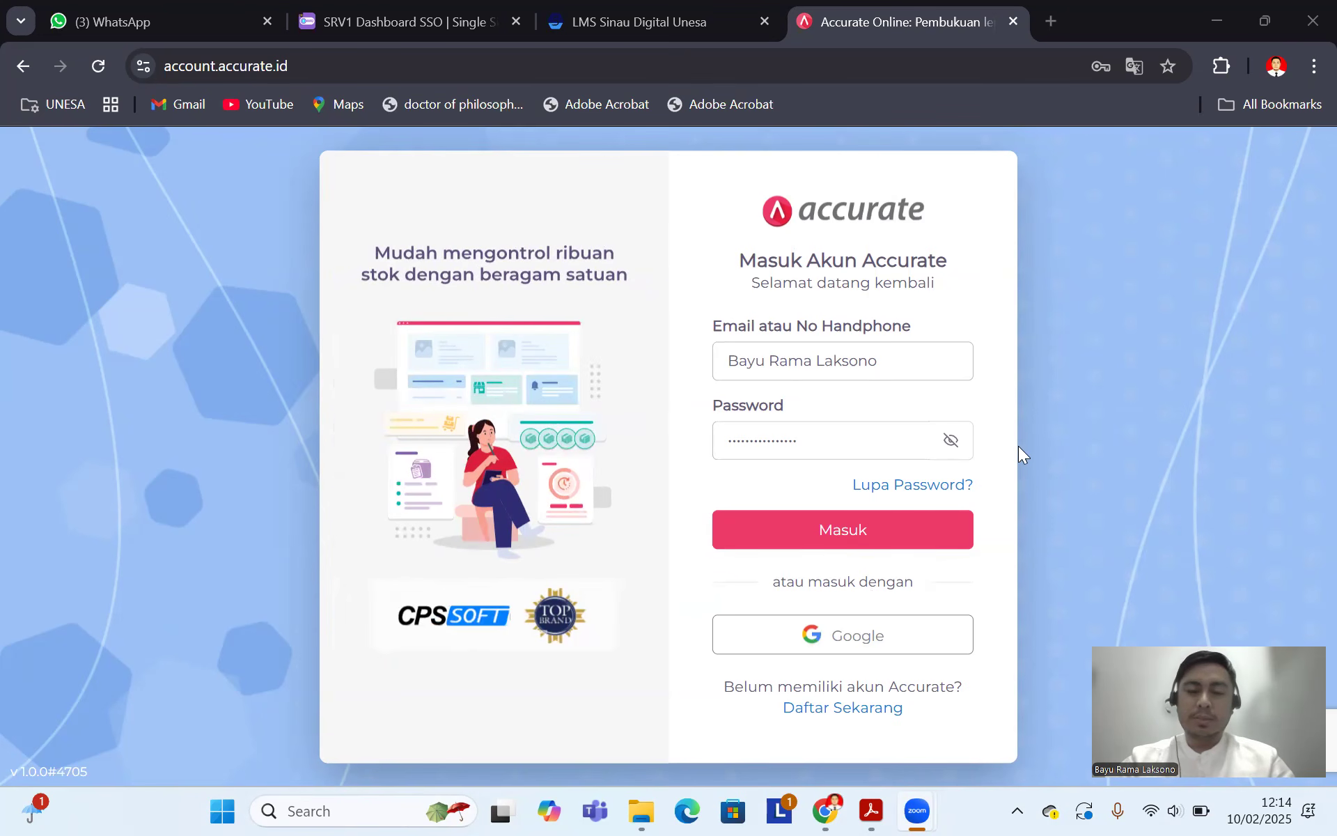
Step: Bring the Soal Accurate.pdf exercise brief to the front in Adobe Acrobat
{"action": "left_click", "coordinate": [871, 810]}
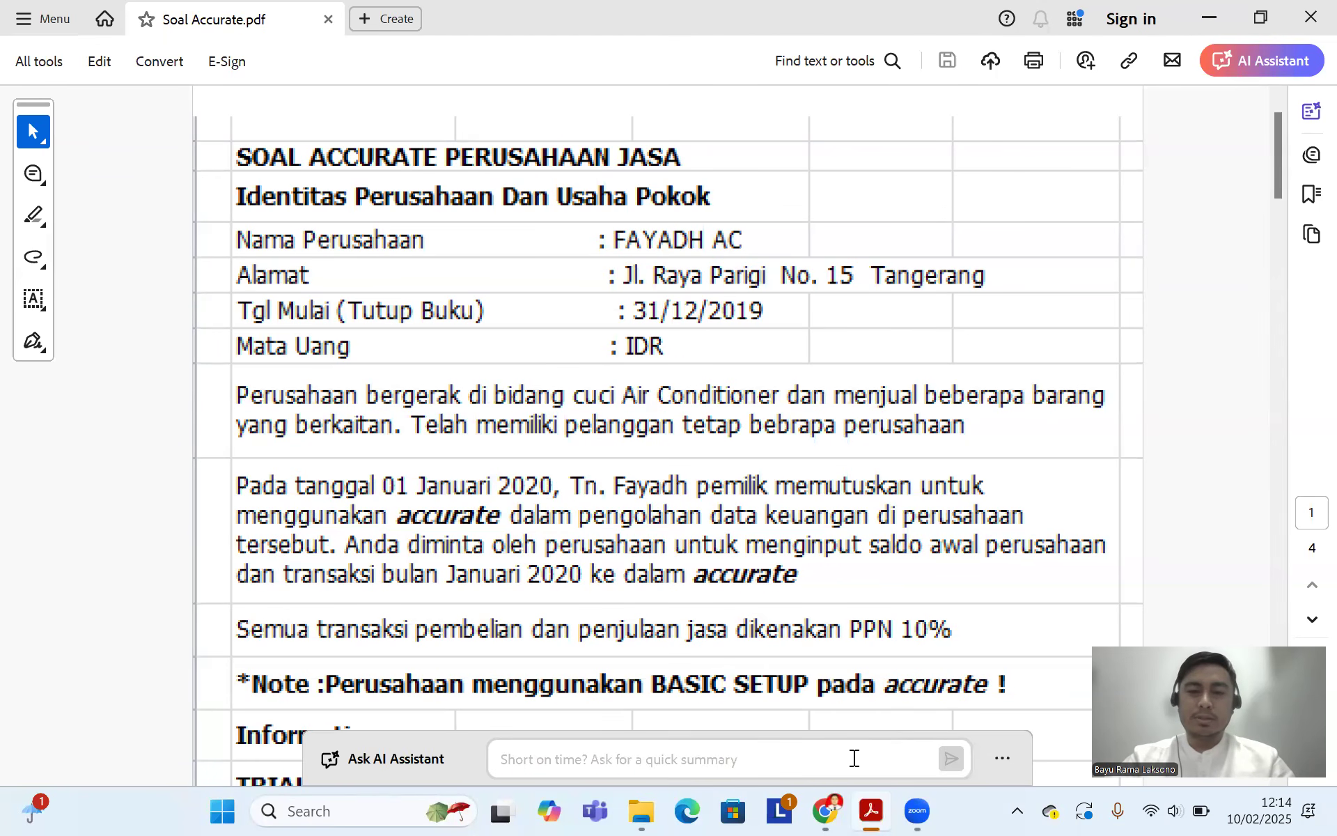
Step: Read the trial balance, customer, supplier and item tables in Soal Accurate.pdf, then go back to Chrome
{"action": "left_click", "coordinate": [867, 812]}
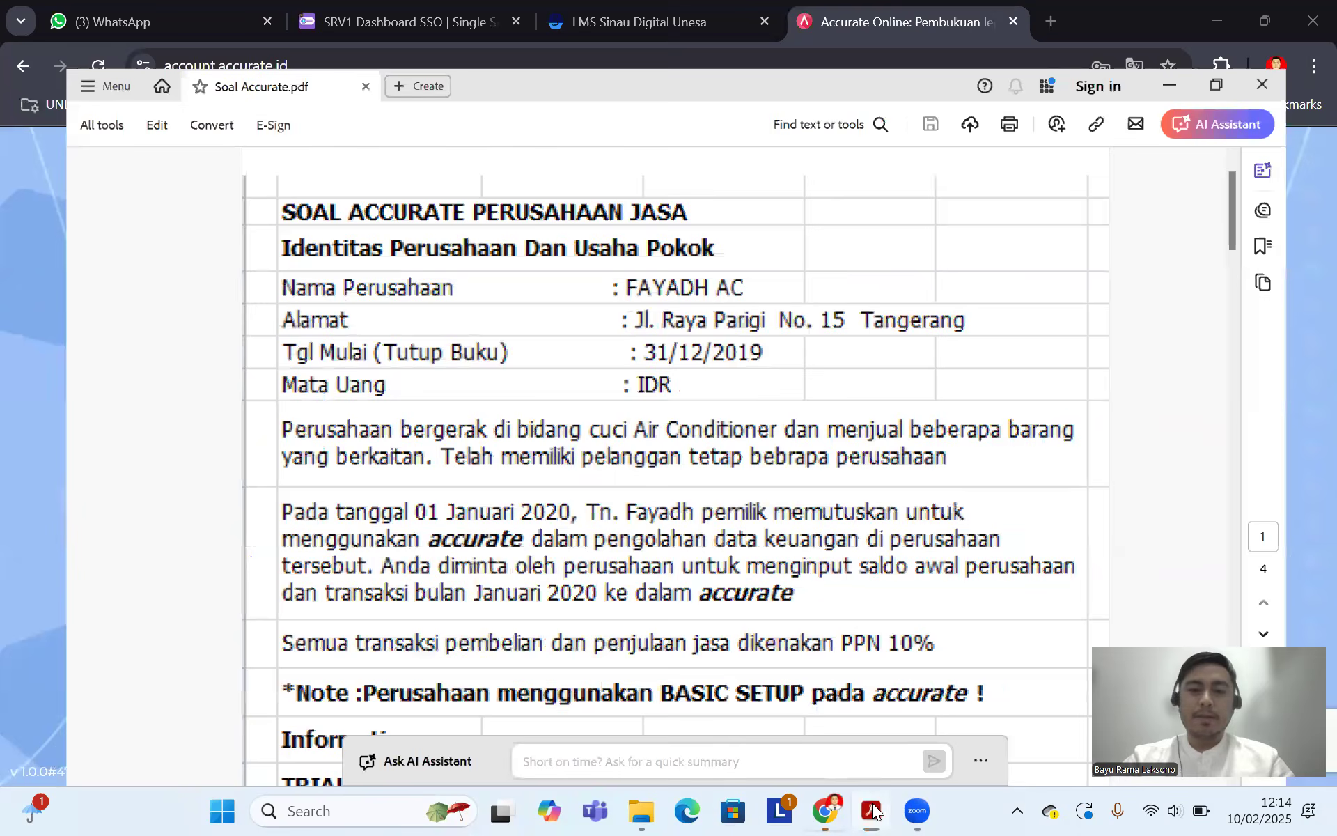
{"action": "left_click", "coordinate": [872, 810]}
{"action": "scroll", "coordinate": [840, 441], "scroll_direction": "down", "scroll_amount": 6}
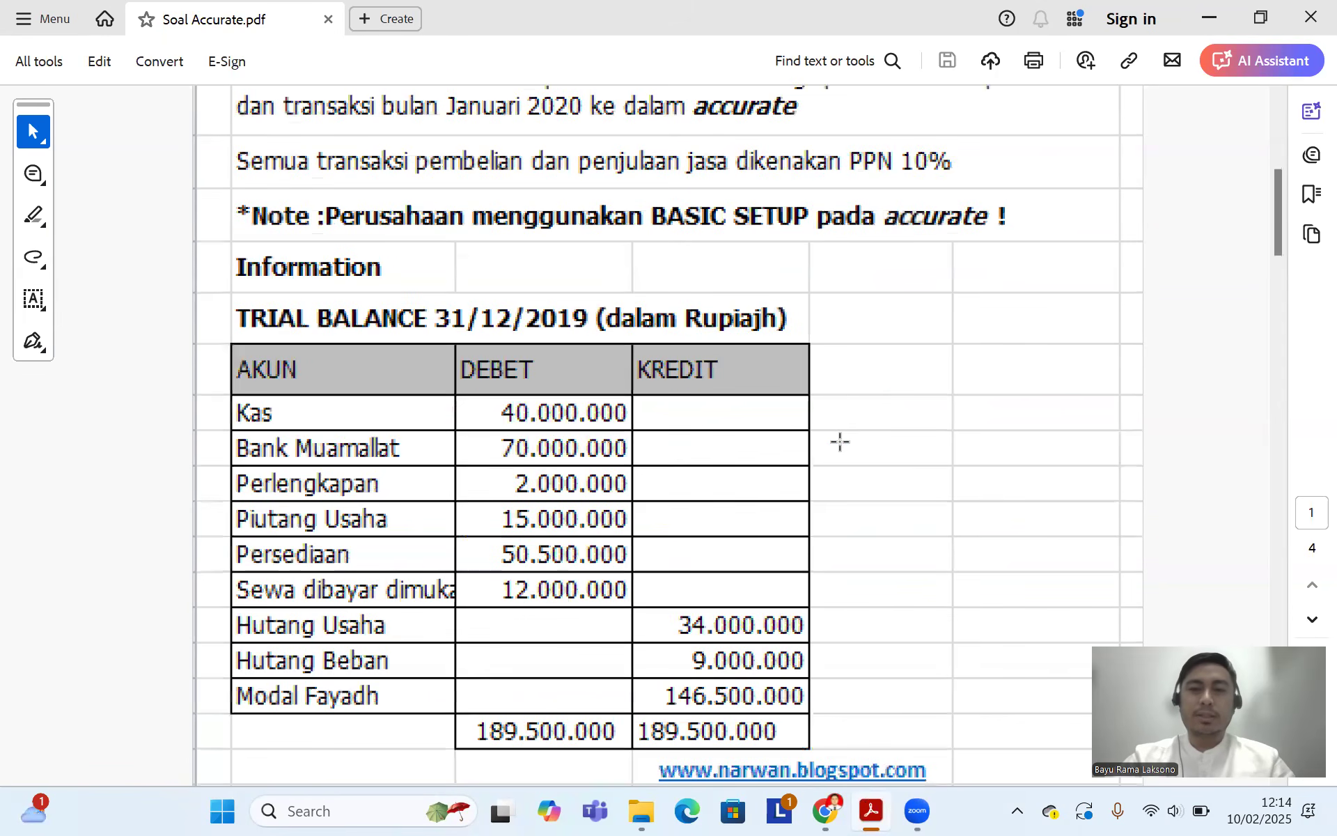
{"action": "scroll", "coordinate": [863, 388], "scroll_direction": "down", "scroll_amount": 10}
{"action": "scroll", "coordinate": [864, 394], "scroll_direction": "up", "scroll_amount": 12}
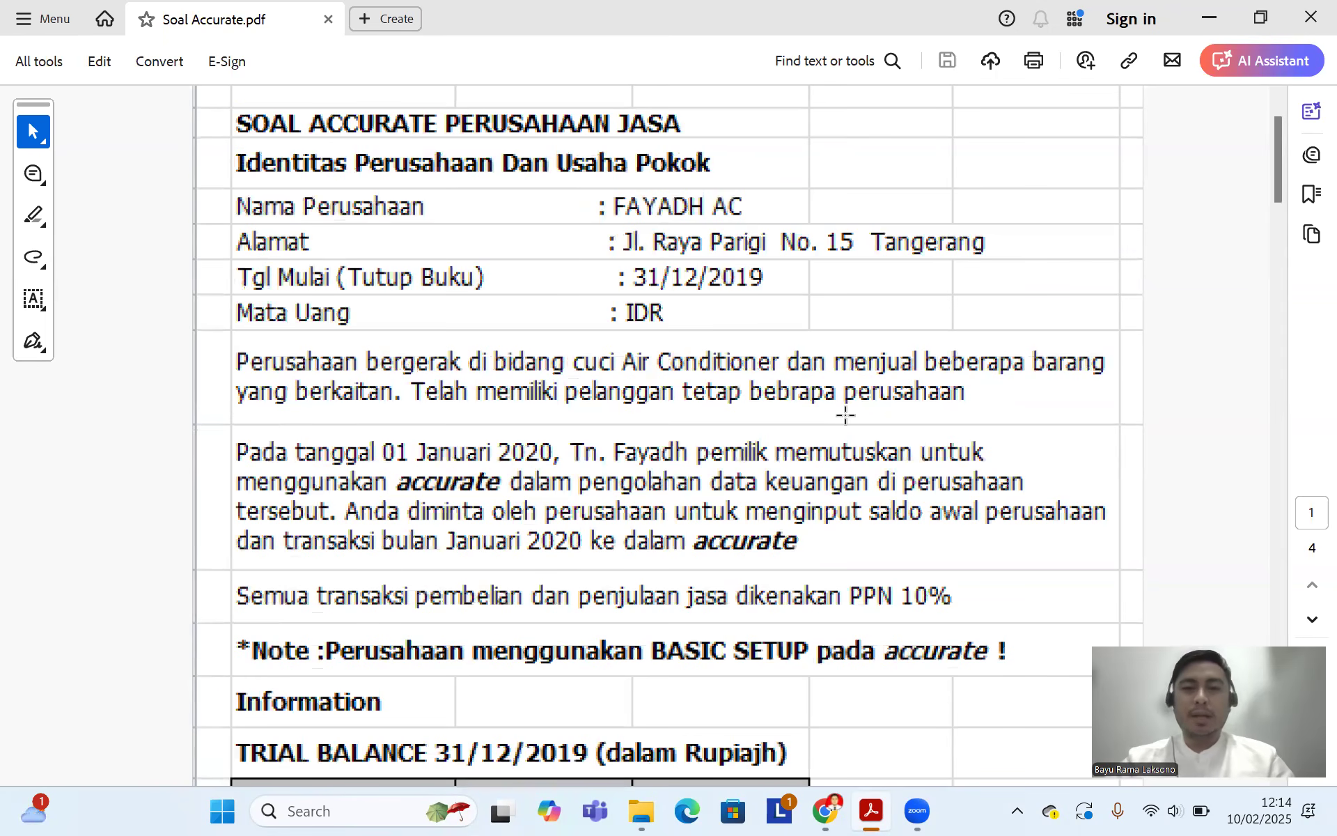
{"action": "scroll", "coordinate": [791, 399], "scroll_direction": "down", "scroll_amount": 6}
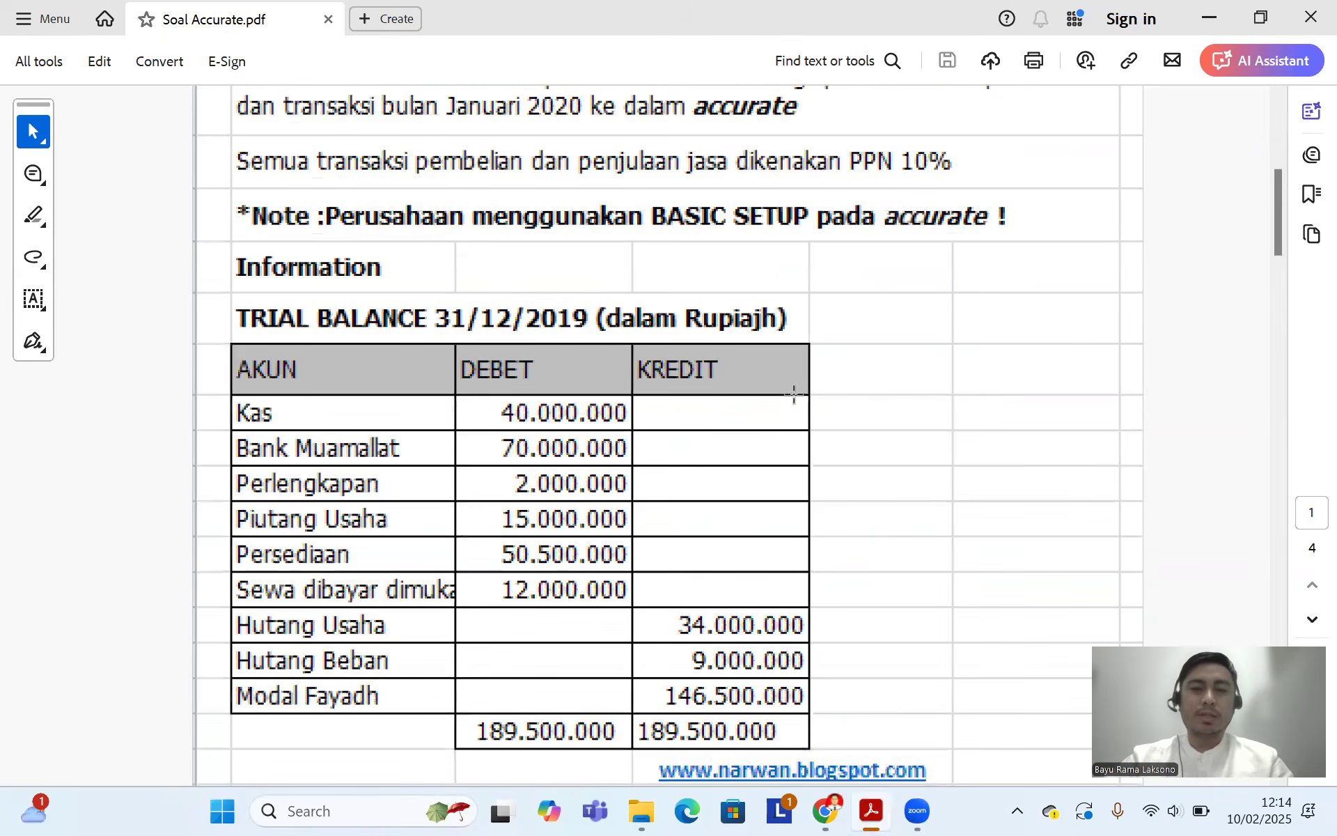
{"action": "scroll", "coordinate": [805, 390], "scroll_direction": "down", "scroll_amount": 2}
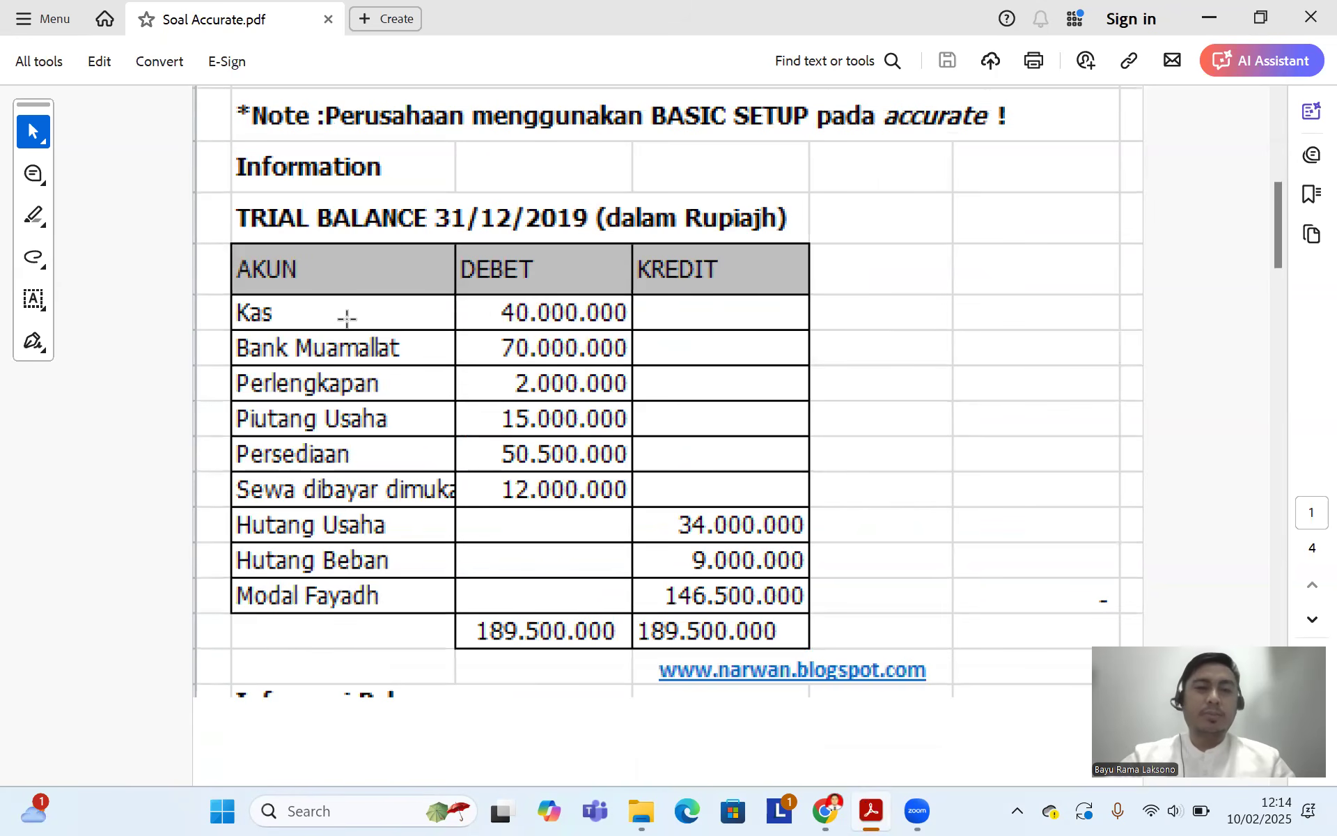
{"action": "scroll", "coordinate": [905, 411], "scroll_direction": "down", "scroll_amount": 6}
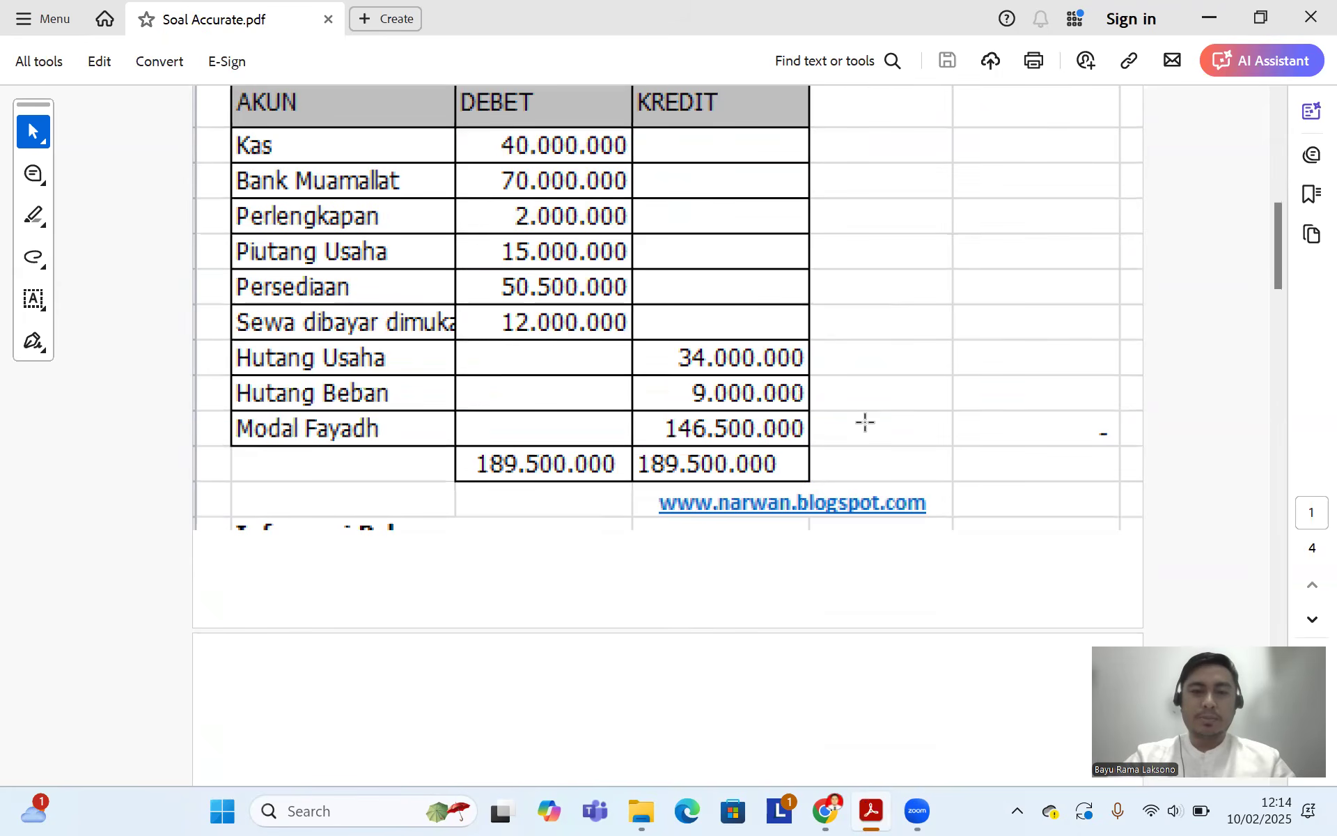
{"action": "scroll", "coordinate": [832, 417], "scroll_direction": "down", "scroll_amount": 6}
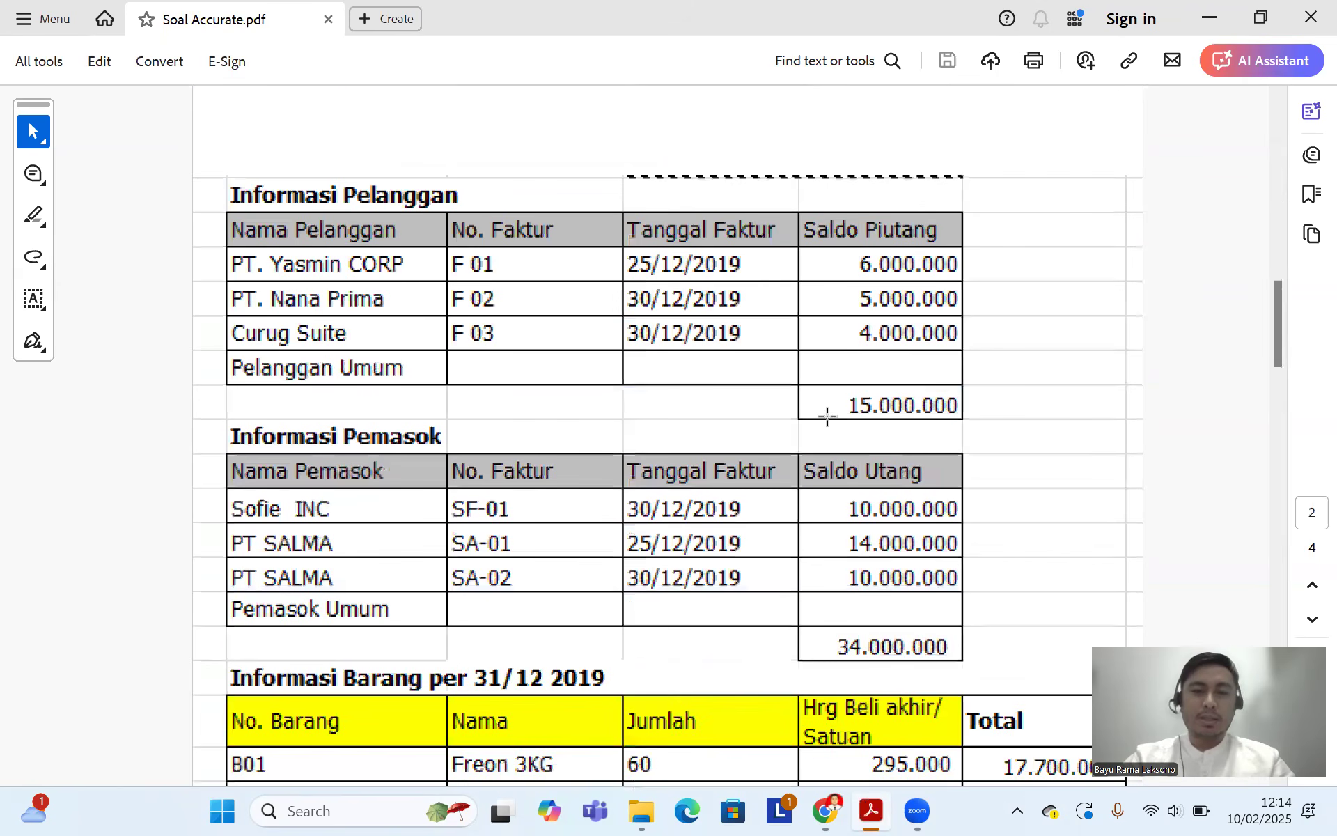
{"action": "scroll", "coordinate": [822, 418], "scroll_direction": "down", "scroll_amount": 1}
{"action": "scroll", "coordinate": [770, 418], "scroll_direction": "down", "scroll_amount": 5}
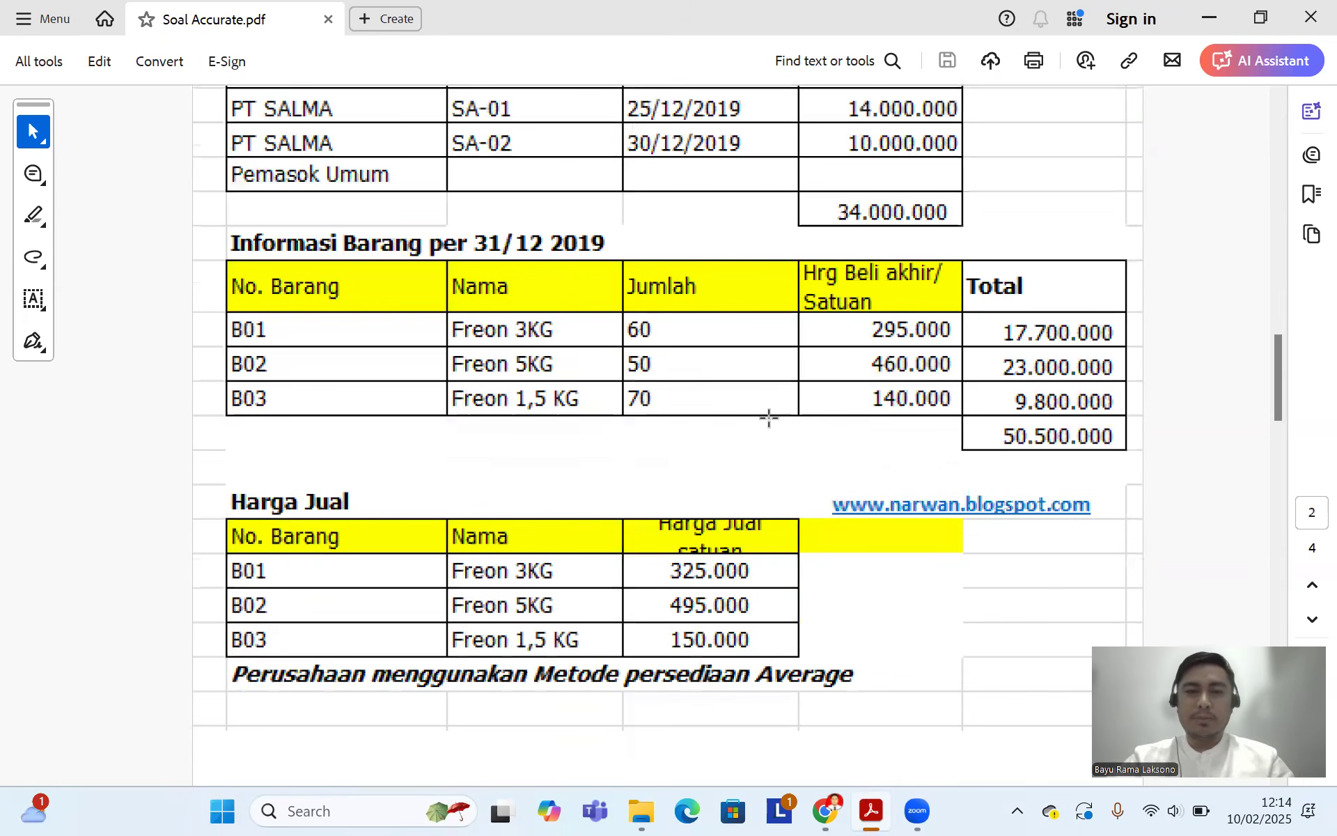
{"action": "scroll", "coordinate": [854, 448], "scroll_direction": "up", "scroll_amount": 15}
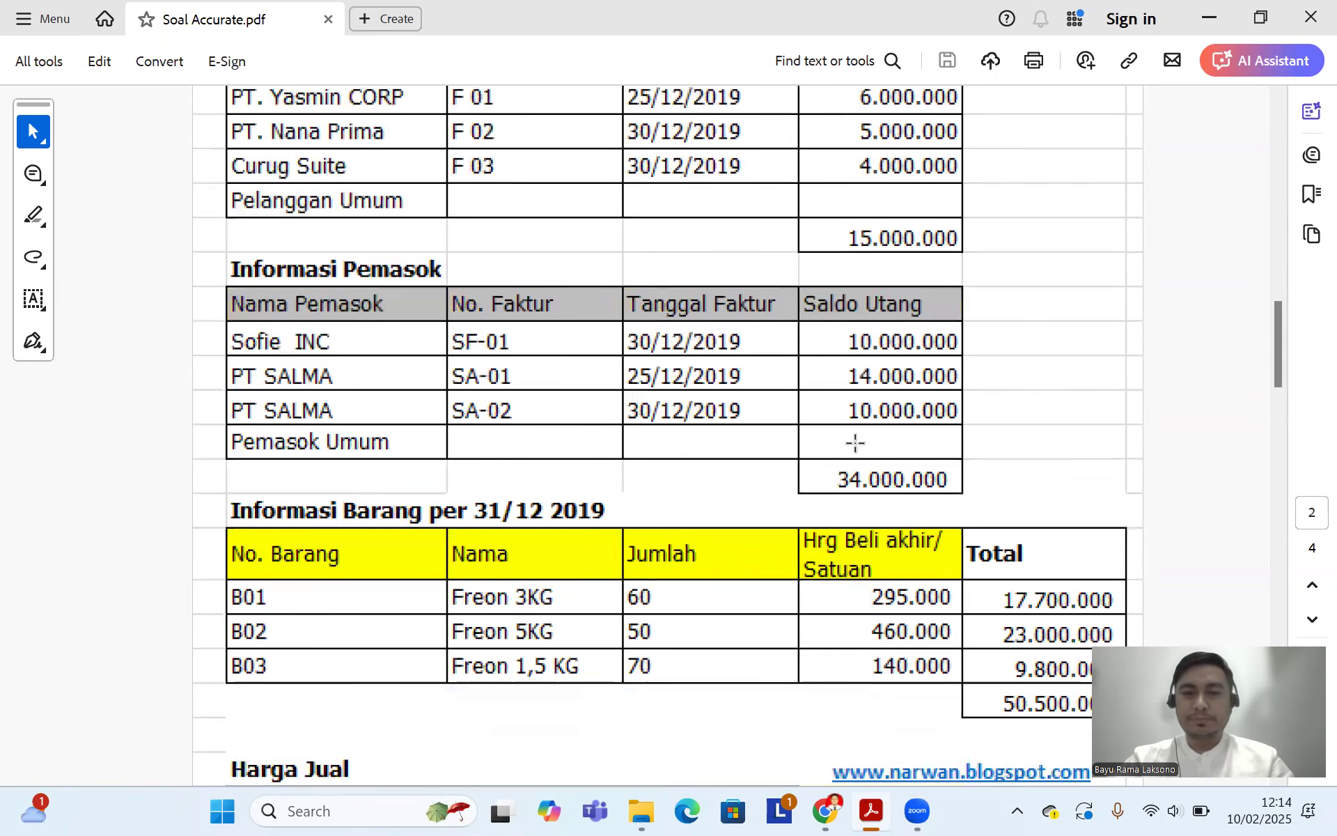
{"action": "scroll", "coordinate": [857, 443], "scroll_direction": "up", "scroll_amount": 10}
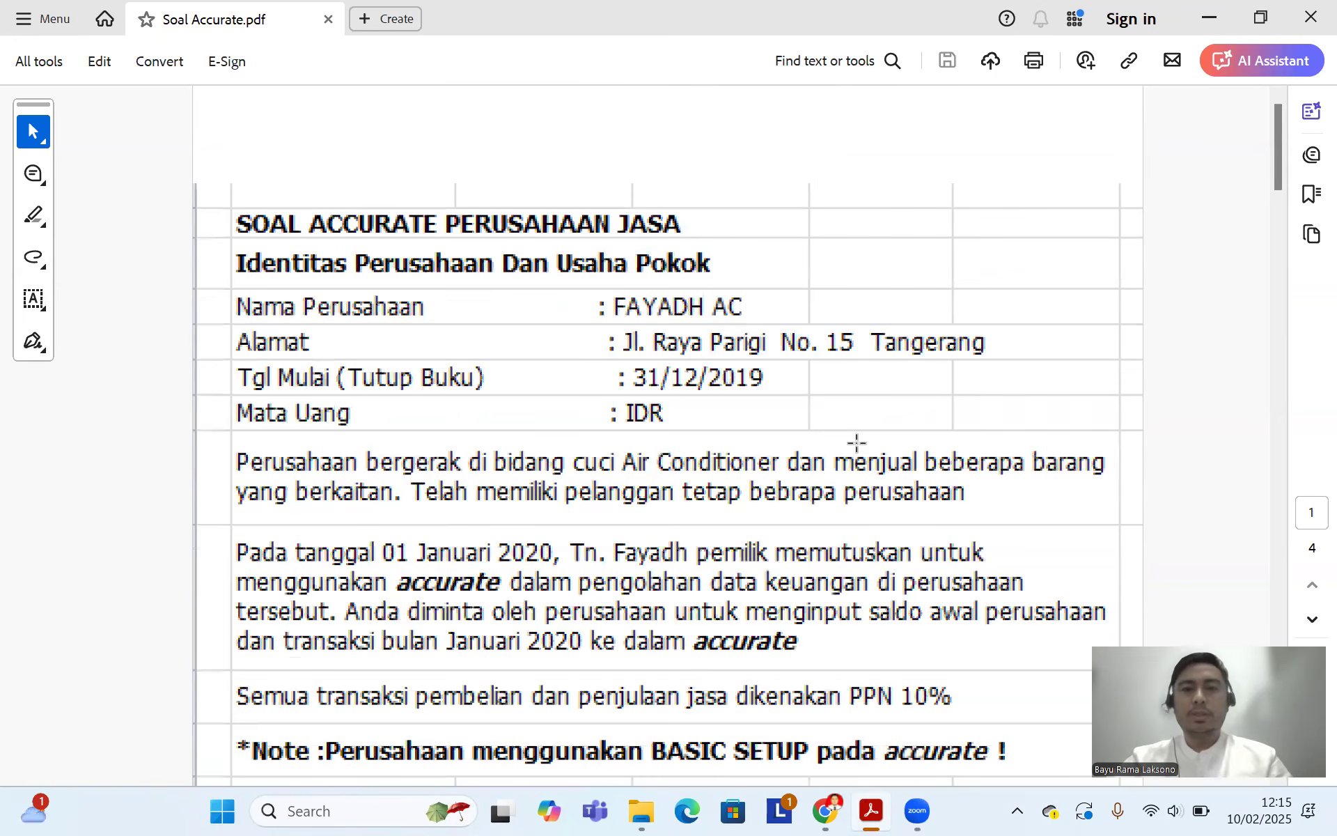
{"action": "scroll", "coordinate": [855, 443], "scroll_direction": "down", "scroll_amount": 1}
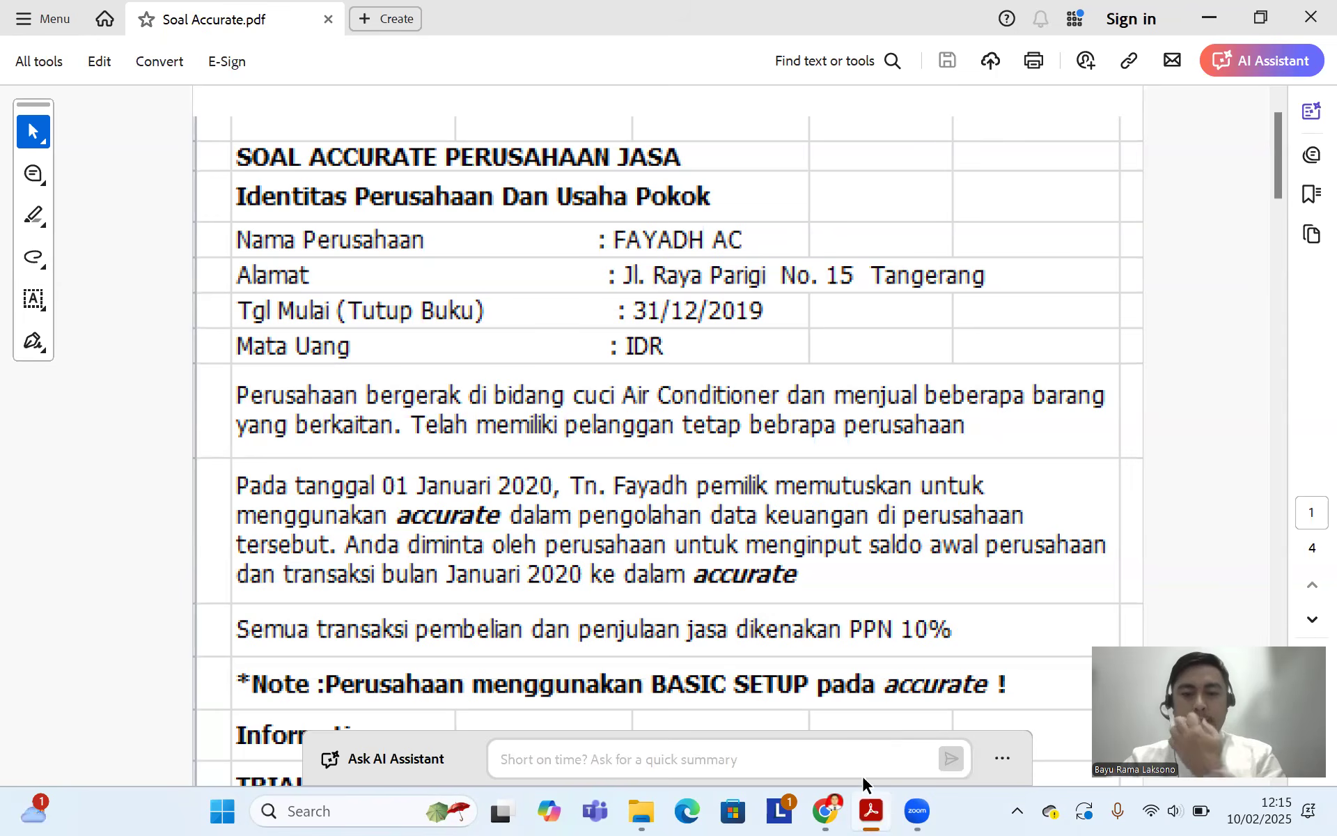
{"action": "left_click", "coordinate": [825, 811]}
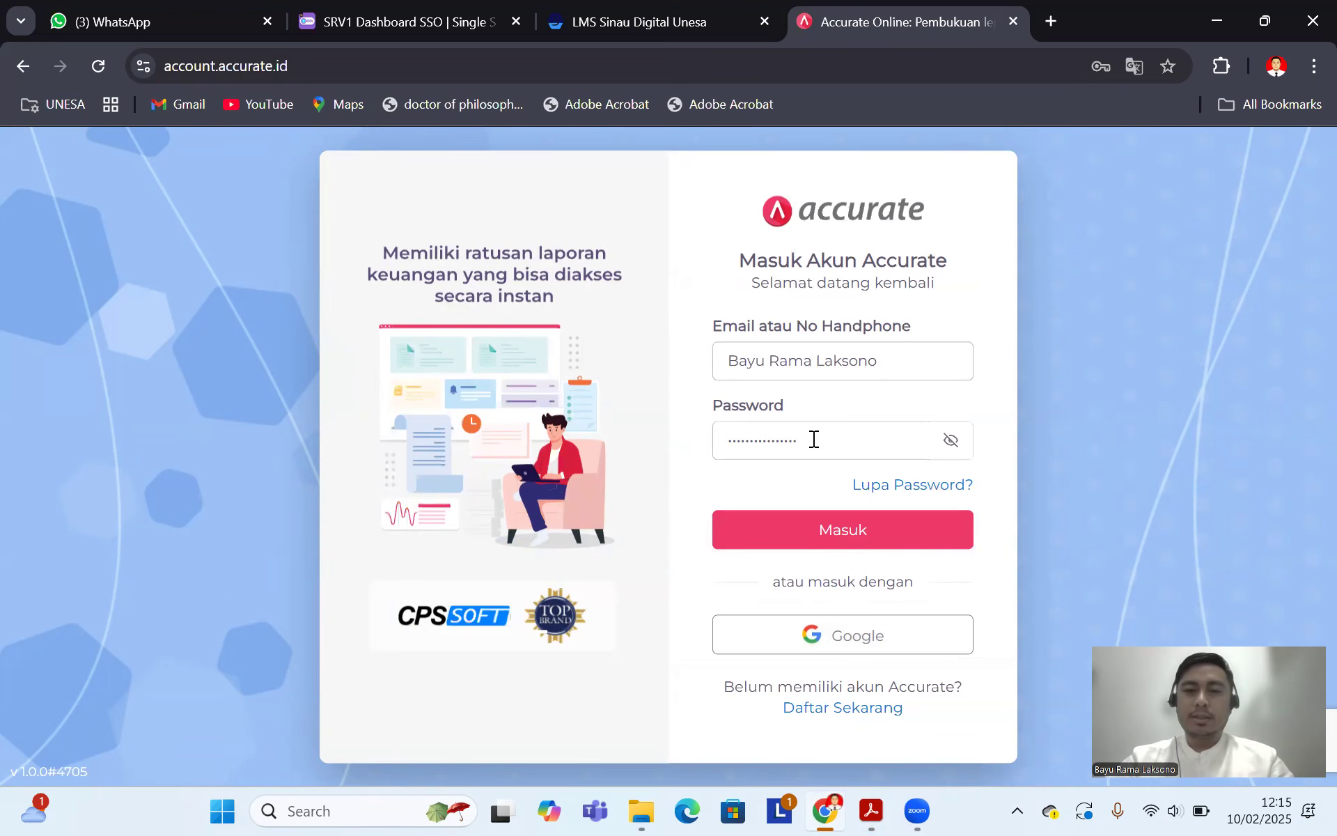
Step: Sign in with Google to reach the Data Usaha list showing Uji Coba
{"action": "left_click", "coordinate": [850, 645]}
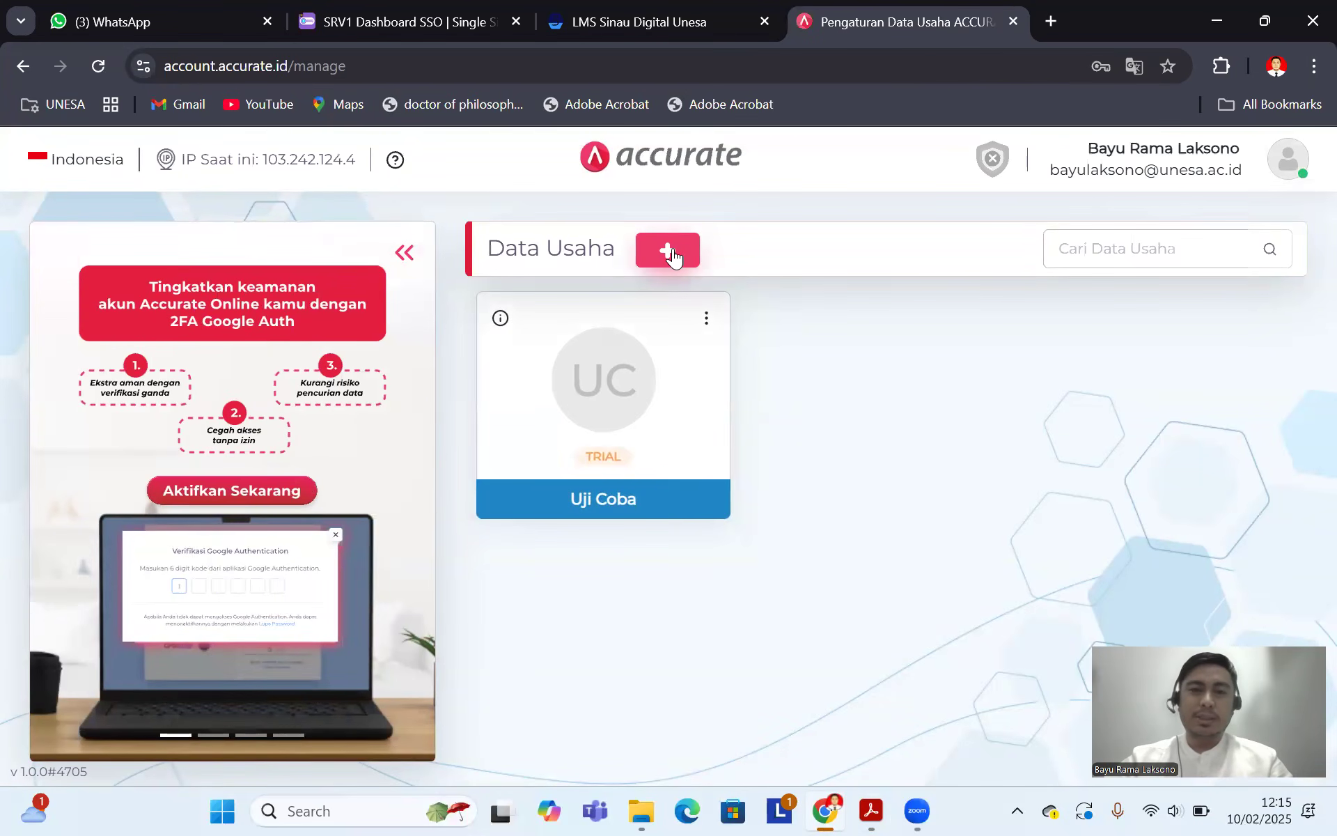
Step: Start a new business database and enter FAYADH AC as its business name
{"action": "left_click", "coordinate": [671, 254]}
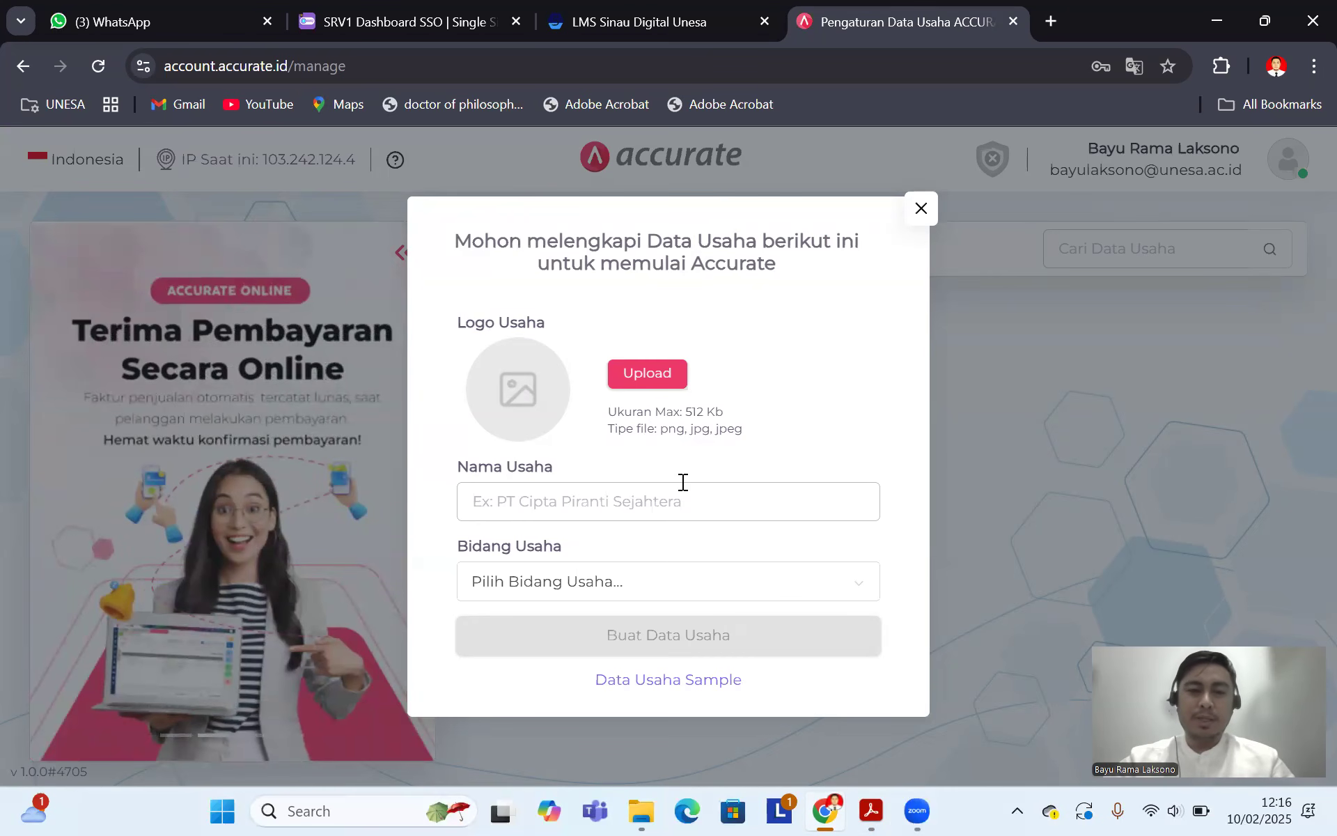
{"action": "left_click", "coordinate": [871, 810]}
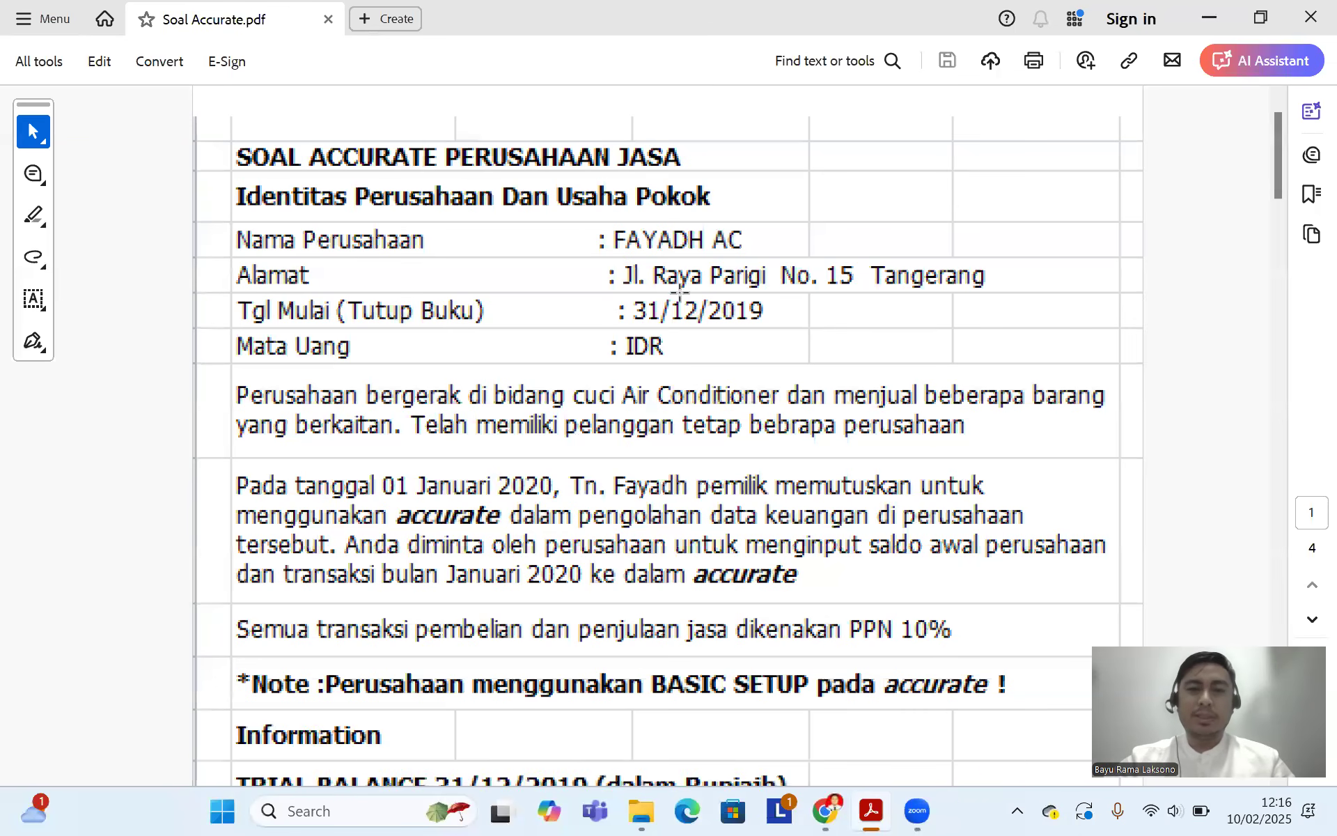
{"action": "left_click", "coordinate": [839, 809]}
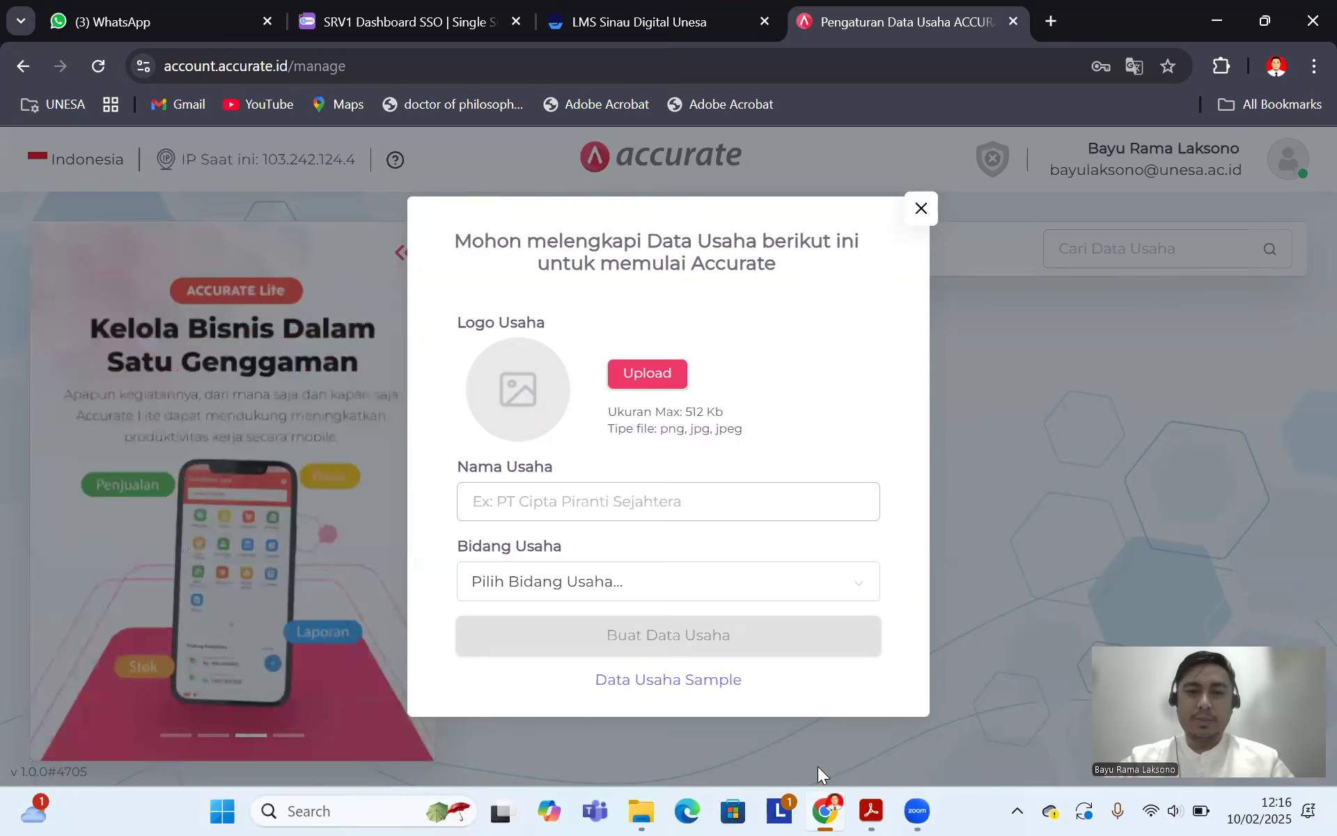
{"action": "left_click", "coordinate": [560, 504]}
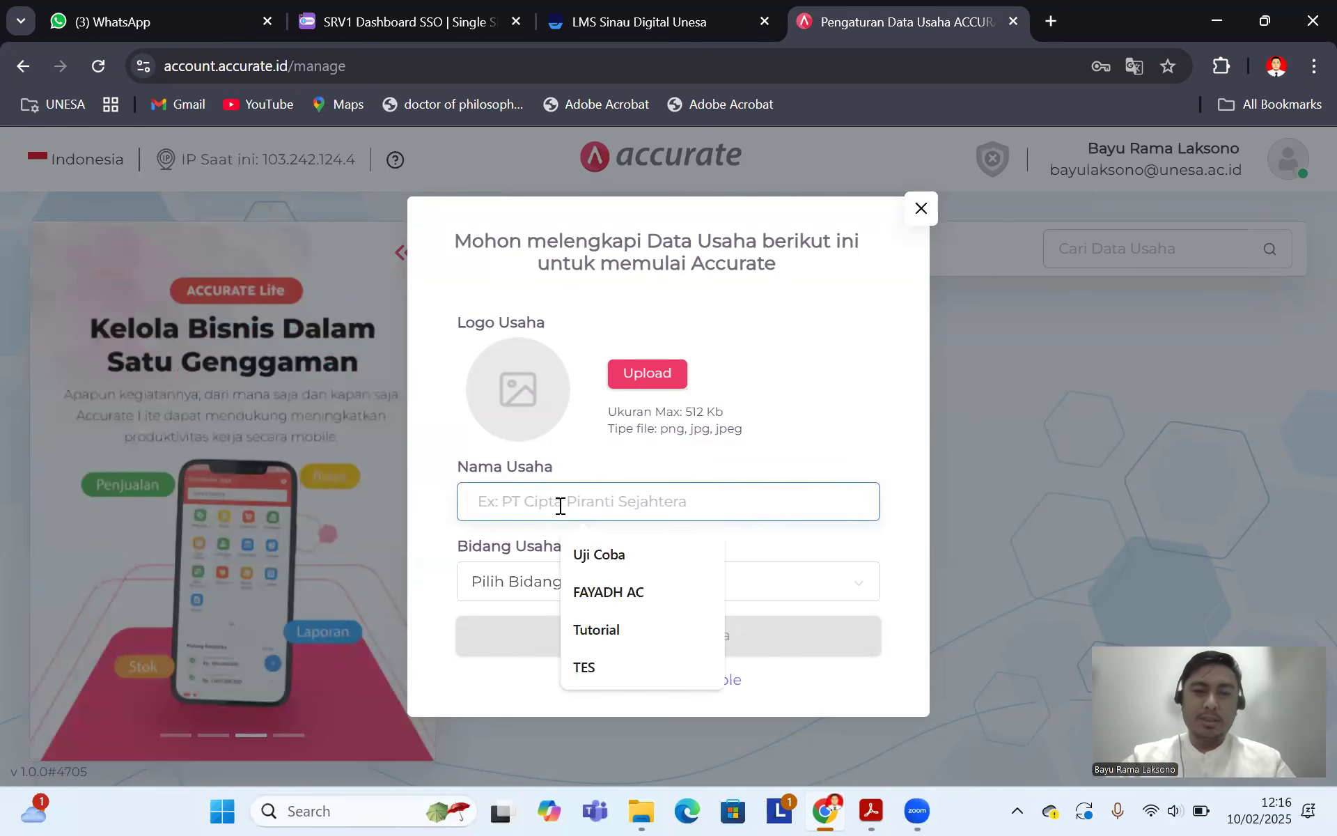
{"action": "left_click", "coordinate": [592, 592]}
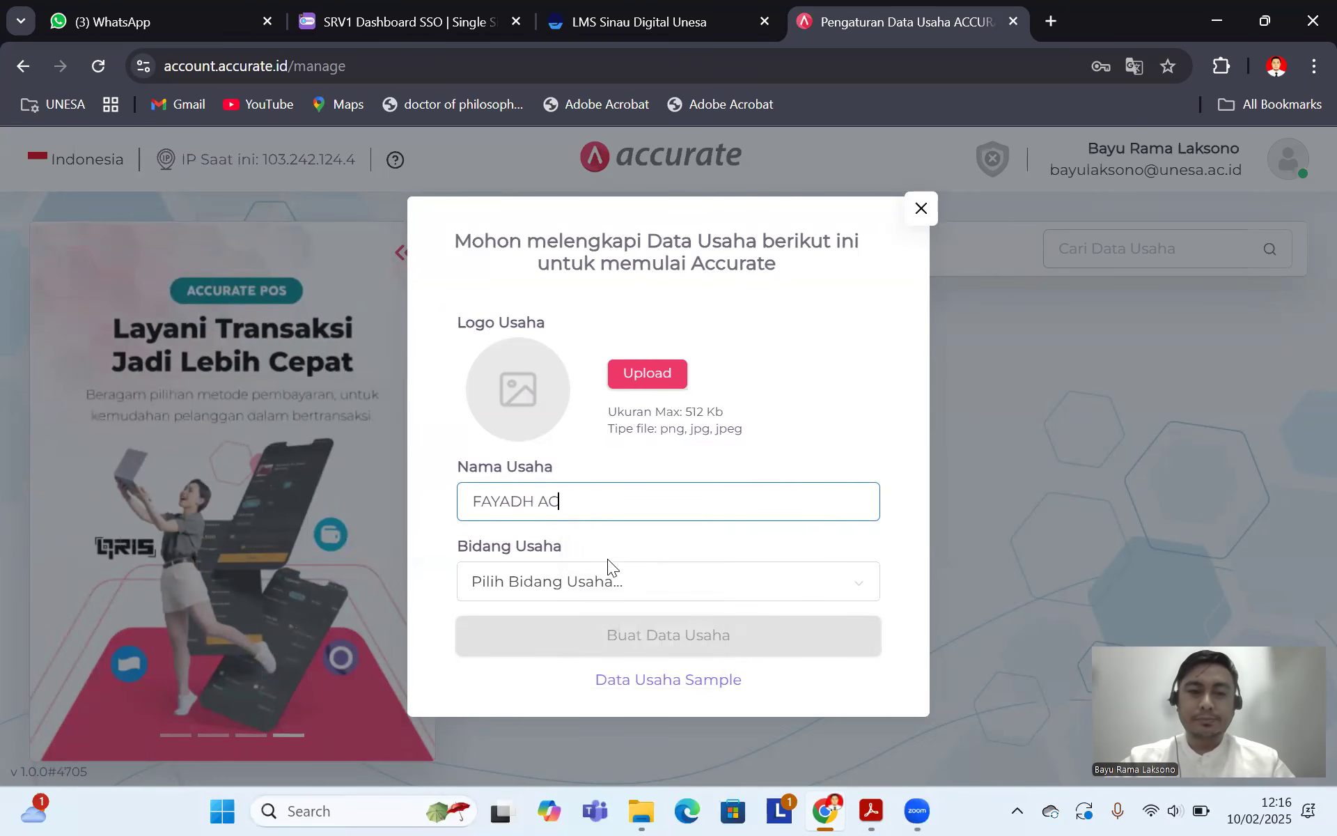
Step: Set the business sector (Bidang Usaha) to Others (Lainnya)
{"action": "left_click", "coordinate": [603, 584]}
{"action": "scroll", "coordinate": [652, 418], "scroll_direction": "down", "scroll_amount": 5}
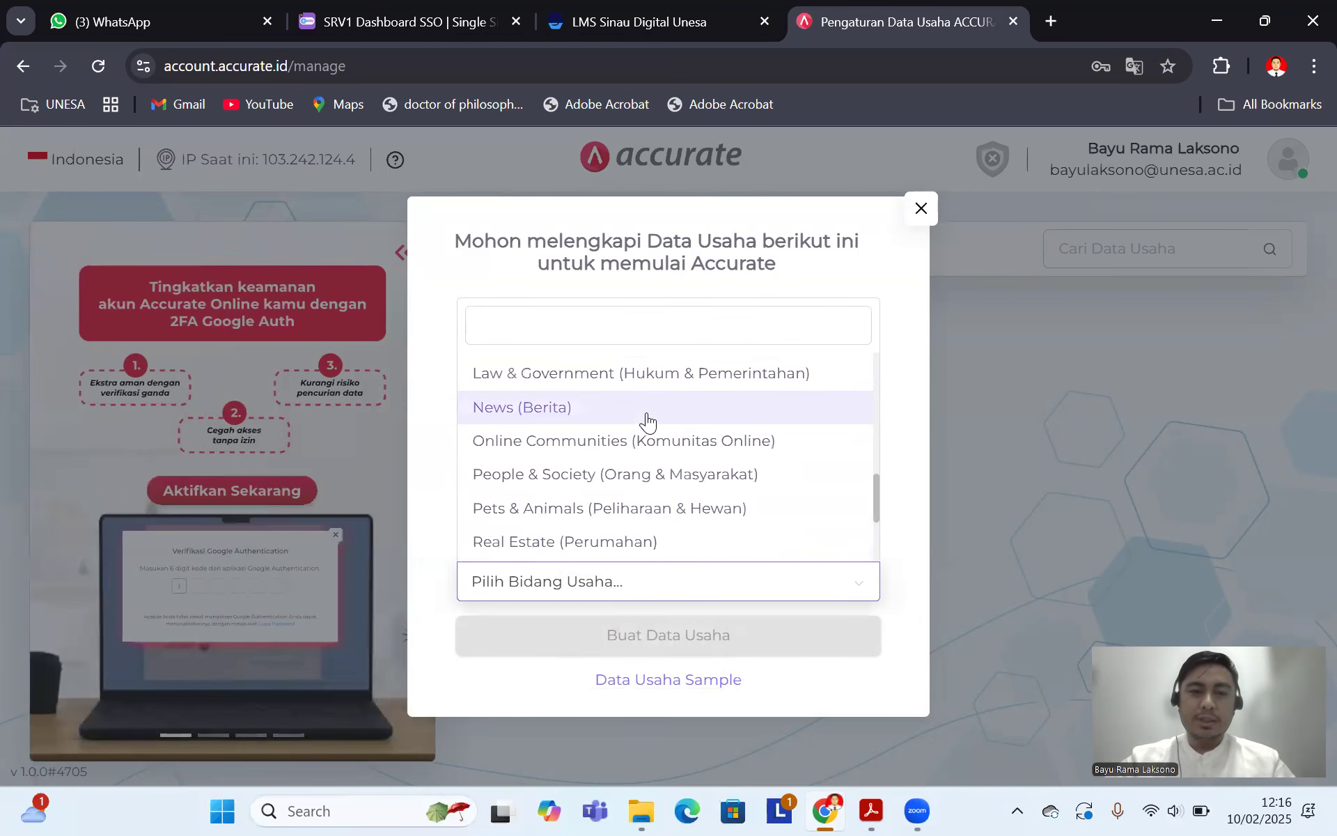
{"action": "scroll", "coordinate": [637, 426], "scroll_direction": "down", "scroll_amount": 2}
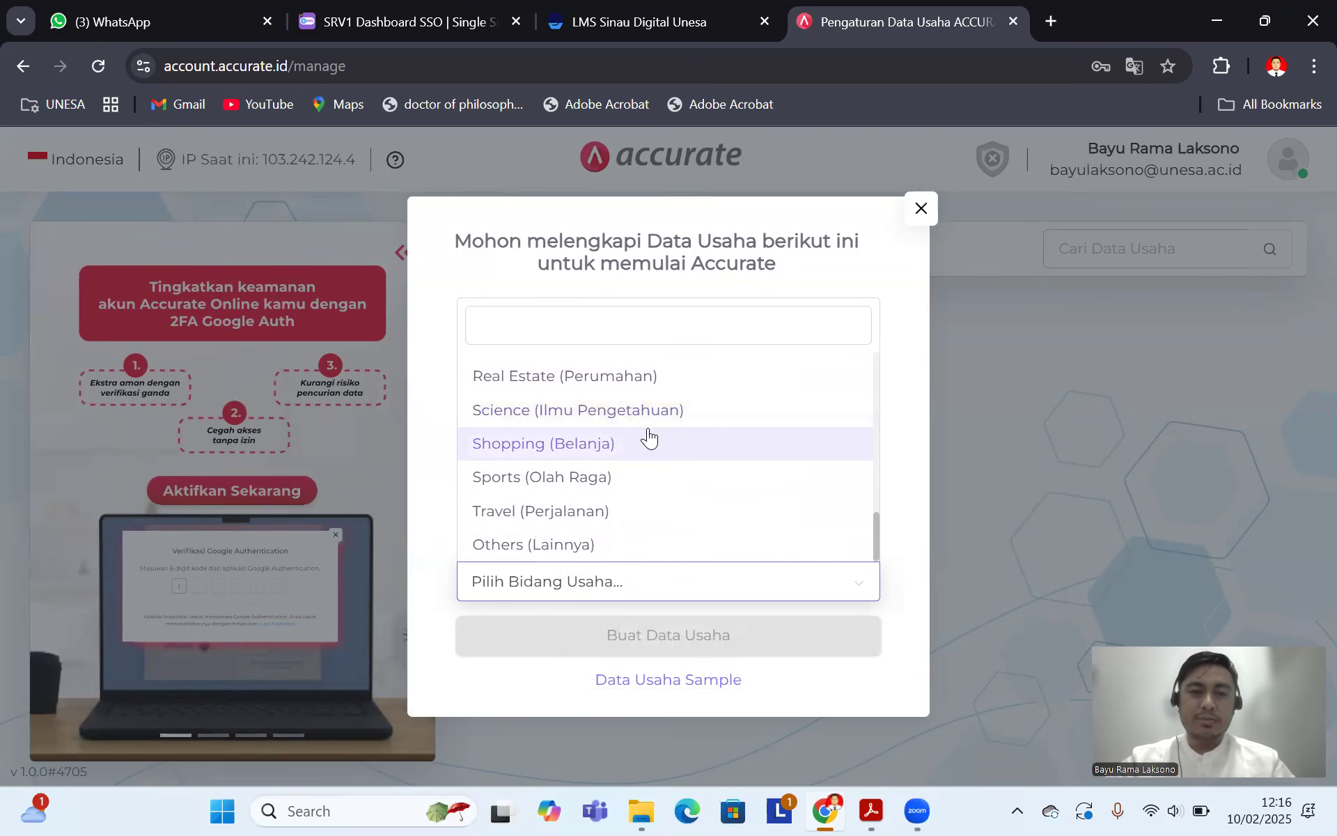
{"action": "scroll", "coordinate": [630, 456], "scroll_direction": "up", "scroll_amount": 7}
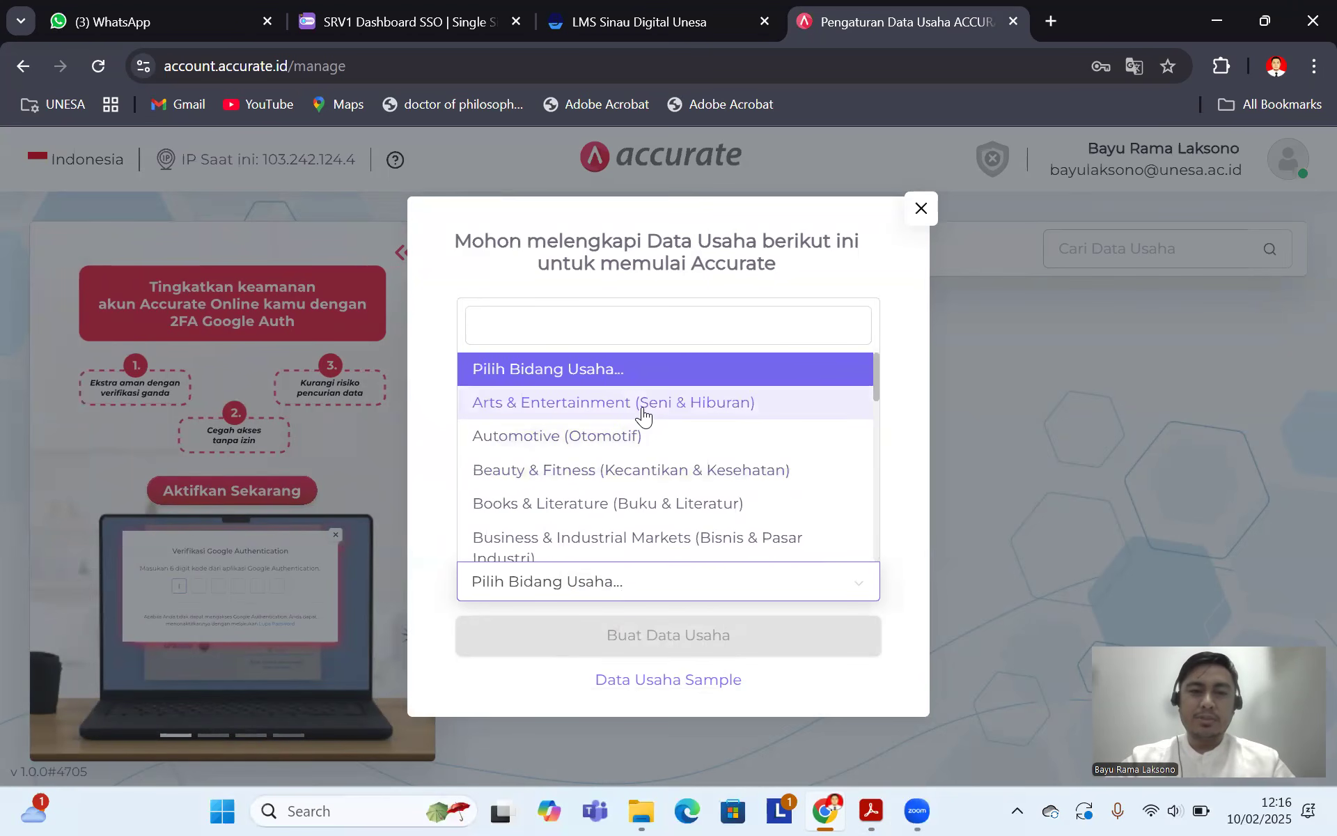
{"action": "scroll", "coordinate": [647, 421], "scroll_direction": "down", "scroll_amount": 7}
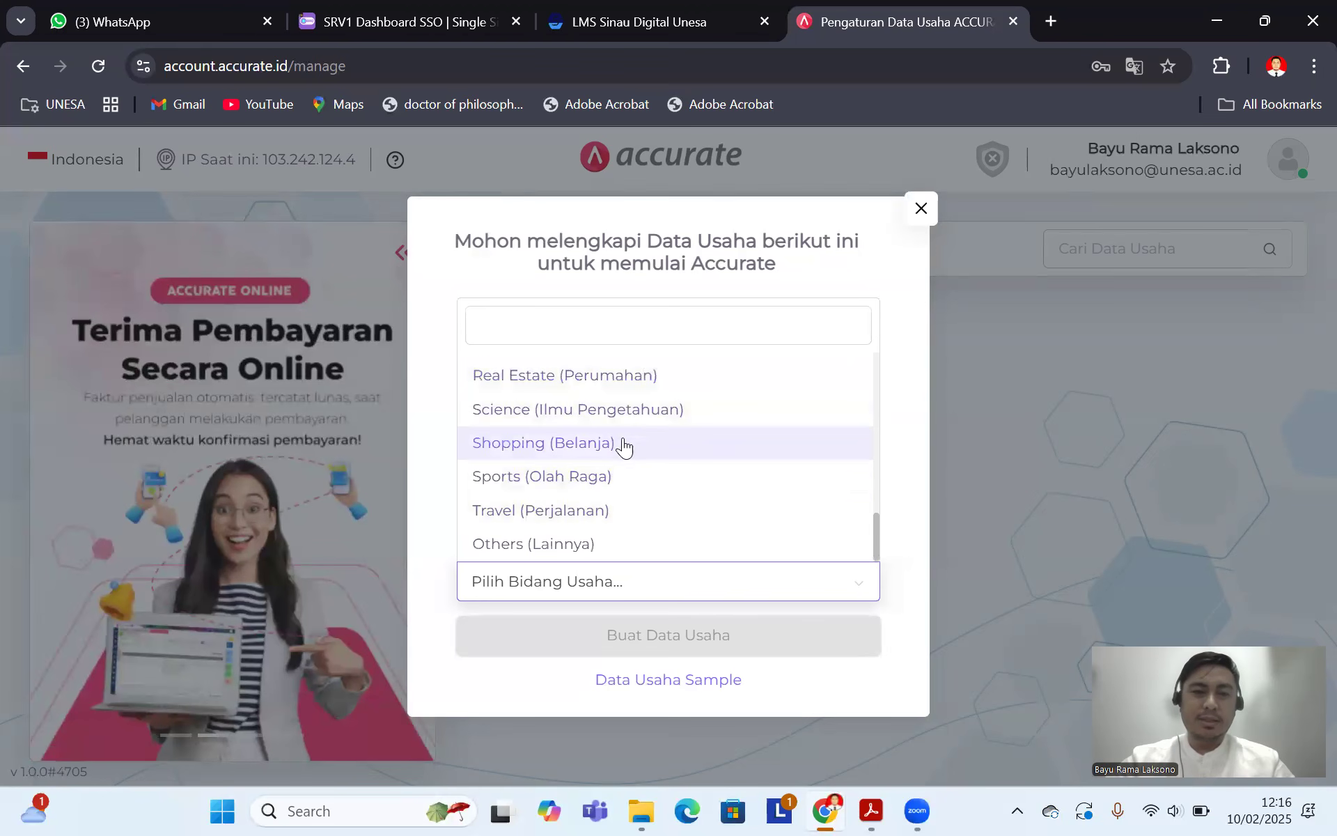
{"action": "scroll", "coordinate": [624, 442], "scroll_direction": "up", "scroll_amount": 7}
{"action": "scroll", "coordinate": [612, 442], "scroll_direction": "down", "scroll_amount": 7}
{"action": "scroll", "coordinate": [598, 461], "scroll_direction": "up", "scroll_amount": 2}
{"action": "scroll", "coordinate": [599, 461], "scroll_direction": "up", "scroll_amount": 3}
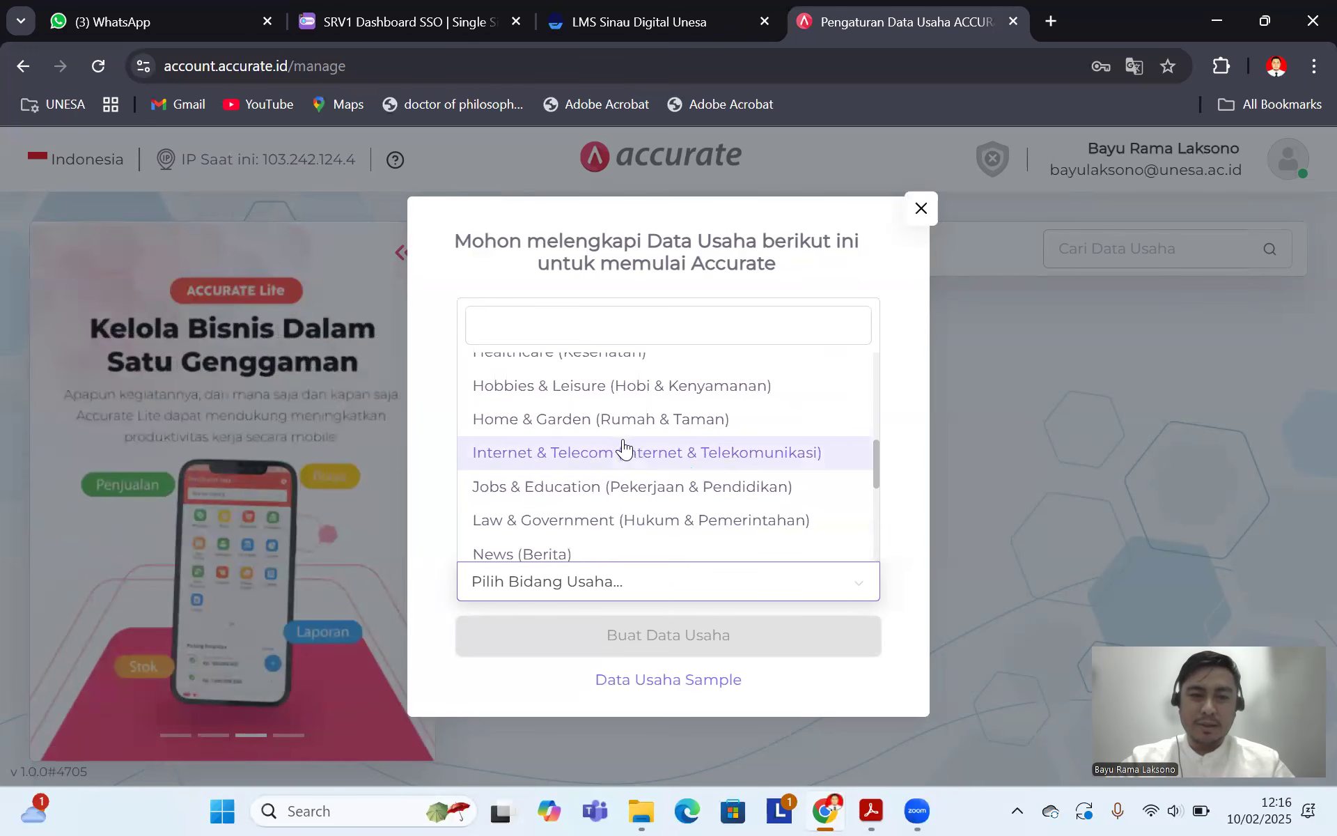
{"action": "scroll", "coordinate": [627, 445], "scroll_direction": "up", "scroll_amount": 2}
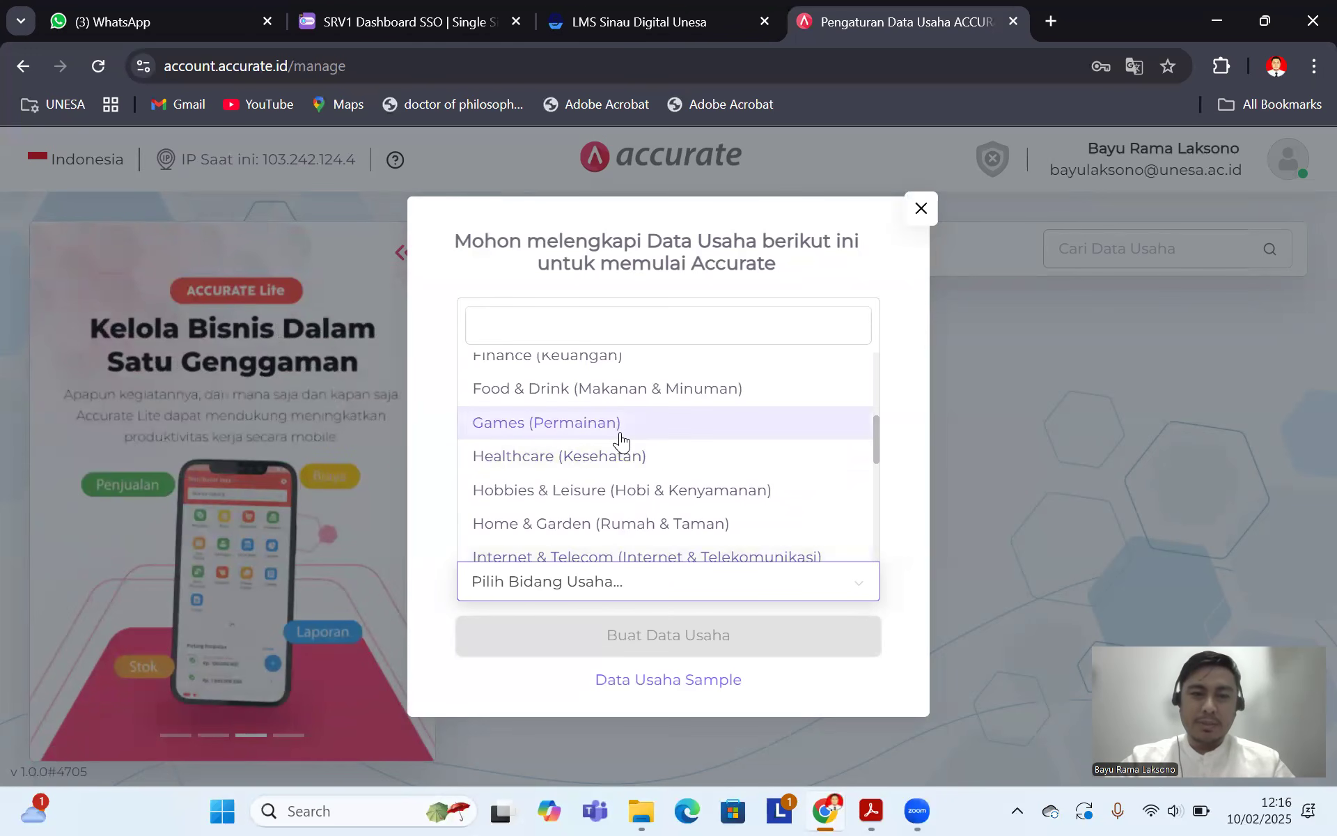
{"action": "scroll", "coordinate": [619, 441], "scroll_direction": "up", "scroll_amount": 2}
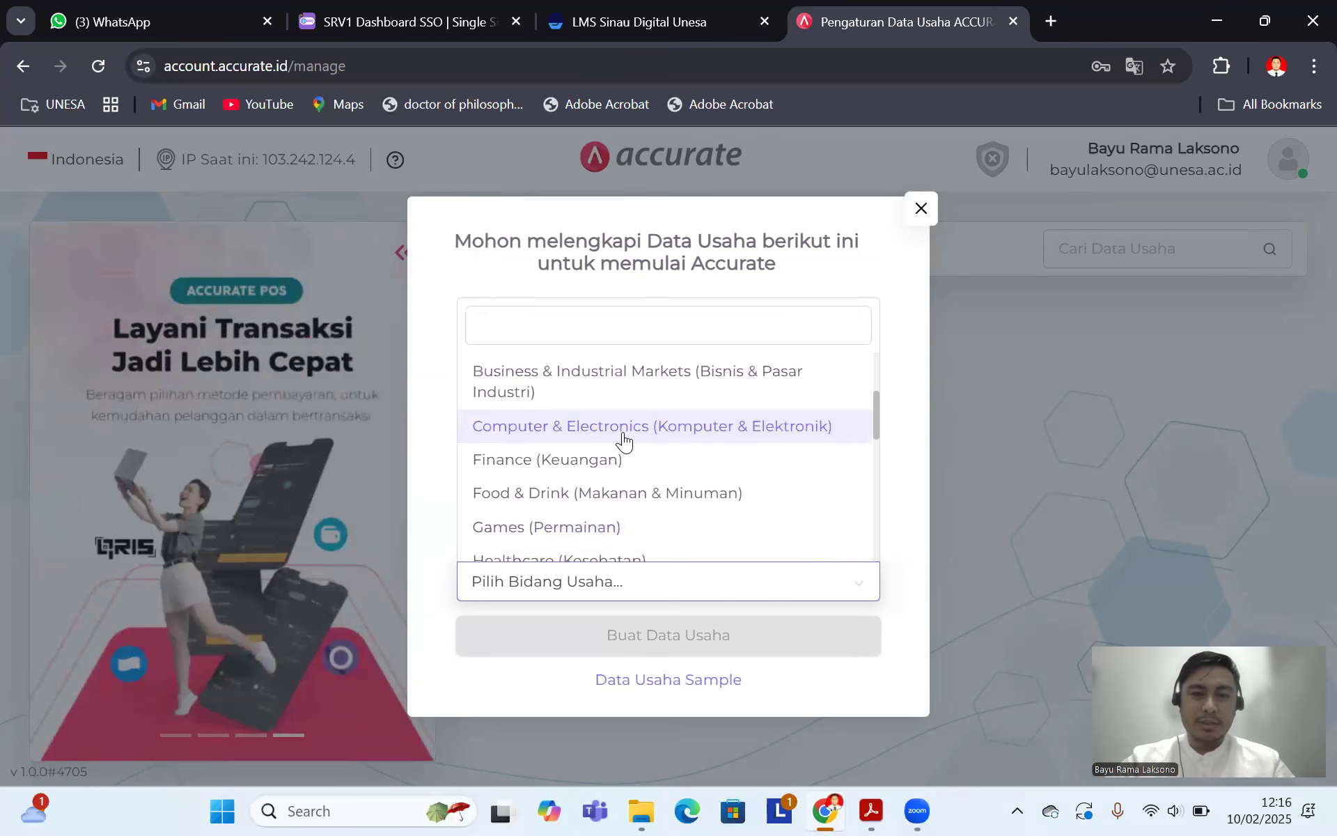
{"action": "scroll", "coordinate": [623, 439], "scroll_direction": "up", "scroll_amount": 2}
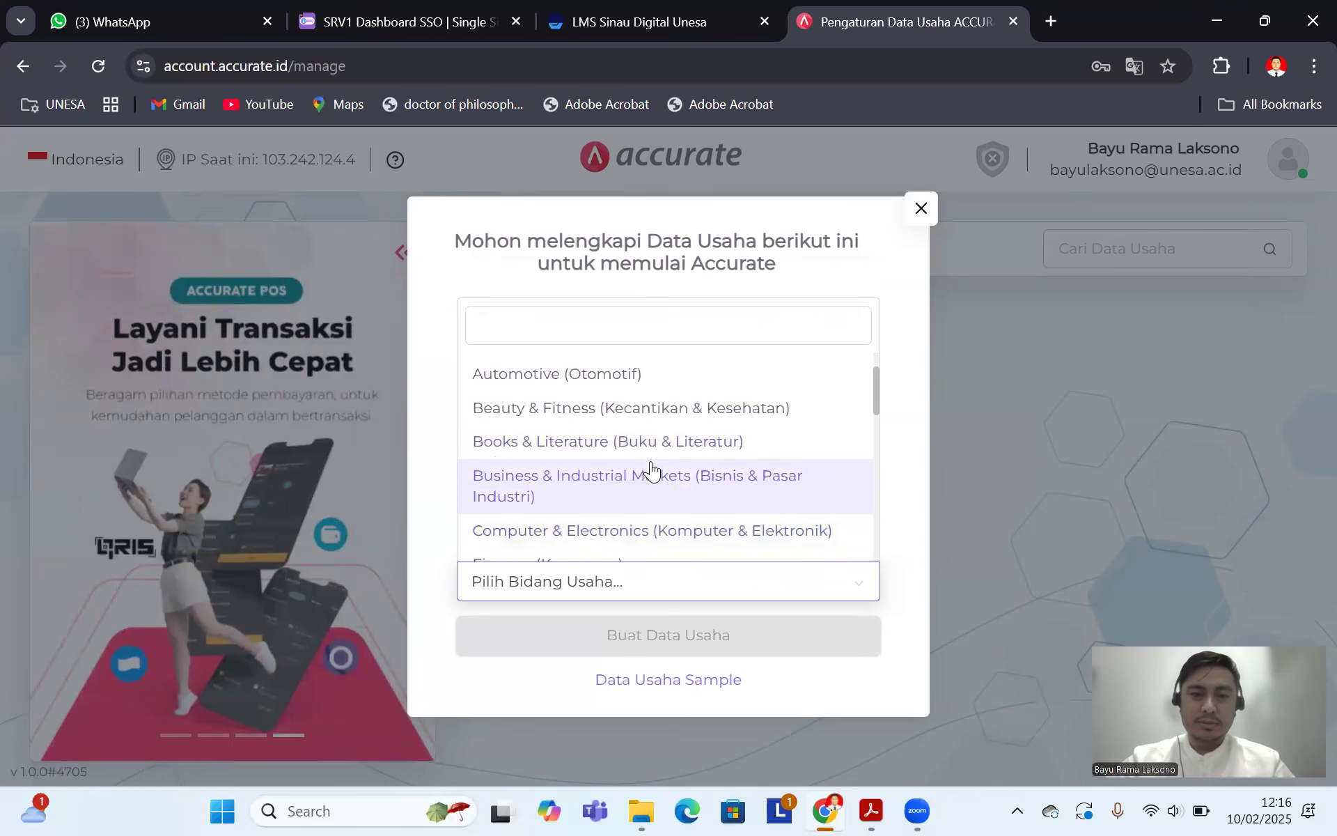
{"action": "scroll", "coordinate": [661, 463], "scroll_direction": "up", "scroll_amount": 1}
{"action": "scroll", "coordinate": [655, 418], "scroll_direction": "down", "scroll_amount": 2}
{"action": "scroll", "coordinate": [649, 446], "scroll_direction": "down", "scroll_amount": 2}
{"action": "scroll", "coordinate": [637, 457], "scroll_direction": "down", "scroll_amount": 5}
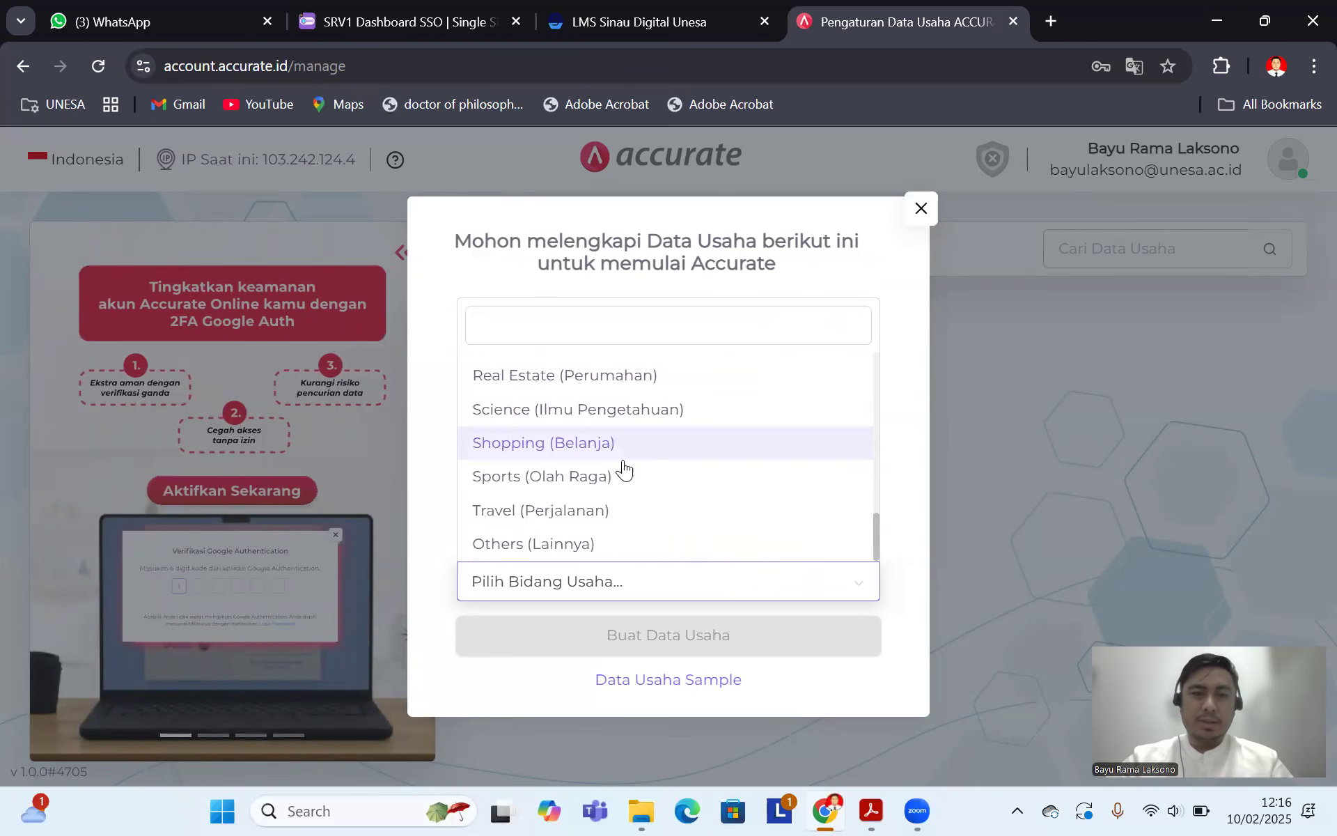
{"action": "left_click", "coordinate": [572, 546]}
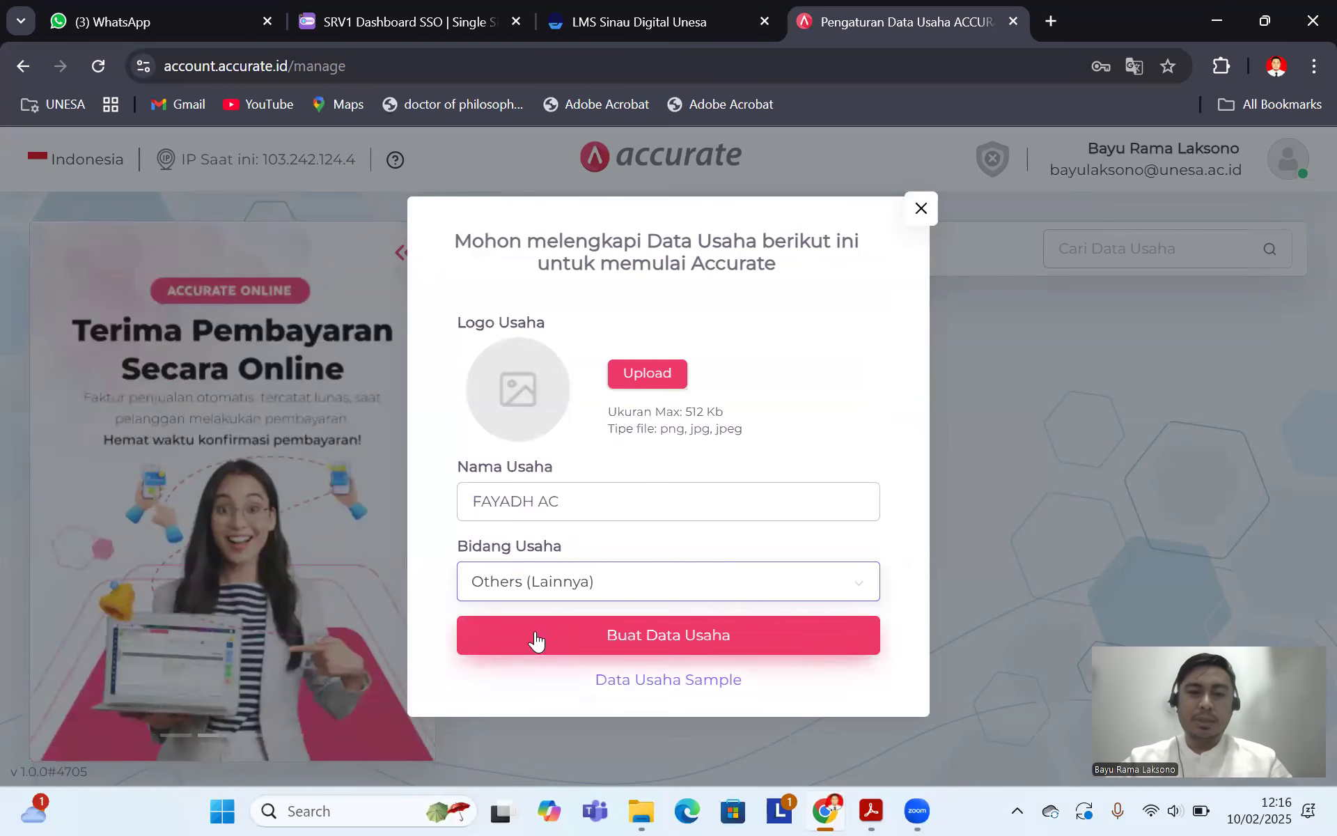
Step: Create the FAYADH AC database and open it with Lanjutkan at the company information step
{"action": "left_click", "coordinate": [652, 635]}
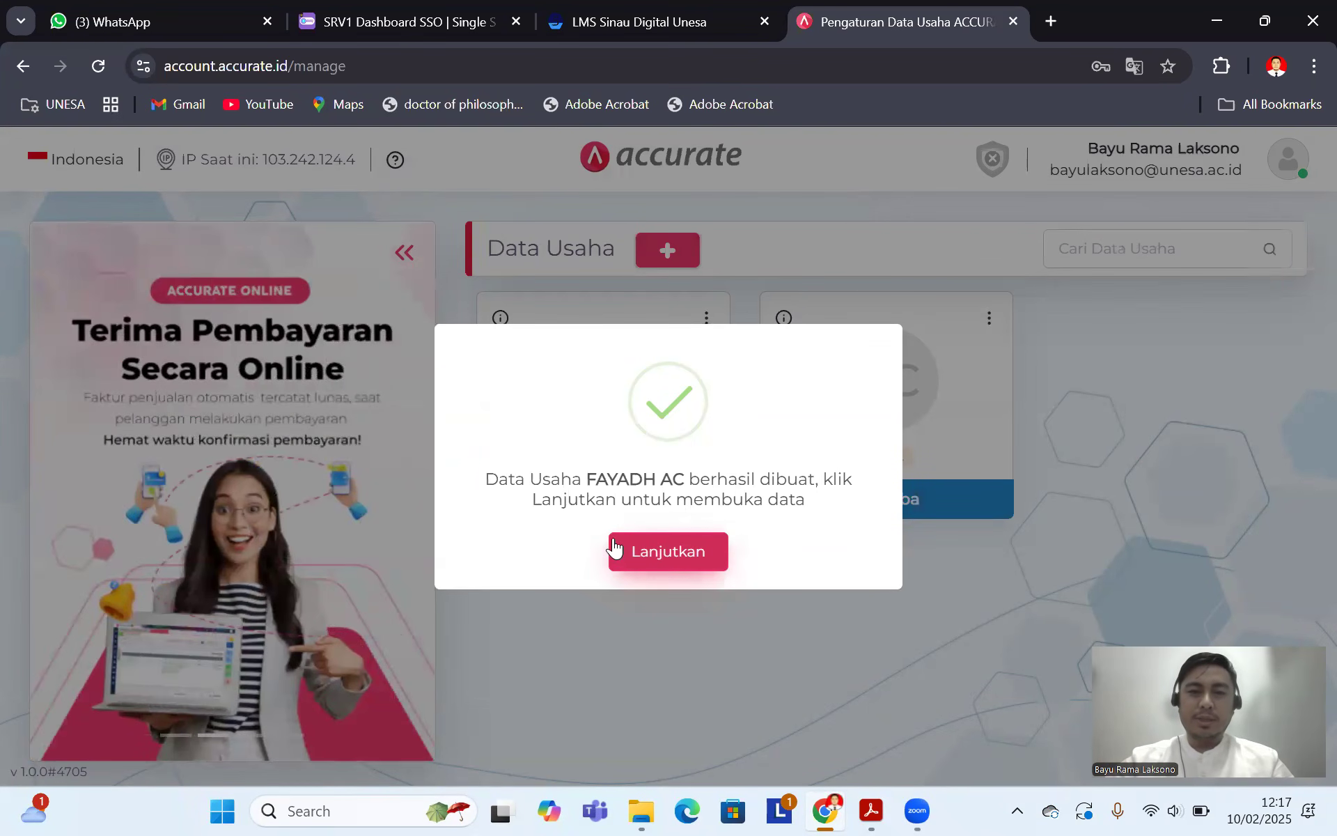
{"action": "left_click", "coordinate": [689, 552]}
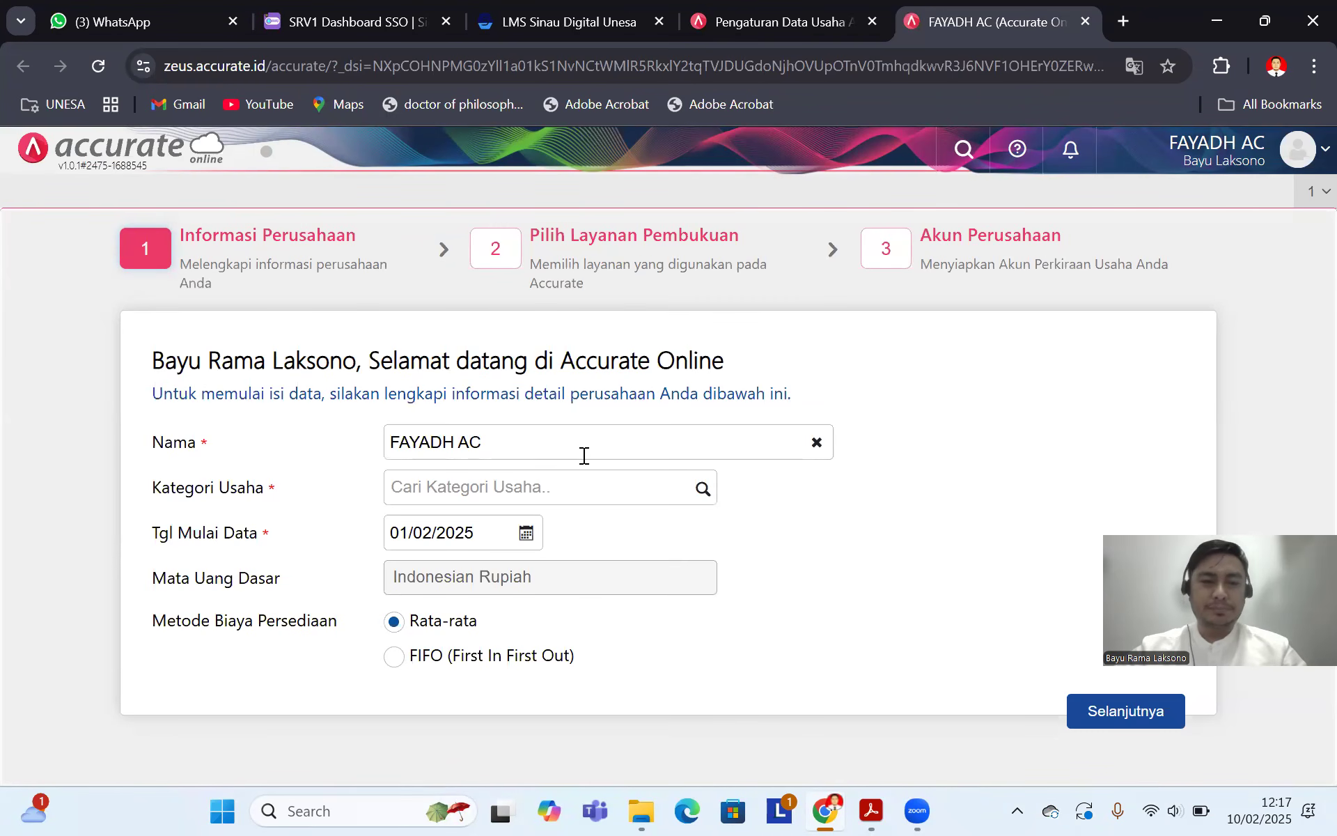
Step: Set Kategori Usaha to JASA and Tgl Mulai Data to 31/12/2019, then continue
{"action": "left_click", "coordinate": [701, 491]}
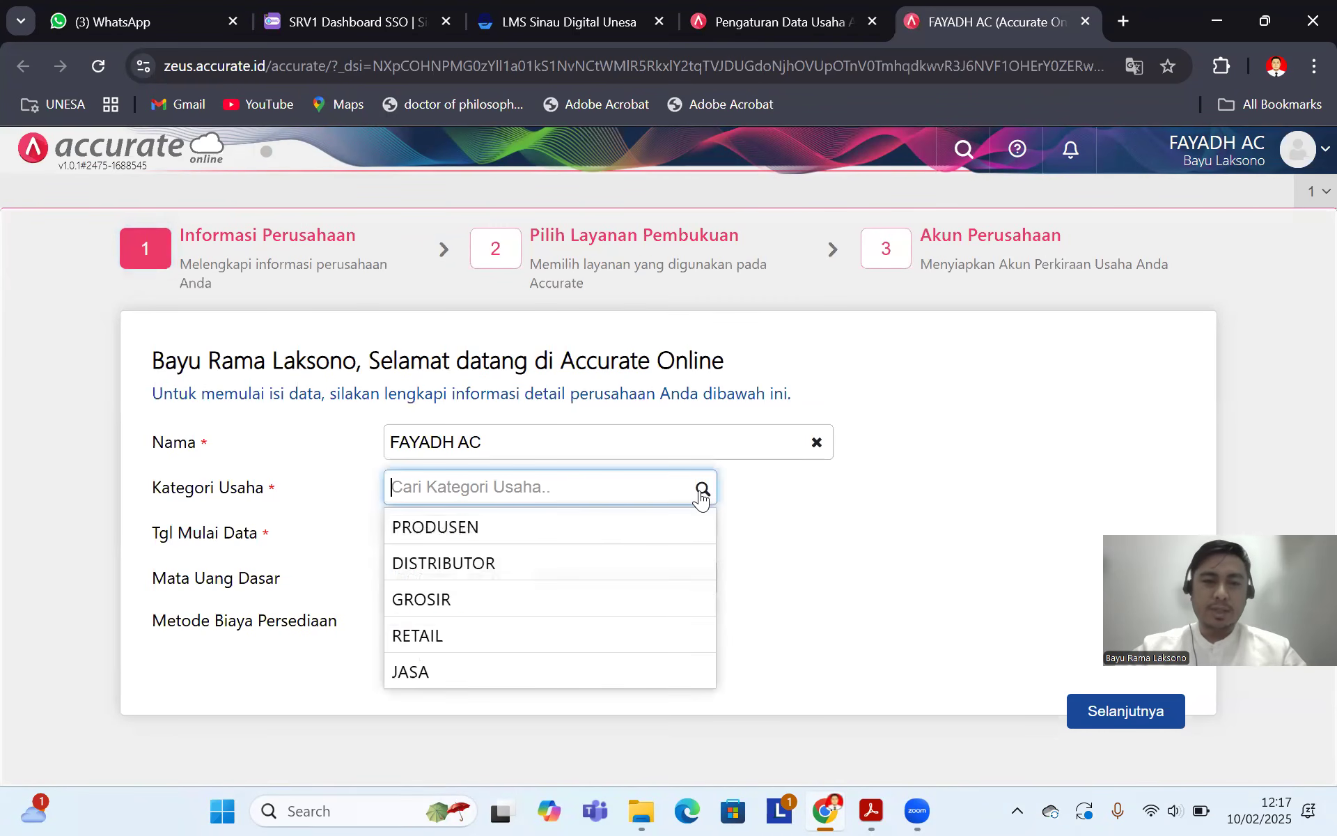
{"action": "left_click", "coordinate": [451, 675]}
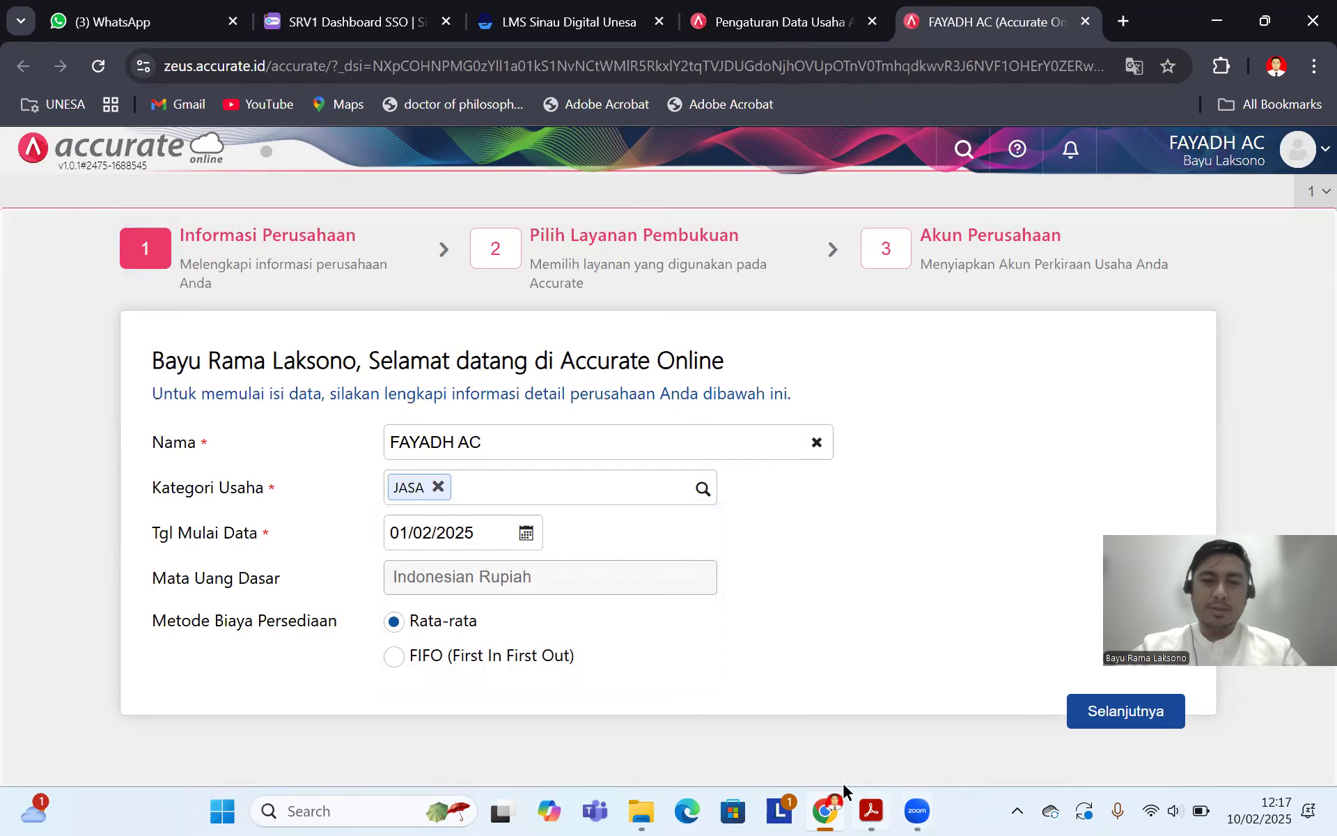
{"action": "left_click", "coordinate": [871, 810]}
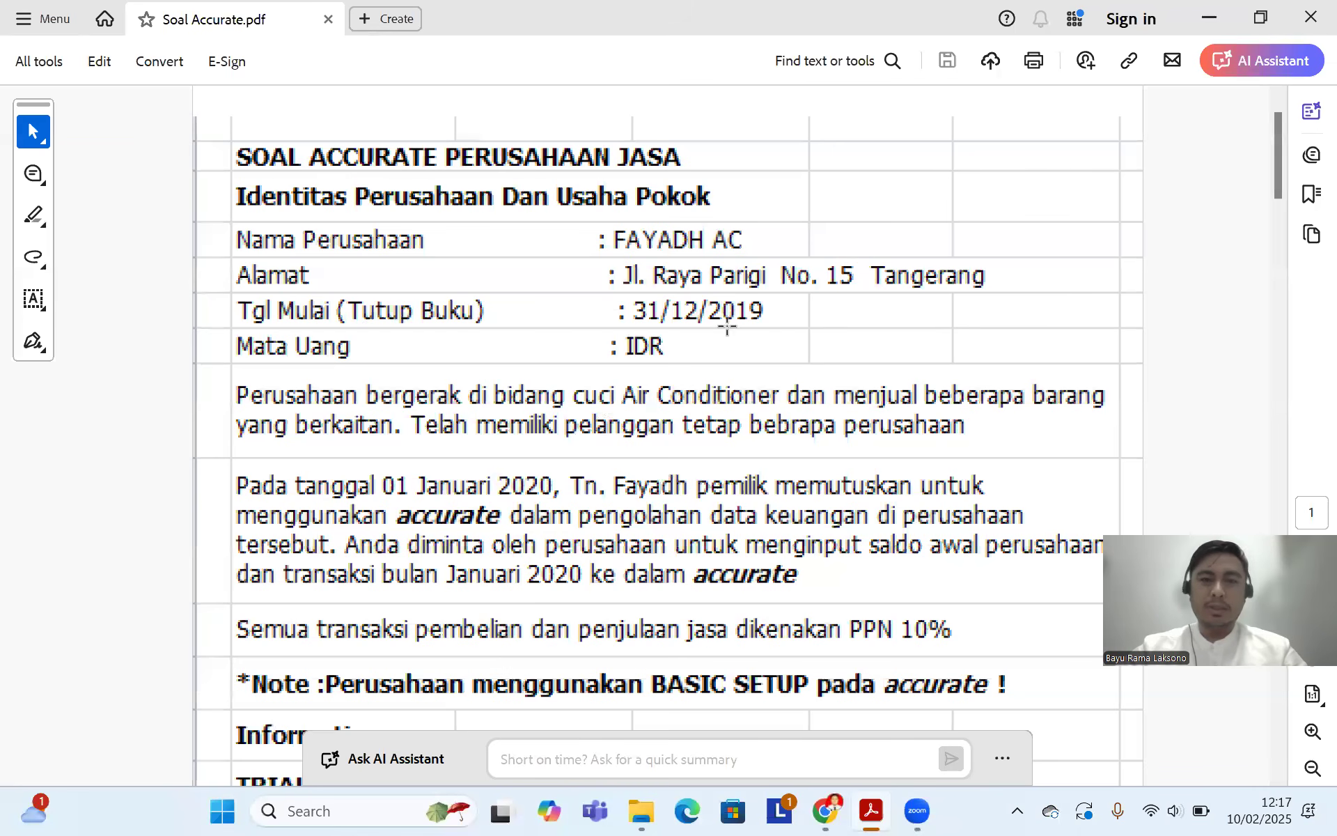
{"action": "left_click", "coordinate": [826, 810]}
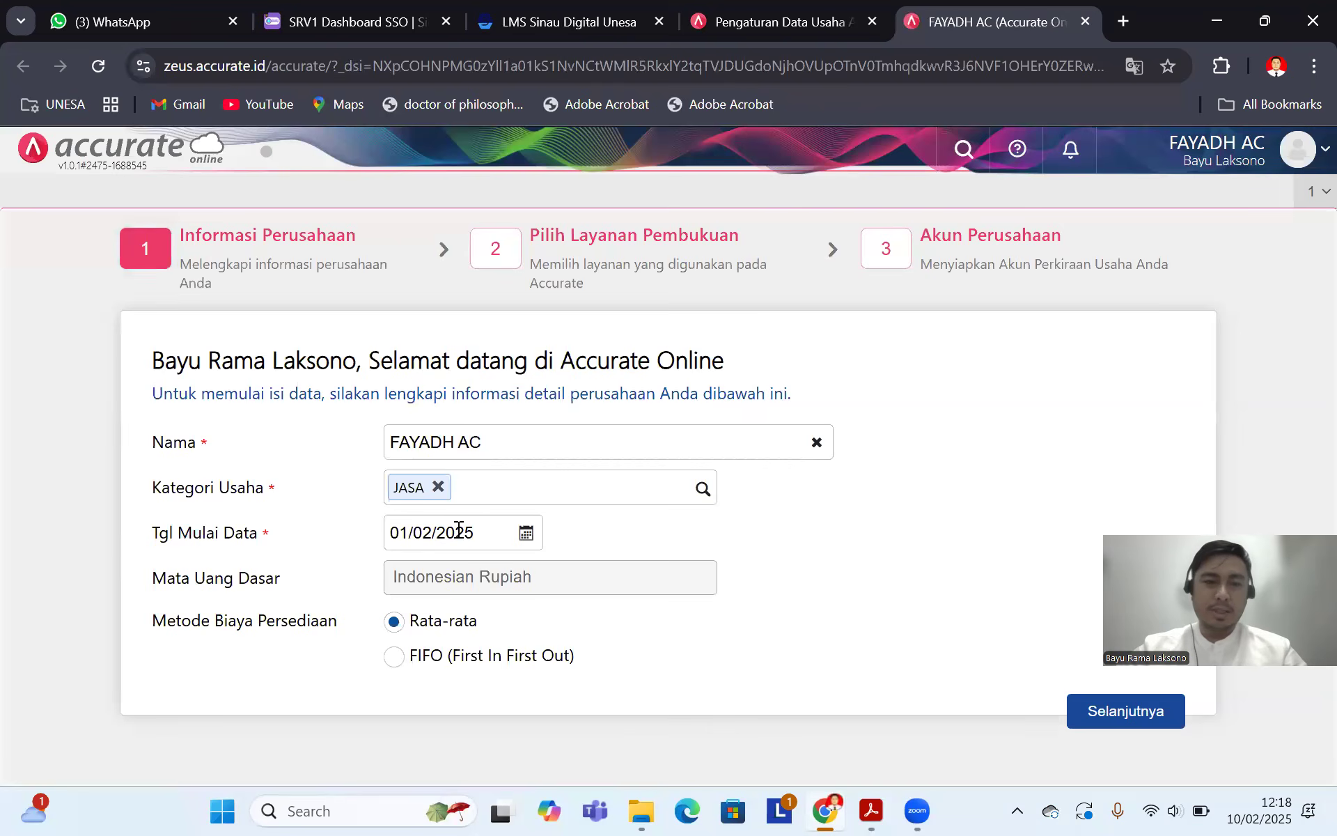
{"action": "left_click", "coordinate": [526, 532]}
{"action": "left_click", "coordinate": [489, 531]}
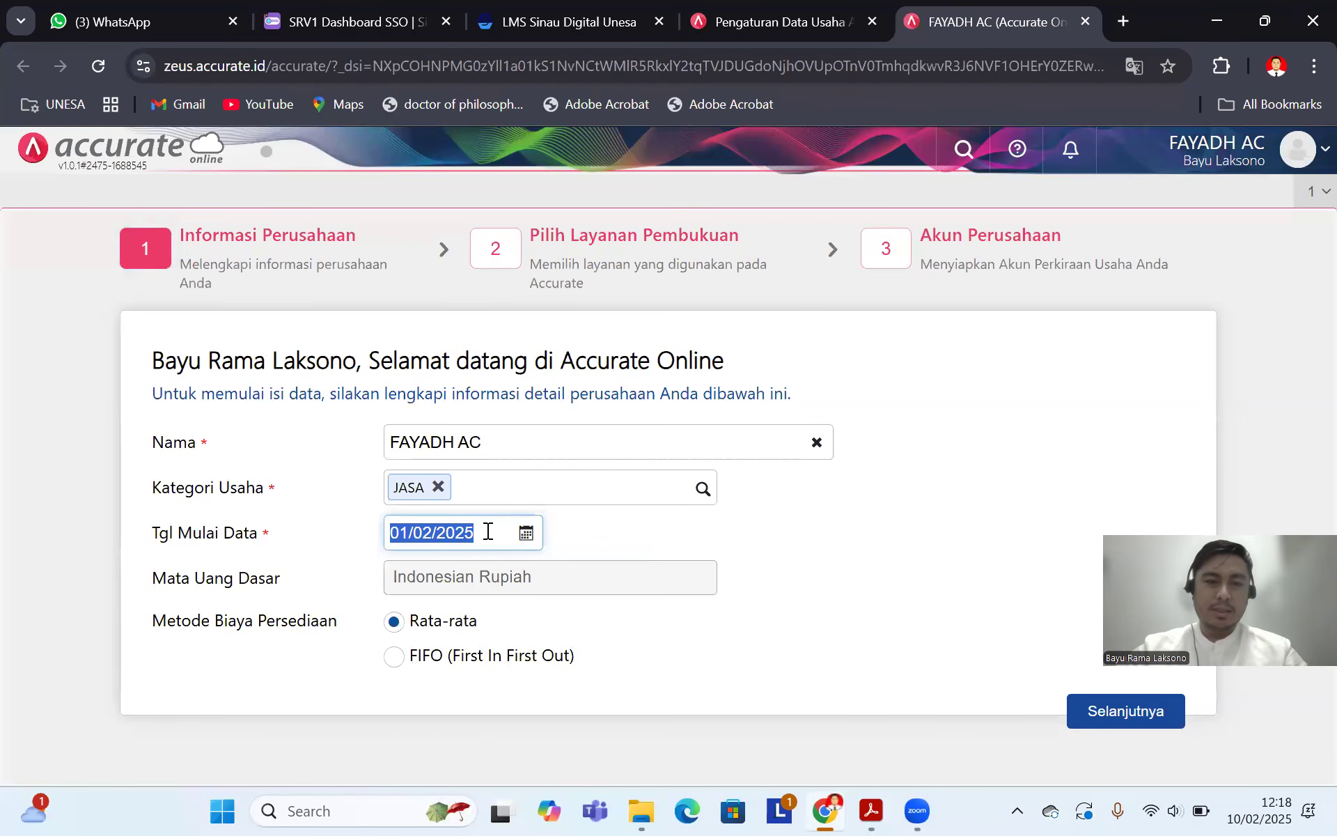
{"action": "type", "text": "31/12/2019"}
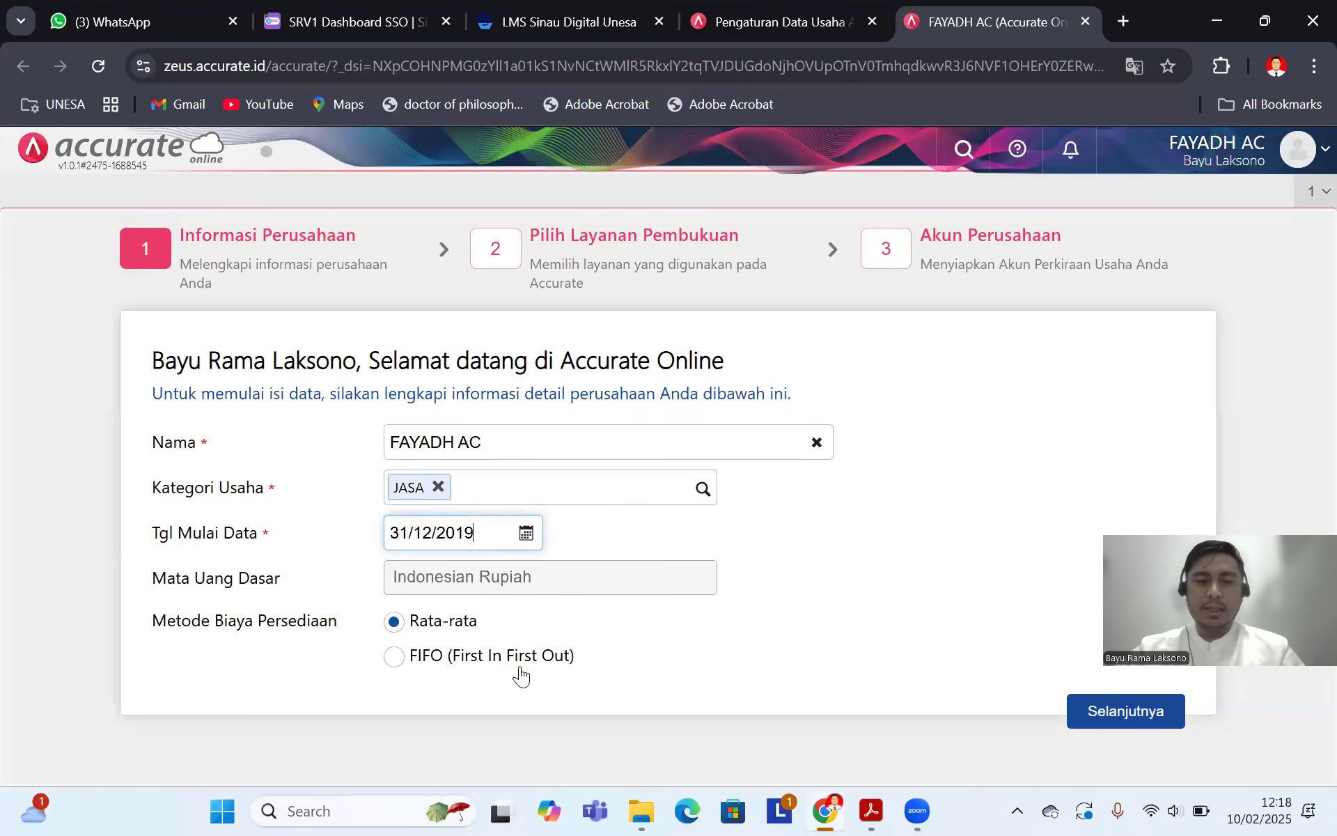
{"action": "left_click", "coordinate": [1100, 717]}
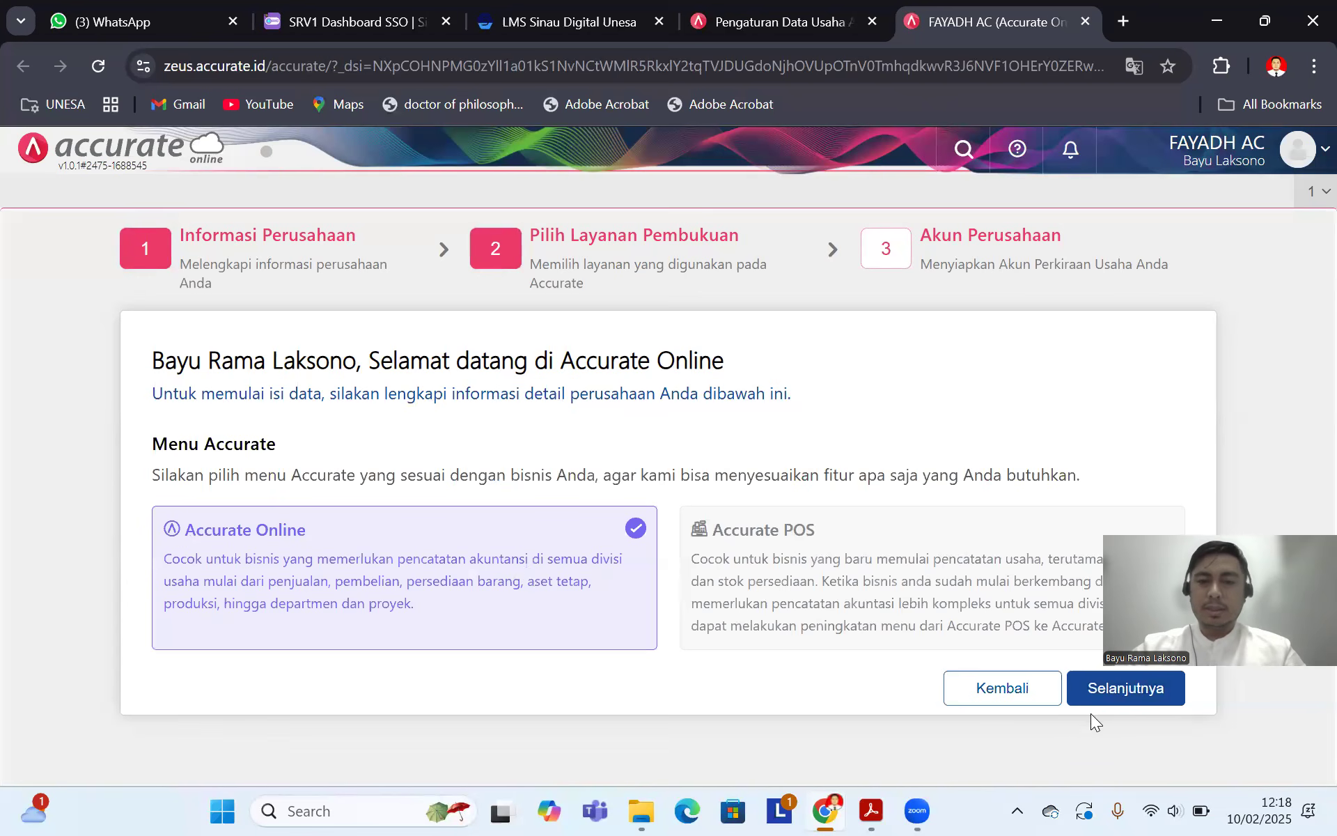
Step: Keep the Accurate Online service and leave automatic chart-of-accounts creation ticked
{"action": "left_click", "coordinate": [1117, 688]}
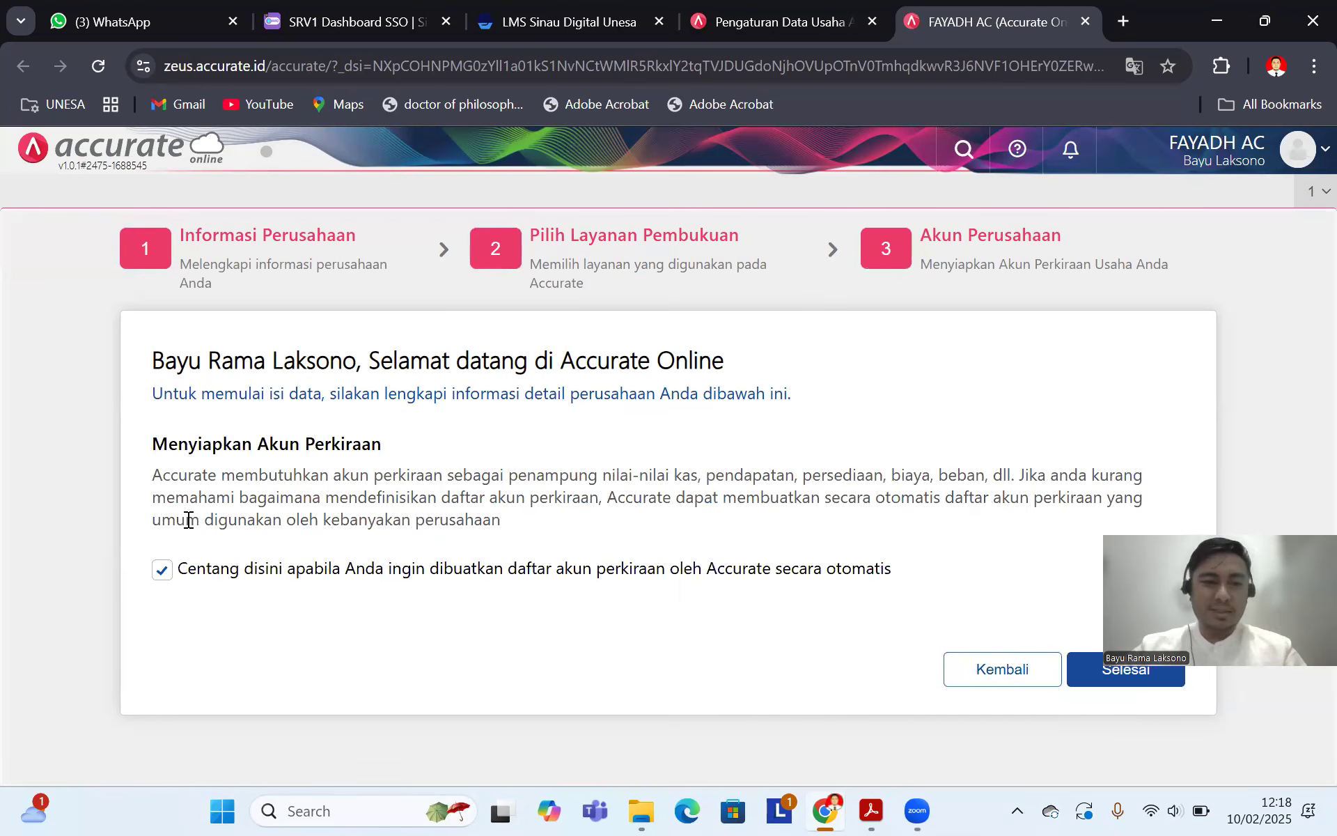
{"action": "left_click", "coordinate": [165, 571]}
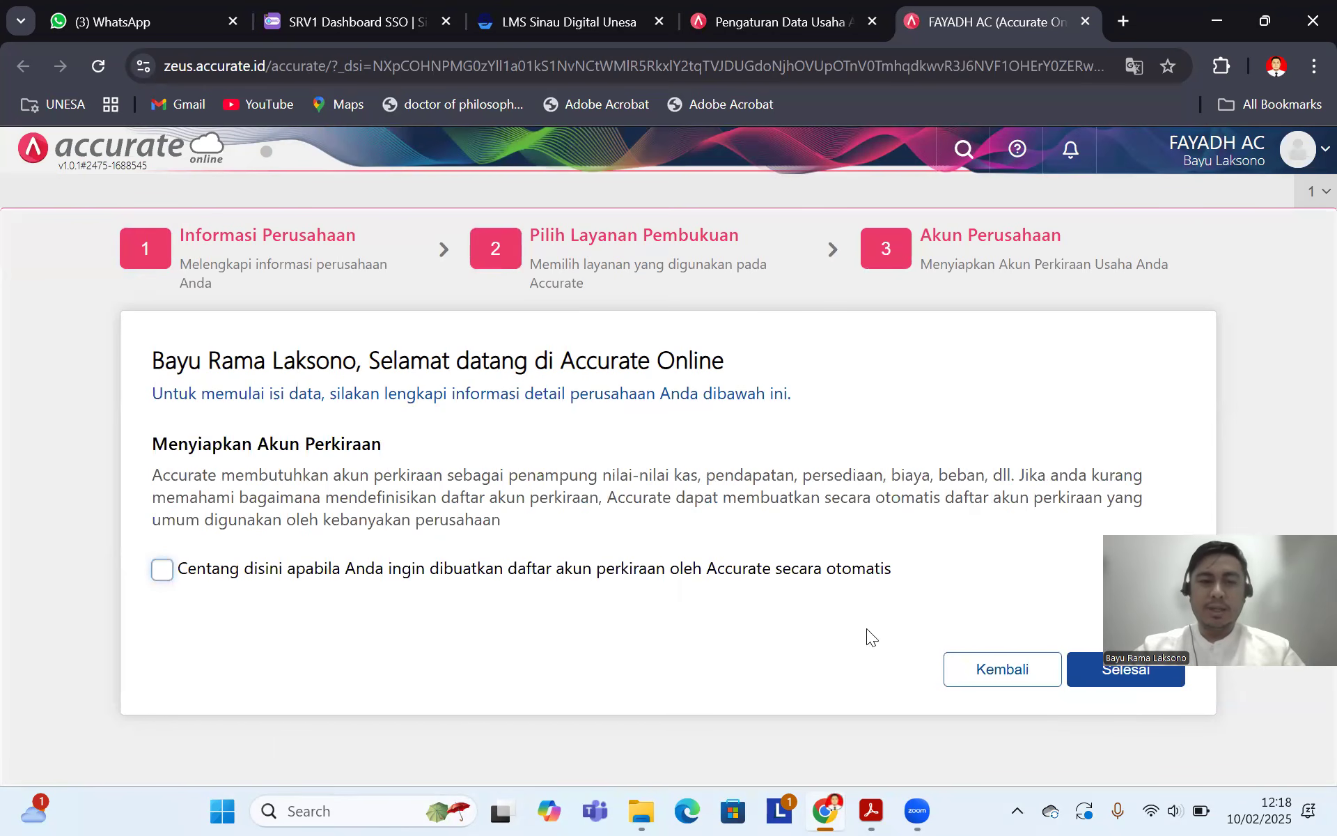
{"action": "left_click", "coordinate": [164, 577]}
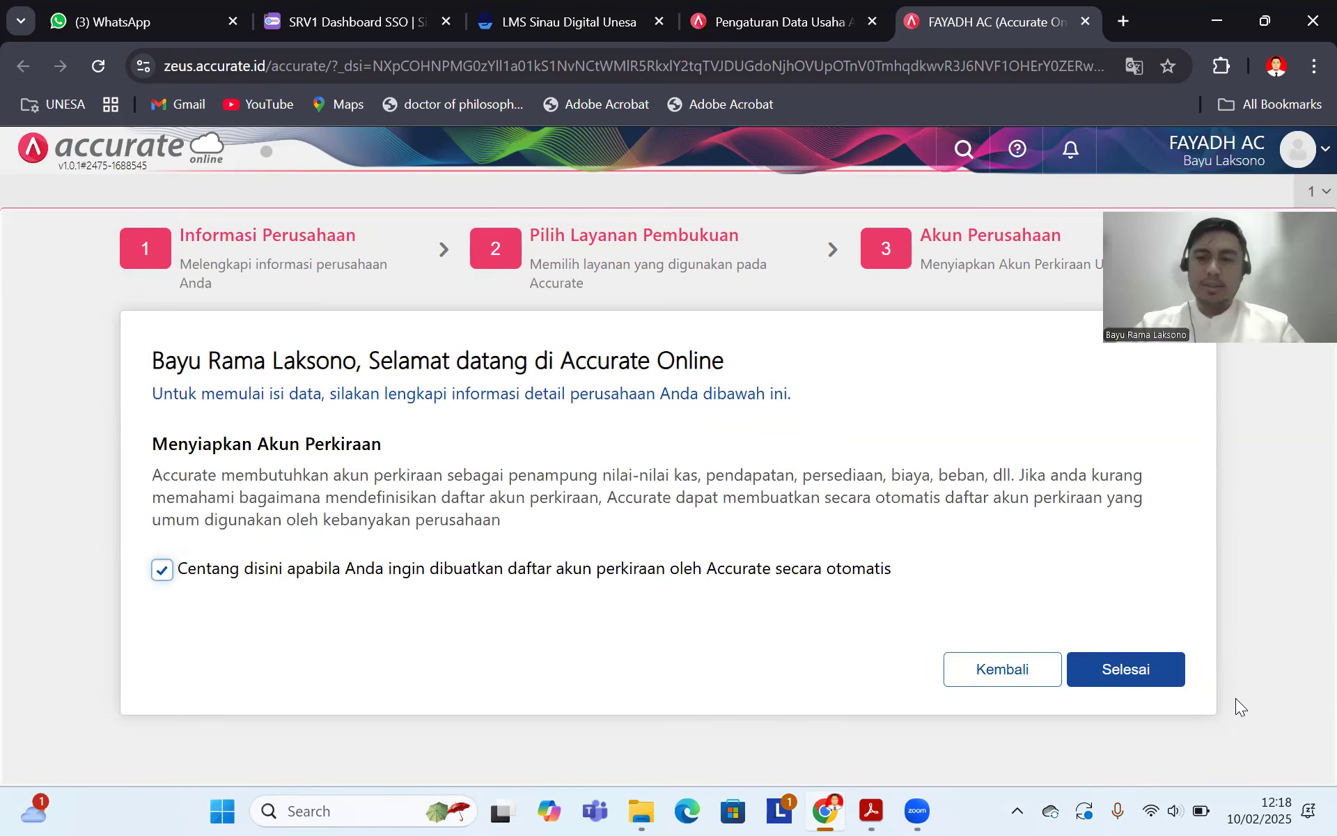
Step: Submit the setup with Selesai and view the exercise PDF while it processes
{"action": "left_click", "coordinate": [1128, 677]}
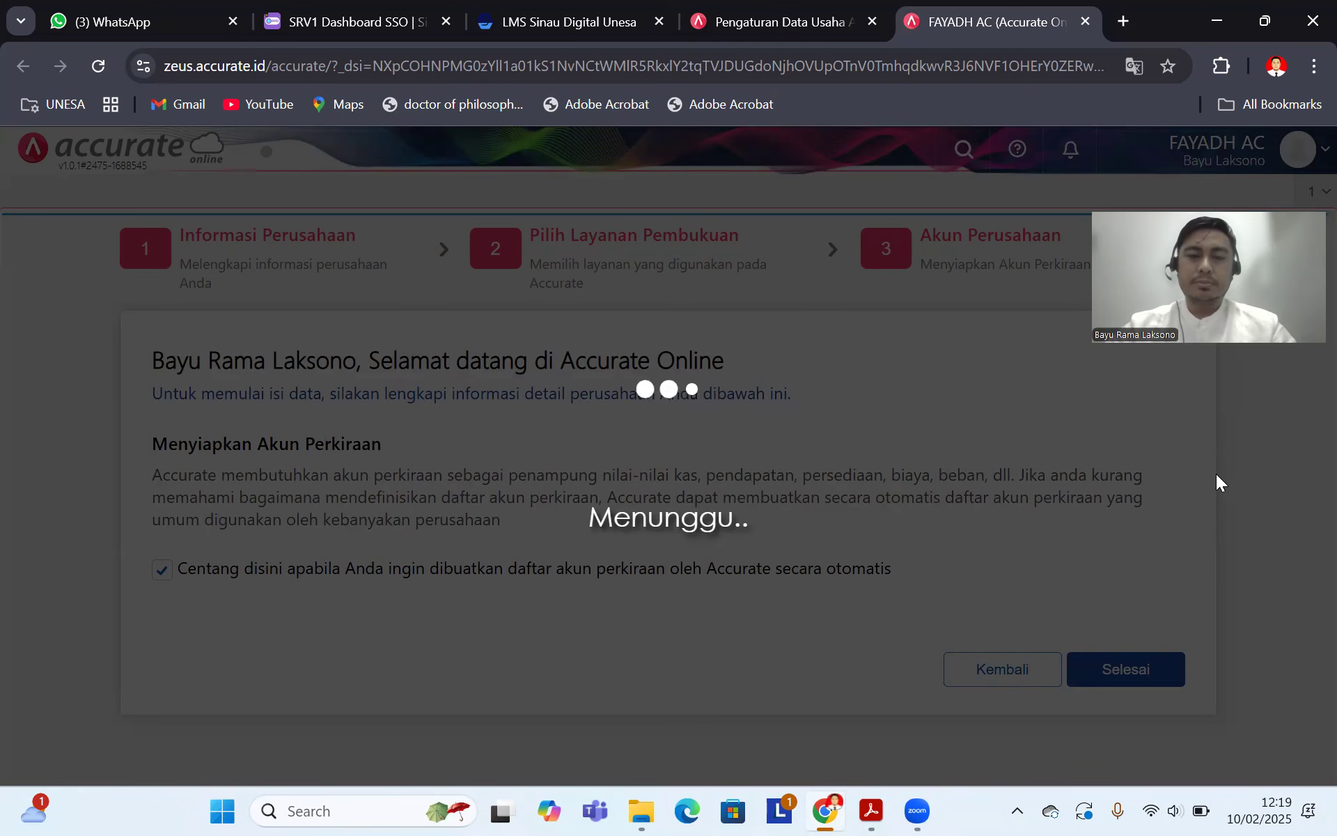
{"action": "left_click", "coordinate": [870, 810]}
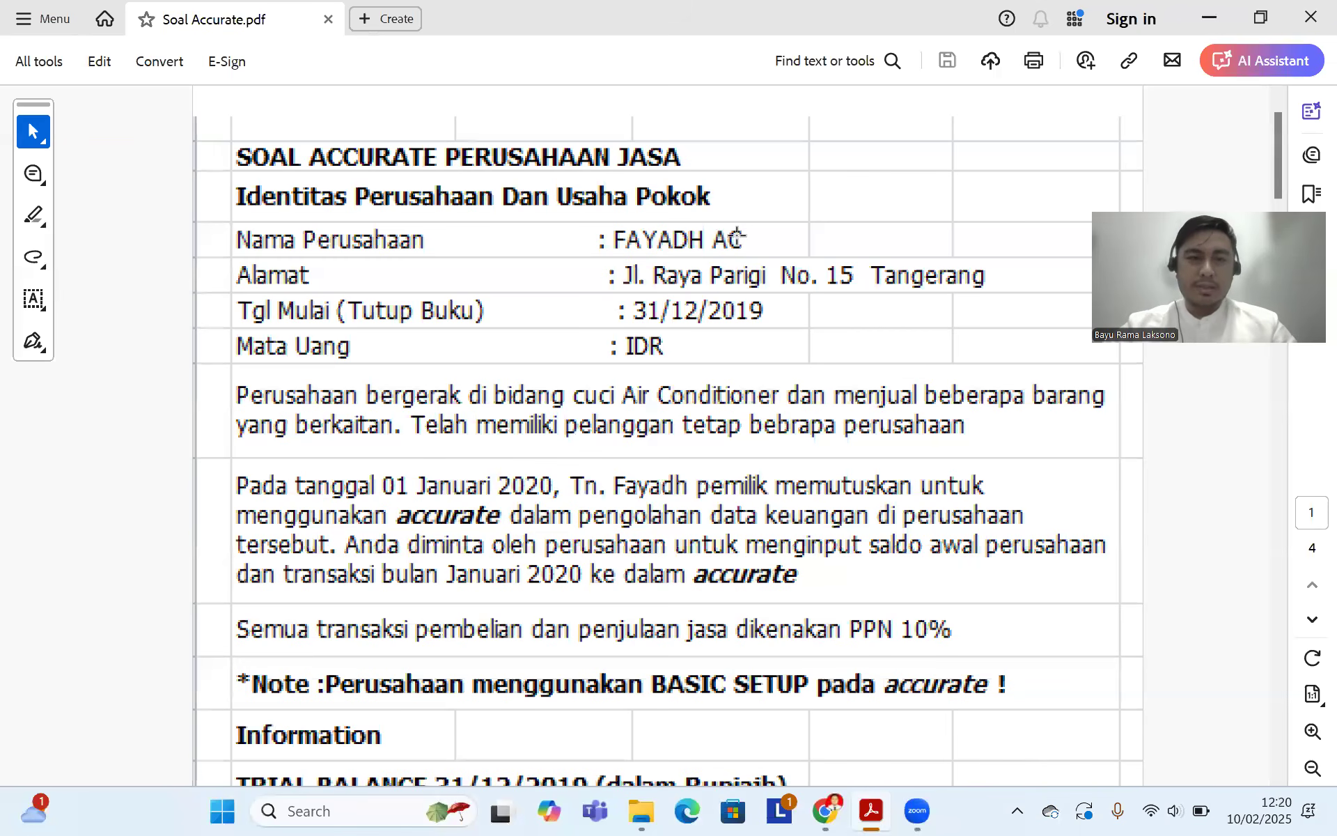
{"action": "scroll", "coordinate": [724, 251], "scroll_direction": "down", "scroll_amount": 1}
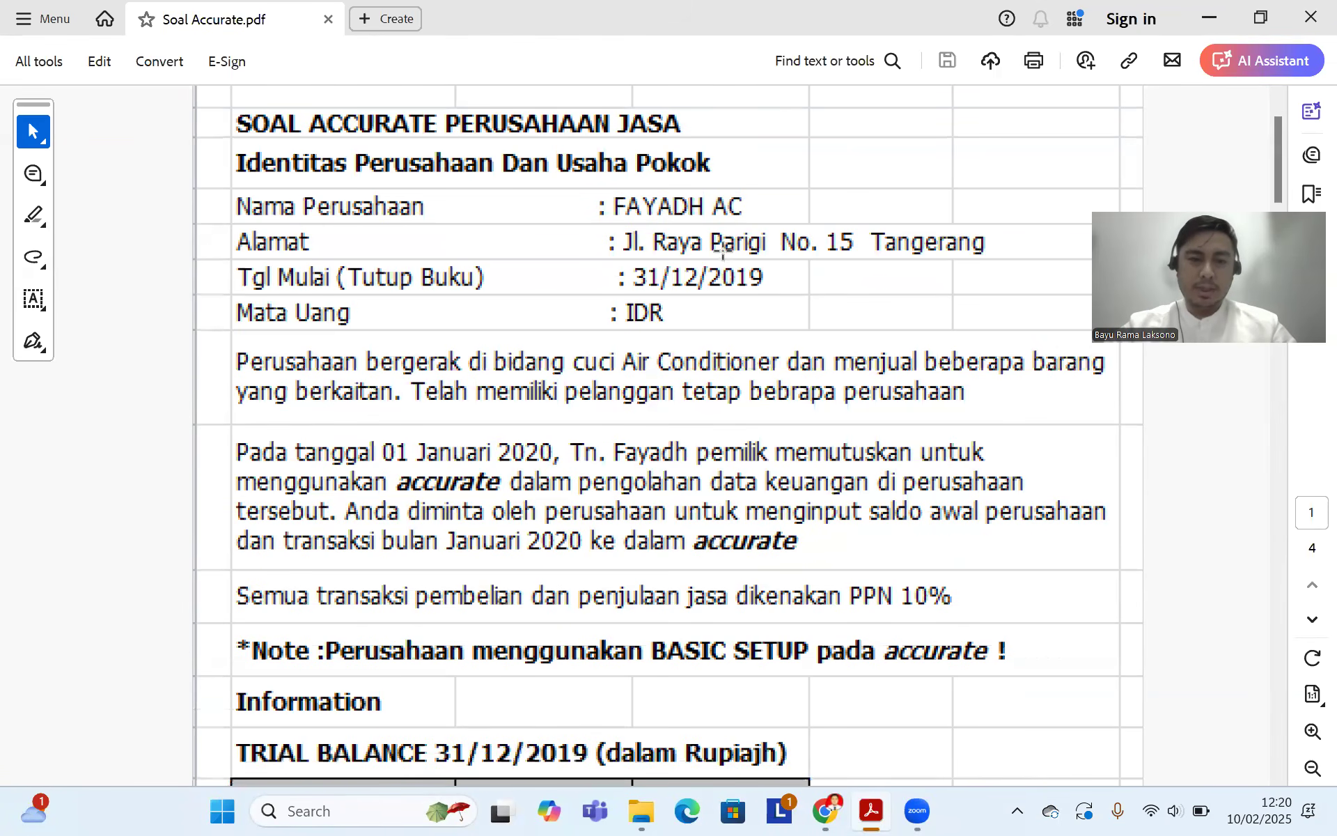
{"action": "scroll", "coordinate": [723, 251], "scroll_direction": "down", "scroll_amount": 3}
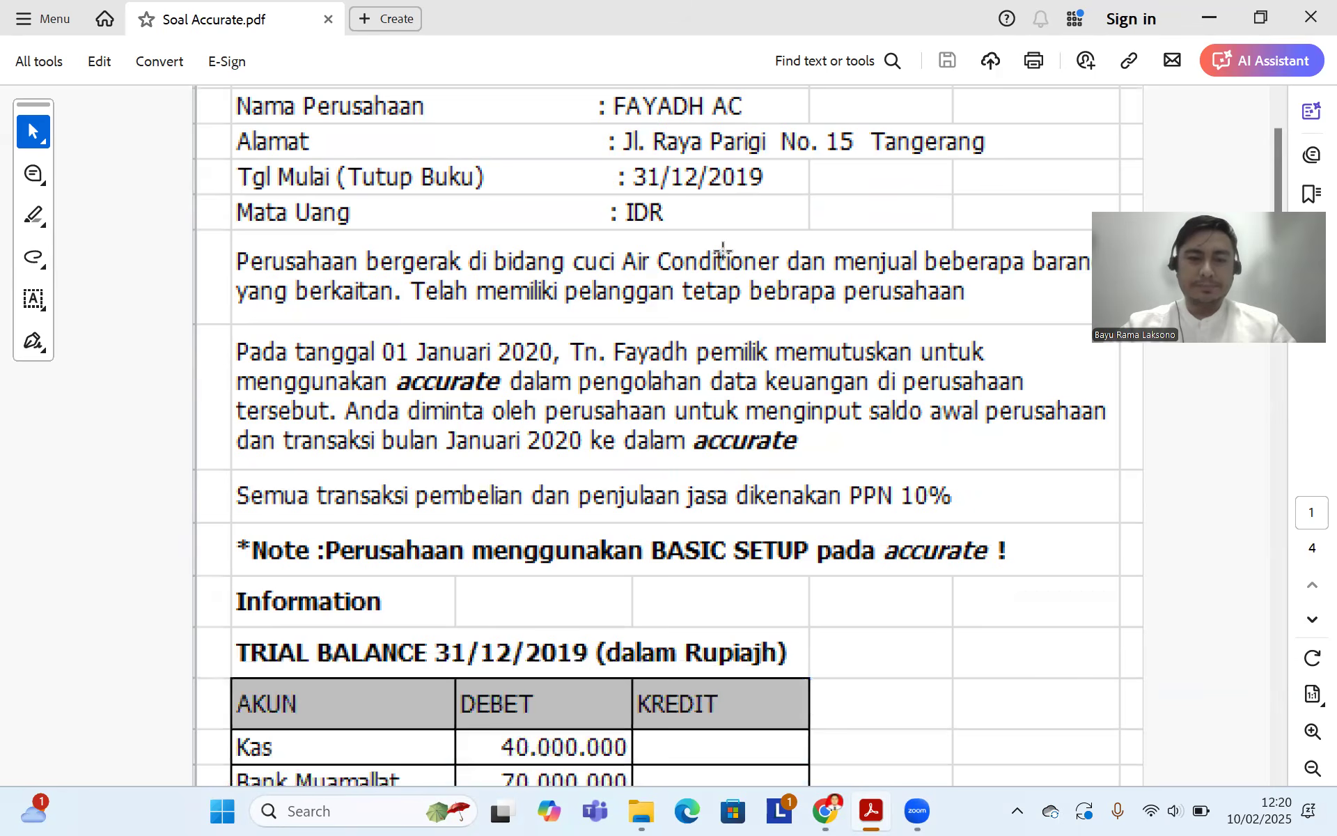
{"action": "scroll", "coordinate": [723, 249], "scroll_direction": "down", "scroll_amount": 10}
{"action": "scroll", "coordinate": [723, 251], "scroll_direction": "down", "scroll_amount": 20}
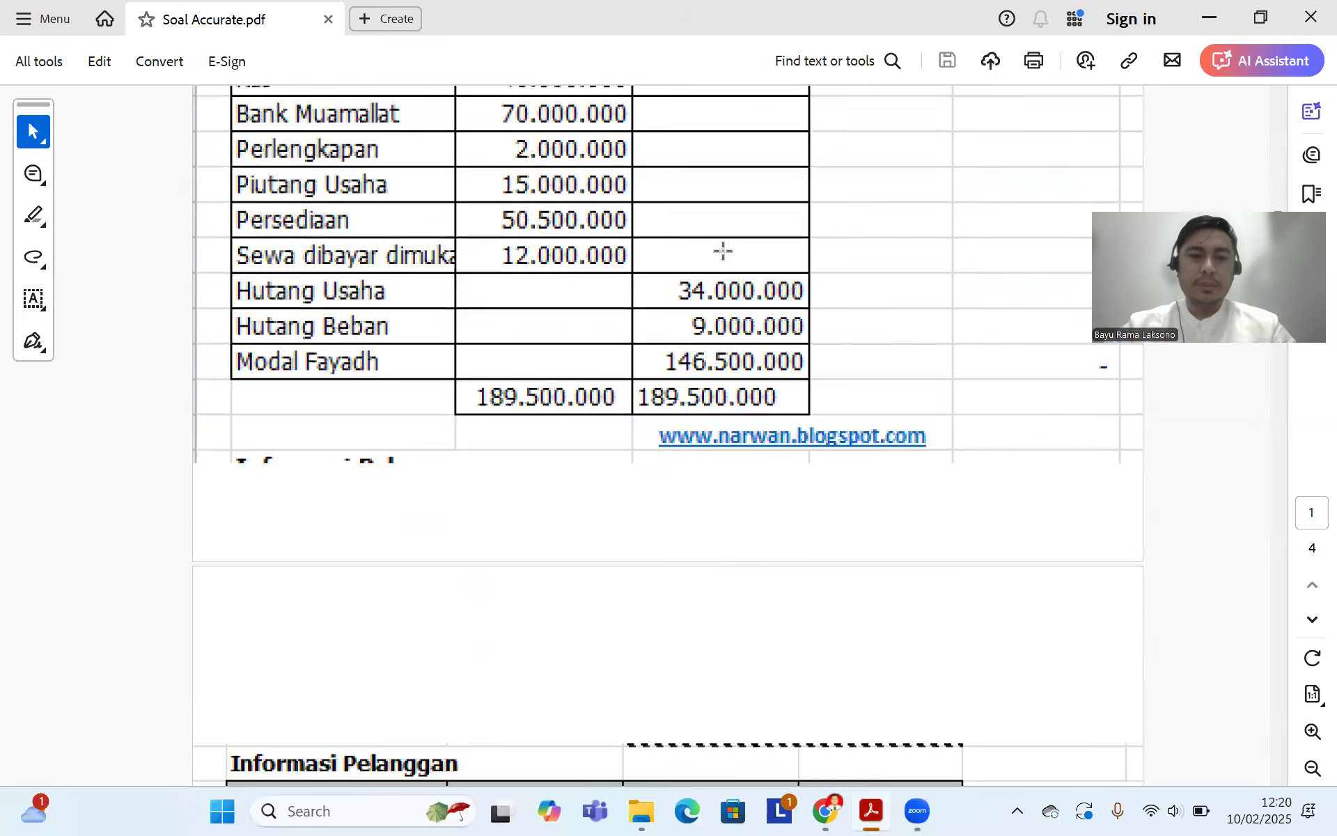
{"action": "scroll", "coordinate": [729, 249], "scroll_direction": "down", "scroll_amount": 20}
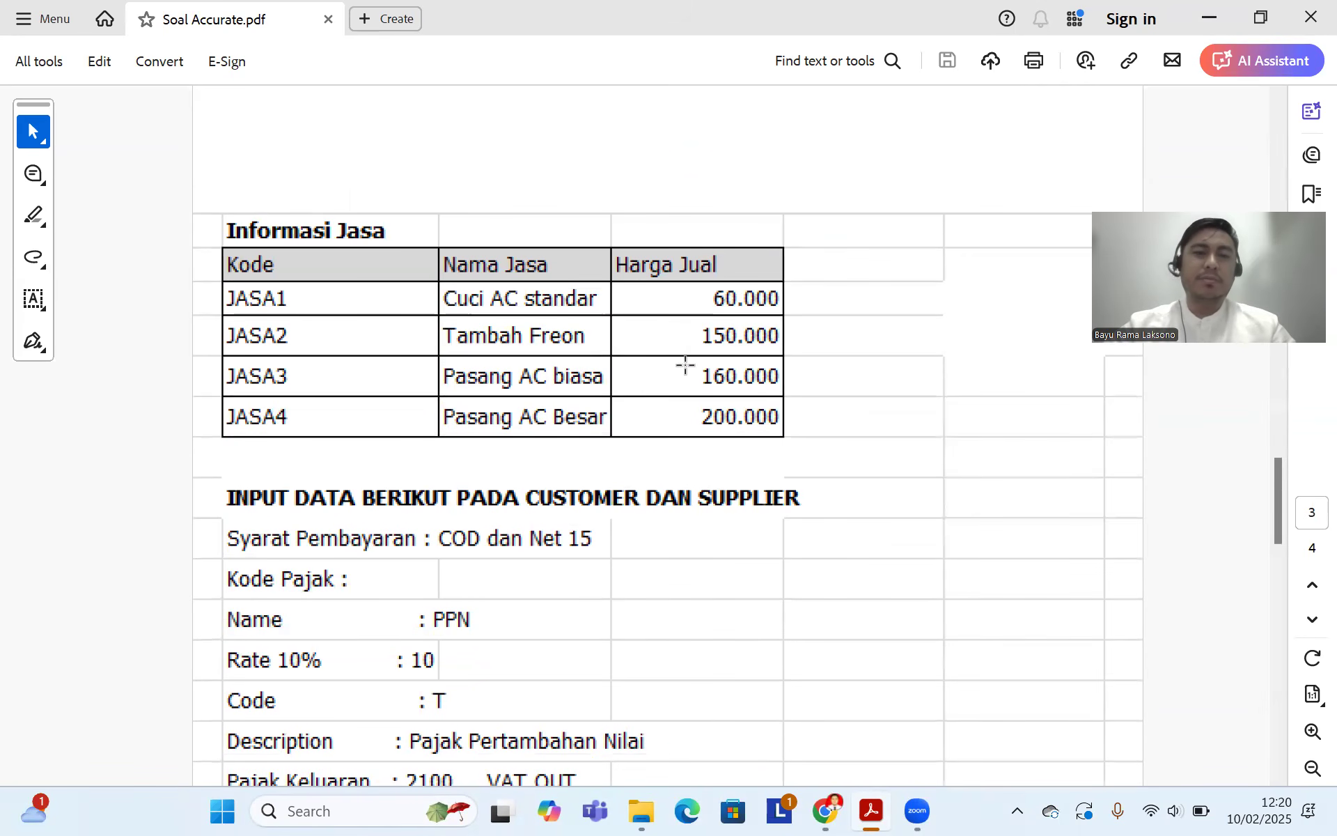
{"action": "scroll", "coordinate": [796, 329], "scroll_direction": "up", "scroll_amount": 3}
{"action": "scroll", "coordinate": [795, 328], "scroll_direction": "up", "scroll_amount": 20}
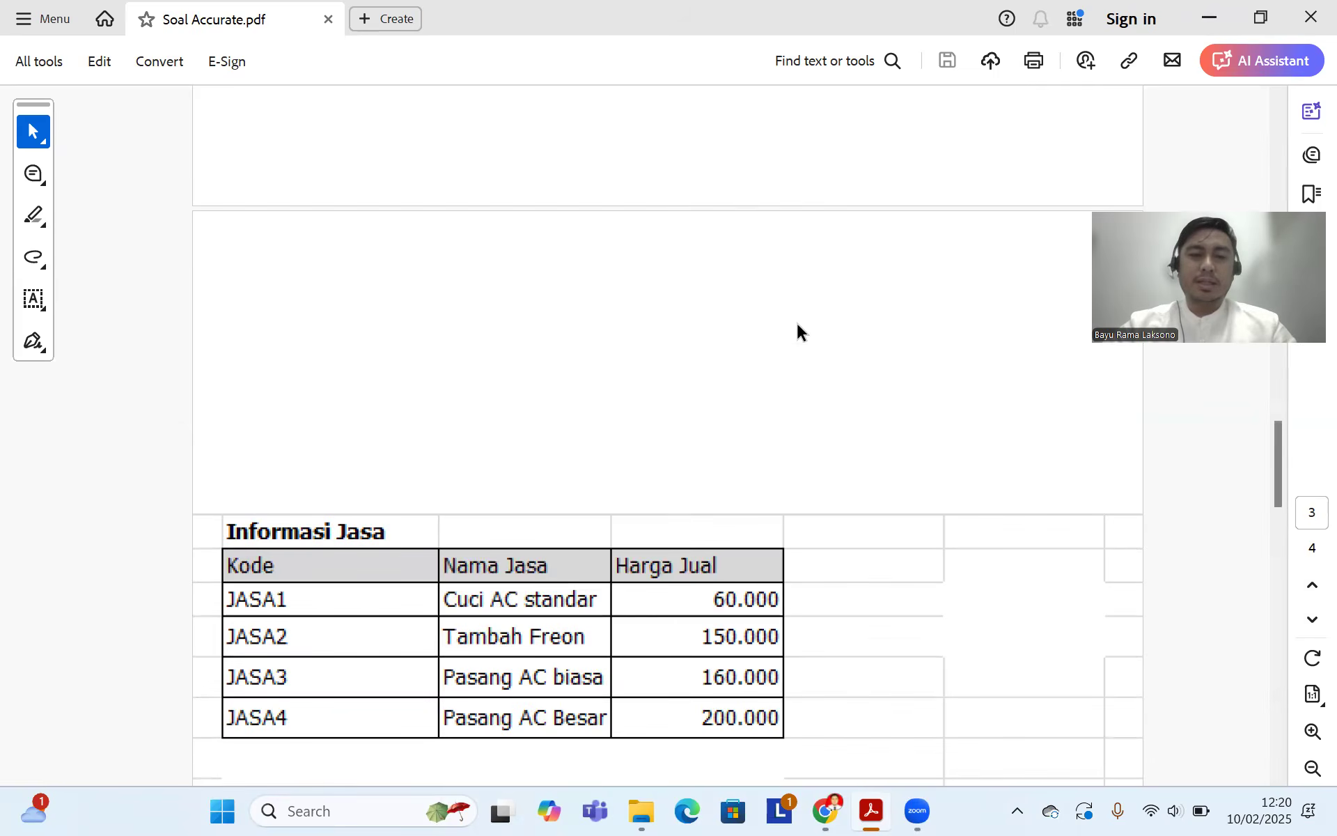
{"action": "scroll", "coordinate": [796, 306], "scroll_direction": "up", "scroll_amount": 20}
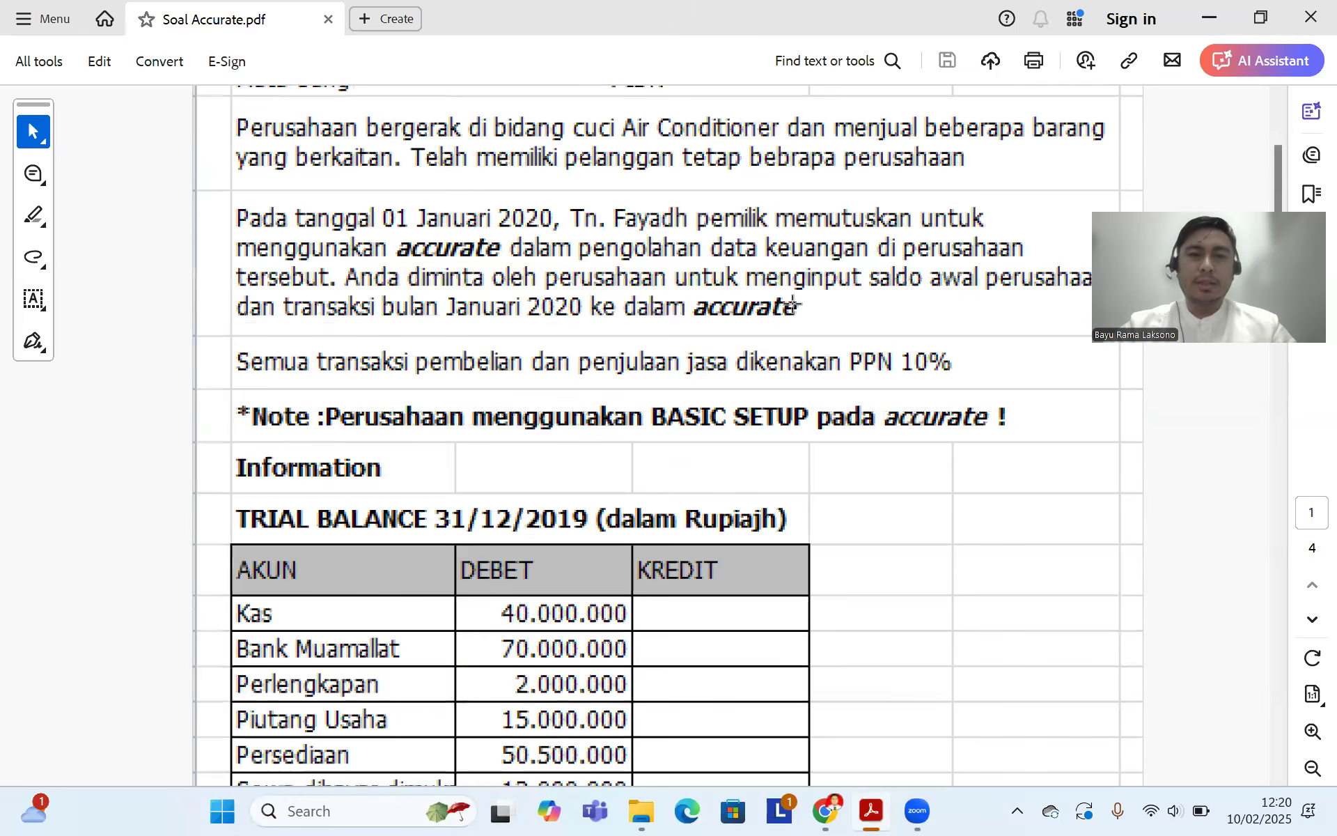
{"action": "scroll", "coordinate": [730, 376], "scroll_direction": "up", "scroll_amount": 6}
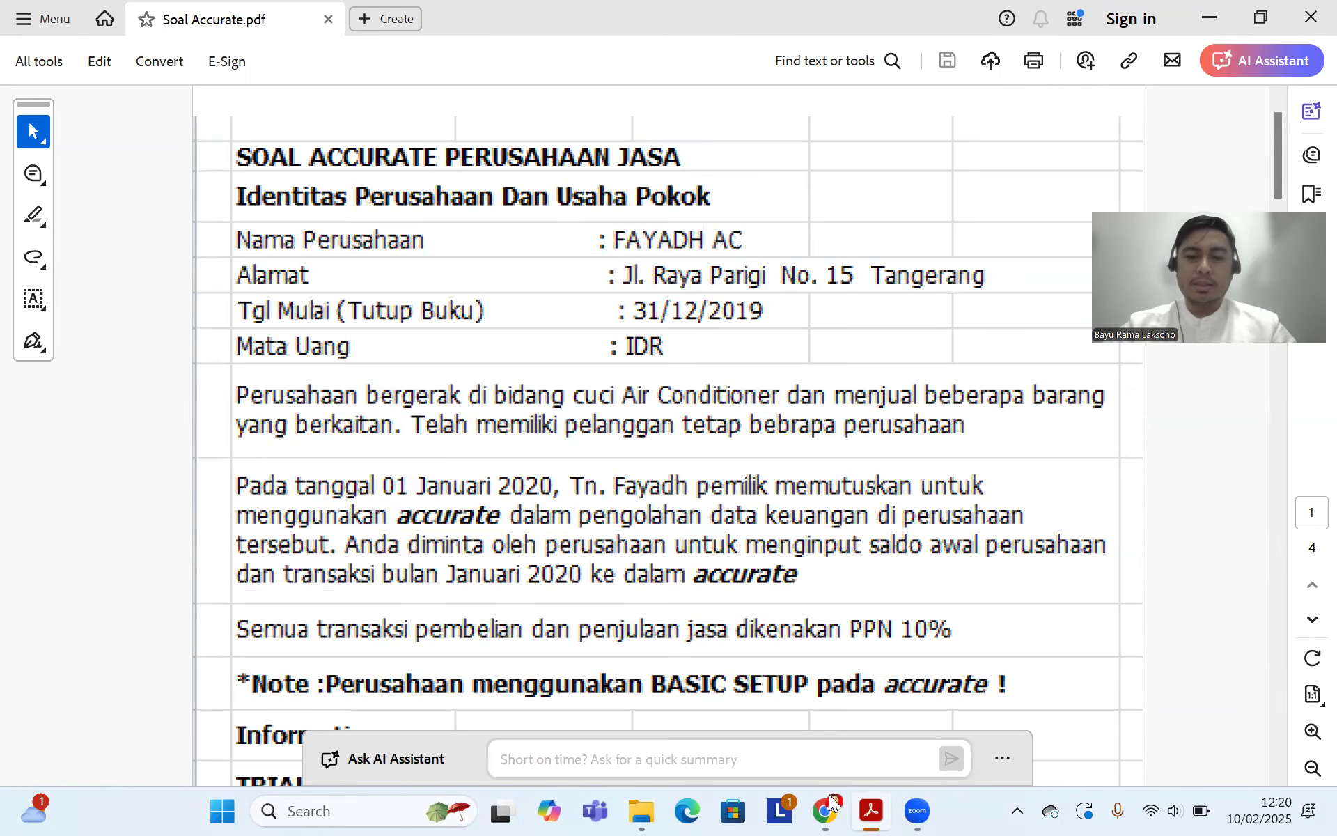
{"action": "mouse_move", "coordinate": [826, 810]}
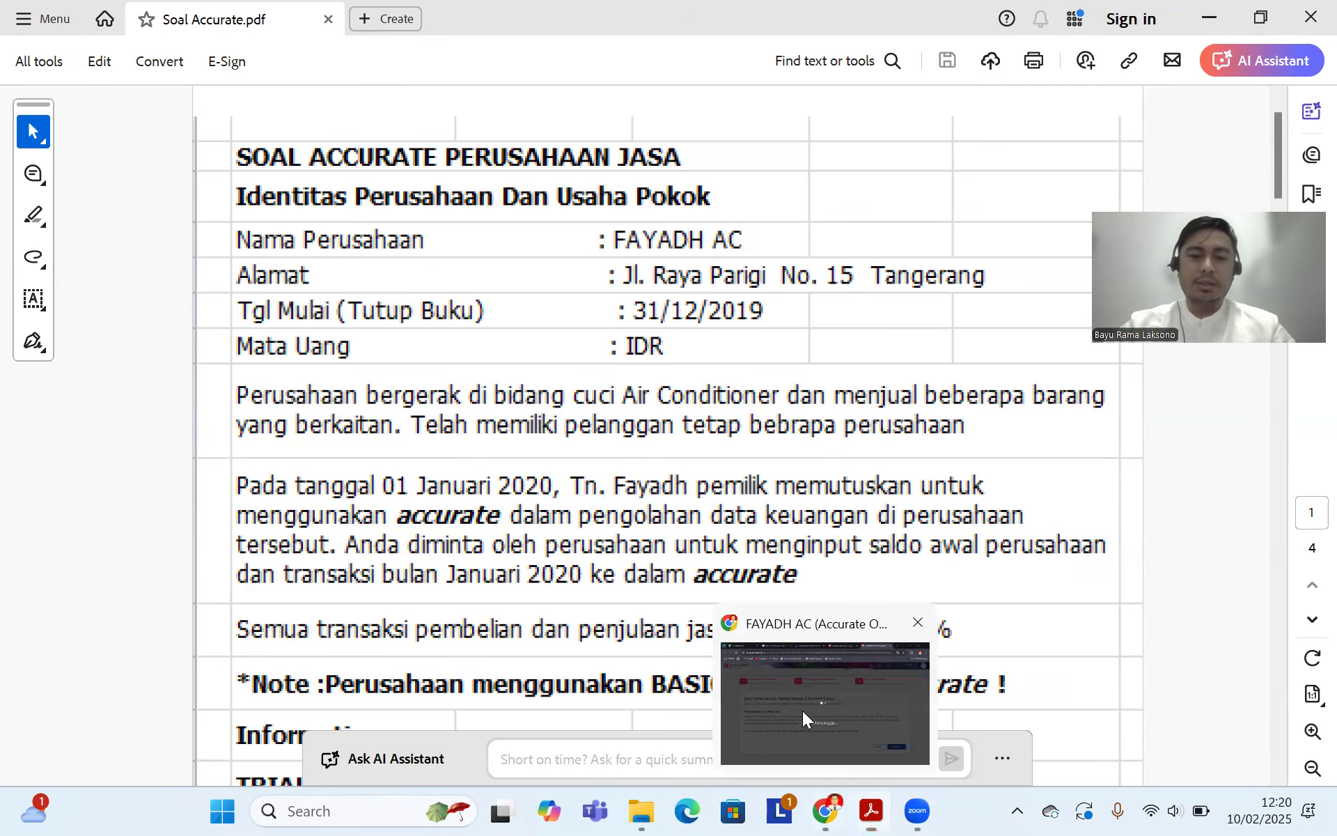
Step: Switch back to Chrome and dismiss the session-expired error on the FAYADH AC dashboard
{"action": "left_click", "coordinate": [802, 710]}
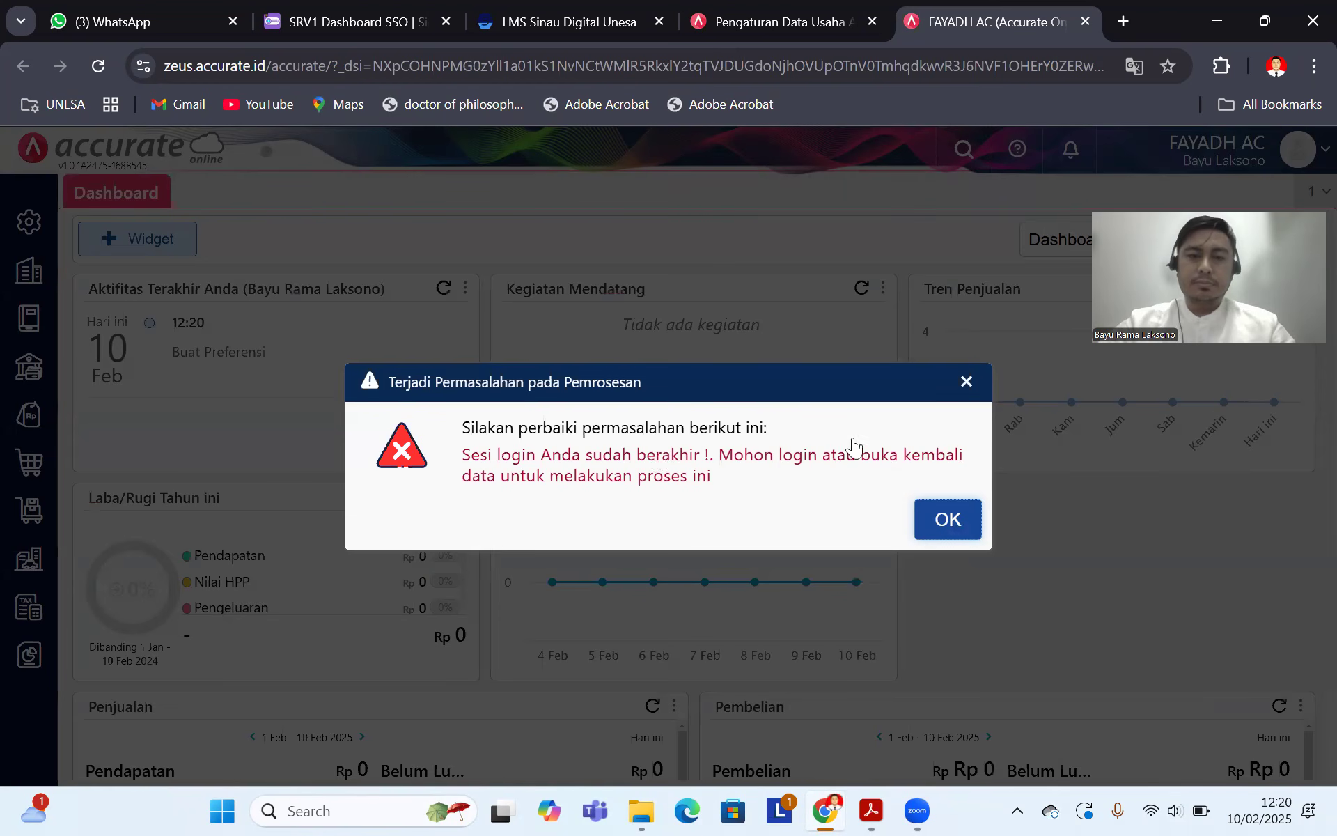
{"action": "left_click", "coordinate": [942, 527]}
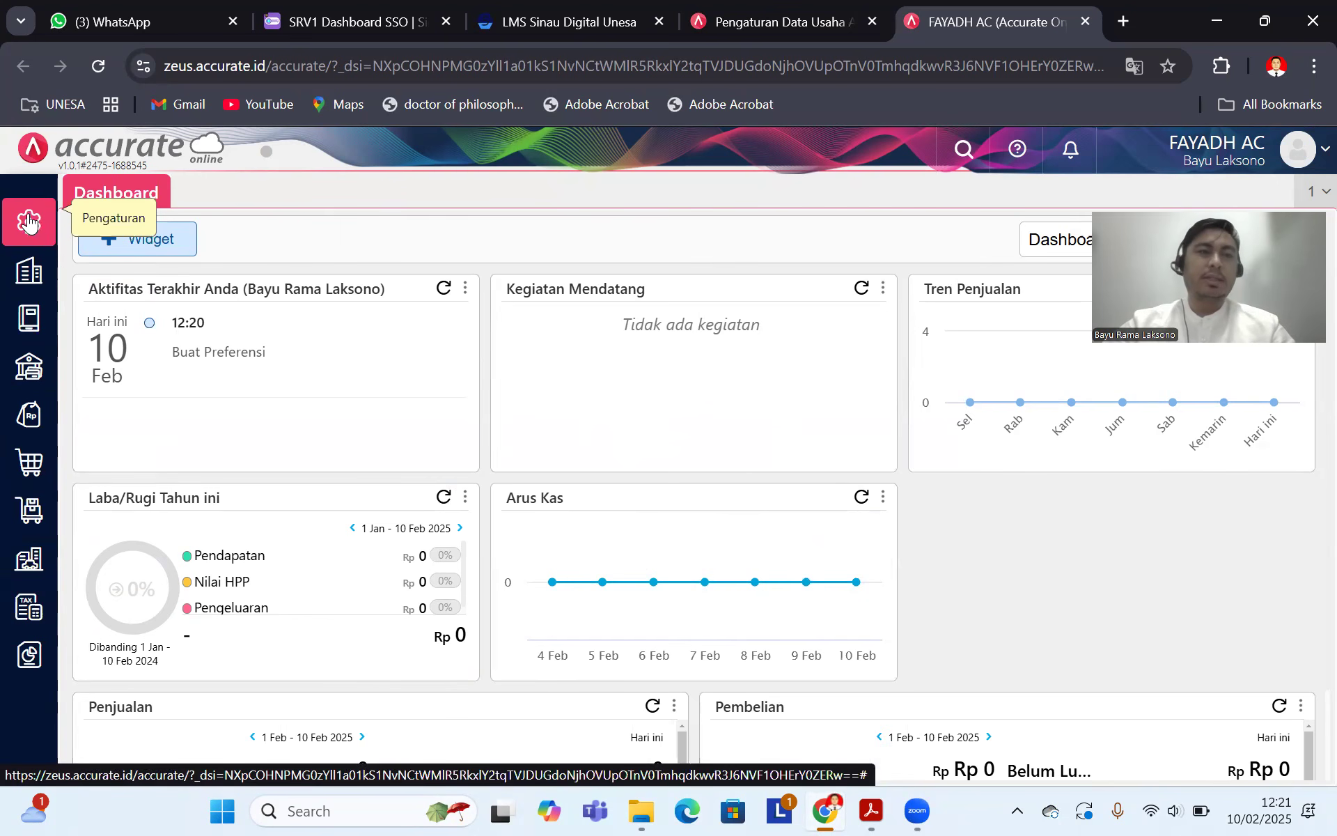
Step: Try Pengaturan > Preferensi, dismiss the session error, and reload the company data from the avatar menu
{"action": "left_click", "coordinate": [33, 230]}
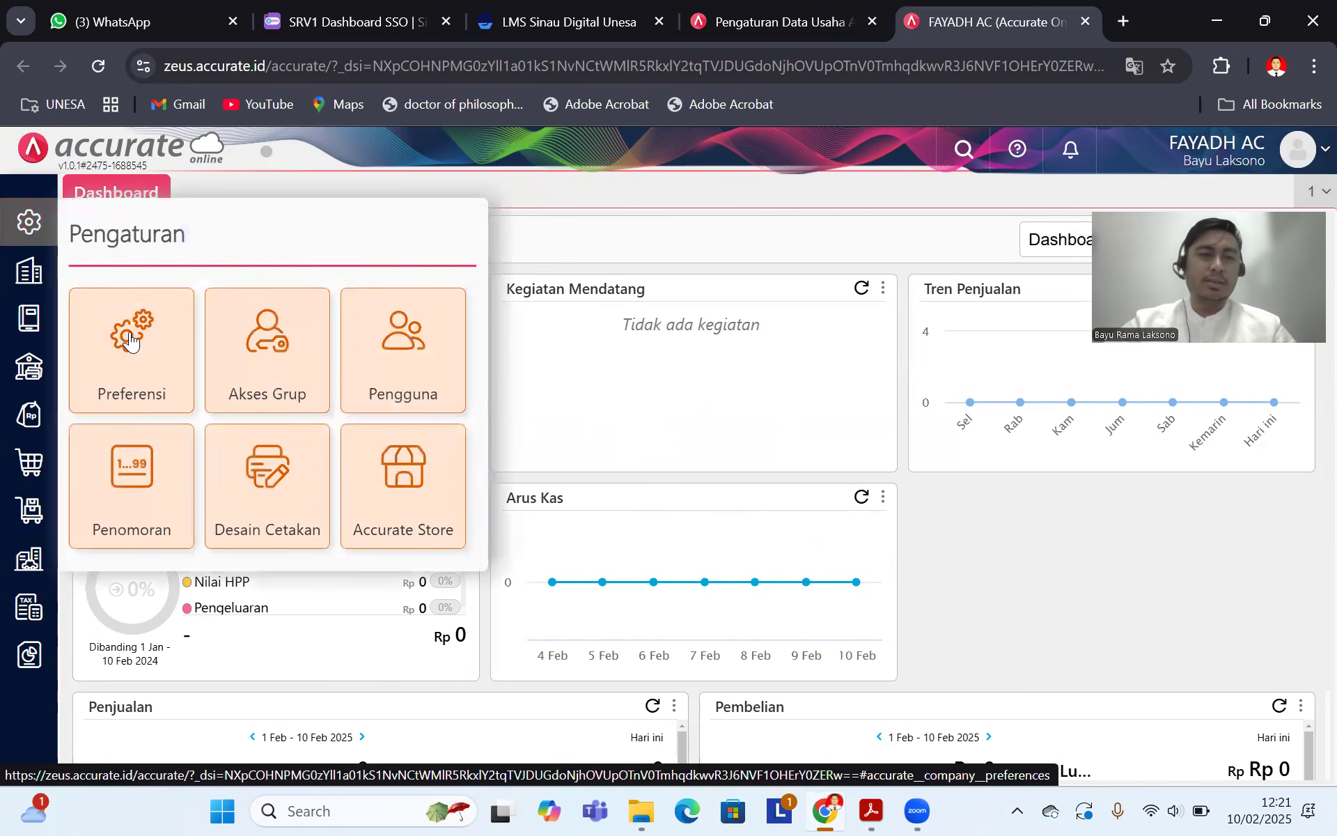
{"action": "left_click", "coordinate": [139, 345]}
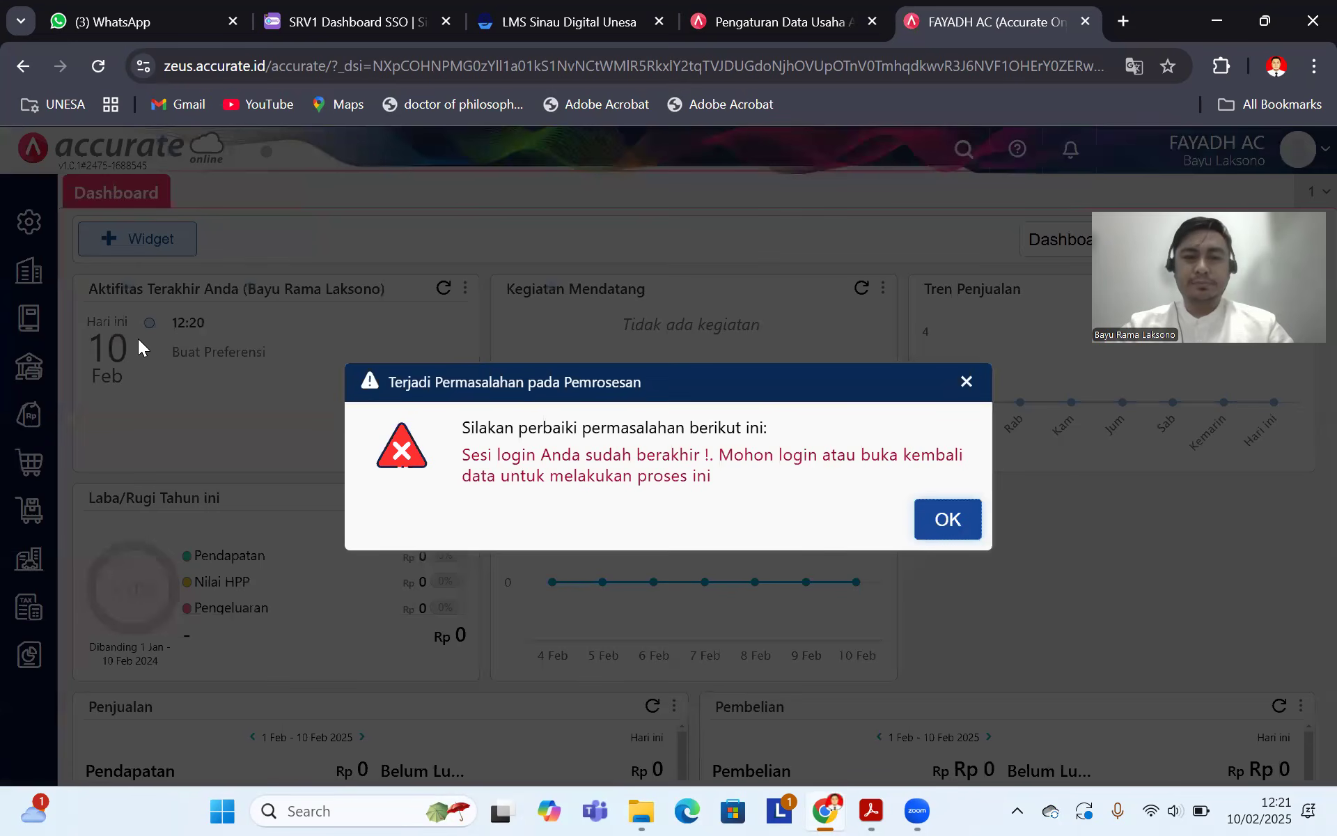
{"action": "left_click", "coordinate": [954, 519]}
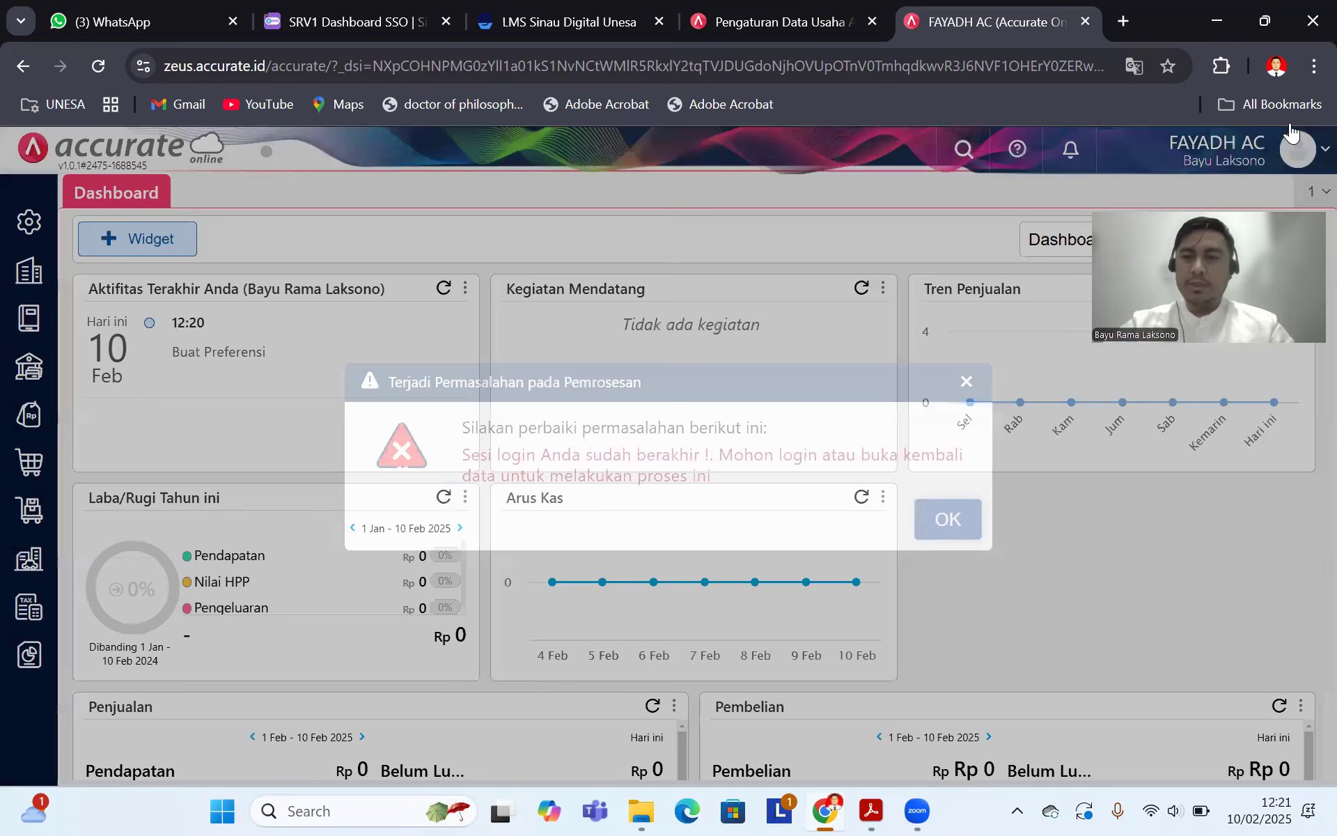
{"action": "left_click", "coordinate": [1296, 162]}
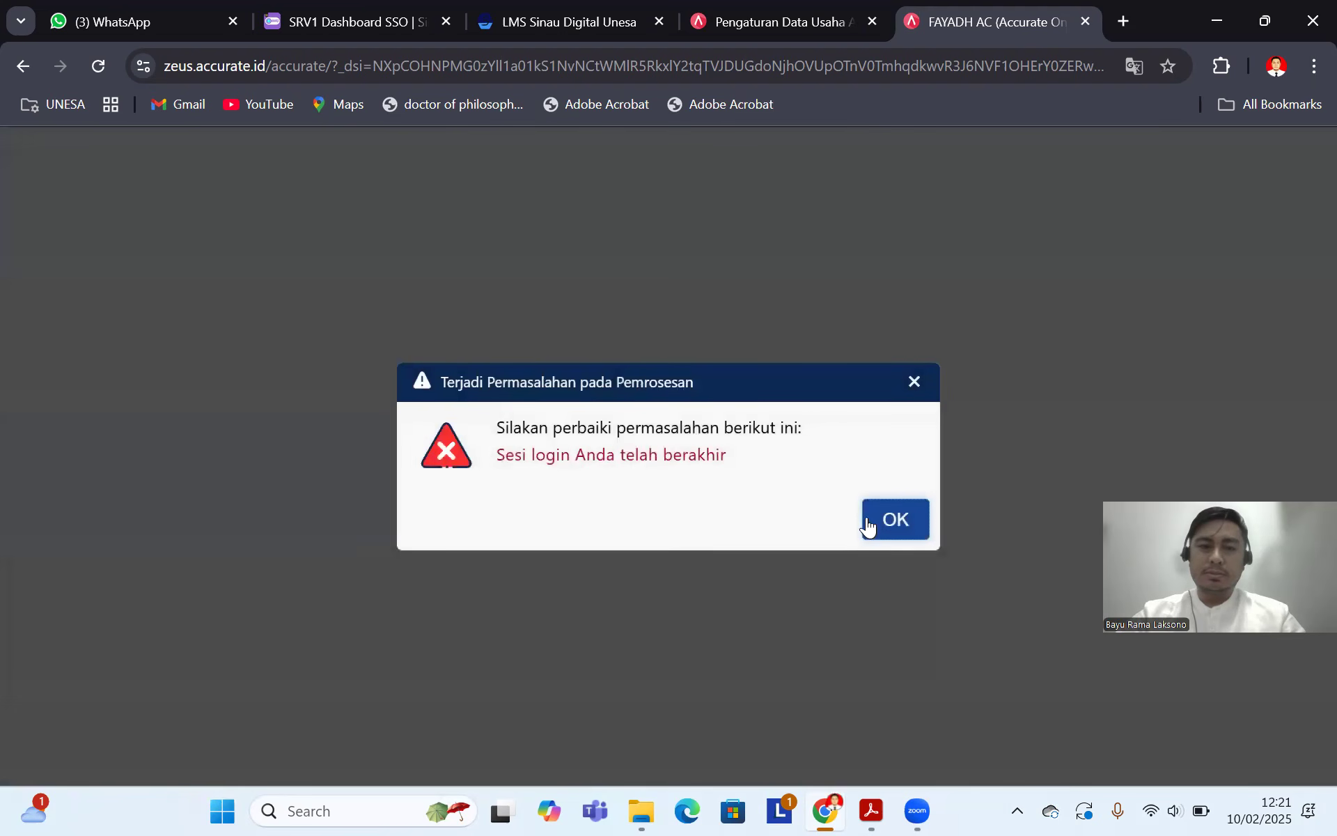
{"action": "left_click", "coordinate": [871, 525]}
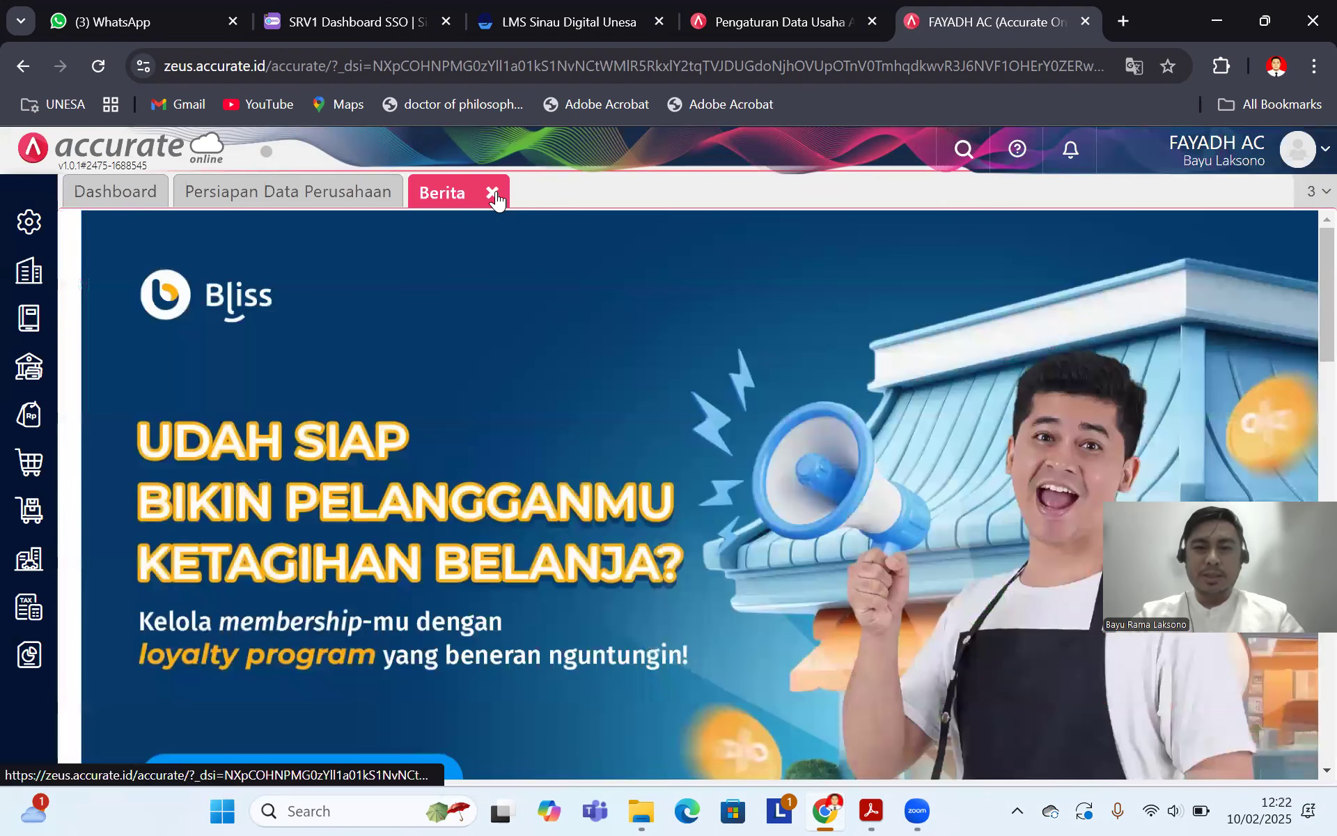
Step: Close the news page and open the Perusahaan company preferences
{"action": "left_click", "coordinate": [493, 194]}
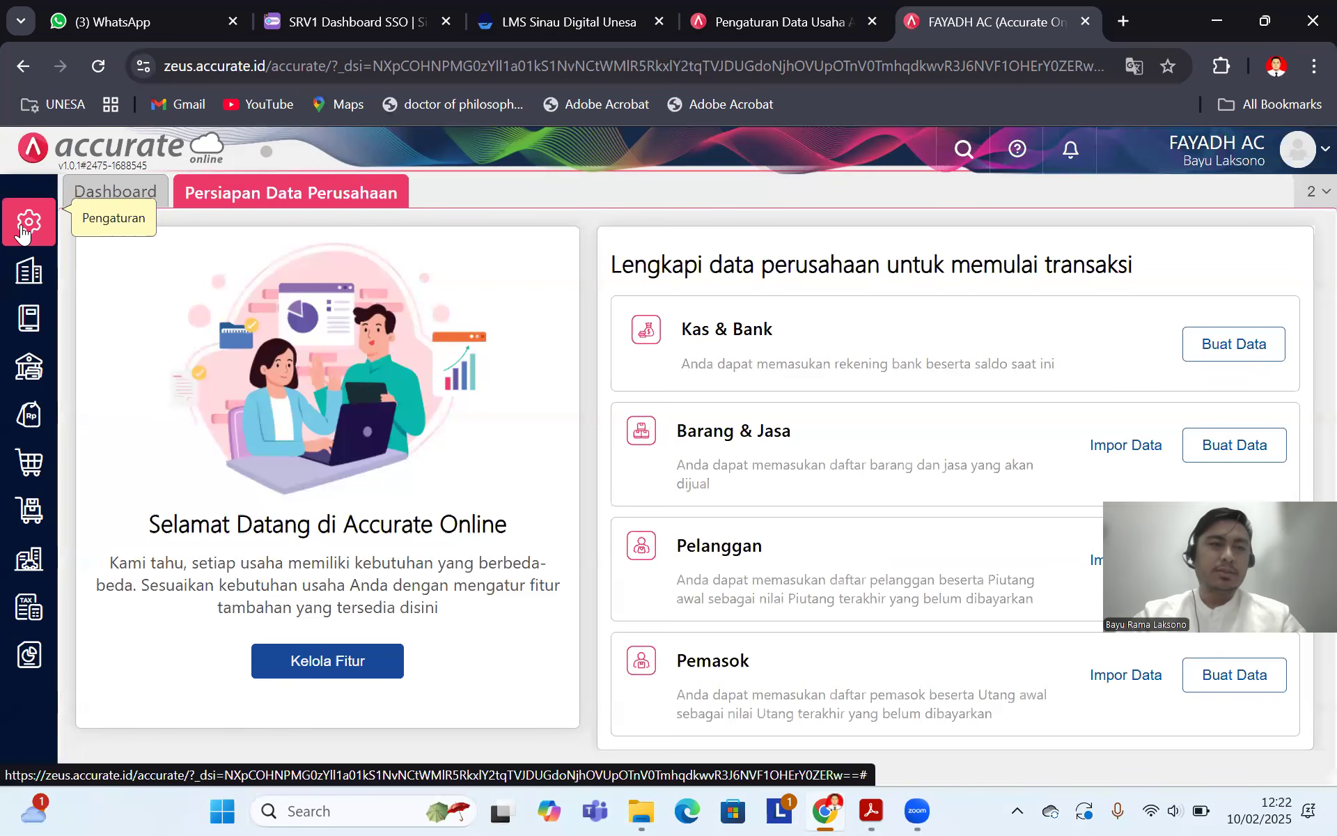
{"action": "left_click", "coordinate": [23, 234]}
{"action": "left_click", "coordinate": [124, 347]}
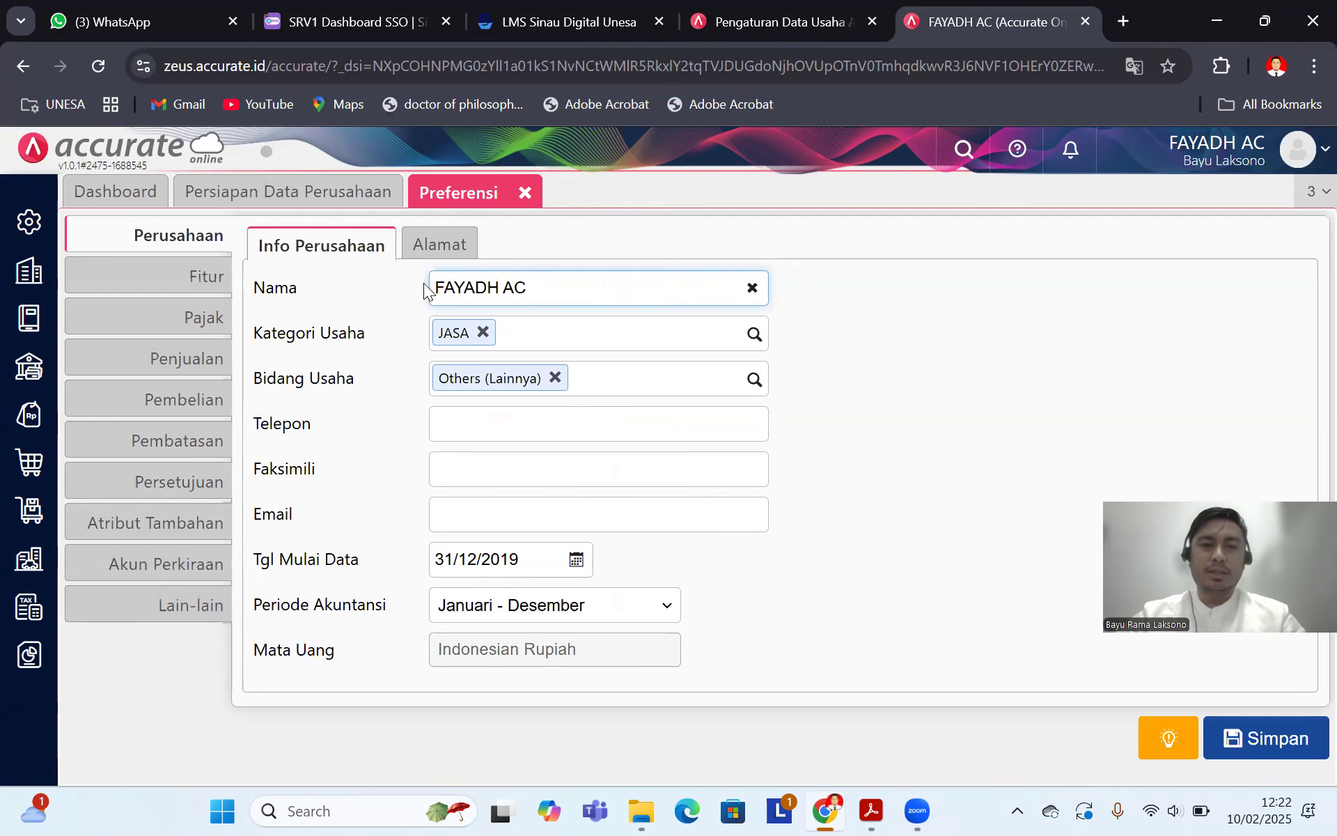
{"action": "left_click", "coordinate": [446, 247]}
{"action": "left_click", "coordinate": [527, 325]}
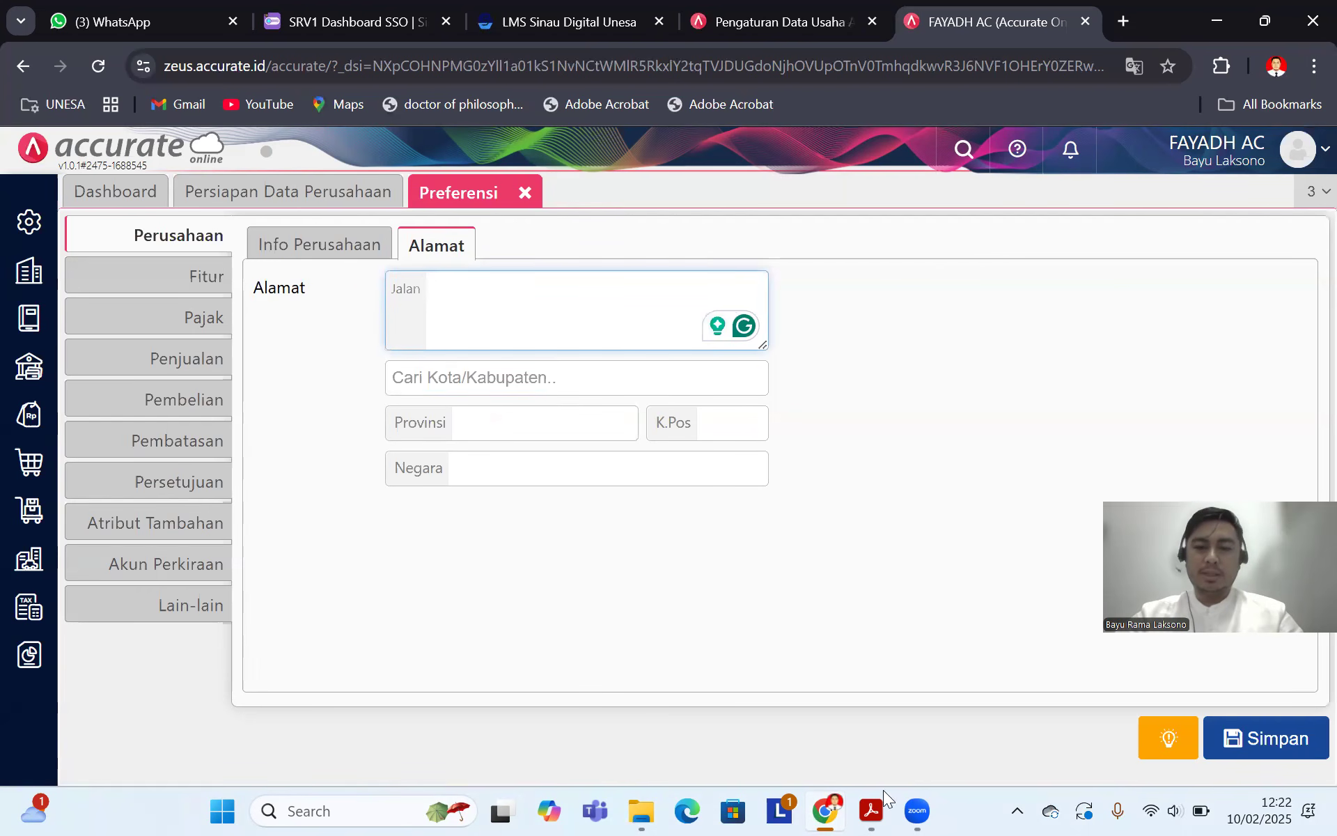
{"action": "left_click", "coordinate": [874, 808]}
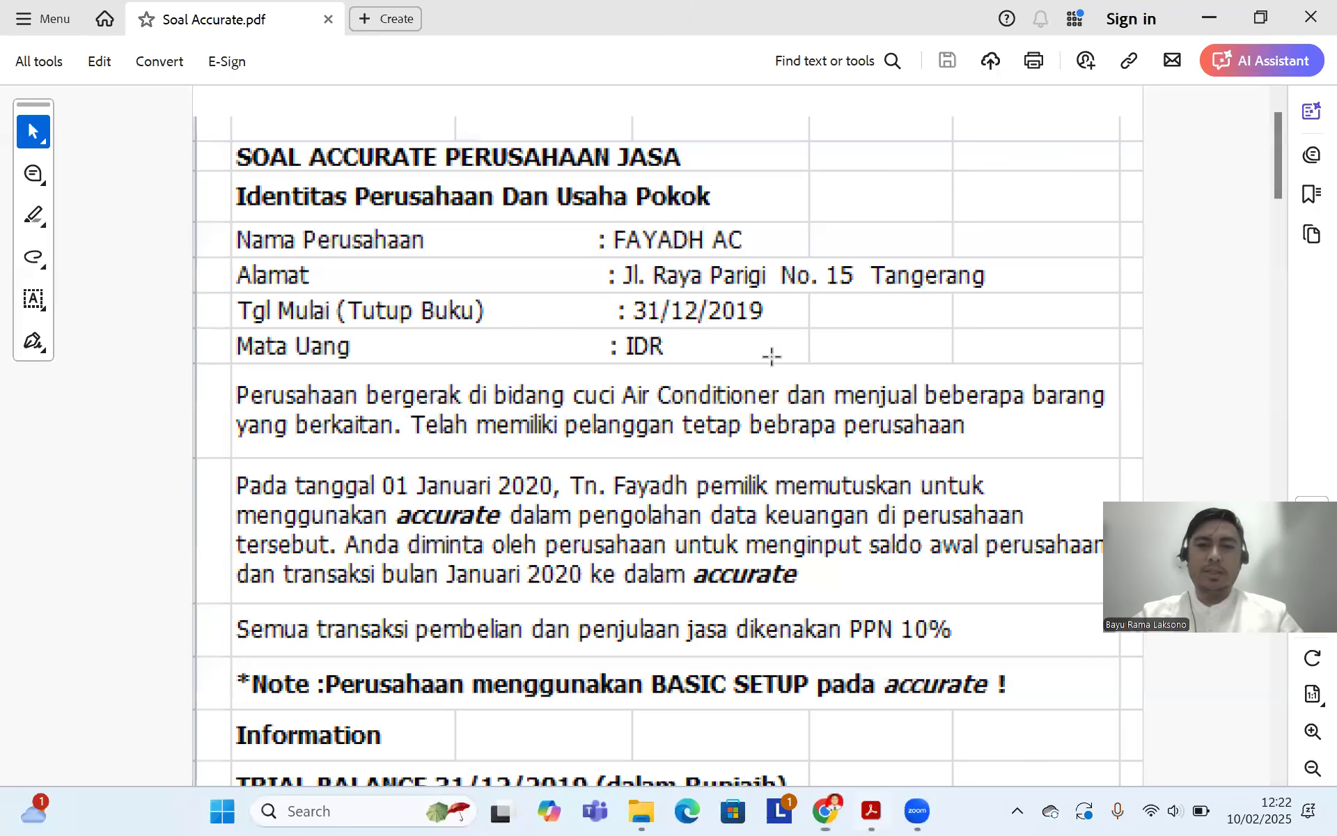
{"action": "left_click", "coordinate": [828, 810]}
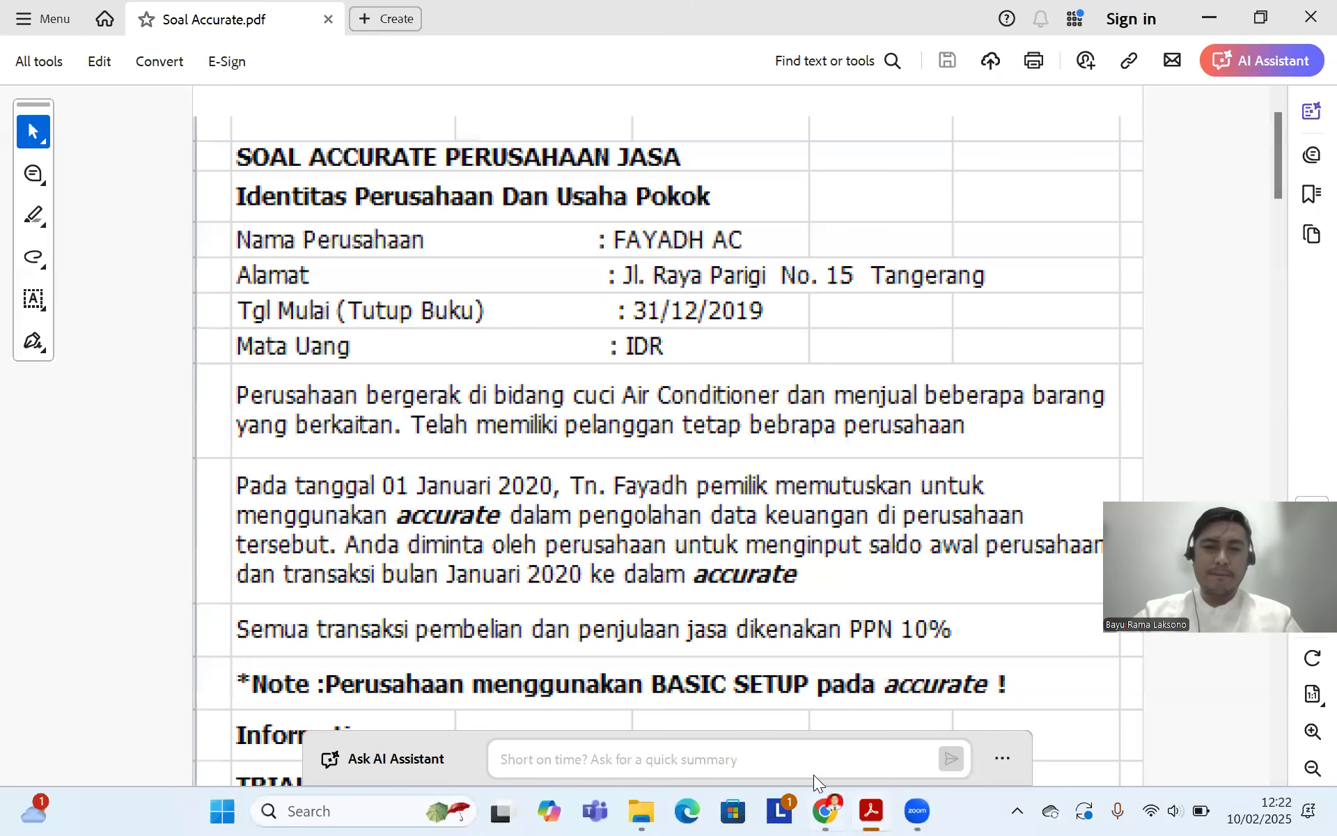
{"action": "key", "text": "BackSpace"}
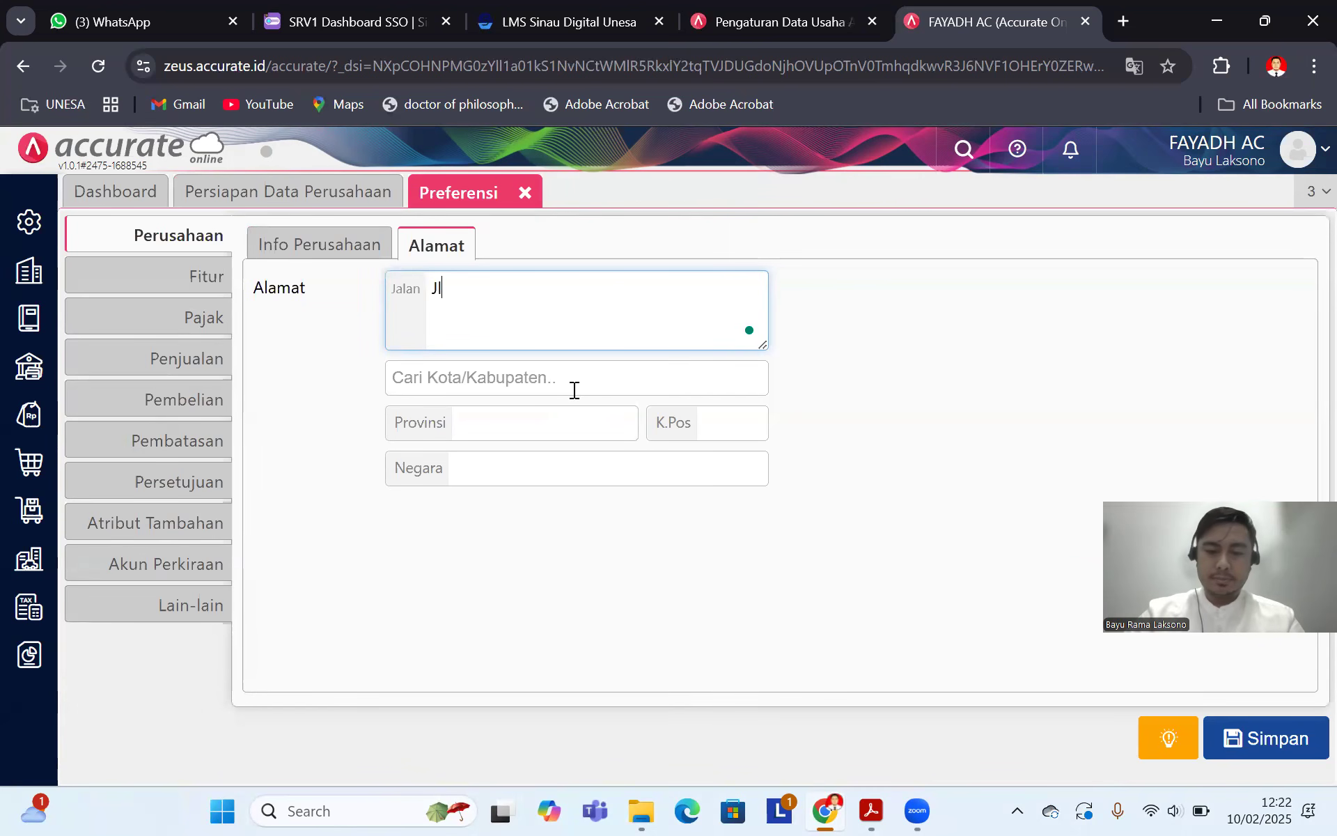
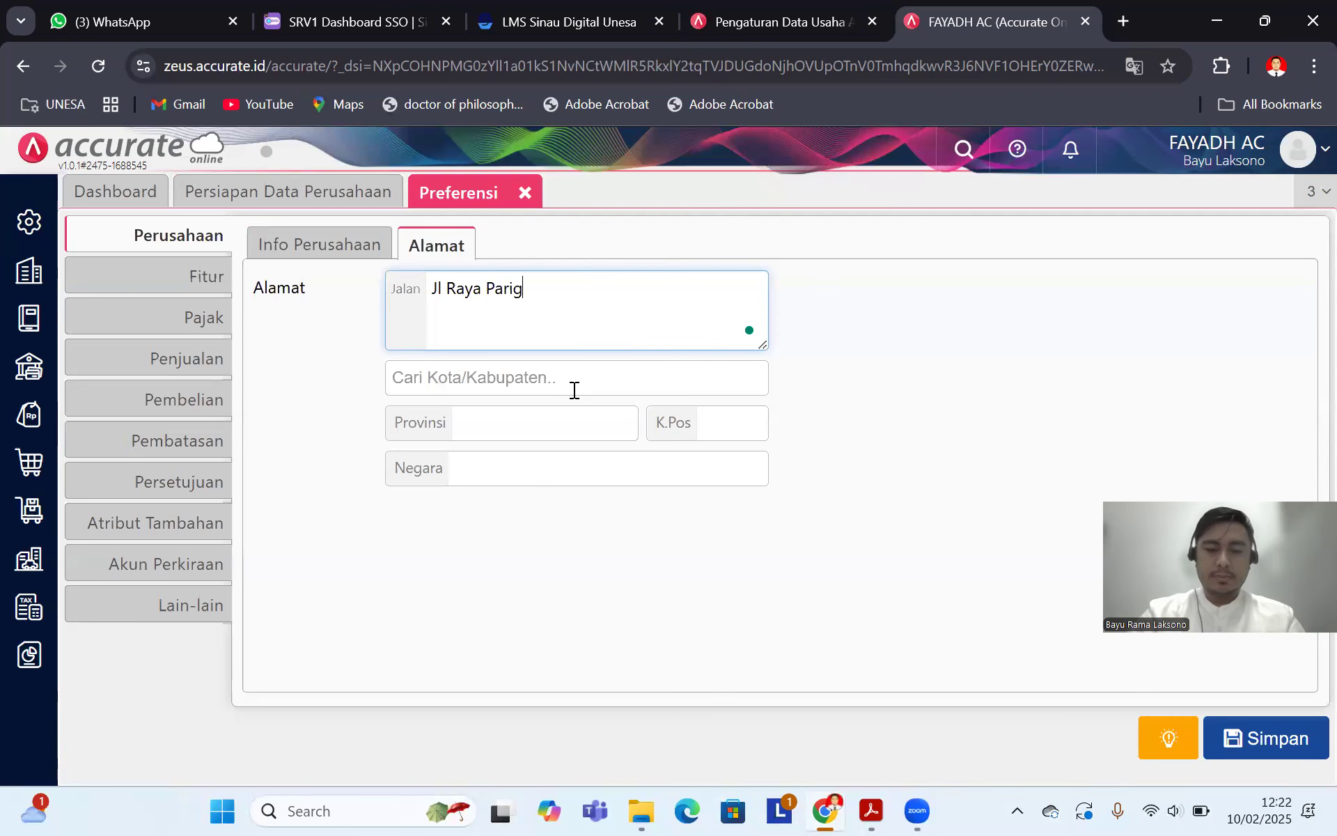
{"action": "left_click", "coordinate": [870, 811]}
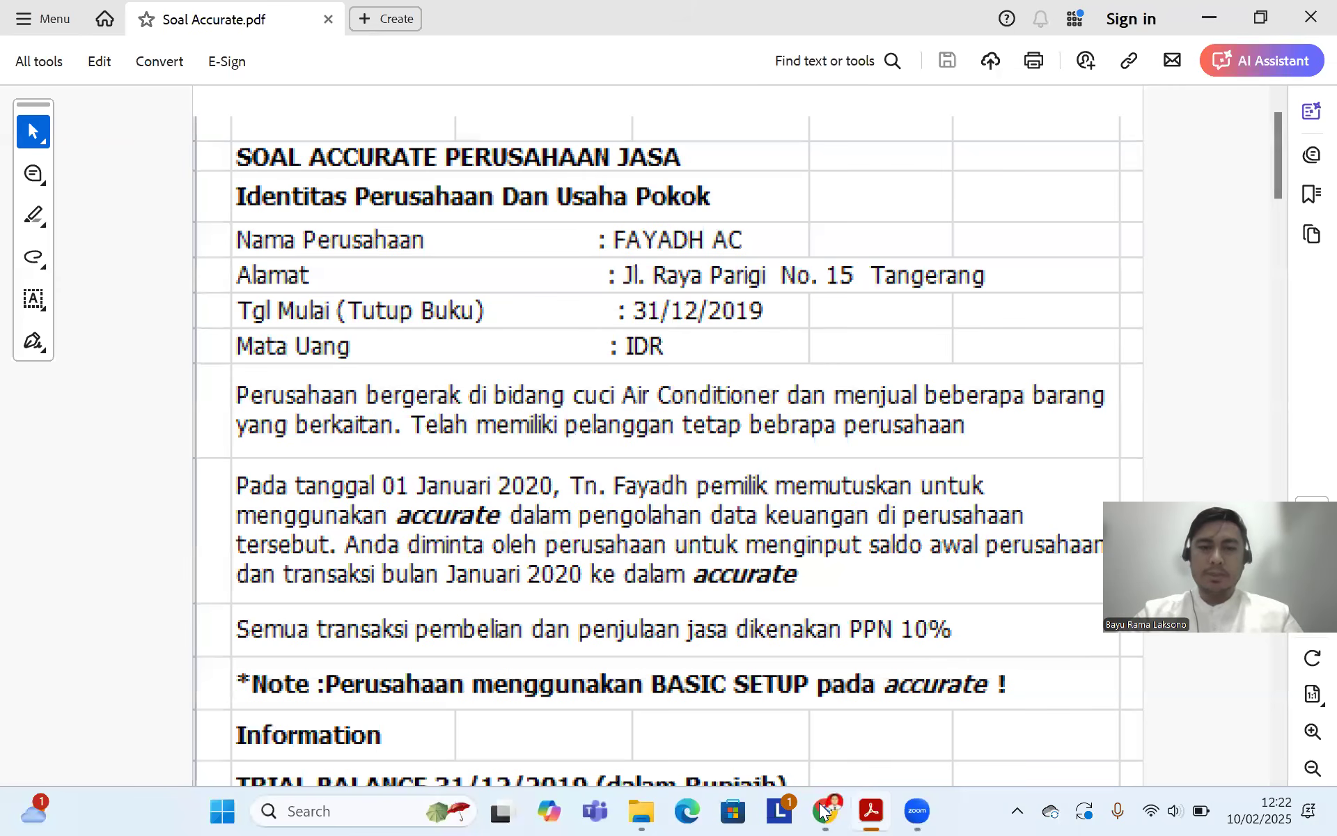
{"action": "key", "text": "alt+Tab"}
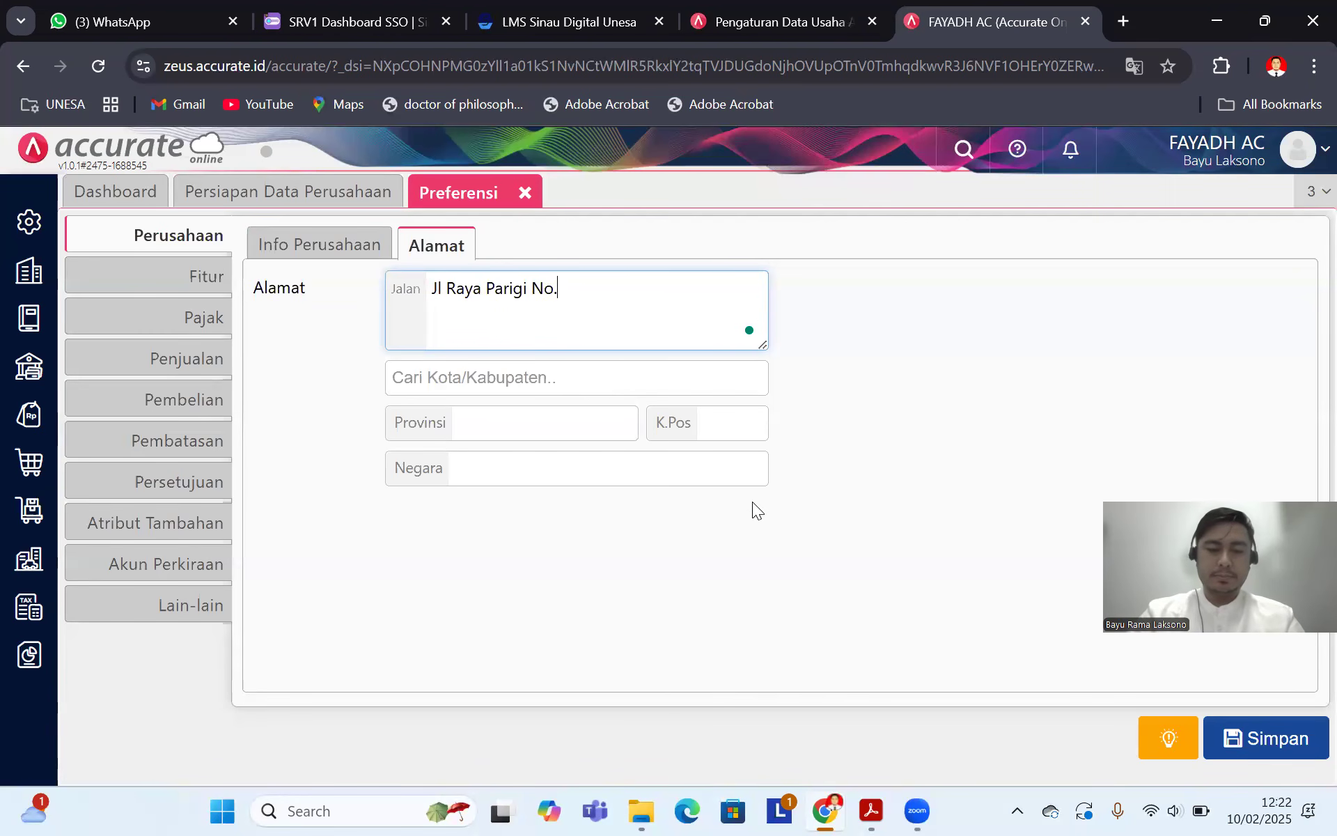
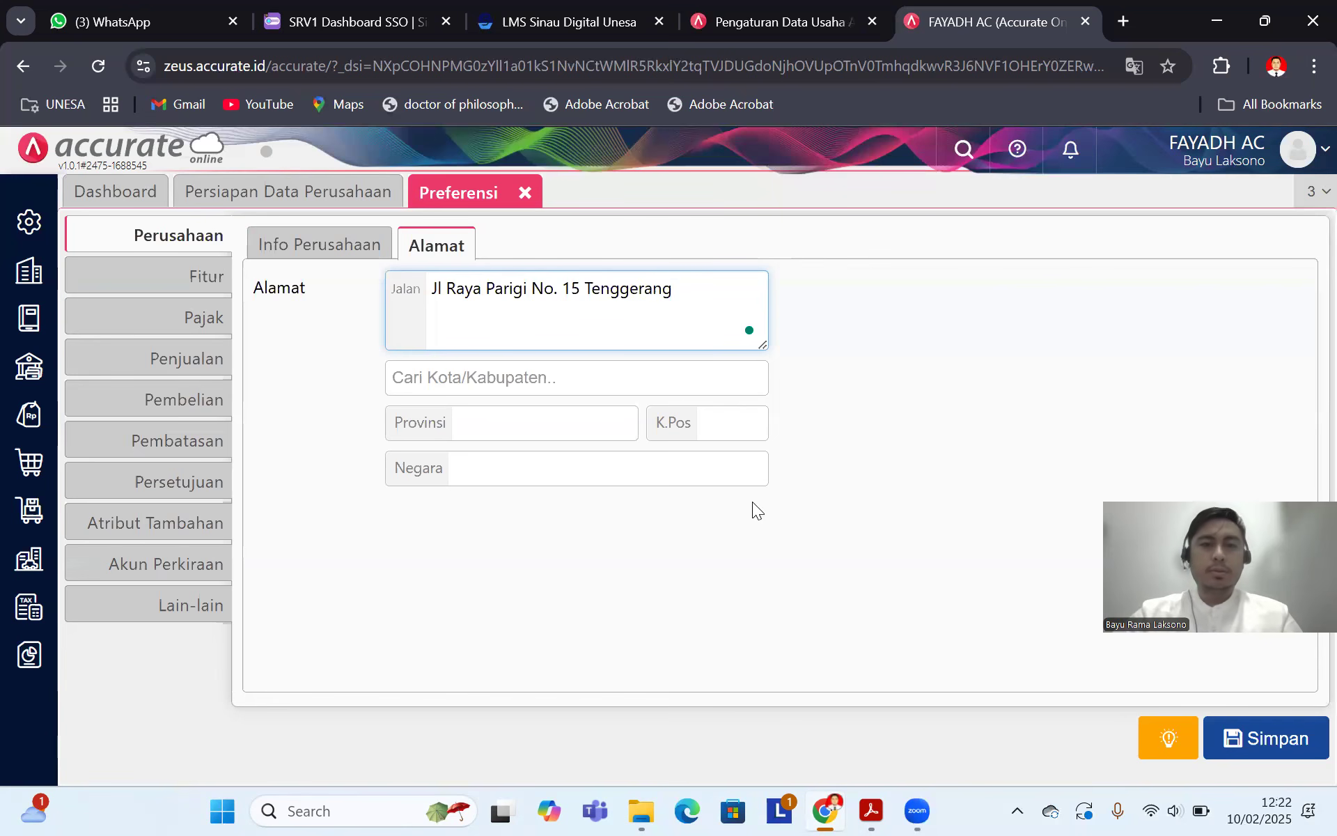
Step: Set the city to Kab. Tangerang and move on to the Fitur settings
{"action": "left_click", "coordinate": [532, 380]}
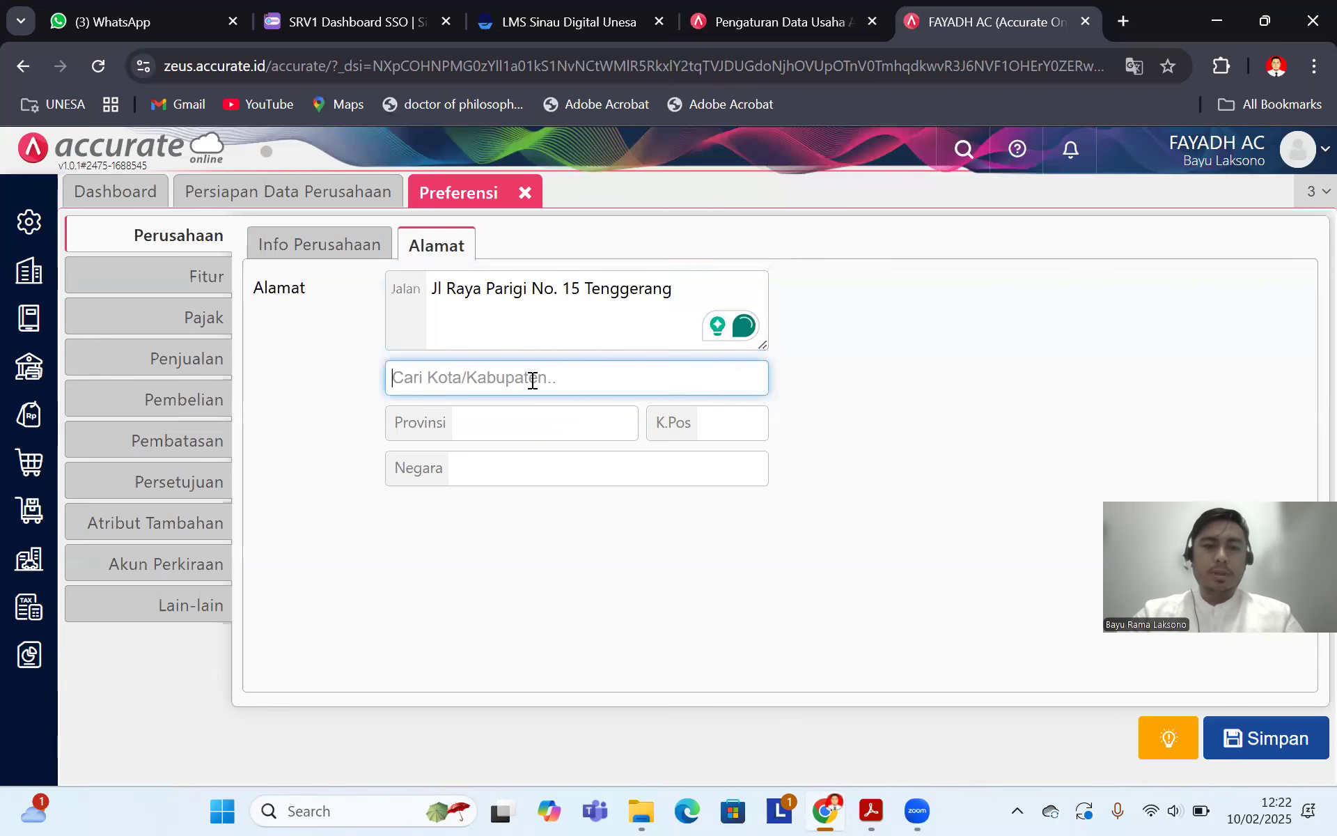
{"action": "type", "text": "tang"}
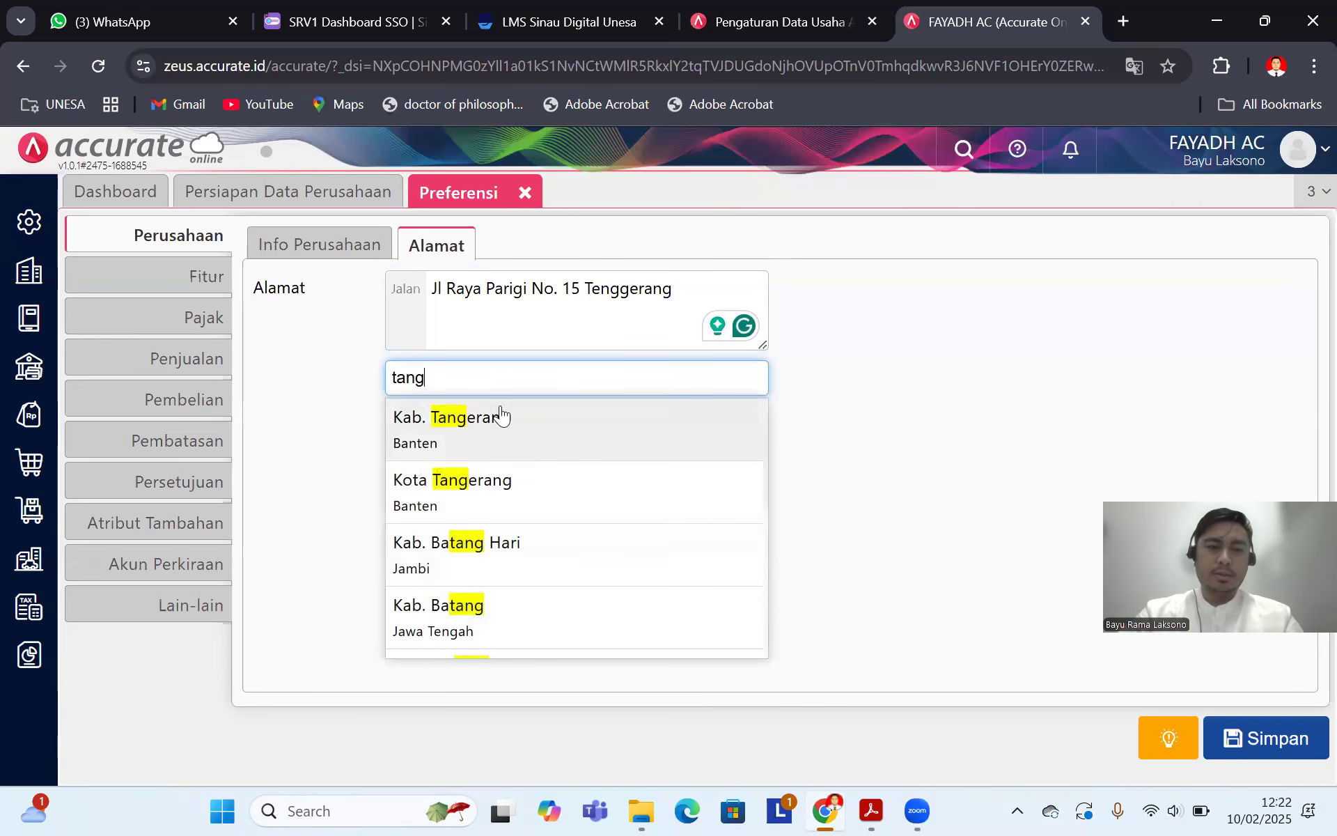
{"action": "left_click", "coordinate": [486, 432]}
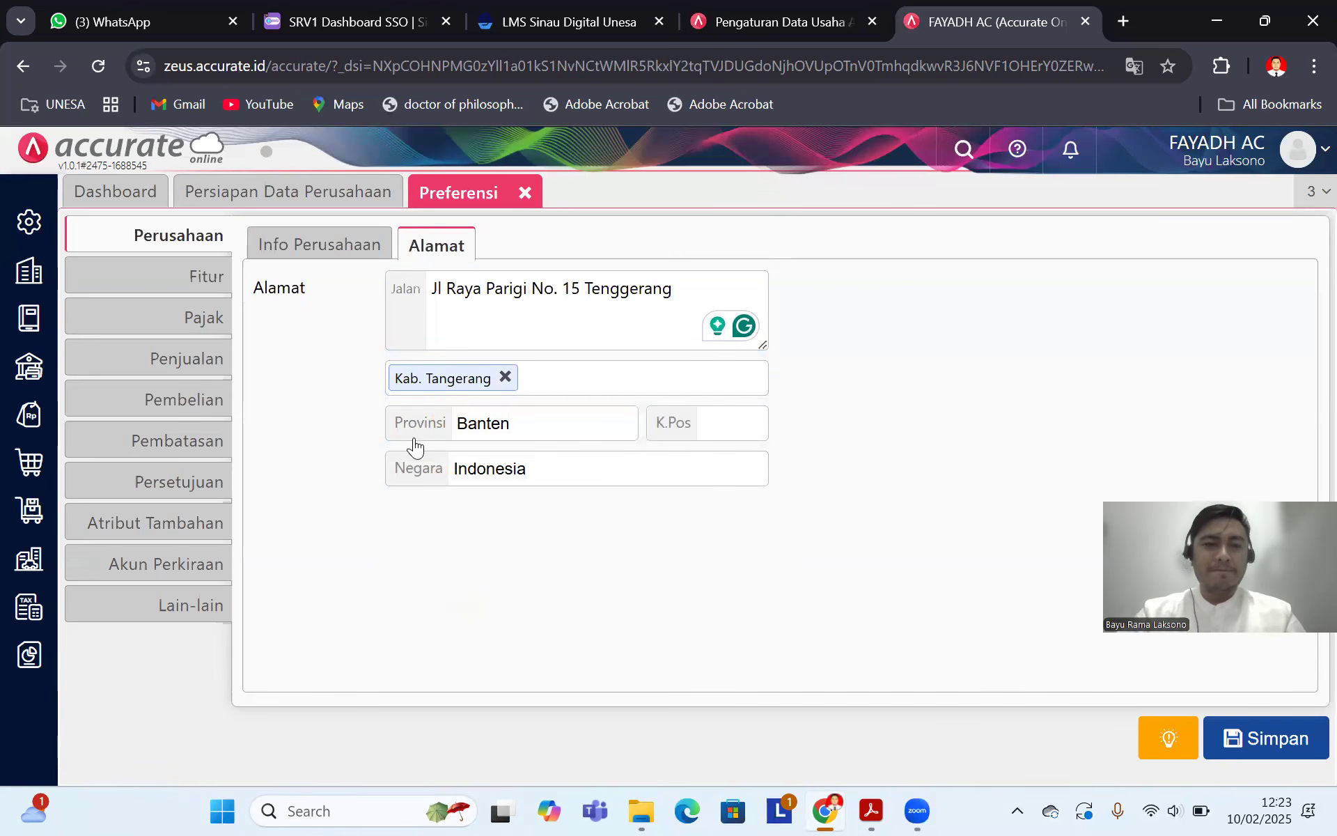
{"action": "left_click", "coordinate": [187, 283]}
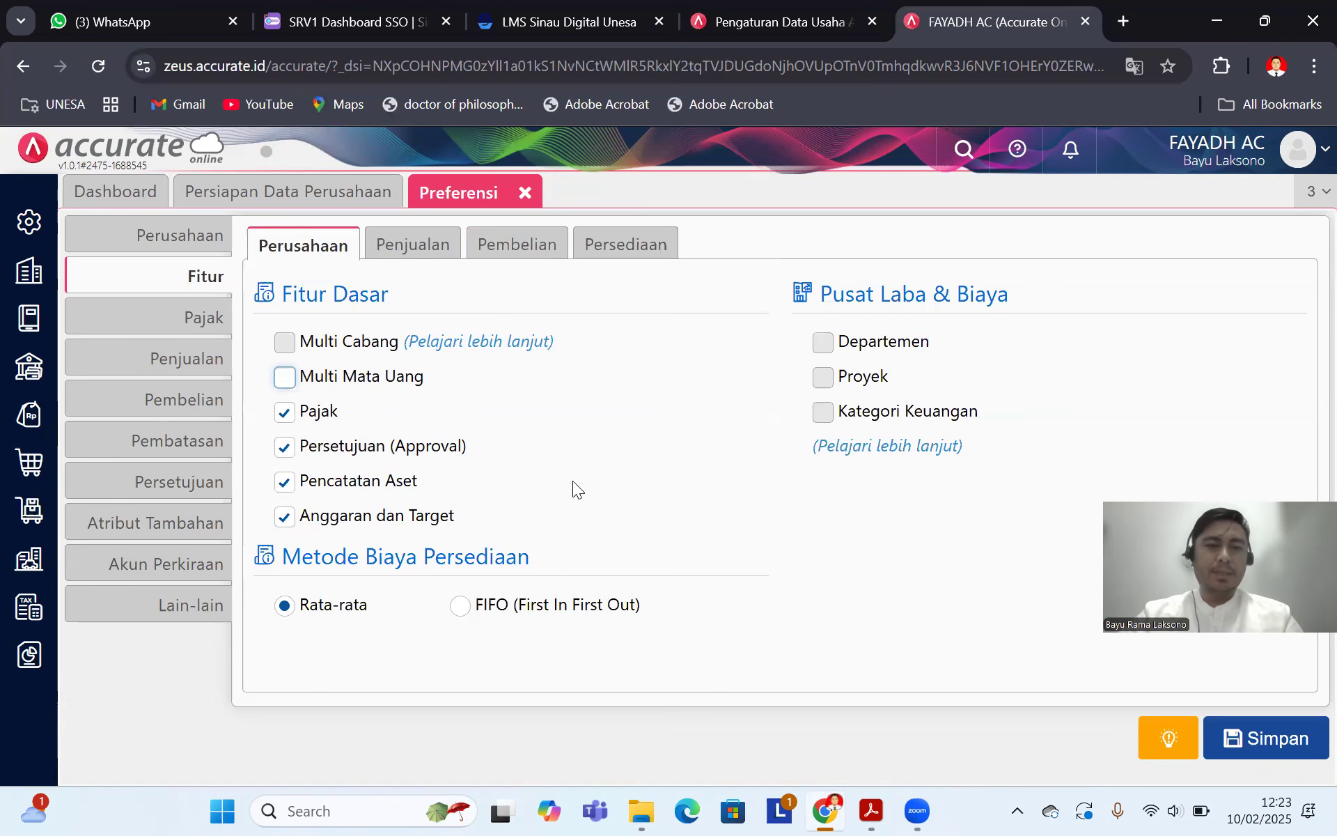
Step: Turn off the Persetujuan, Tenaga Penjual and Konsinyasi Barang features
{"action": "left_click", "coordinate": [285, 448]}
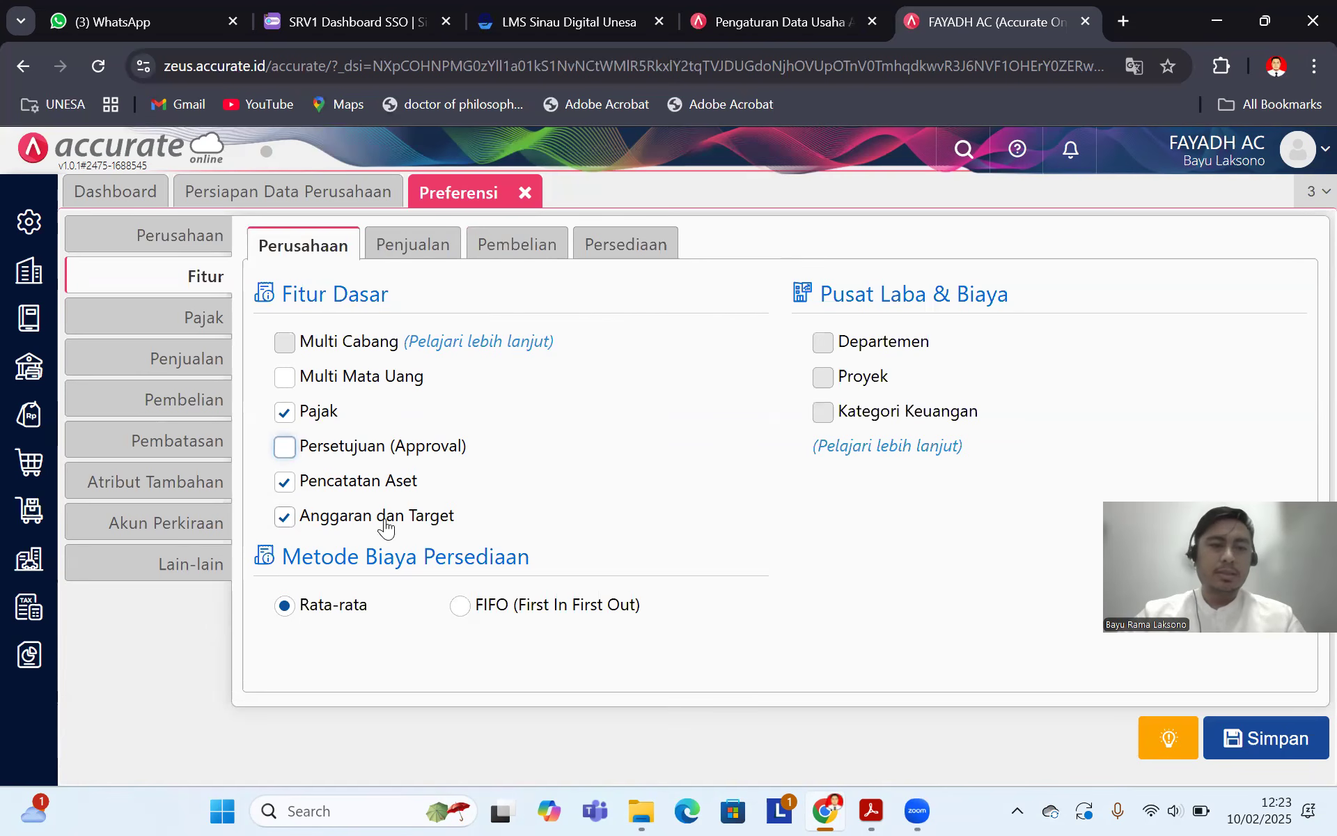
{"action": "left_click", "coordinate": [422, 245]}
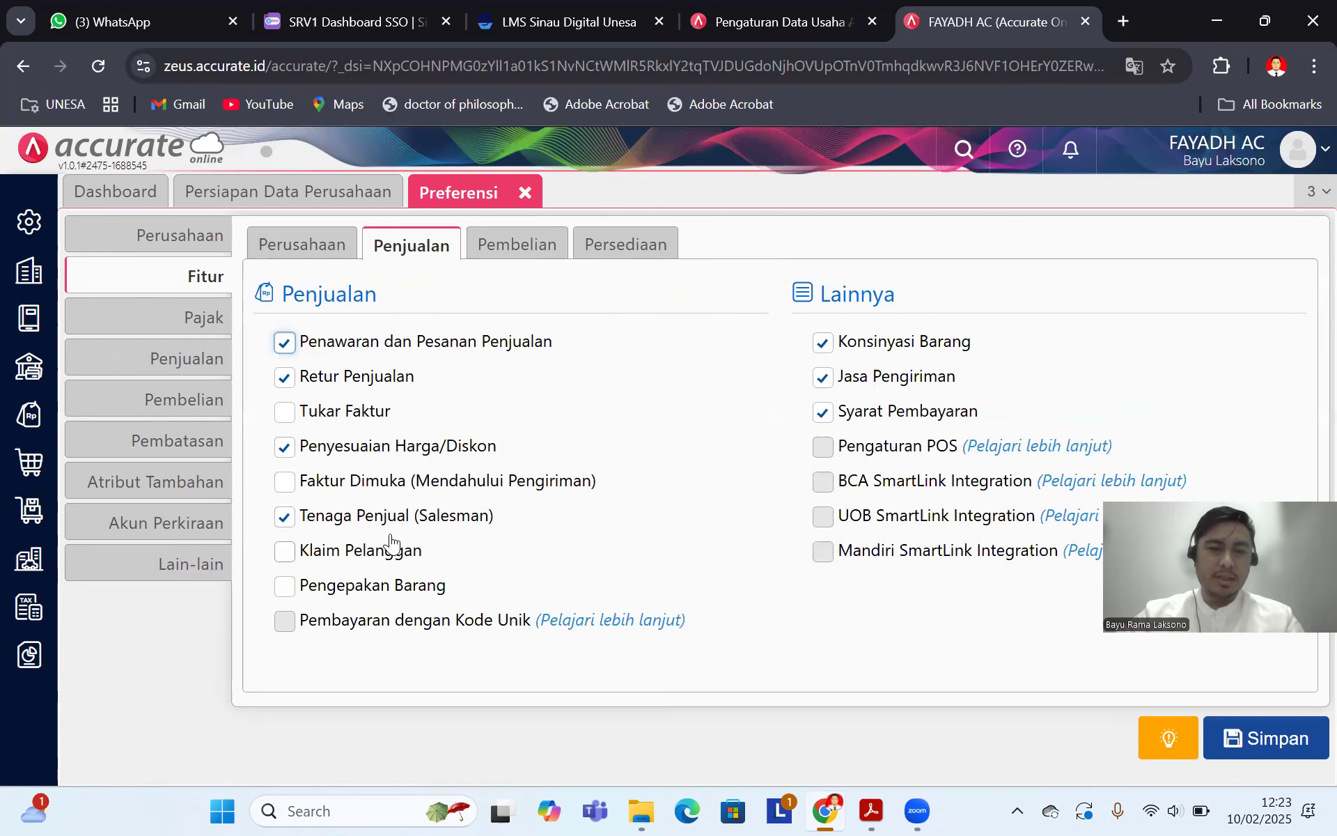
{"action": "left_click", "coordinate": [285, 524]}
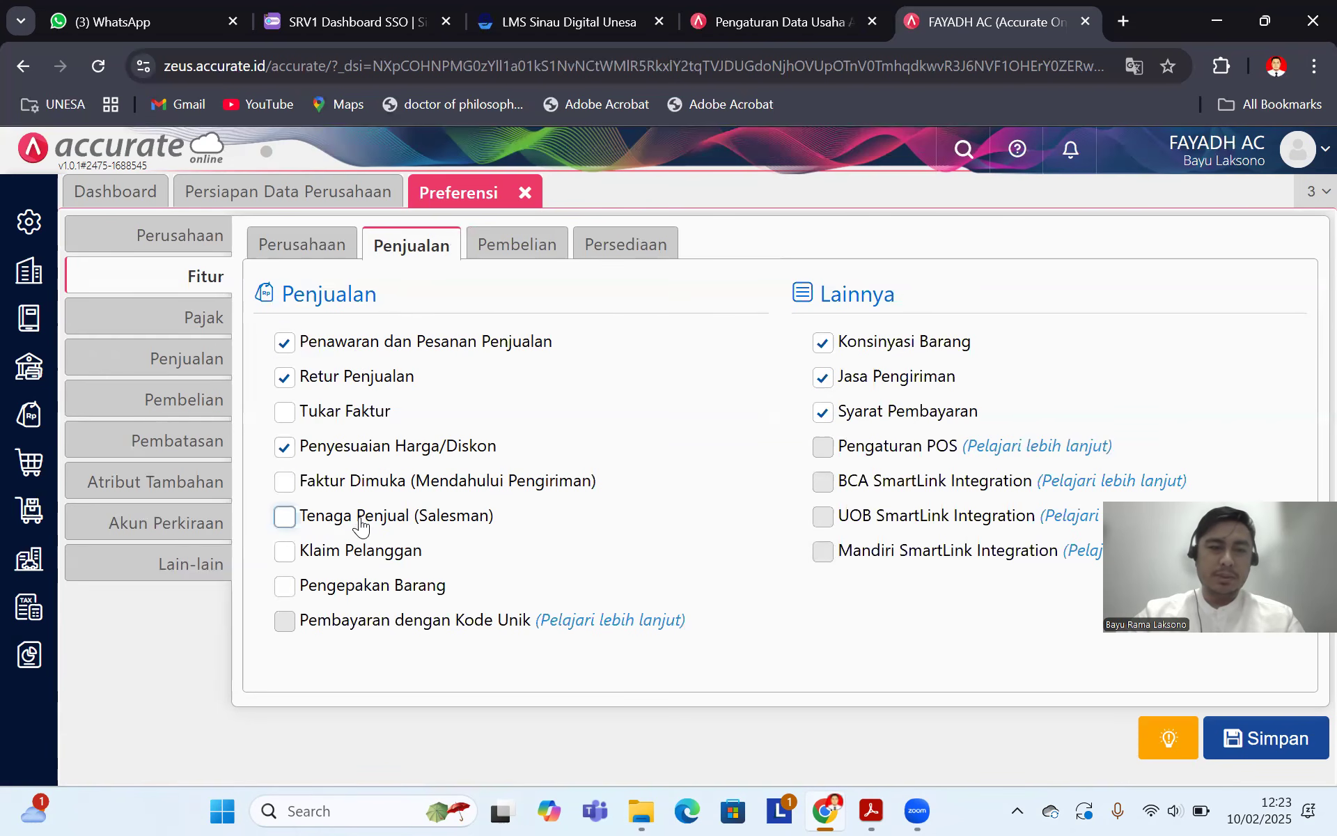
{"action": "left_click", "coordinate": [824, 344]}
{"action": "left_click", "coordinate": [826, 348]}
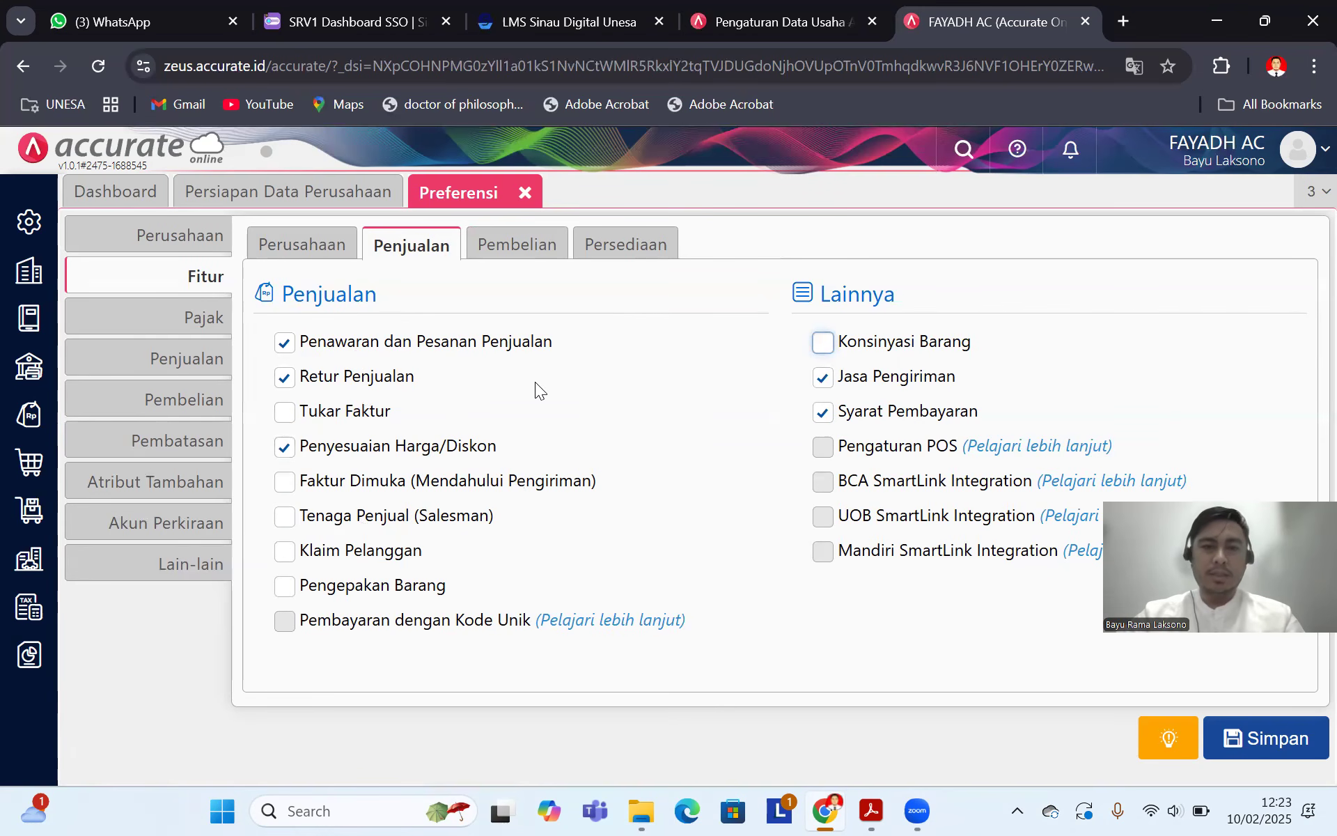
Step: Turn off Biaya Pembelian oleh Pemasok lain, Multi Gudang and Produksi Sederhana
{"action": "left_click", "coordinate": [532, 252]}
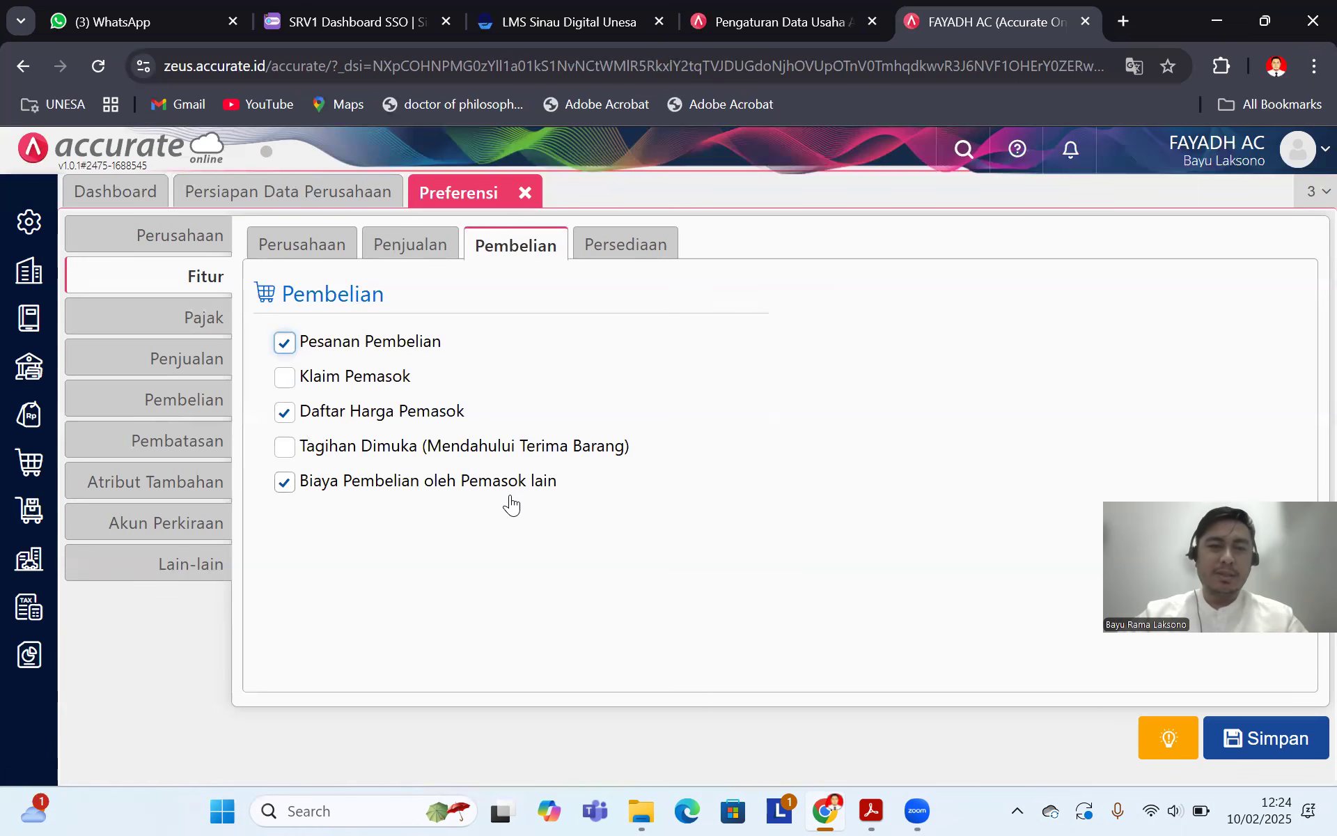
{"action": "left_click", "coordinate": [286, 483]}
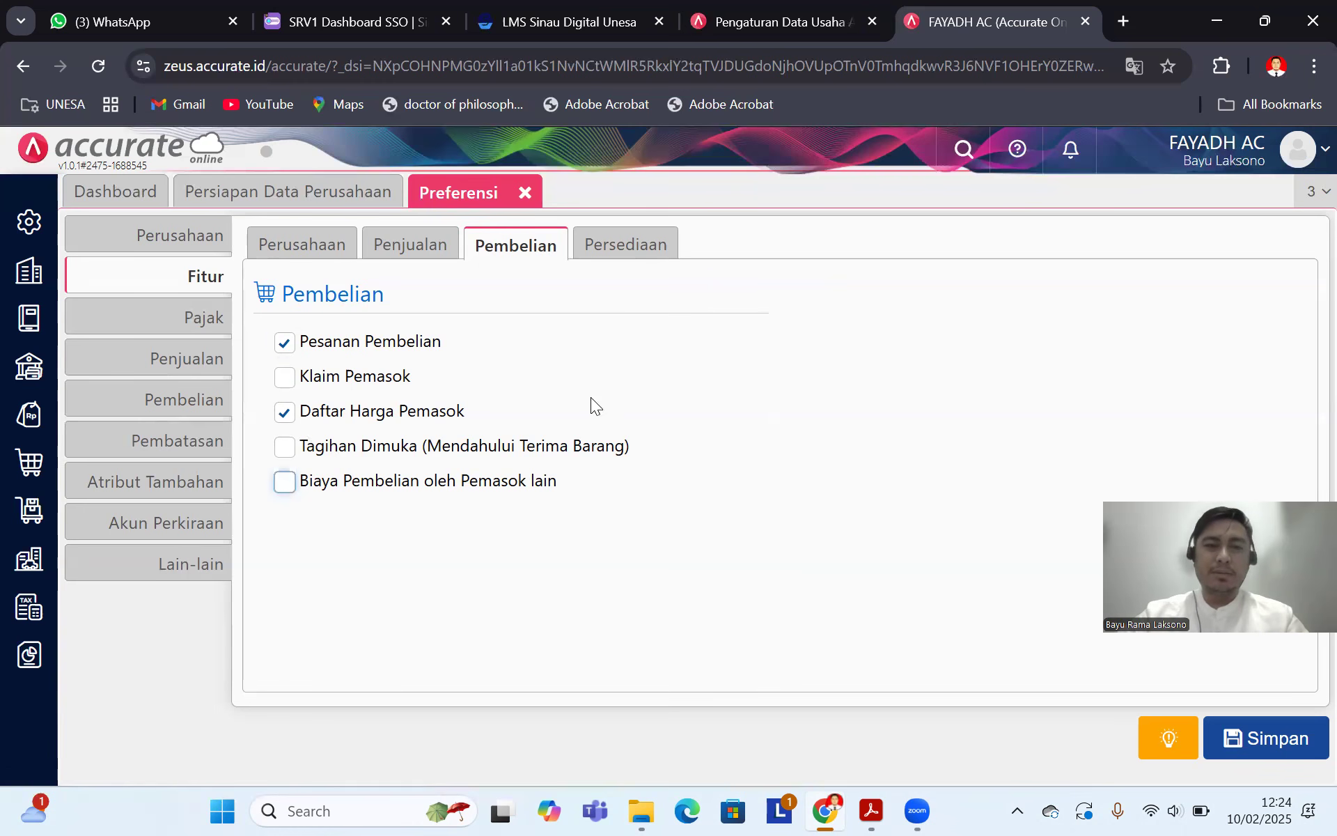
{"action": "left_click", "coordinate": [626, 250]}
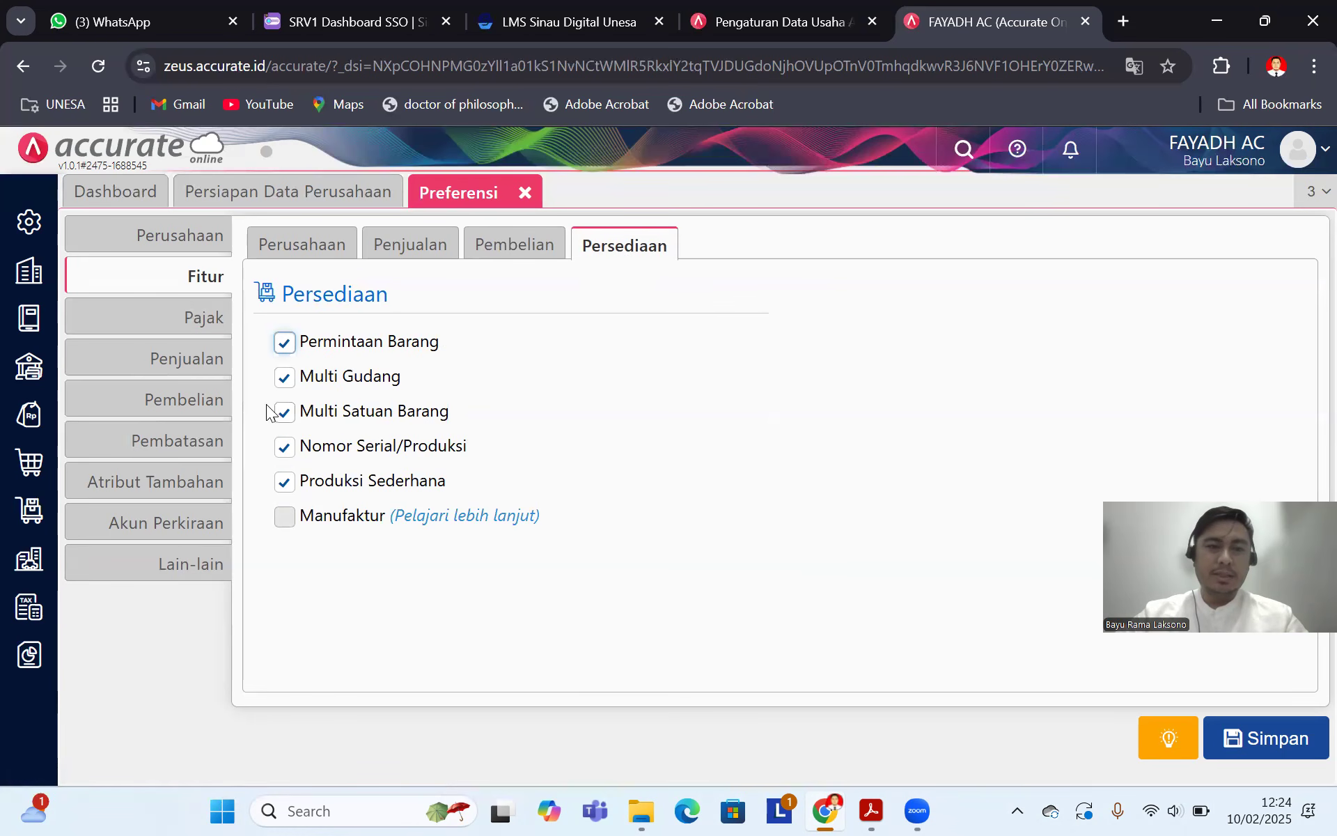
{"action": "left_click", "coordinate": [283, 378]}
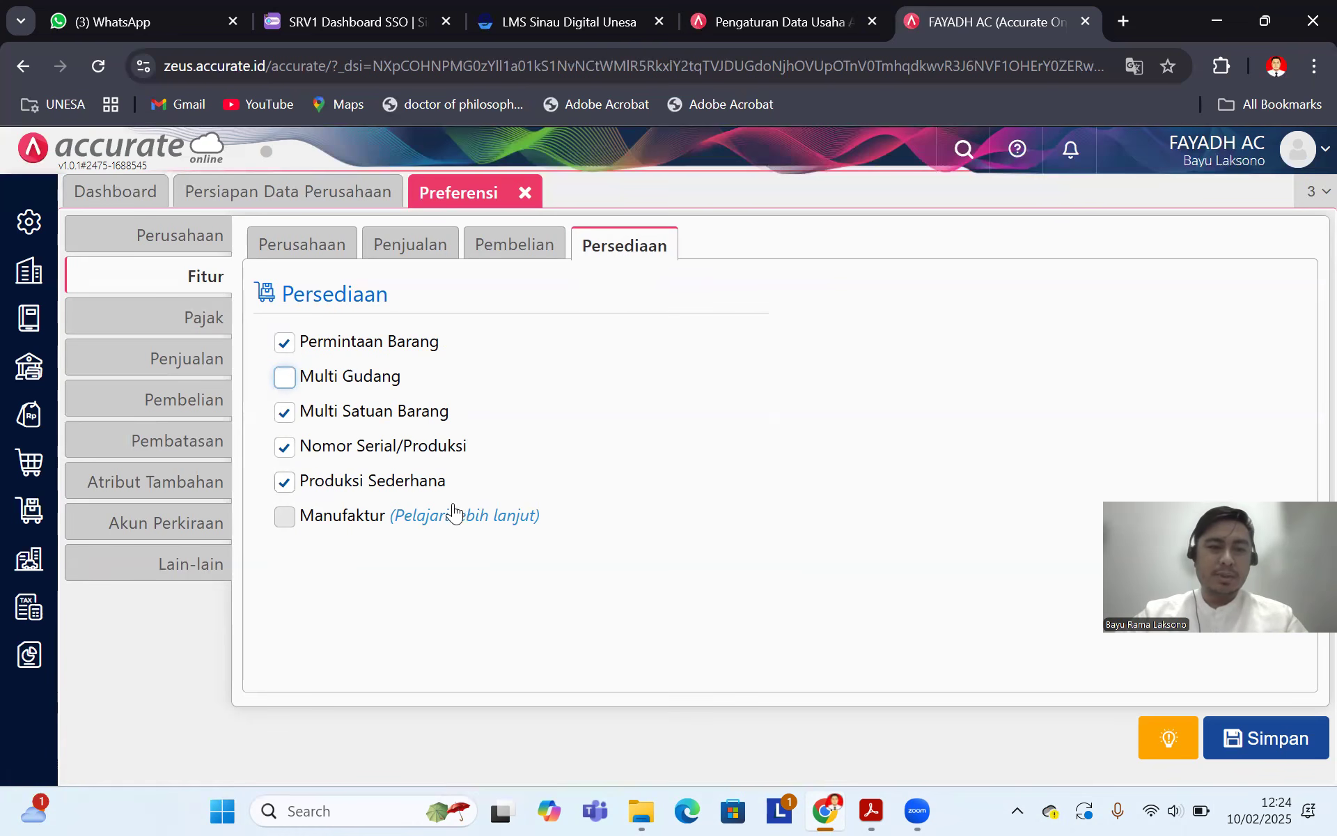
{"action": "left_click", "coordinate": [286, 483]}
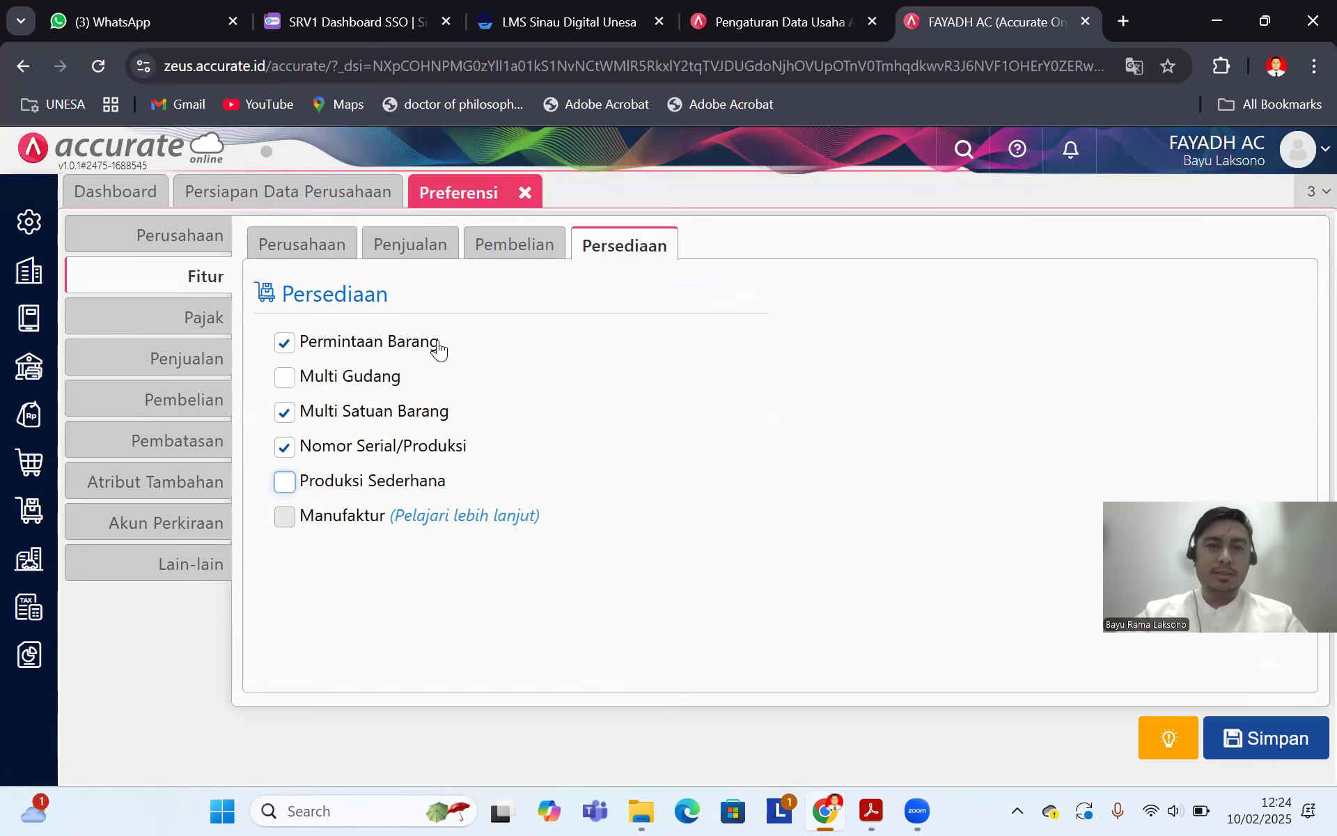
Step: Review the tax, sales, purchasing, access restriction and default account preferences
{"action": "left_click", "coordinate": [197, 317]}
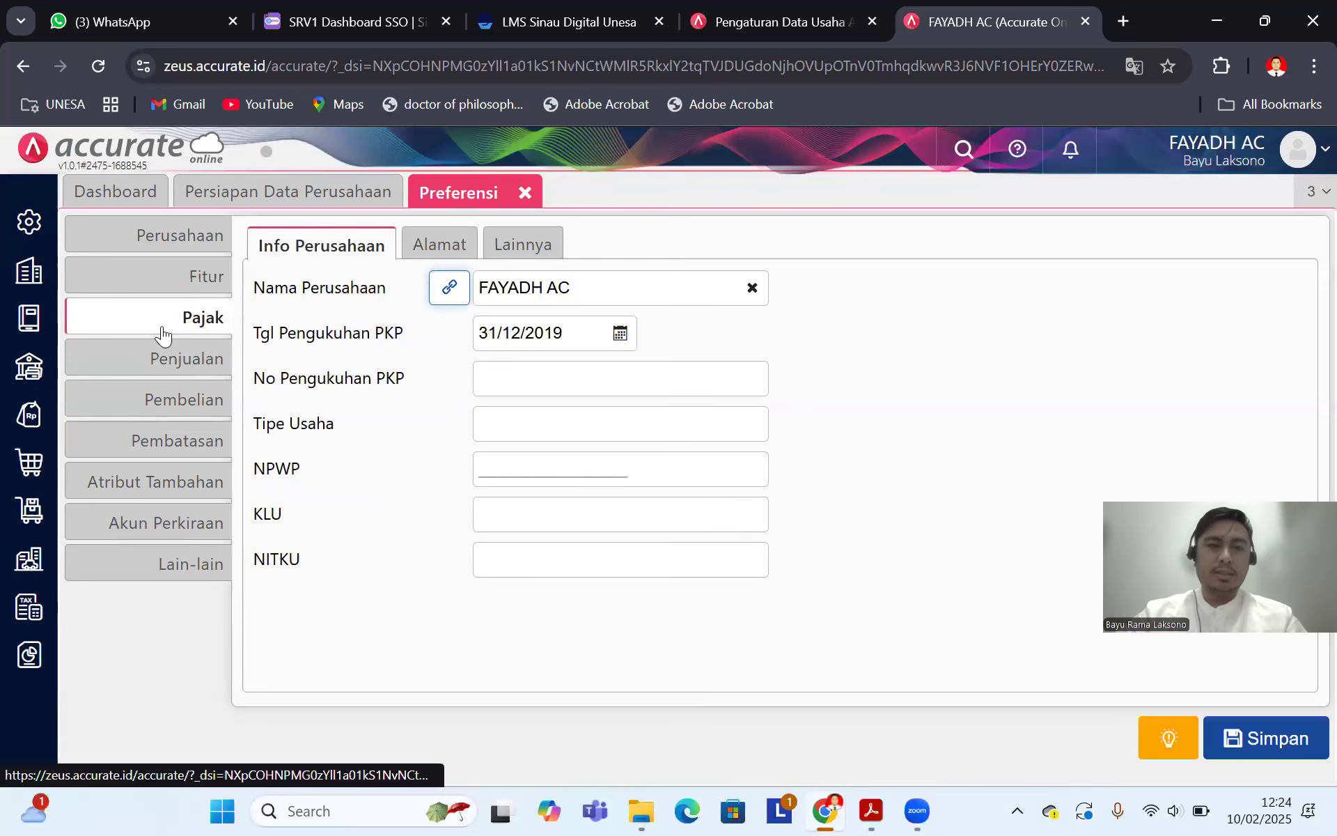
{"action": "left_click", "coordinate": [191, 362]}
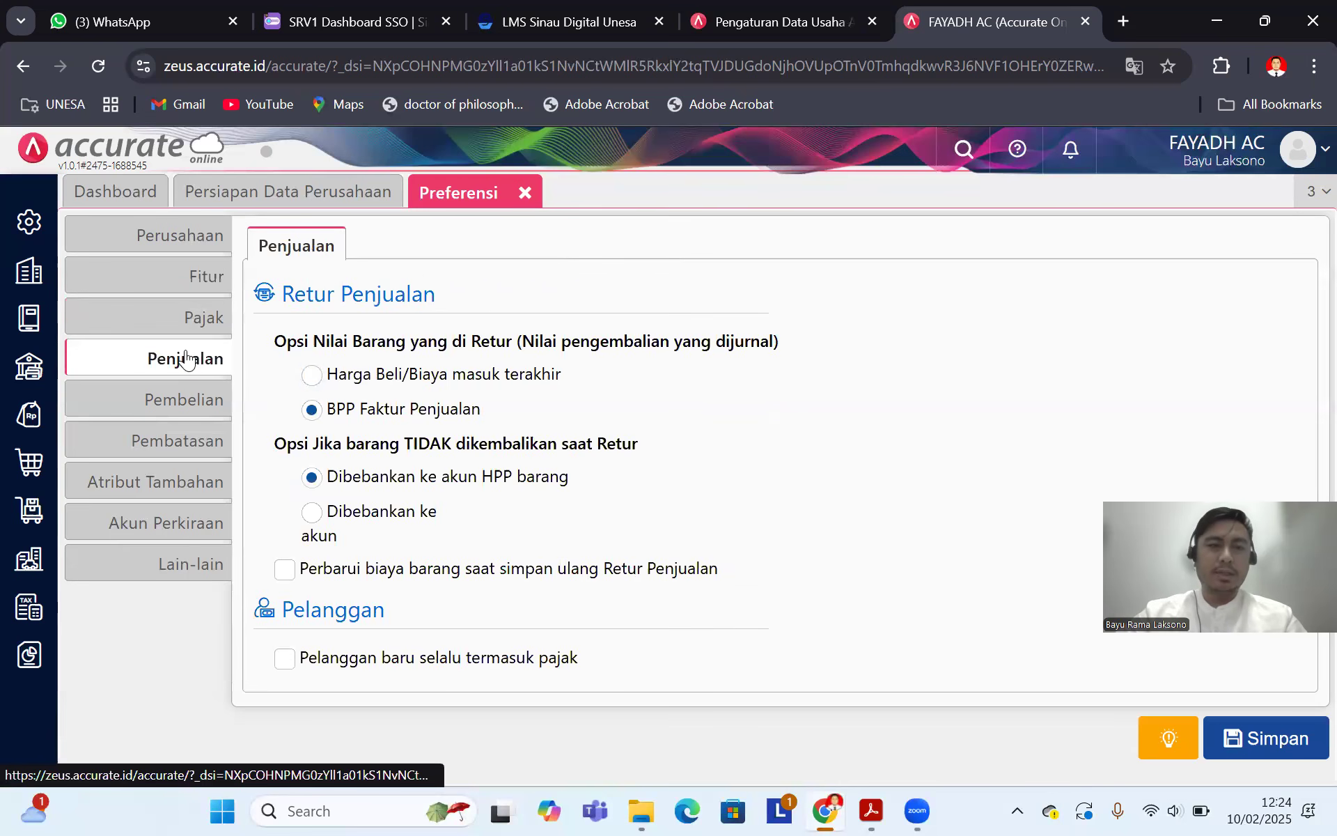
{"action": "left_click", "coordinate": [179, 397]}
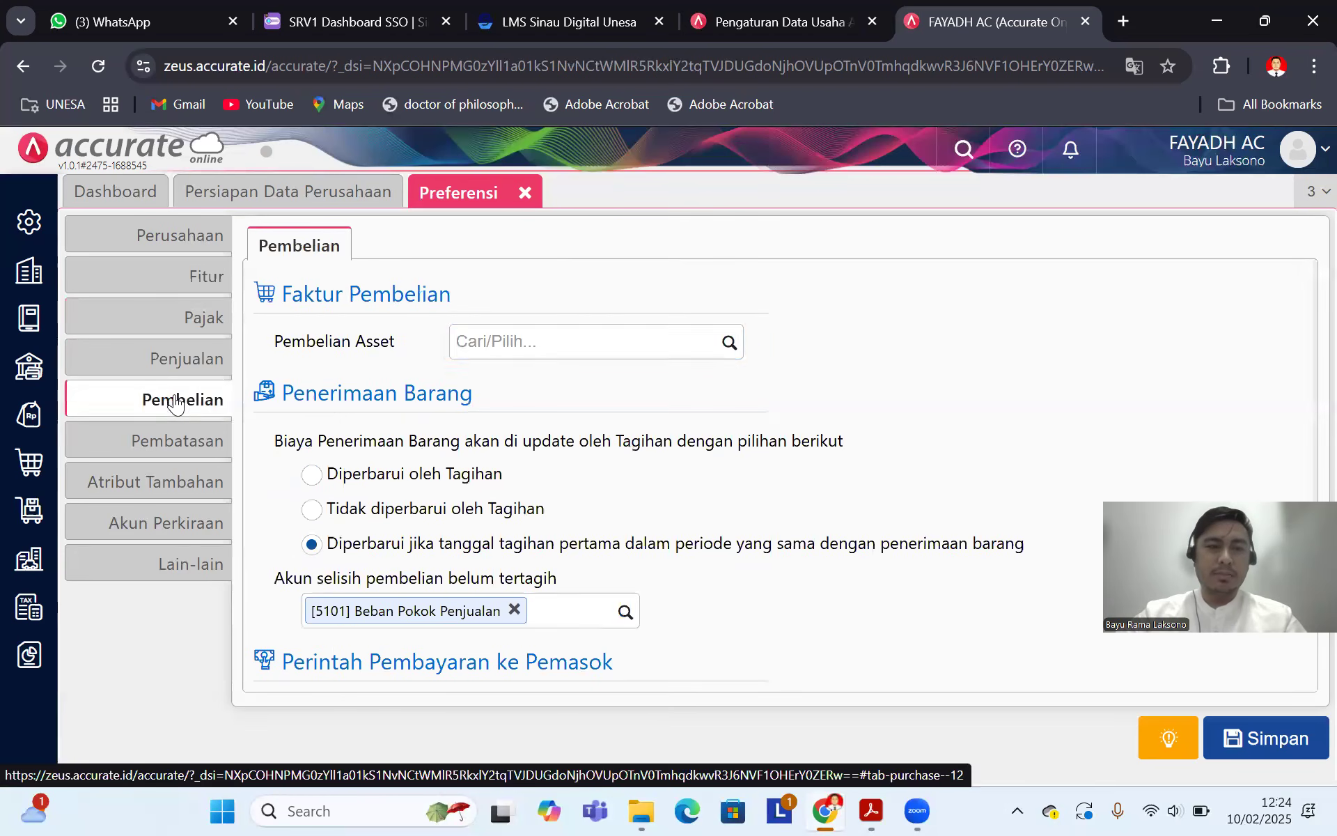
{"action": "left_click", "coordinate": [160, 441]}
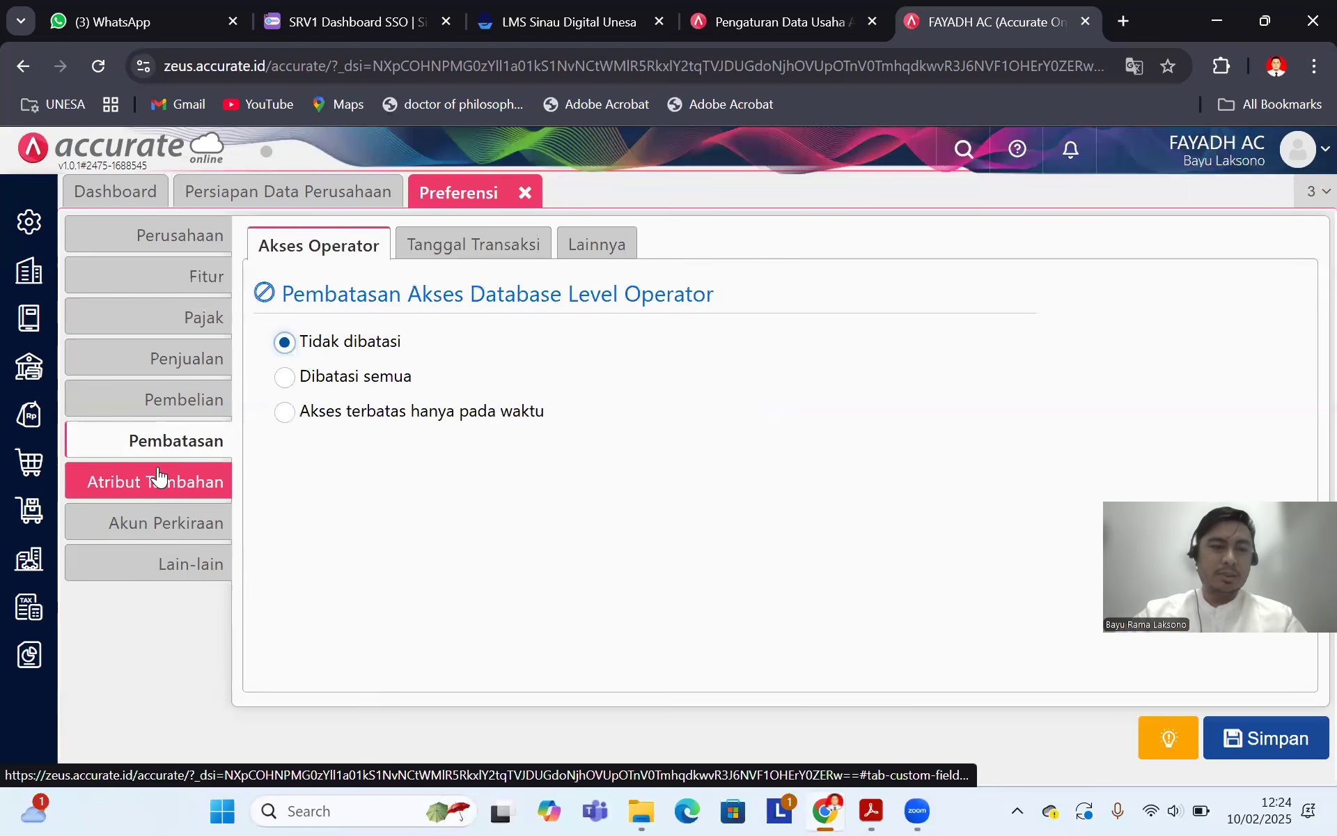
{"action": "left_click", "coordinate": [188, 529]}
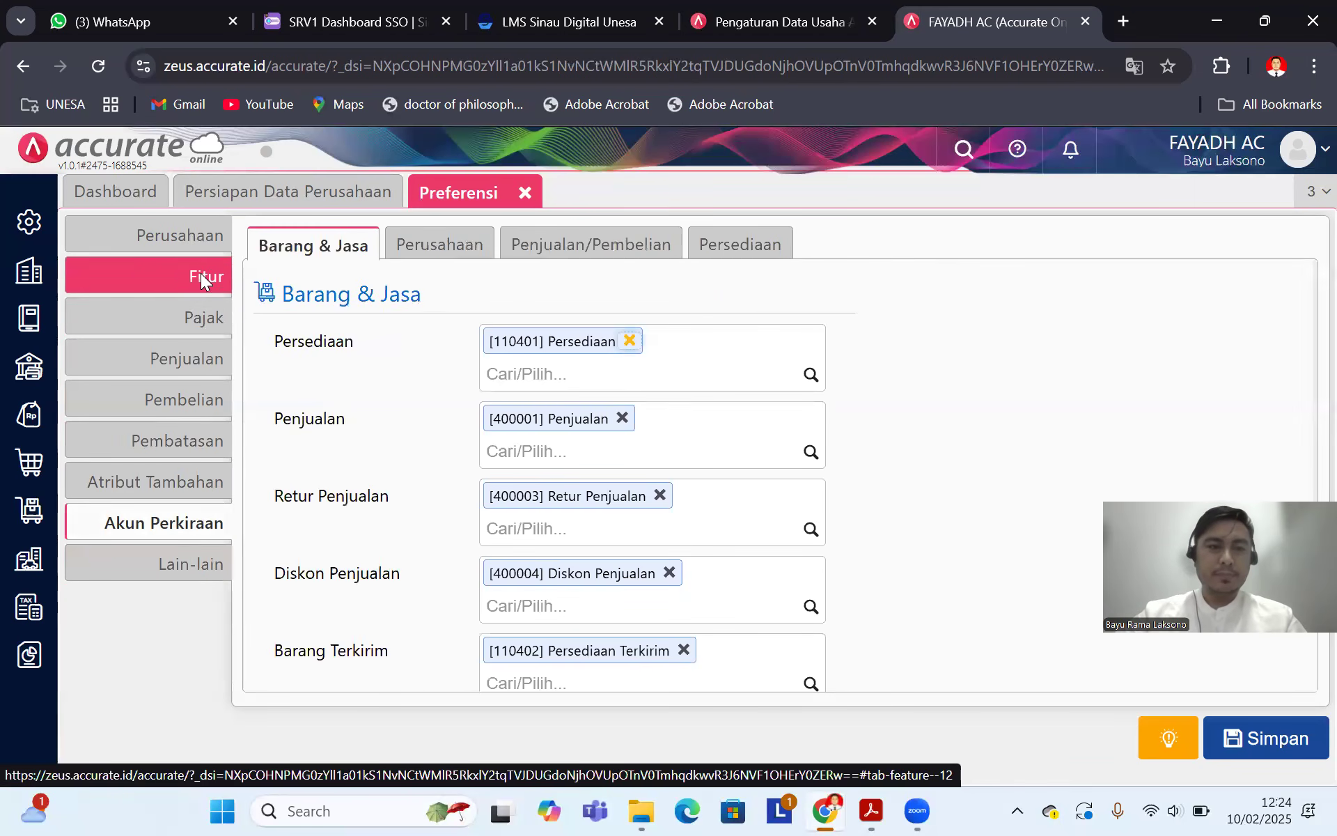
{"action": "left_click", "coordinate": [198, 237]}
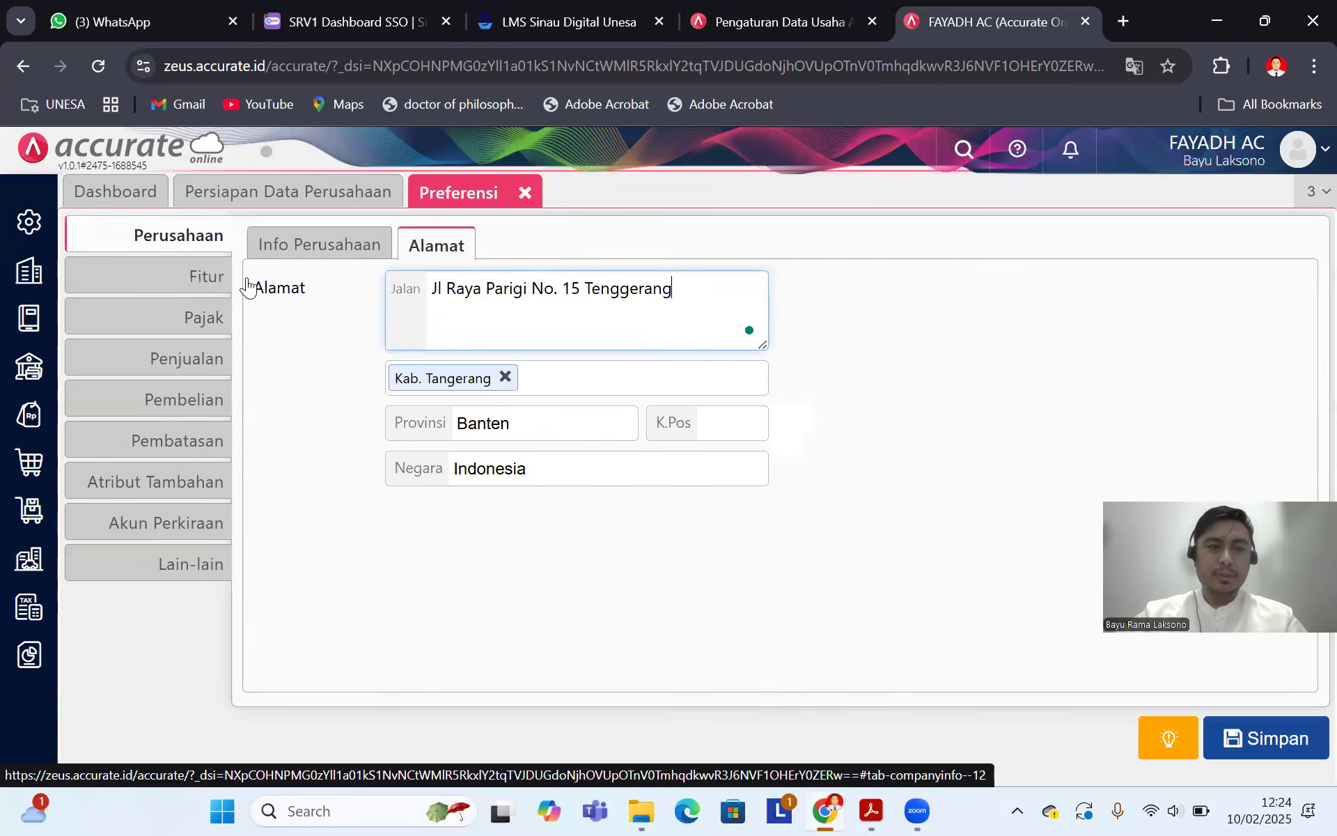
Step: Save the preferences and start a new Akun Perkiraan entry from Buku Besar
{"action": "left_click", "coordinate": [1284, 737]}
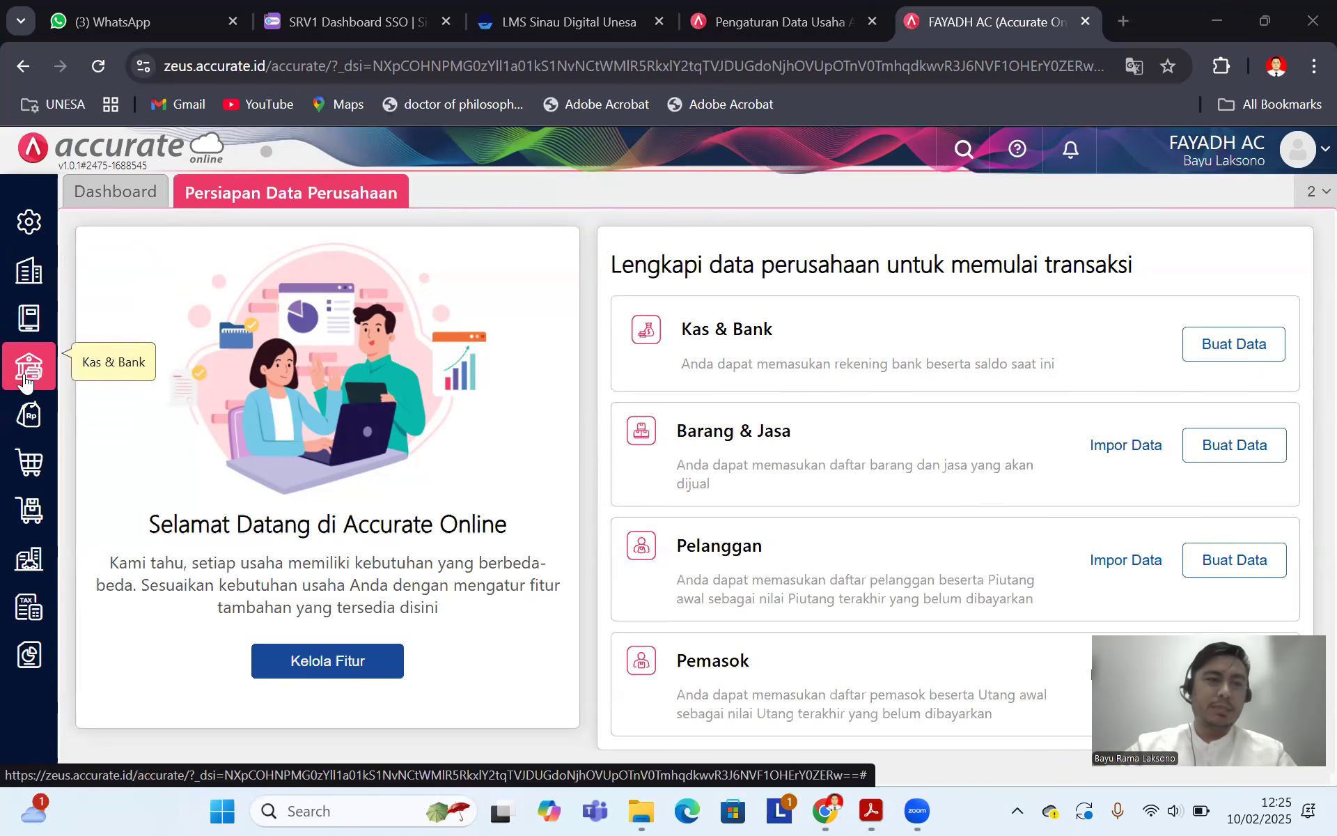
{"action": "left_click", "coordinate": [29, 324]}
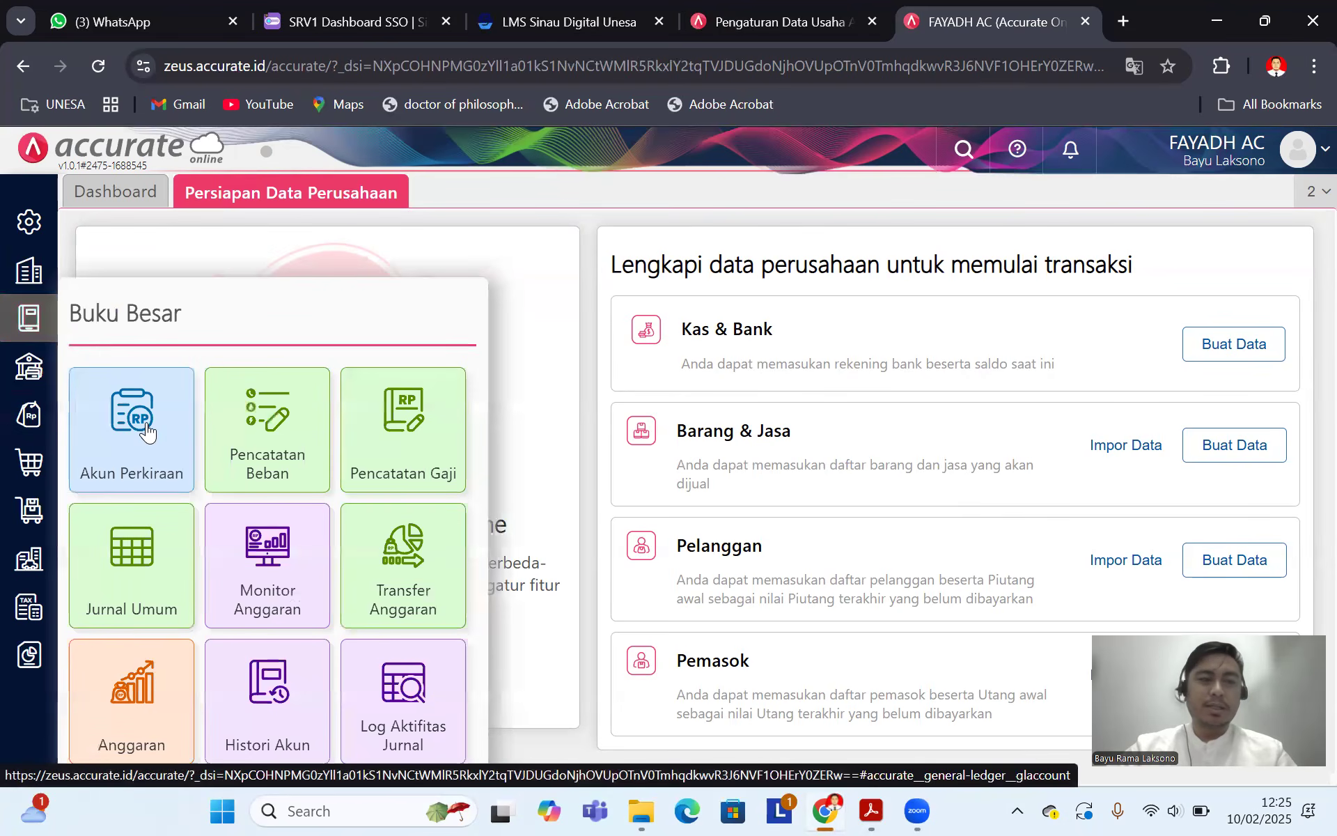
{"action": "left_click", "coordinate": [146, 429]}
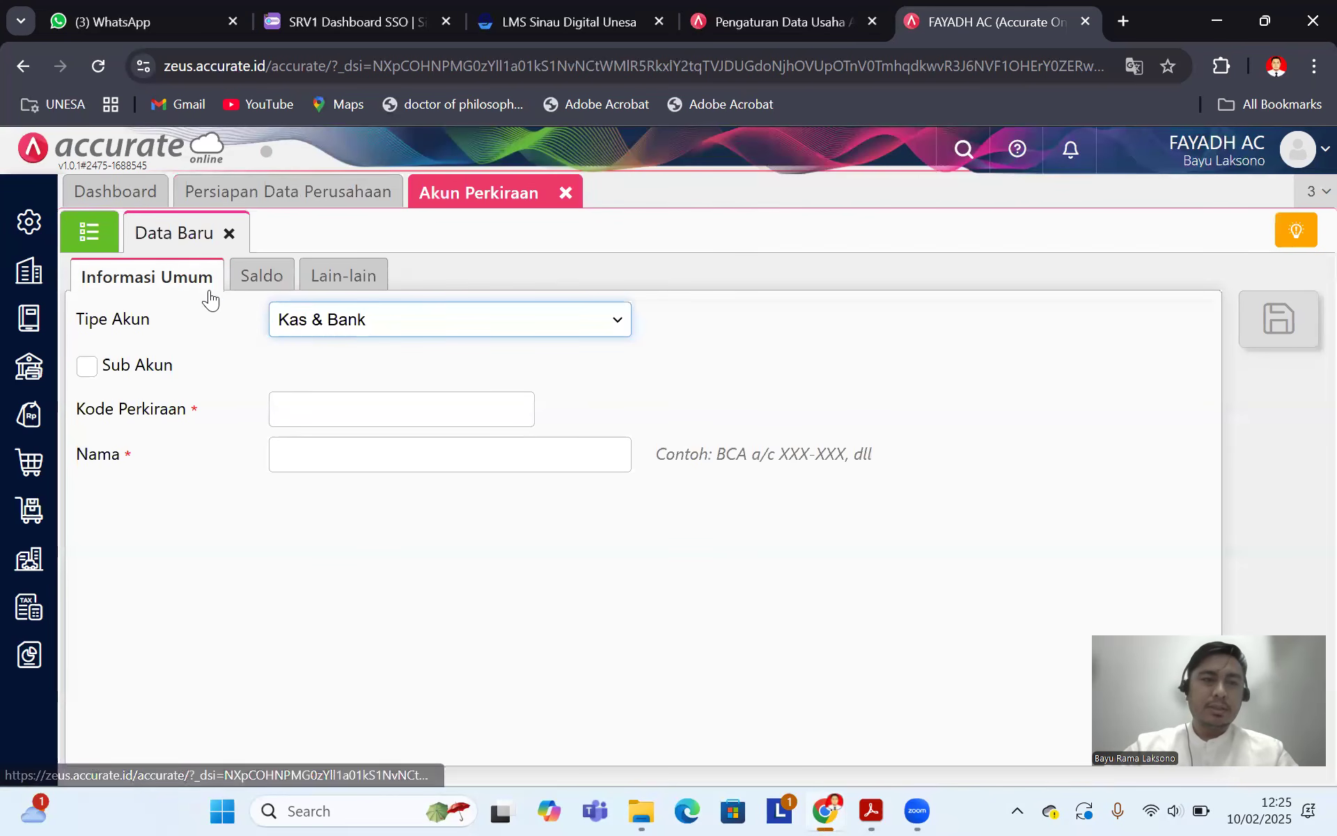
Step: Return from the blank account form to the Akun Perkiraan list of 91 accounts
{"action": "left_click", "coordinate": [89, 236]}
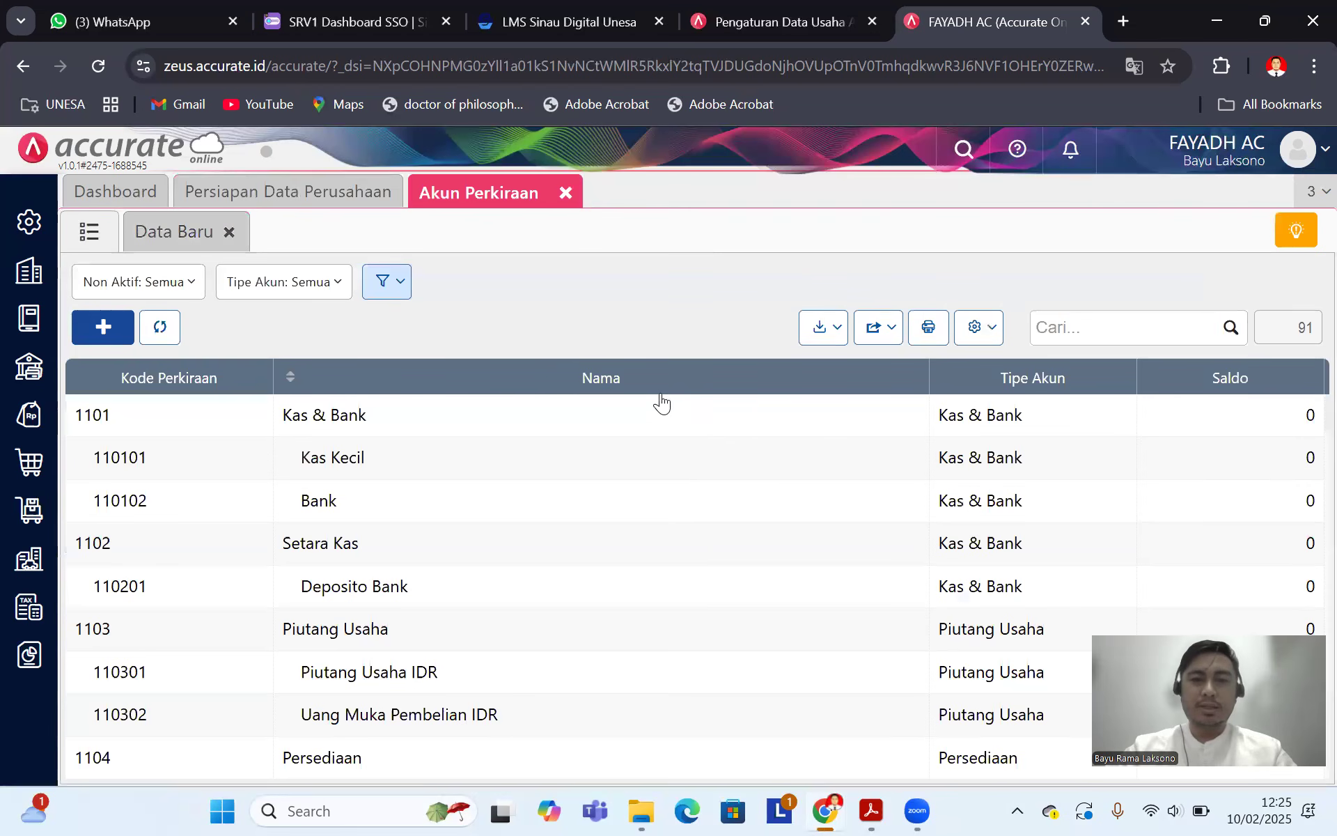
{"action": "scroll", "coordinate": [696, 481], "scroll_direction": "down", "scroll_amount": 1}
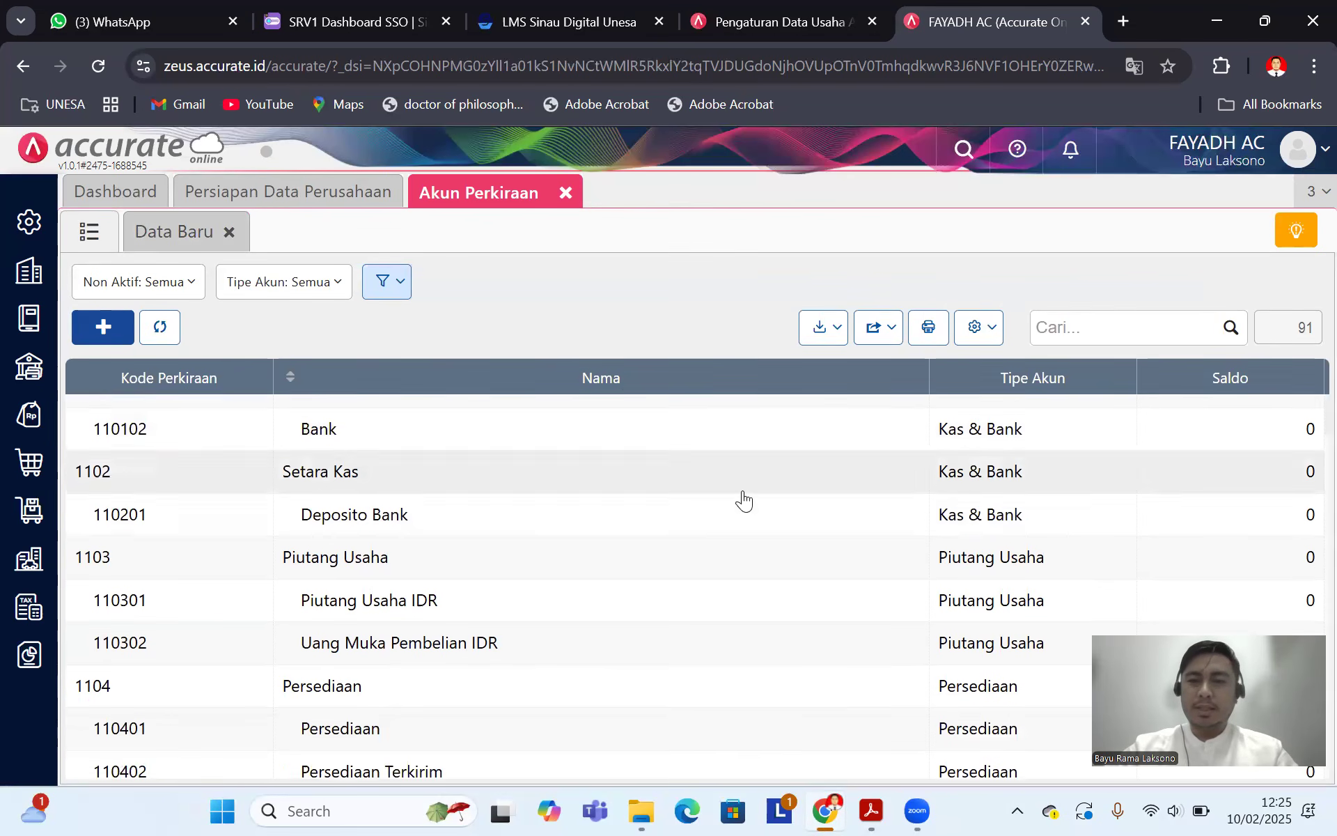
{"action": "scroll", "coordinate": [706, 499], "scroll_direction": "up", "scroll_amount": 1}
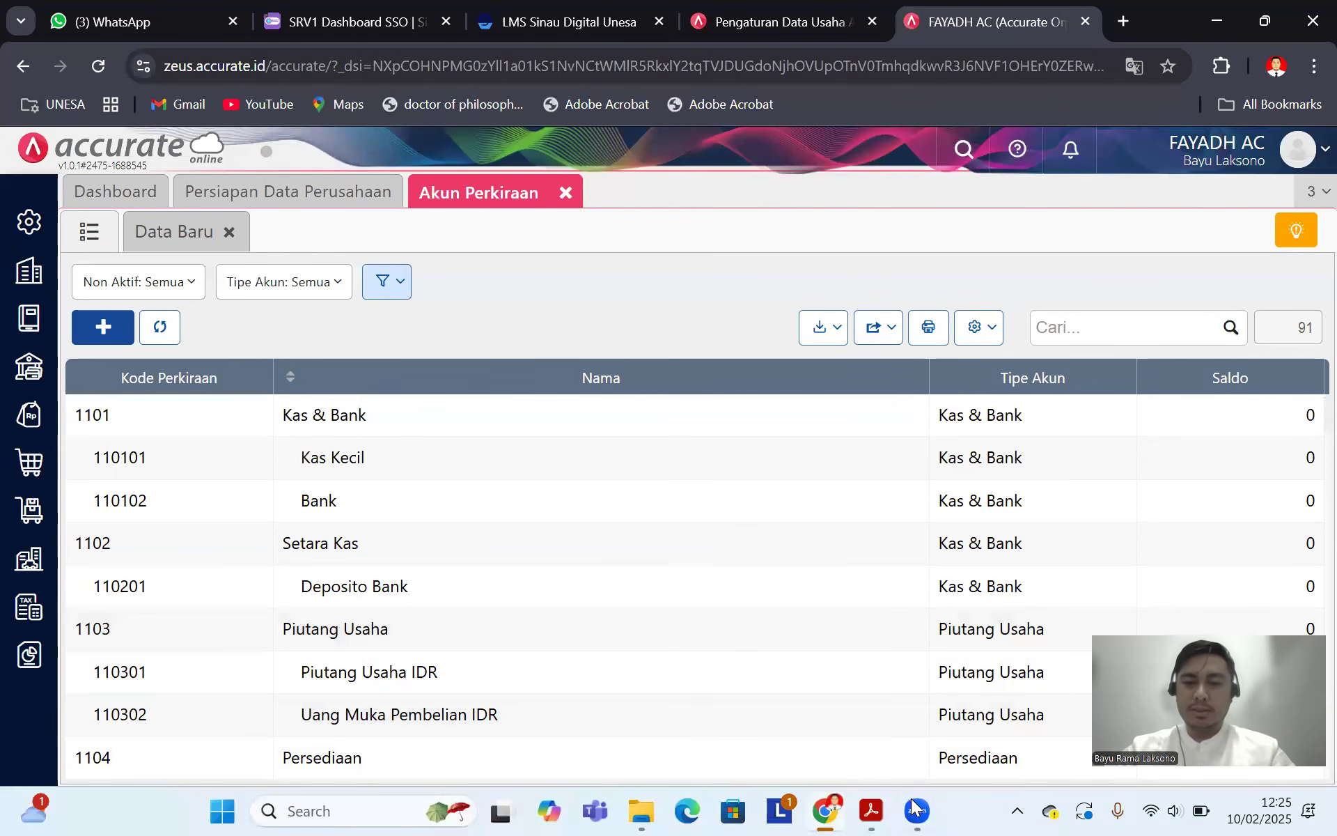
{"action": "left_click", "coordinate": [868, 810]}
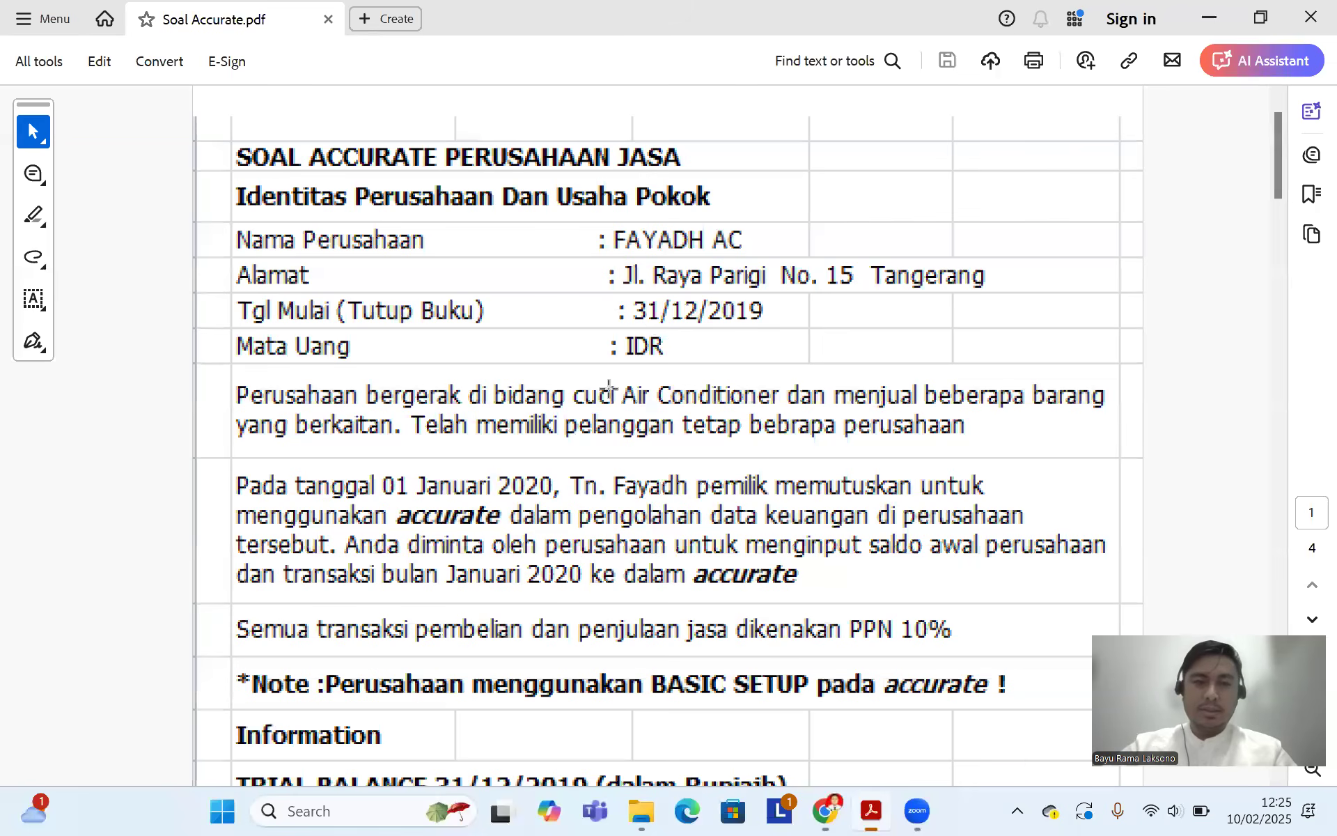
{"action": "scroll", "coordinate": [587, 359], "scroll_direction": "down", "scroll_amount": 4}
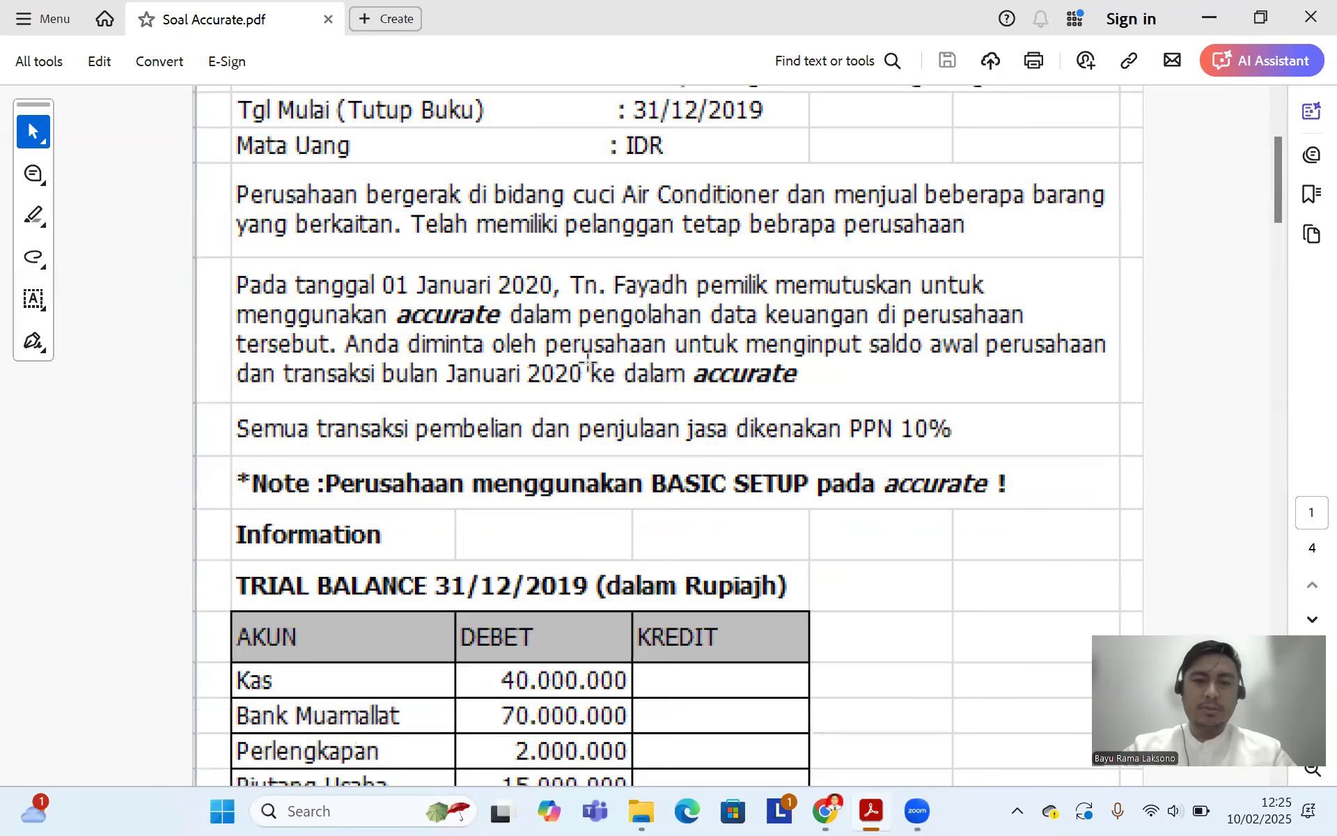
{"action": "scroll", "coordinate": [621, 360], "scroll_direction": "down", "scroll_amount": 4}
{"action": "scroll", "coordinate": [623, 361], "scroll_direction": "down", "scroll_amount": 1}
{"action": "scroll", "coordinate": [623, 361], "scroll_direction": "up", "scroll_amount": 1}
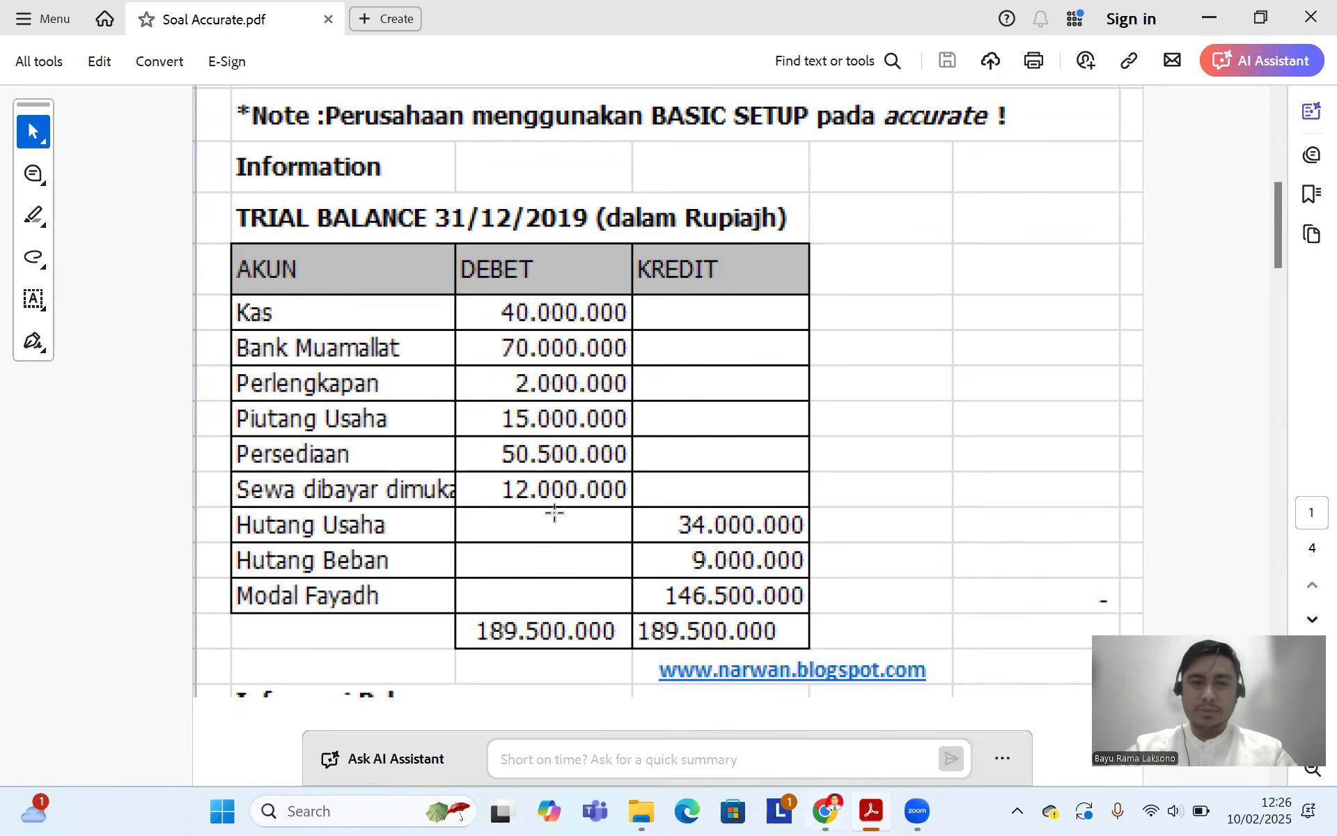
{"action": "left_click", "coordinate": [826, 810]}
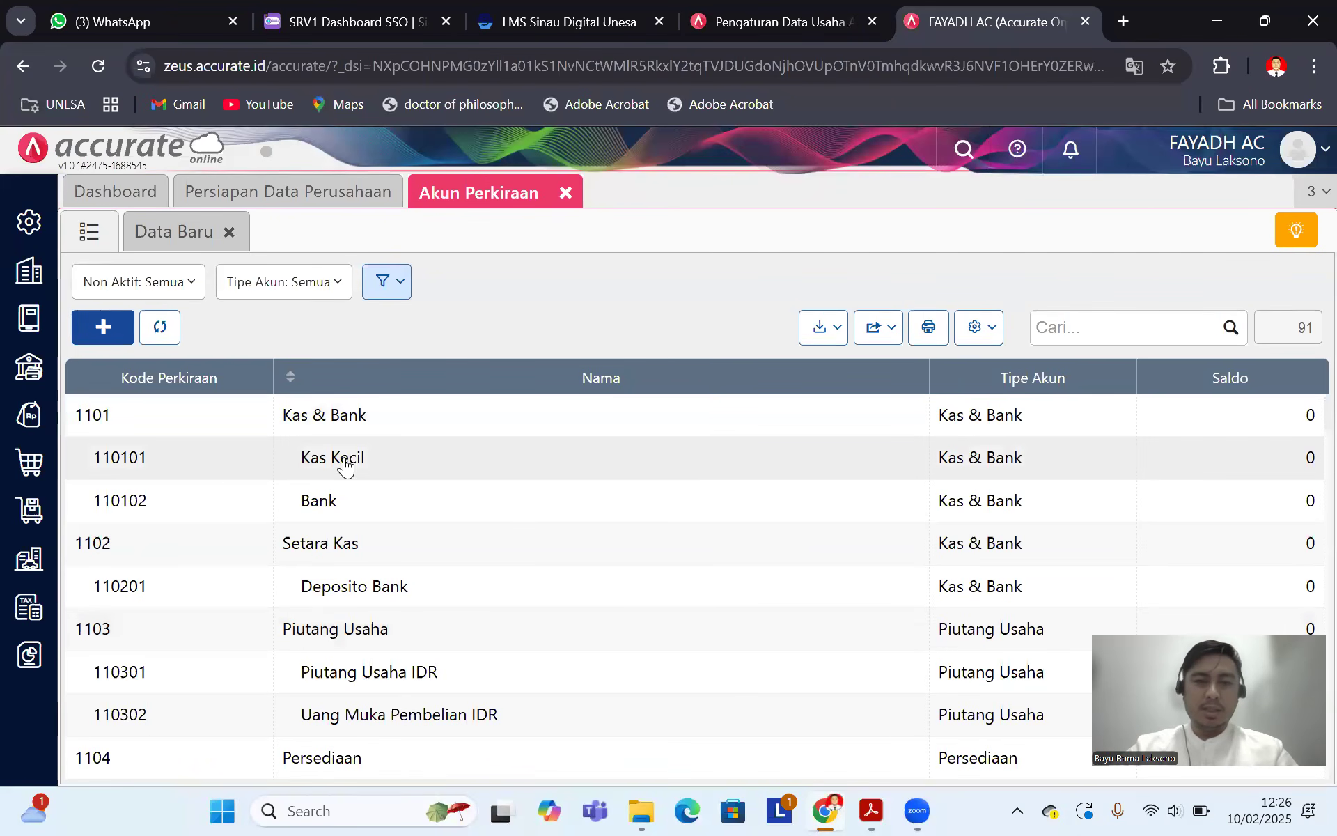
Step: Save account 110101 as Kas with a 40.000.000 opening balance at 31/12/2019
{"action": "left_click", "coordinate": [346, 465]}
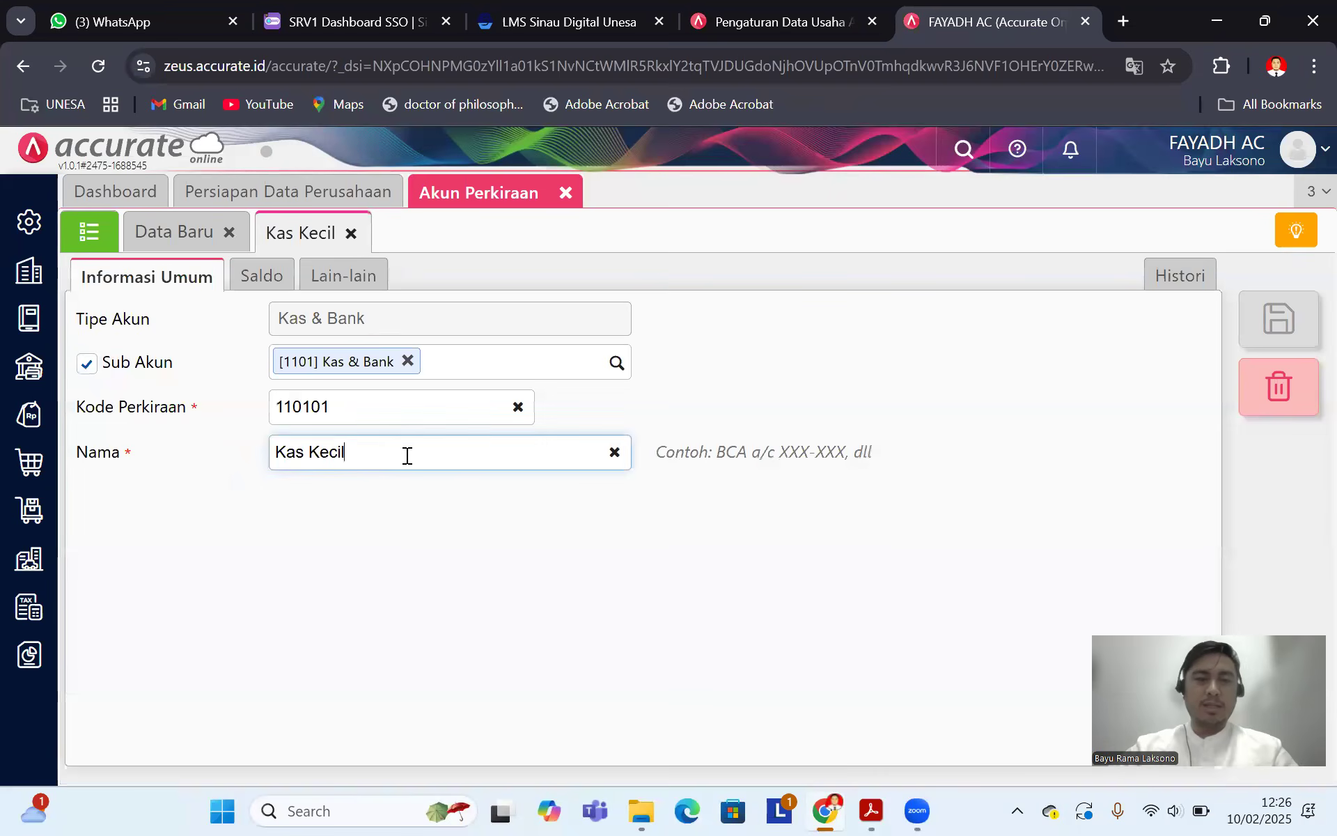
{"action": "key", "text": "BackSpace"}
{"action": "key", "text": "BackSpace"}
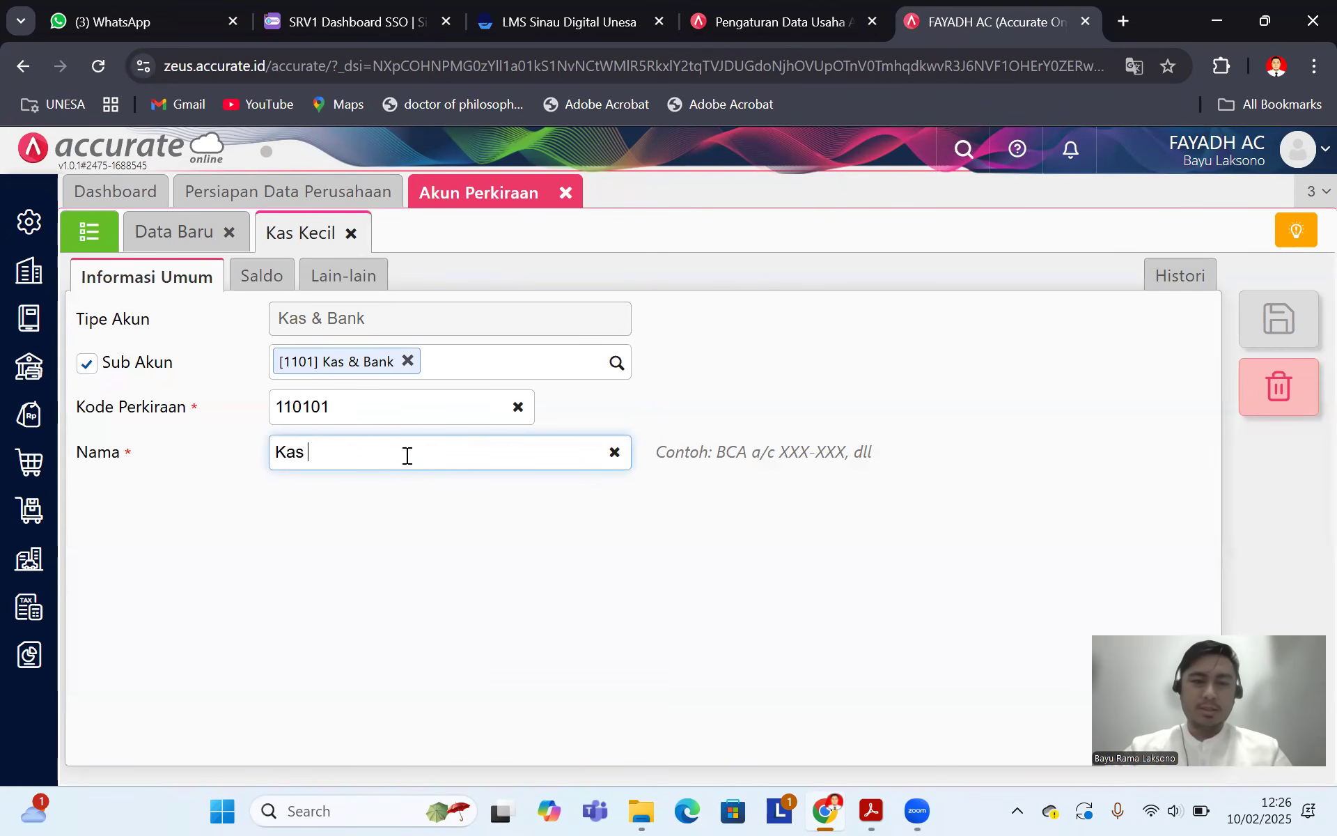
{"action": "left_click", "coordinate": [275, 280]}
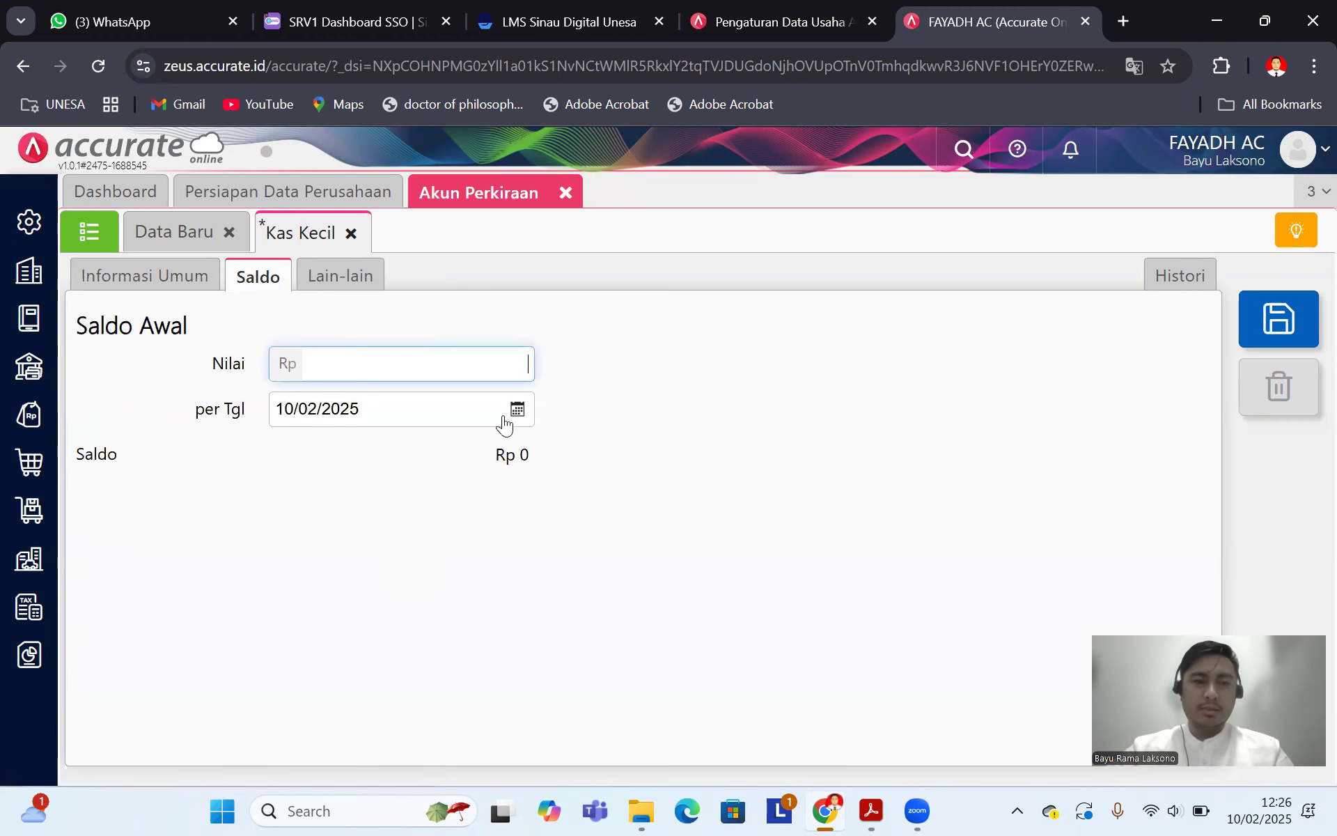
{"action": "left_click", "coordinate": [391, 412]}
{"action": "type", "text": "31"}
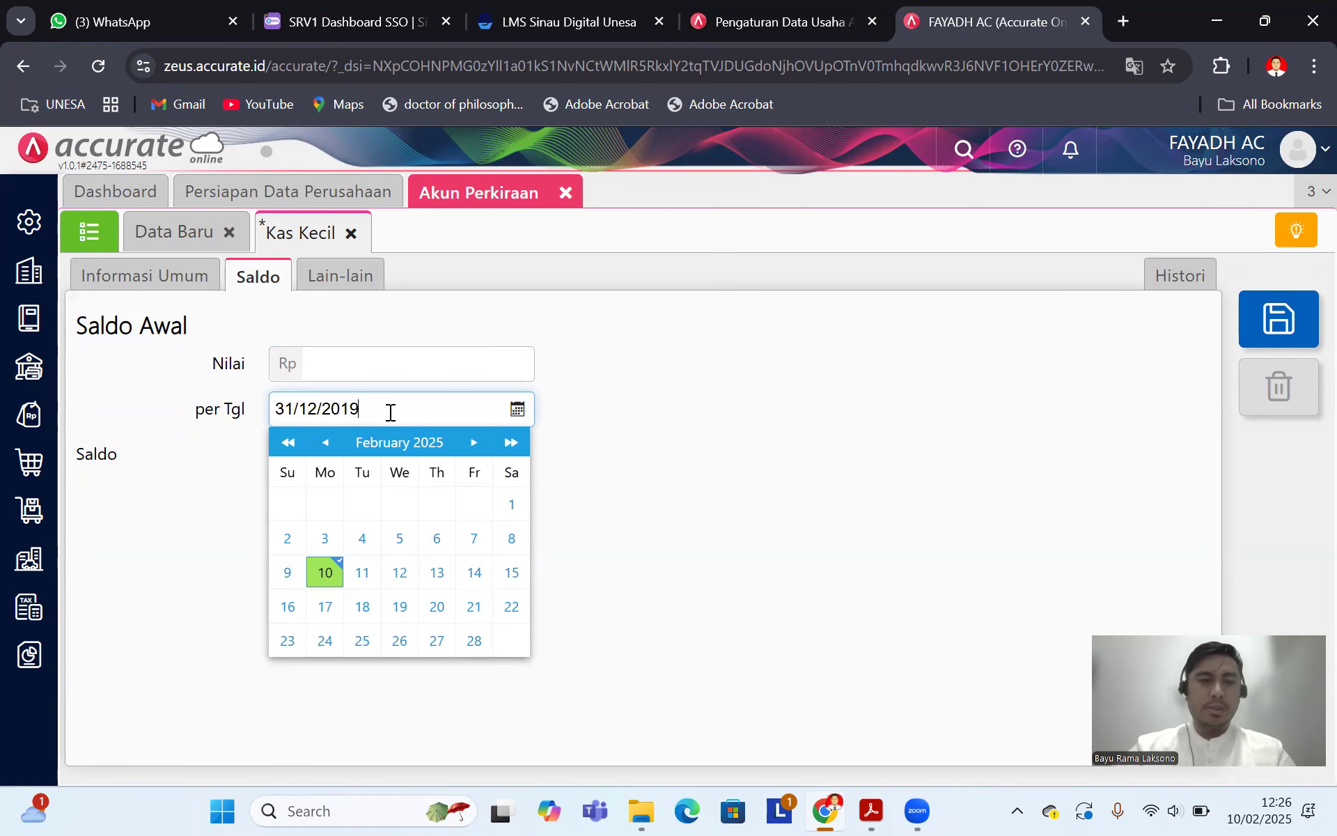
{"action": "left_click", "coordinate": [433, 370]}
{"action": "left_click", "coordinate": [871, 810]}
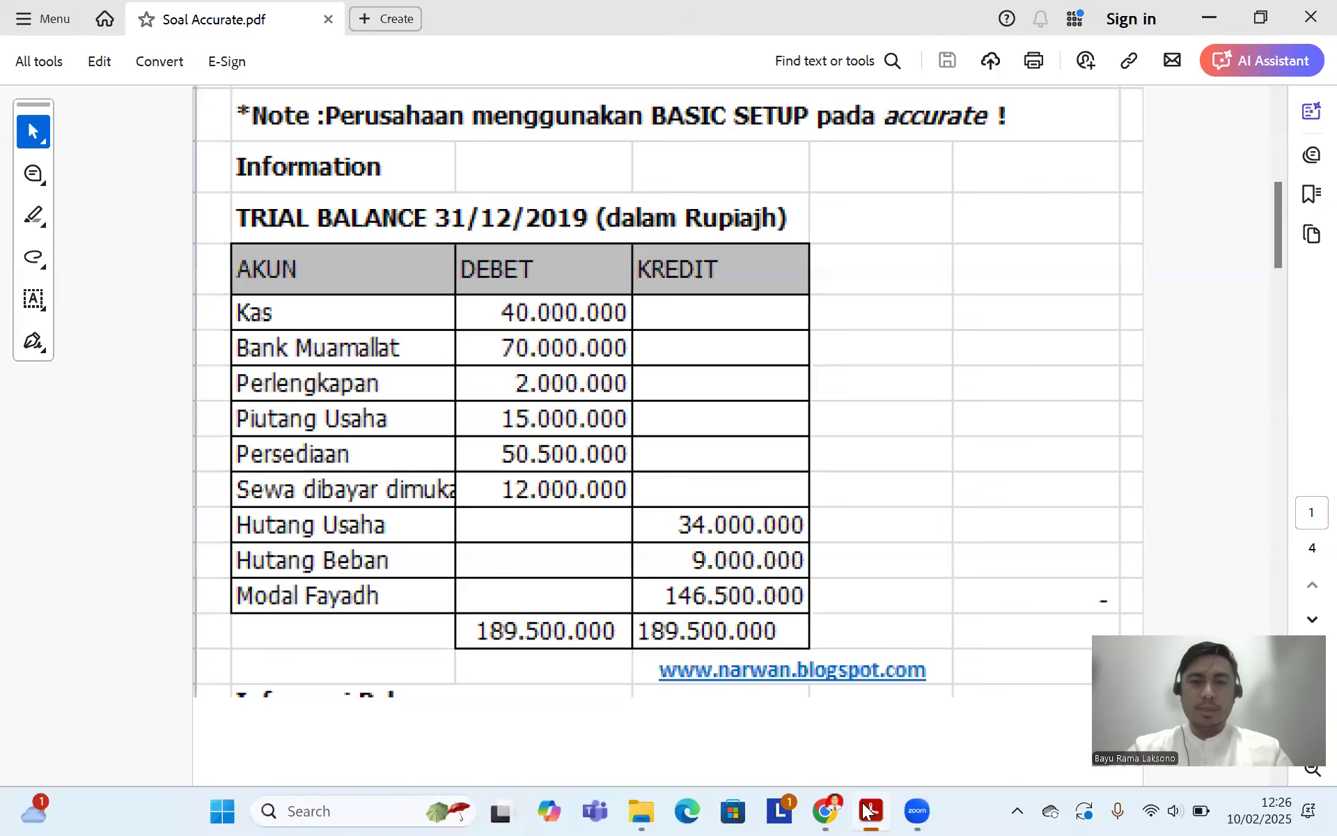
{"action": "left_click", "coordinate": [825, 810]}
{"action": "type", "text": "4"}
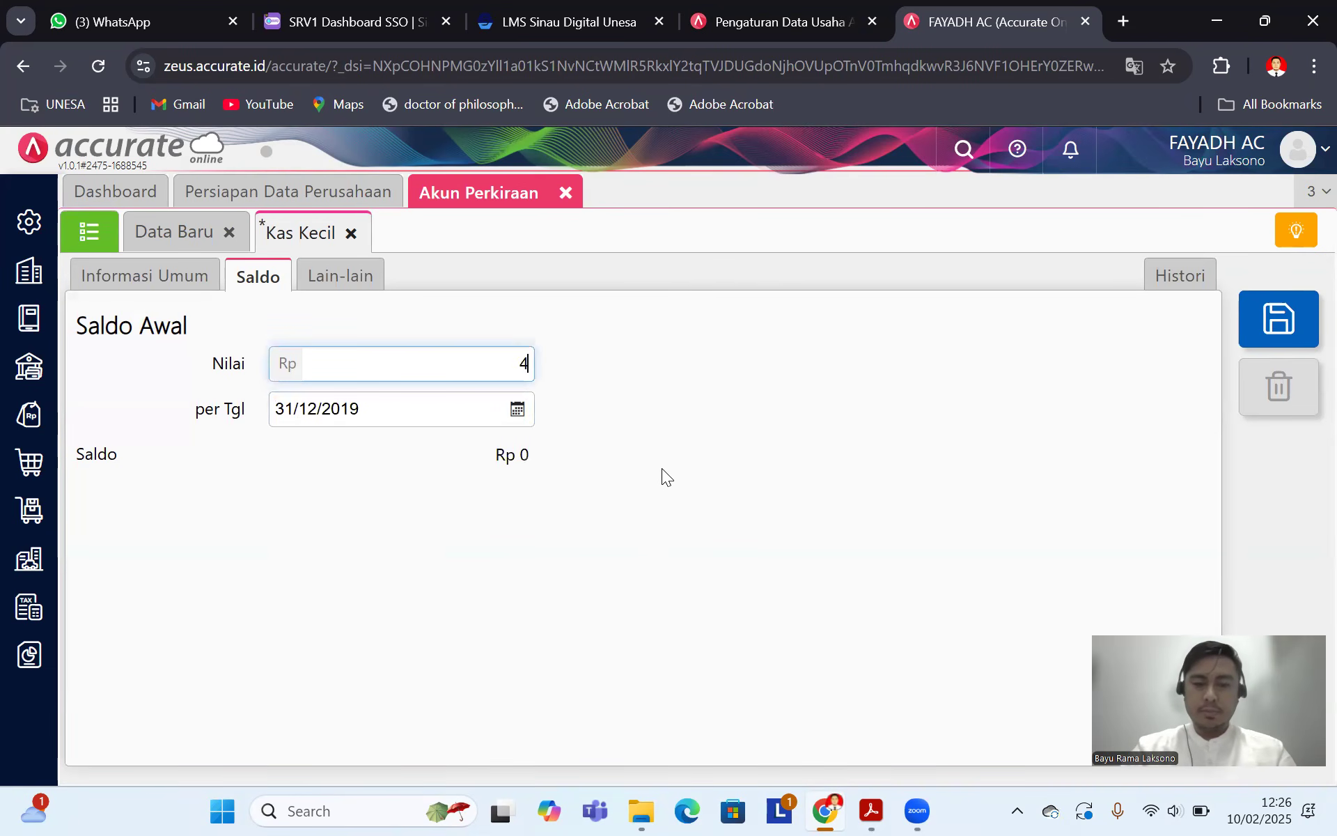
{"action": "type", "text": ".000"}
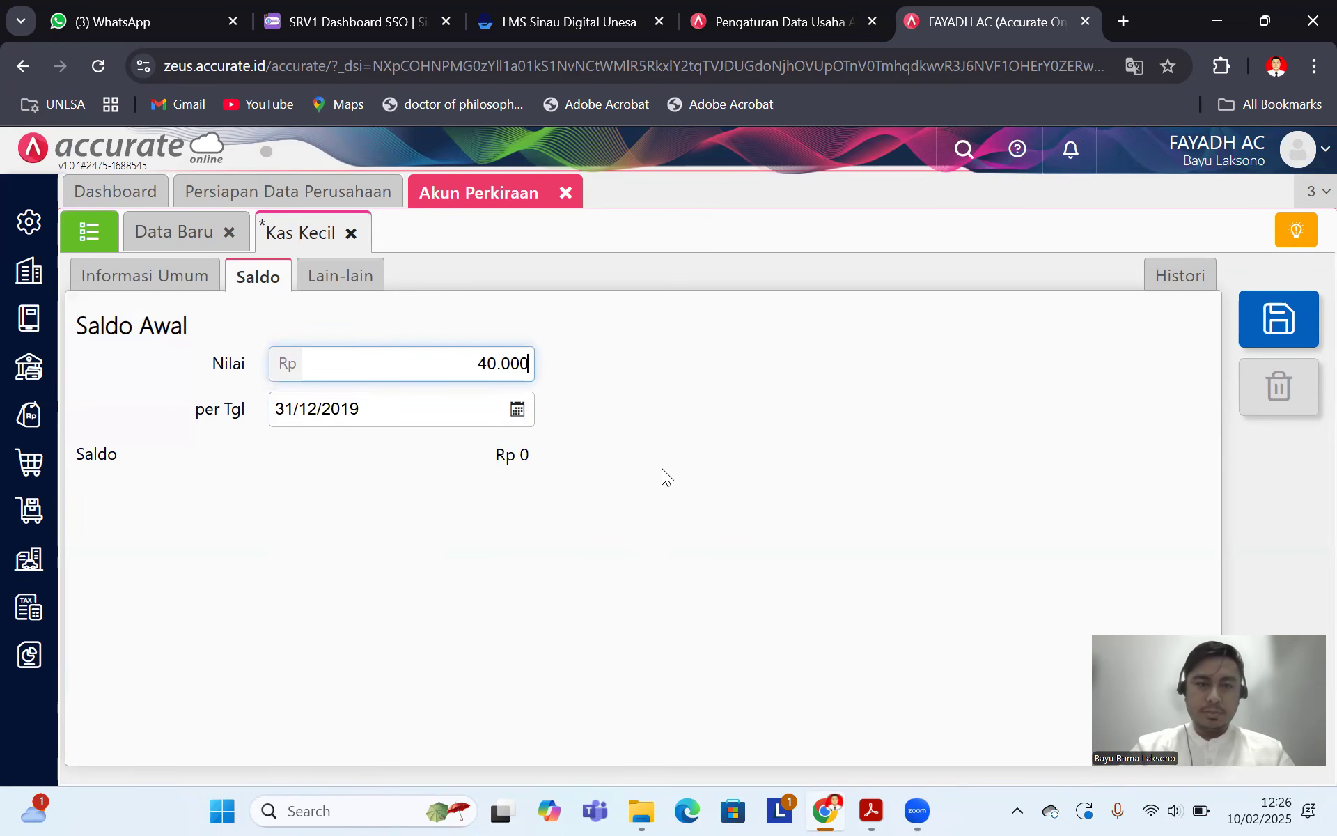
{"action": "type", "text": ".000"}
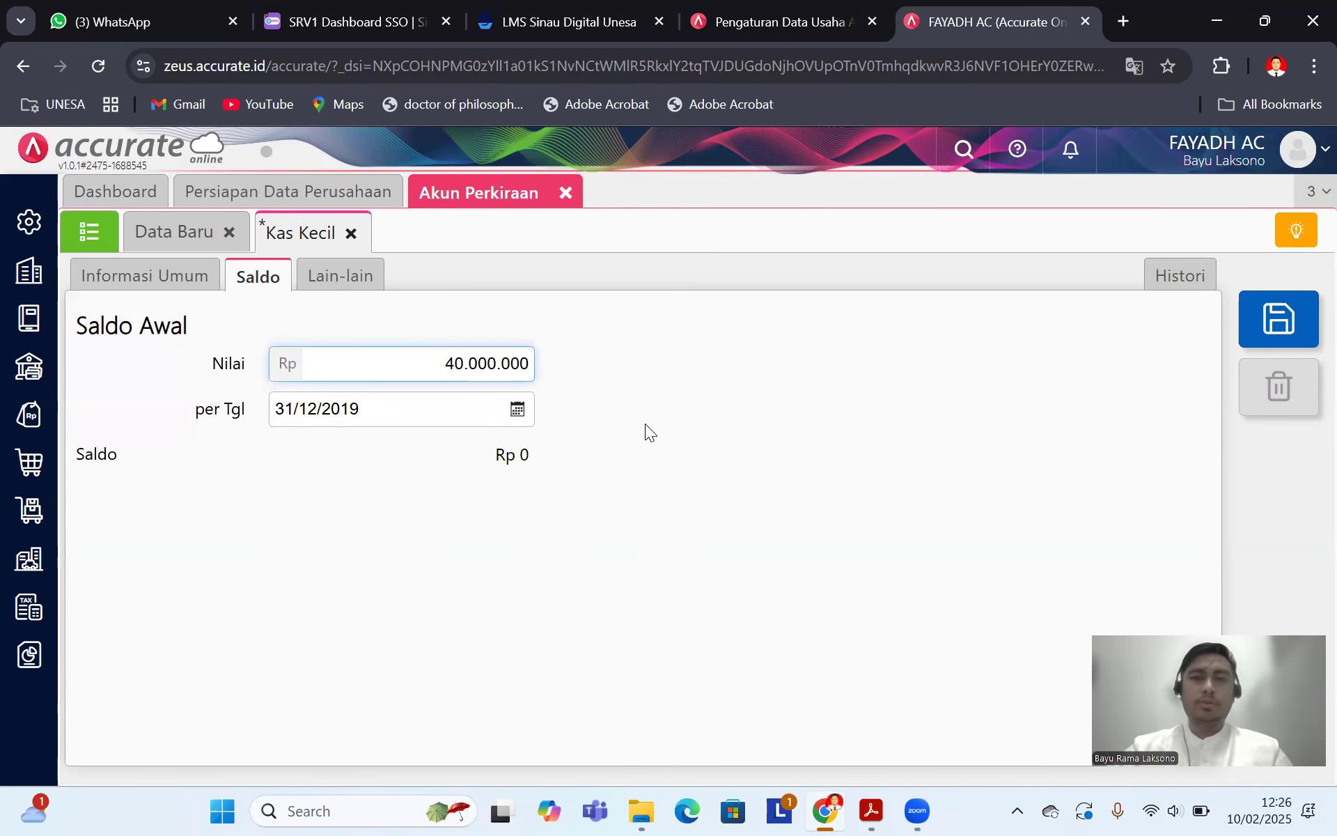
{"action": "left_click", "coordinate": [1268, 324]}
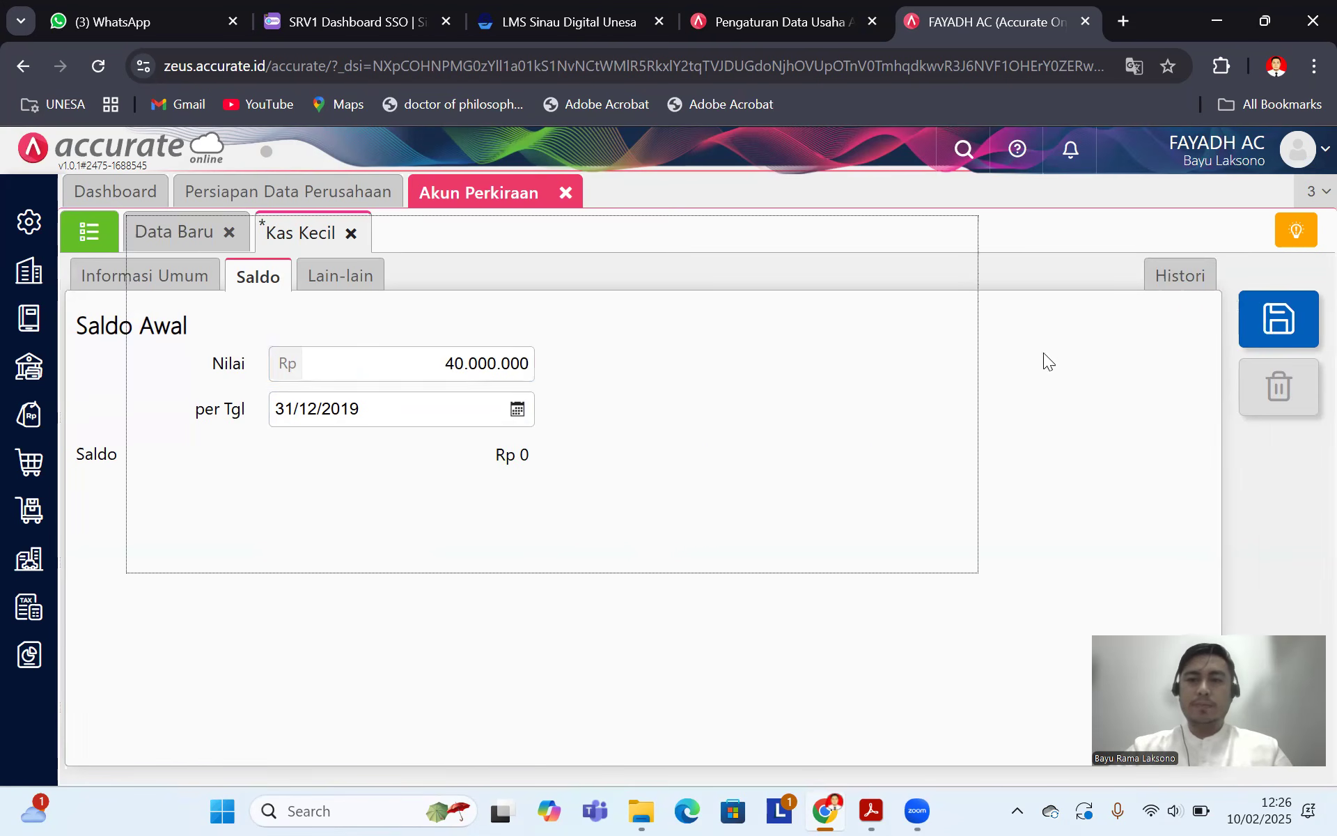
{"action": "left_click", "coordinate": [95, 238]}
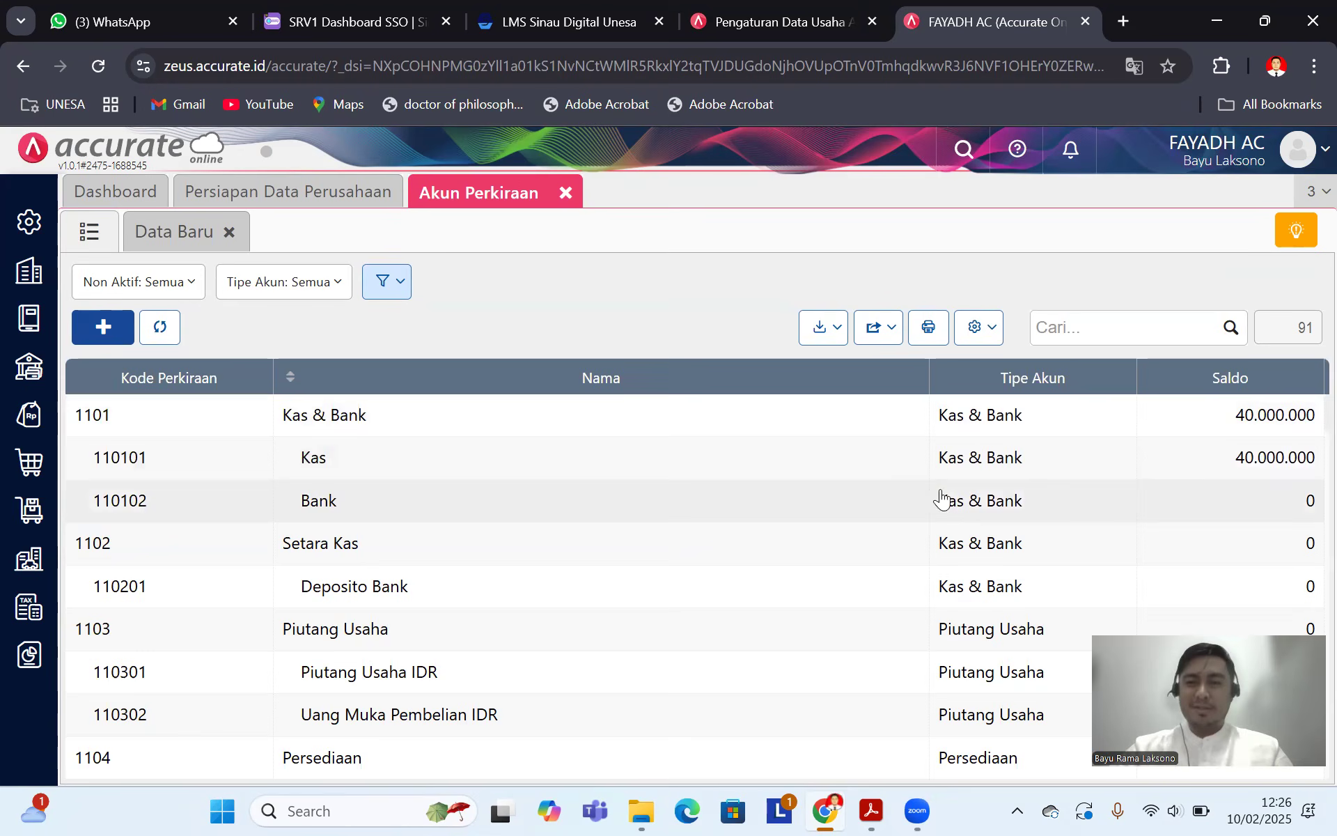
Step: Save account 110102 as Bank Muamalat with a 70.000.000 opening balance at 31/12/2019
{"action": "left_click", "coordinate": [870, 810]}
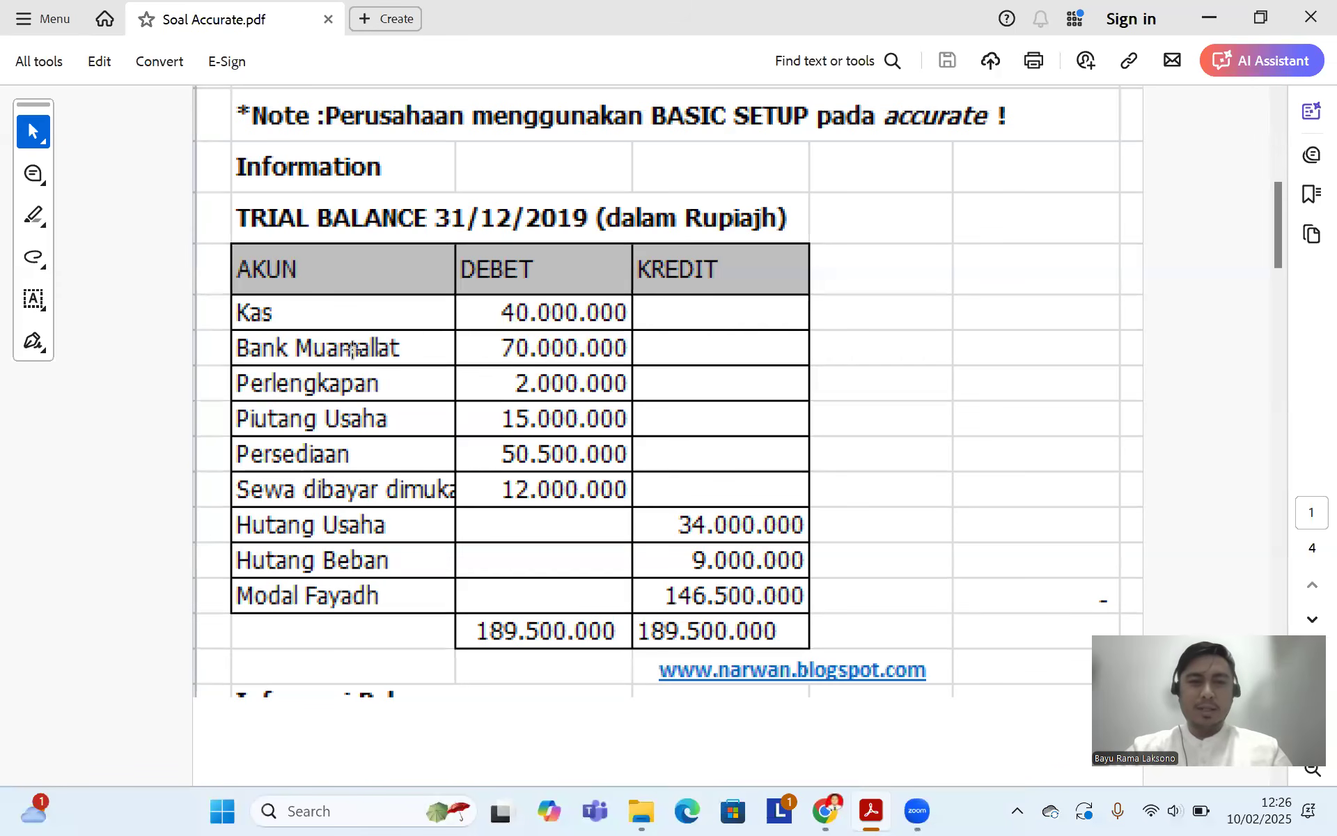
{"action": "left_click", "coordinate": [816, 810]}
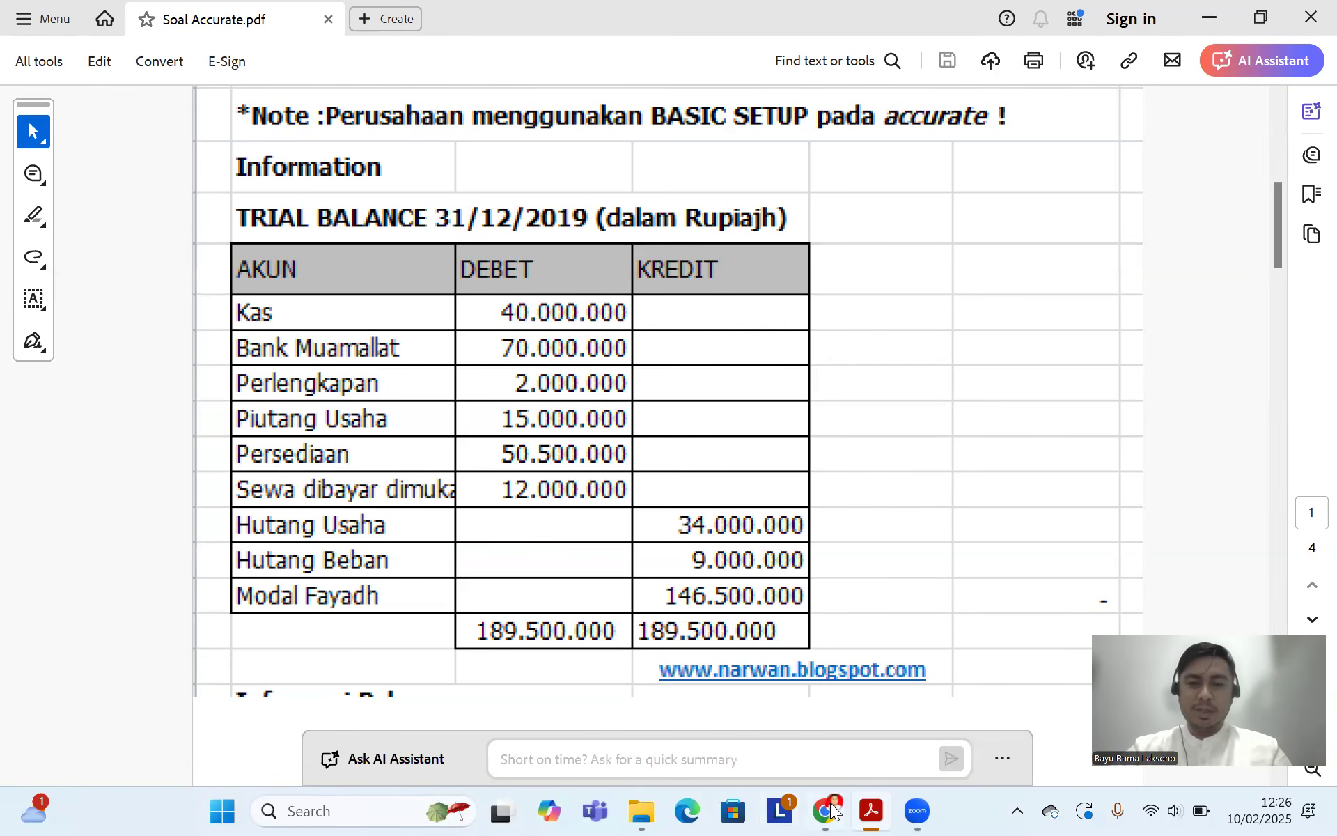
{"action": "left_click", "coordinate": [347, 507]}
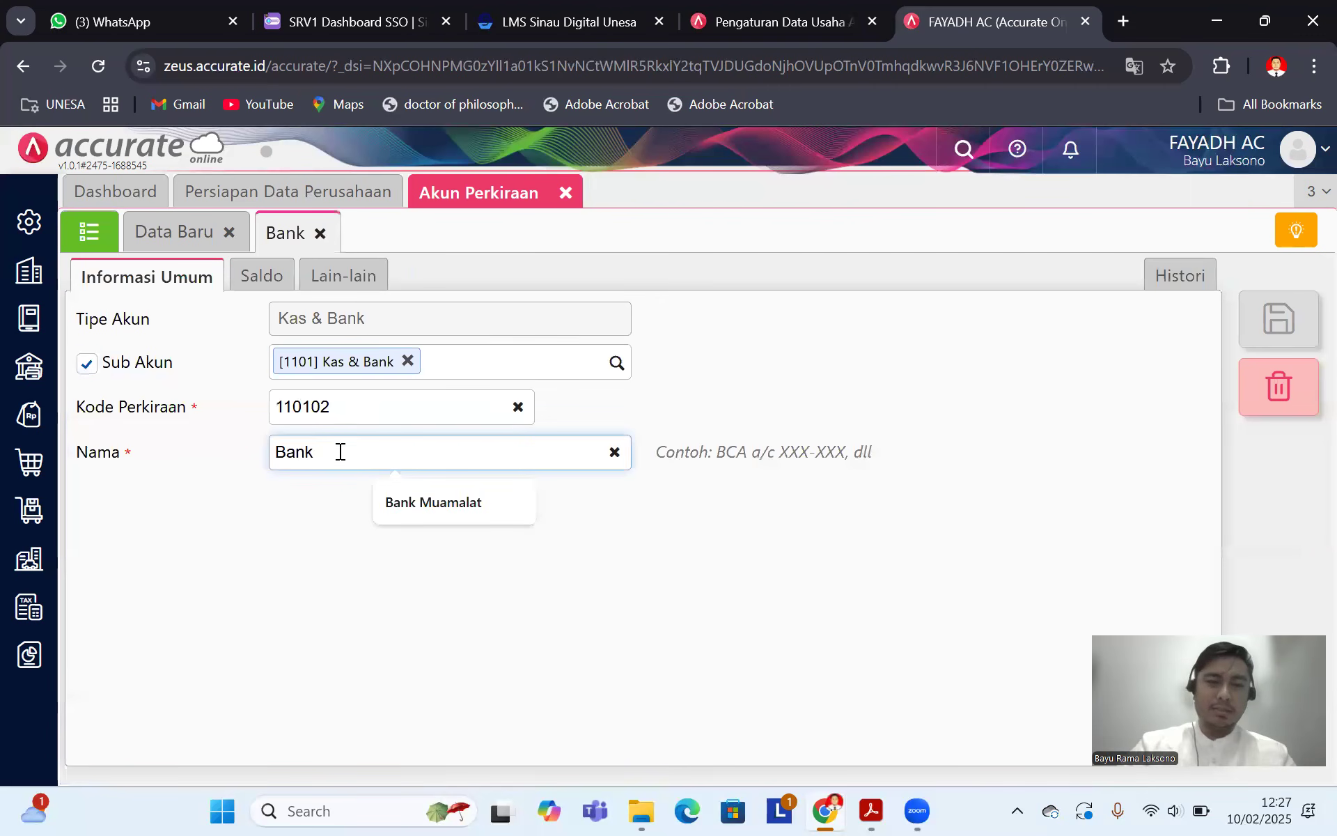
{"action": "left_click", "coordinate": [394, 508]}
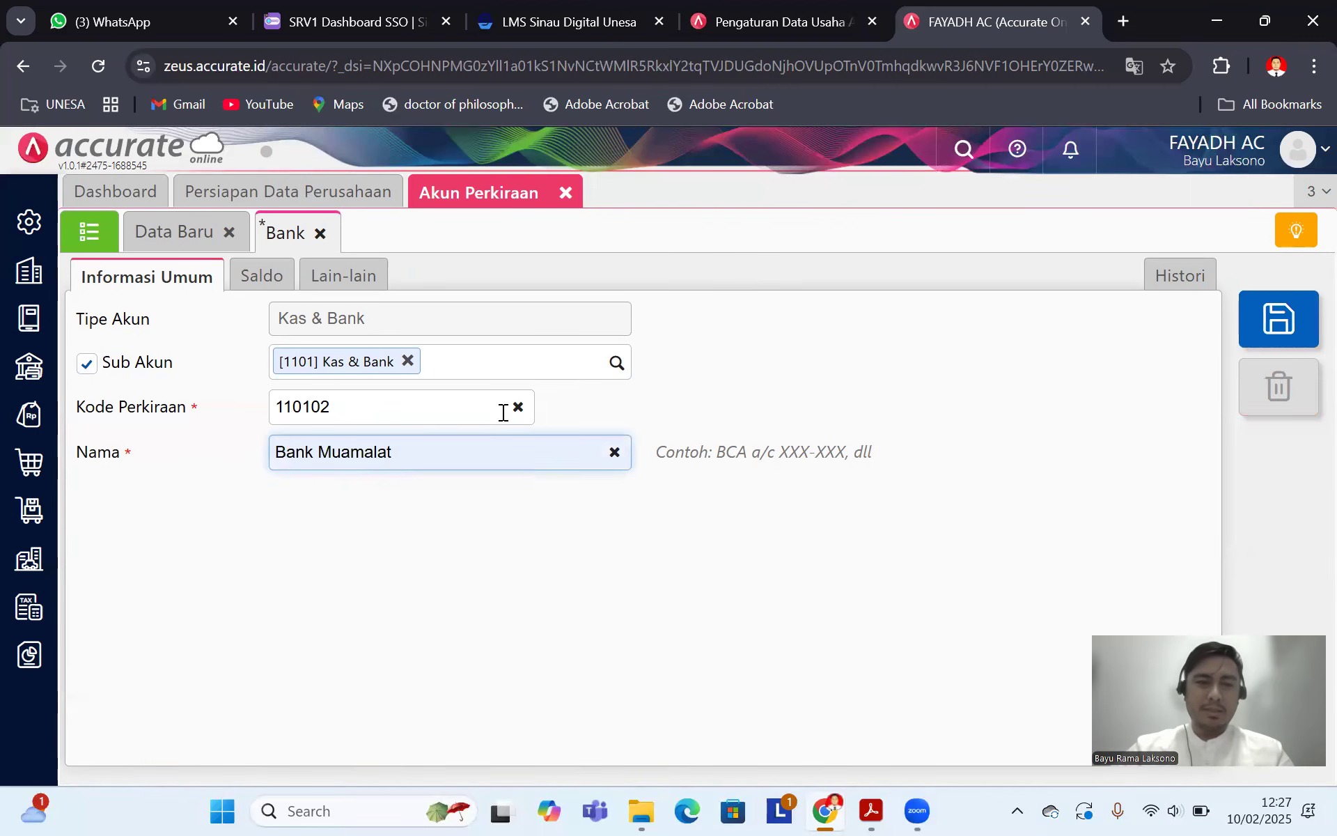
{"action": "left_click", "coordinate": [262, 276]}
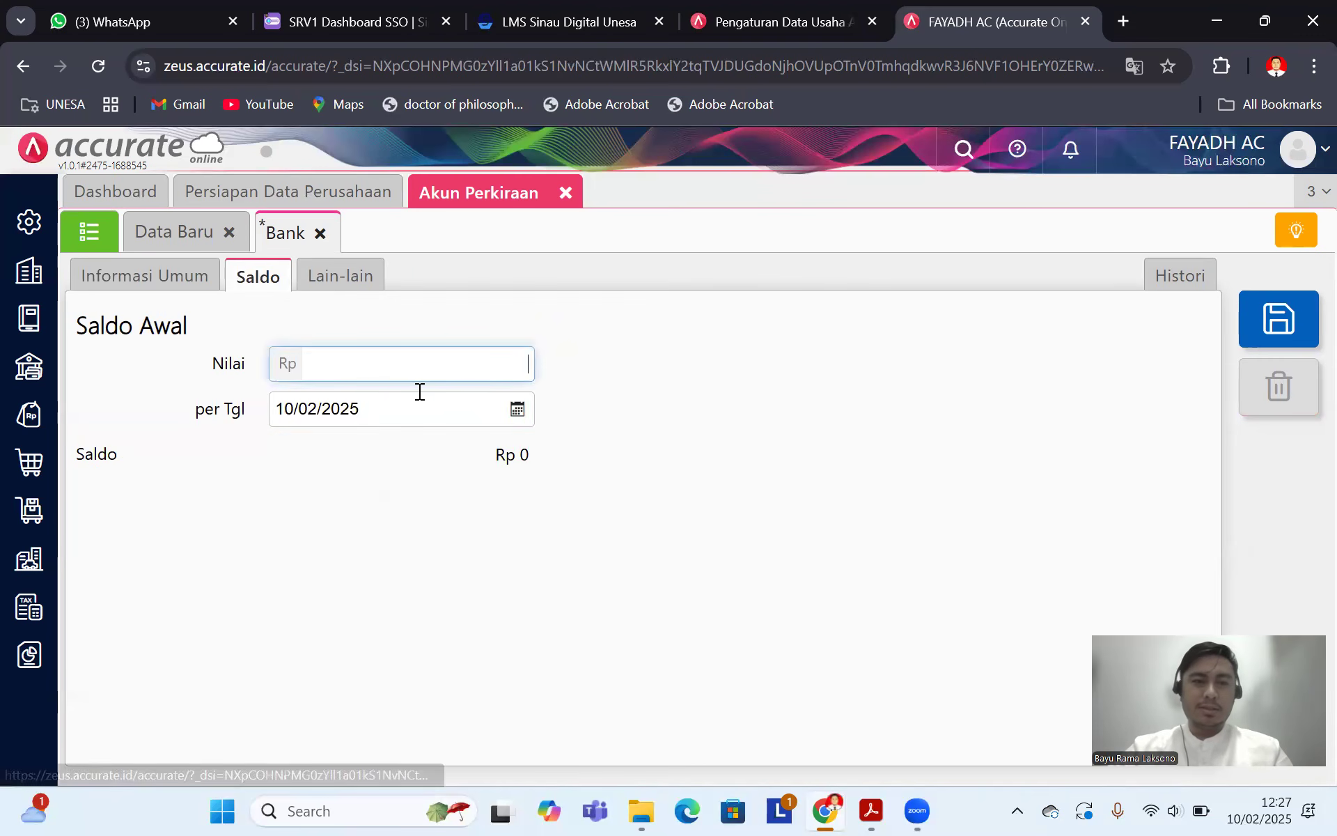
{"action": "left_click", "coordinate": [388, 409]}
{"action": "type", "text": "31/"}
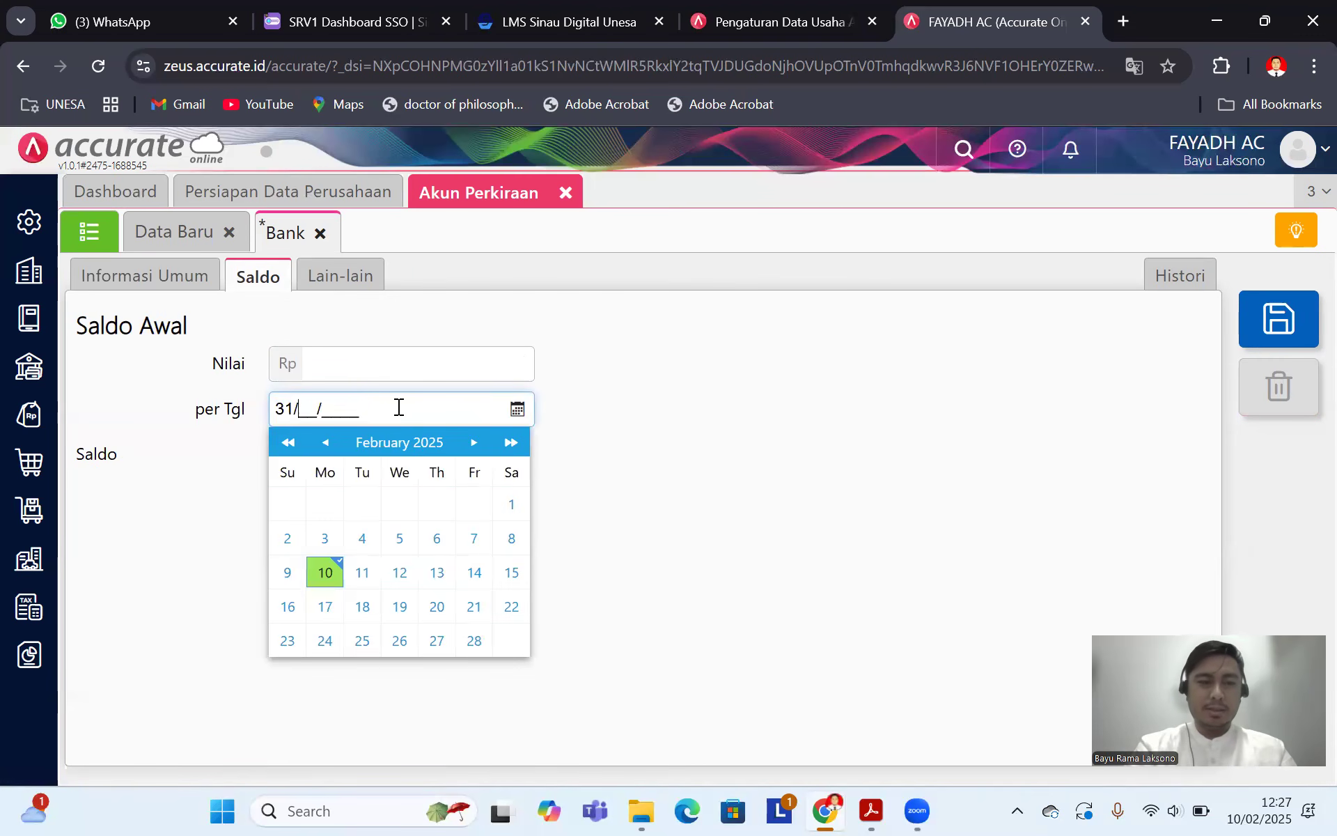
{"action": "type", "text": "12/2019"}
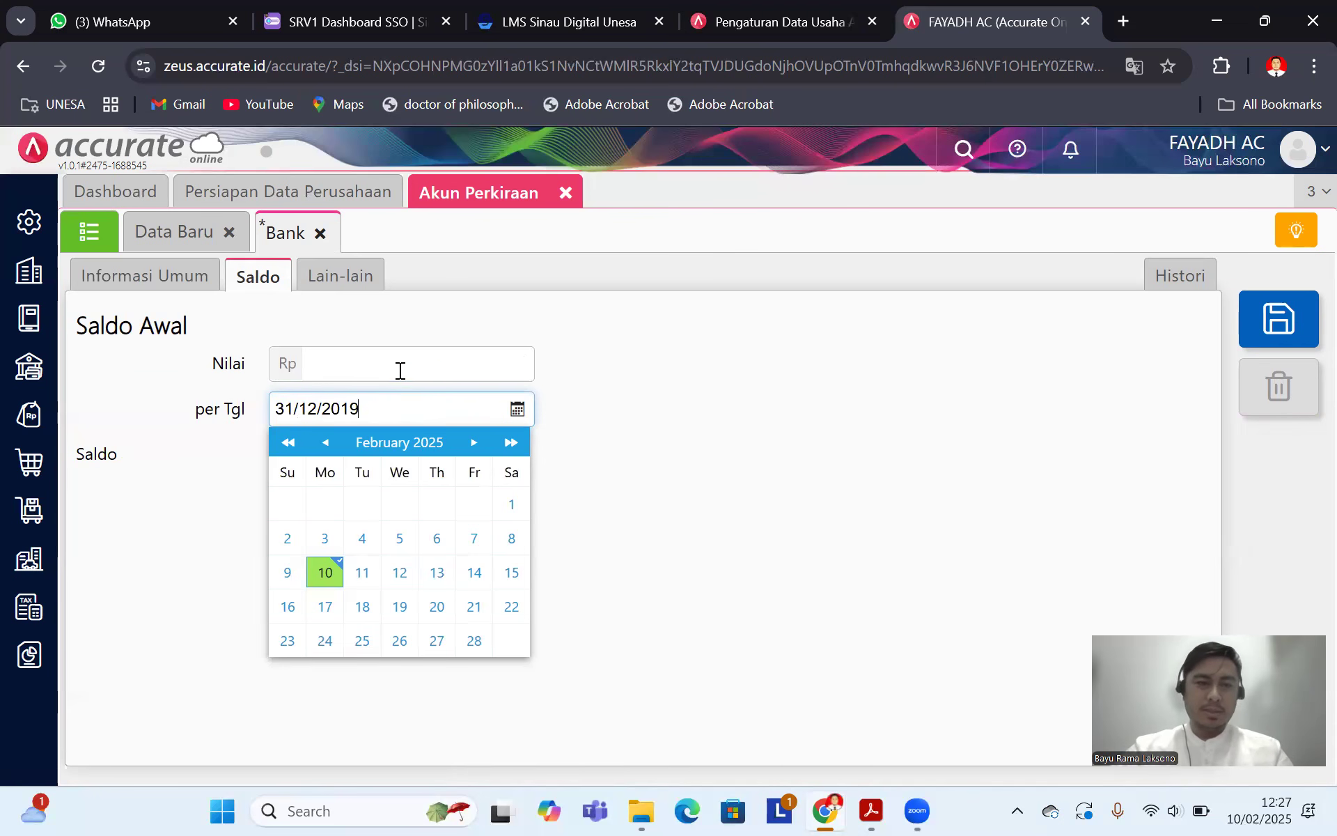
{"action": "left_click", "coordinate": [401, 371]}
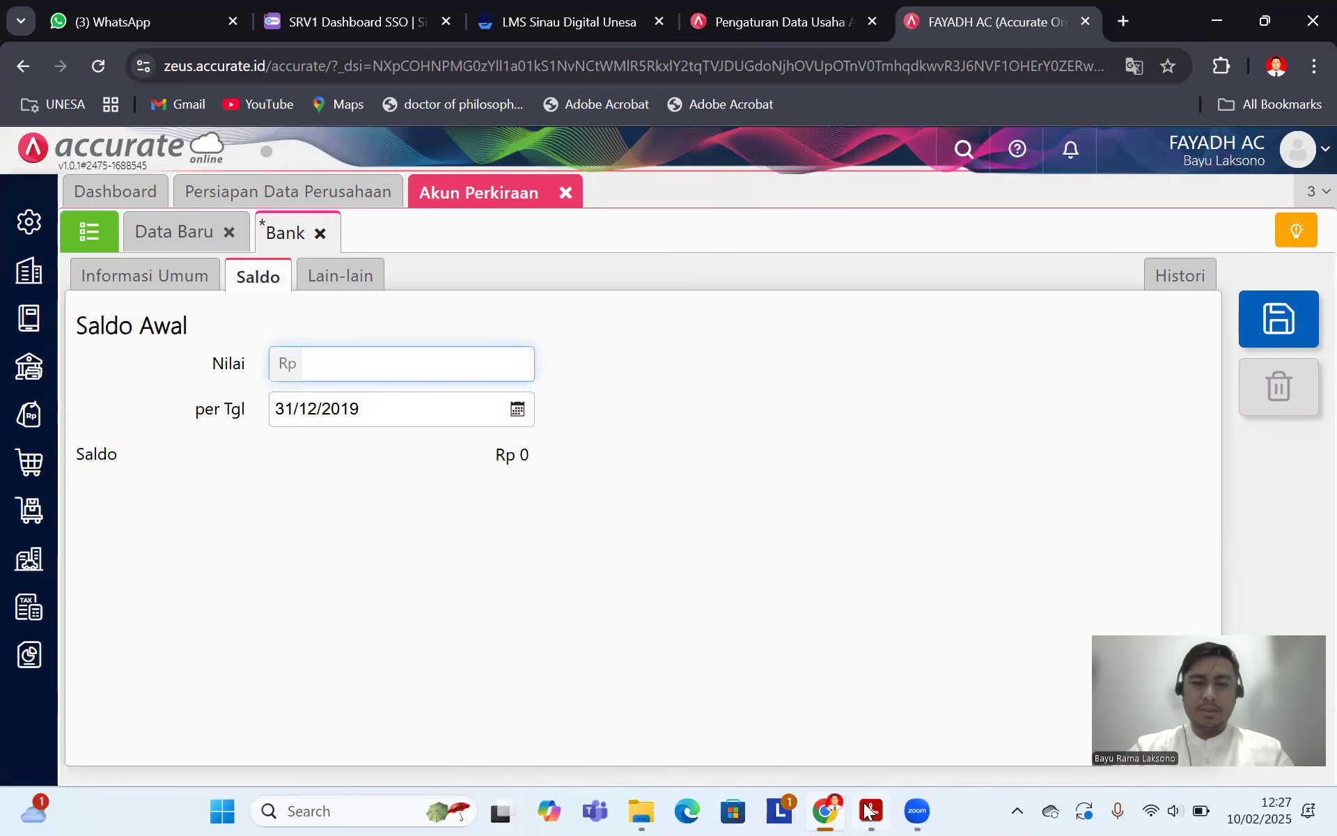
{"action": "left_click", "coordinate": [870, 810]}
{"action": "left_click", "coordinate": [826, 810]}
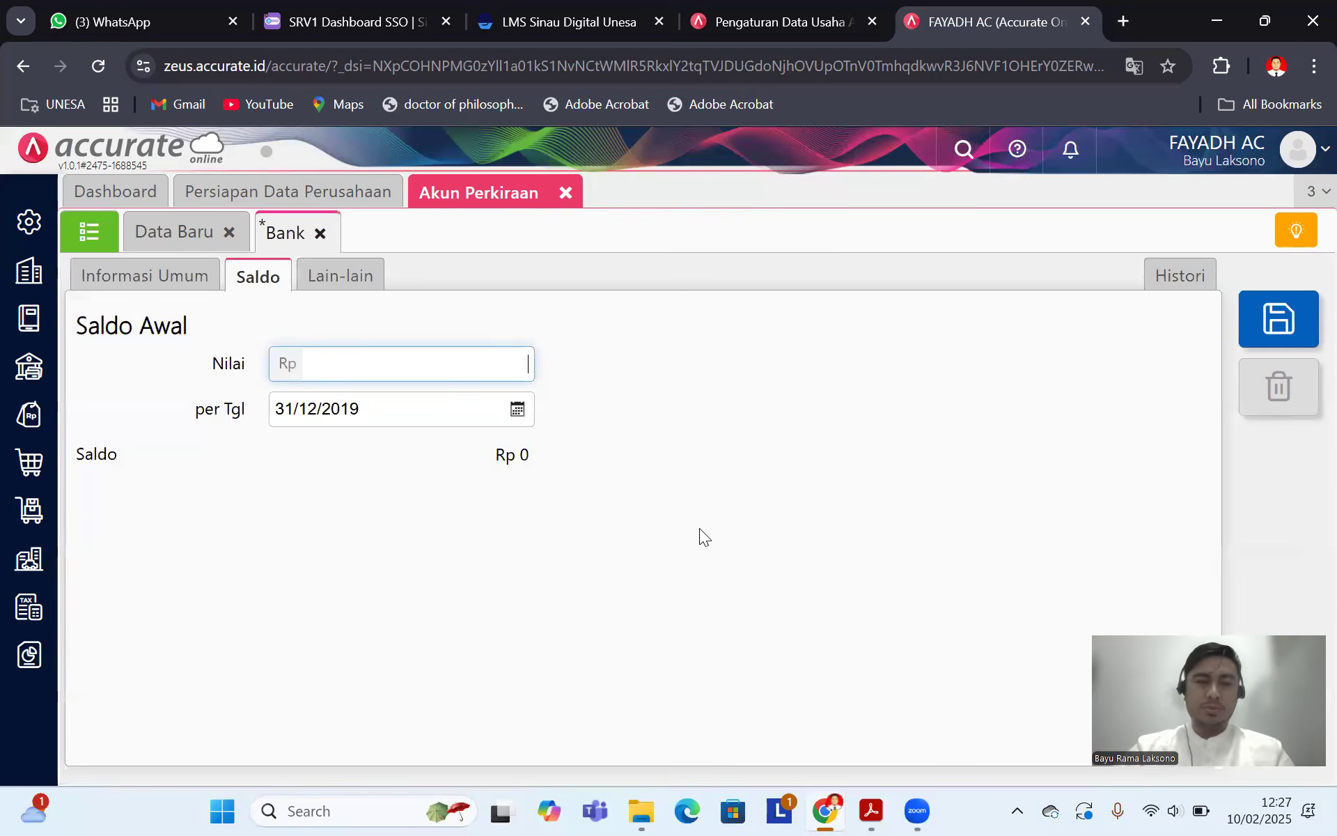
{"action": "type", "text": "70.000.000"}
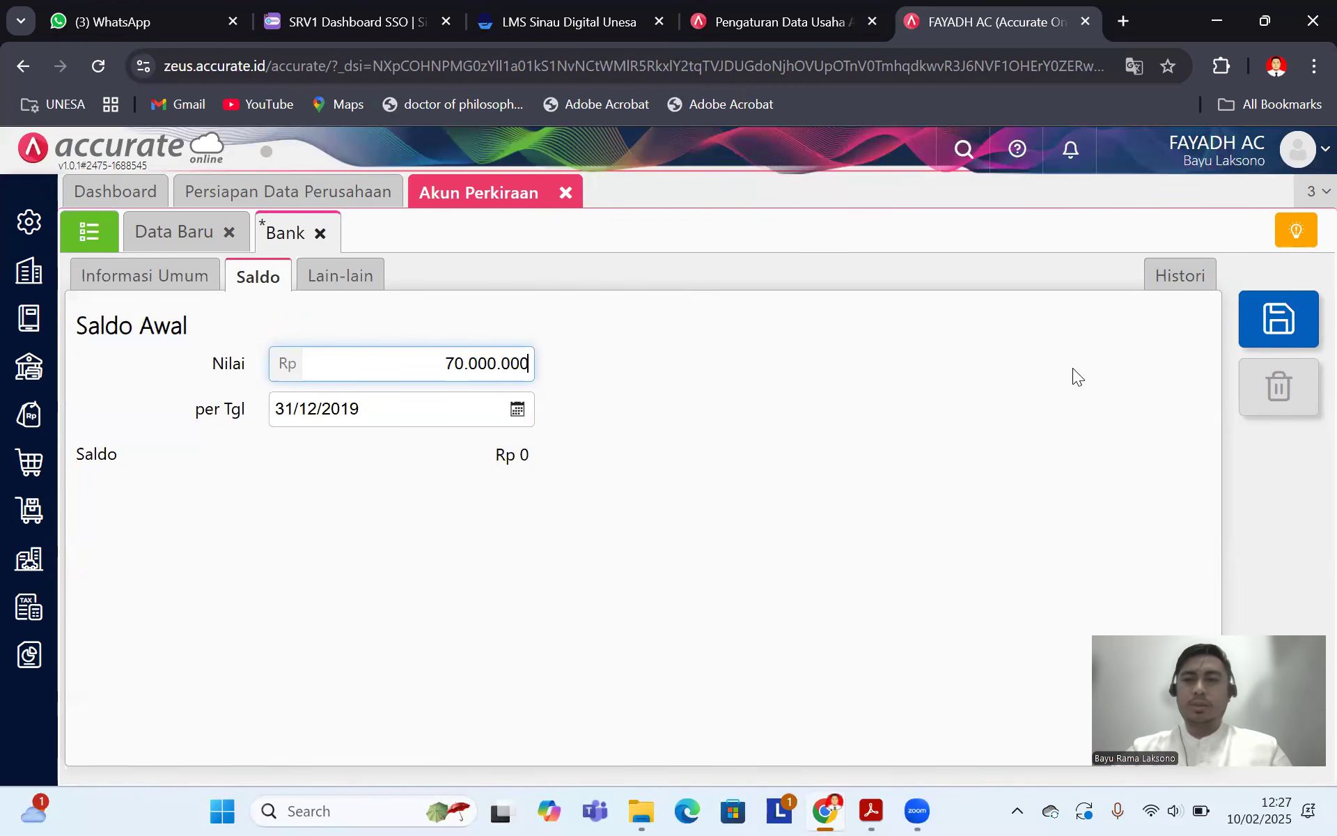
{"action": "left_click", "coordinate": [1278, 319]}
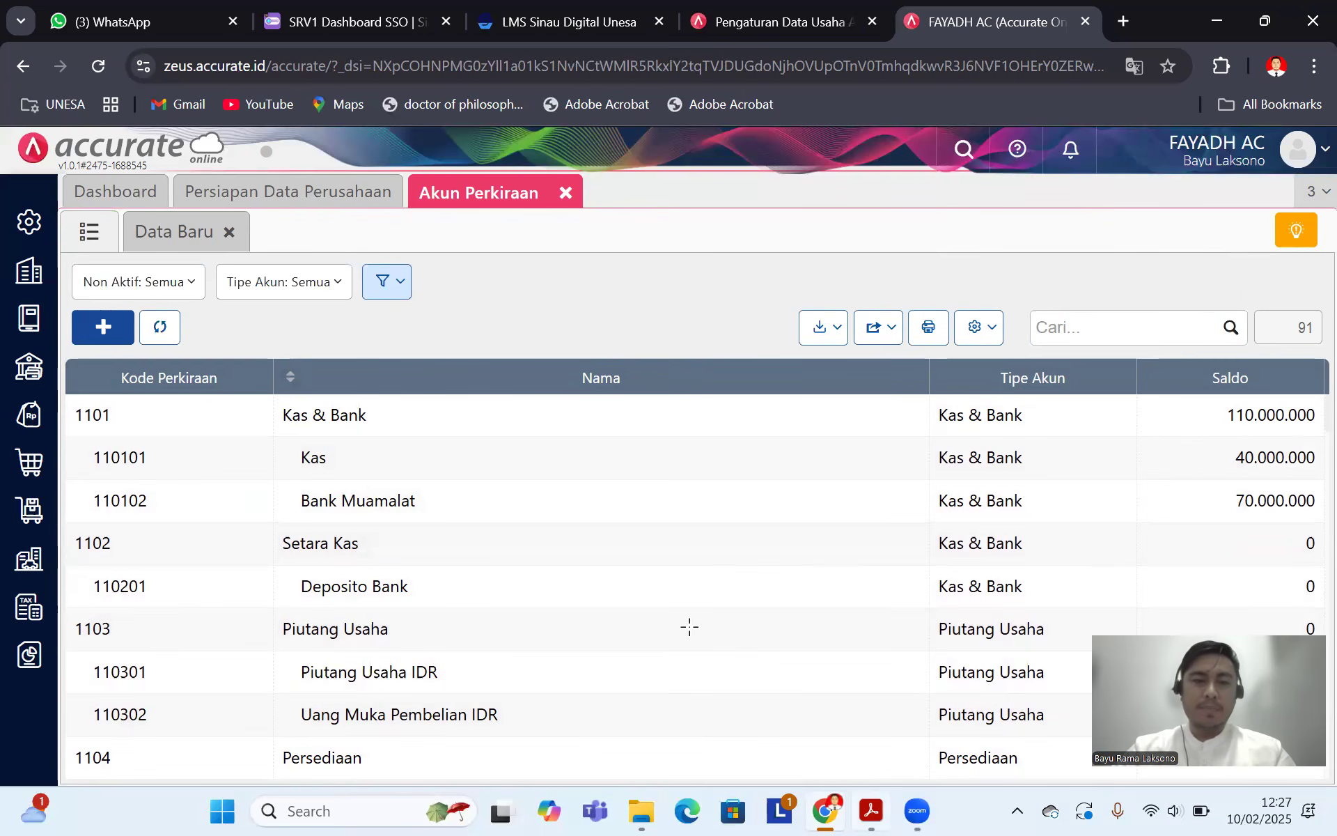
{"action": "key", "text": "alt+Tab"}
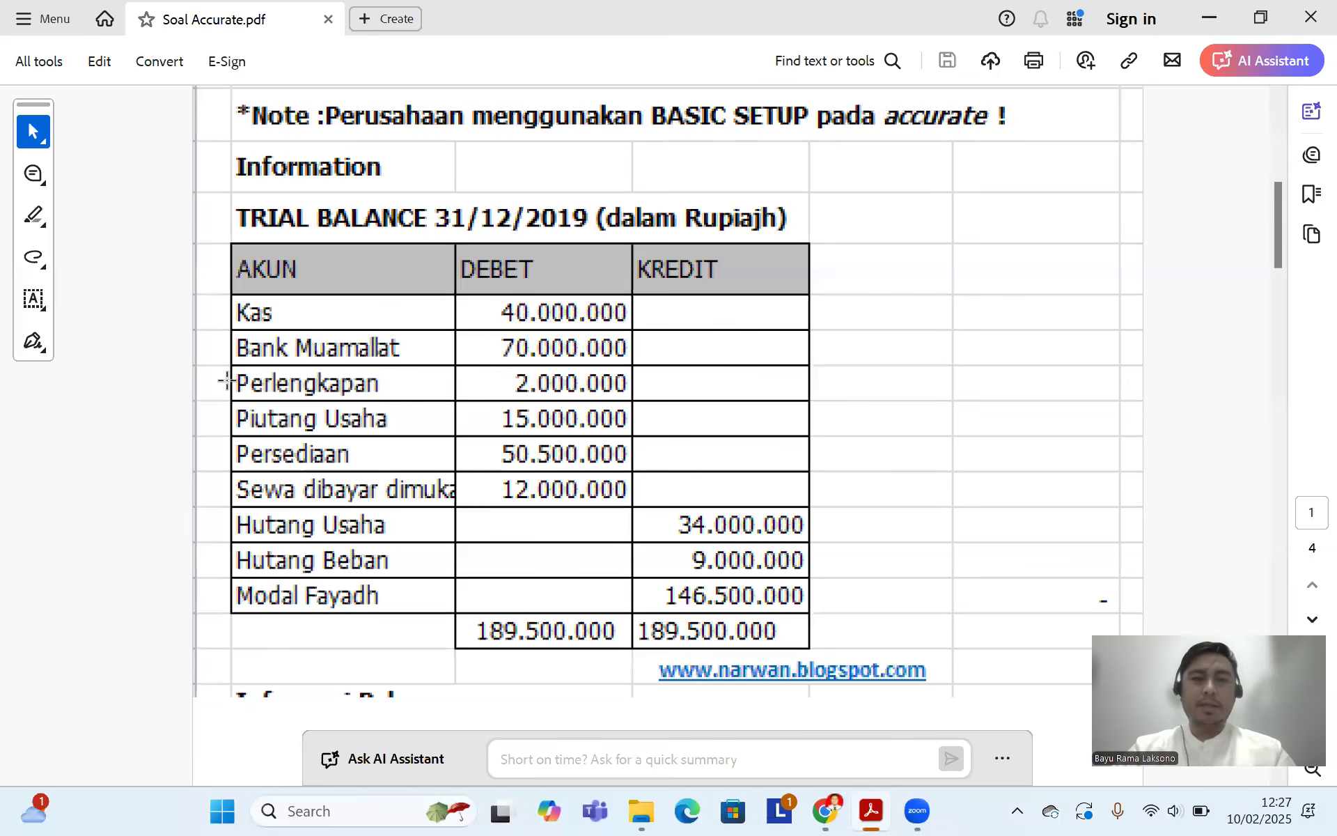
Step: Open the Perlengkapan Kantor account and rename it to Perlengkapan
{"action": "left_click", "coordinate": [827, 809]}
{"action": "scroll", "coordinate": [441, 412], "scroll_direction": "down", "scroll_amount": 4}
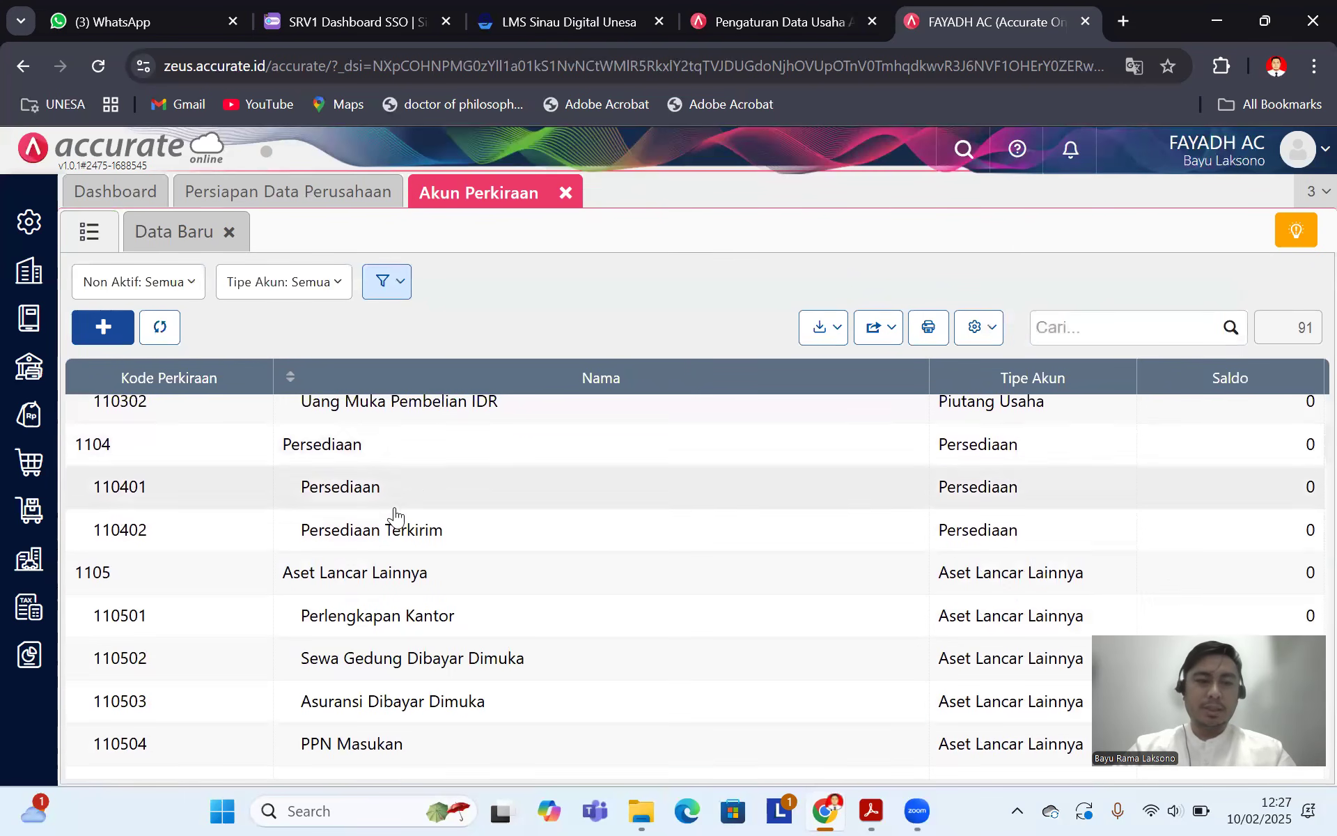
{"action": "scroll", "coordinate": [394, 515], "scroll_direction": "down", "scroll_amount": 6}
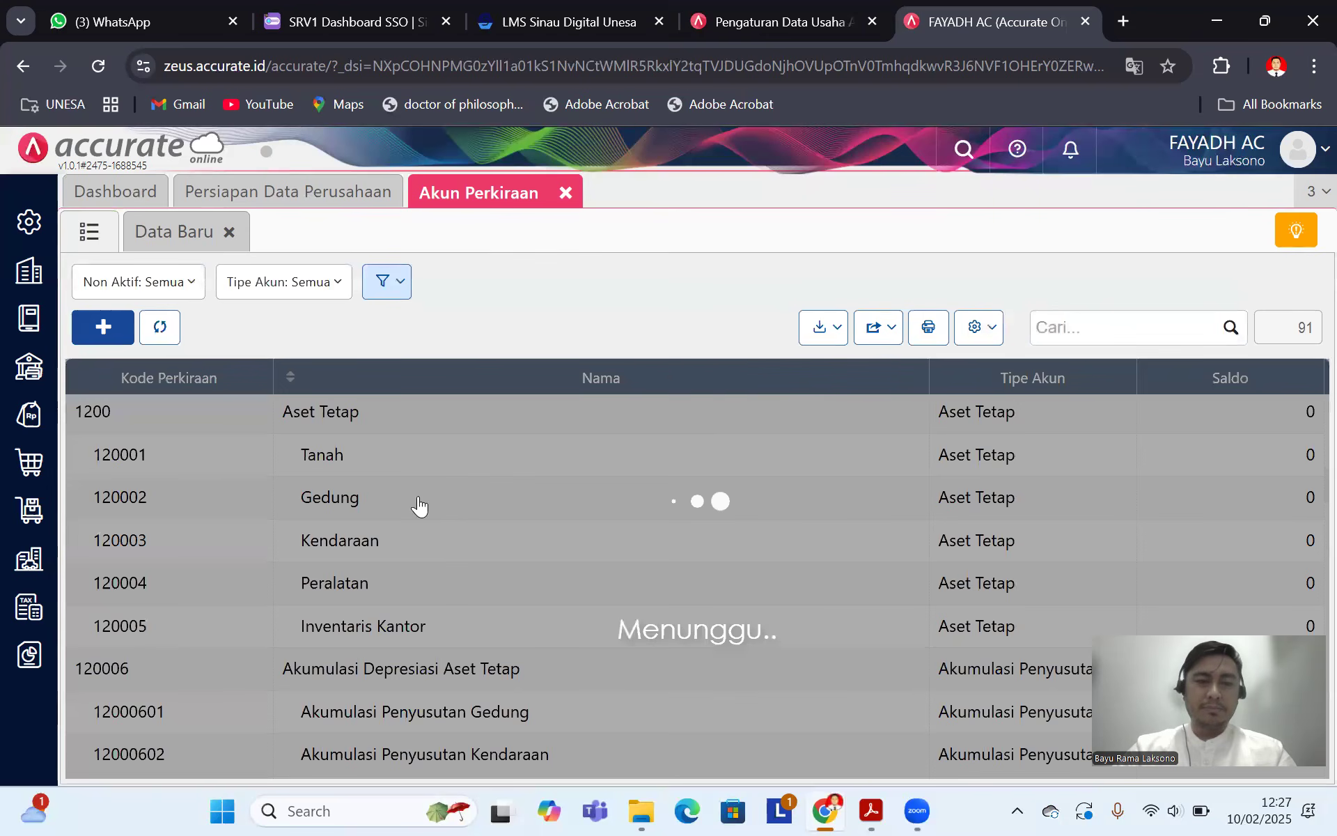
{"action": "scroll", "coordinate": [419, 506], "scroll_direction": "up", "scroll_amount": 5}
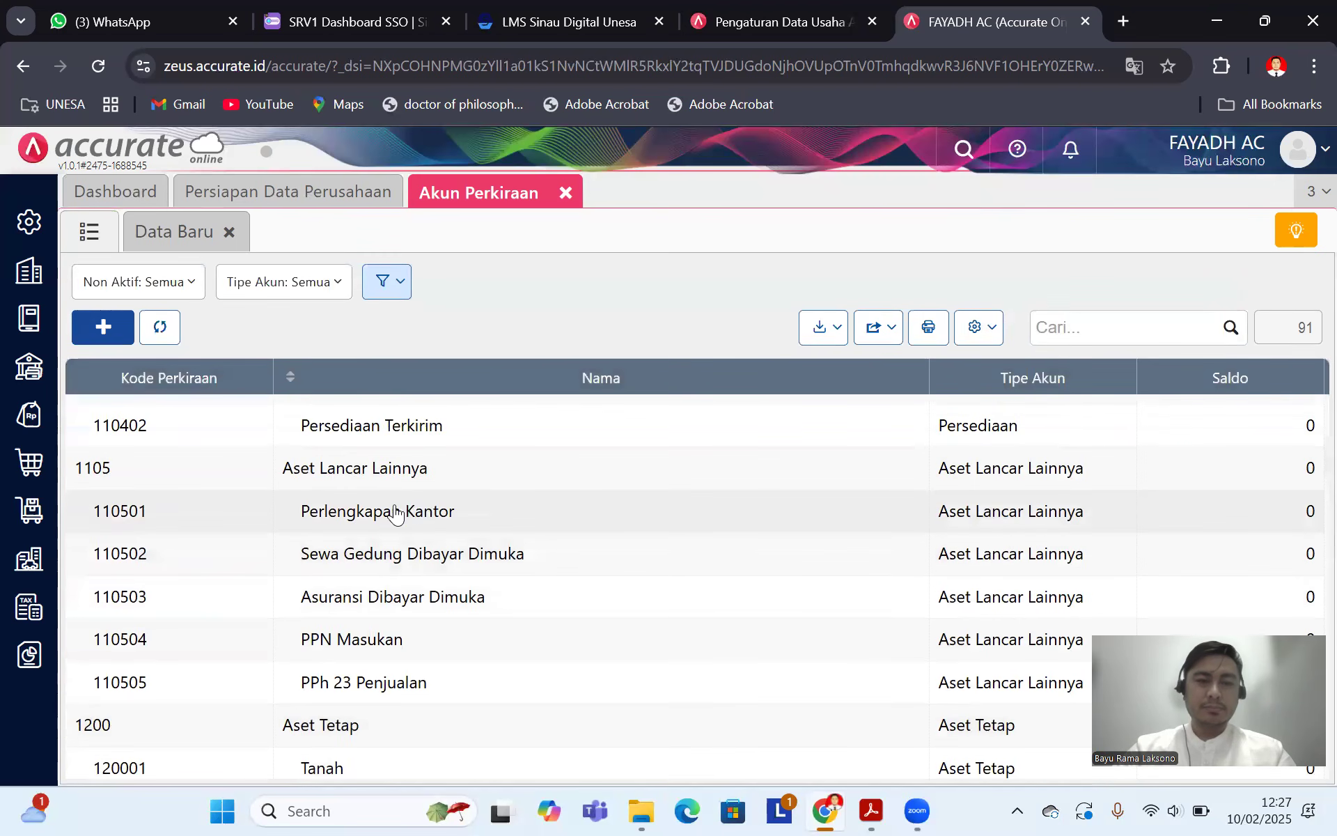
{"action": "left_click", "coordinate": [394, 513]}
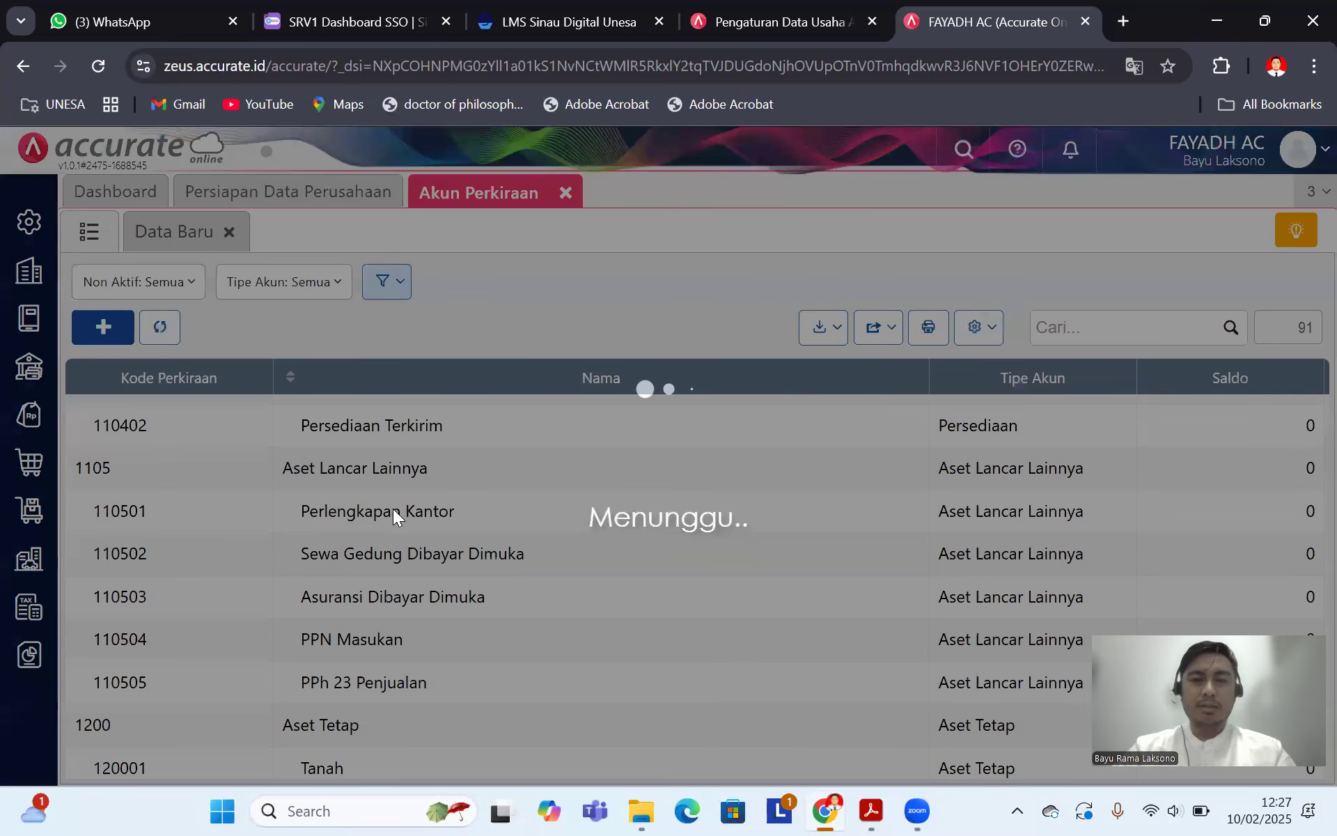
{"action": "key", "text": "BackSpace"}
{"action": "key", "text": "BackSpace"}
{"action": "key", "text": "BackSpace"}
{"action": "key", "text": "BackSpace"}
{"action": "key", "text": "BackSpace"}
{"action": "key", "text": "BackSpace"}
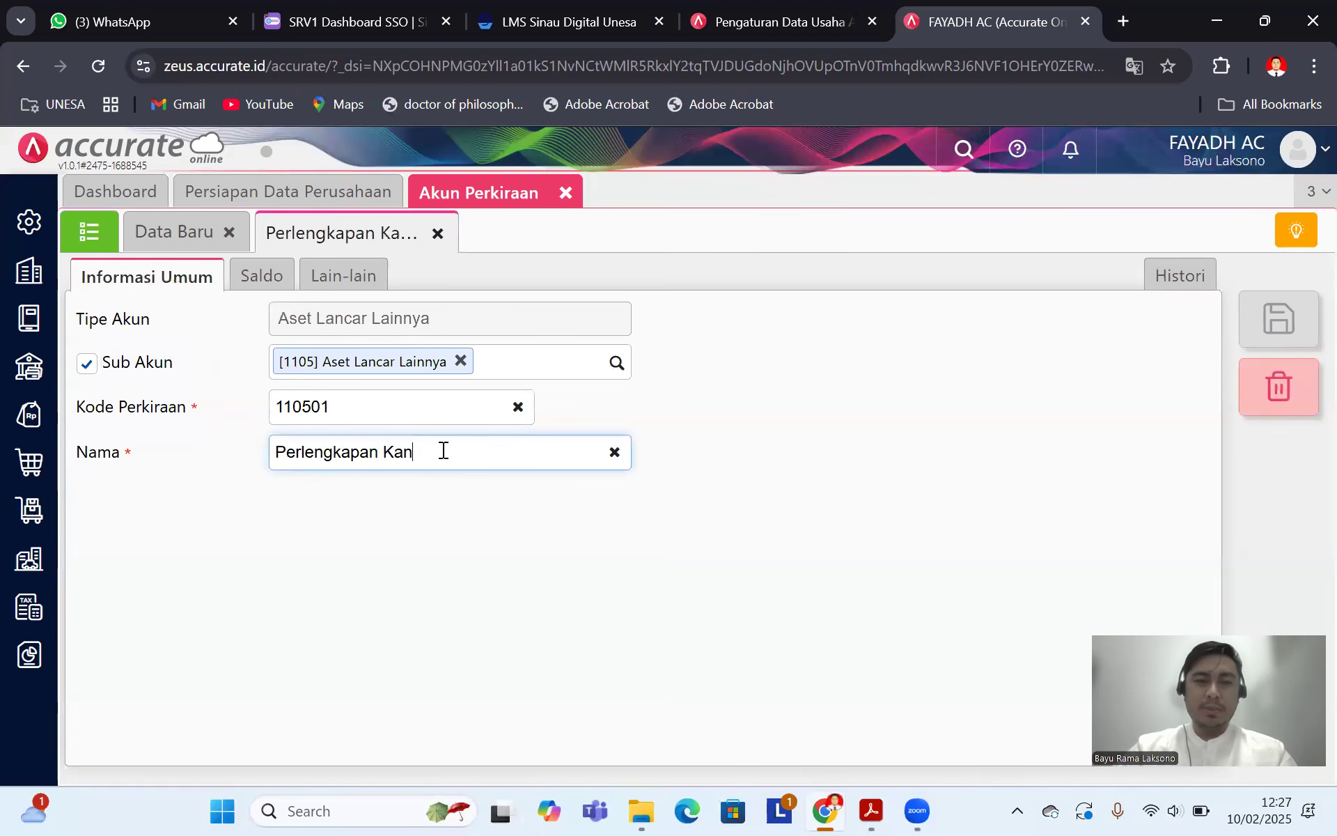
Step: Give account 110501 a 2.000.000 opening balance dated 31/12/2019 and save it
{"action": "left_click", "coordinate": [289, 286]}
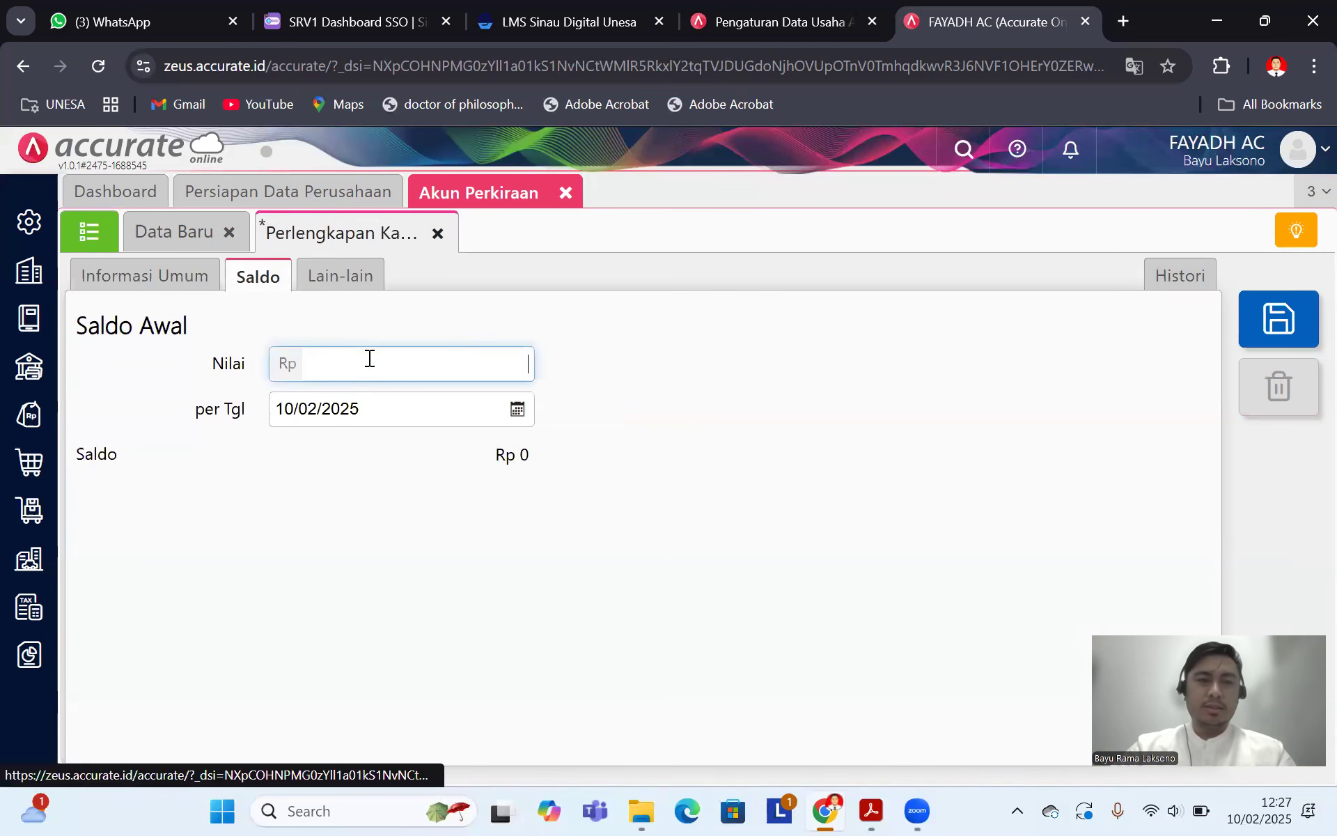
{"action": "left_click", "coordinate": [369, 410]}
{"action": "type", "text": "3"}
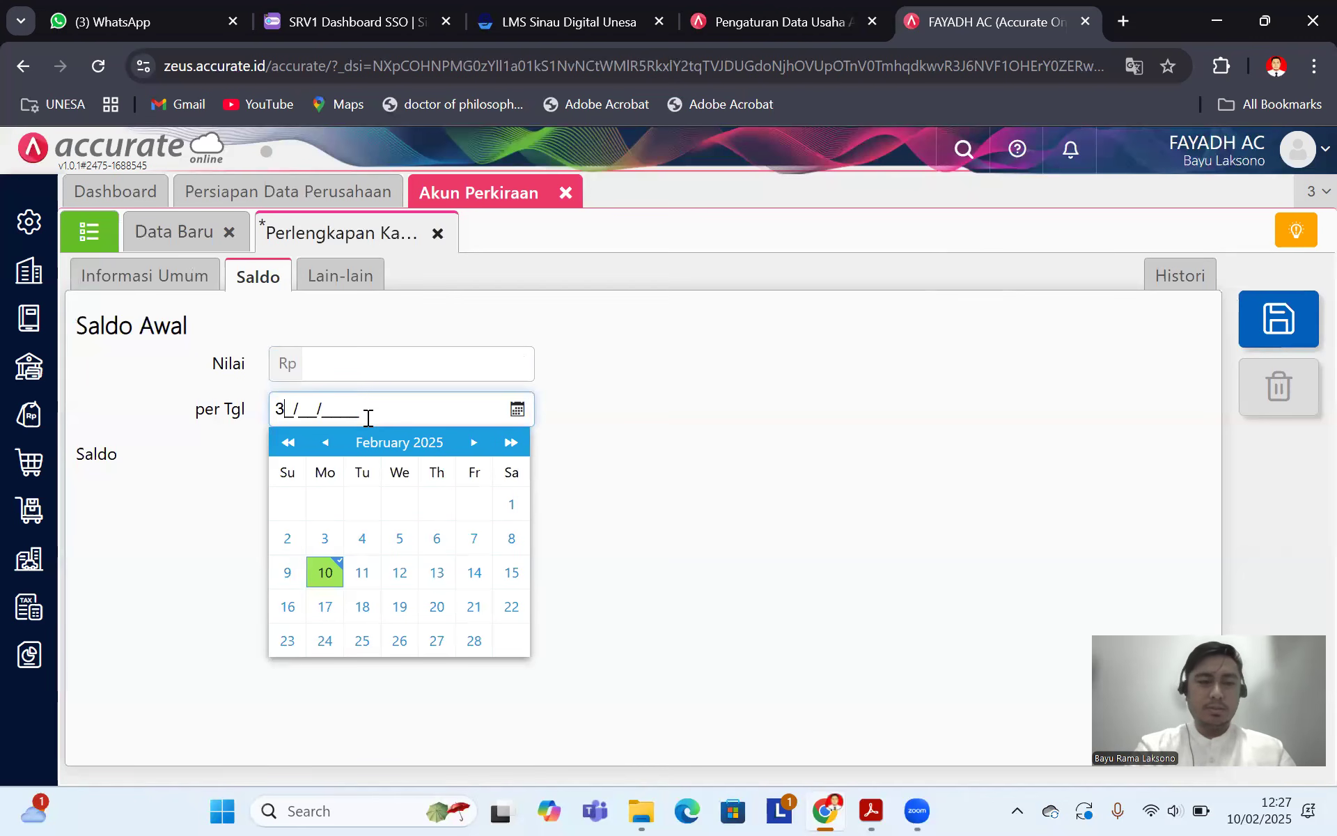
{"action": "type", "text": "1/12/2019"}
{"action": "left_click", "coordinate": [346, 365]}
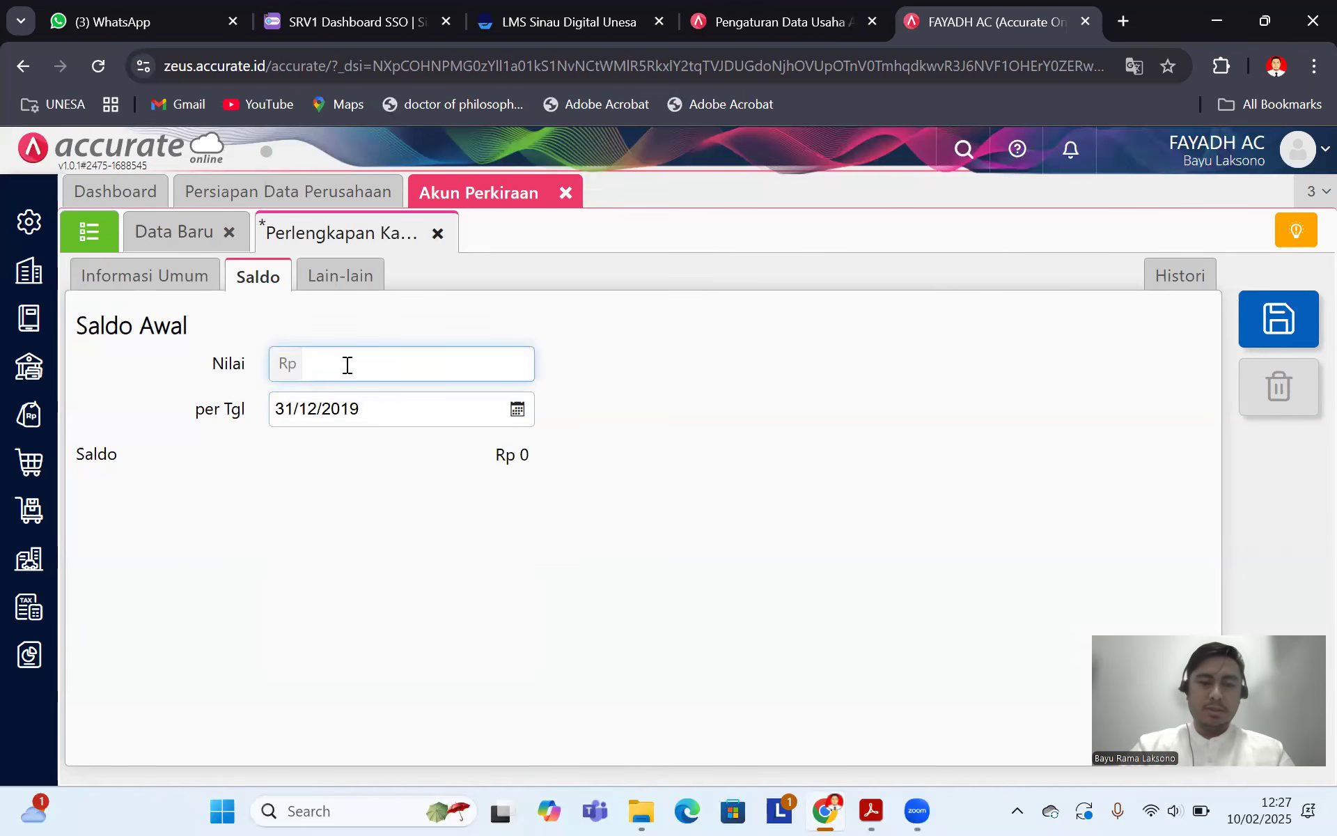
{"action": "type", "text": "2.000.000"}
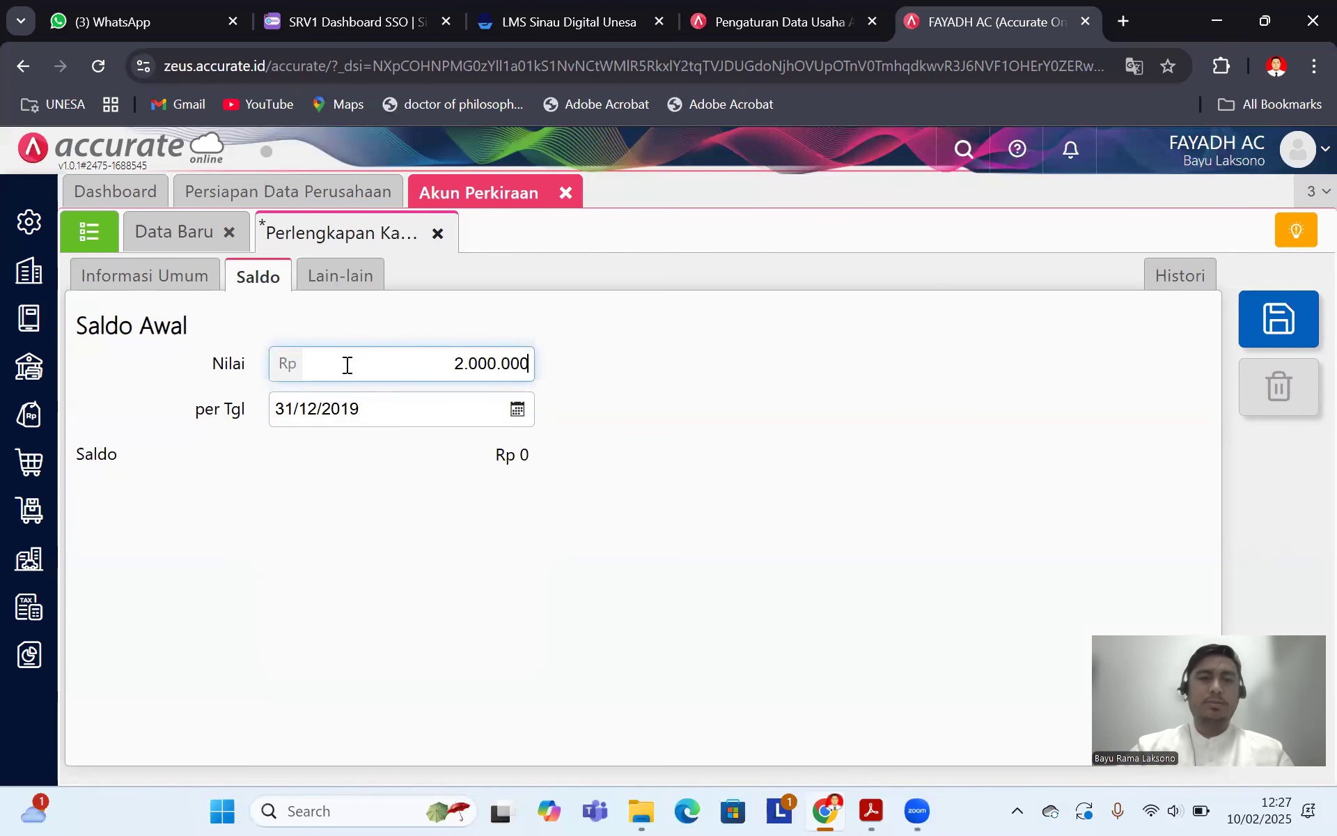
{"action": "left_click", "coordinate": [678, 470]}
{"action": "left_click", "coordinate": [1279, 319]}
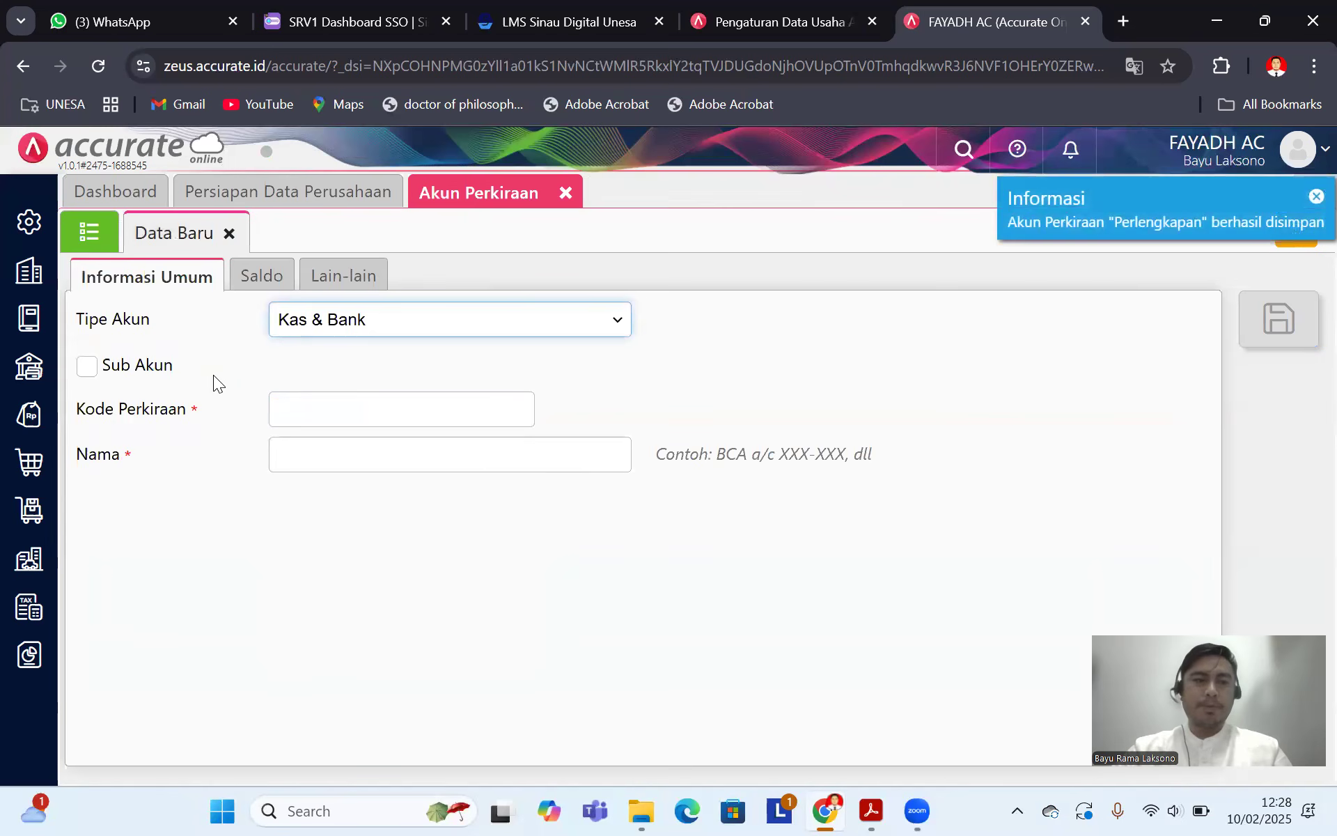
{"action": "left_click", "coordinate": [89, 232]}
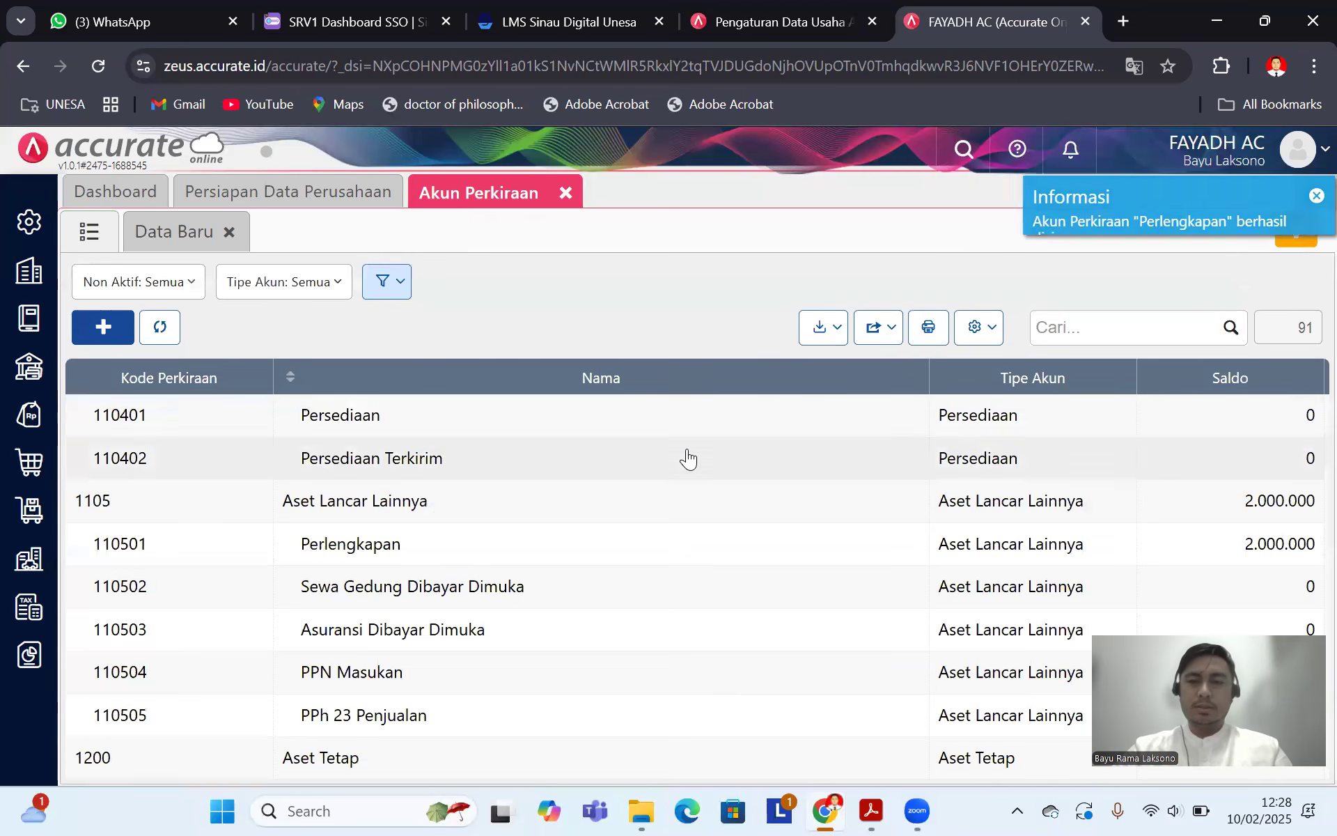
Step: After checking balances in the exercise PDF, open account 110301 Piutang Usaha IDR
{"action": "scroll", "coordinate": [688, 472], "scroll_direction": "down", "scroll_amount": 1}
{"action": "scroll", "coordinate": [689, 472], "scroll_direction": "up", "scroll_amount": 5}
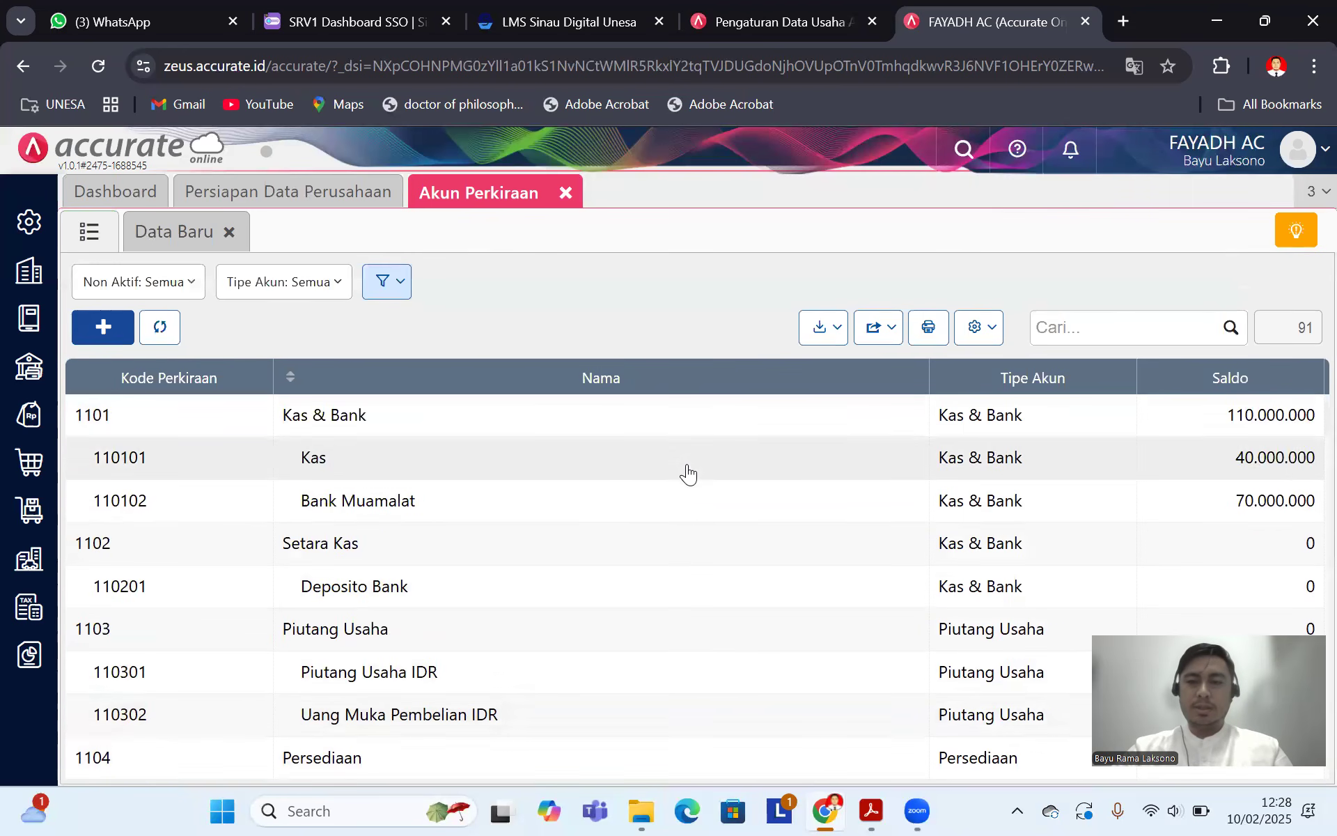
{"action": "left_click", "coordinate": [879, 810]}
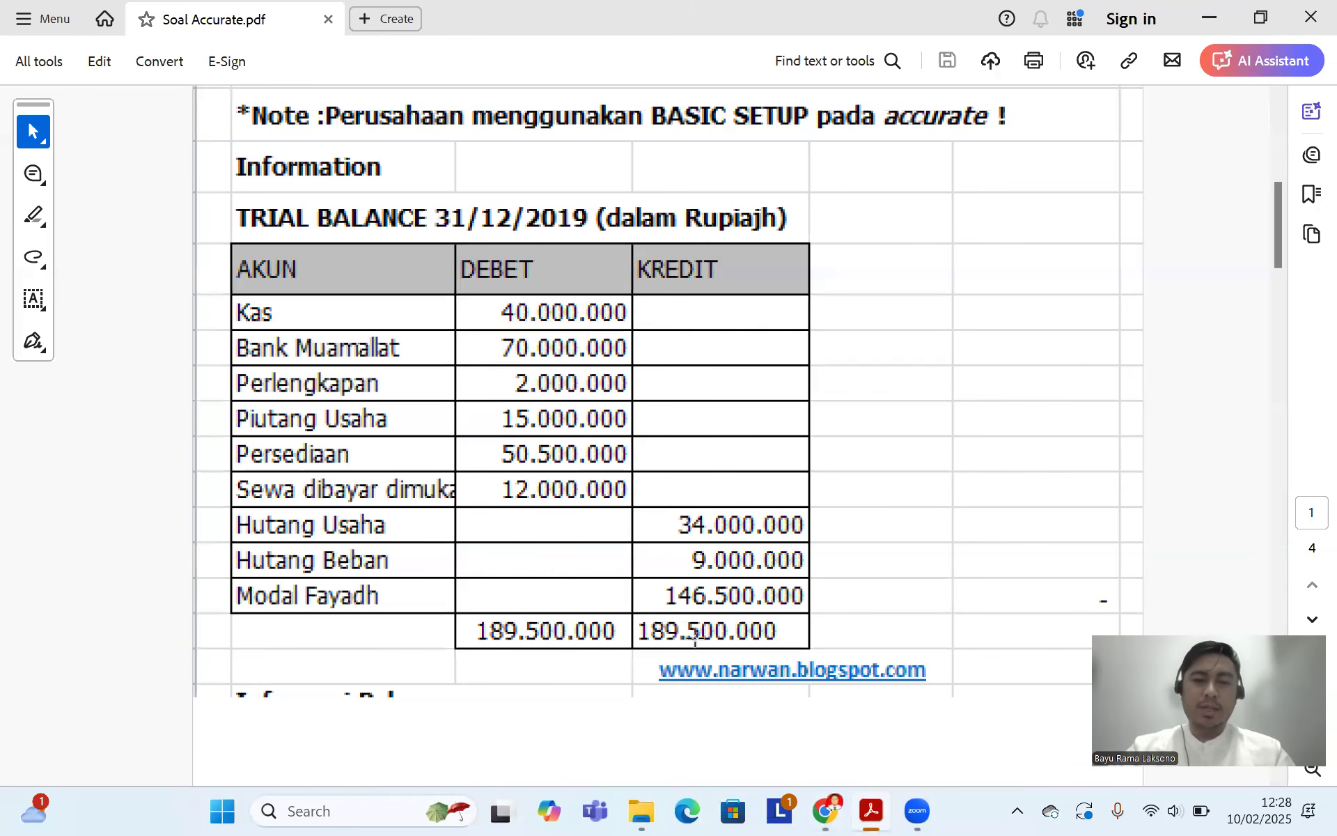
{"action": "left_click", "coordinate": [827, 810]}
{"action": "scroll", "coordinate": [524, 481], "scroll_direction": "down", "scroll_amount": 5}
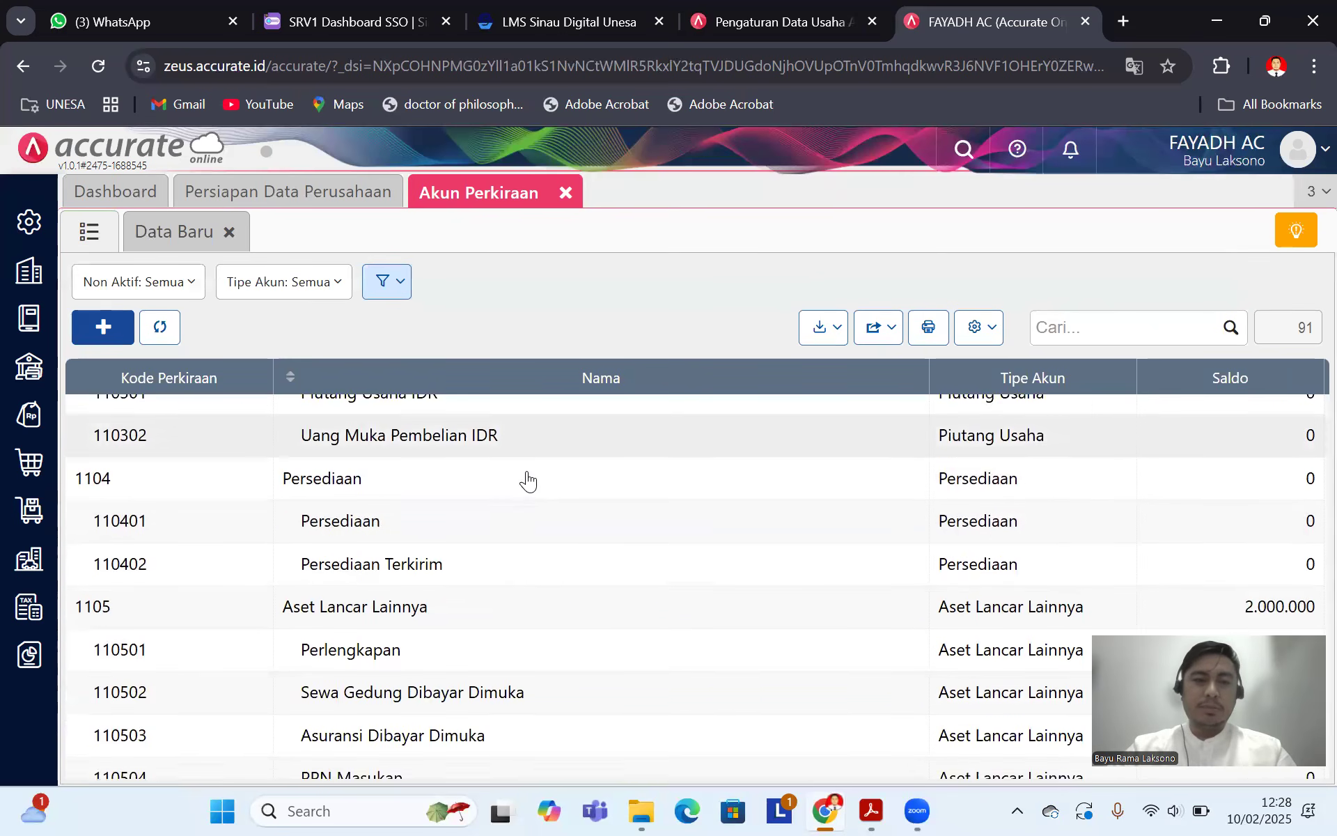
{"action": "scroll", "coordinate": [519, 500], "scroll_direction": "down", "scroll_amount": 3}
{"action": "scroll", "coordinate": [435, 568], "scroll_direction": "down", "scroll_amount": 5}
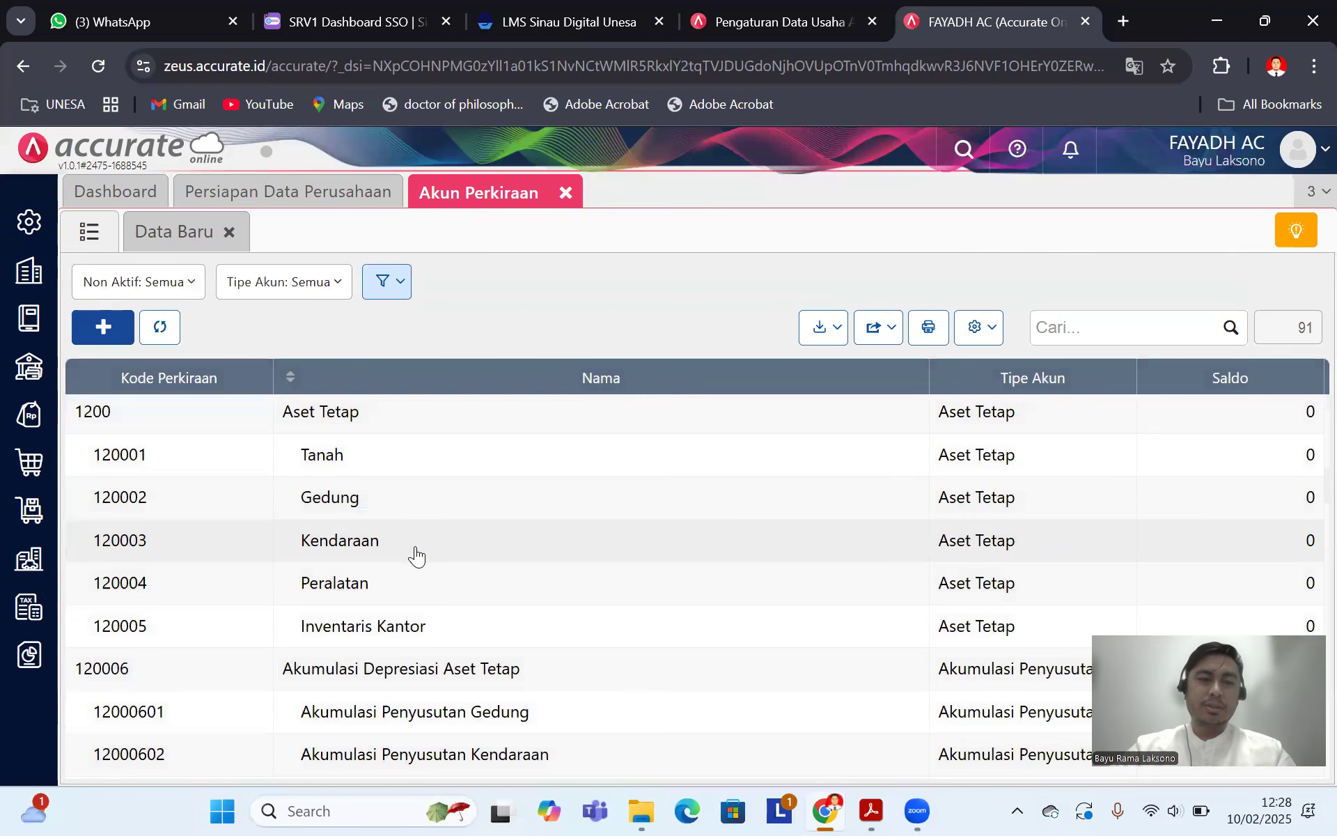
{"action": "scroll", "coordinate": [416, 554], "scroll_direction": "up", "scroll_amount": 5}
{"action": "scroll", "coordinate": [417, 555], "scroll_direction": "up", "scroll_amount": 2}
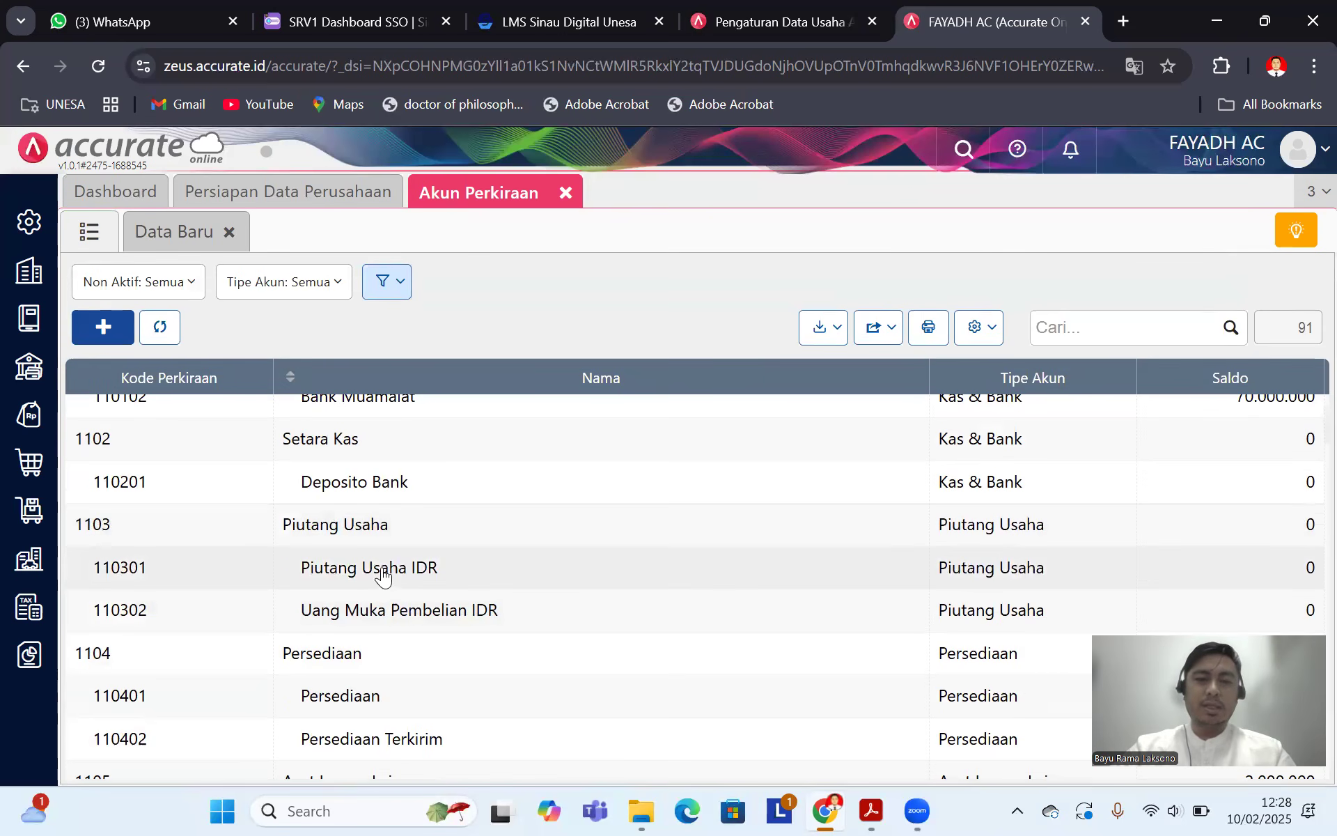
{"action": "left_click", "coordinate": [383, 574]}
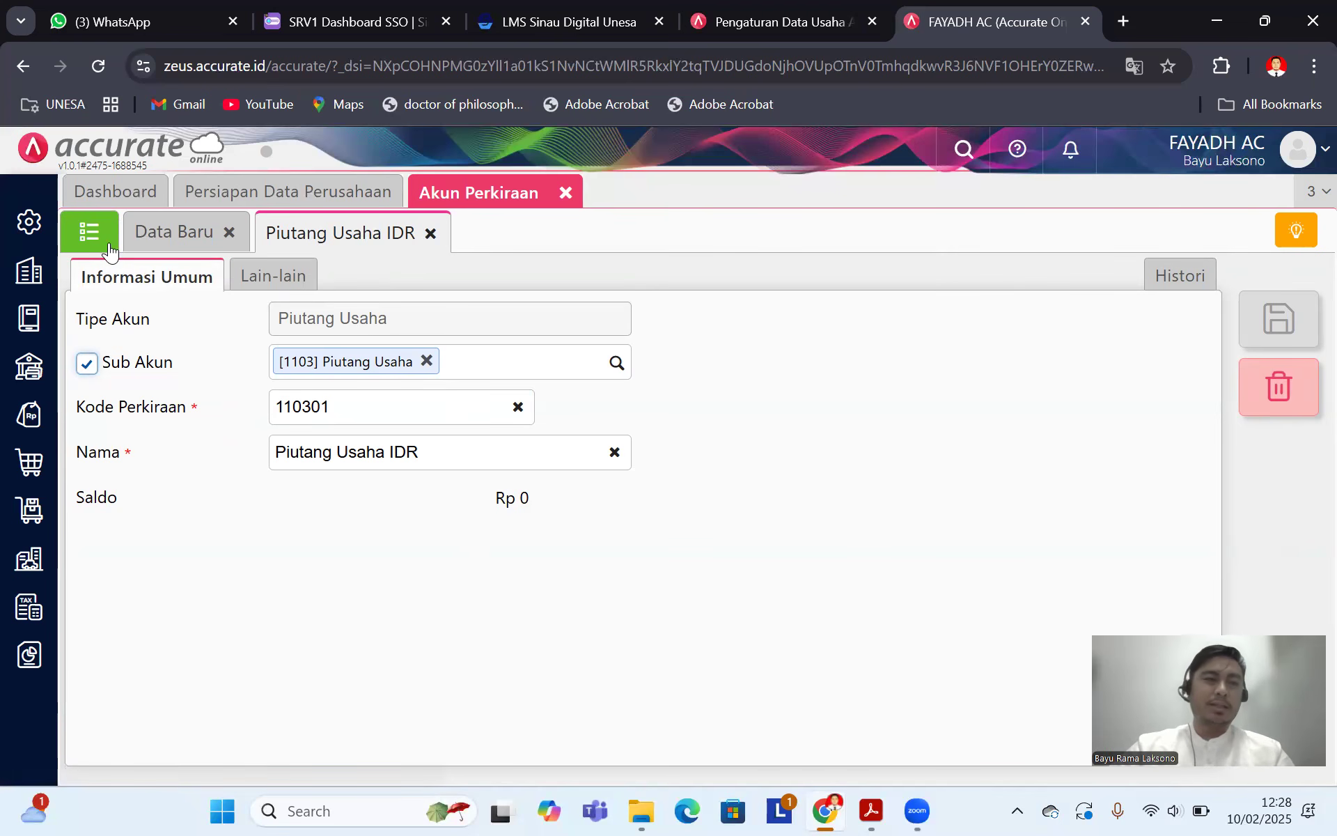
{"action": "left_click", "coordinate": [870, 810]}
Step: Scroll the exercise PDF to the Informasi Pelanggan receivables table totalling 15.000.000
{"action": "scroll", "coordinate": [488, 406], "scroll_direction": "down", "scroll_amount": 5}
{"action": "scroll", "coordinate": [474, 400], "scroll_direction": "down", "scroll_amount": 6}
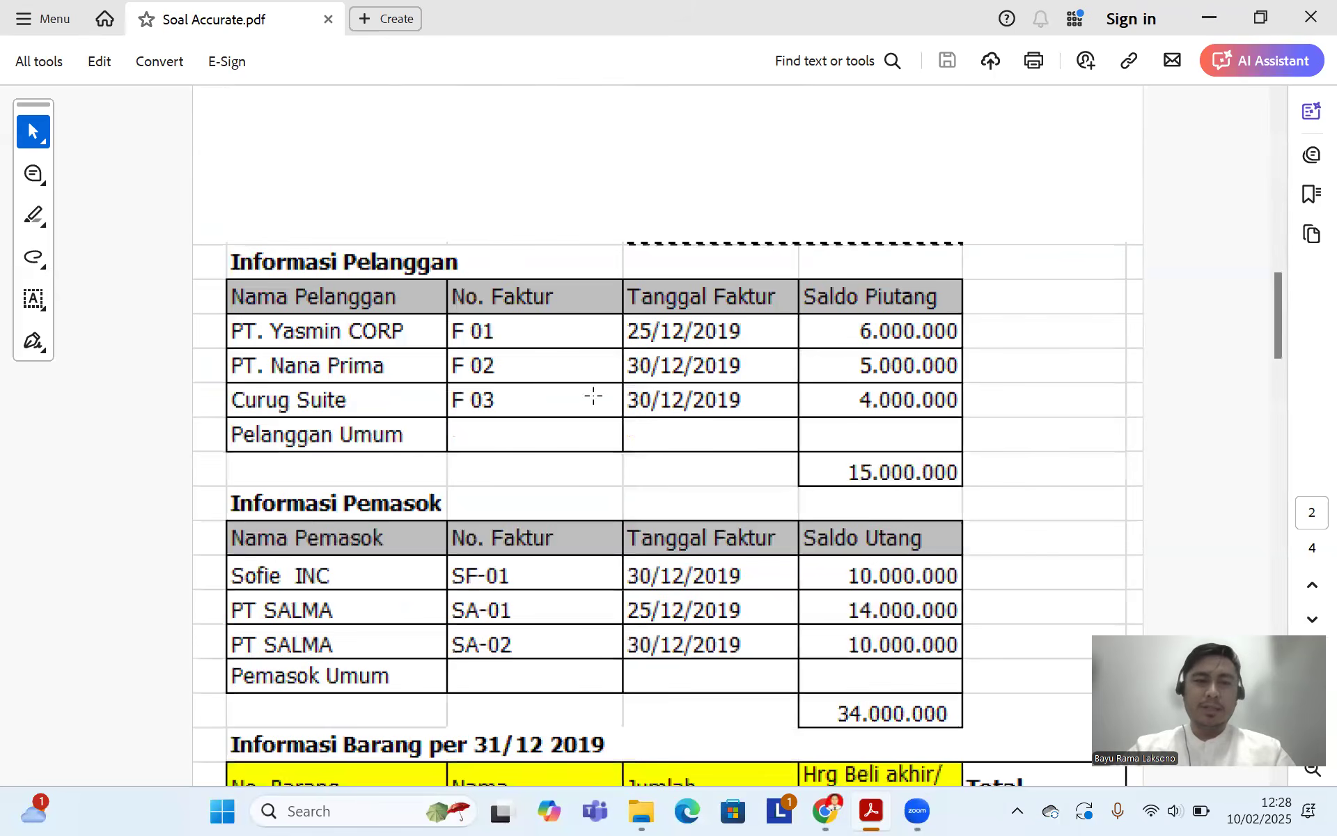
{"action": "scroll", "coordinate": [593, 396], "scroll_direction": "down", "scroll_amount": 1}
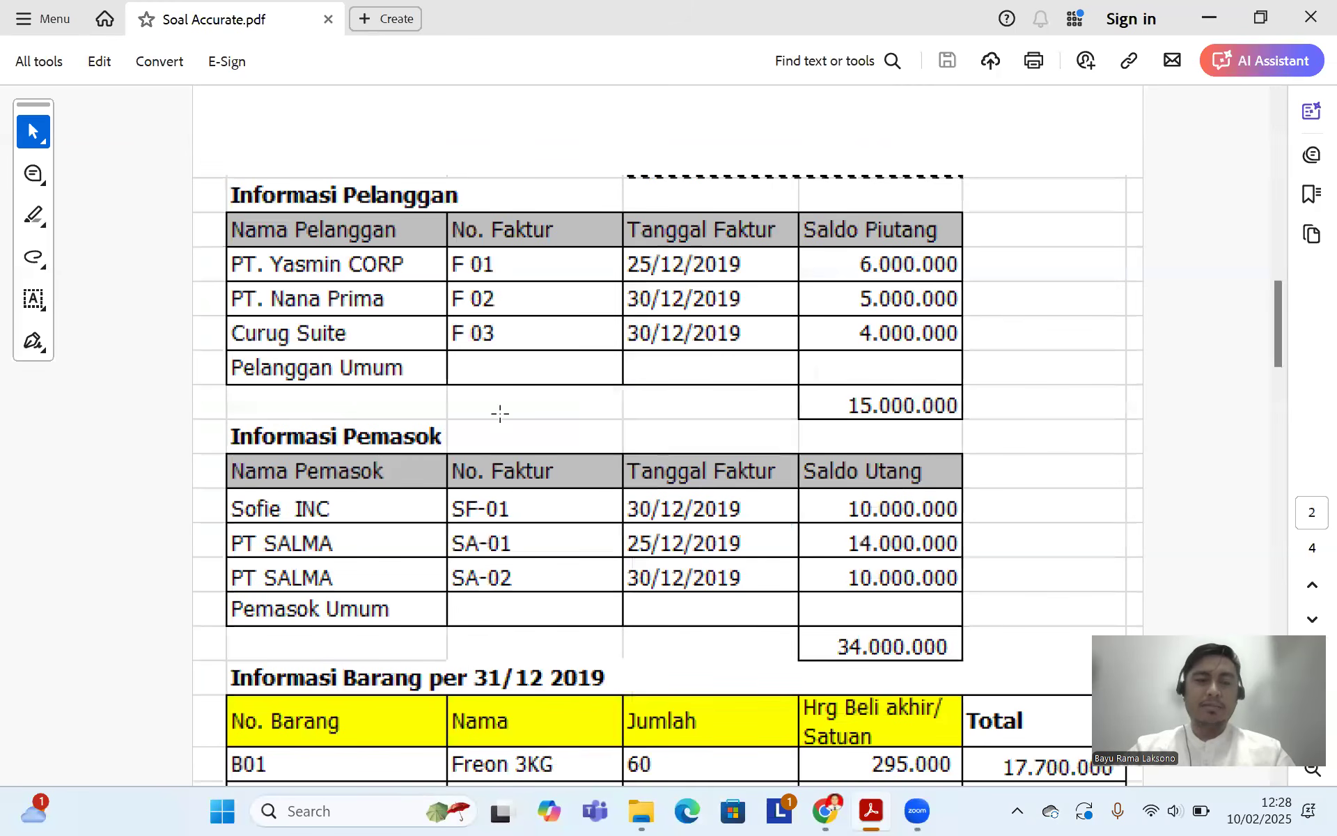
{"action": "scroll", "coordinate": [853, 382], "scroll_direction": "up", "scroll_amount": 2}
{"action": "scroll", "coordinate": [539, 375], "scroll_direction": "down", "scroll_amount": 1}
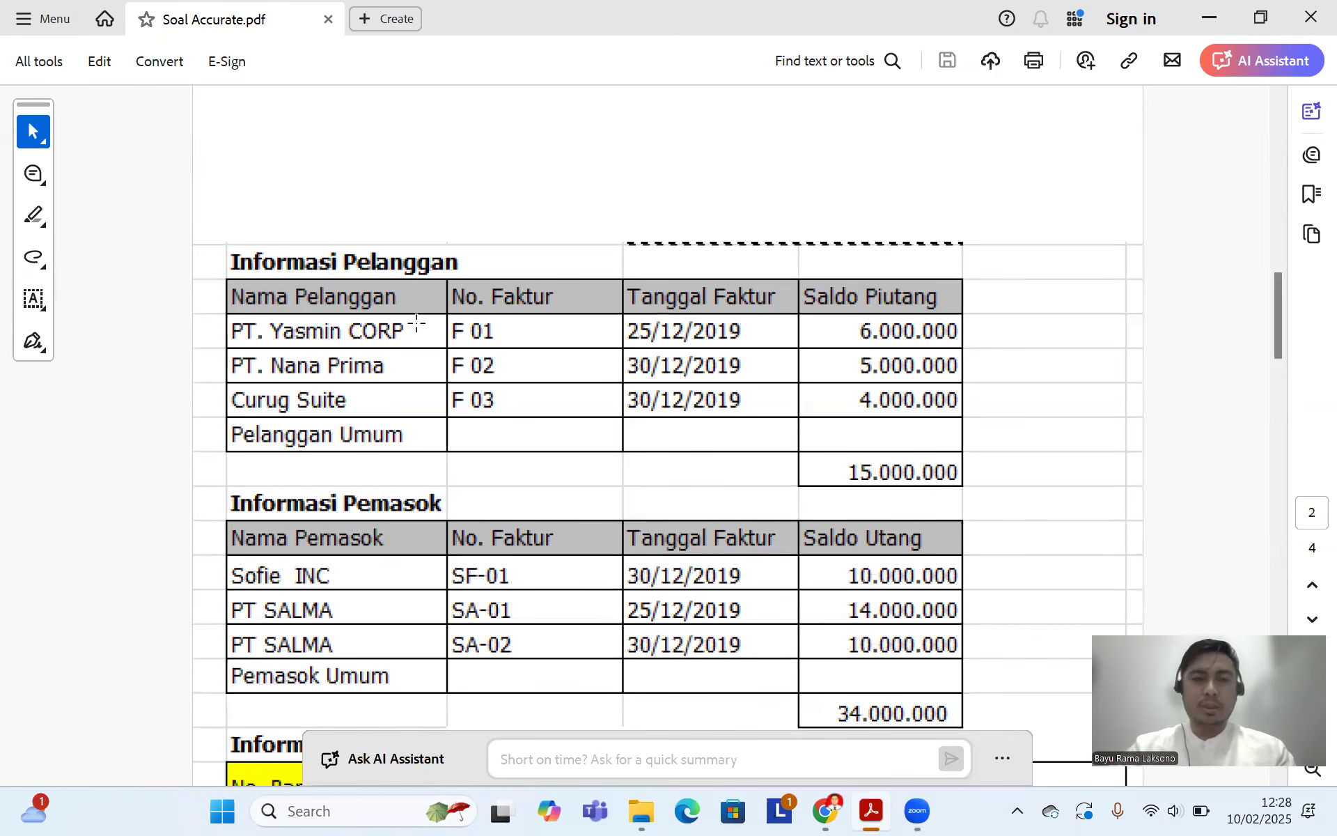
Step: Open a blank new-customer form from the Penjualan module's Pelanggan tile, then check the exercise PDF
{"action": "left_click", "coordinate": [826, 811]}
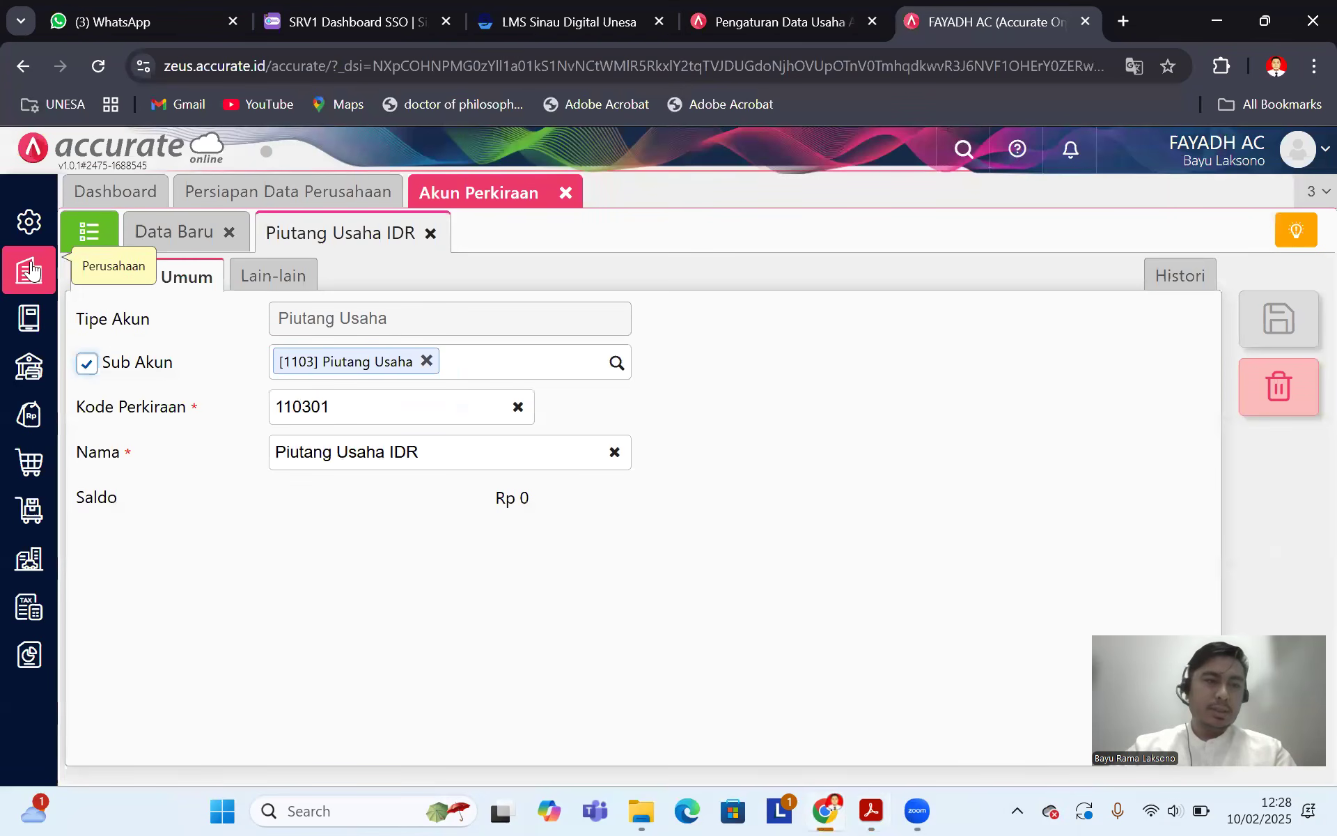
{"action": "left_click", "coordinate": [30, 422]}
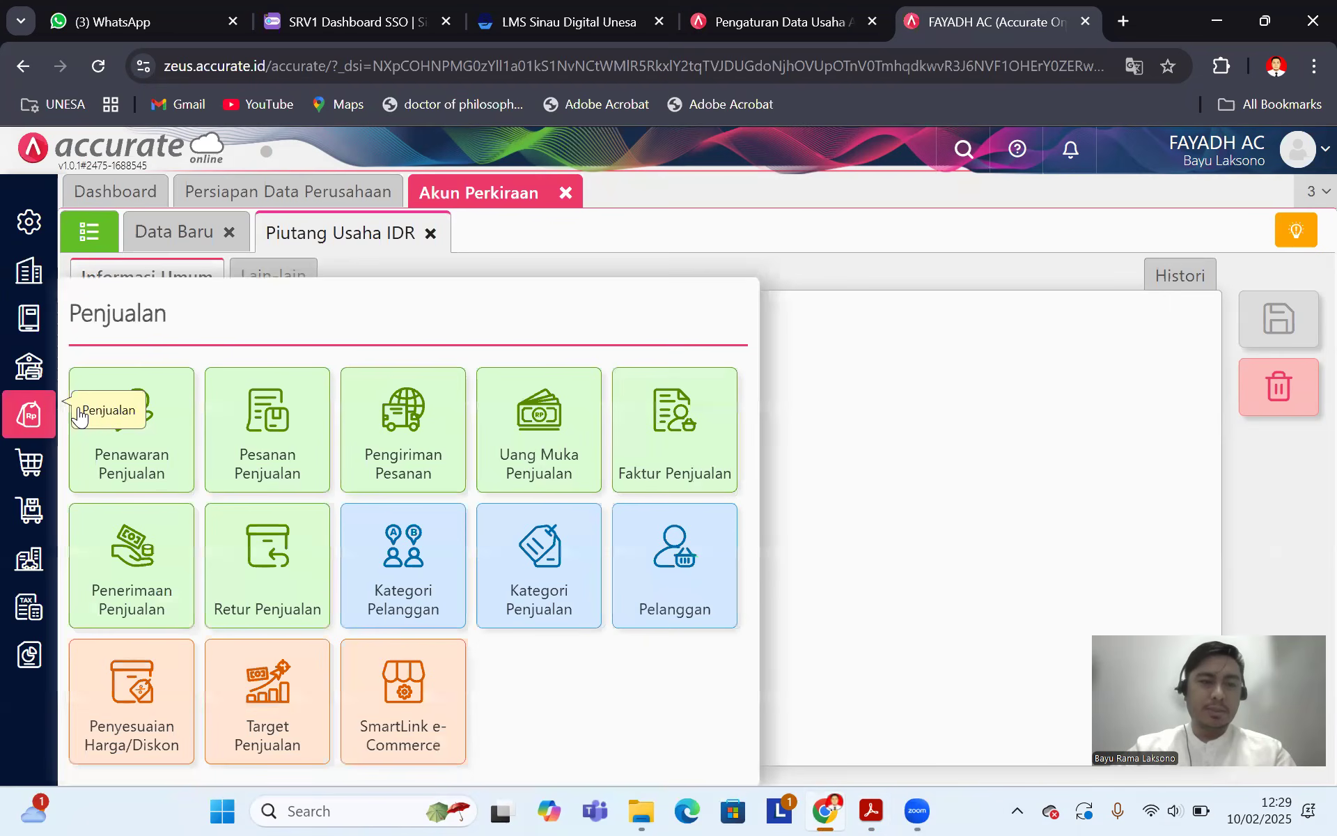
{"action": "left_click", "coordinate": [681, 560]}
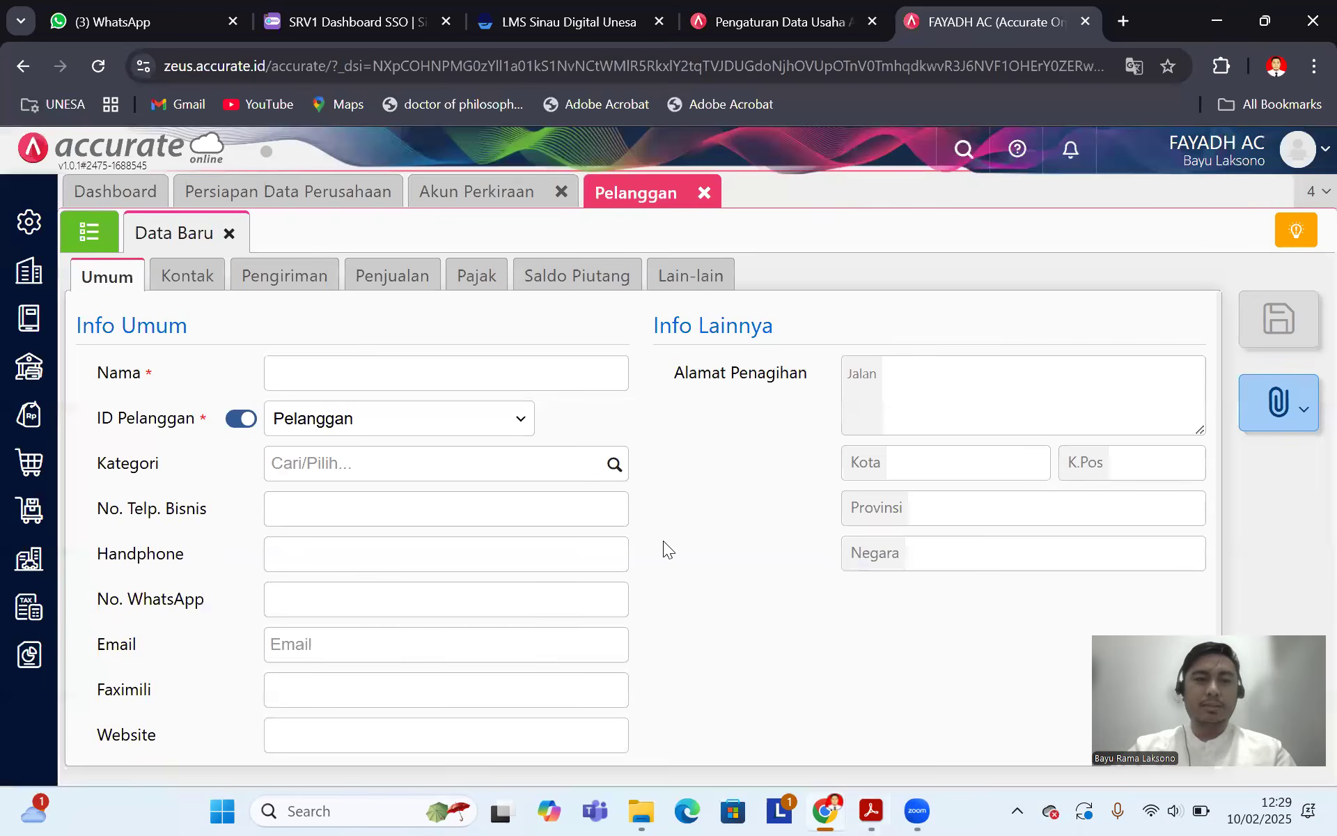
{"action": "left_click", "coordinate": [872, 809]}
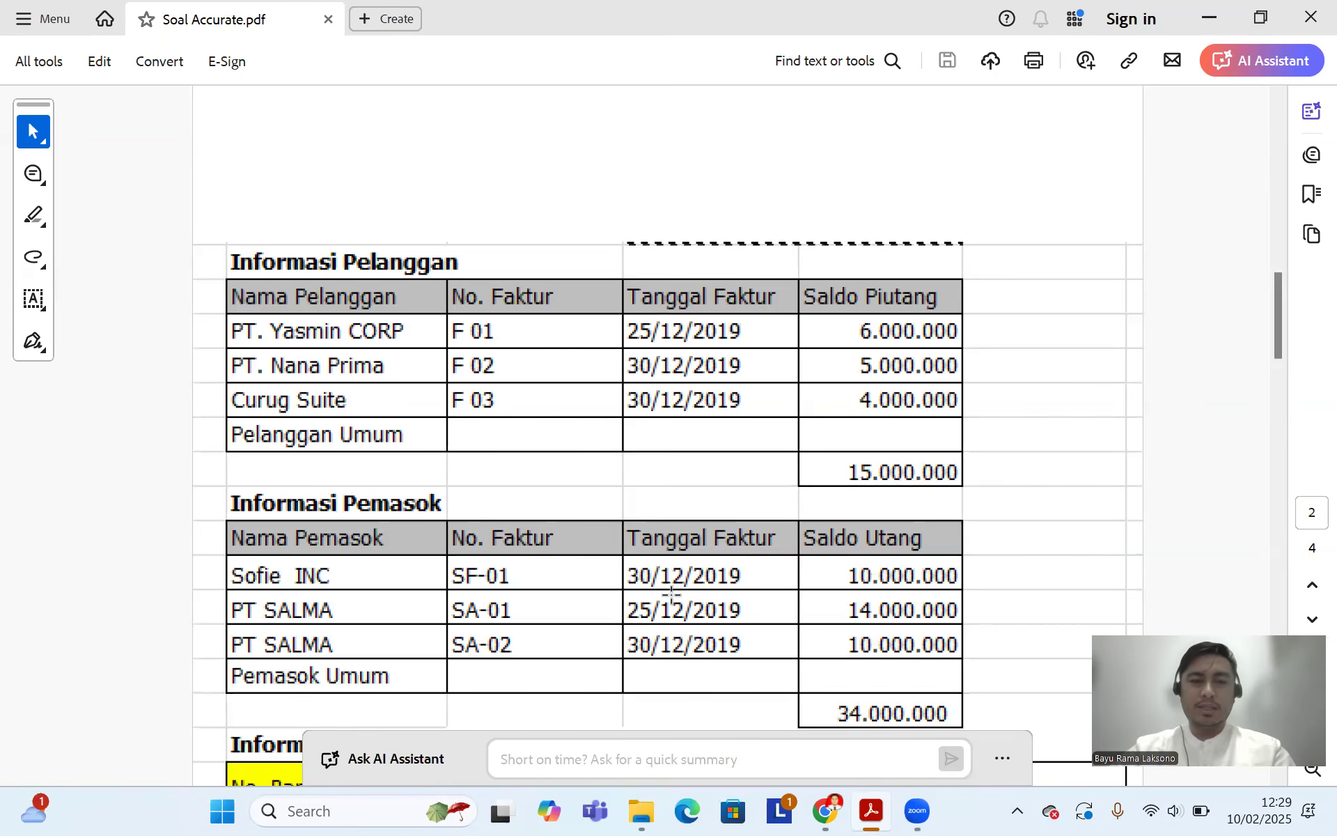
Step: Enter customer name 'PT Yasmin Corp' and, with auto-numbering off, customer ID C01
{"action": "left_click", "coordinate": [824, 810]}
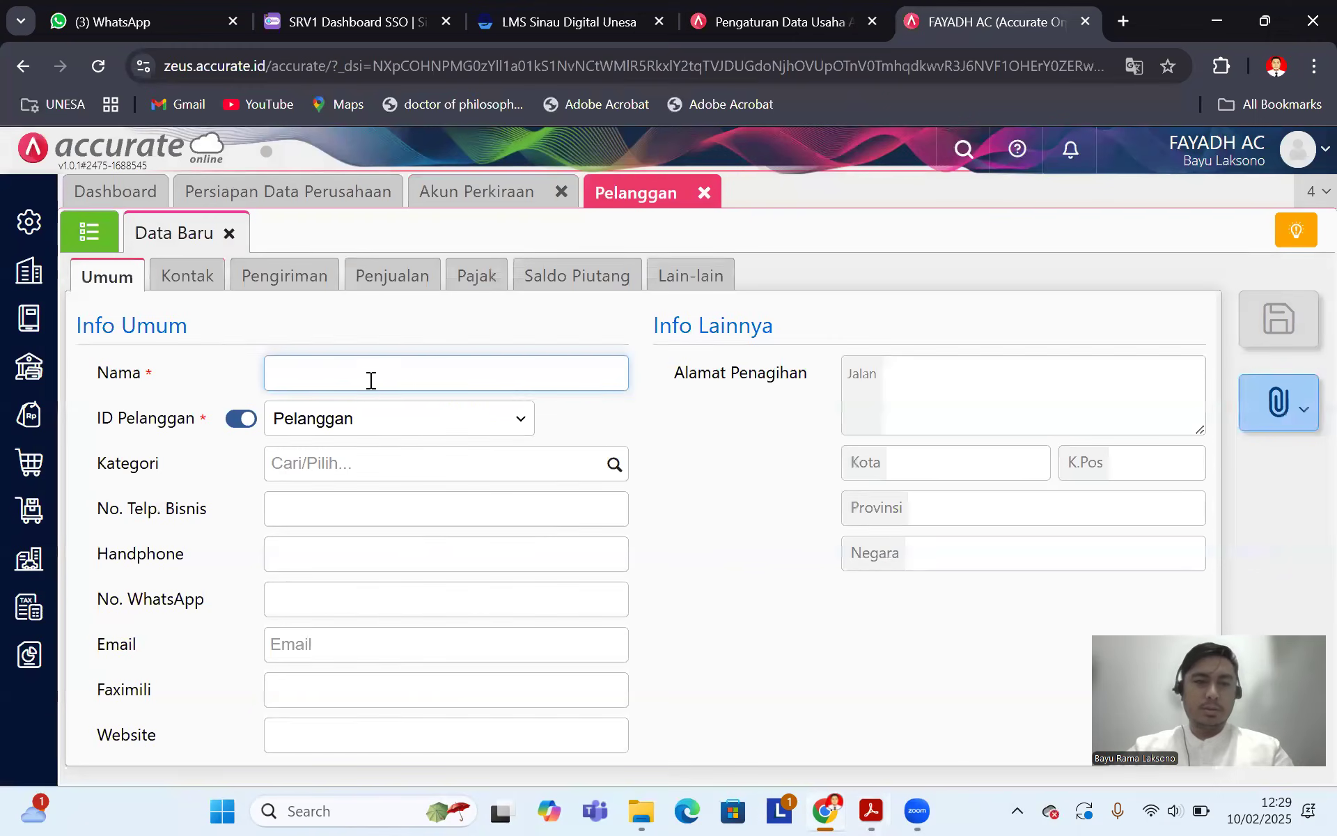
{"action": "left_click", "coordinate": [372, 380]}
{"action": "type", "text": "PT"}
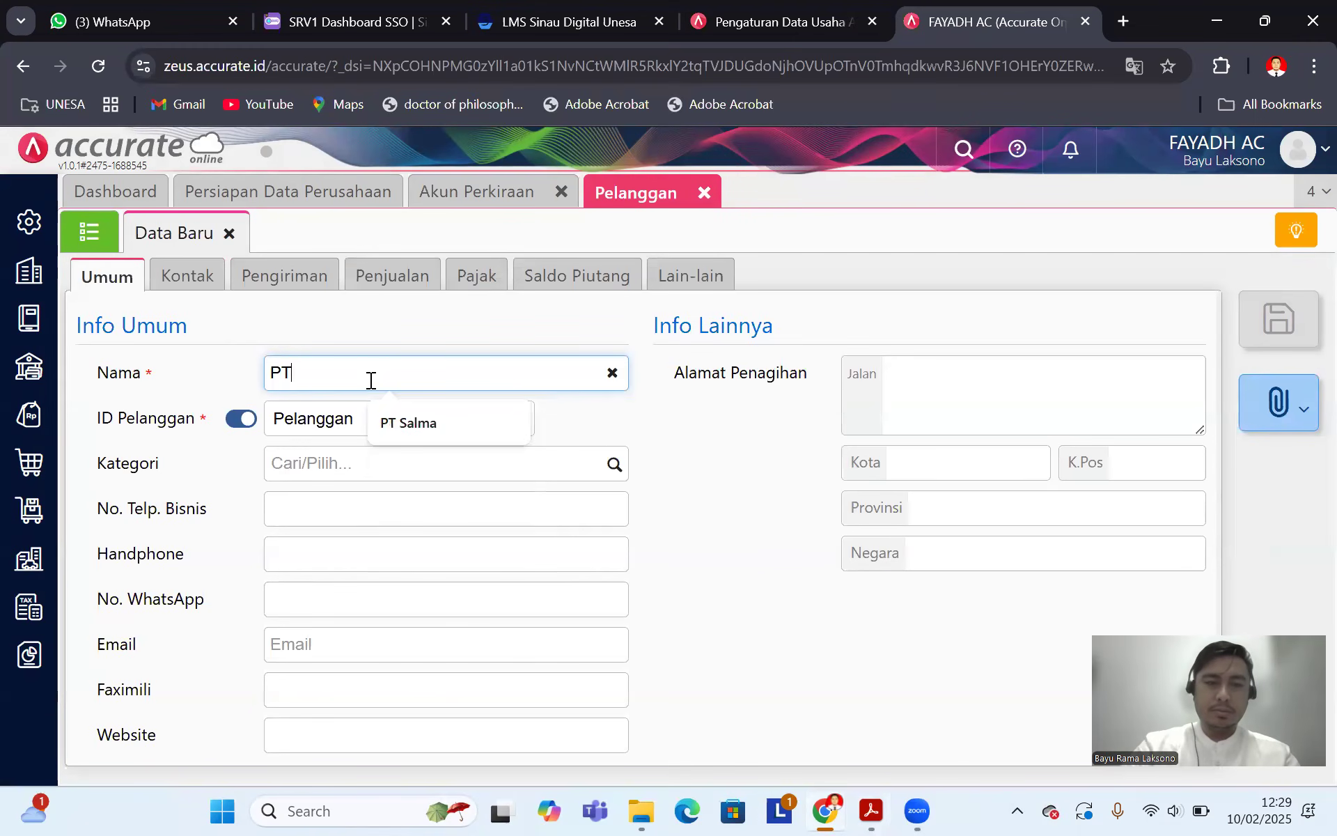
{"action": "type", "text": " Yas"}
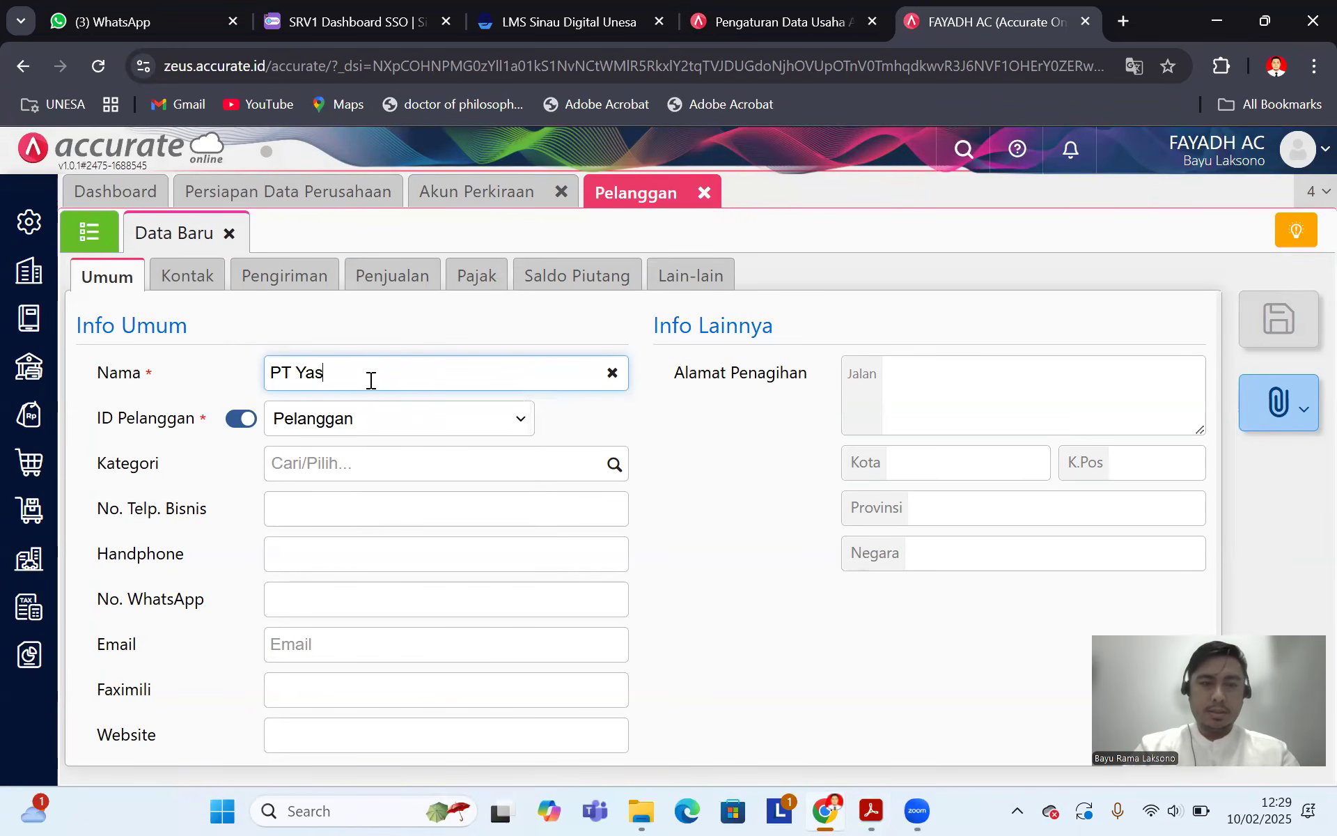
{"action": "type", "text": "min C"}
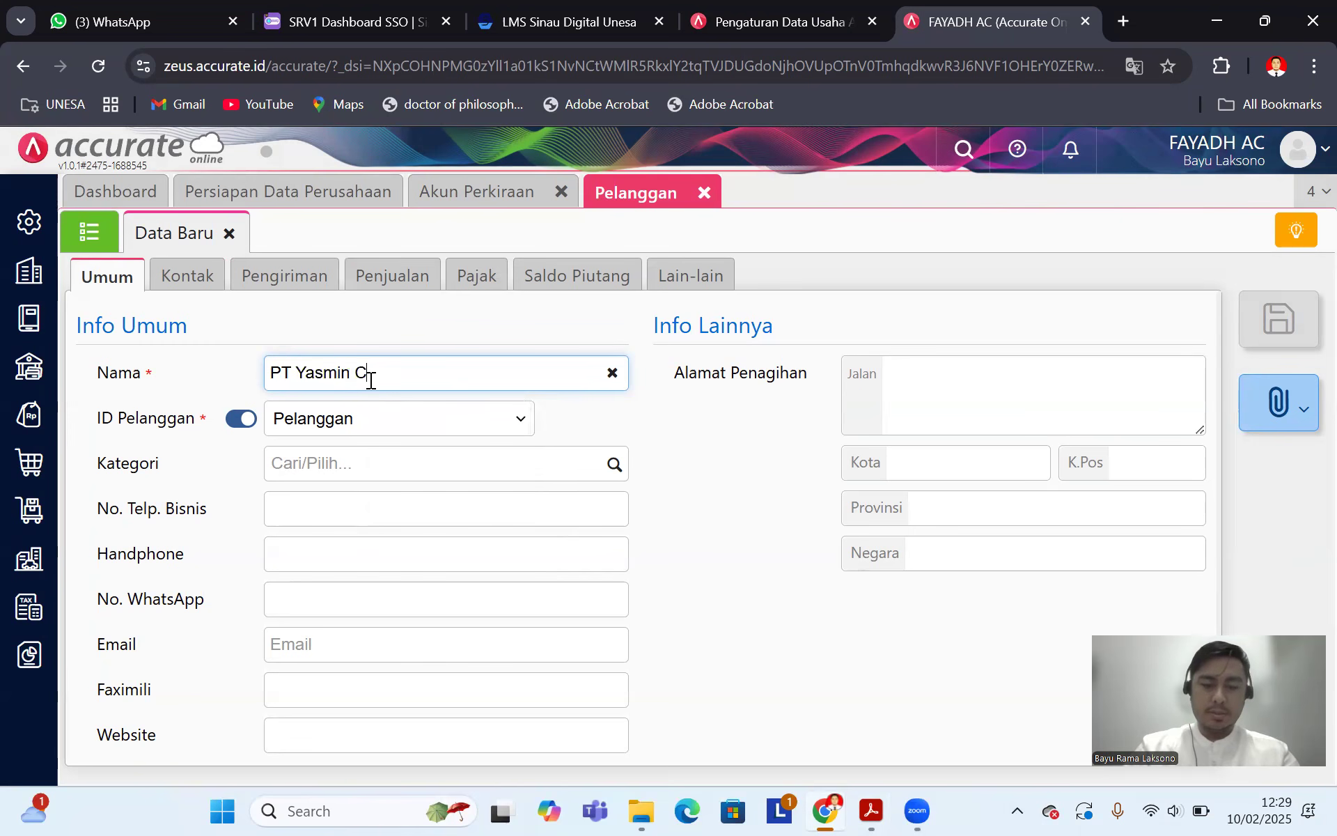
{"action": "type", "text": "orp"}
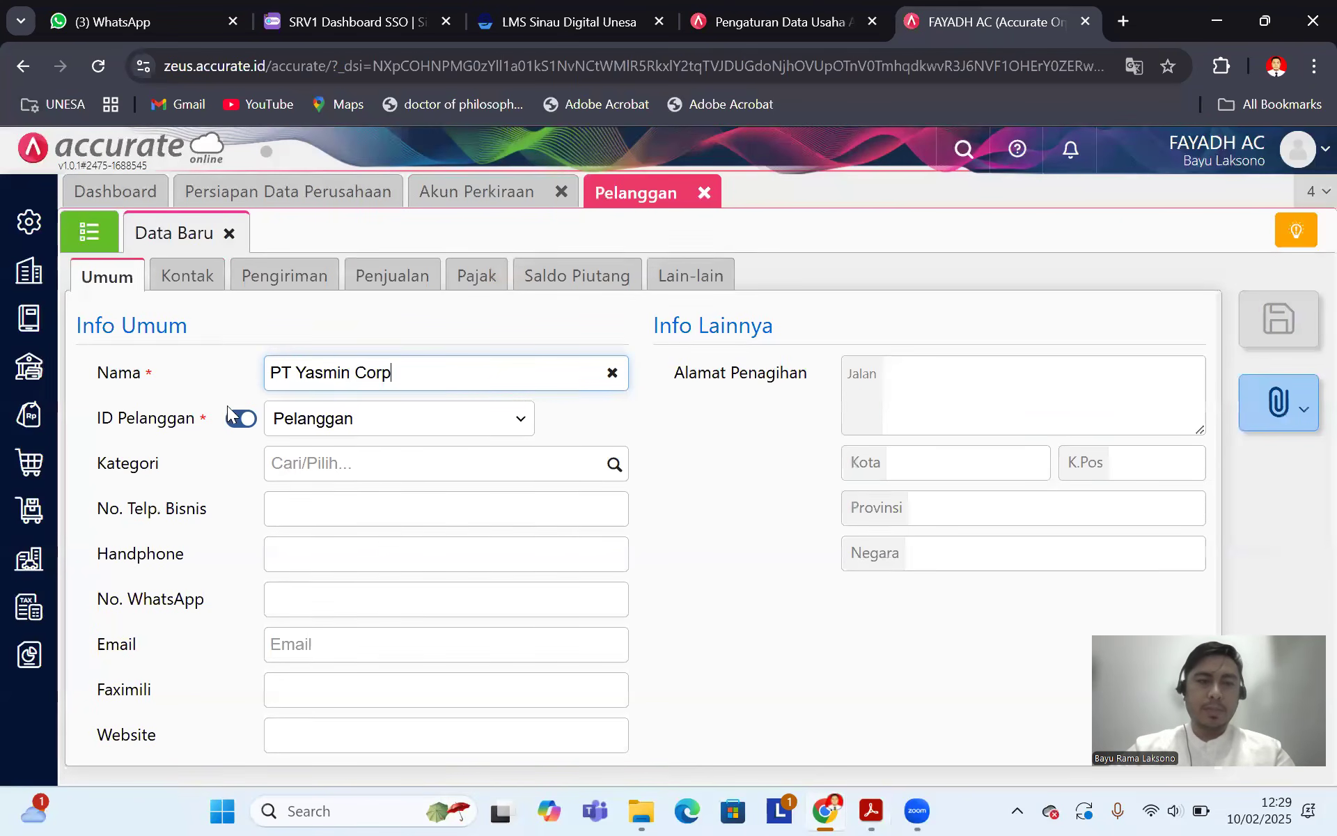
{"action": "left_click", "coordinate": [239, 419]}
{"action": "left_click", "coordinate": [300, 418]}
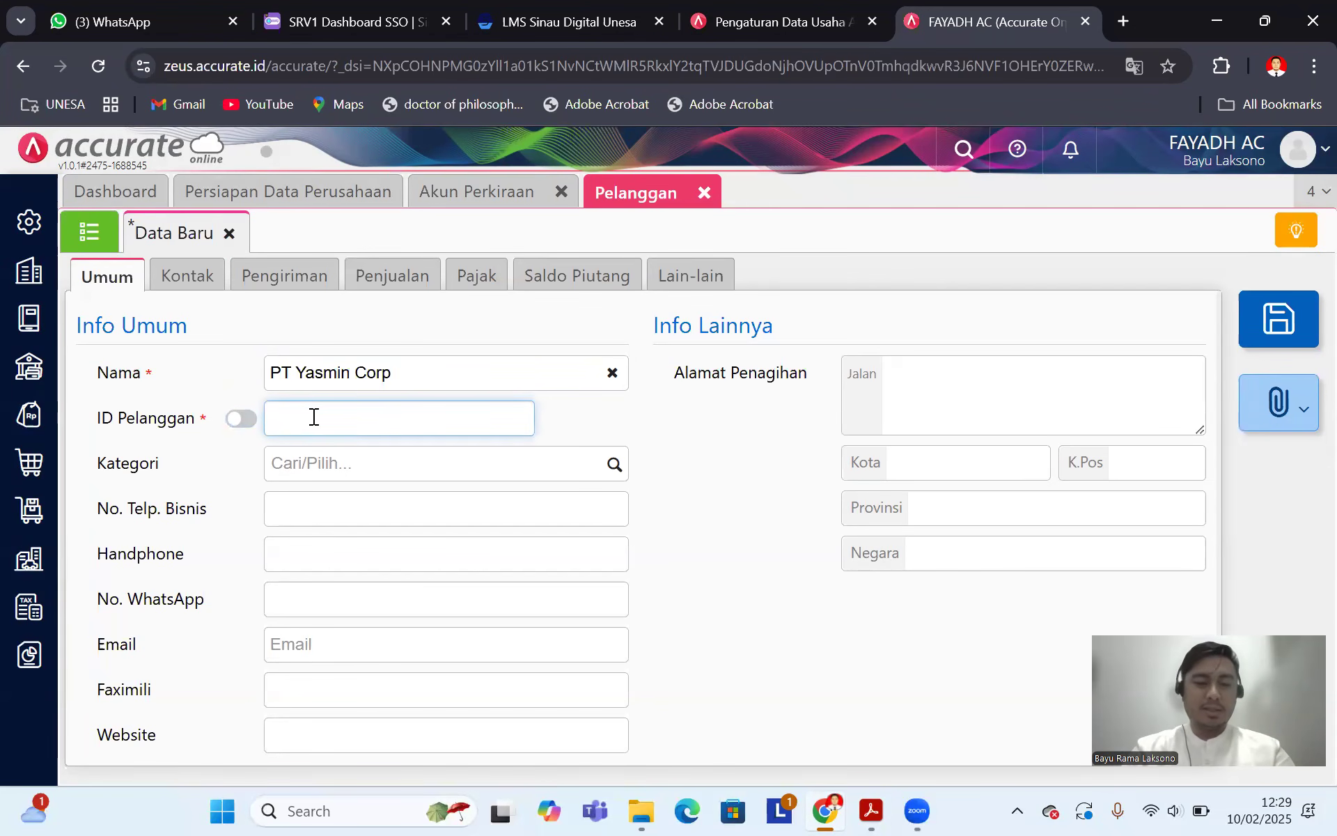
{"action": "type", "text": "C01"}
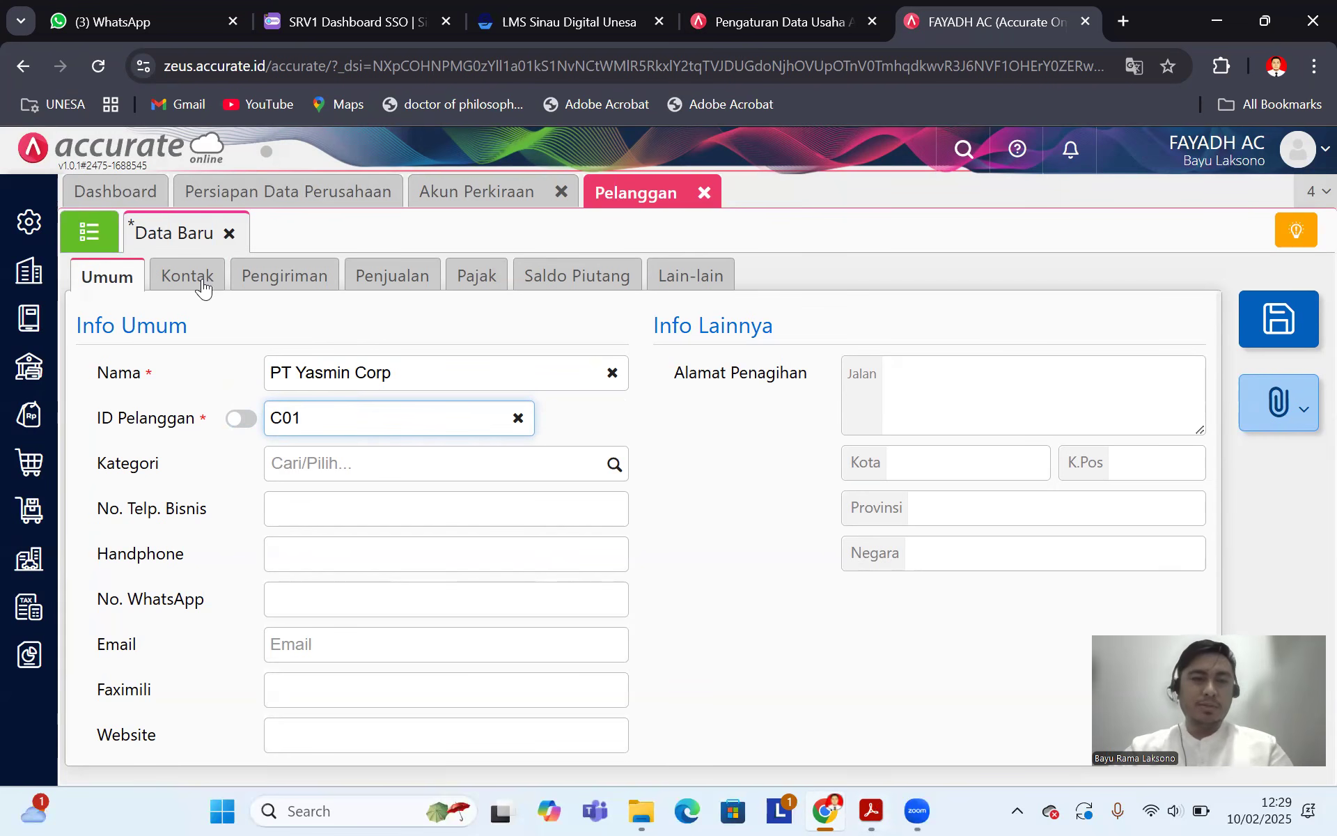
Step: Set the customer's receivable account to Piutang Usaha IDR on the Penjualan tab
{"action": "left_click", "coordinate": [551, 277]}
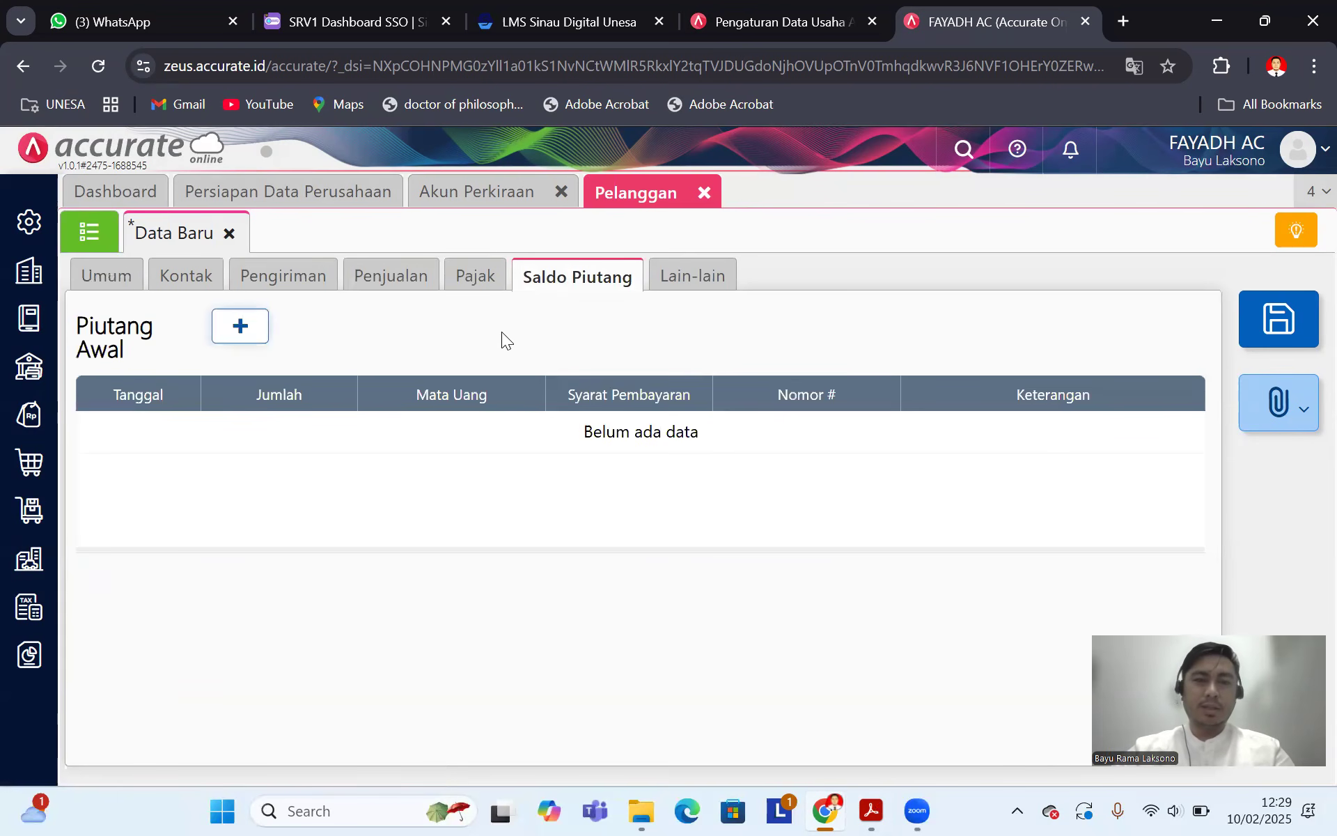
{"action": "left_click", "coordinate": [189, 278]}
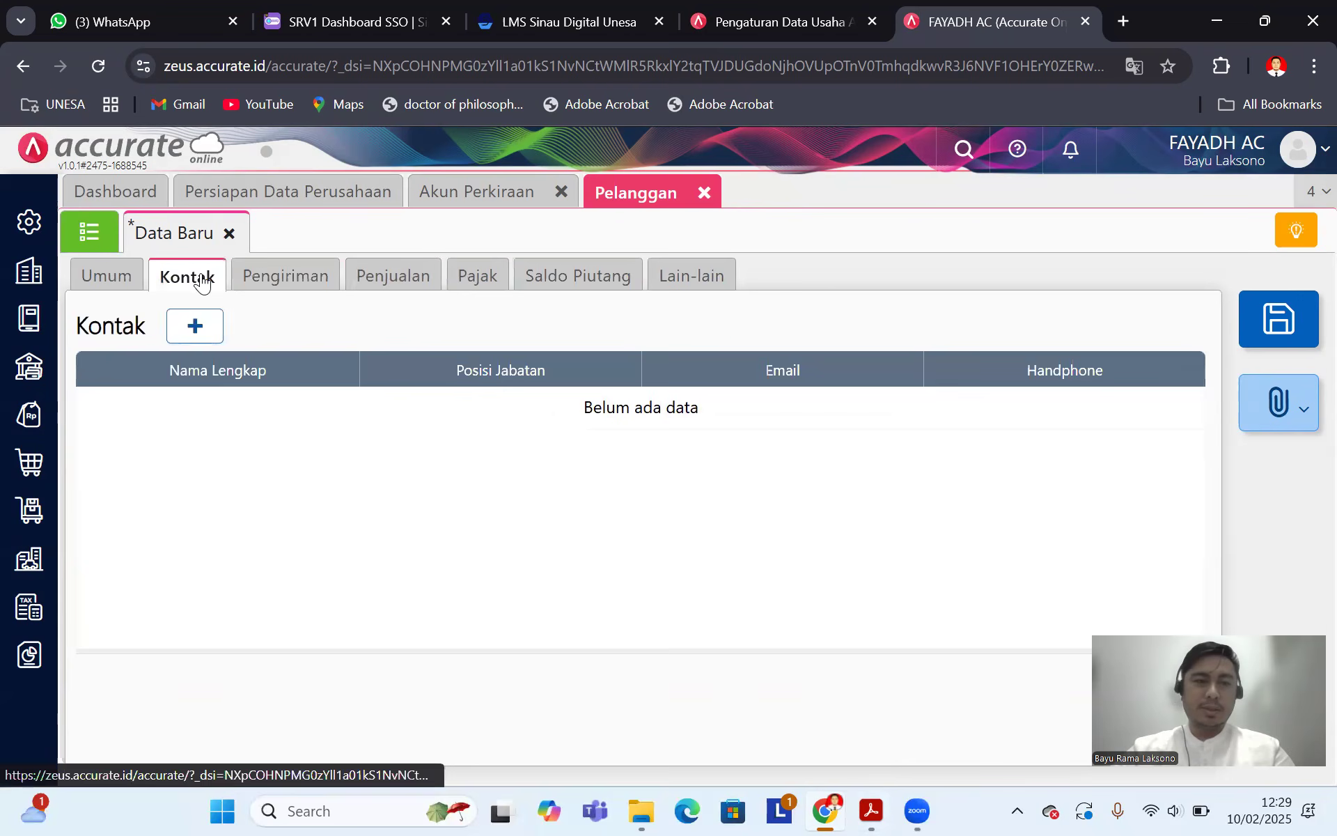
{"action": "left_click", "coordinate": [282, 278]}
{"action": "left_click", "coordinate": [356, 277]}
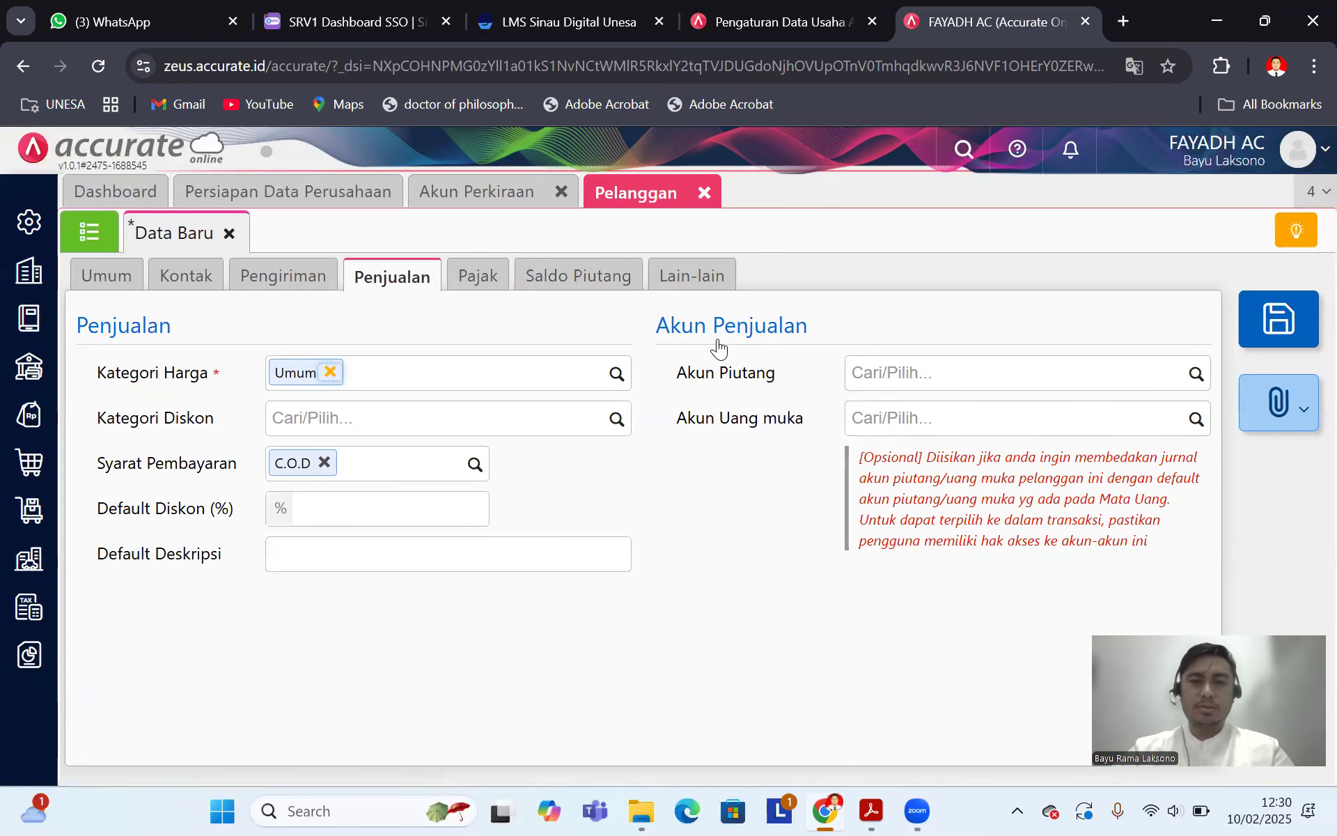
{"action": "left_click", "coordinate": [1197, 377]}
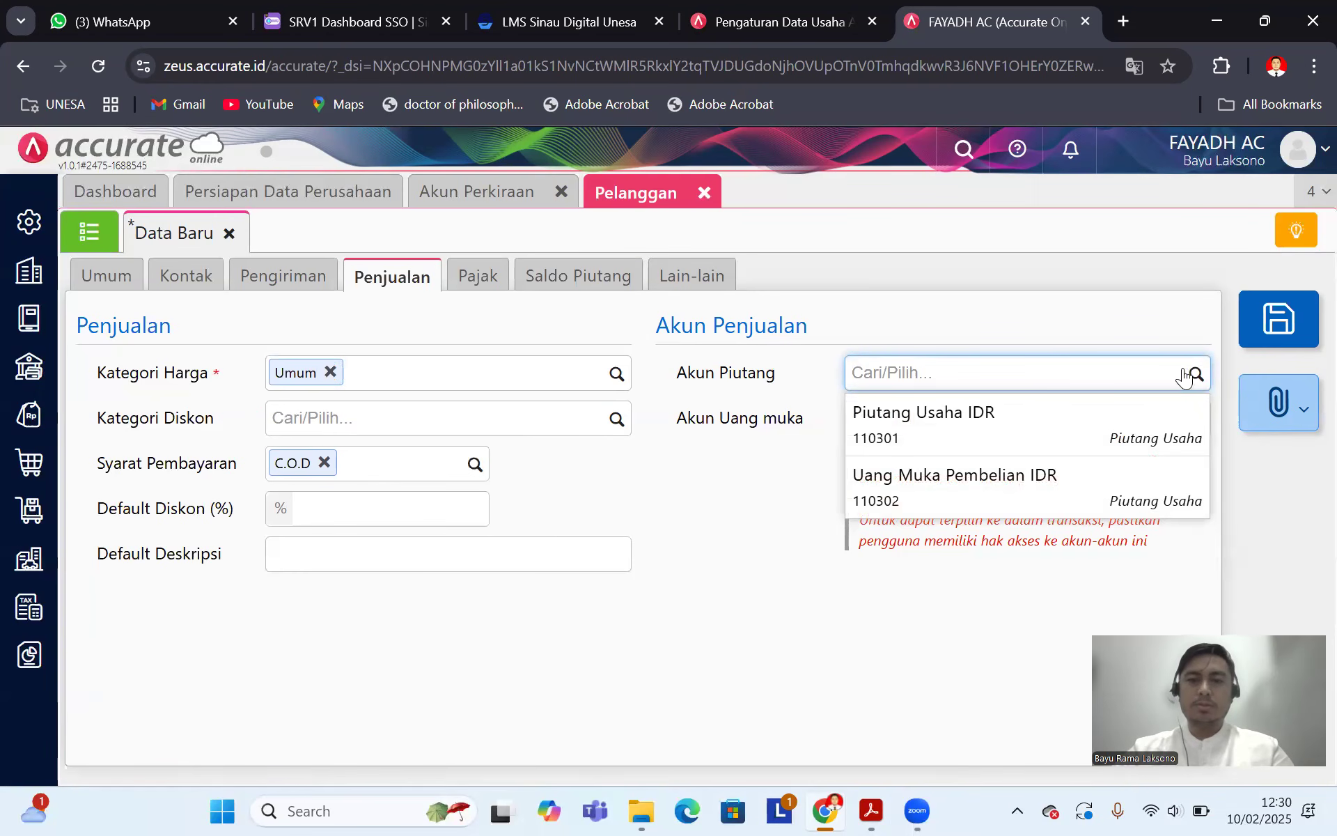
{"action": "left_click", "coordinate": [937, 424]}
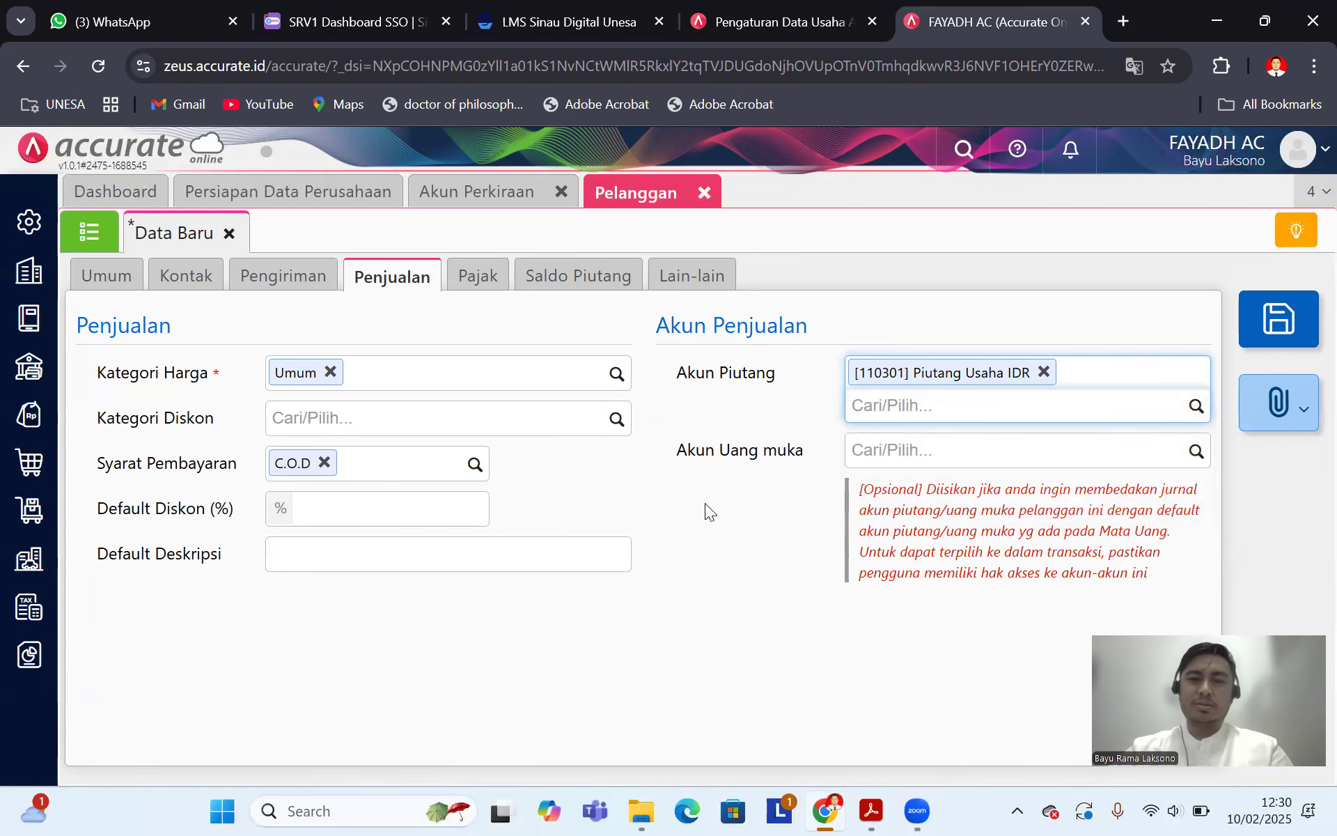
Step: Start a new Piutang Awal opening-receivable entry under Saldo Piutang
{"action": "left_click", "coordinate": [491, 282]}
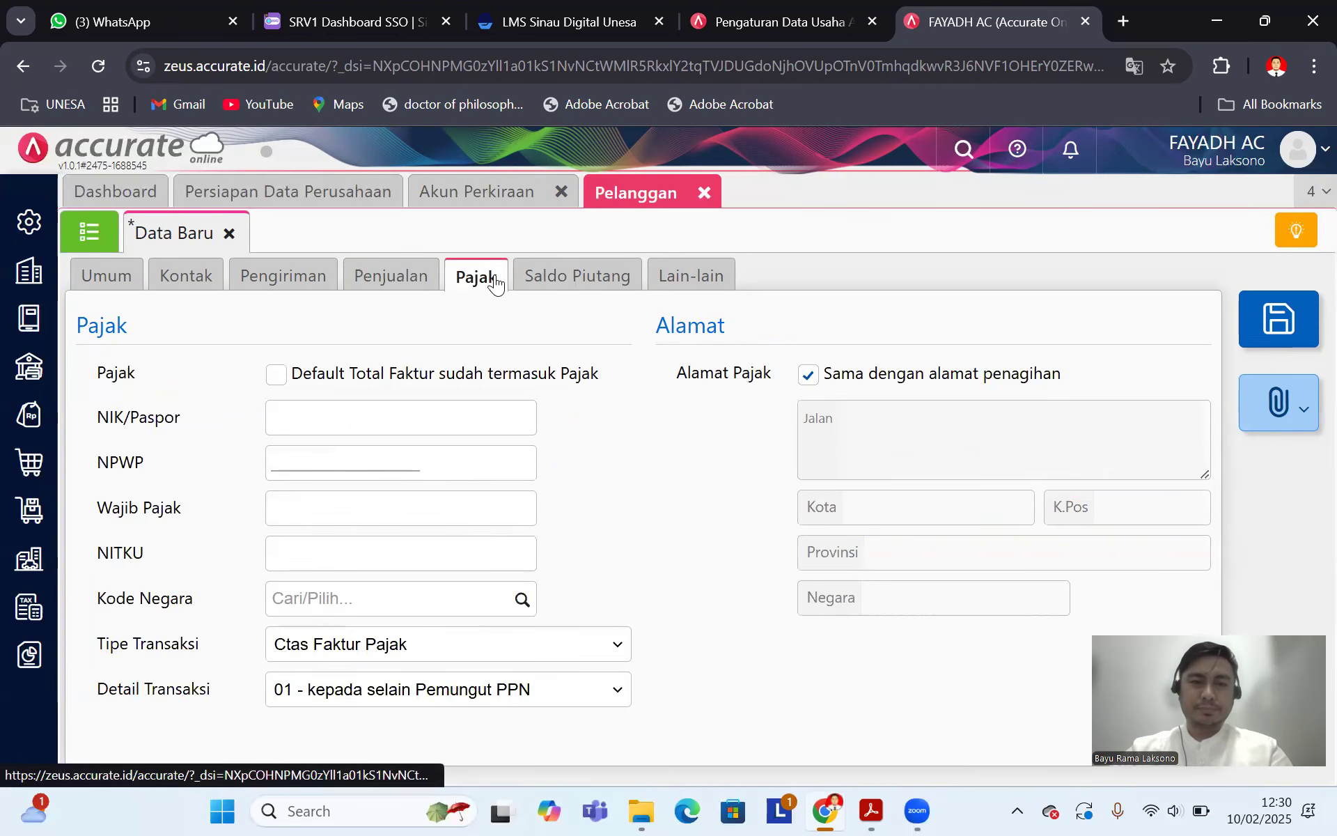
{"action": "left_click", "coordinate": [596, 283]}
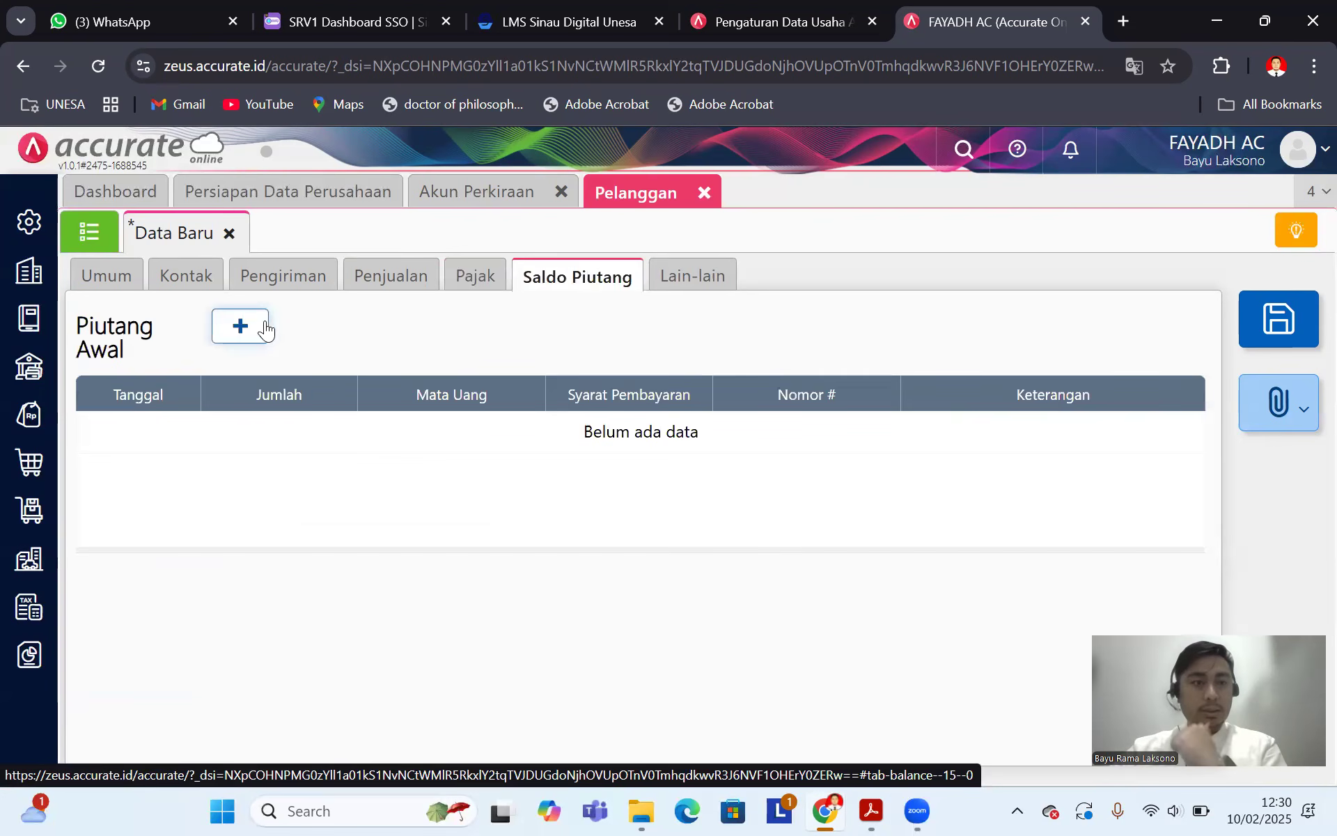
{"action": "left_click", "coordinate": [240, 326]}
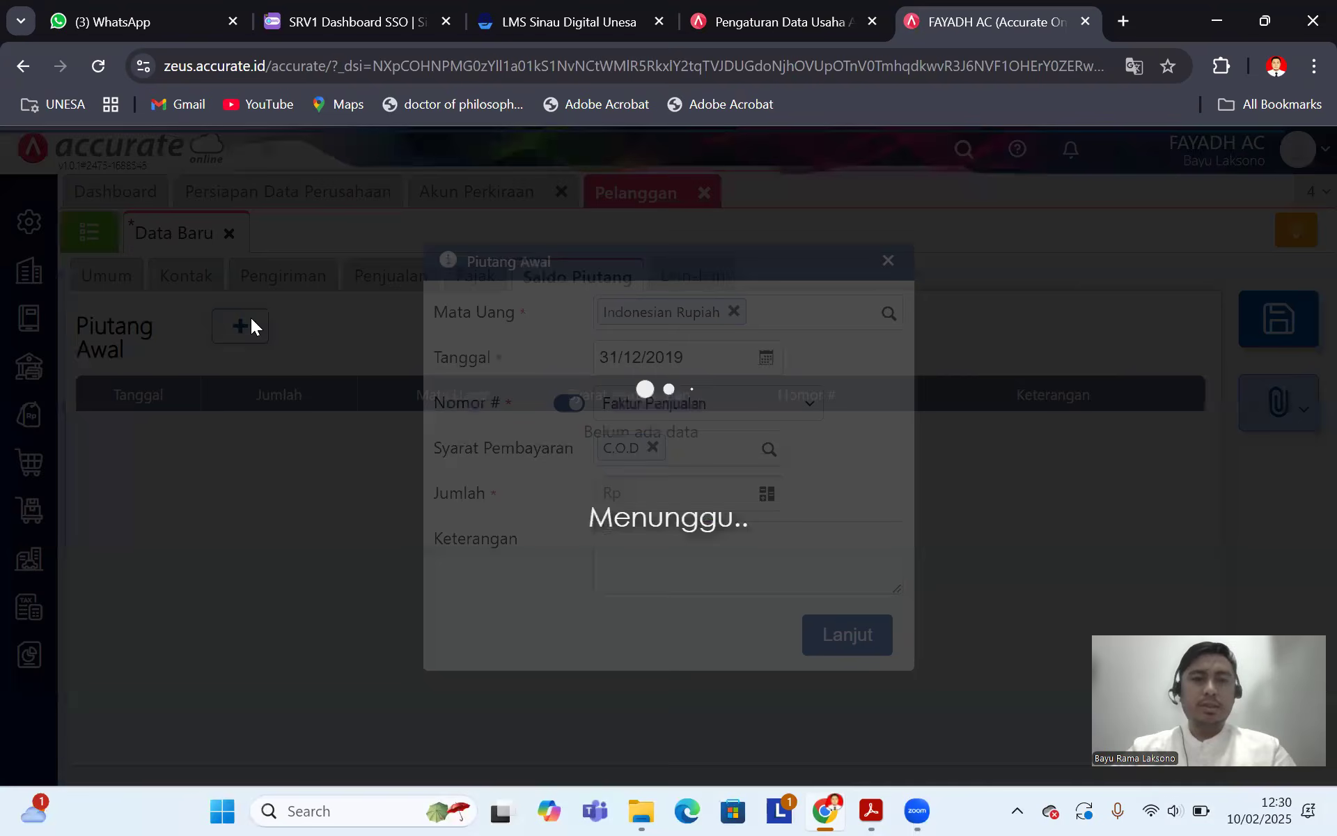
Step: Set the opening receivable date to 25/12/2019 and manual invoice number F 01
{"action": "left_click", "coordinate": [869, 810]}
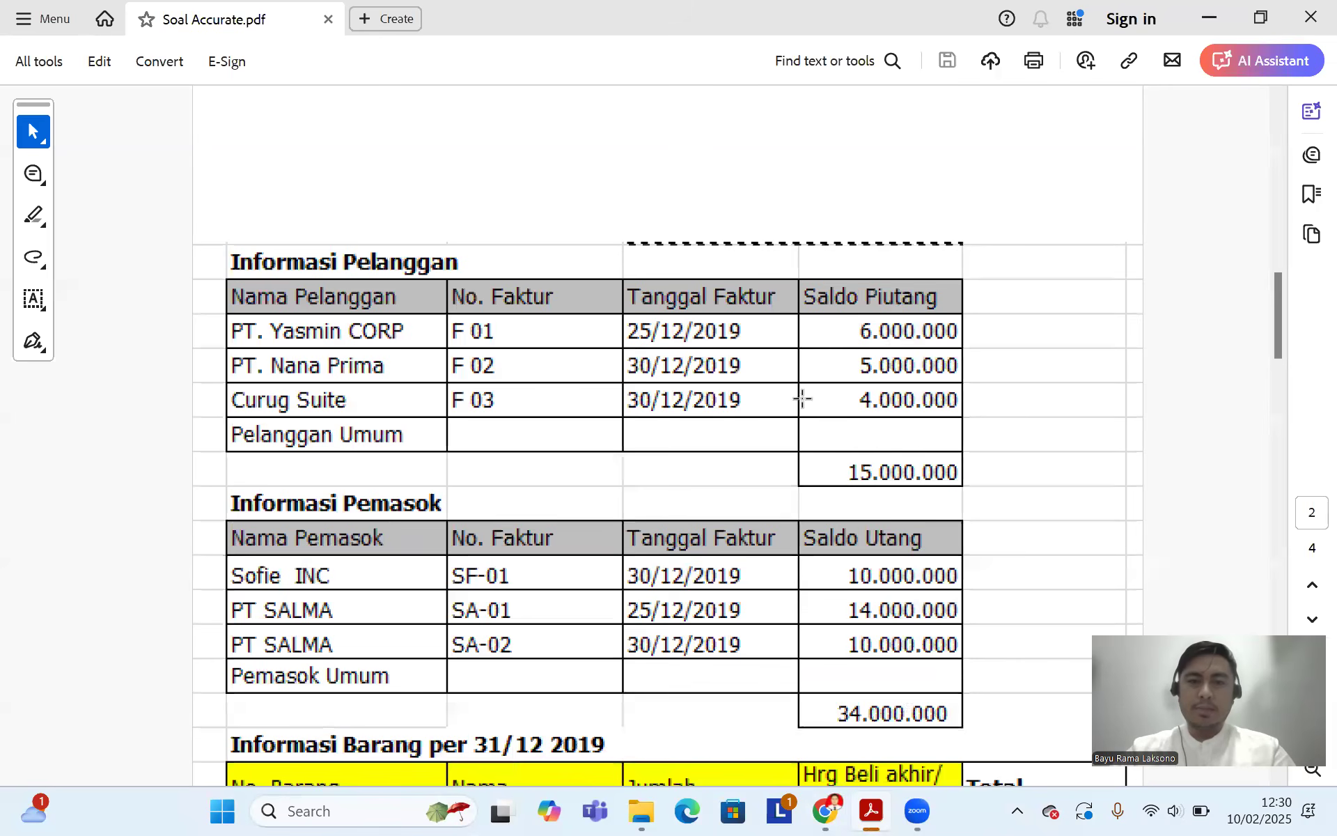
{"action": "left_click", "coordinate": [825, 810]}
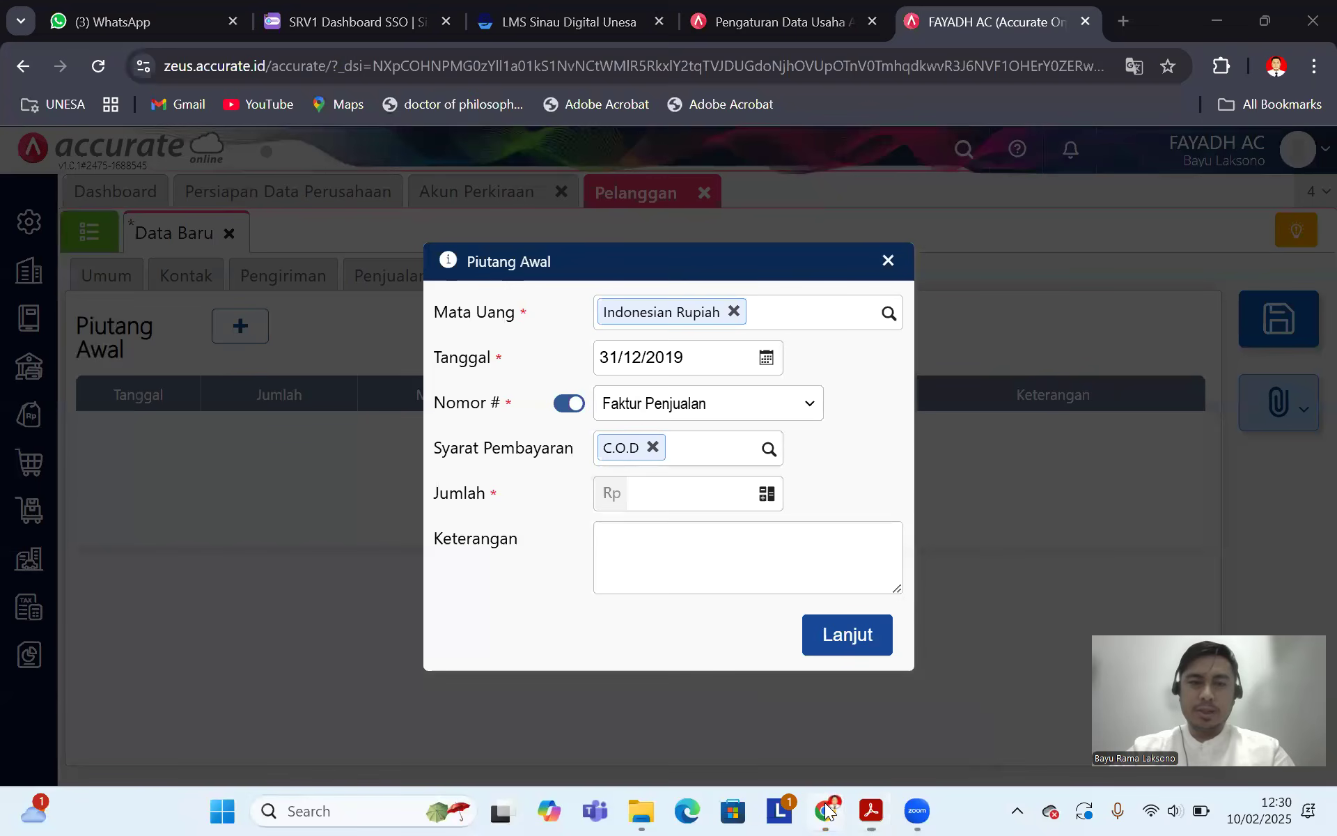
{"action": "left_click", "coordinate": [687, 352]}
{"action": "type", "text": "25/"}
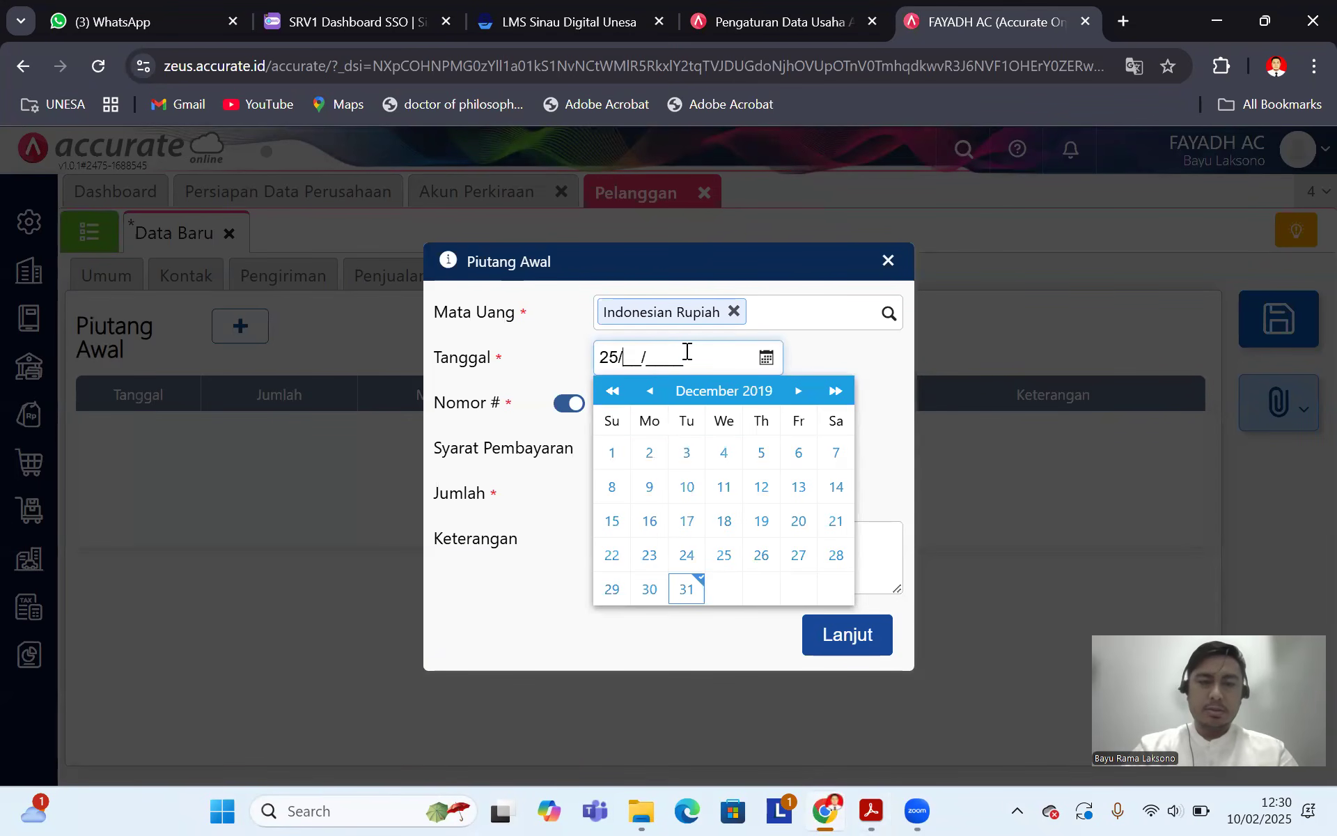
{"action": "type", "text": "12/1"}
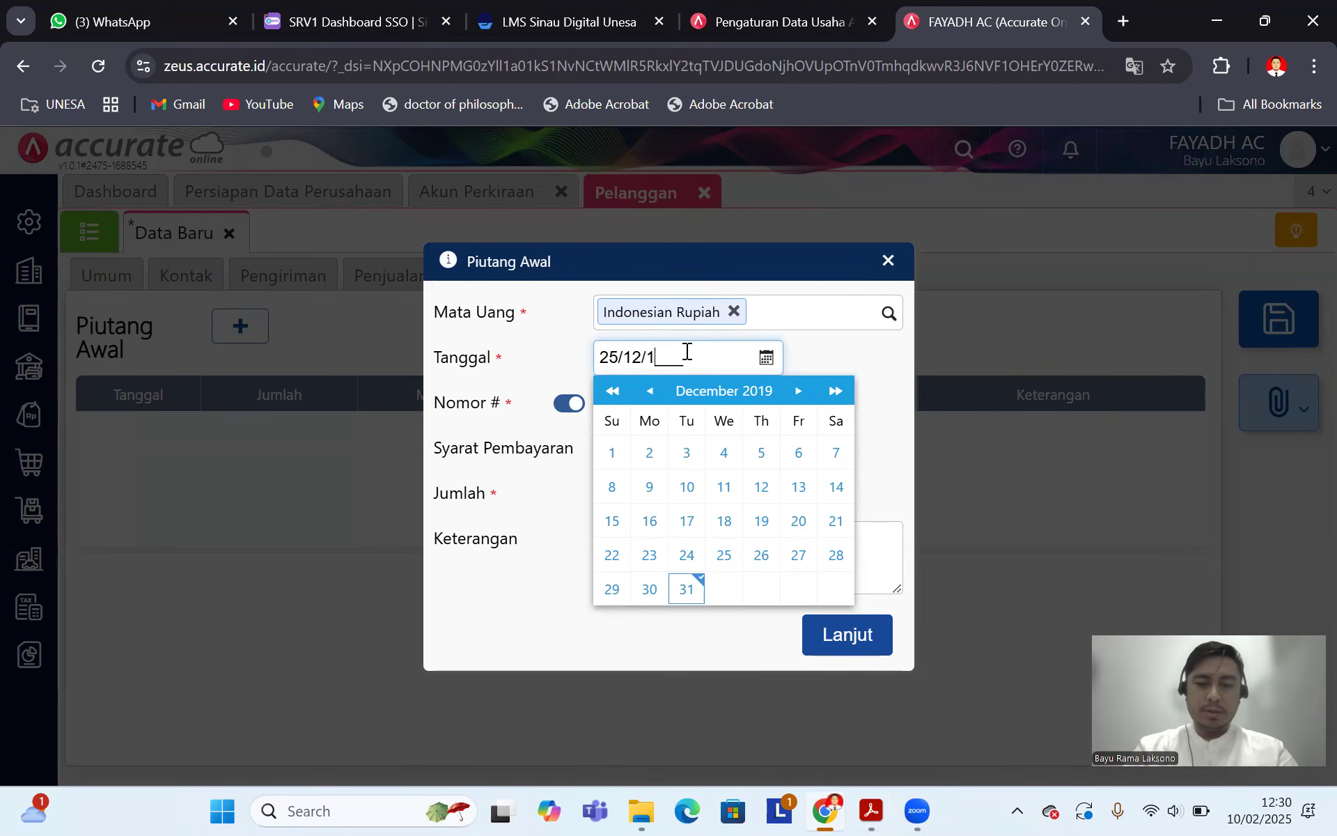
{"action": "key", "text": "BackSpace"}
{"action": "type", "text": "2019"}
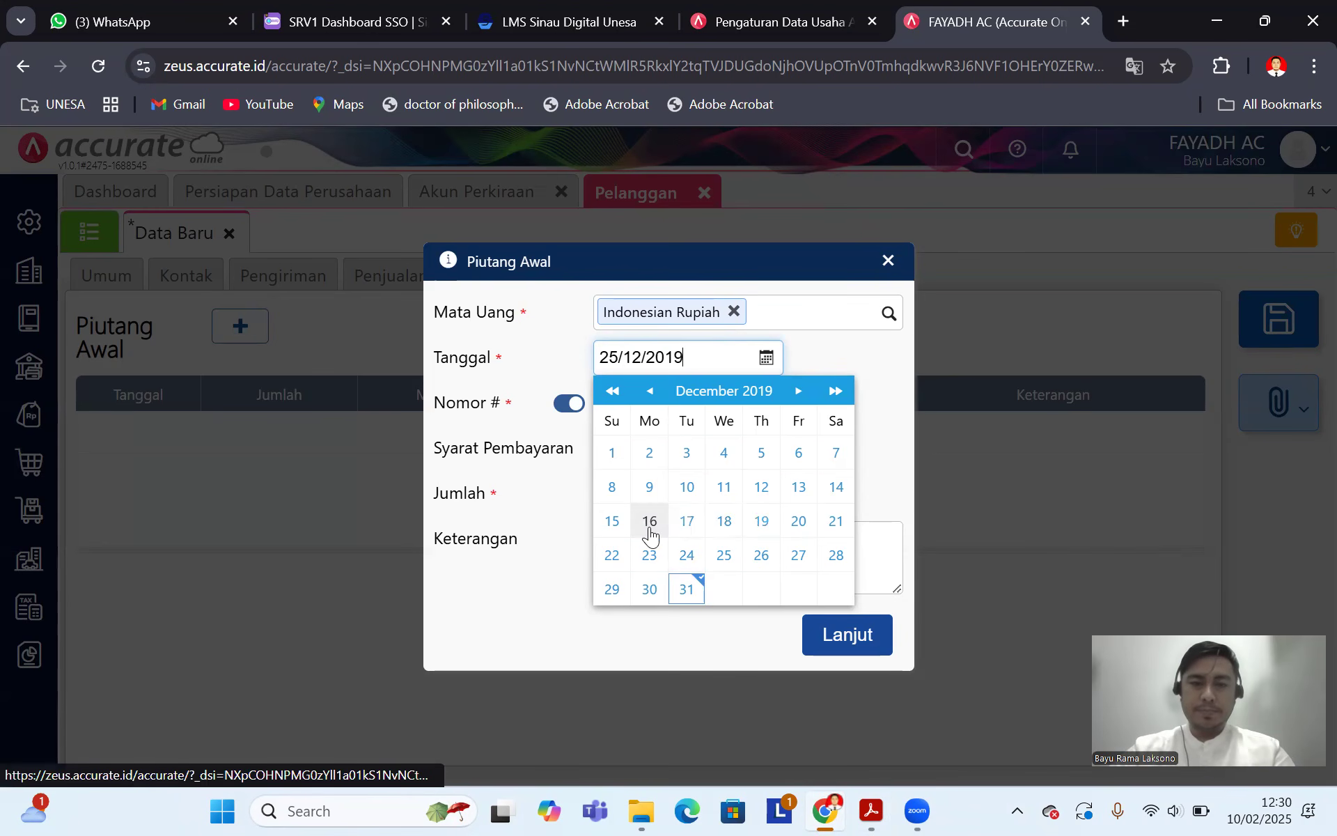
{"action": "left_click", "coordinate": [890, 497]}
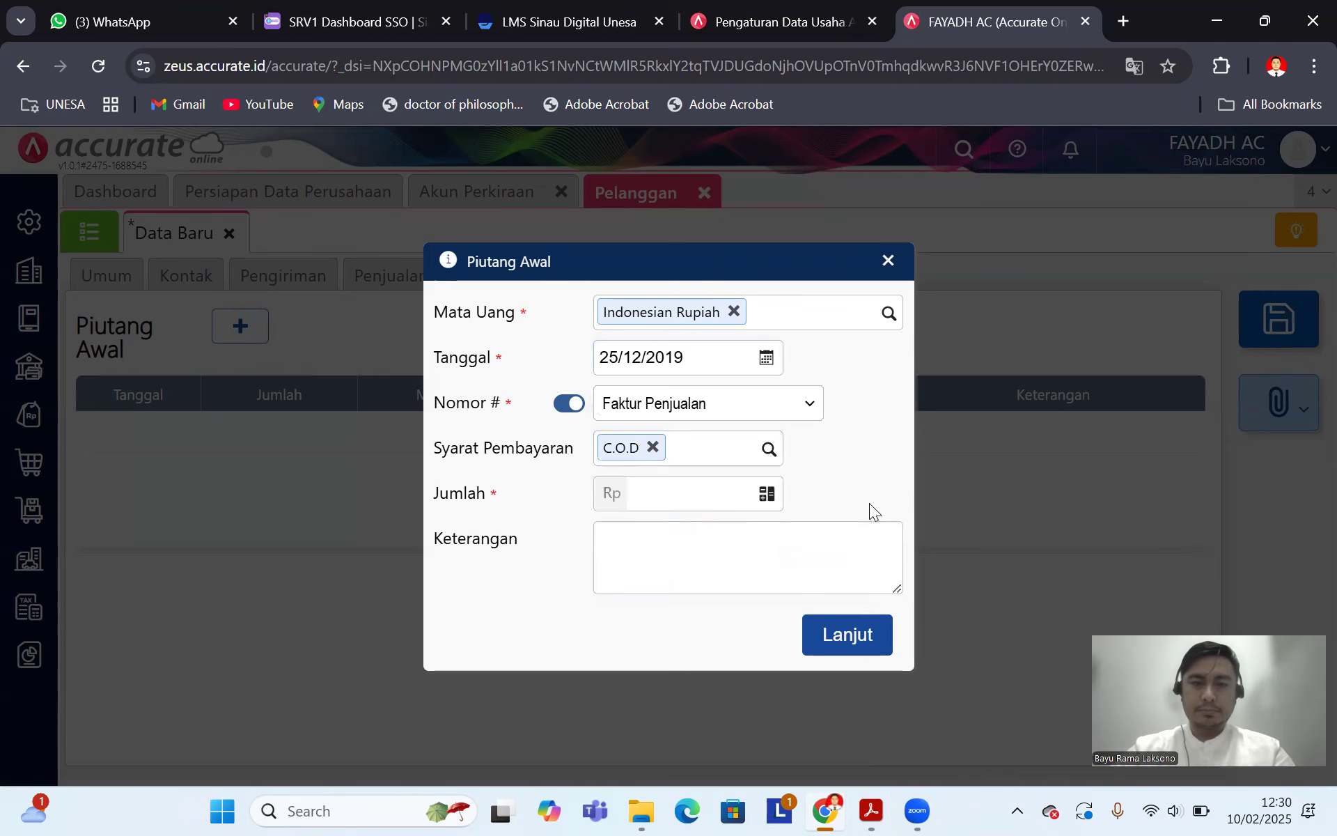
{"action": "left_click", "coordinate": [573, 406]}
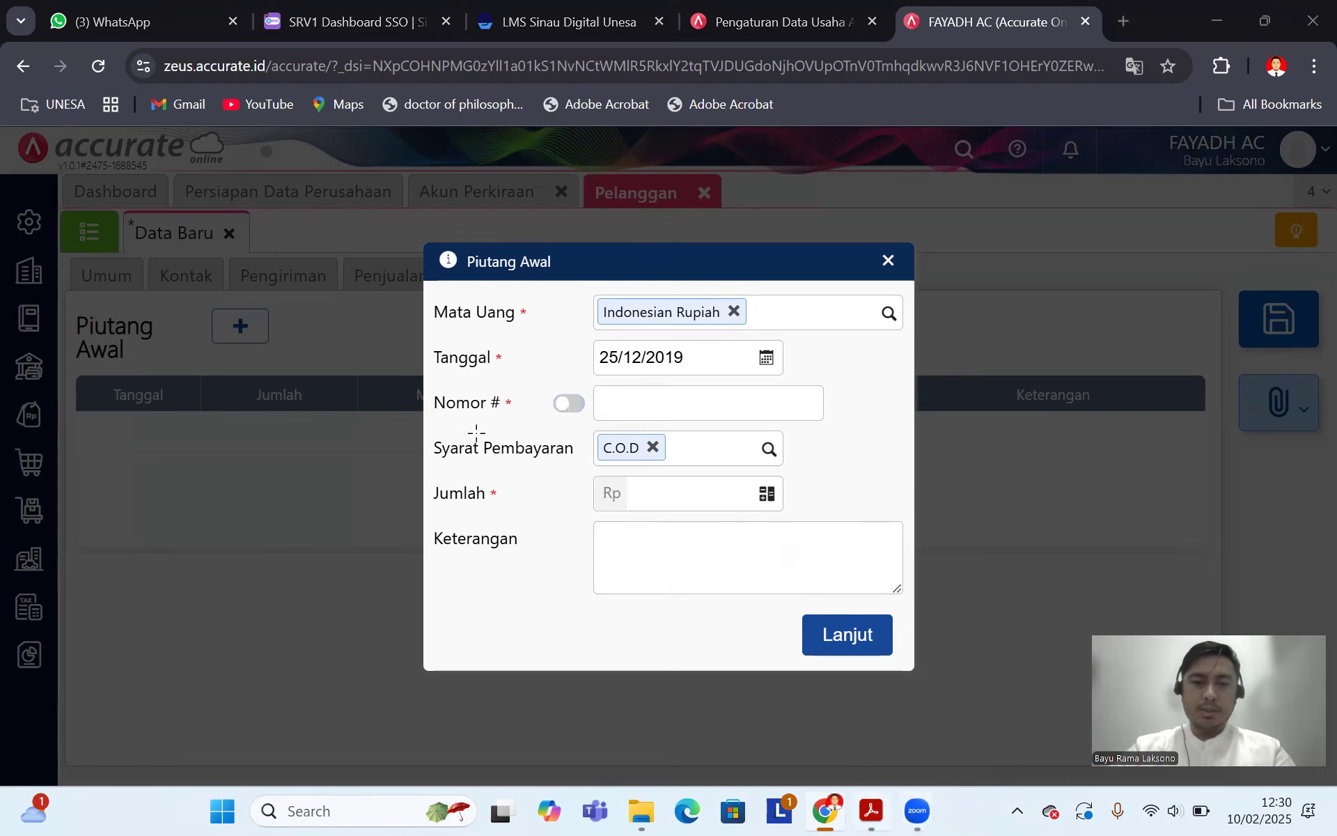
{"action": "left_click", "coordinate": [871, 810]}
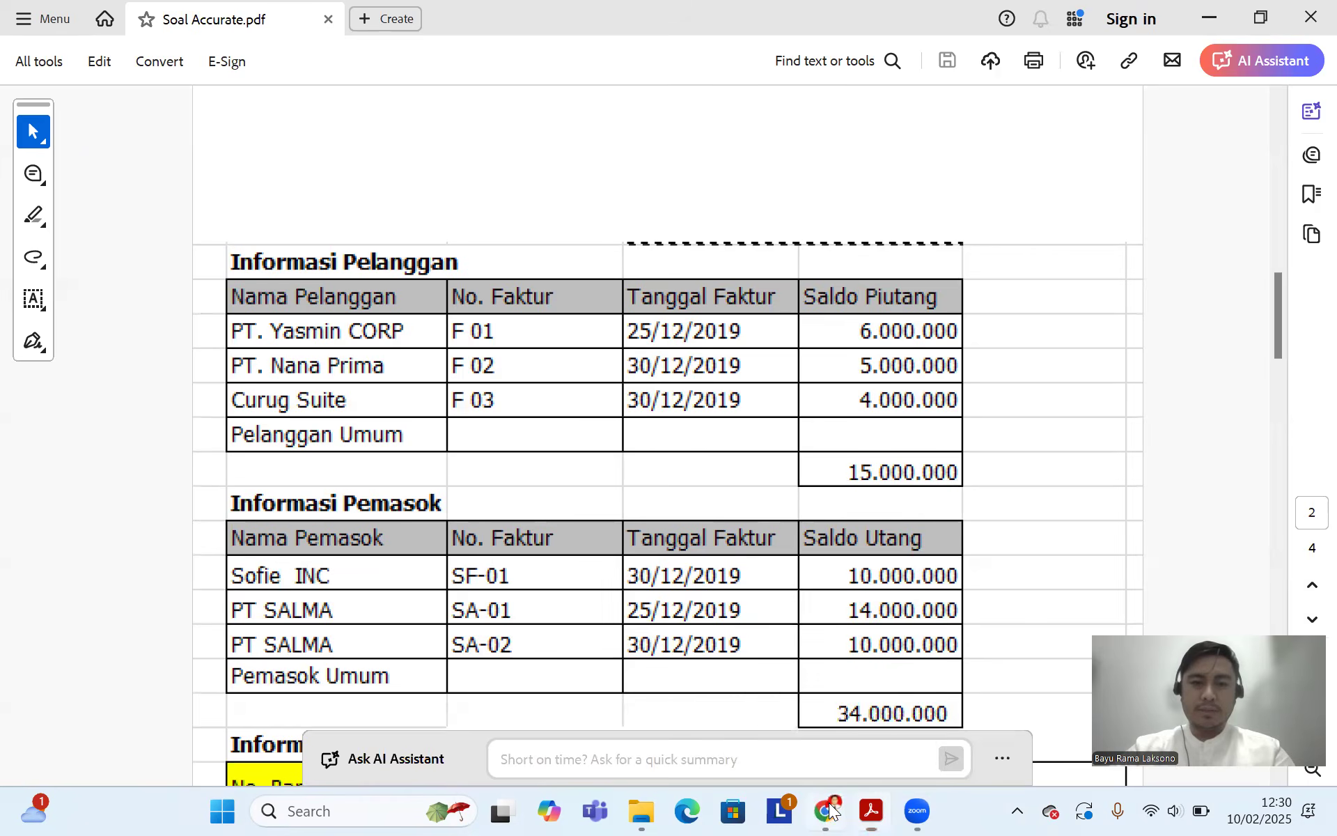
{"action": "left_click", "coordinate": [824, 810]}
{"action": "left_click", "coordinate": [659, 406]}
{"action": "type", "text": "F 01"}
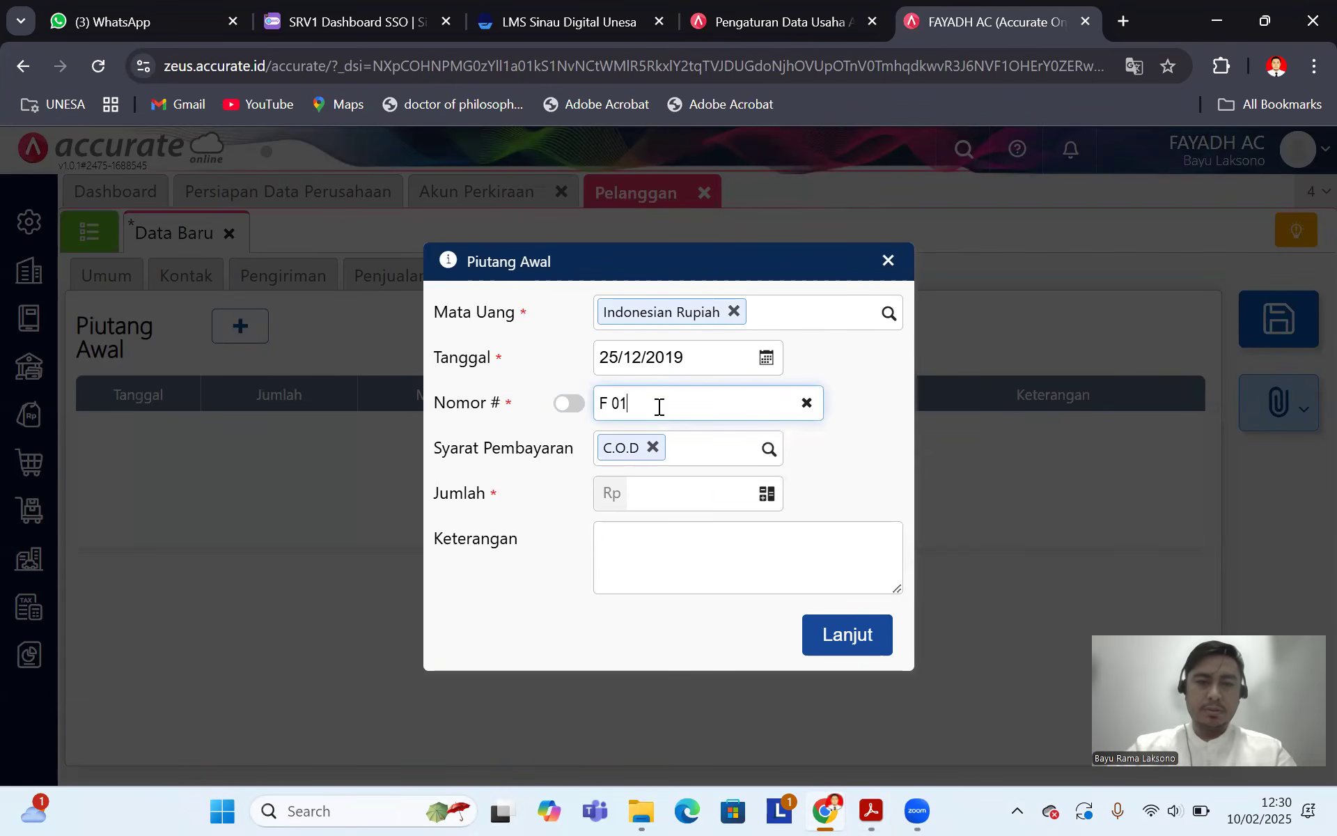
Step: Enter amount 6.000.000 and description 'Saldo awal piutang', then add the receivable row
{"action": "left_click", "coordinate": [649, 489]}
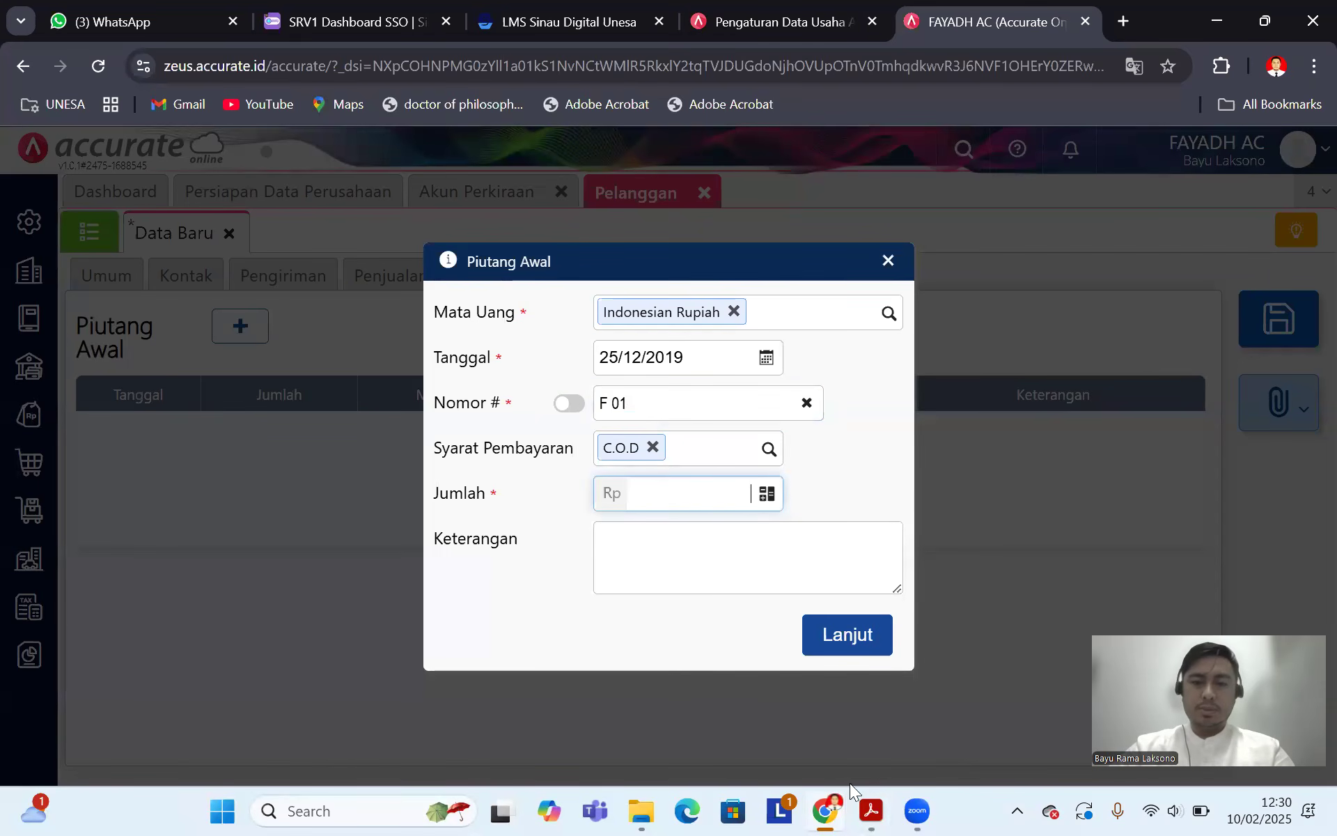
{"action": "left_click", "coordinate": [869, 809]}
{"action": "left_click", "coordinate": [824, 810]}
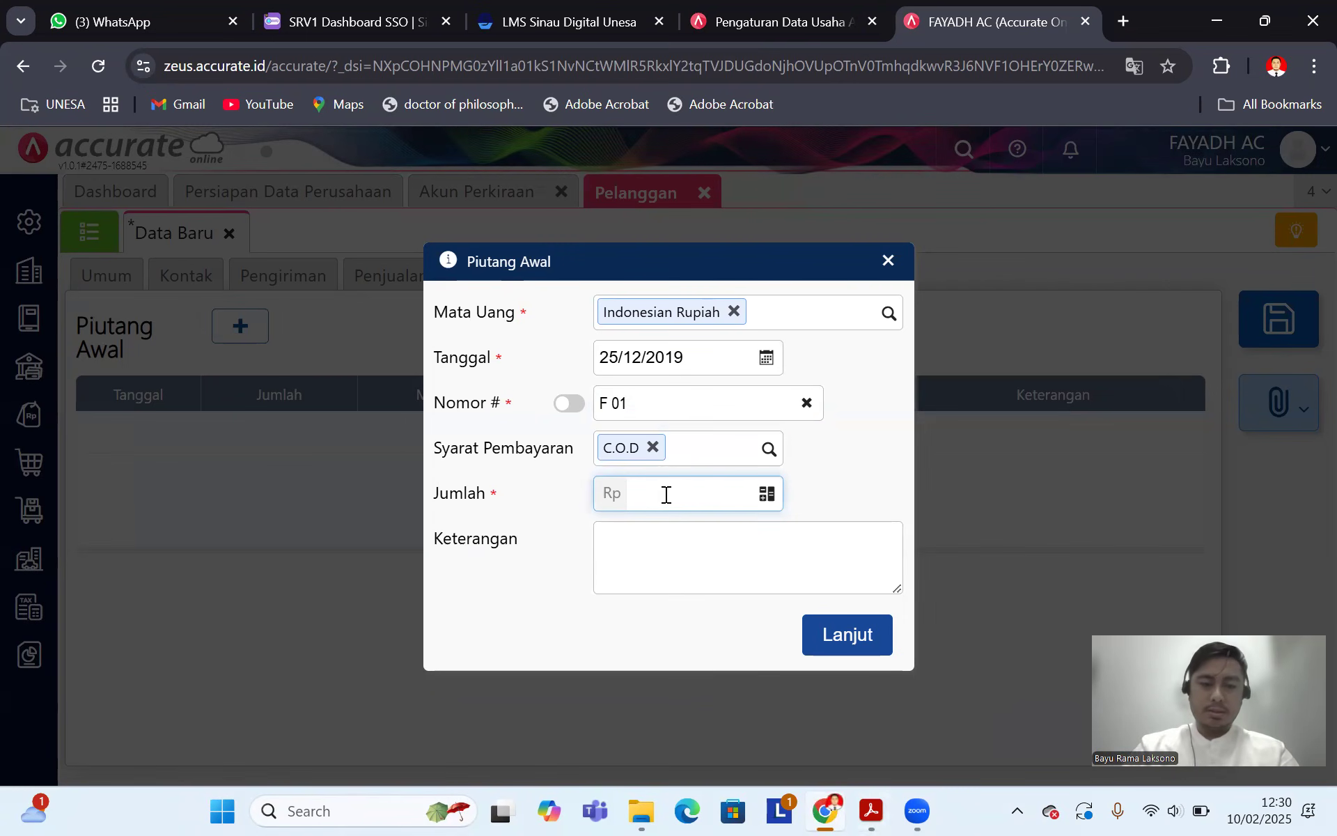
{"action": "type", "text": "6.000.000"}
{"action": "left_click", "coordinate": [637, 540]}
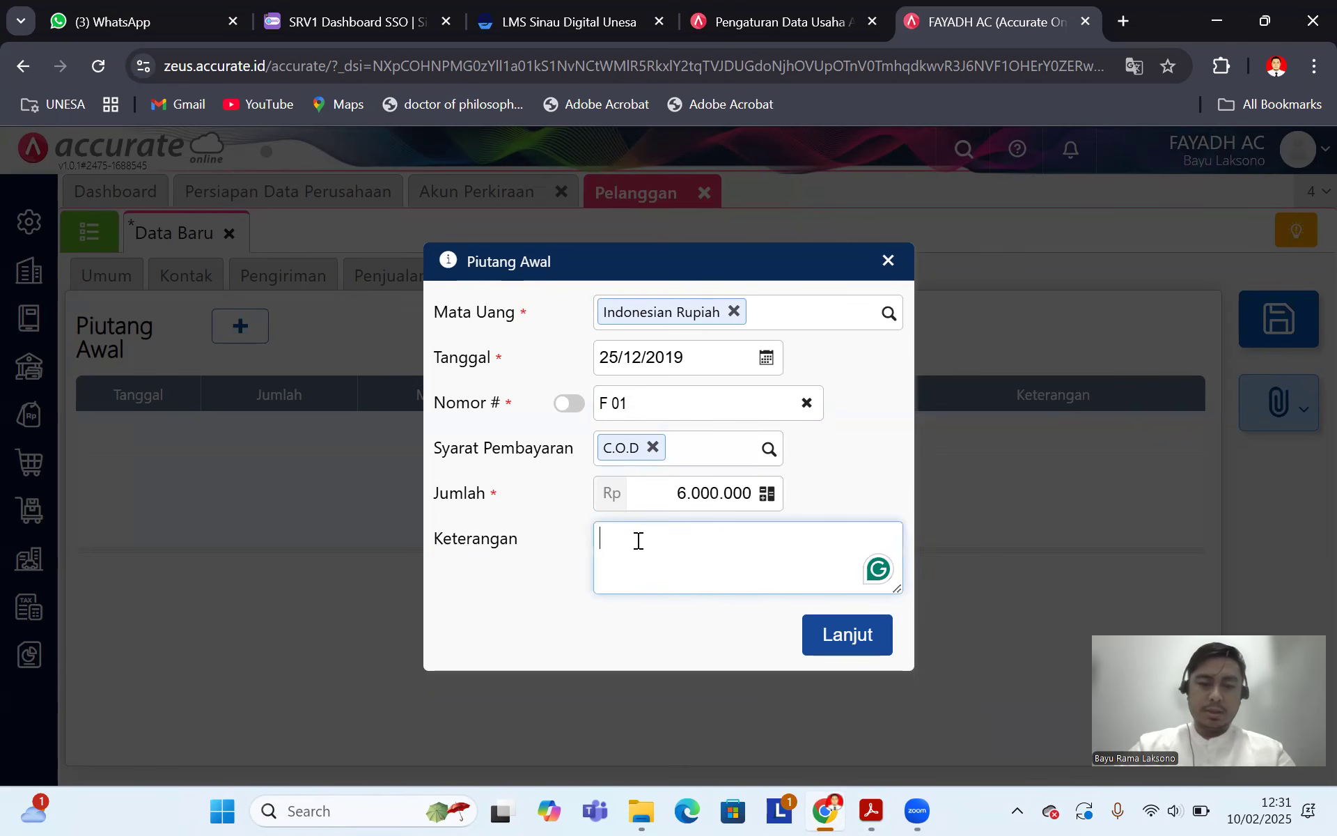
{"action": "type", "text": "Saldo"}
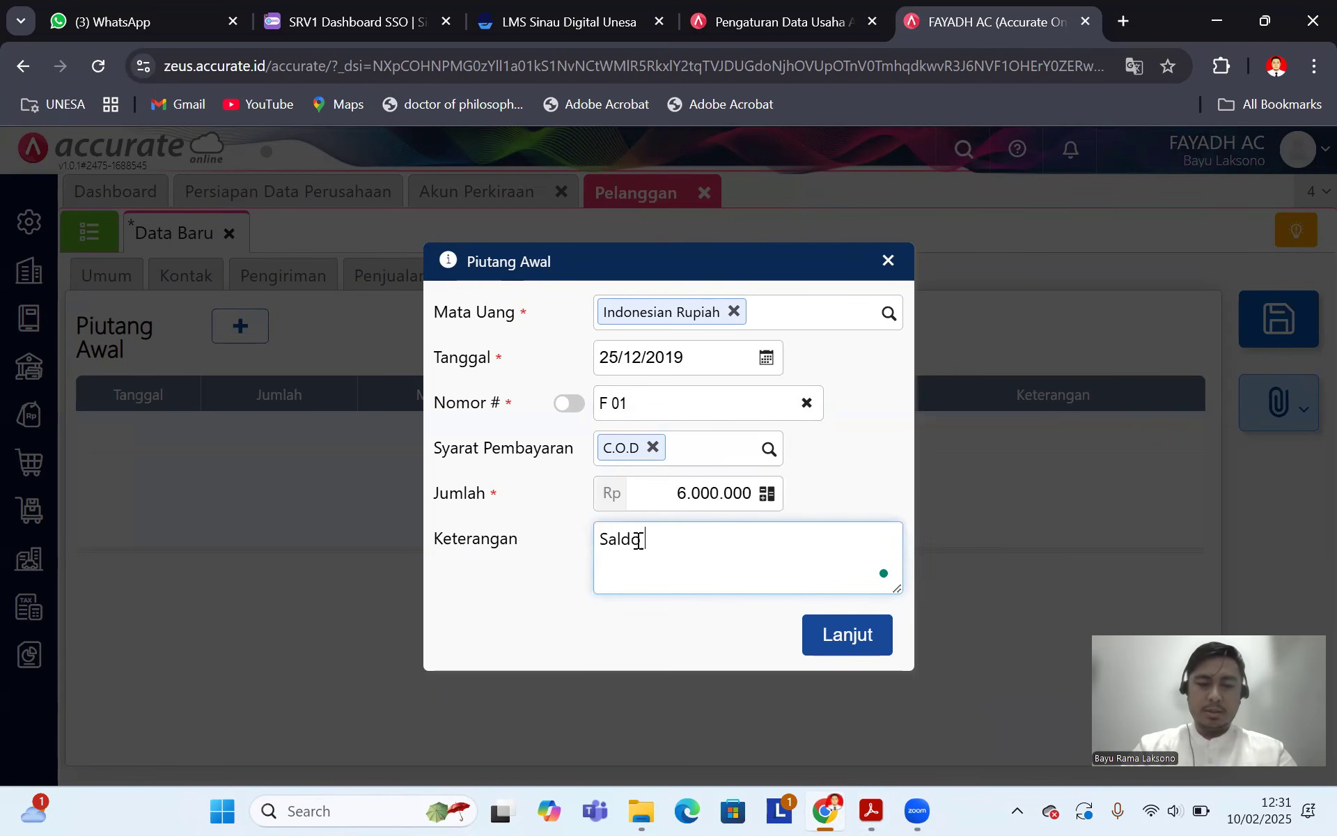
{"action": "type", "text": " awal piutang"}
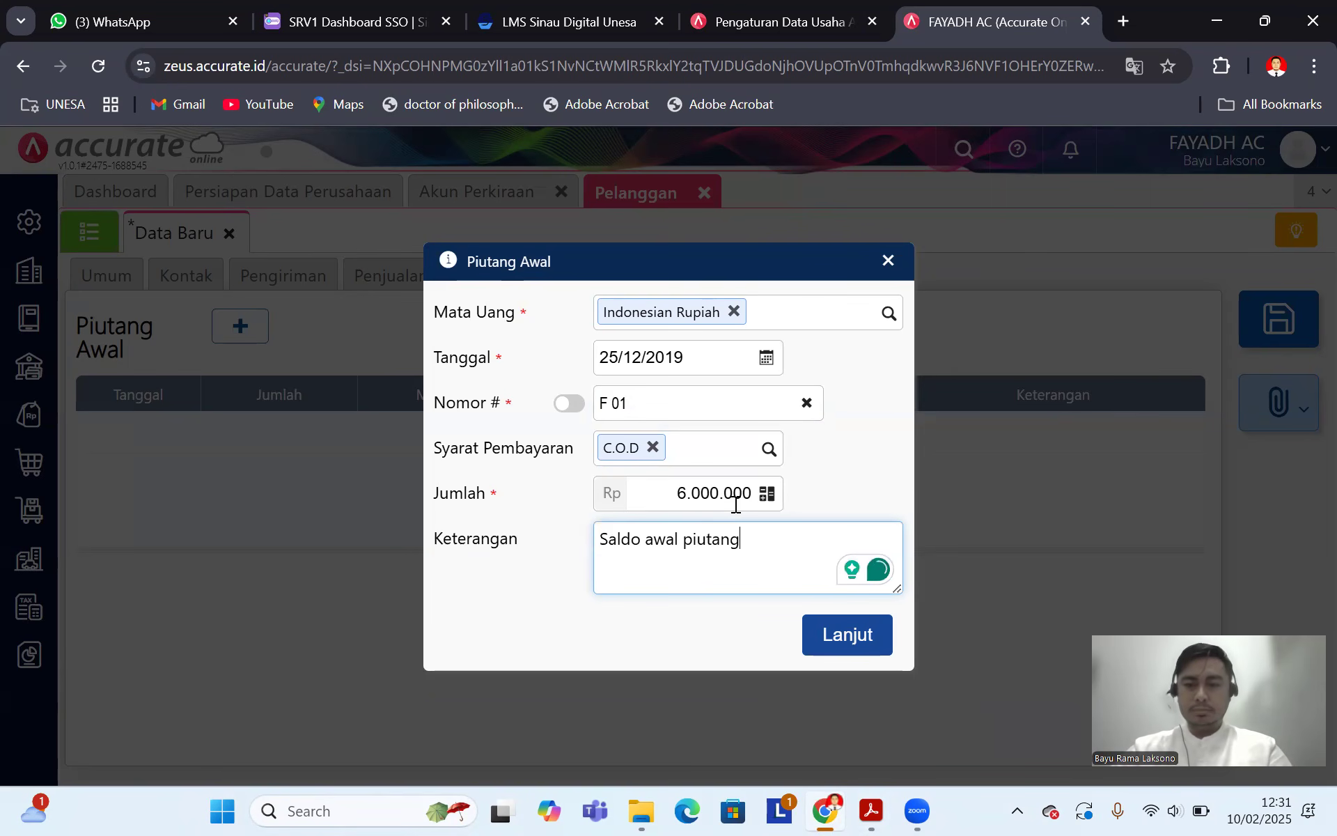
{"action": "left_click", "coordinate": [853, 635]}
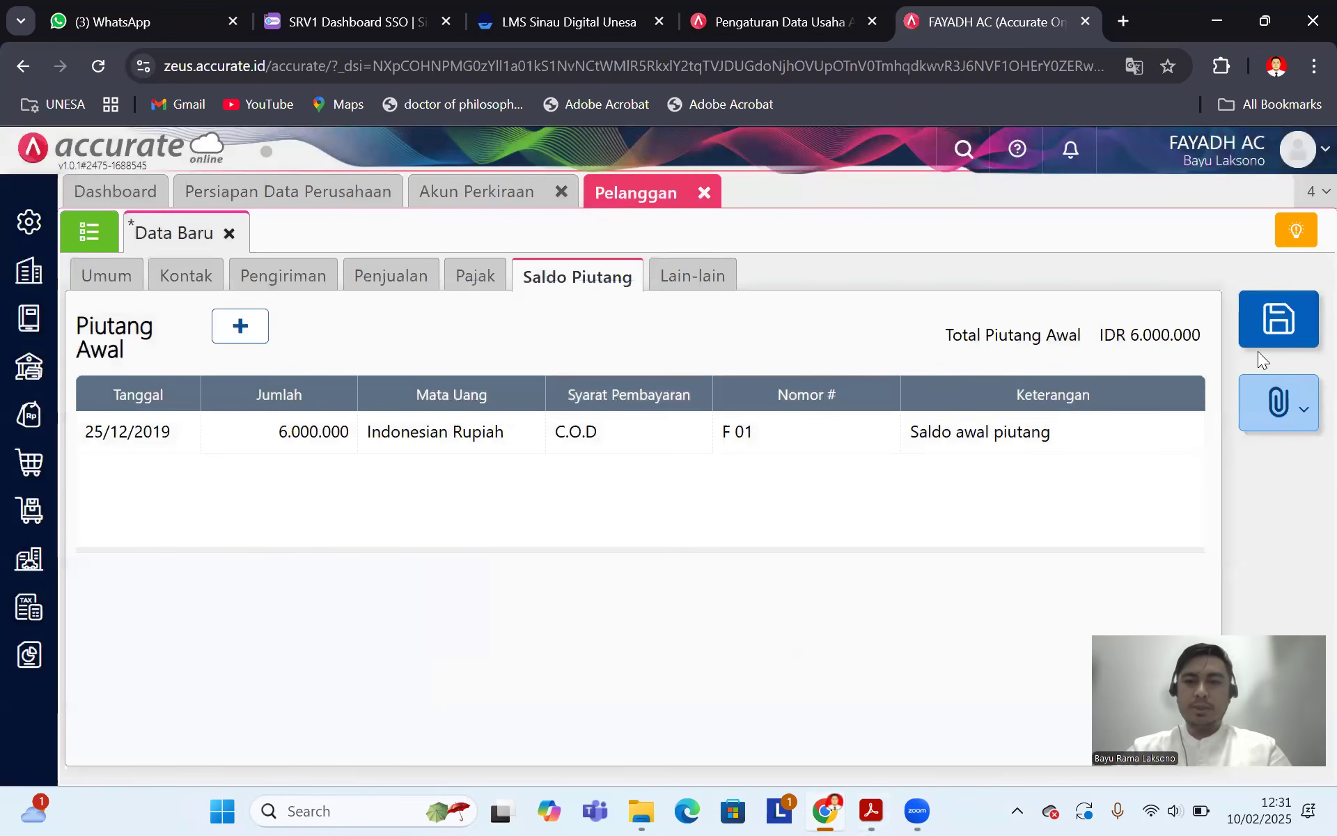
Step: Save PT Yasmin Corp, view the customer list, and start another new customer
{"action": "left_click", "coordinate": [1279, 319]}
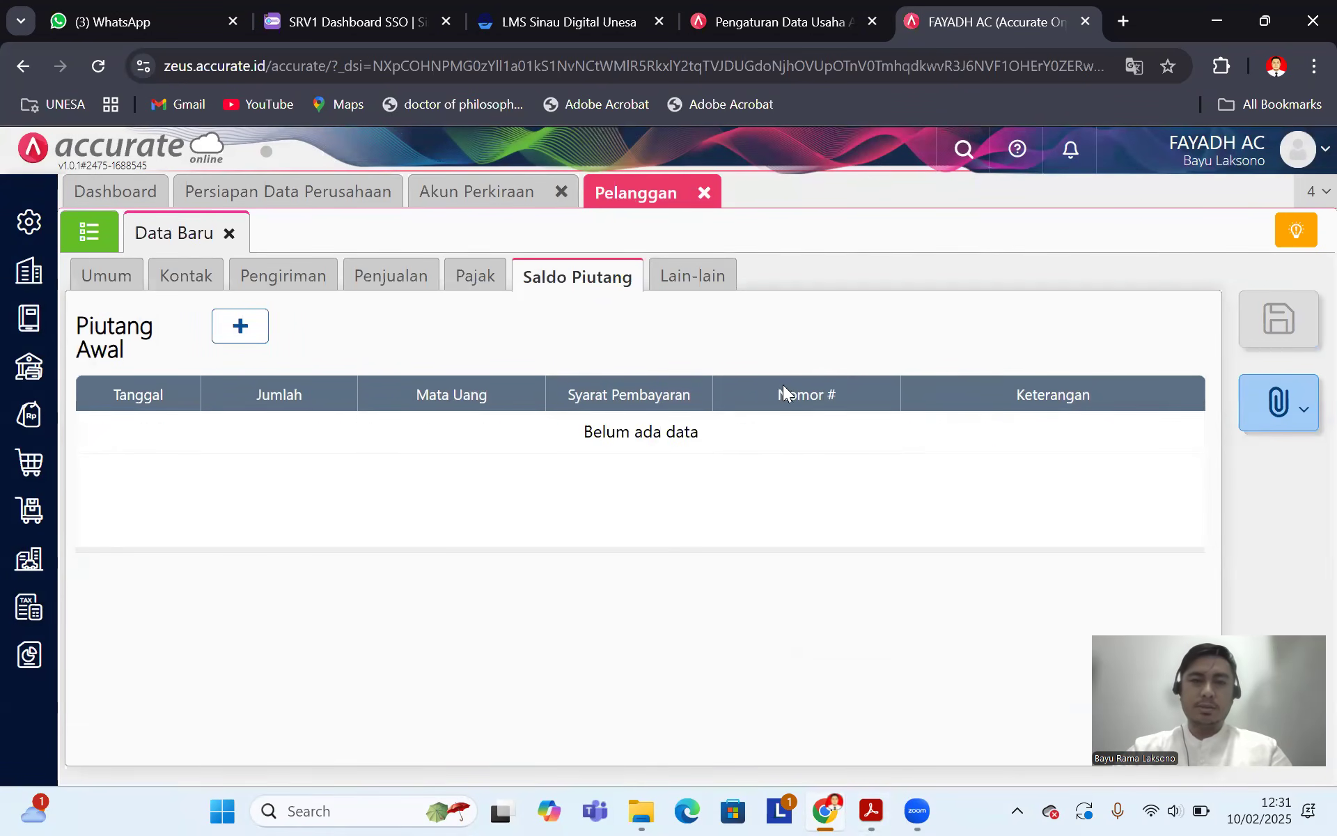
{"action": "left_click", "coordinate": [88, 235]}
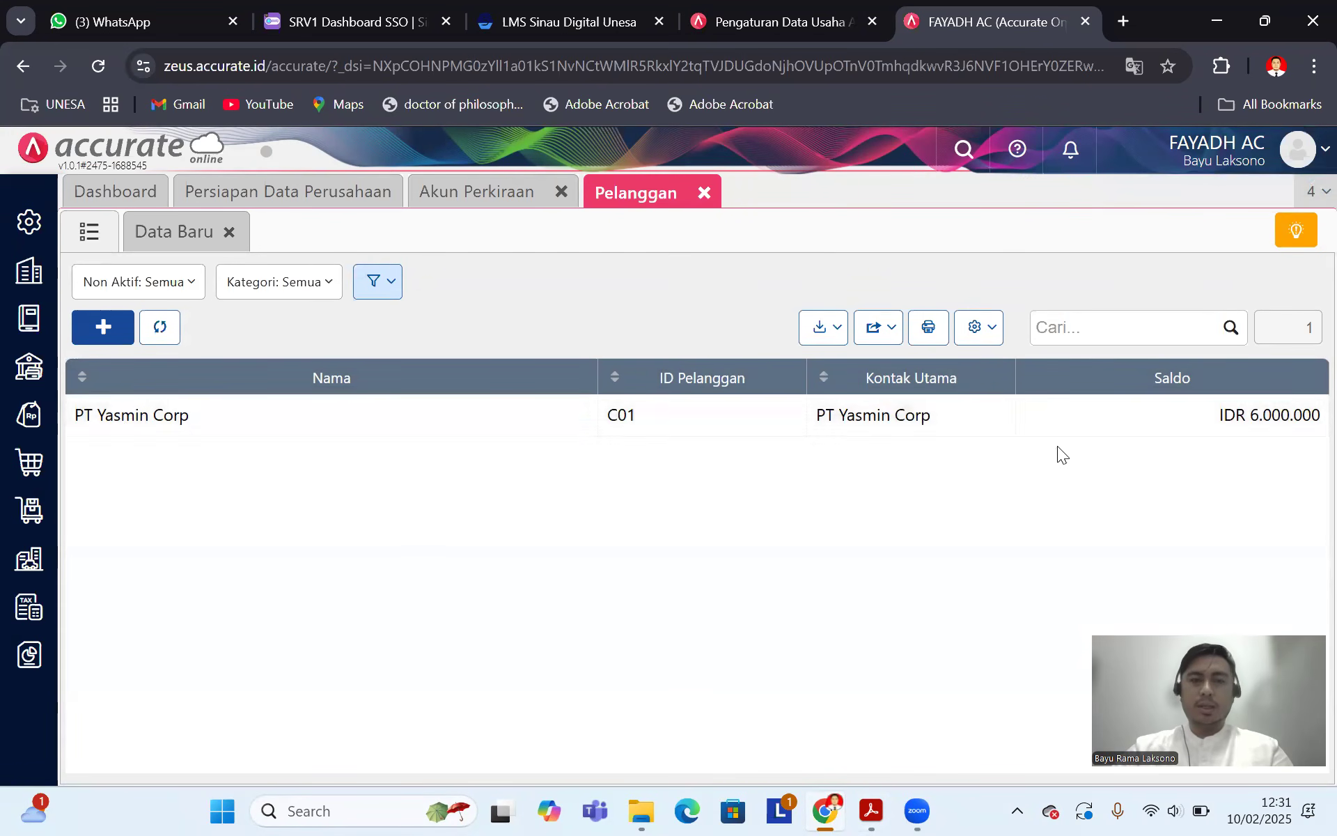
{"action": "left_click", "coordinate": [101, 339]}
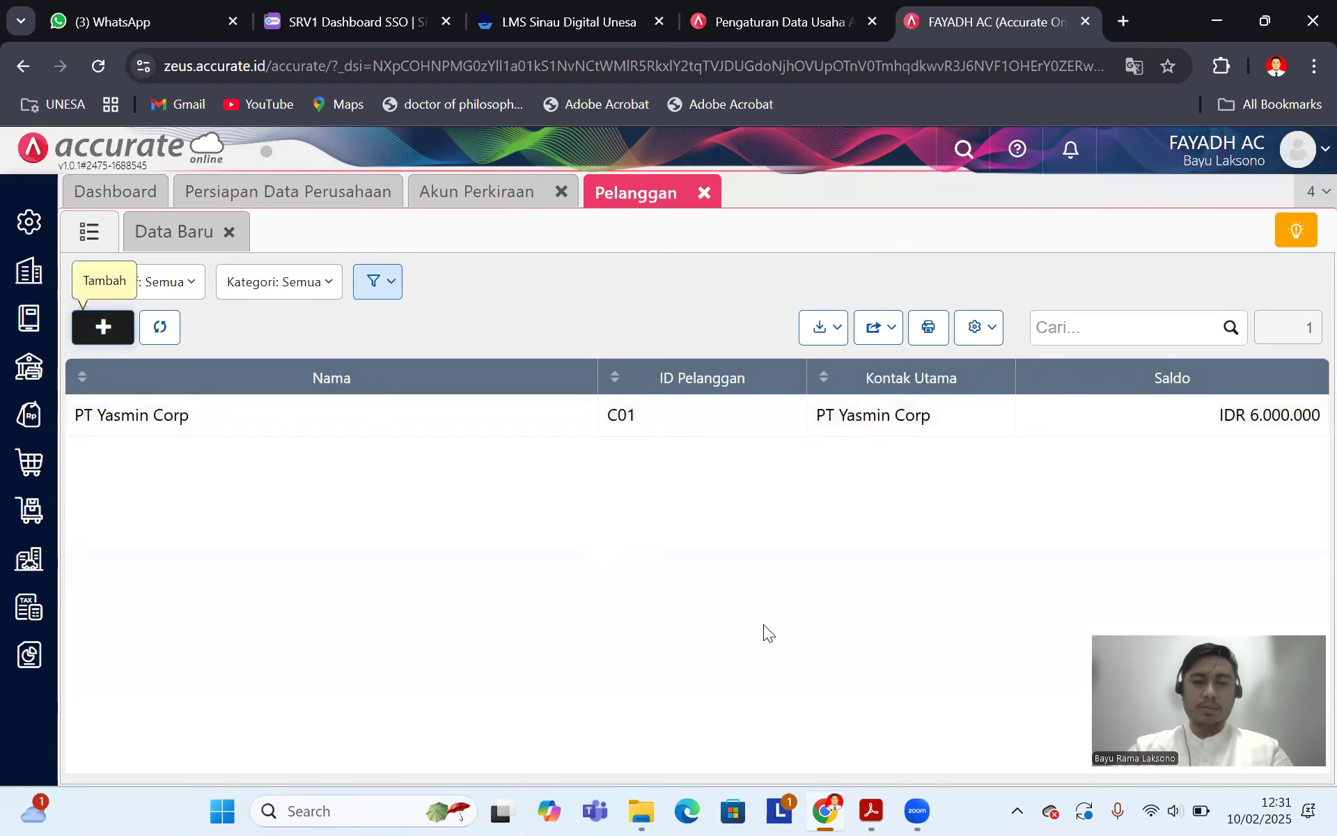
Step: Enter customer name 'PT Nana Prima' with a manually entered customer ID
{"action": "left_click", "coordinate": [858, 810]}
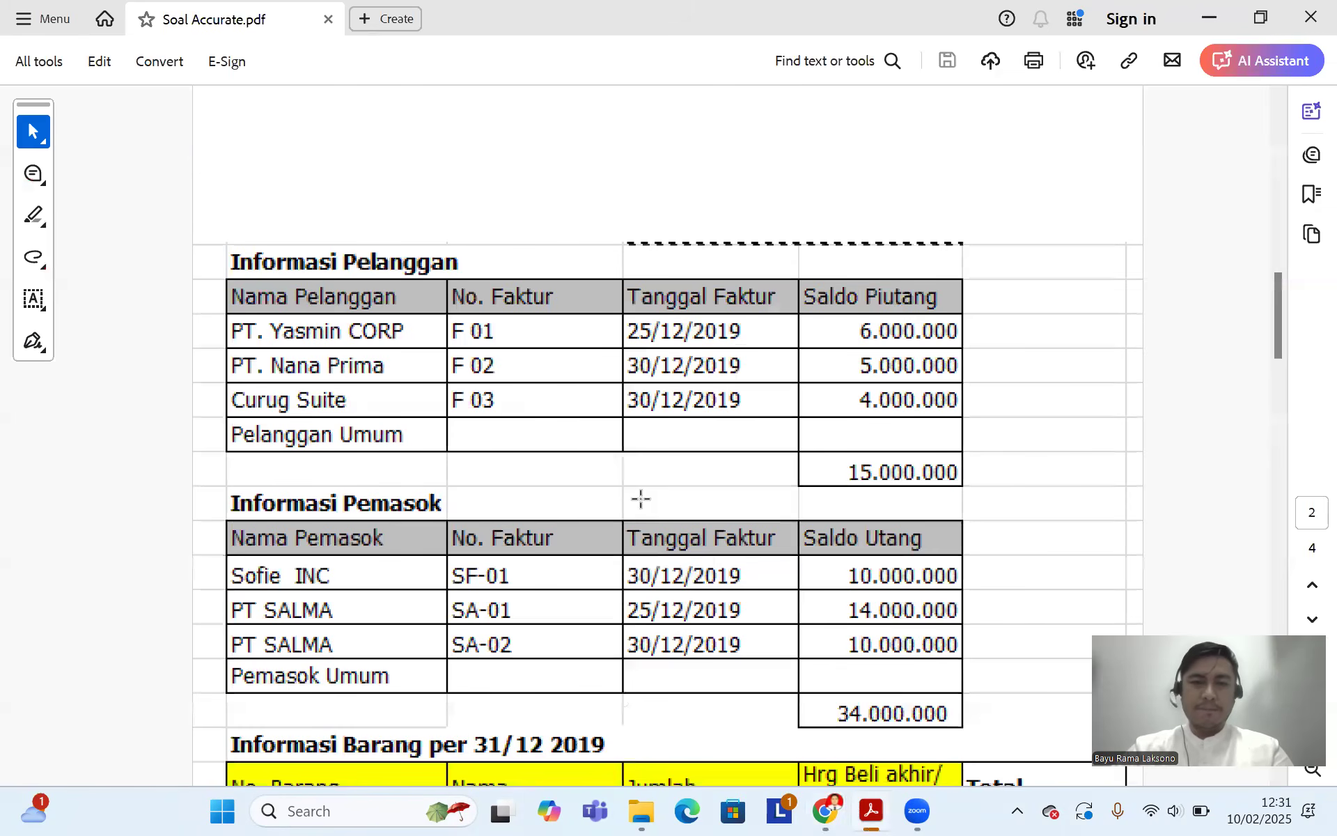
{"action": "left_click", "coordinate": [839, 811]}
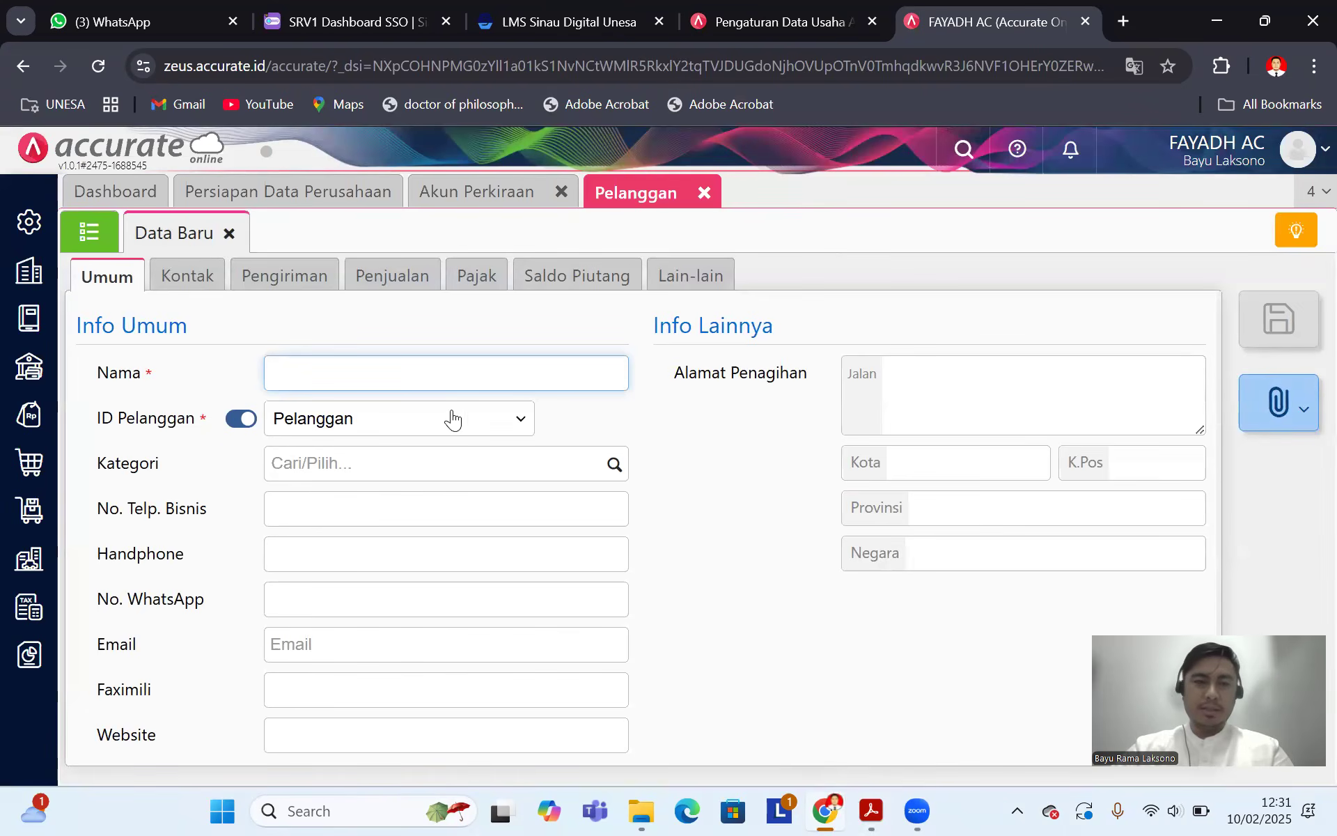
{"action": "left_click", "coordinate": [456, 381]}
{"action": "type", "text": "PT Nan"}
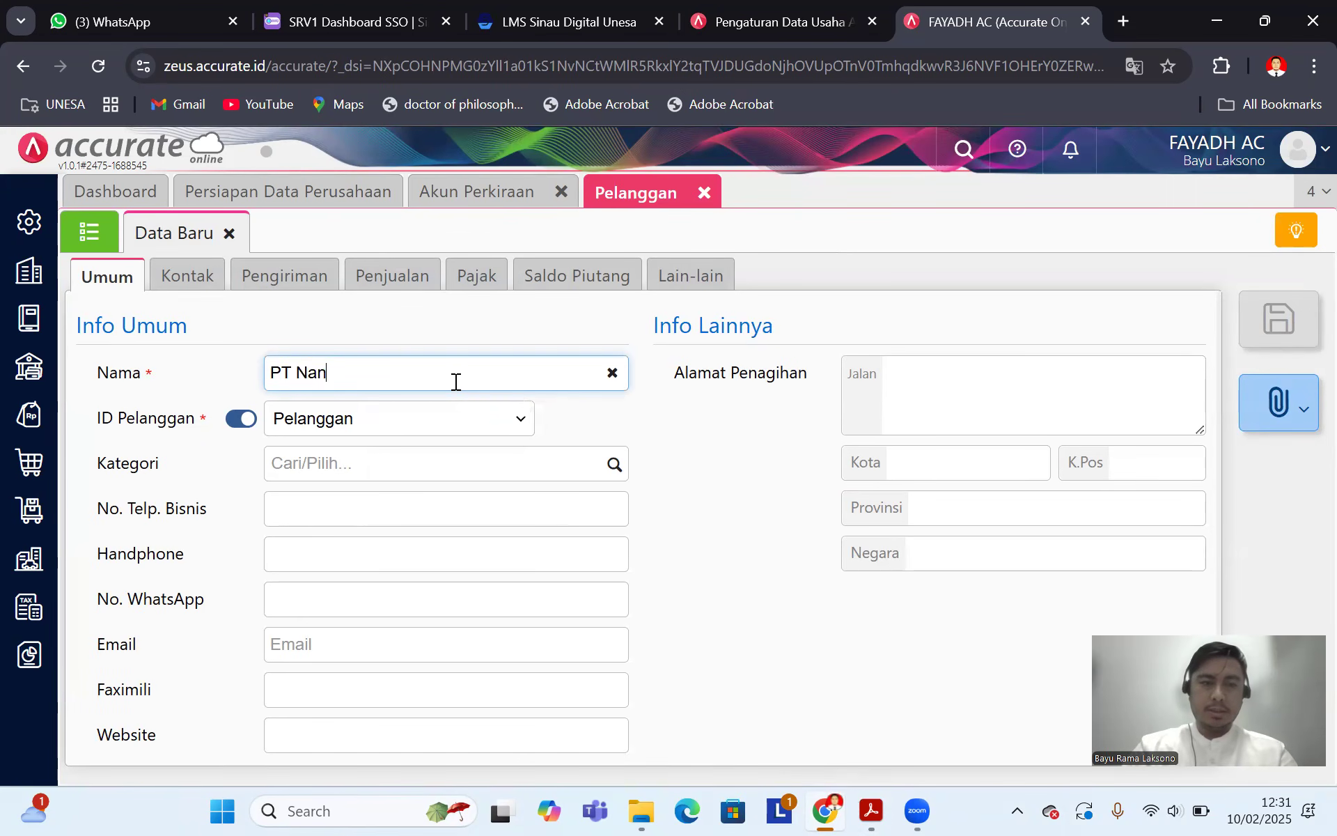
{"action": "type", "text": "a Prima"}
{"action": "left_click", "coordinate": [241, 419]}
{"action": "left_click", "coordinate": [312, 422]}
{"action": "type", "text": "C 02"}
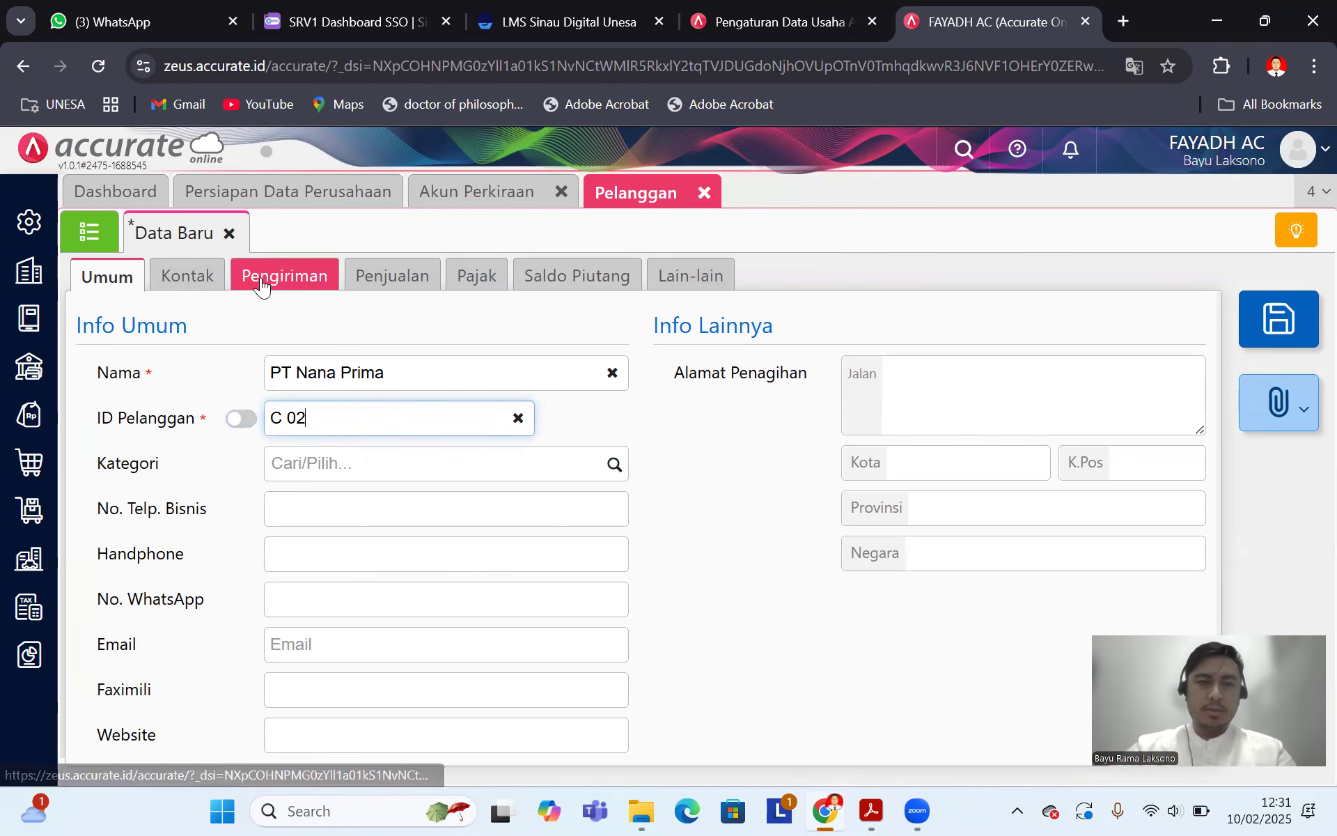
Step: Set the receivable account to [110301] Piutang Usaha IDR and start a new opening receivable
{"action": "left_click", "coordinate": [408, 283]}
{"action": "left_click", "coordinate": [1184, 373]}
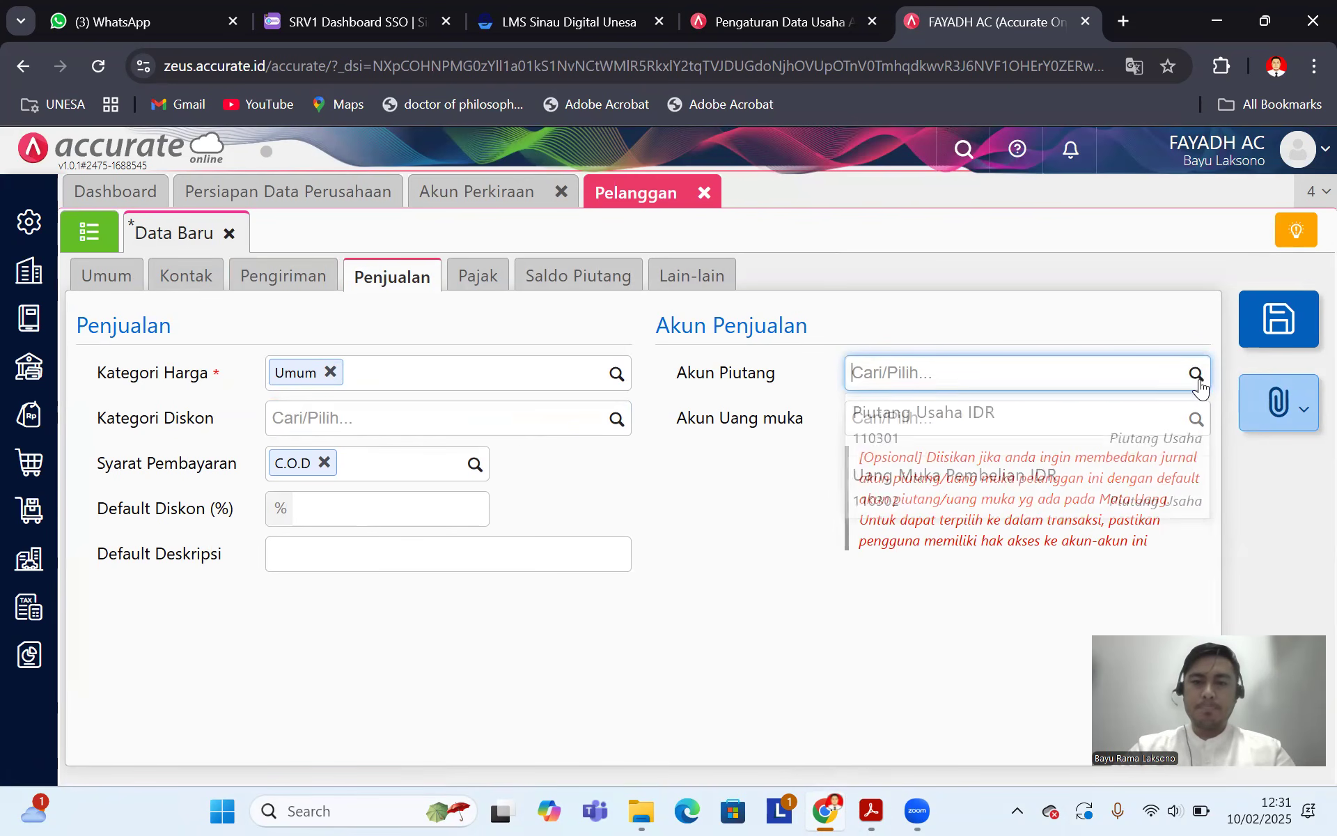
{"action": "left_click", "coordinate": [1015, 423]}
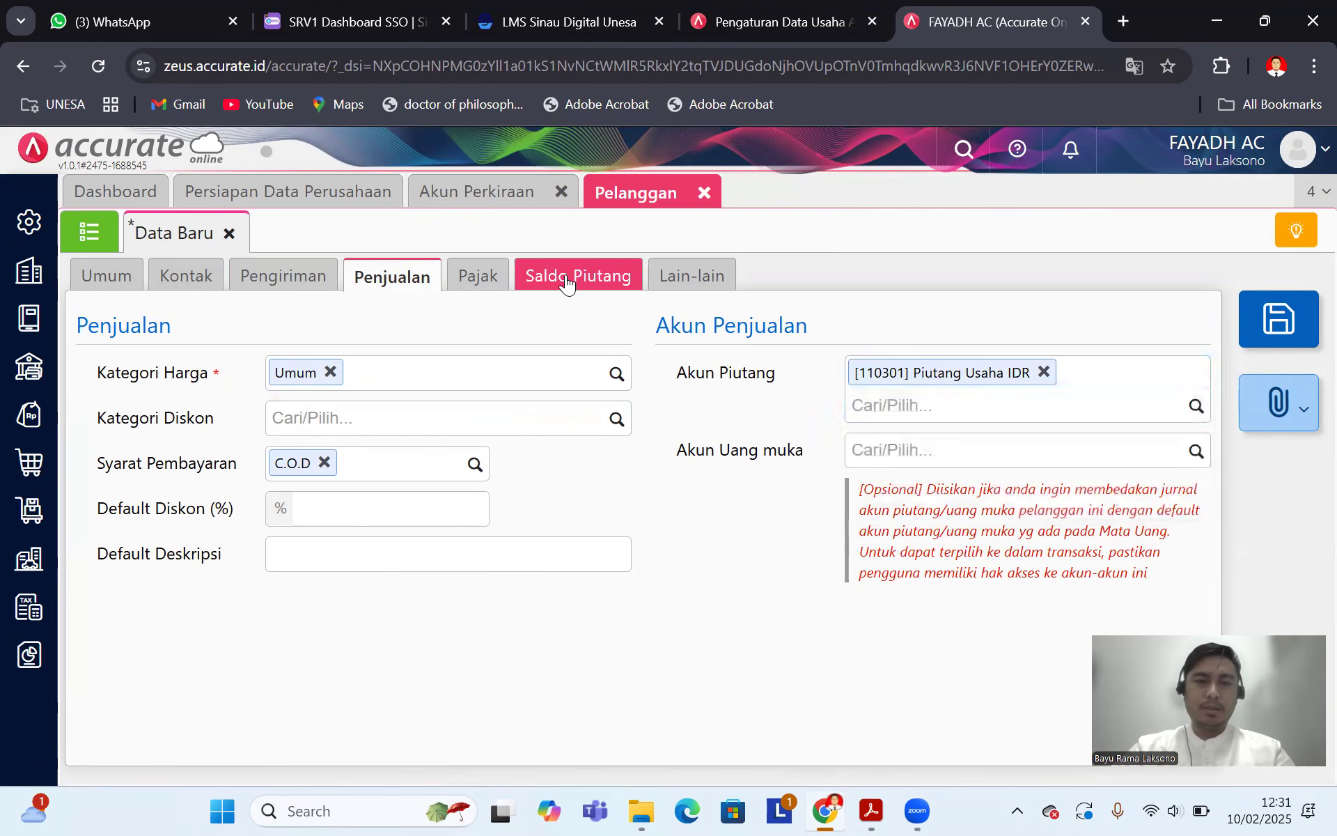
{"action": "left_click", "coordinate": [578, 276]}
{"action": "left_click", "coordinate": [240, 335]}
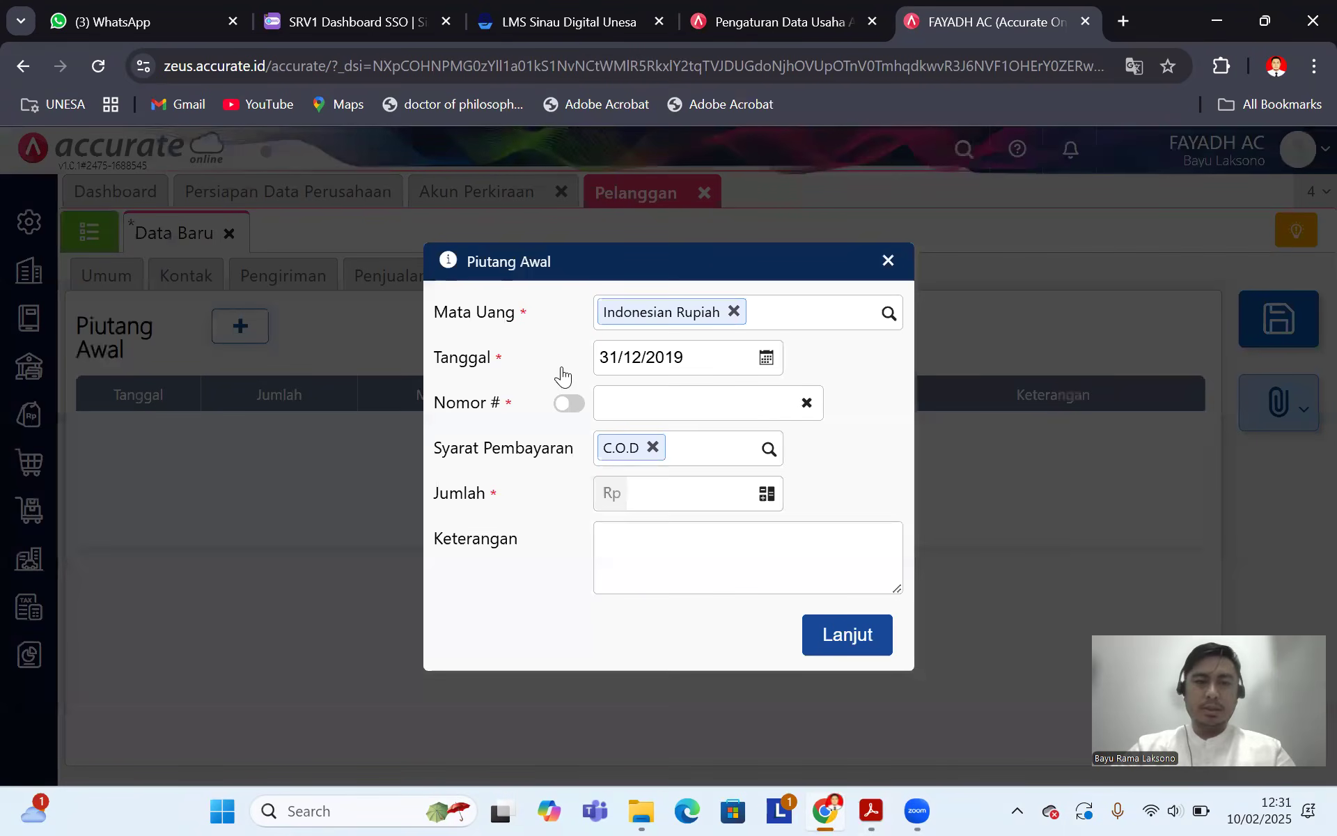
Step: Set the opening receivable date to 30/12/2019 and invoice number F 02
{"action": "left_click", "coordinate": [874, 812]}
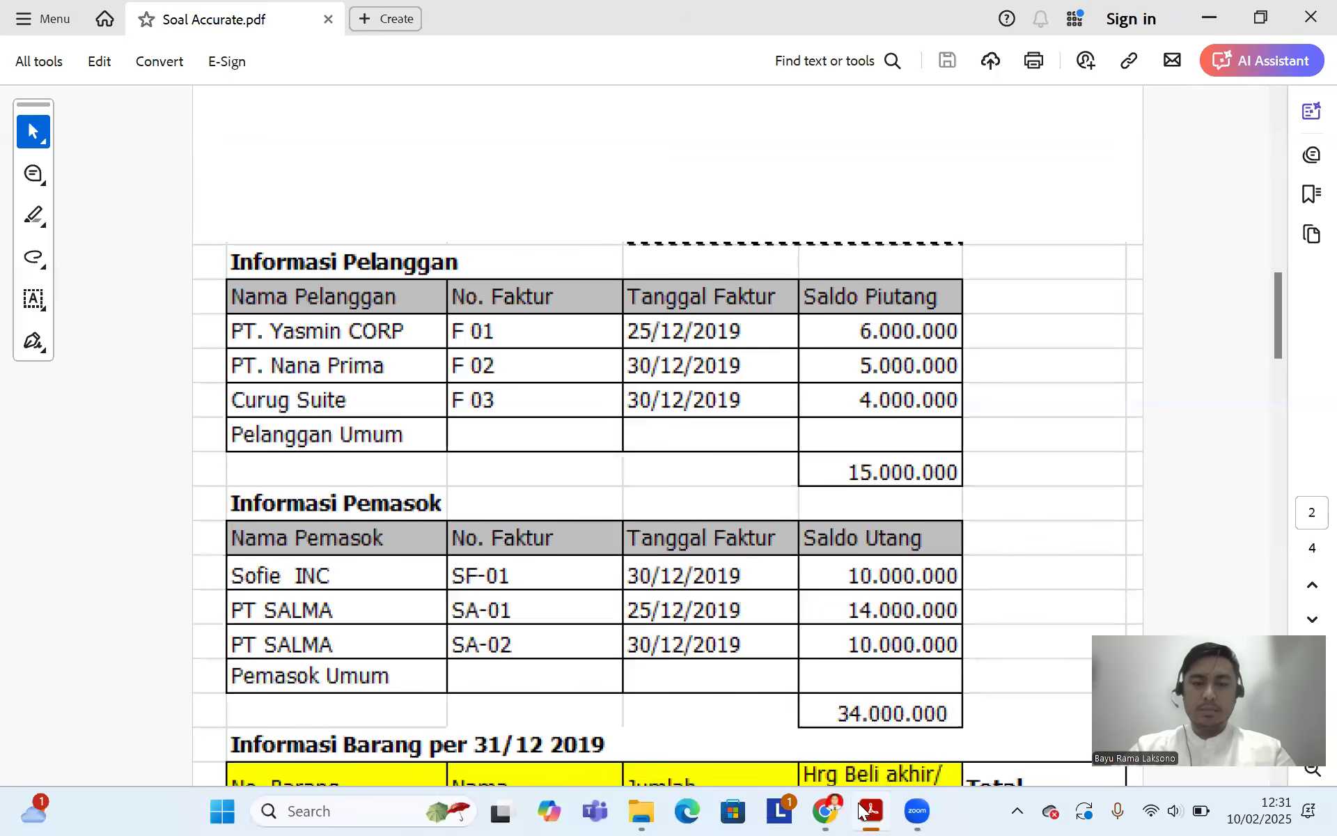
{"action": "left_click", "coordinate": [826, 812]}
{"action": "left_click", "coordinate": [704, 362]}
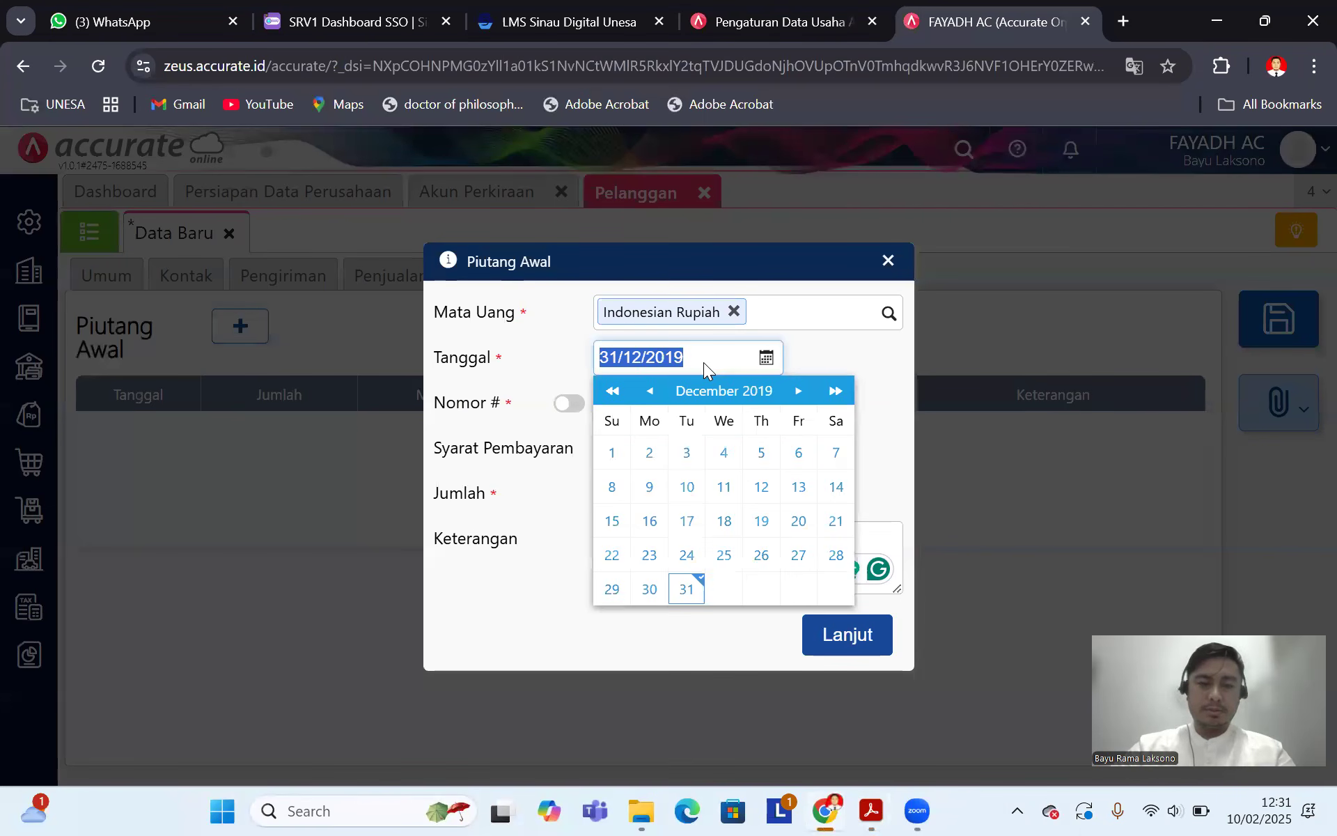
{"action": "type", "text": "30/__/____"}
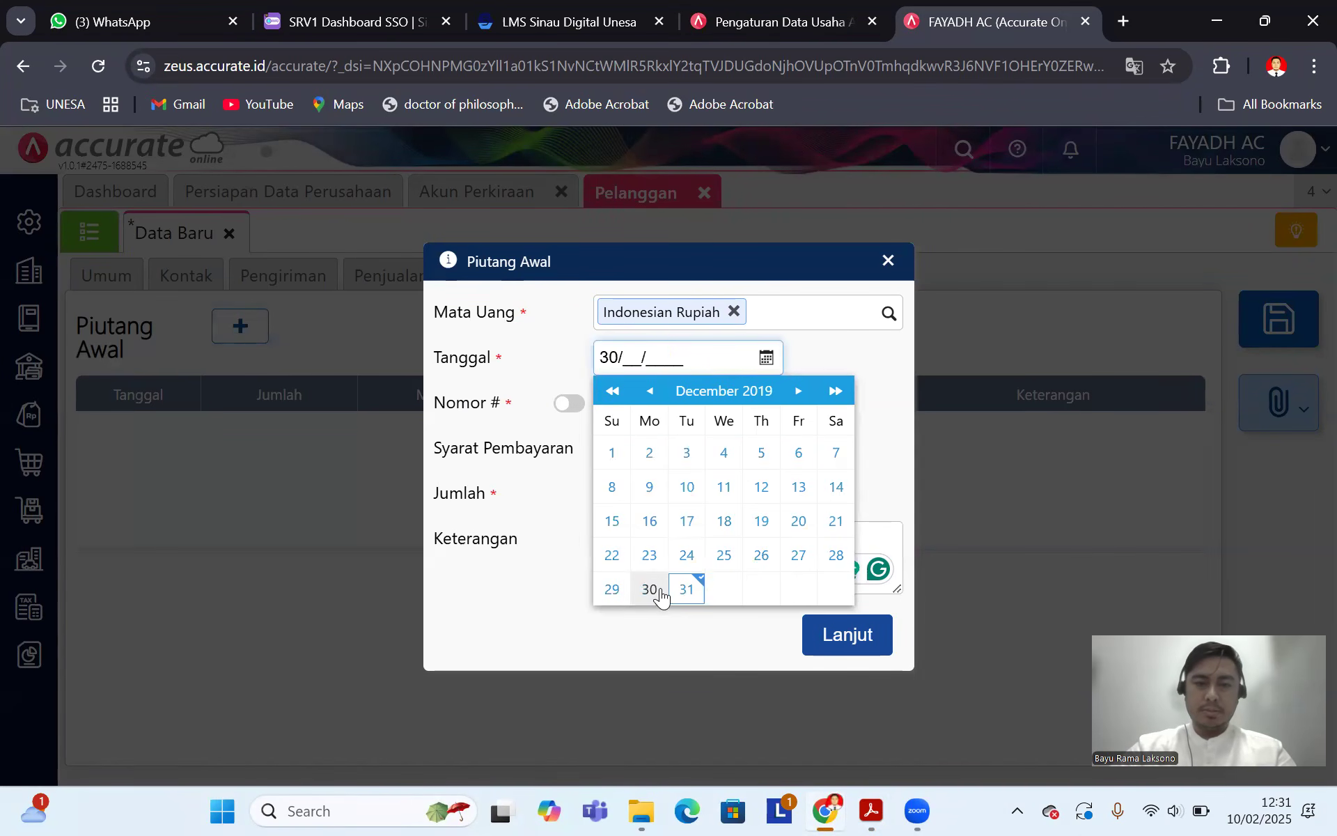
{"action": "left_click", "coordinate": [652, 591]}
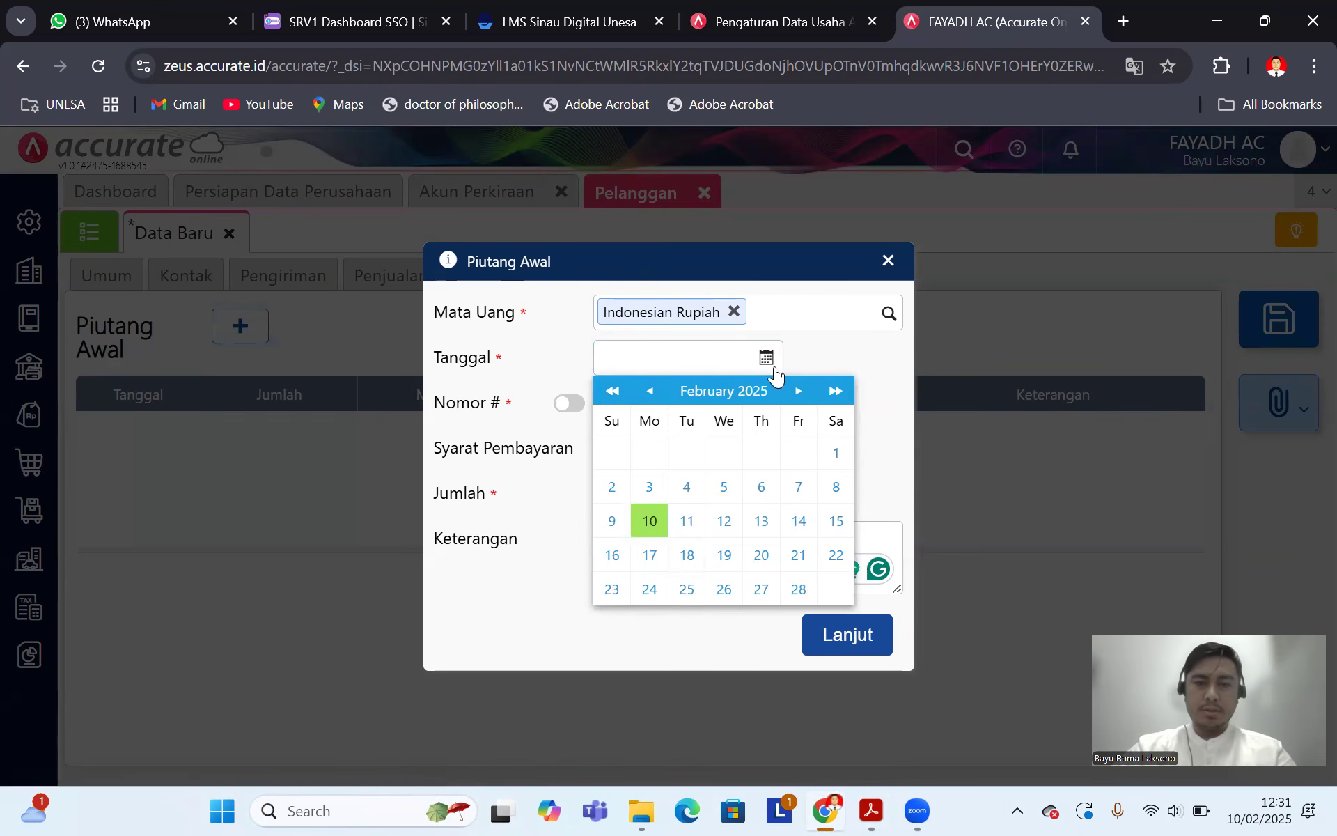
{"action": "left_click", "coordinate": [733, 362]}
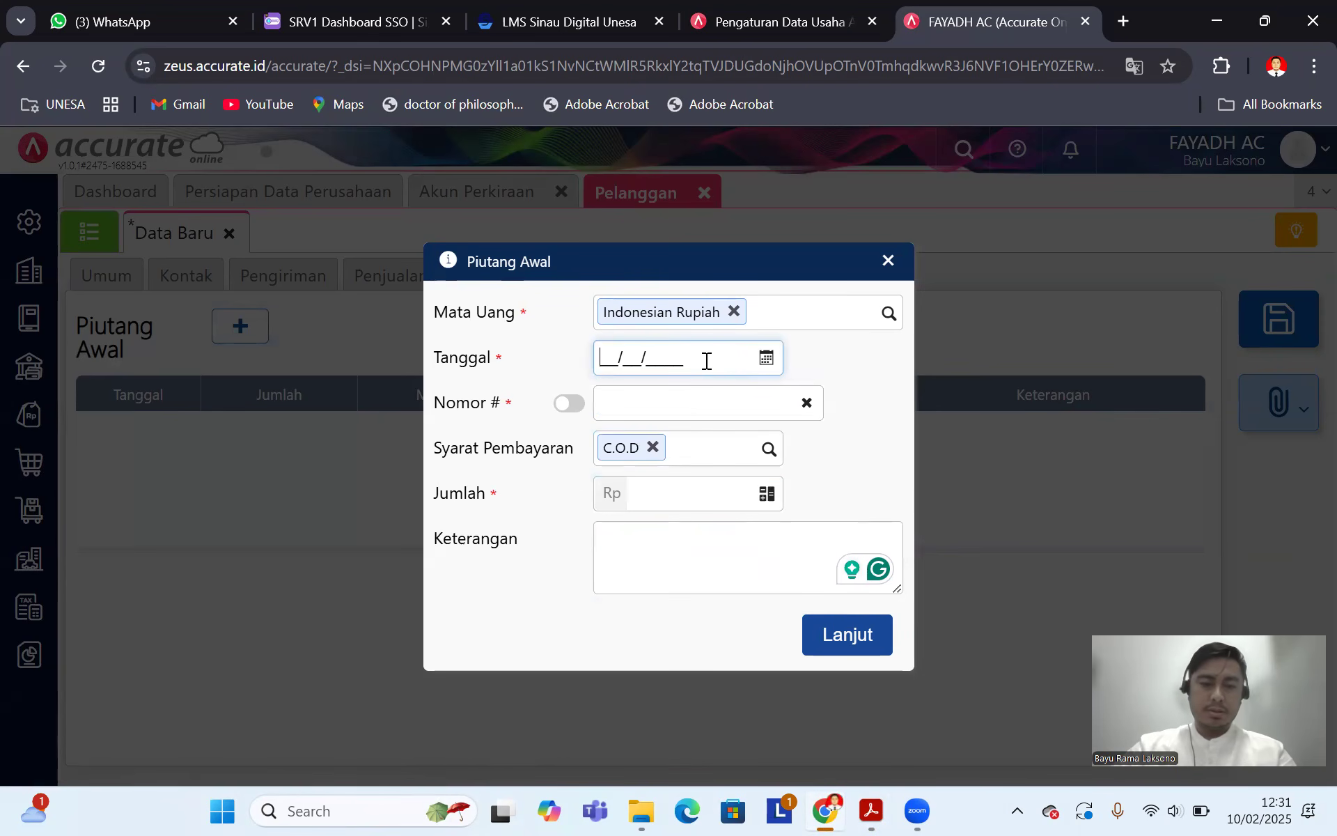
{"action": "type", "text": "301"}
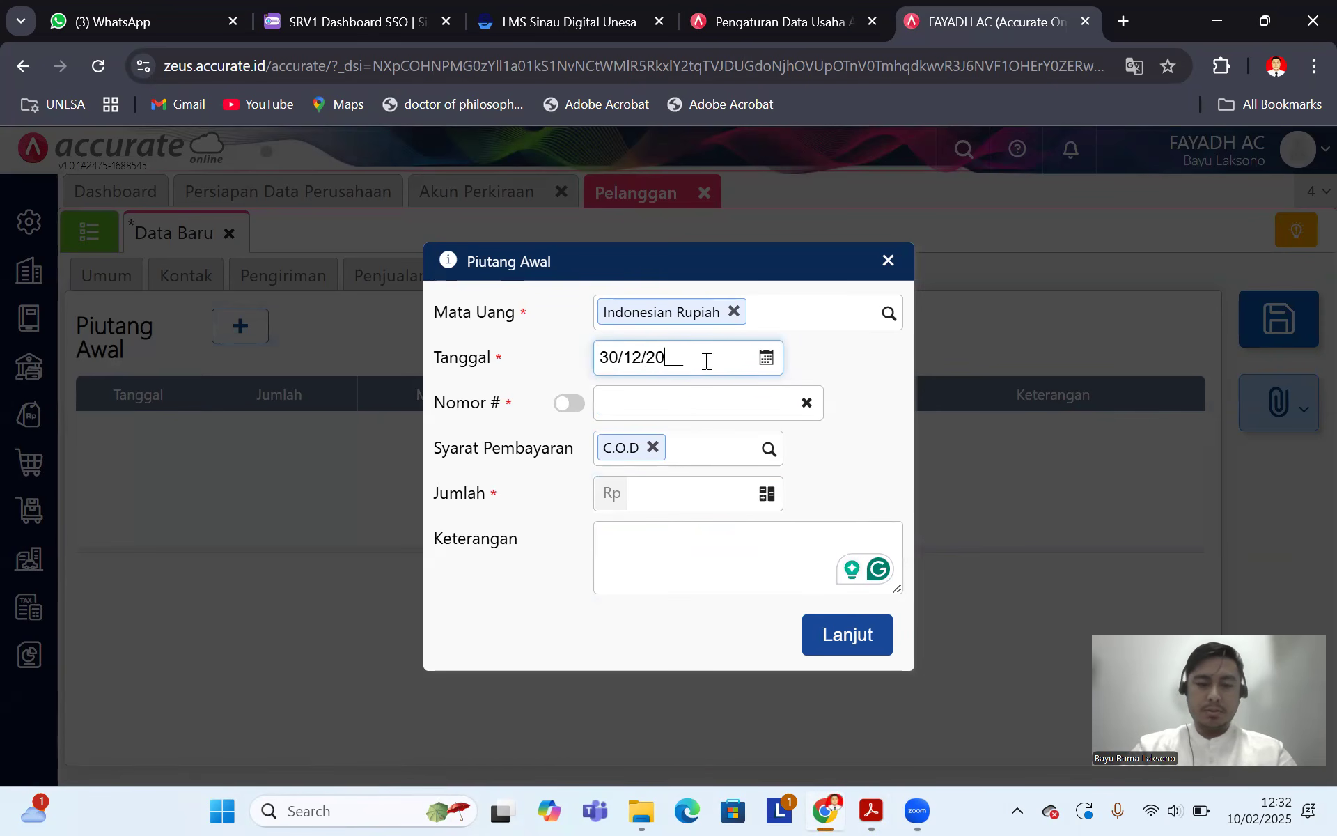
{"action": "left_click", "coordinate": [715, 394]}
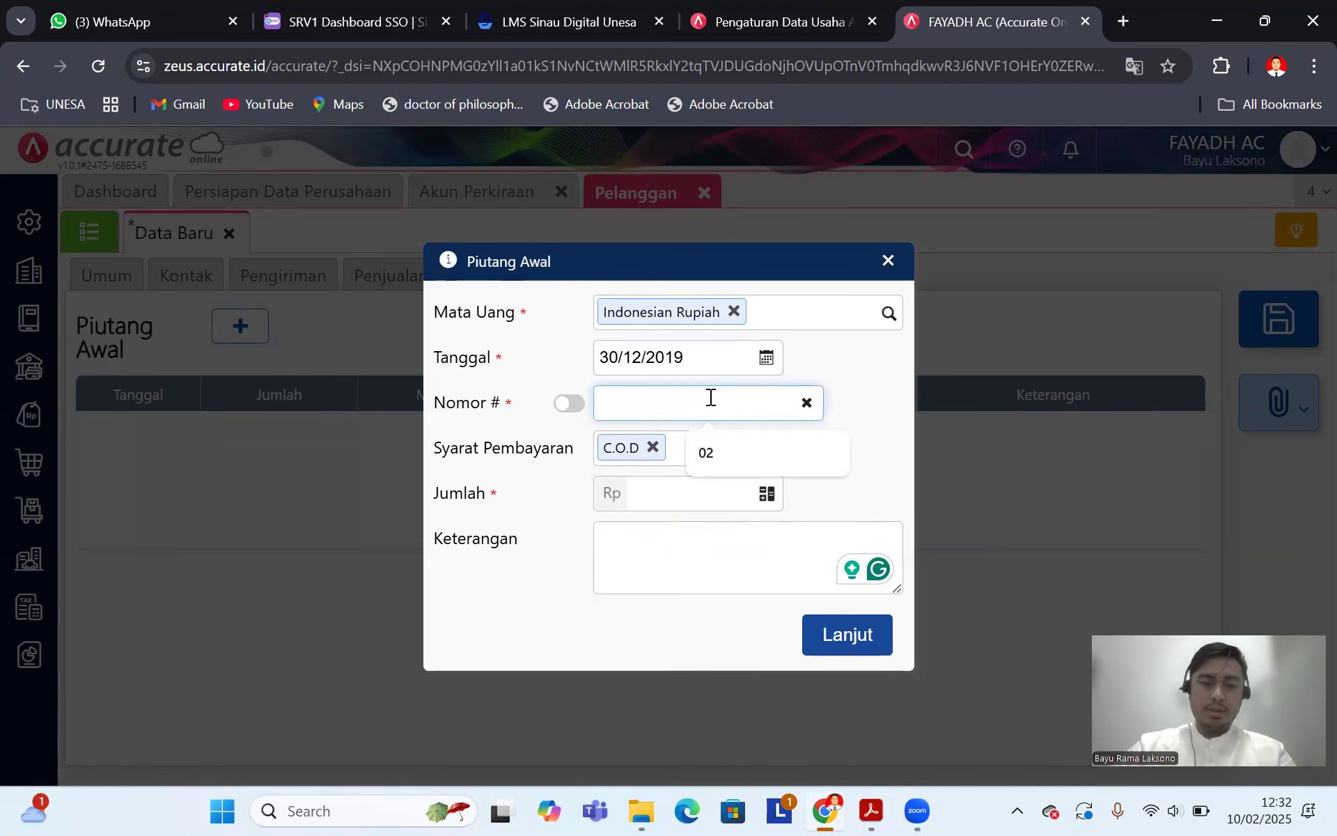
{"action": "type", "text": "F 02"}
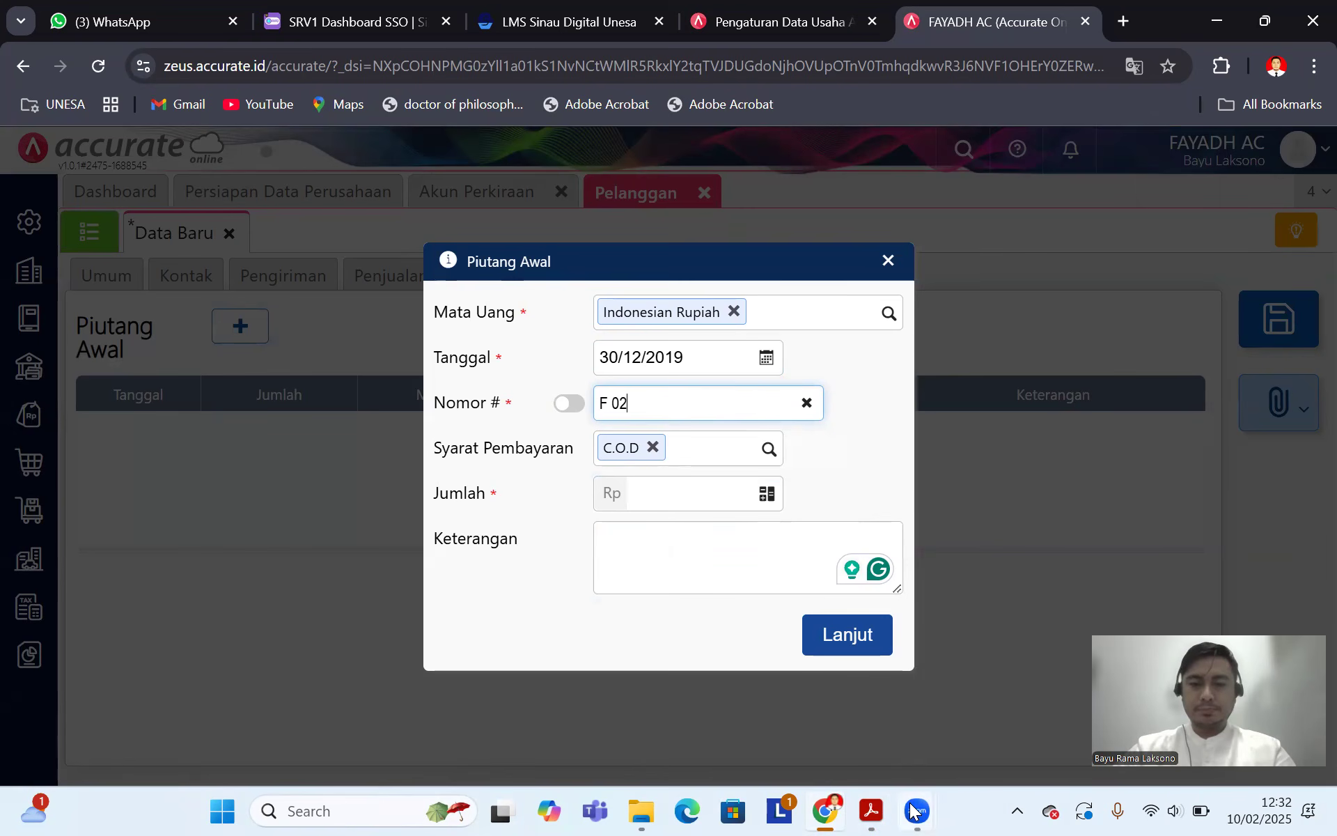
Step: Enter amount 5.000.000 and description 'Saldo awal piutang', then add the receivable
{"action": "left_click", "coordinate": [871, 810]}
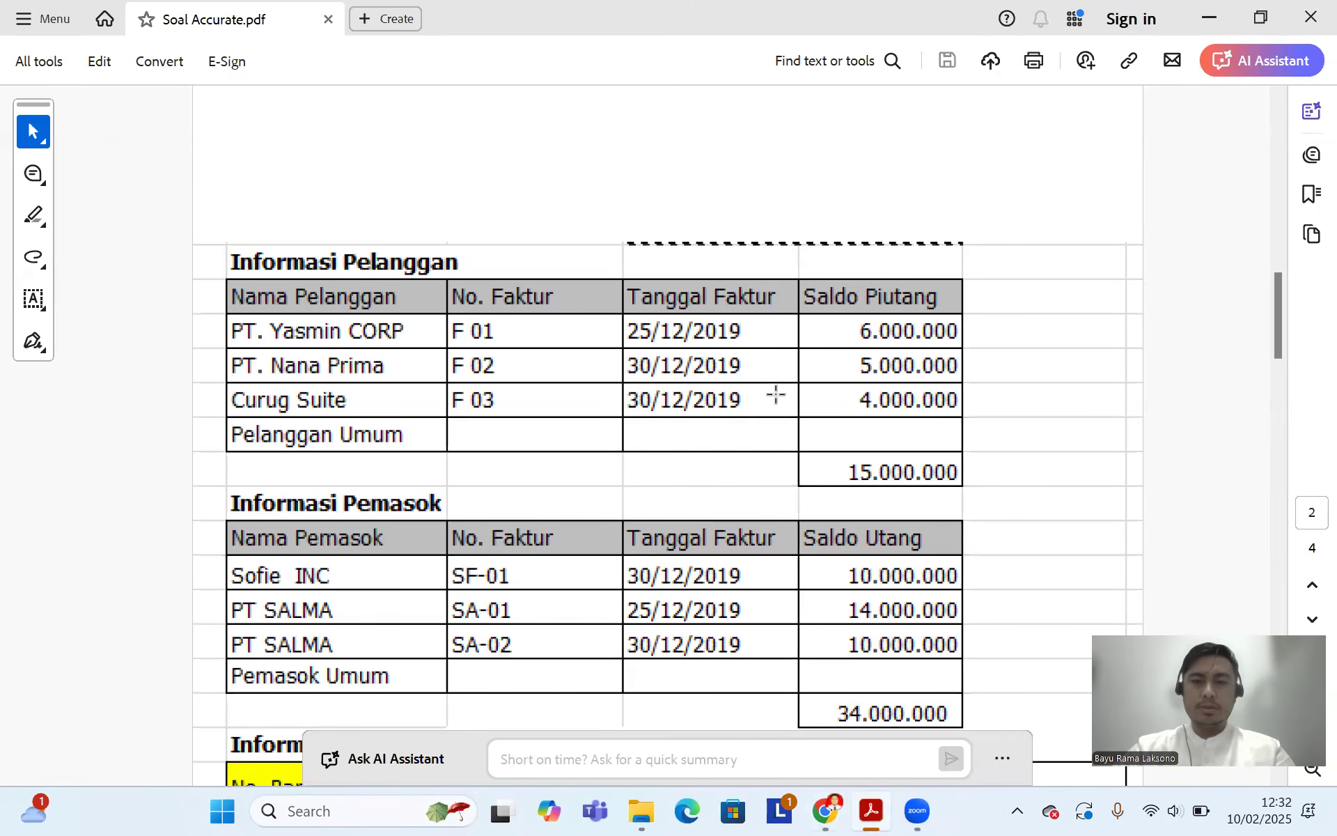
{"action": "left_click", "coordinate": [827, 804]}
{"action": "left_click", "coordinate": [651, 498]}
{"action": "type", "text": "50.000"}
{"action": "left_click", "coordinate": [643, 549]}
{"action": "type", "text": "Saldo awal piutang"}
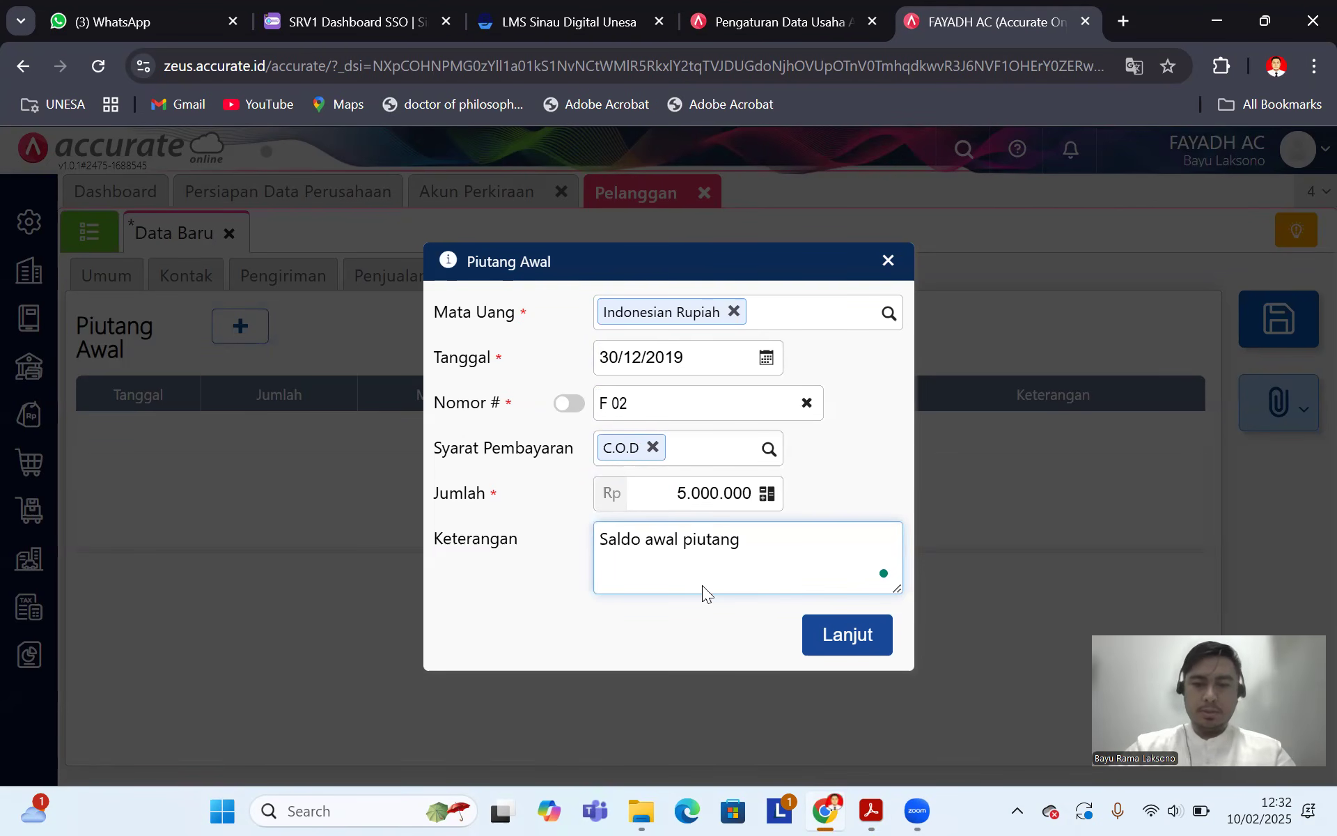
{"action": "left_click", "coordinate": [825, 631]}
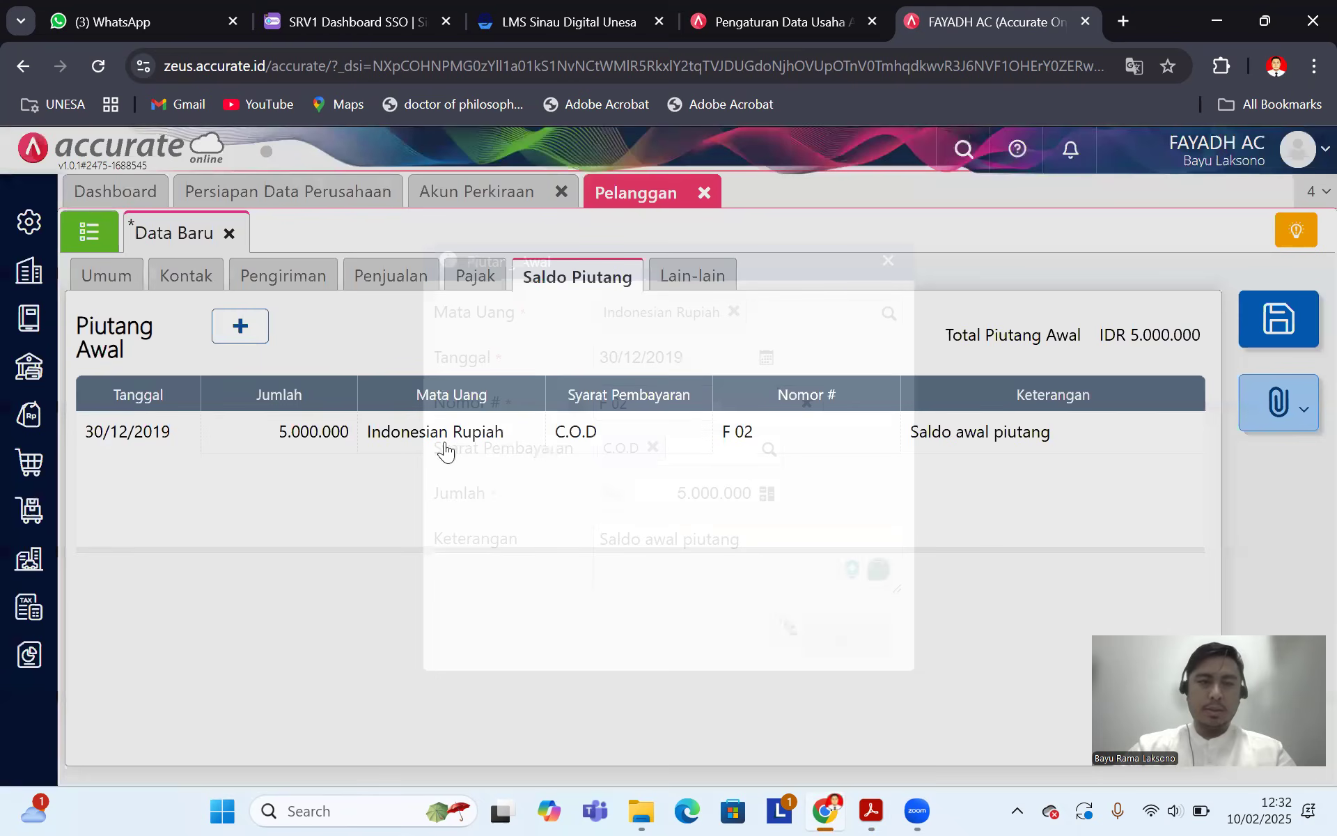
Step: Review the customer's tabs and save PT Nana Prima
{"action": "left_click", "coordinate": [425, 286]}
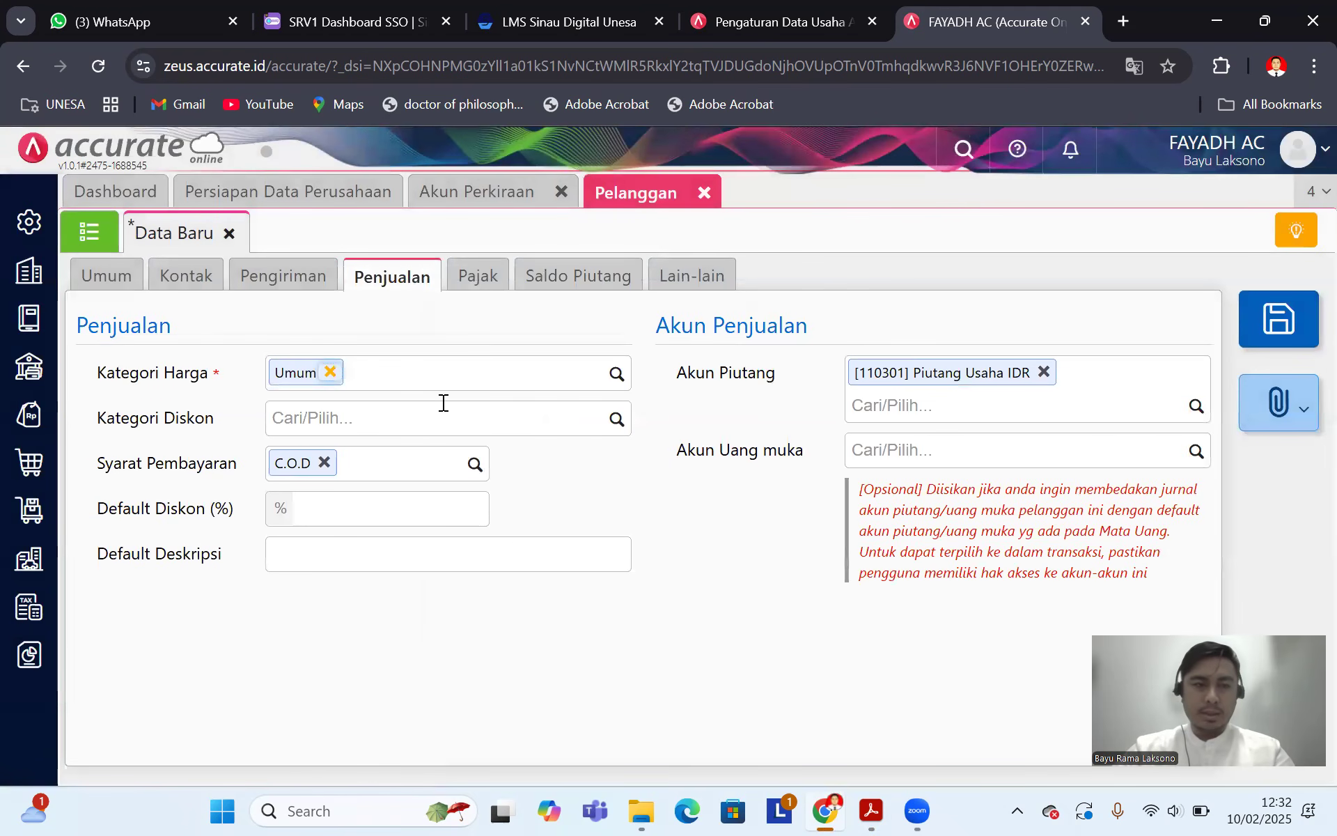
{"action": "left_click", "coordinate": [107, 276]}
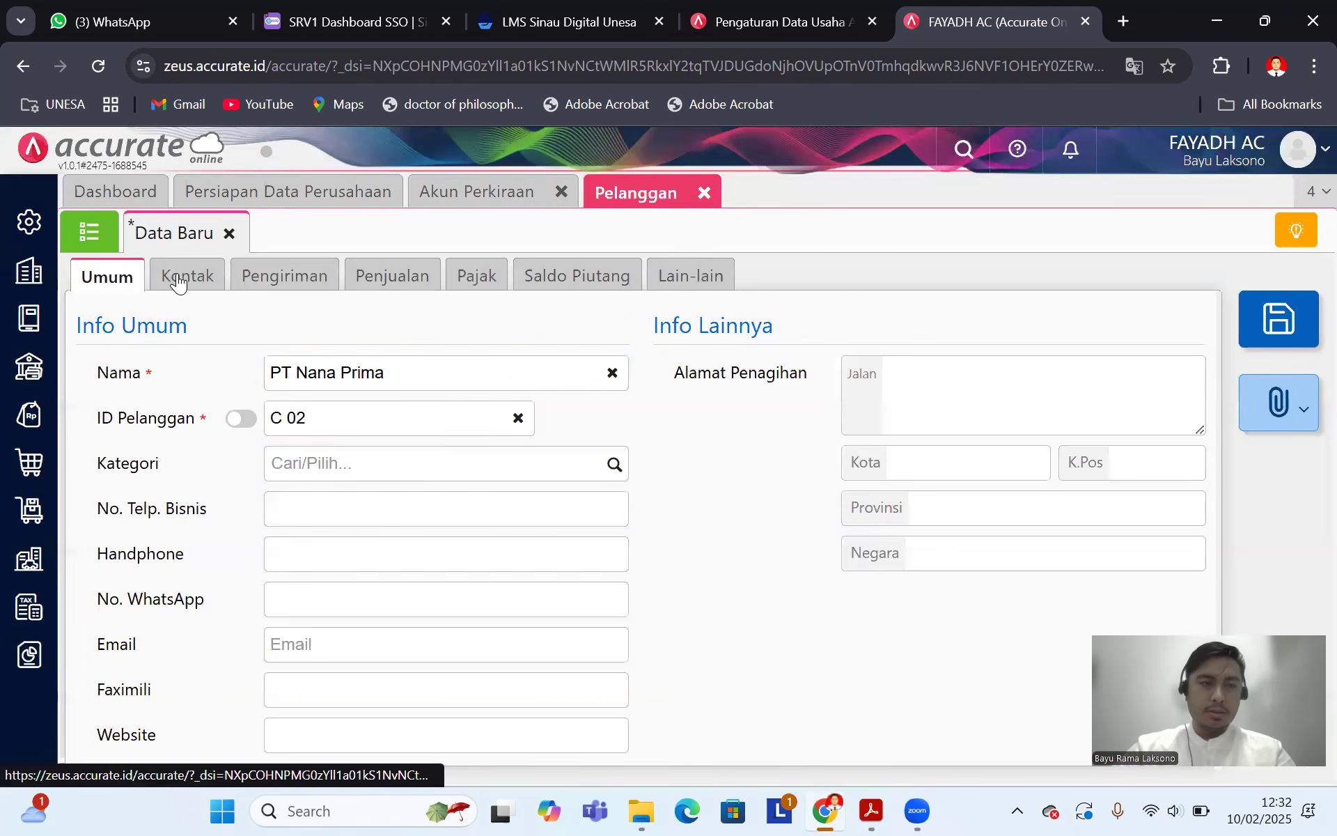
{"action": "left_click", "coordinate": [582, 276]}
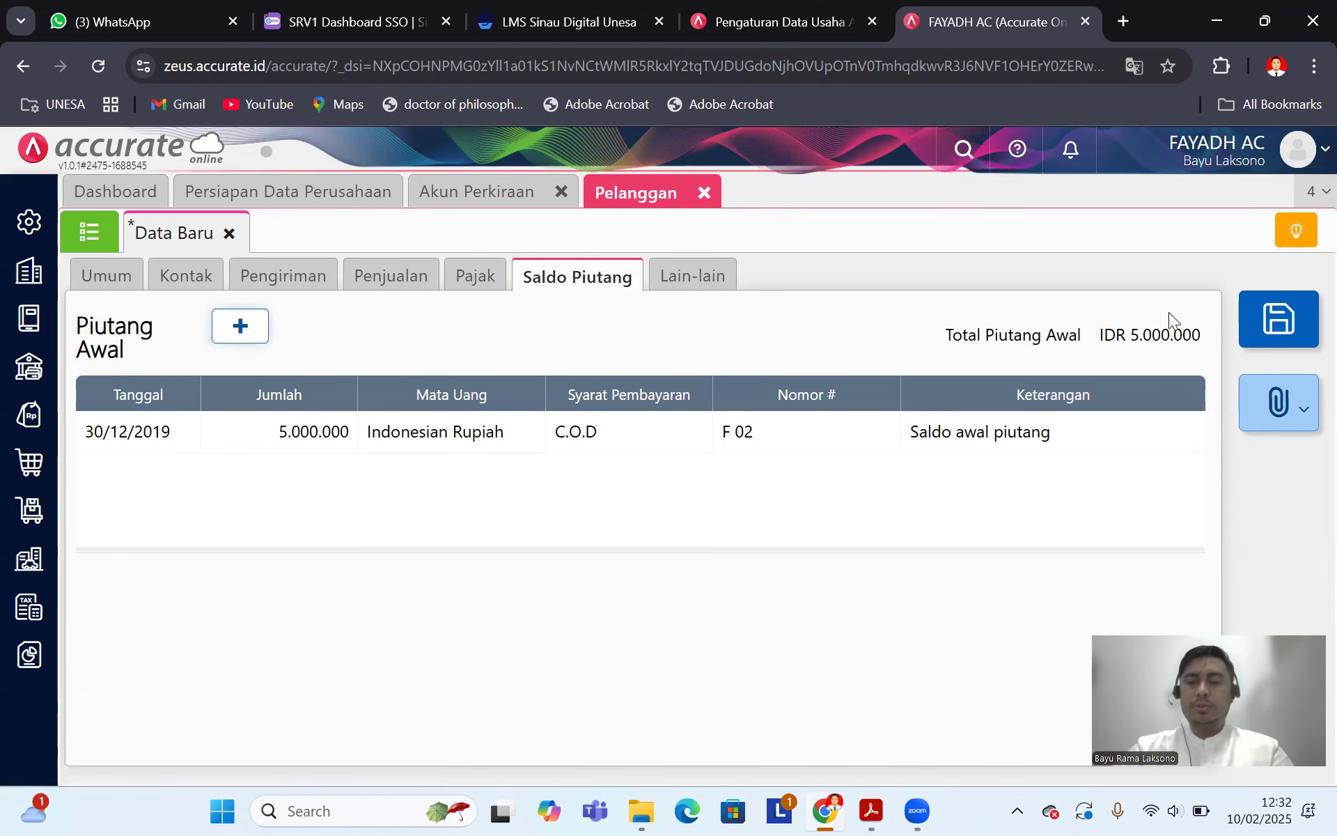
{"action": "left_click", "coordinate": [1287, 323]}
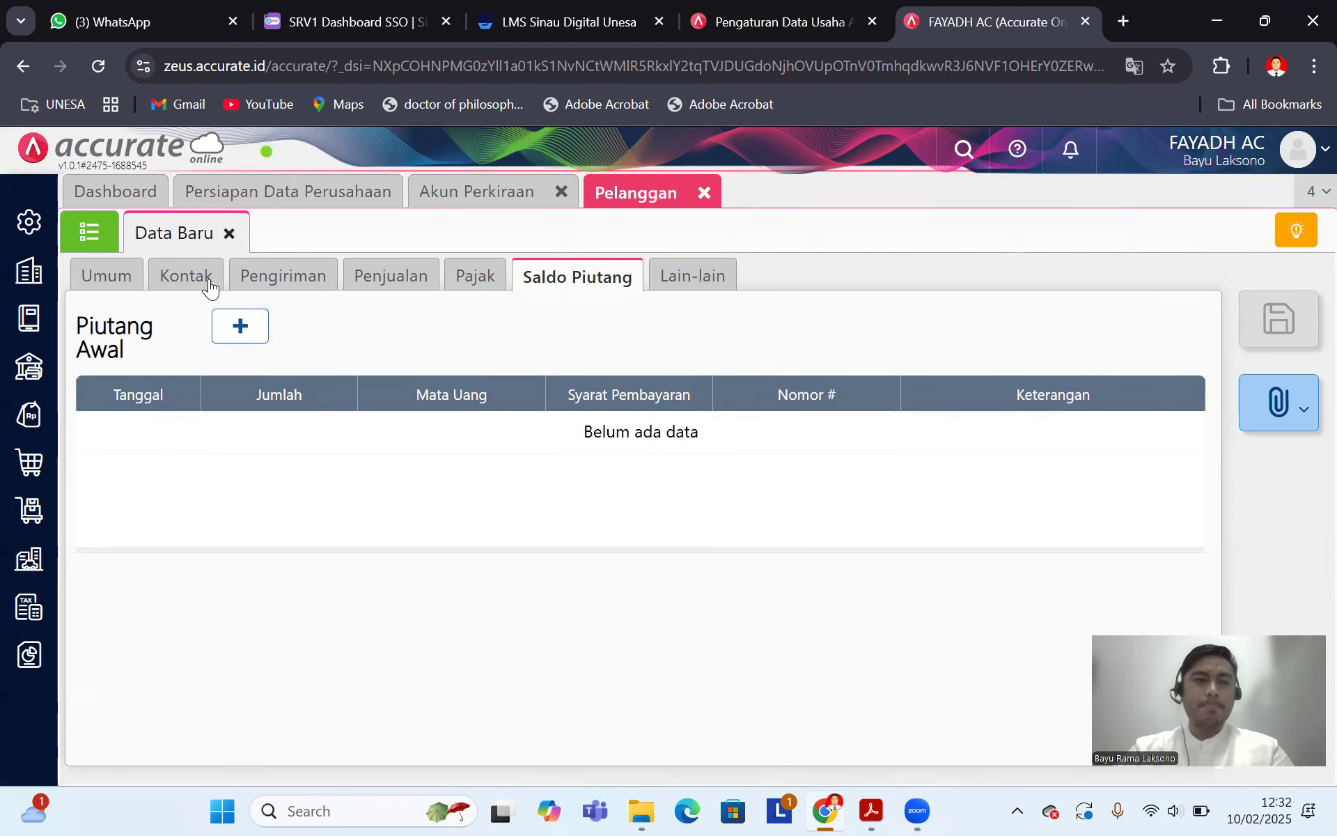
Step: Enter new customer name 'Curug Suite' with manual customer ID C 03
{"action": "left_click", "coordinate": [109, 244]}
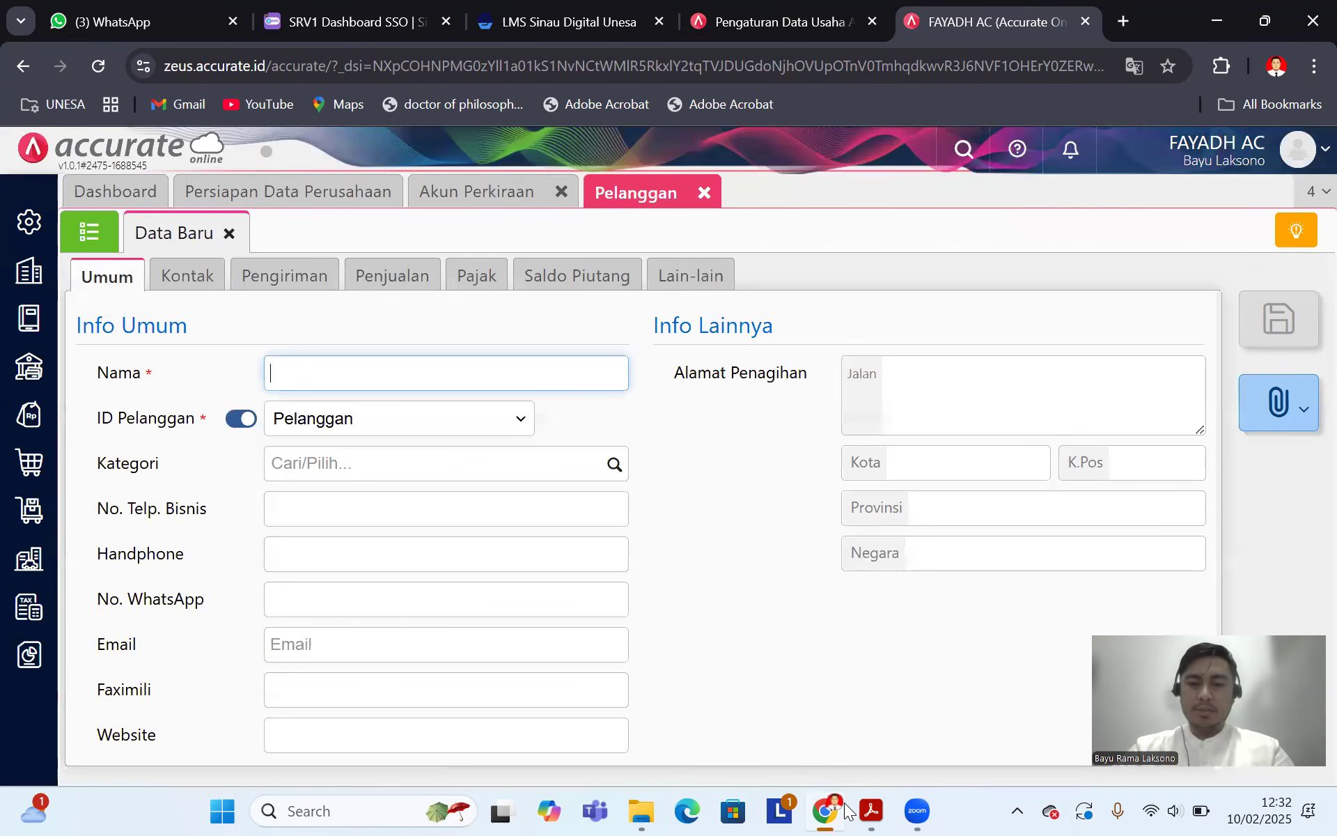
{"action": "key", "text": "alt+Tab"}
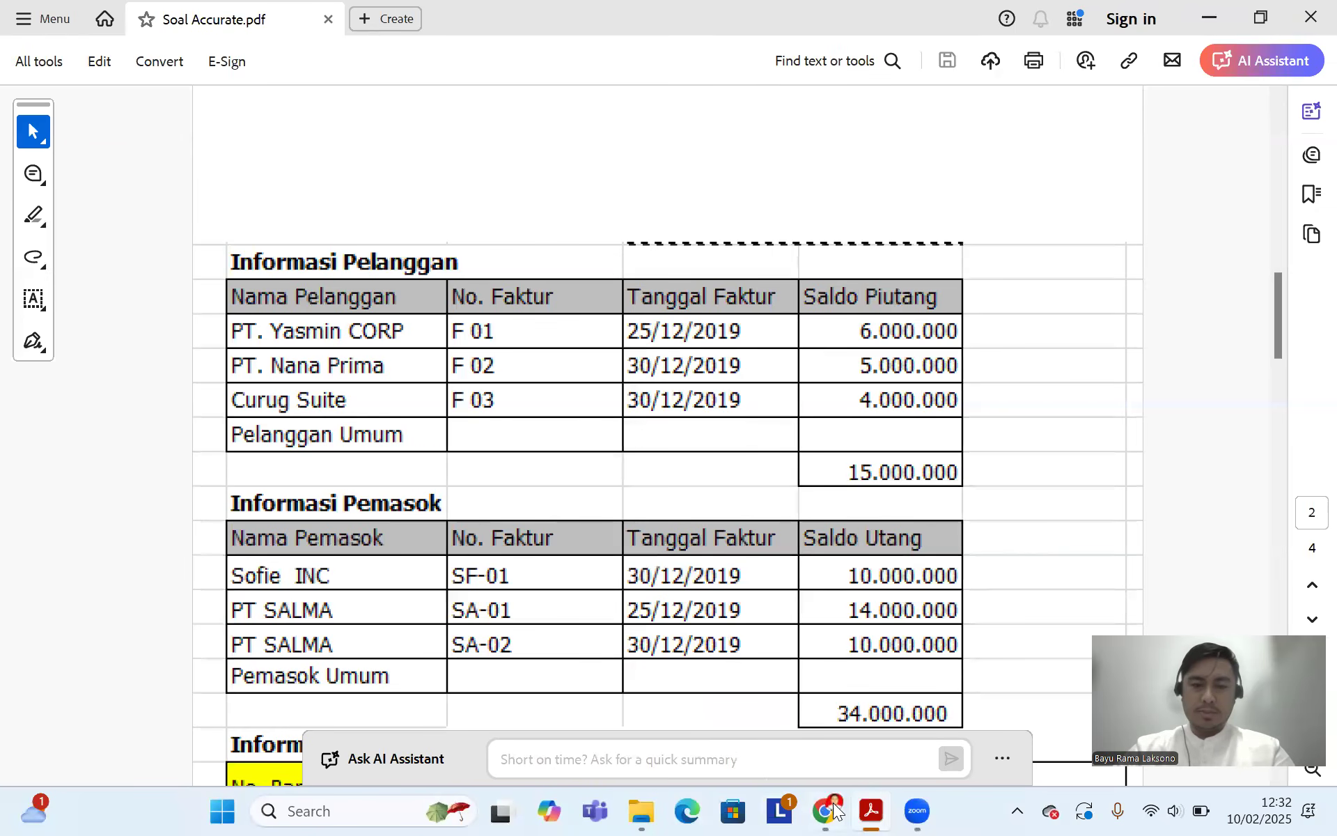
{"action": "left_click", "coordinate": [825, 810]}
{"action": "type", "text": "Curug"}
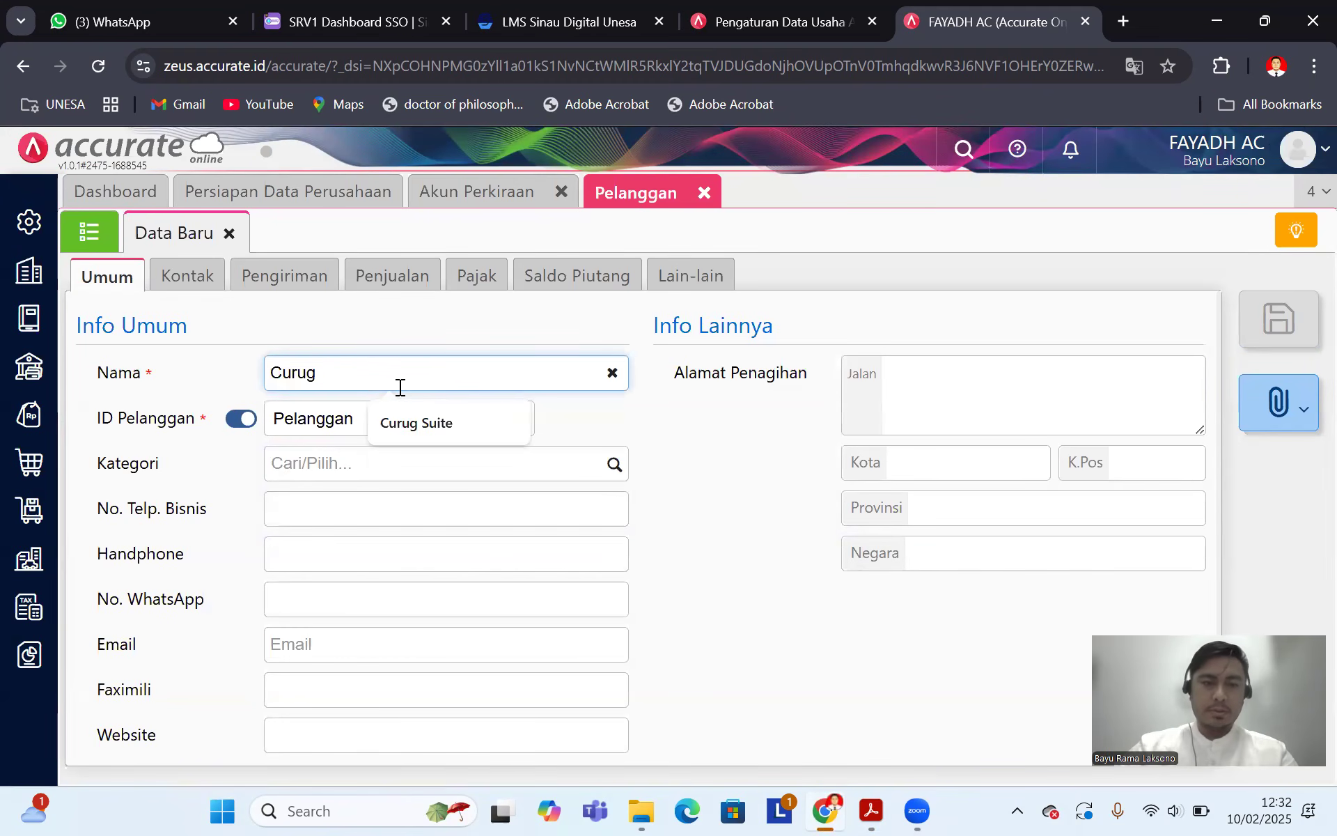
{"action": "left_click", "coordinate": [416, 423]}
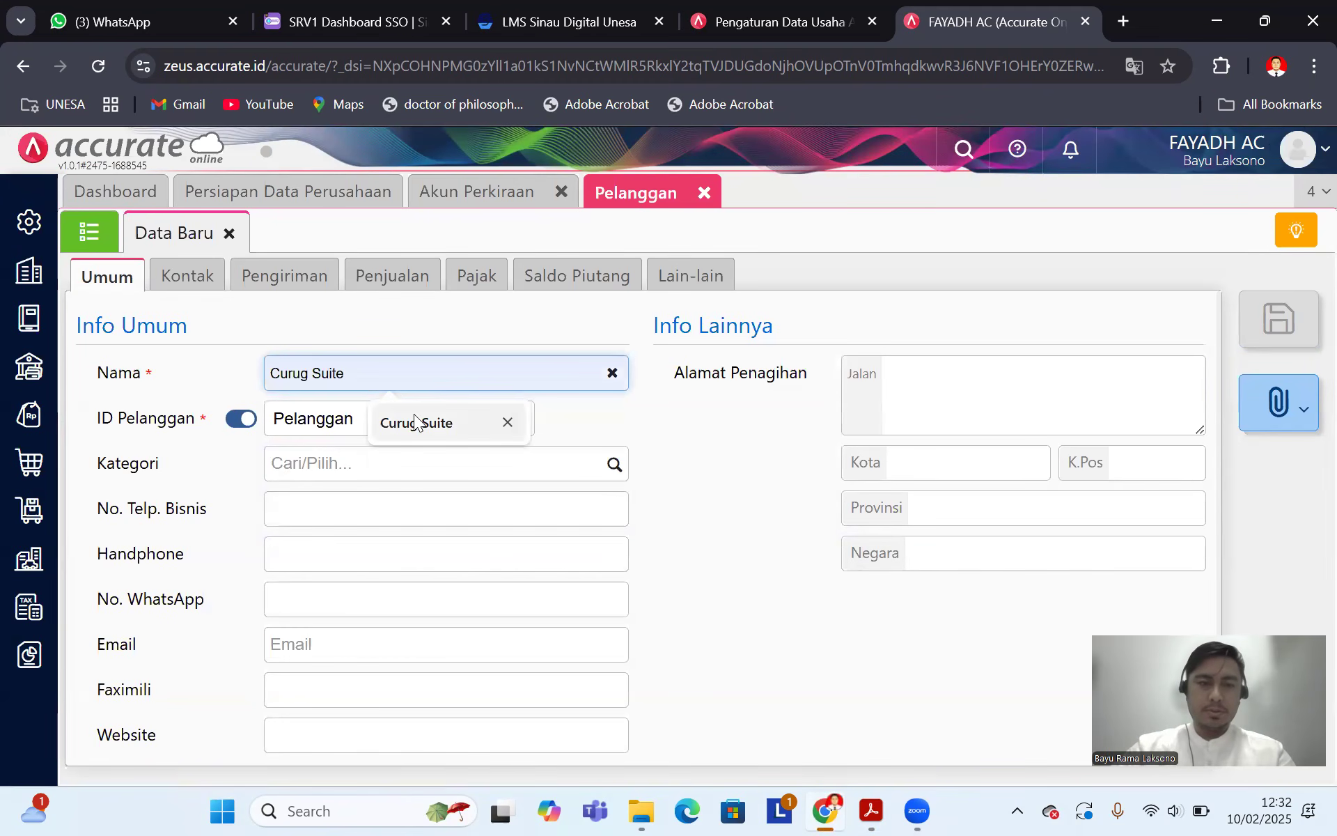
{"action": "left_click", "coordinate": [310, 423]}
{"action": "type", "text": "C 03"}
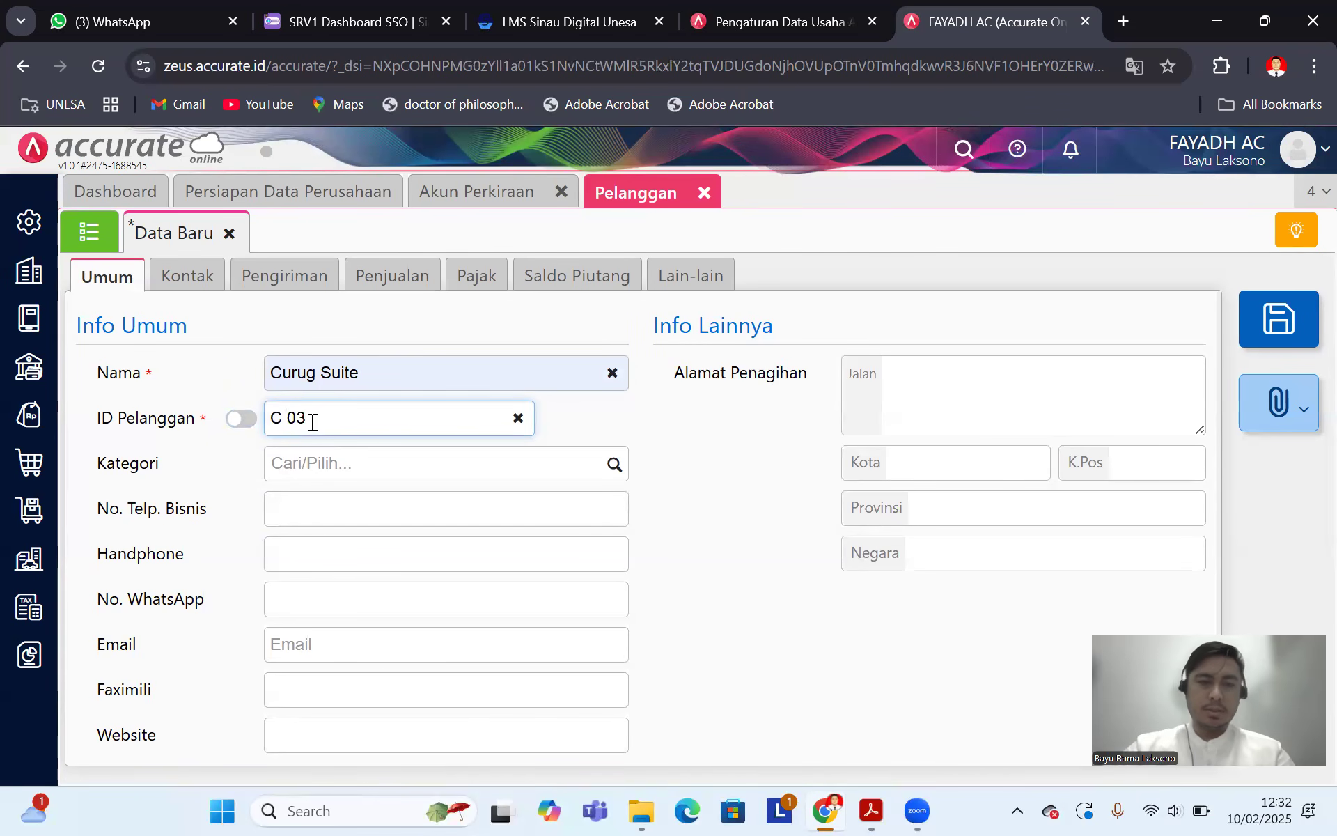
Step: Set the receivable account to Piutang Usaha IDR and start a new opening receivable
{"action": "left_click", "coordinate": [411, 278]}
{"action": "left_click", "coordinate": [1066, 376]}
{"action": "left_click", "coordinate": [1015, 439]}
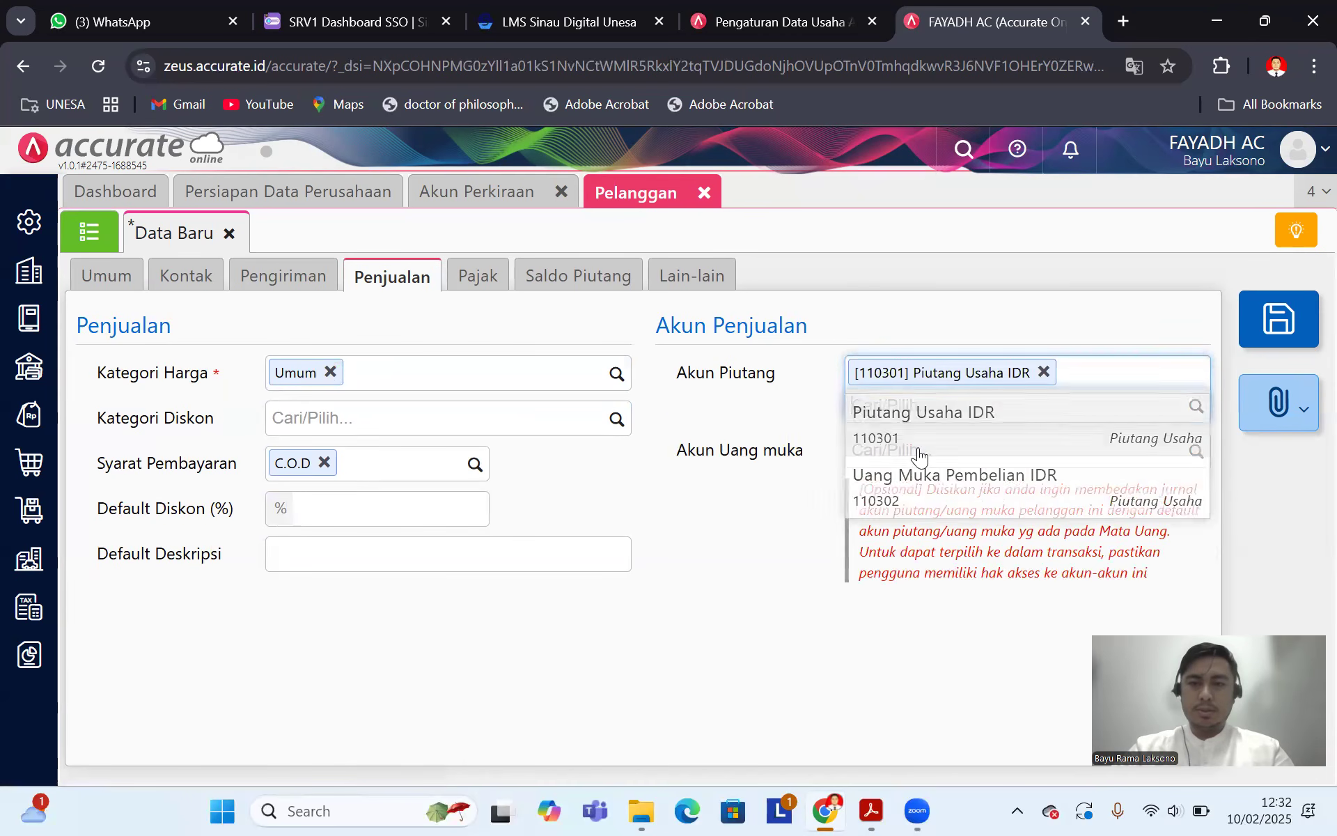
{"action": "left_click", "coordinate": [581, 287]}
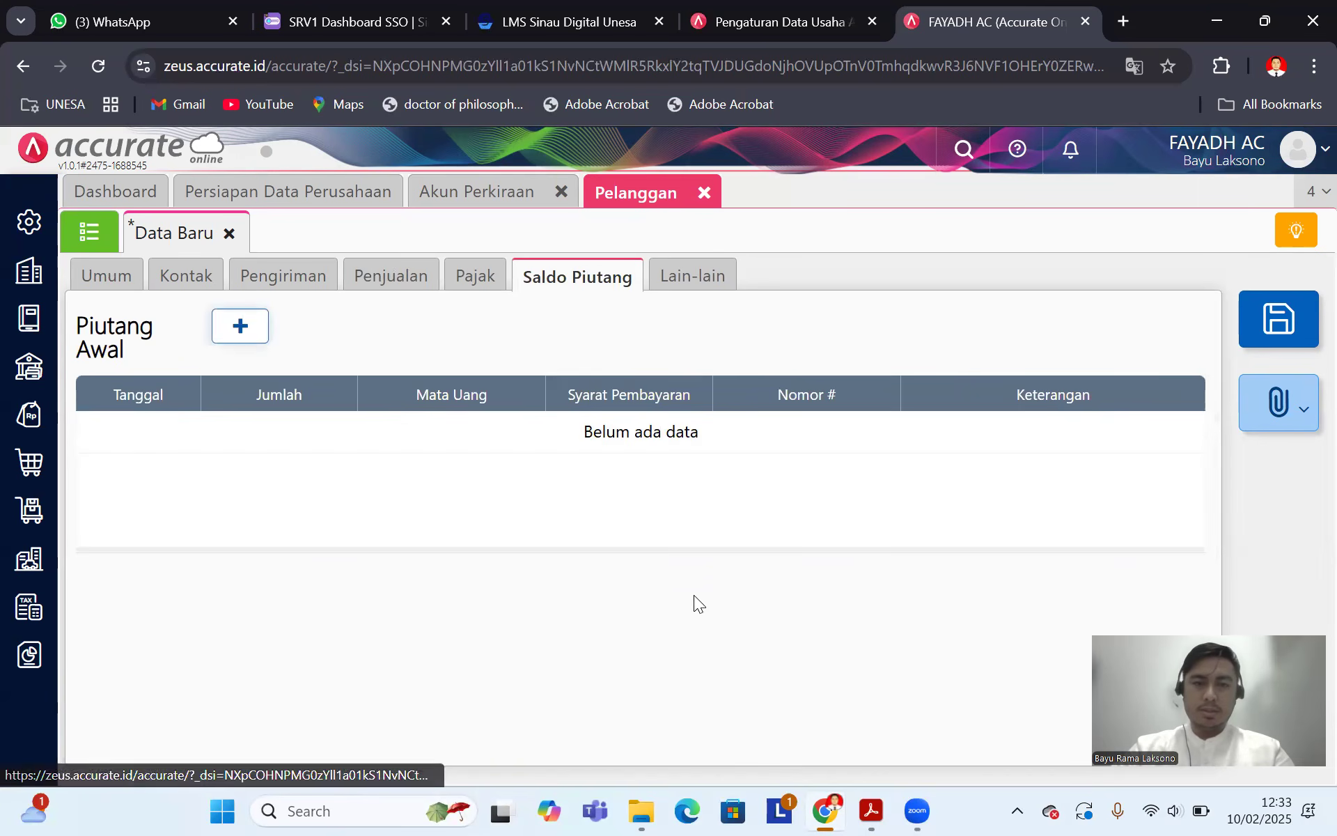
{"action": "left_click", "coordinate": [240, 326]}
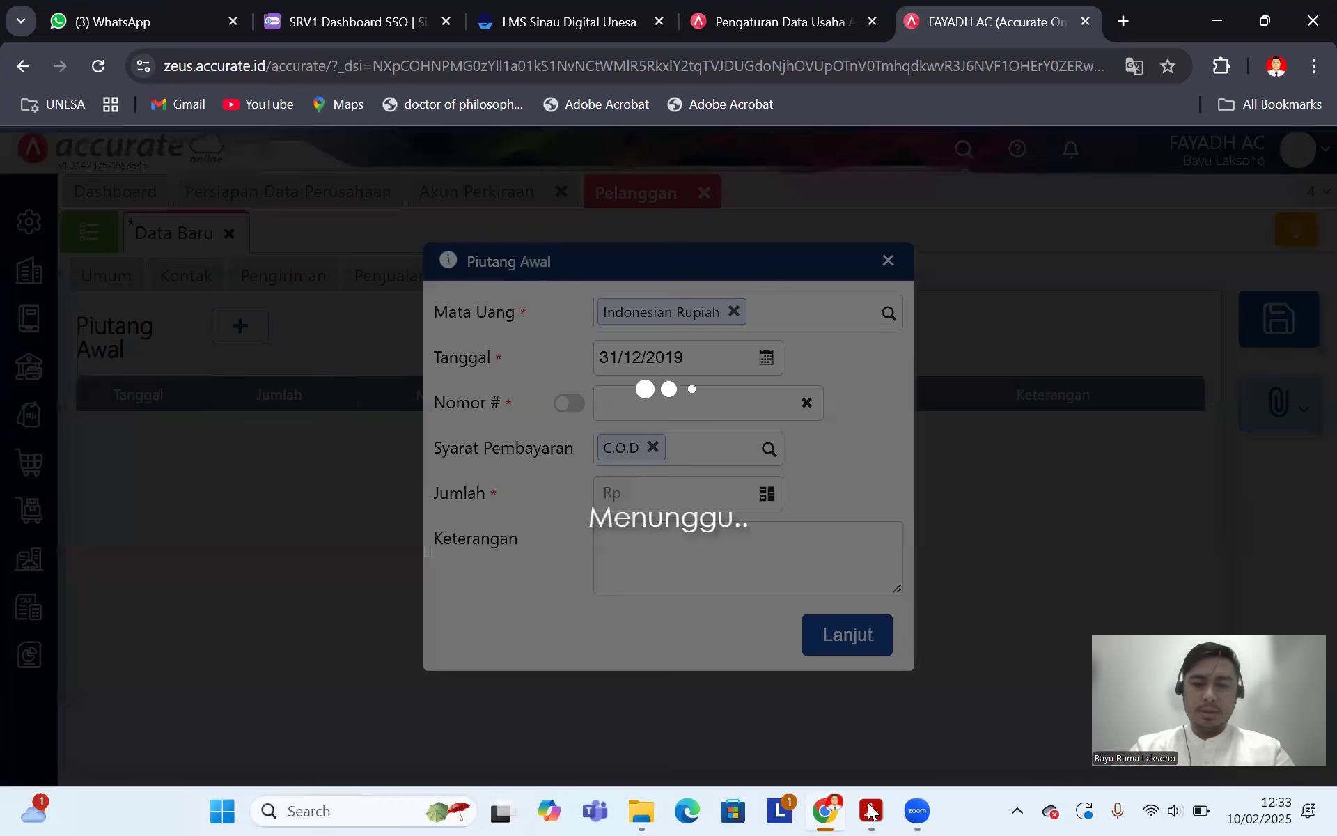
Step: Set Curug Suite's opening receivable date to 30/12/2019 and invoice number F03
{"action": "left_click", "coordinate": [871, 811]}
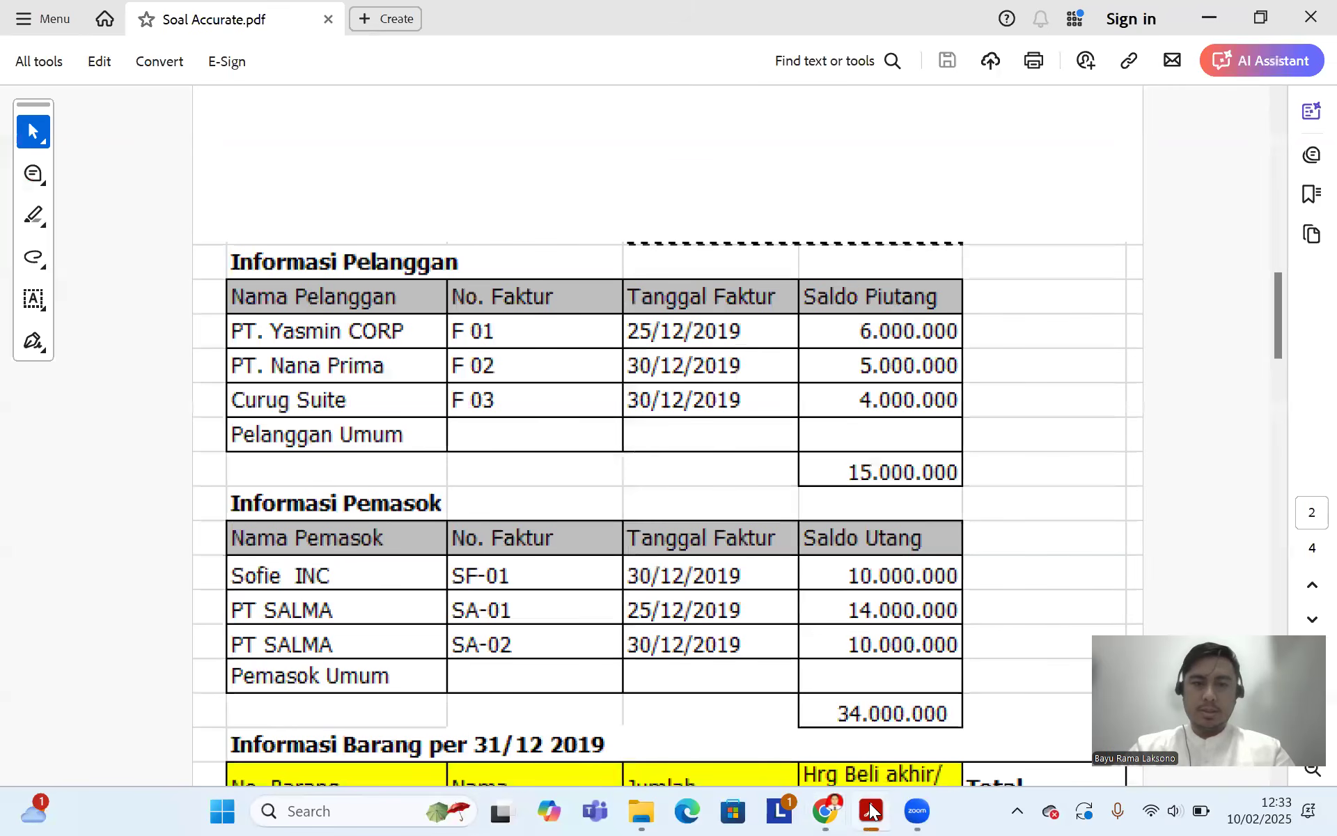
{"action": "left_click", "coordinate": [825, 810]}
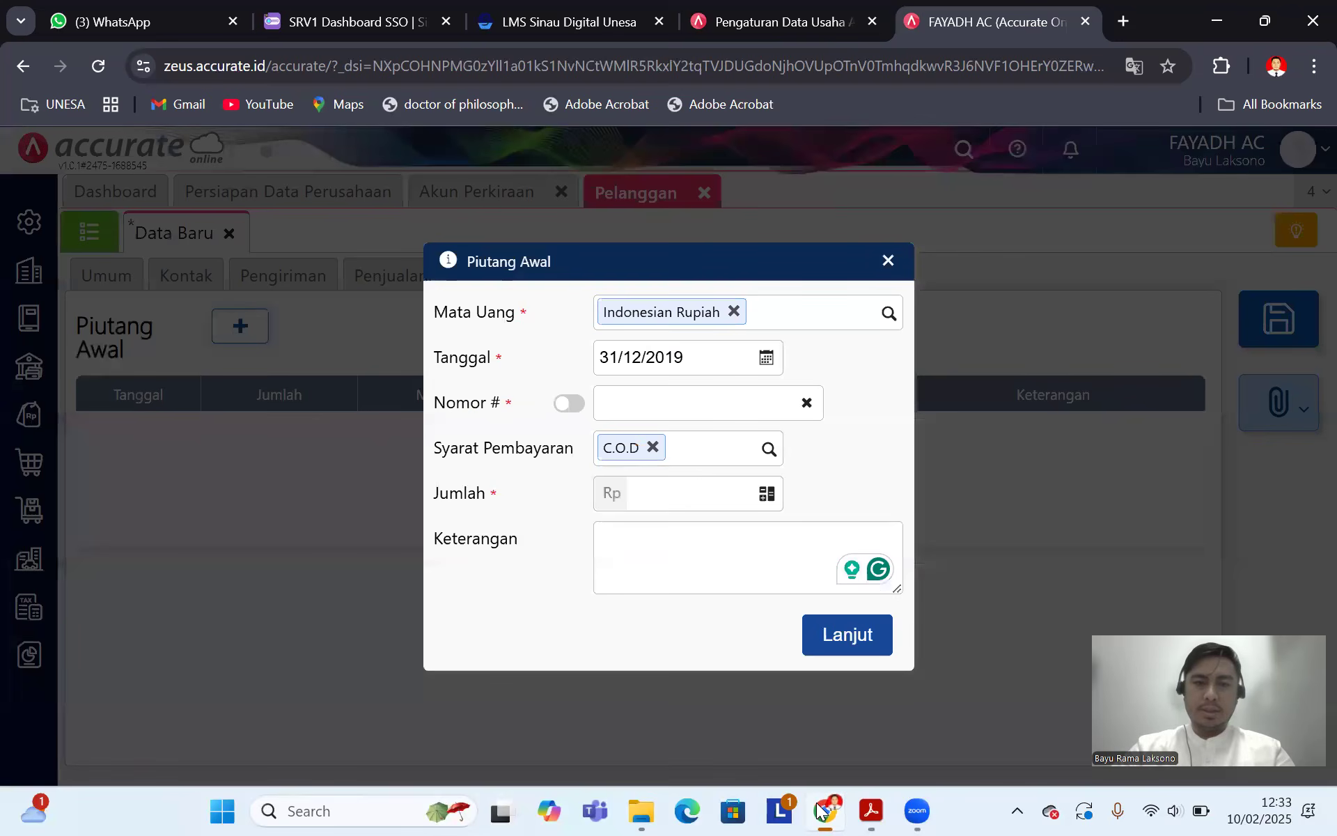
{"action": "left_click", "coordinate": [700, 360]}
{"action": "type", "text": "30/"}
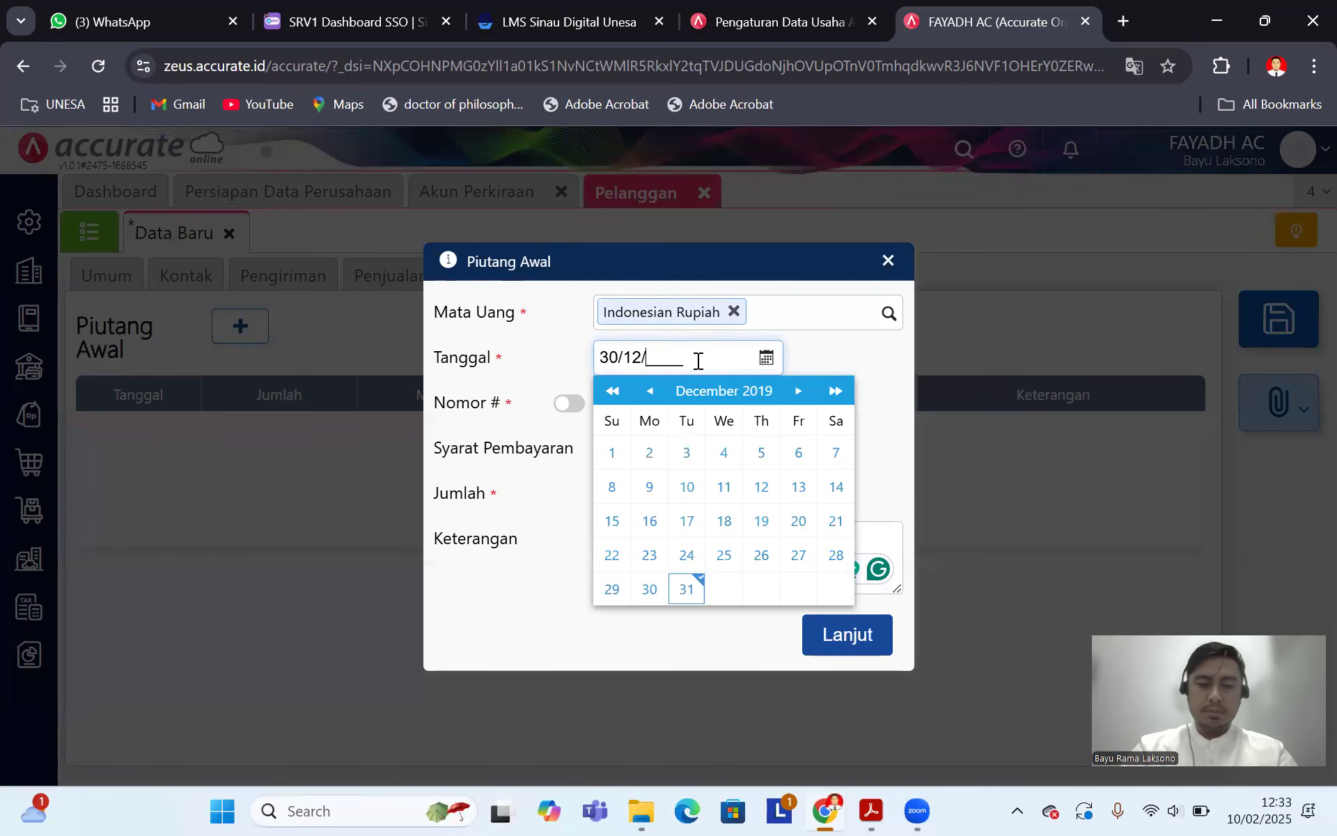
{"action": "type", "text": "12/2019"}
{"action": "left_click", "coordinate": [863, 351]}
{"action": "left_click", "coordinate": [676, 404]}
{"action": "type", "text": "F03"}
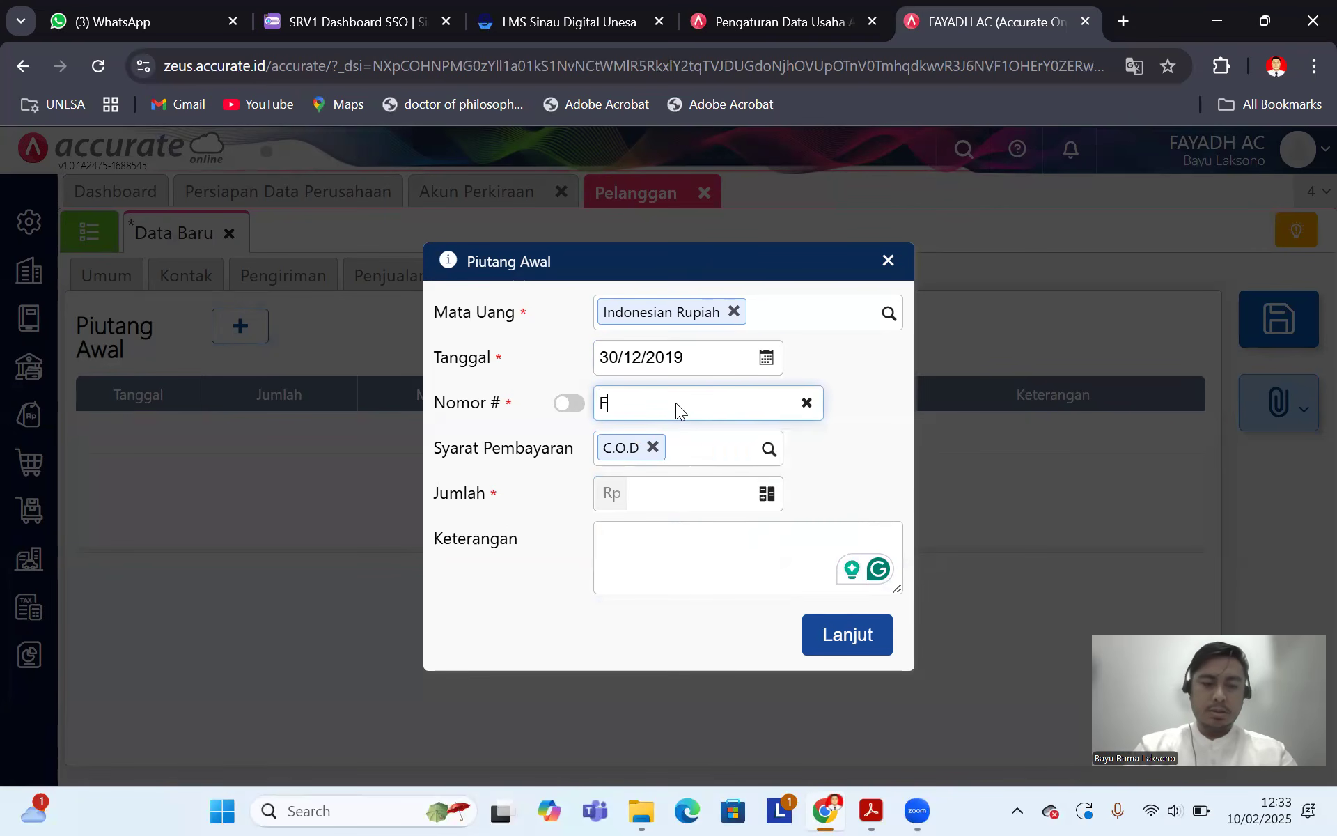
Step: Enter amount 4.000.000 with description 'Saldo awal piutang', add it, and save the customer
{"action": "left_click", "coordinate": [670, 499]}
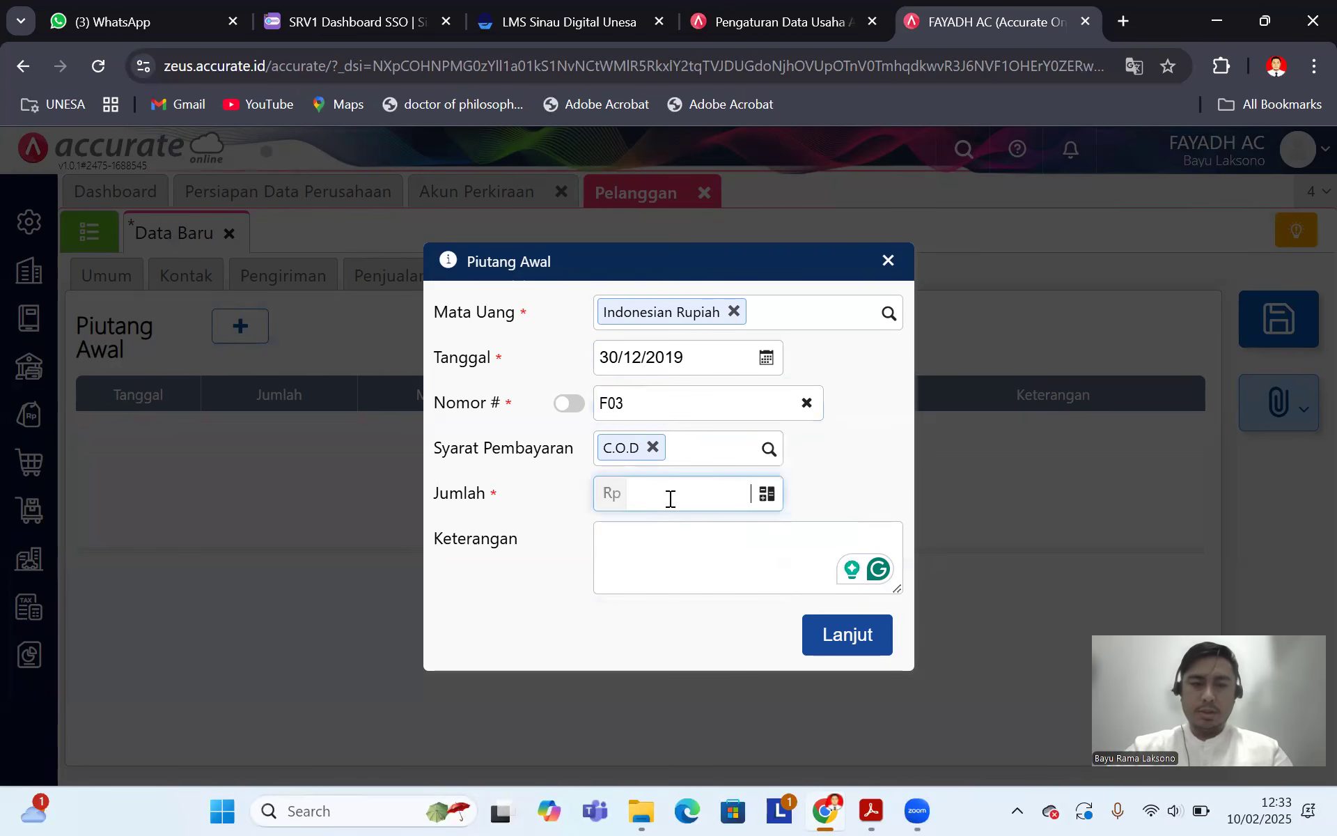
{"action": "type", "text": "400.000"}
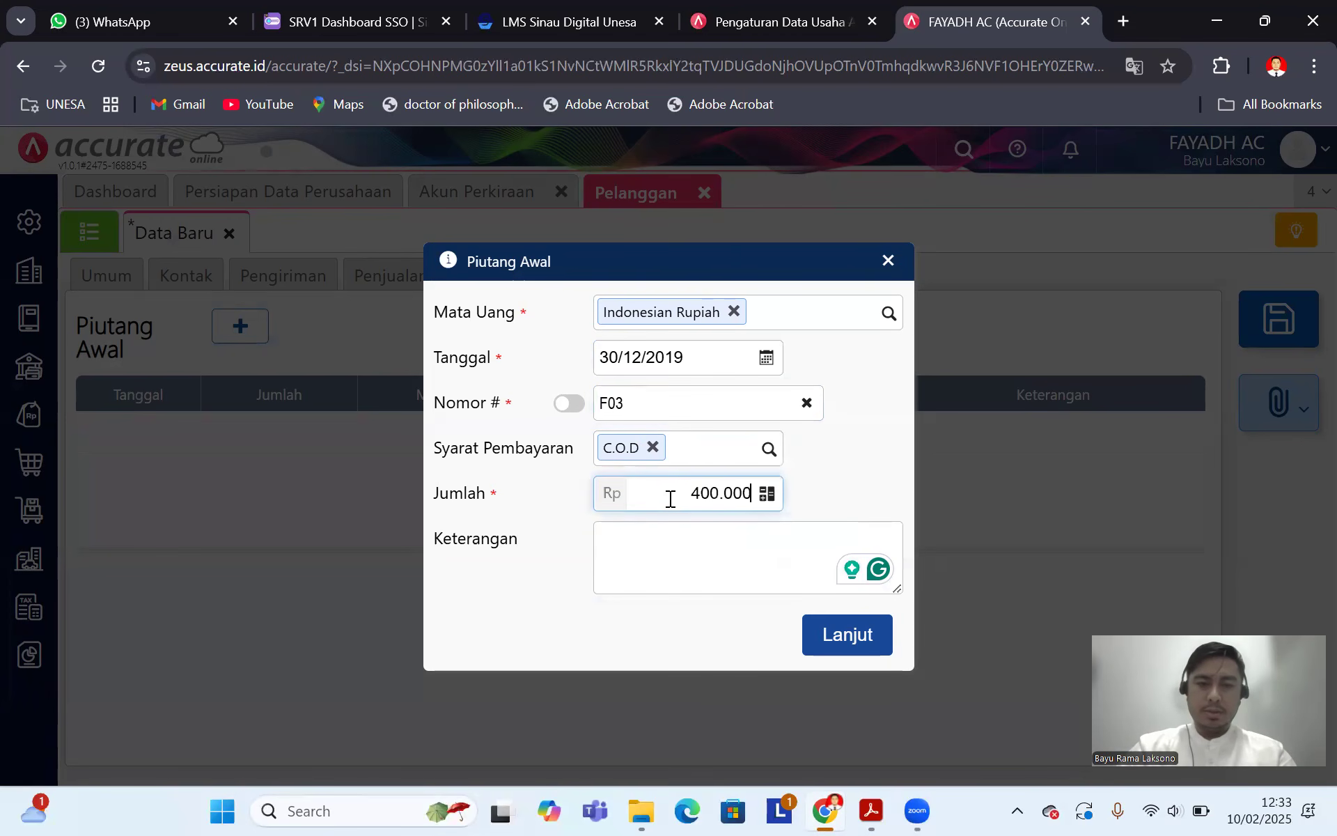
{"action": "left_click", "coordinate": [677, 560]}
{"action": "type", "text": "Saldo aw"}
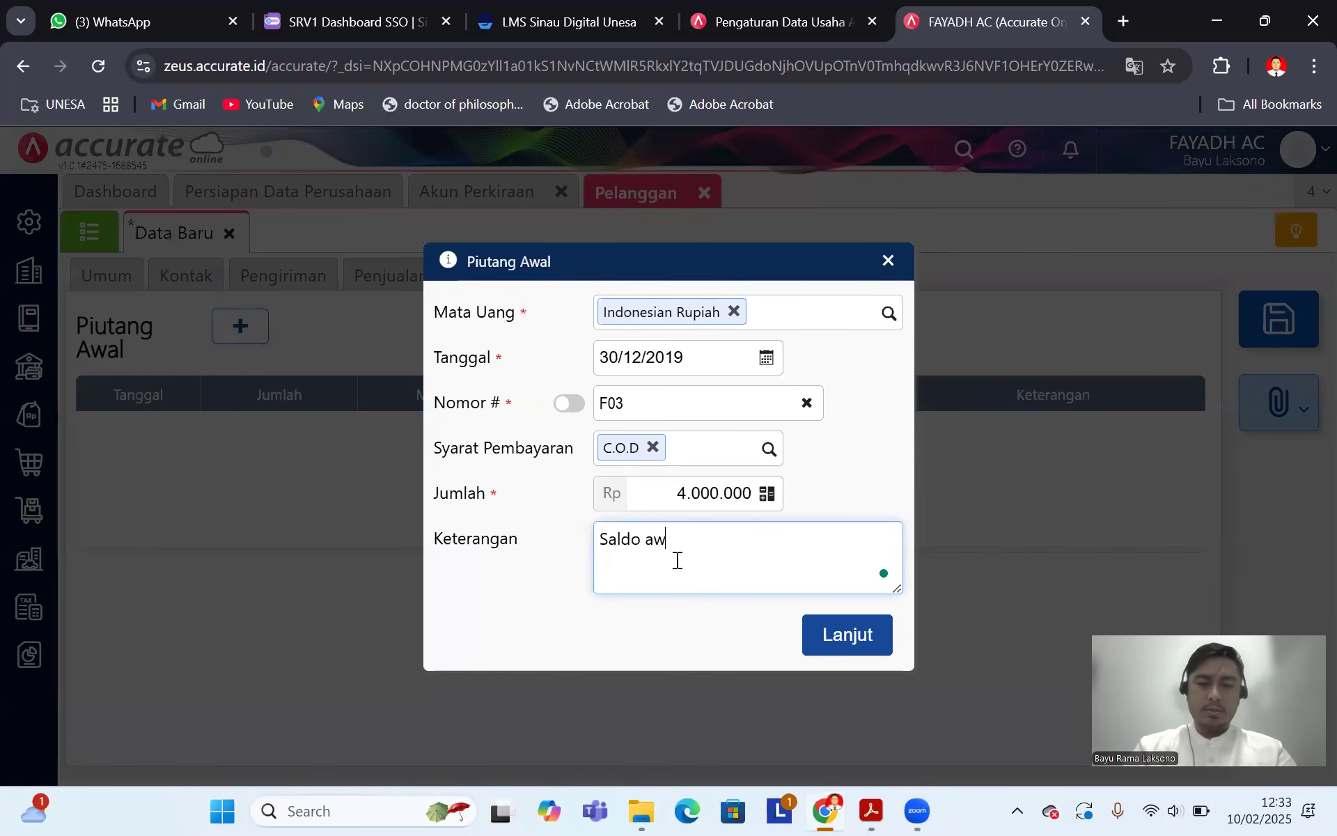
{"action": "type", "text": "al piutang"}
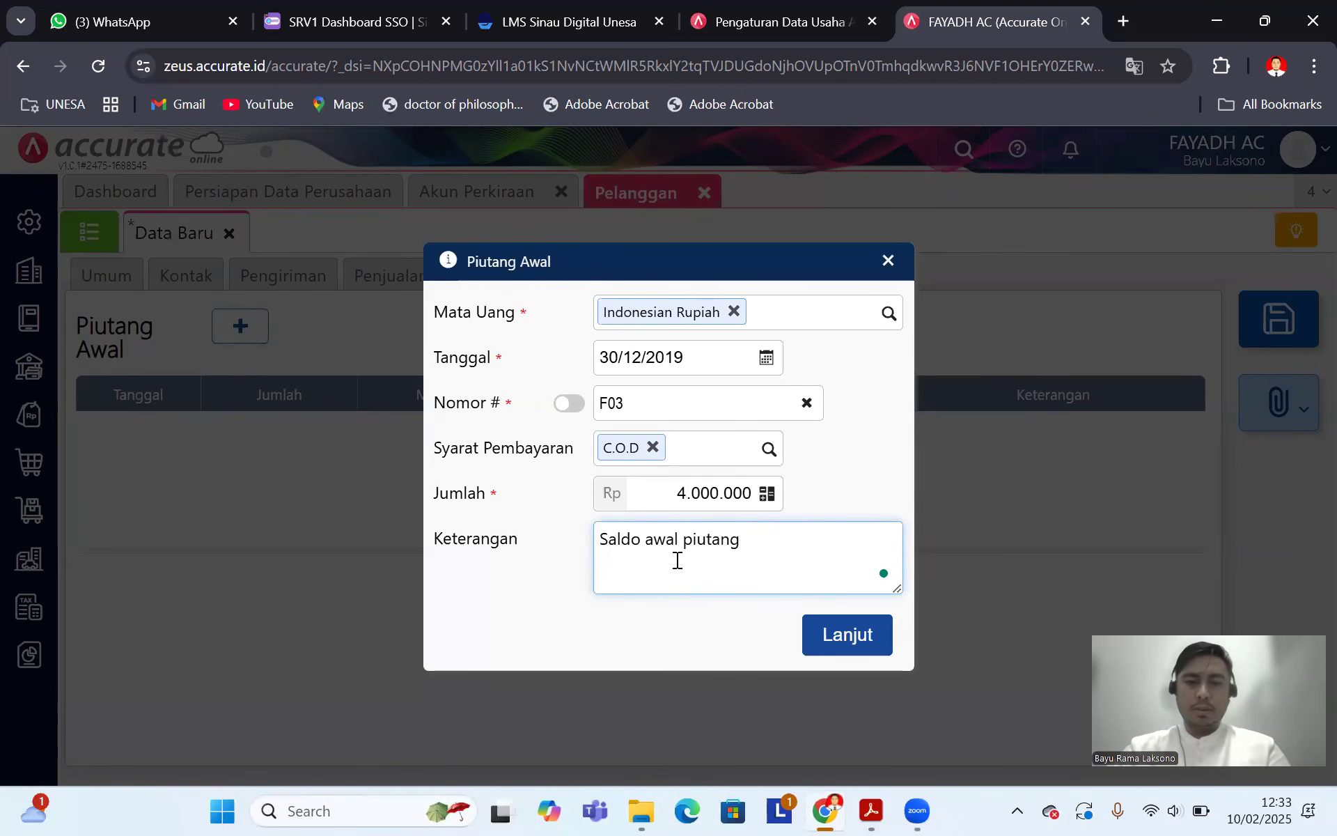
{"action": "left_click", "coordinate": [807, 635]}
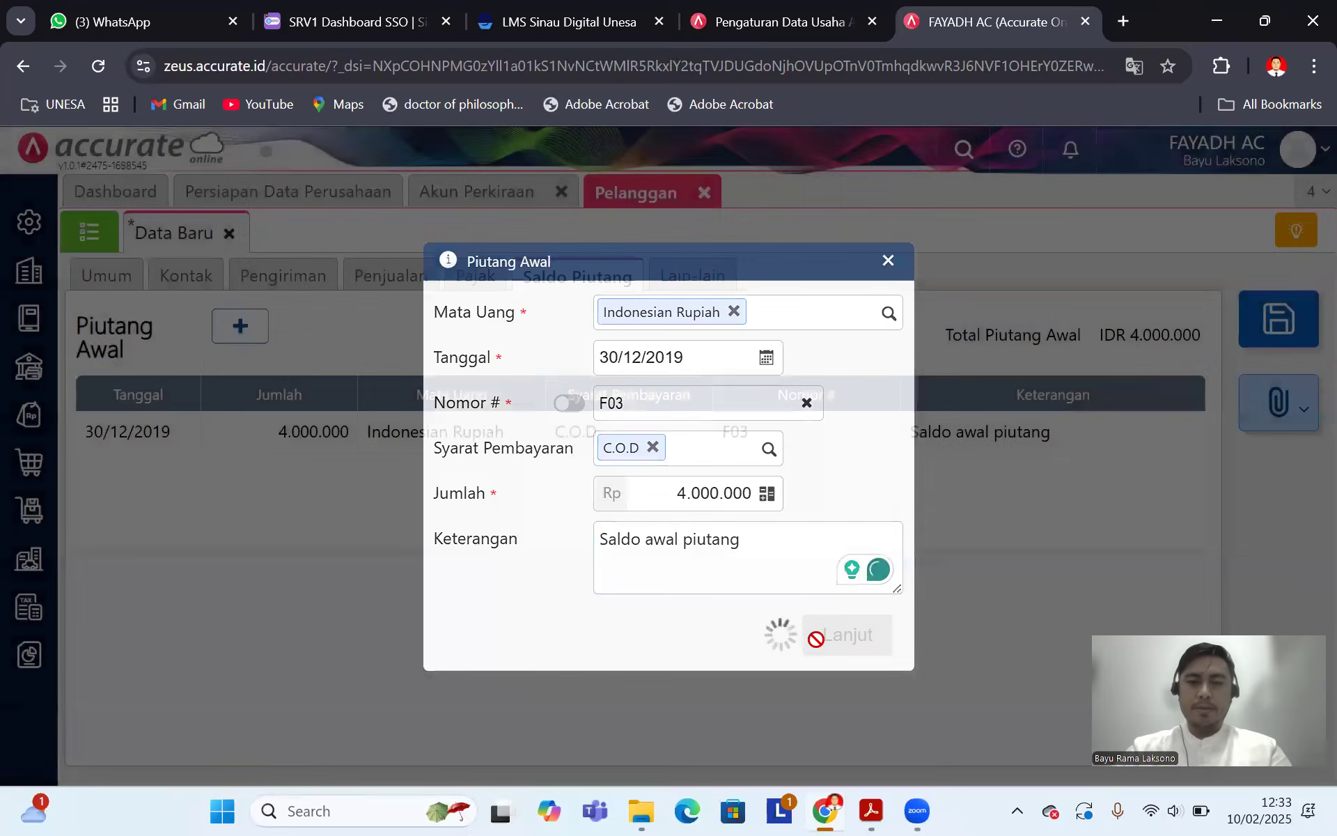
{"action": "left_click", "coordinate": [1281, 321]}
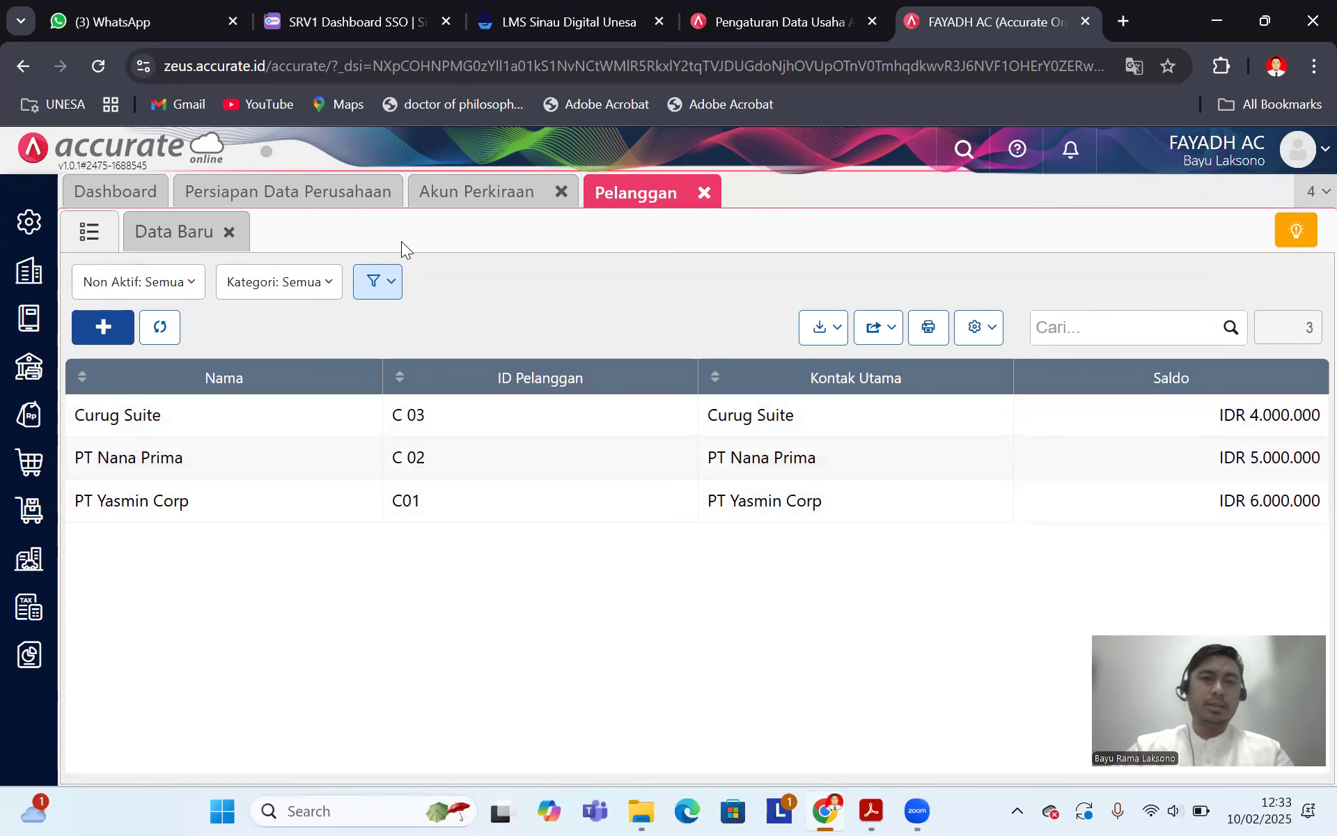
Step: Open the chart of accounts and refresh it so Piutang Usaha shows 15.000.000
{"action": "left_click", "coordinate": [490, 195]}
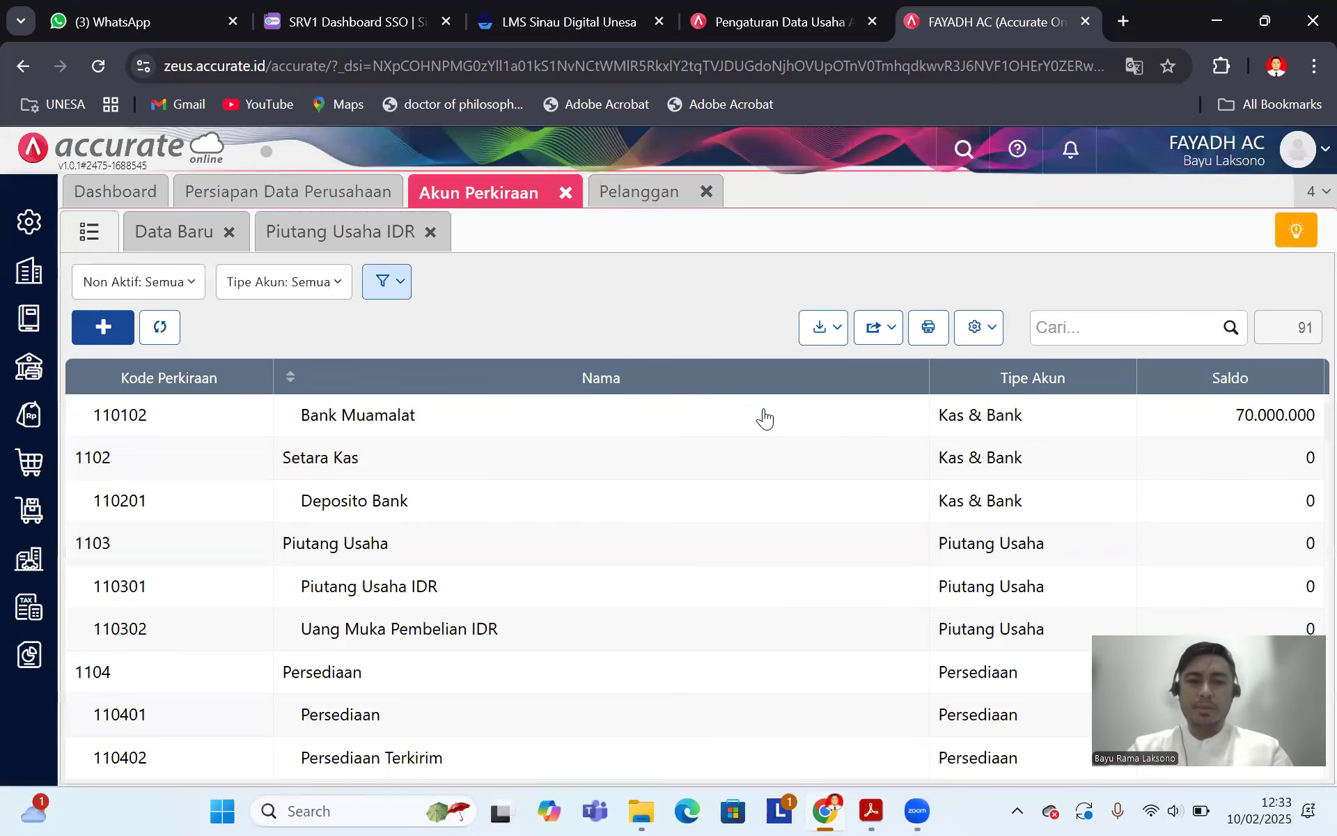
{"action": "scroll", "coordinate": [794, 480], "scroll_direction": "down", "scroll_amount": 2}
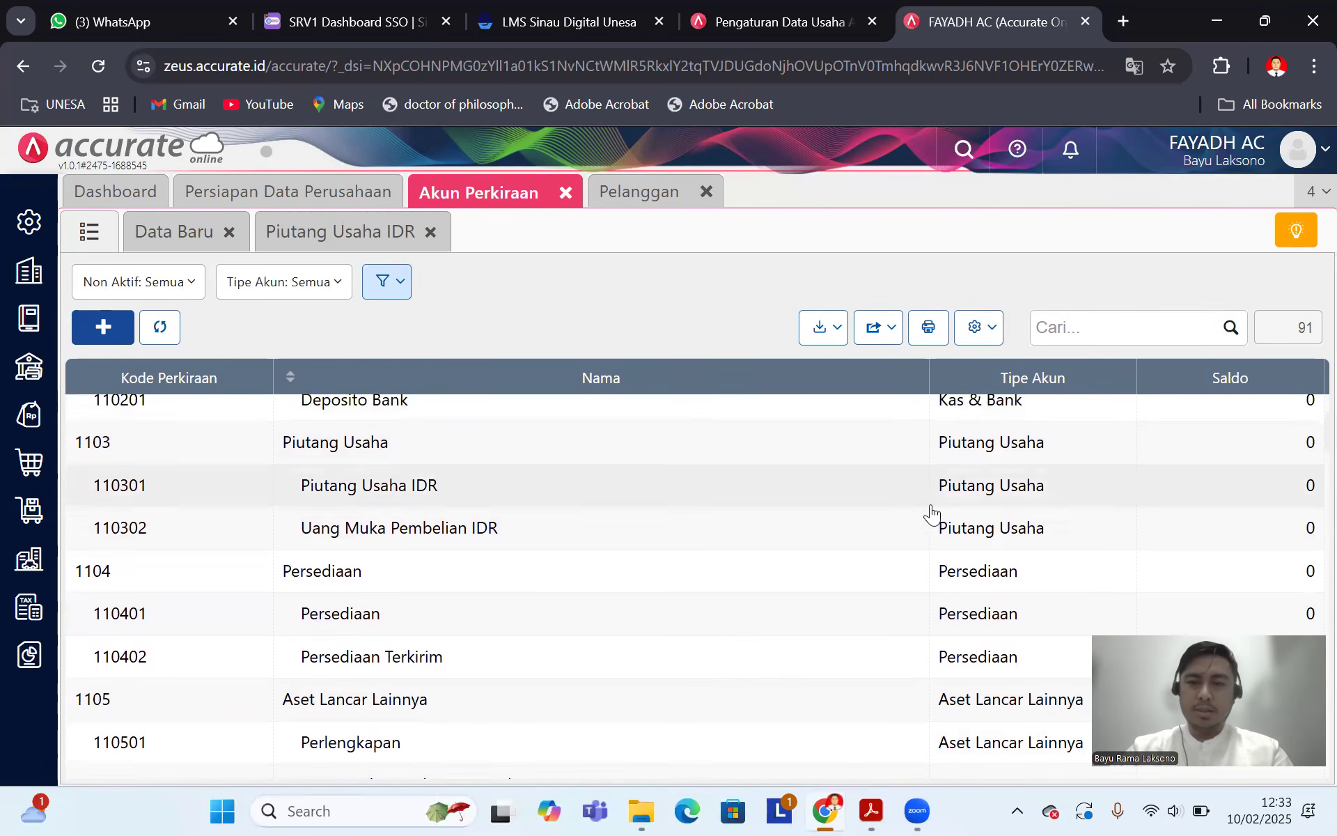
{"action": "scroll", "coordinate": [972, 508], "scroll_direction": "up", "scroll_amount": 2}
{"action": "left_click", "coordinate": [160, 333]}
{"action": "scroll", "coordinate": [881, 502], "scroll_direction": "down", "scroll_amount": 2}
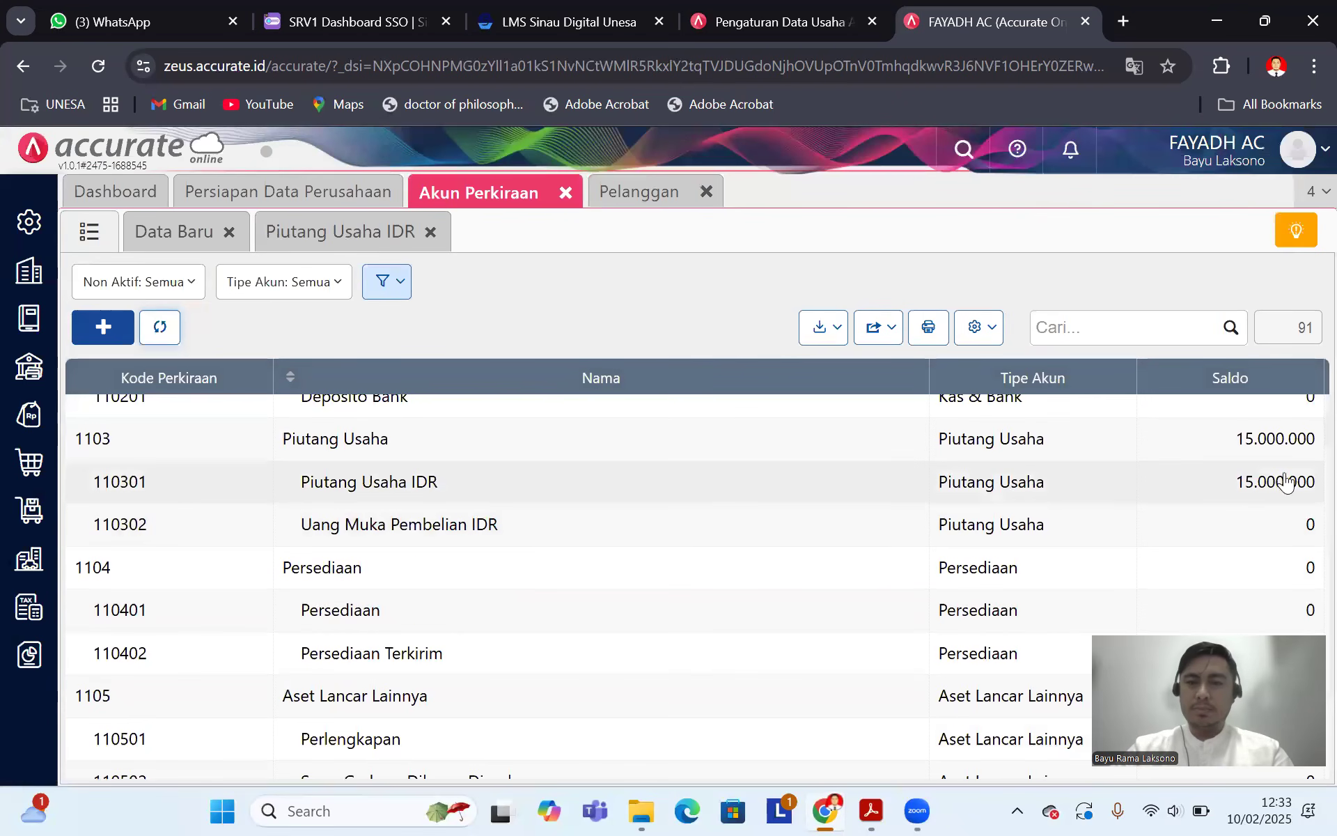
Step: Look over the Trial Balance and Informasi Barang tables in Soal Accurate.pdf, then open Accurate's Persediaan menu
{"action": "left_click", "coordinate": [871, 810]}
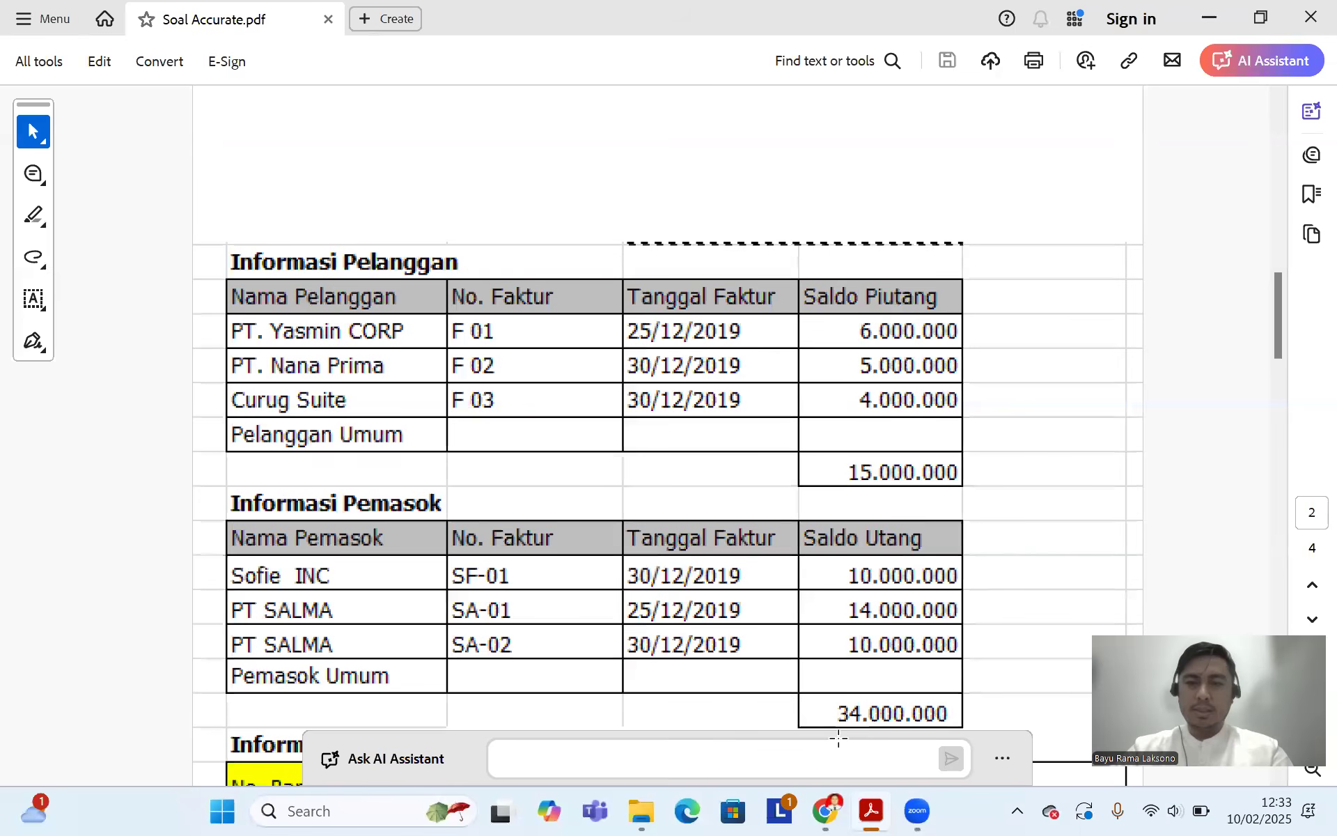
{"action": "scroll", "coordinate": [596, 463], "scroll_direction": "up", "scroll_amount": 10}
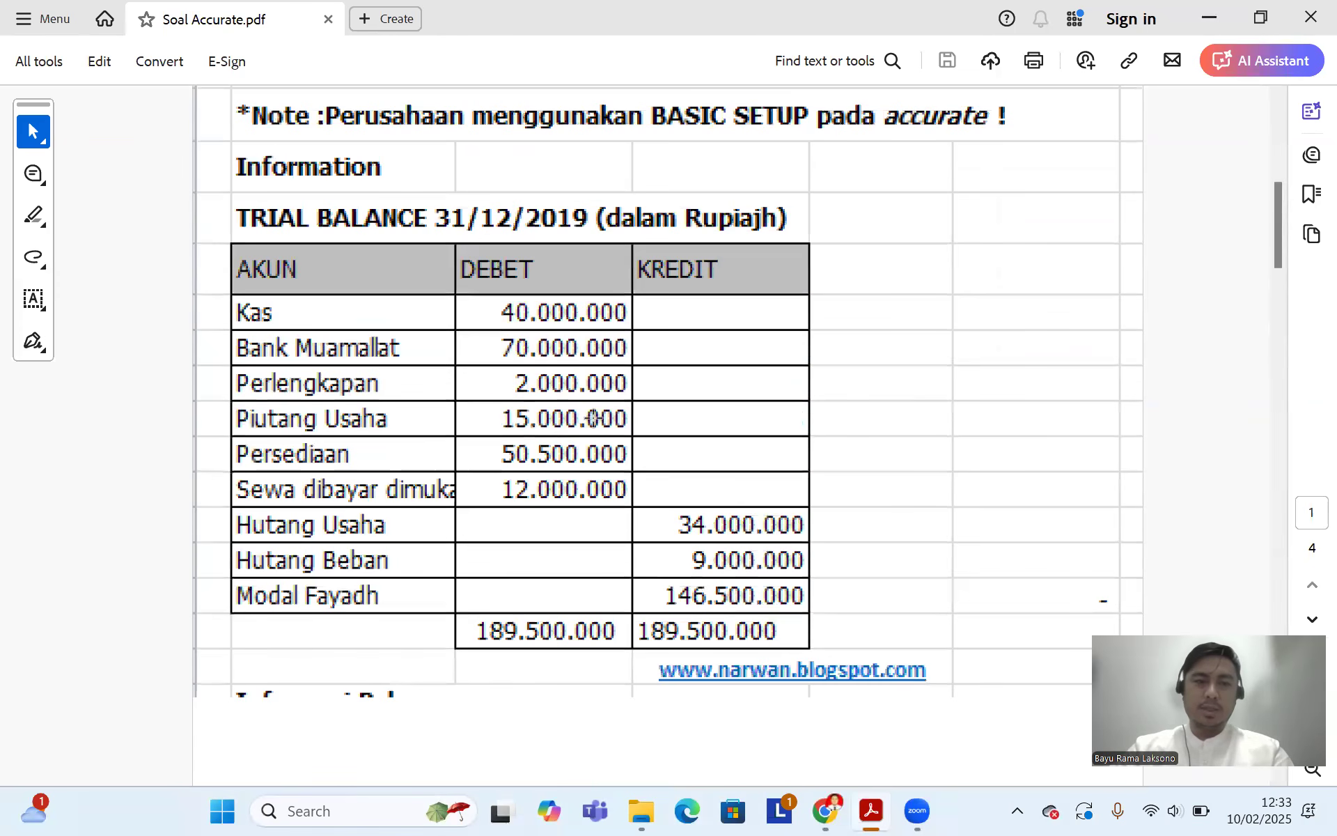
{"action": "scroll", "coordinate": [502, 450], "scroll_direction": "down", "scroll_amount": 2}
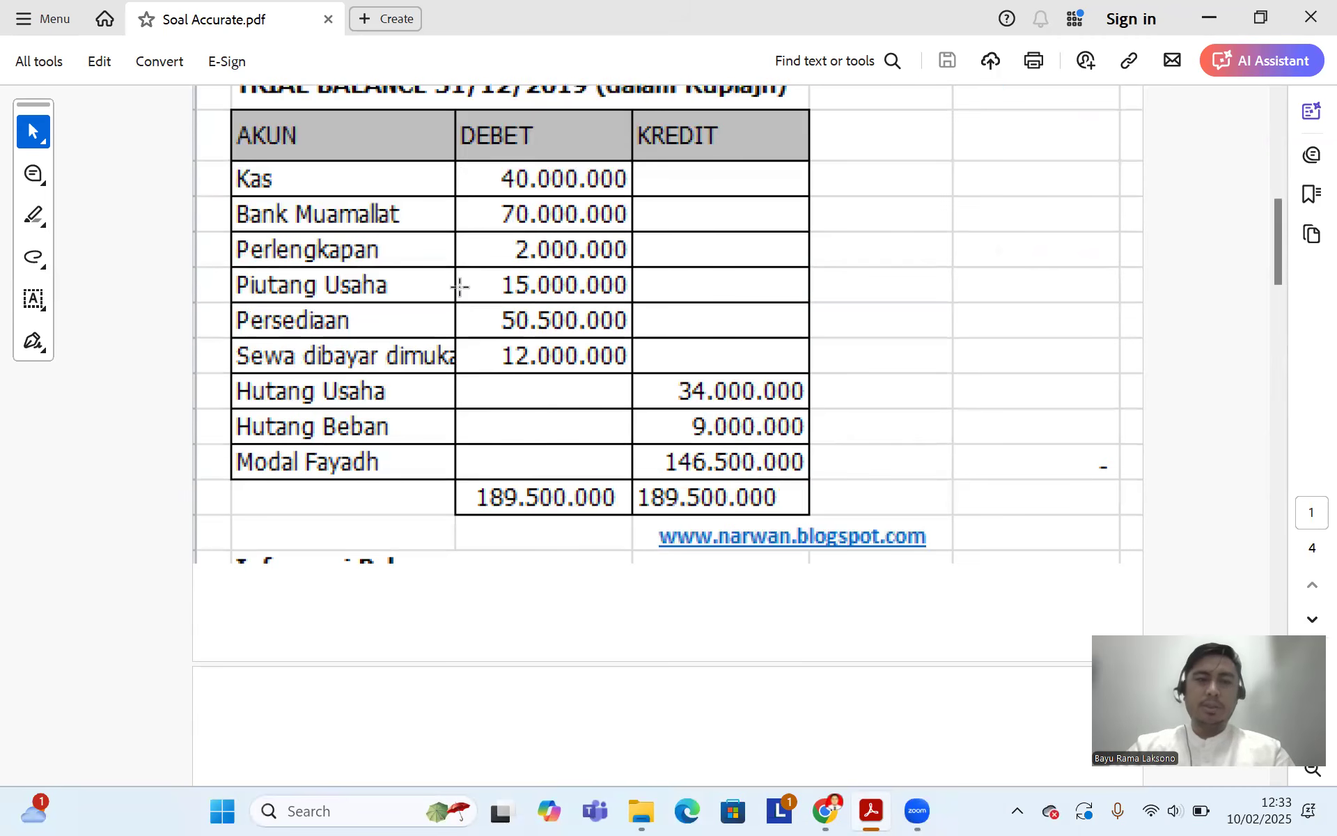
{"action": "scroll", "coordinate": [465, 288], "scroll_direction": "down", "scroll_amount": 2}
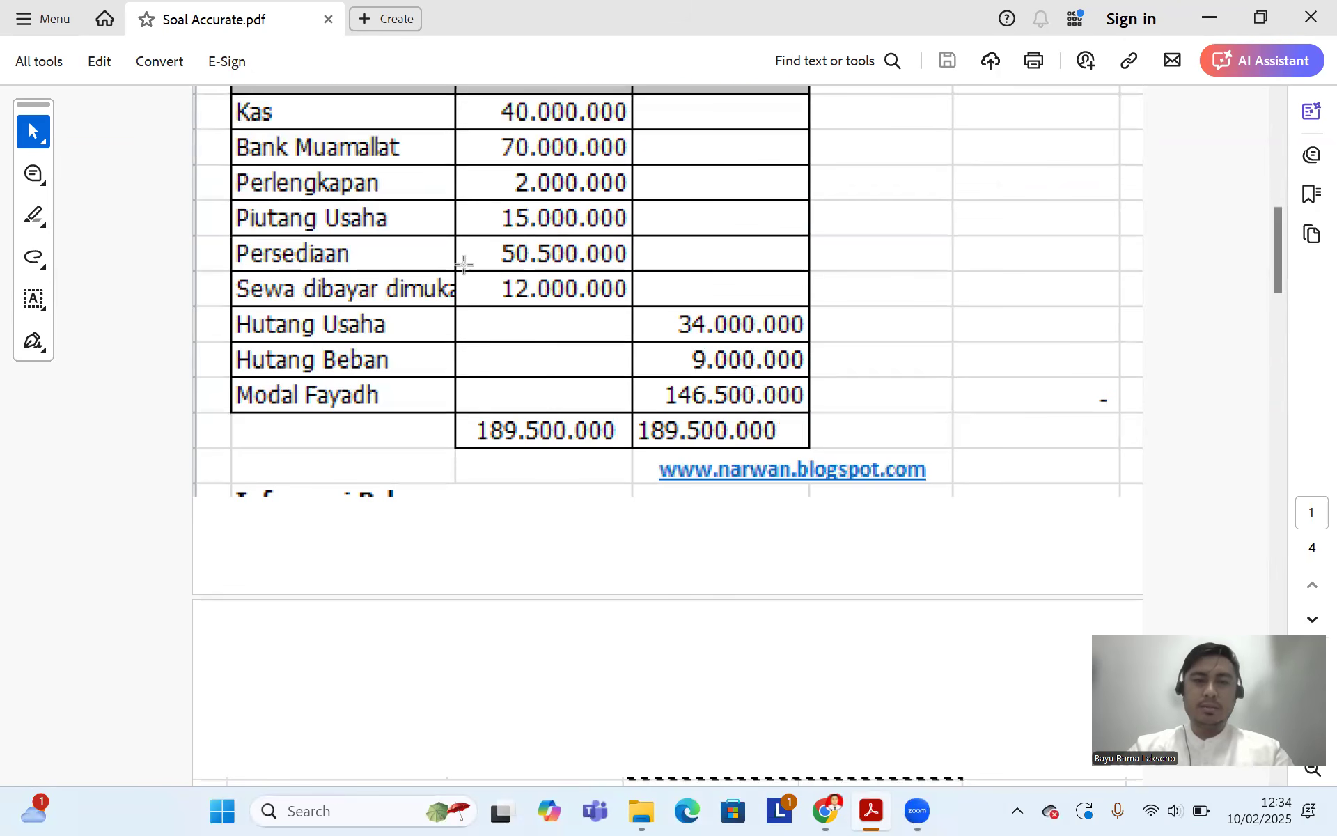
{"action": "scroll", "coordinate": [536, 348], "scroll_direction": "down", "scroll_amount": 7}
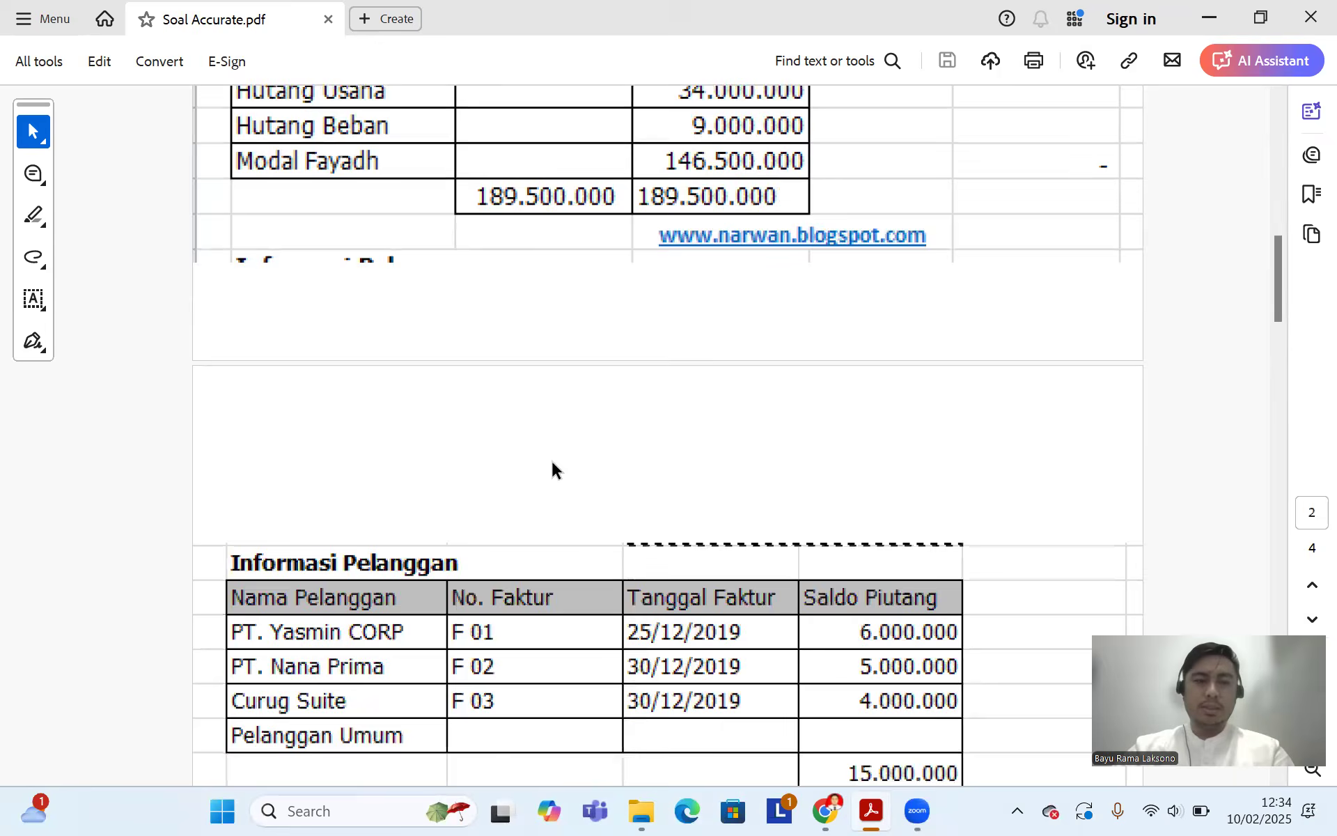
{"action": "scroll", "coordinate": [553, 461], "scroll_direction": "down", "scroll_amount": 20}
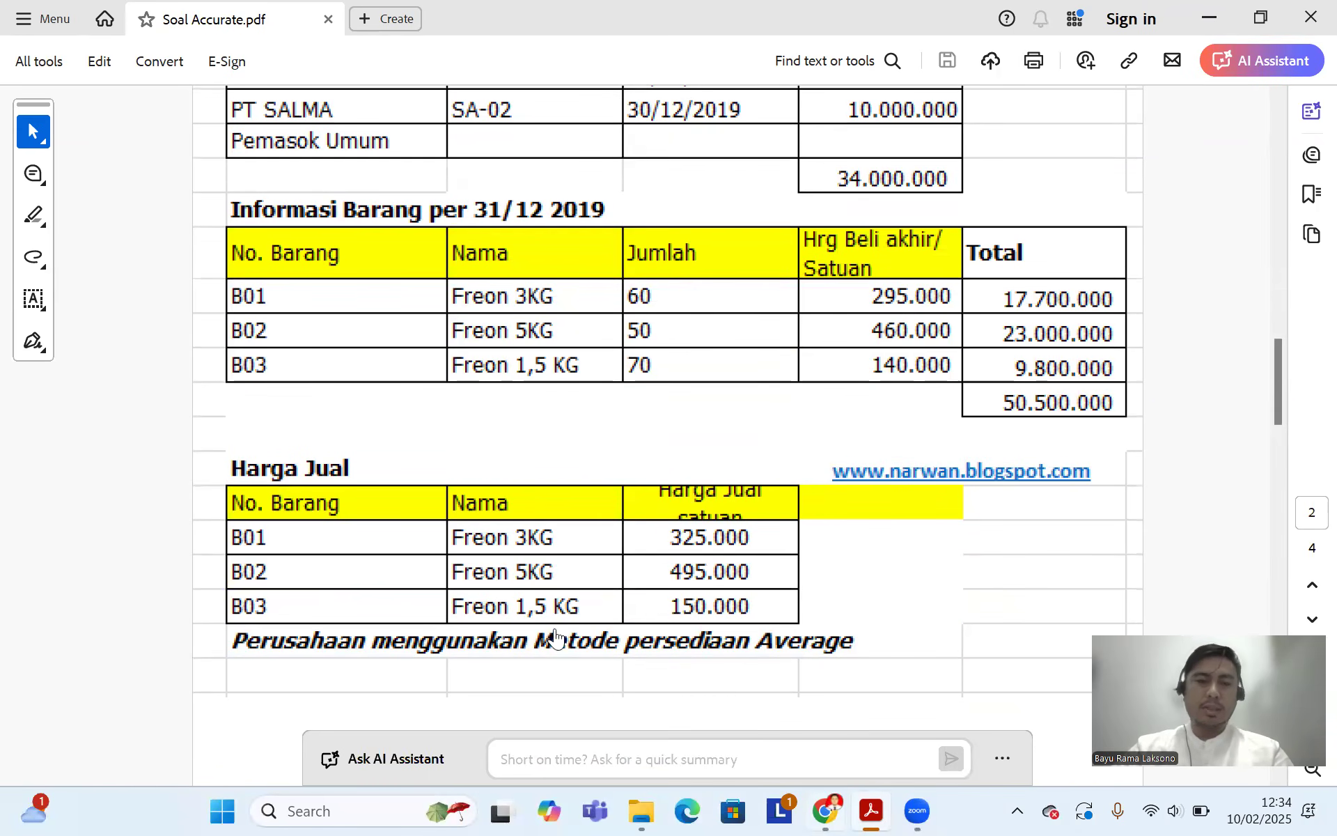
{"action": "key", "text": "alt+Tab"}
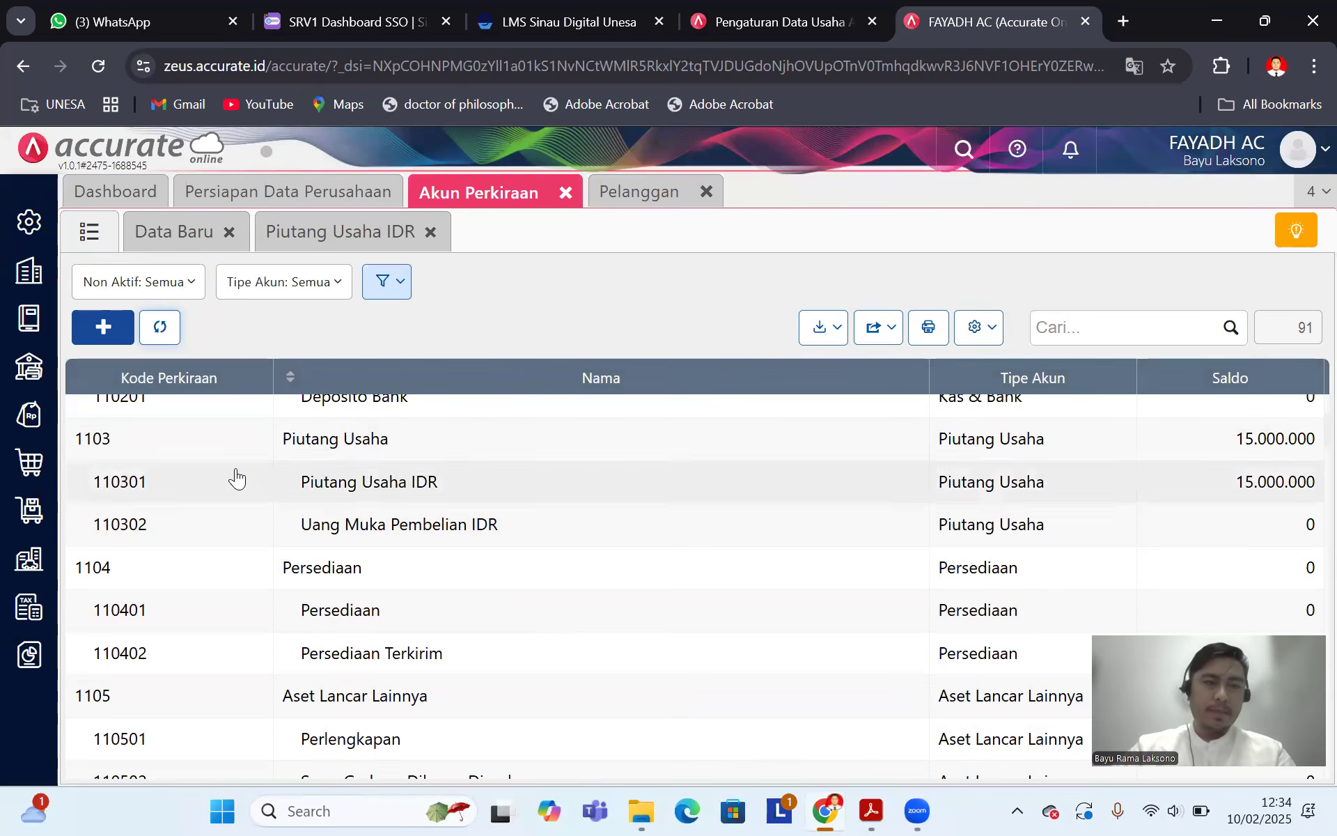
{"action": "left_click", "coordinate": [28, 509]}
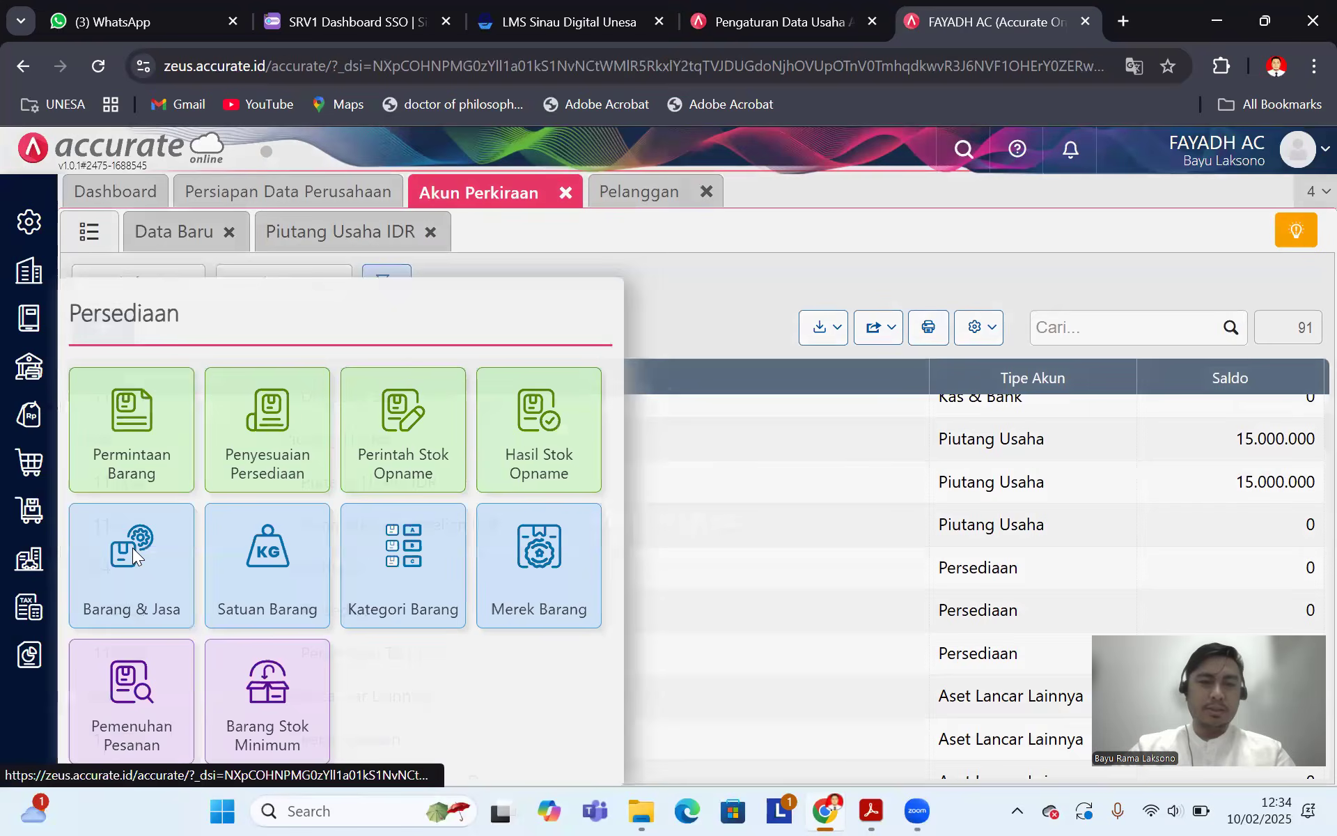
Step: Start a new Barang & Jasa item named Freon 3kg
{"action": "left_click", "coordinate": [132, 550]}
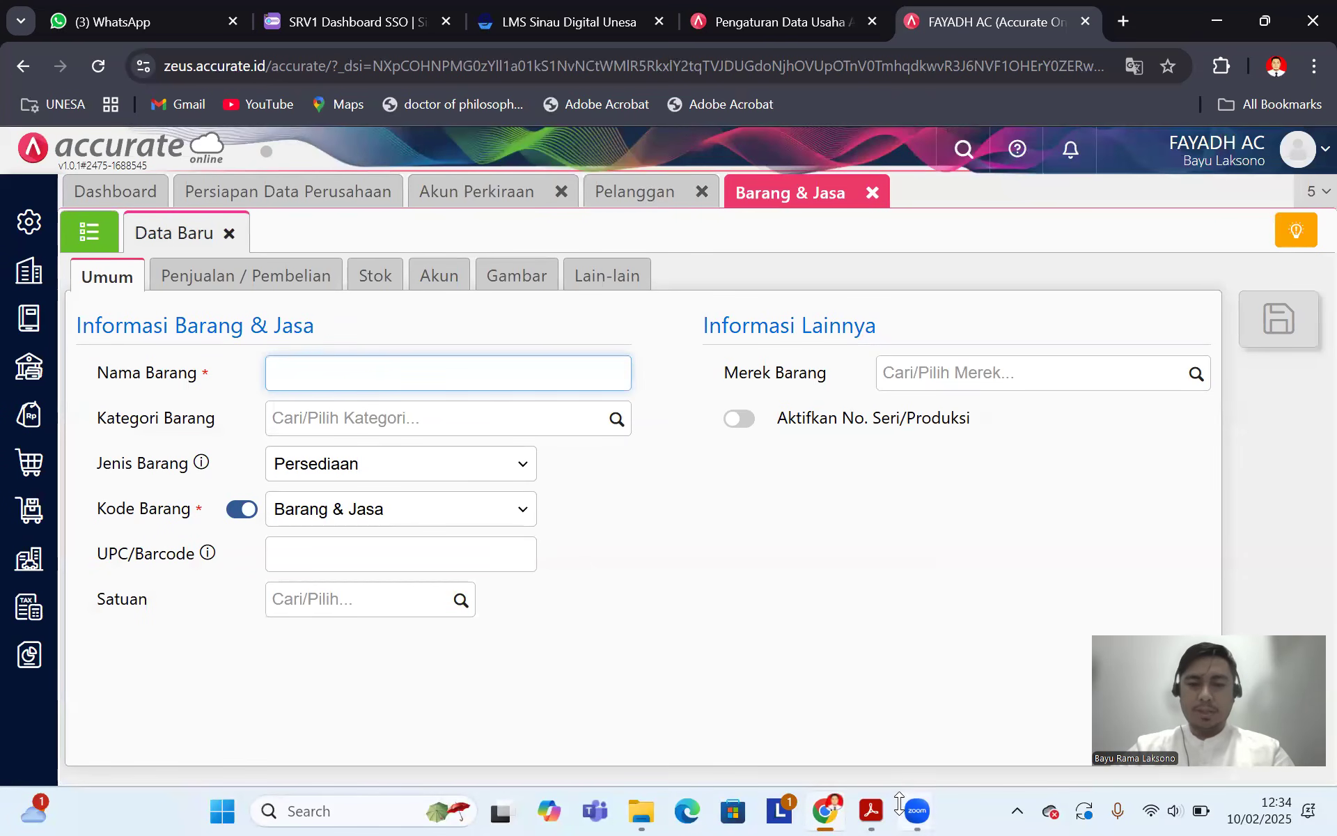
{"action": "left_click", "coordinate": [871, 811]}
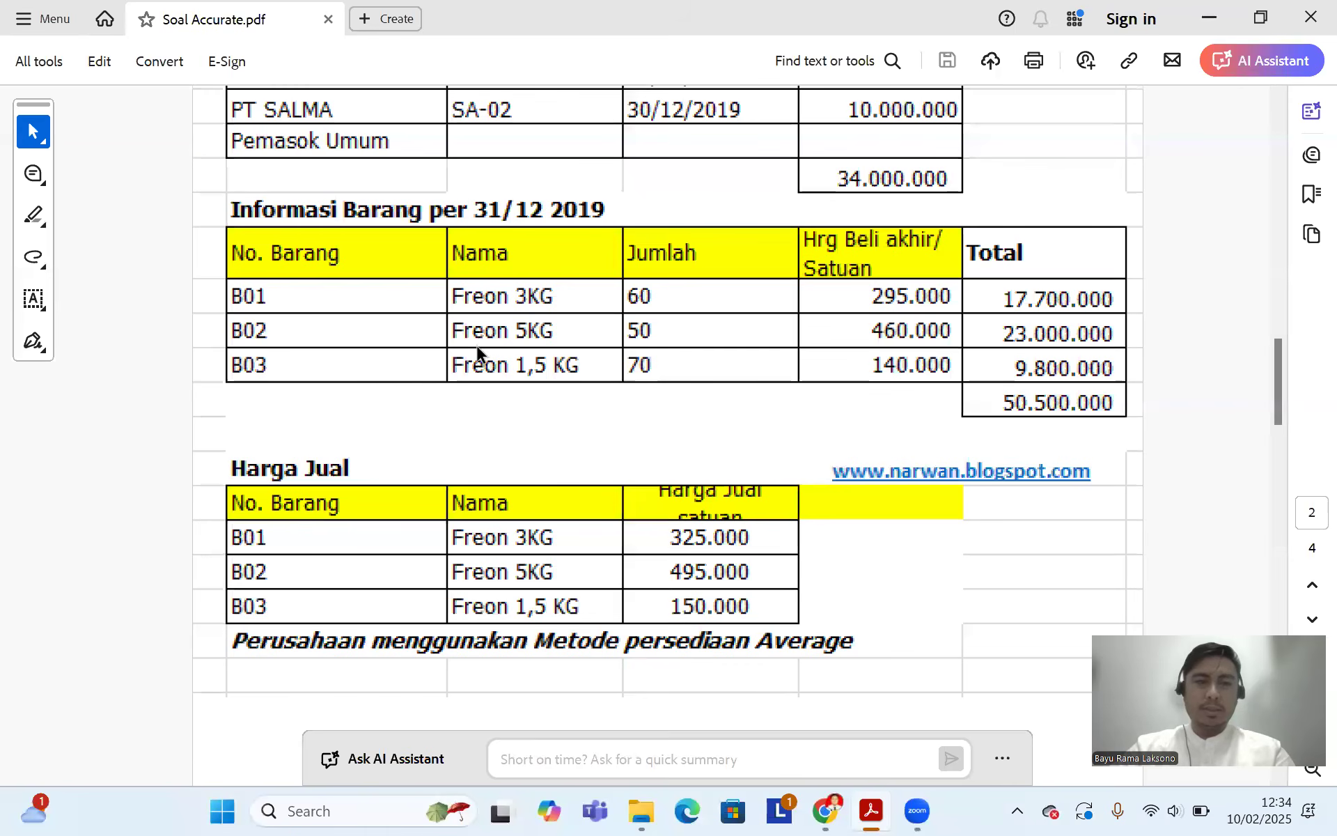
{"action": "left_click", "coordinate": [839, 808]}
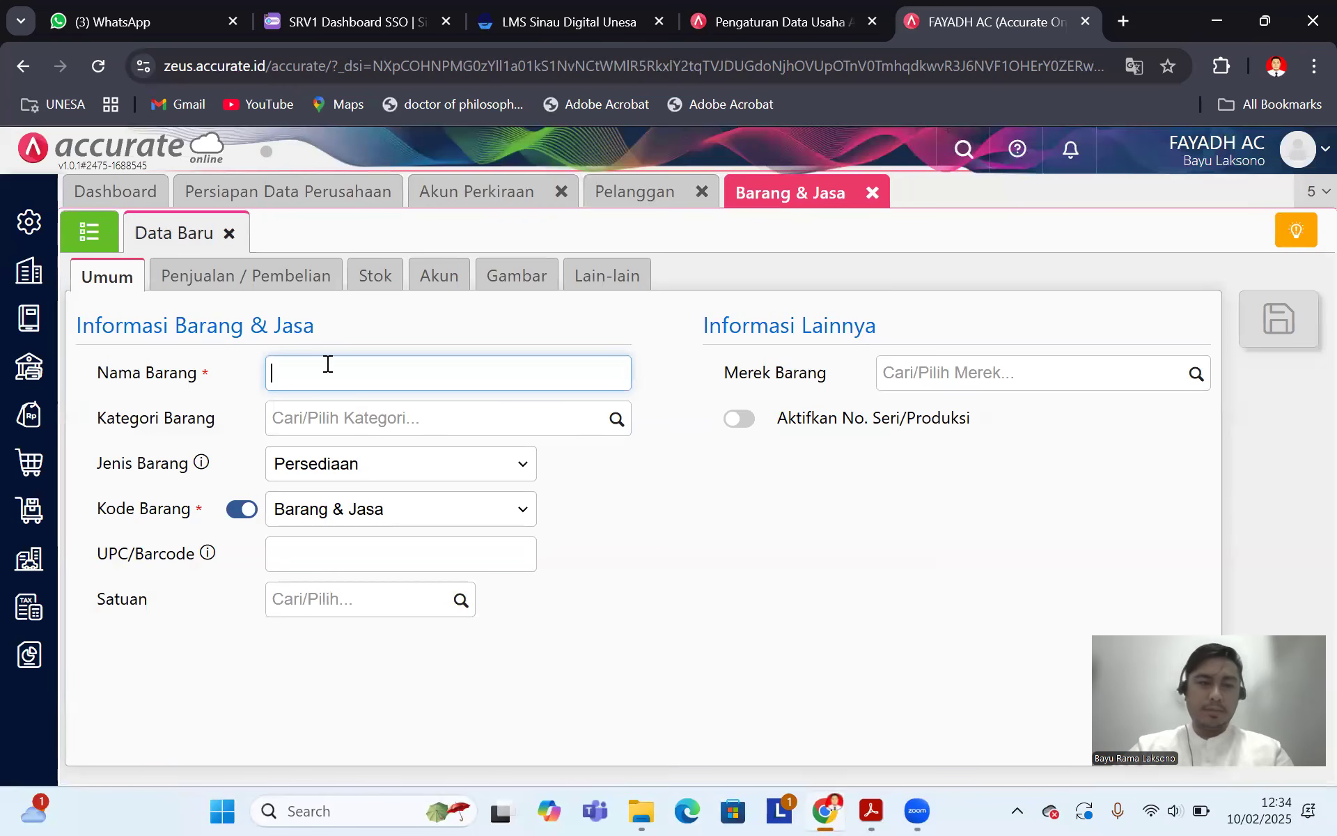
{"action": "type", "text": "Fre"}
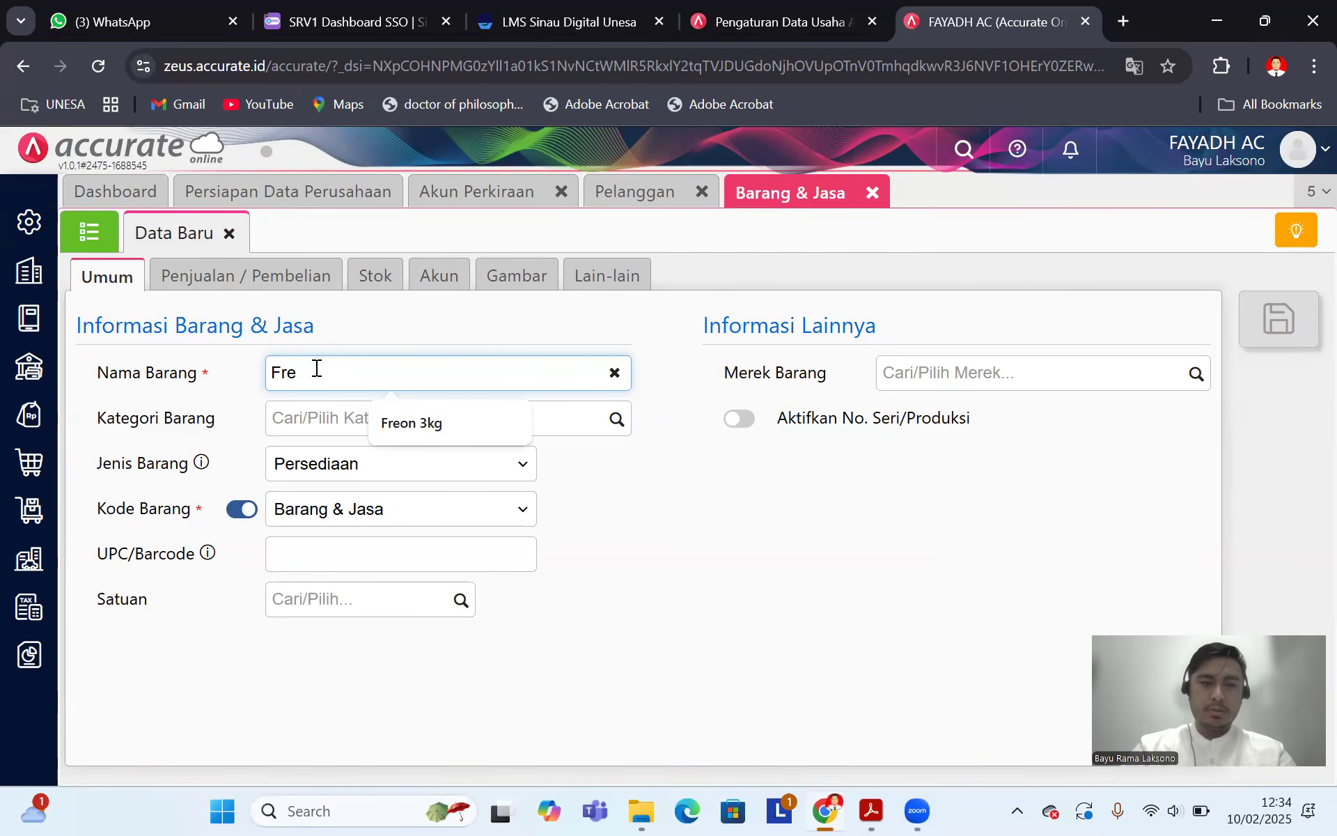
{"action": "left_click", "coordinate": [438, 422]}
Step: Set the item's category to Umum, keep type Persediaan, and choose unit PCS
{"action": "left_click", "coordinate": [314, 420]}
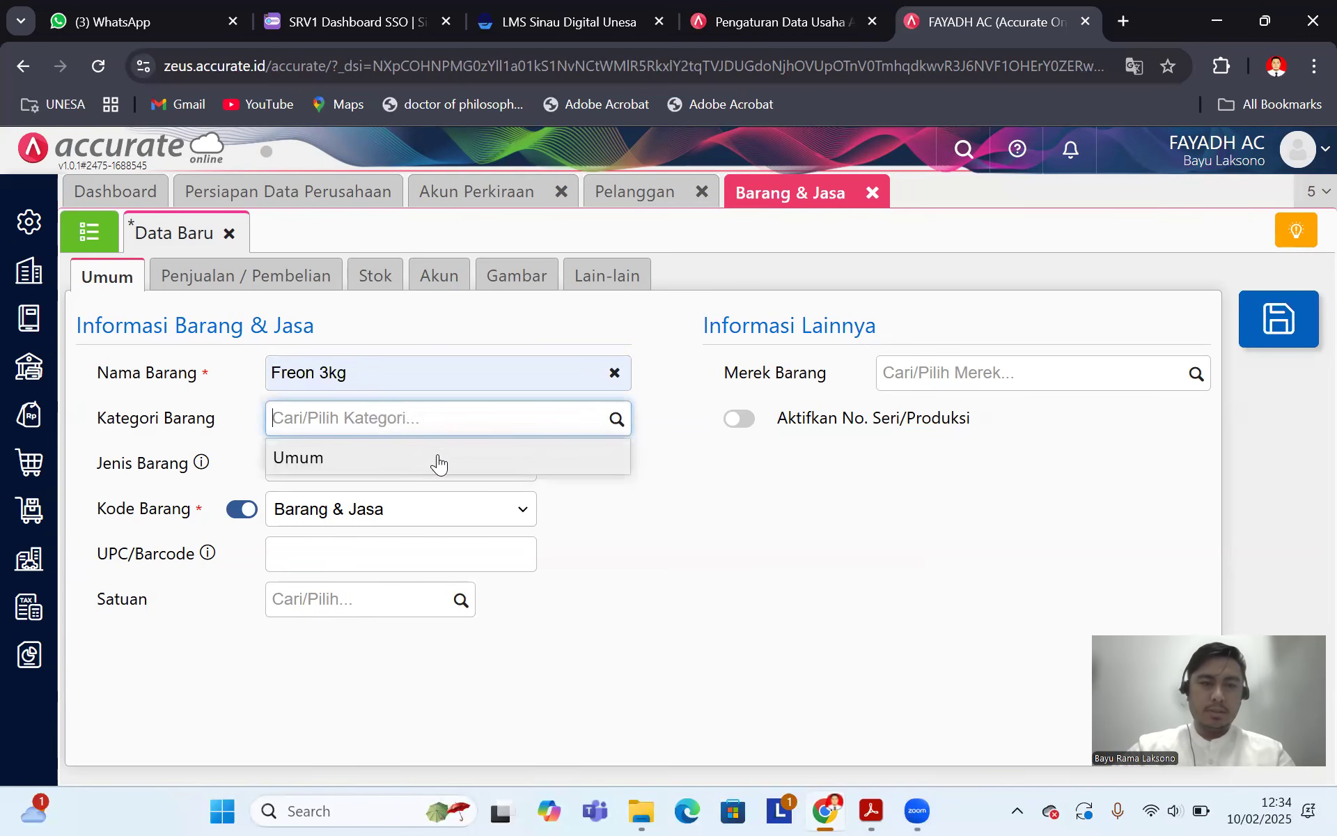
{"action": "left_click", "coordinate": [439, 462]}
{"action": "left_click", "coordinate": [505, 480]}
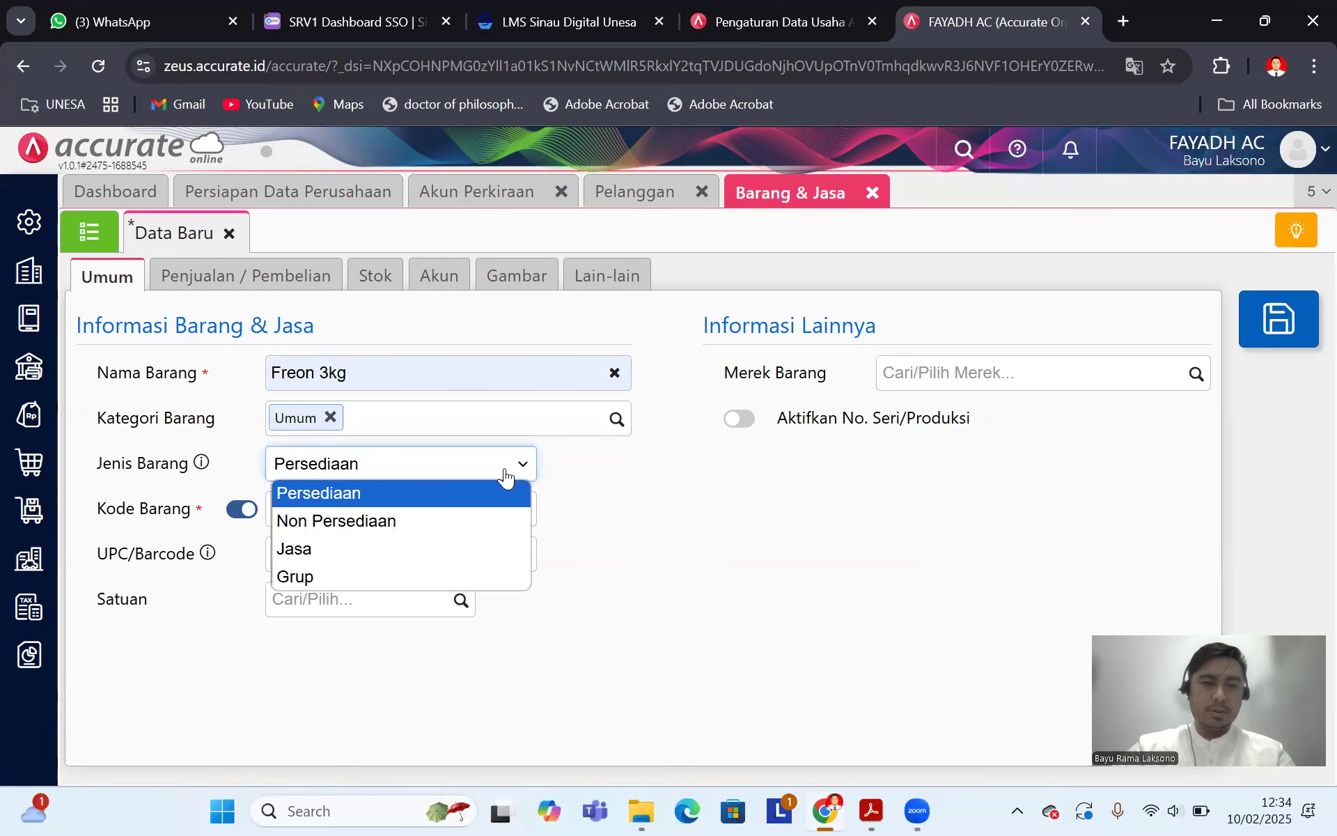
{"action": "left_click", "coordinate": [505, 477]}
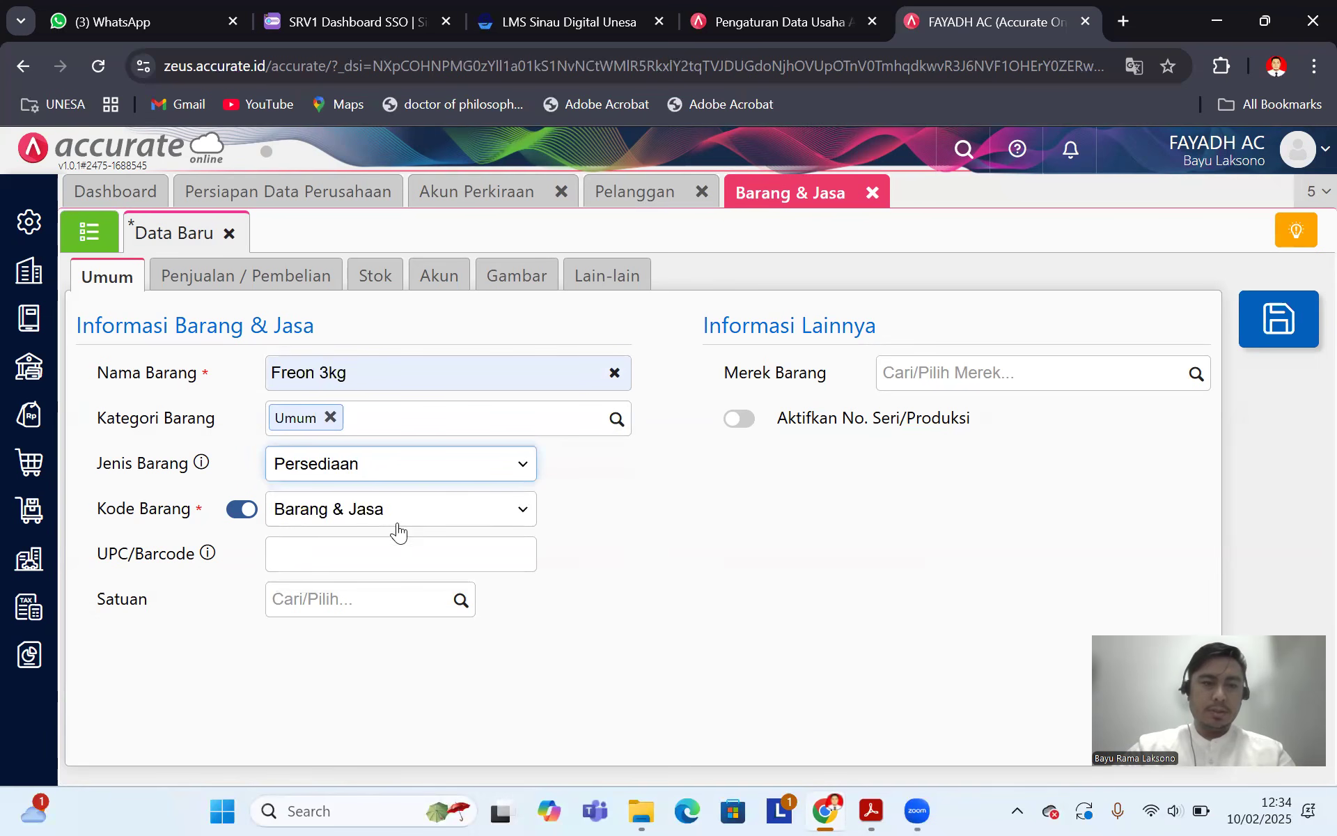
{"action": "left_click", "coordinate": [458, 608]}
{"action": "left_click", "coordinate": [343, 646]}
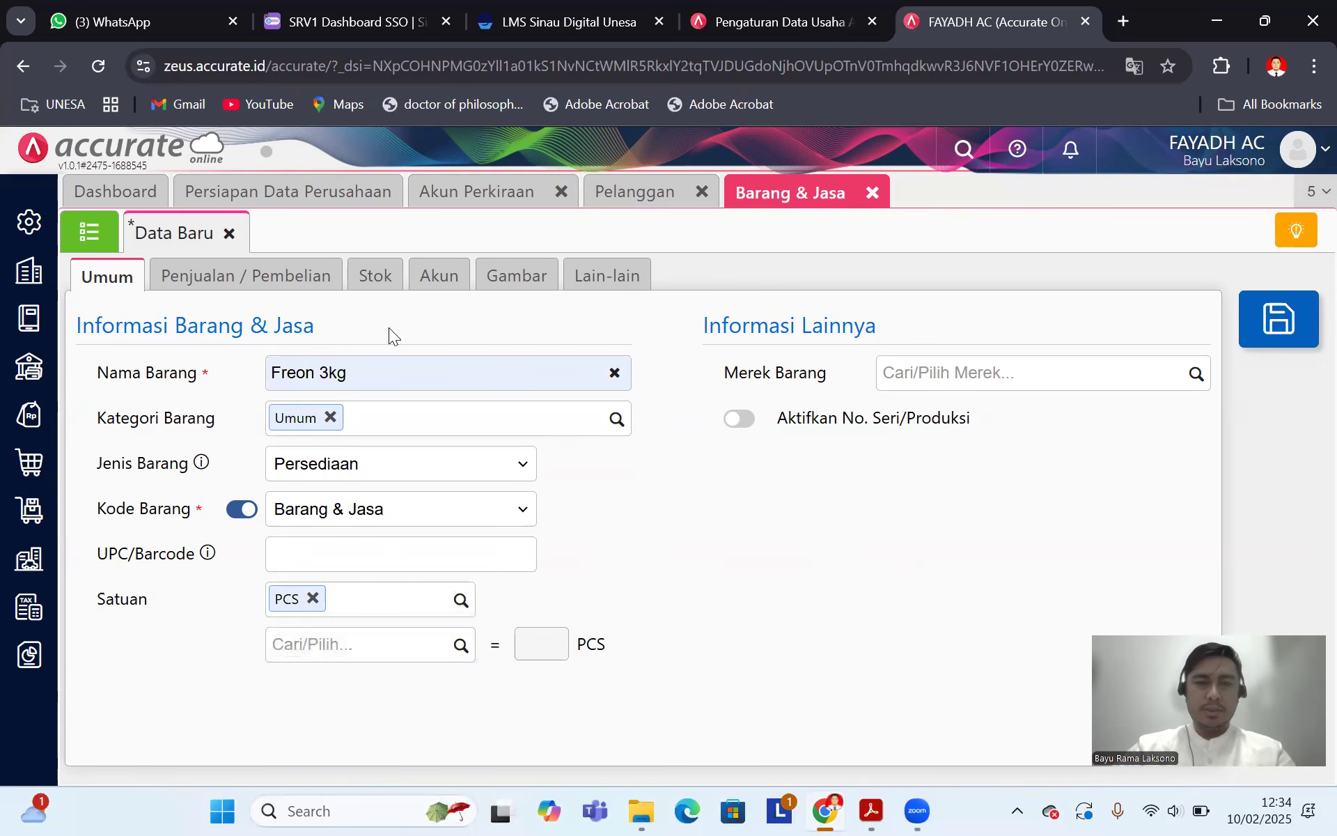
{"action": "left_click", "coordinate": [270, 277]}
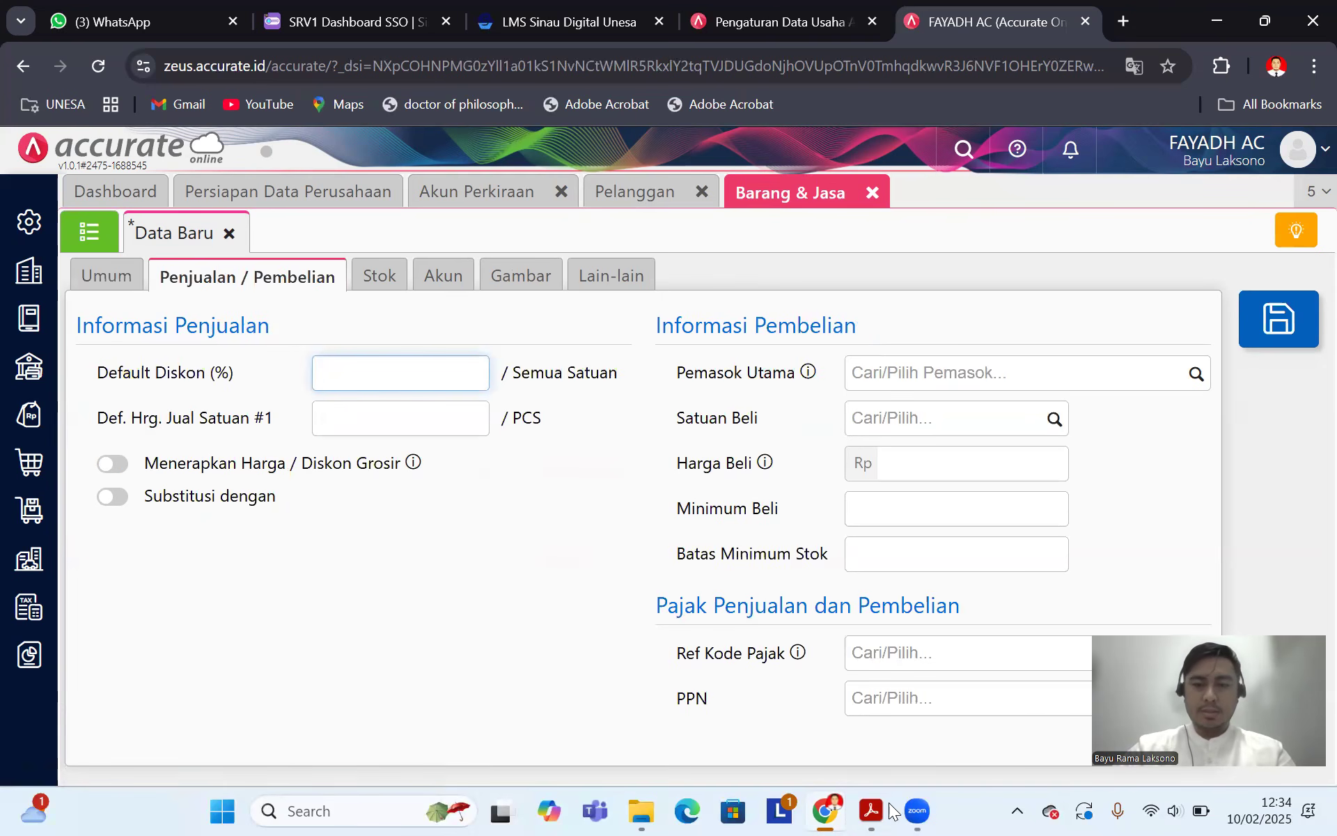
{"action": "key", "text": "alt+Tab"}
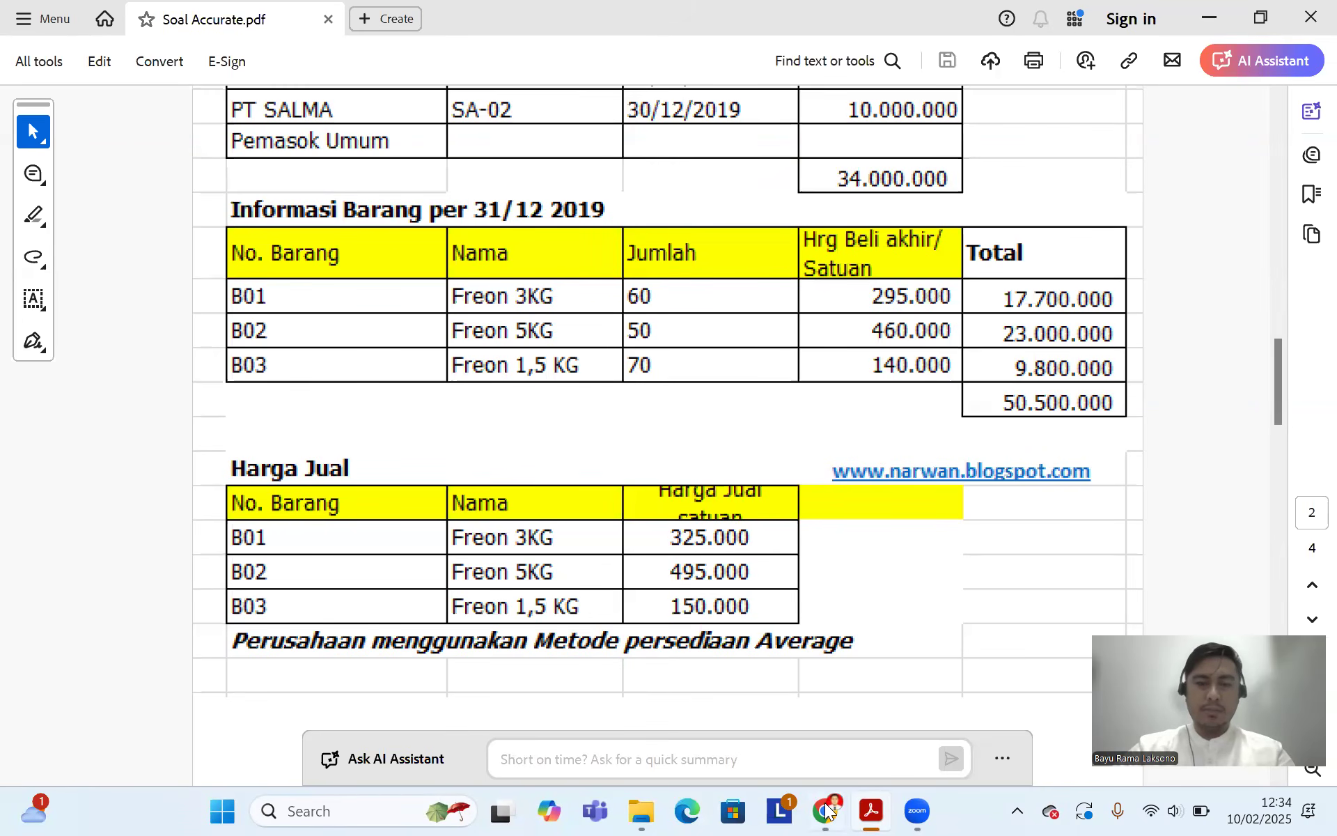
{"action": "key", "text": "alt+Tab"}
{"action": "left_click", "coordinate": [356, 419]}
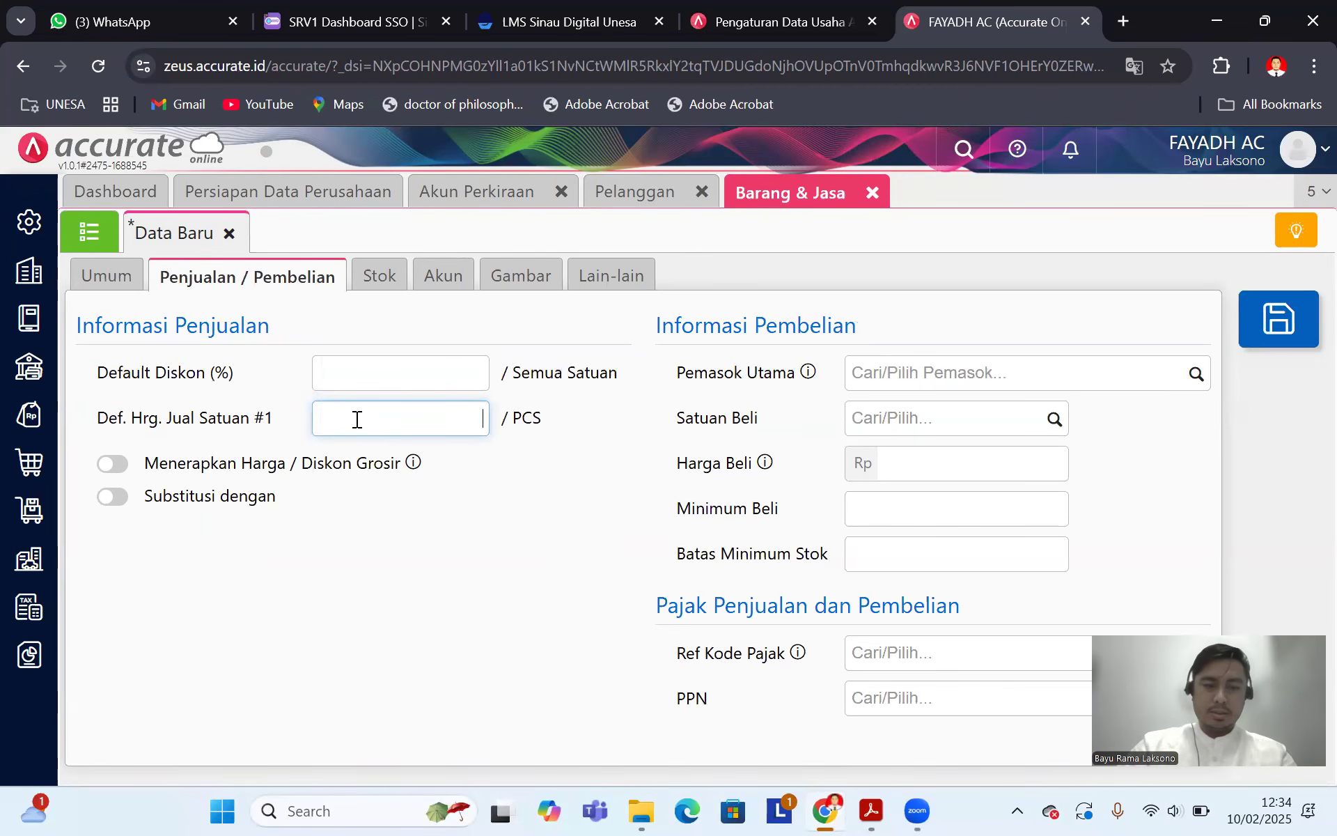
{"action": "type", "text": "325.000"}
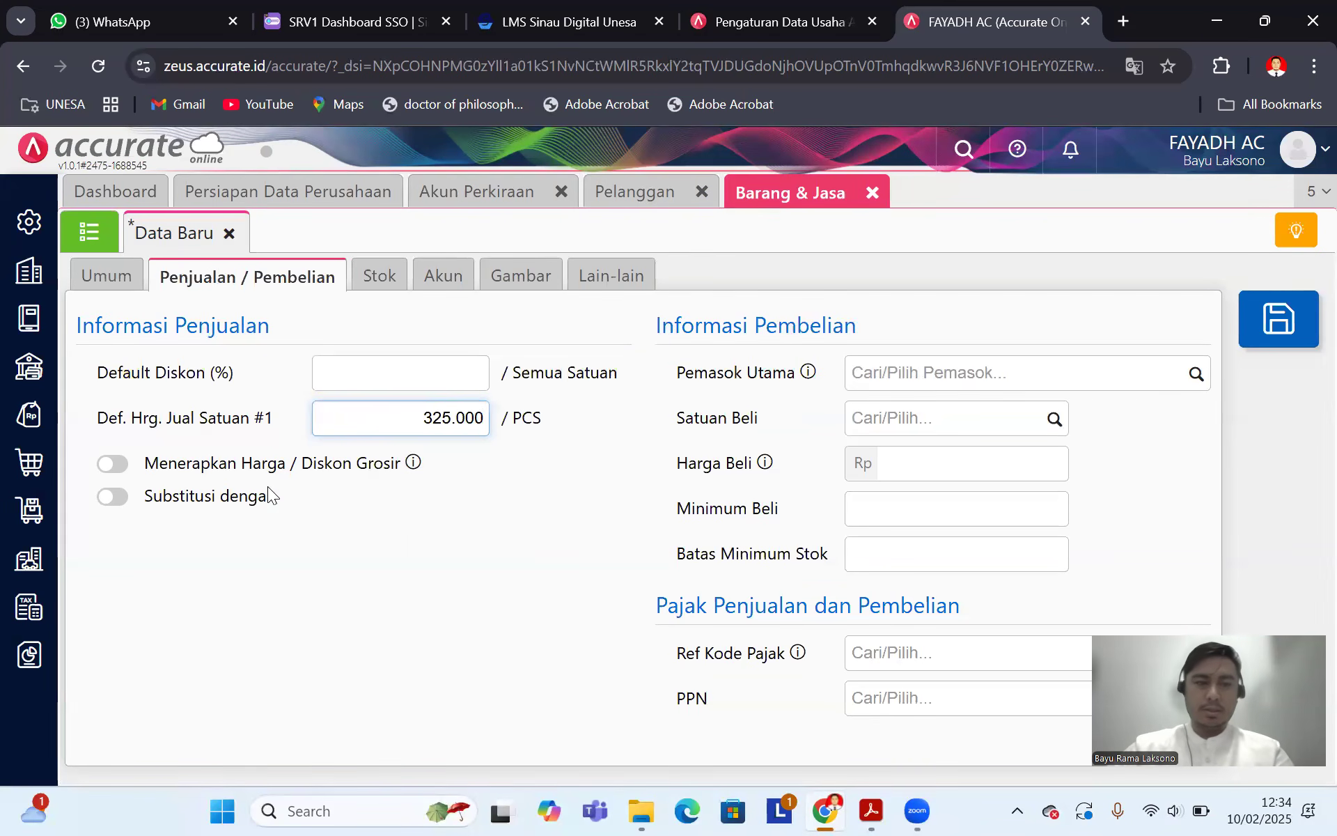
{"action": "left_click", "coordinate": [439, 592]}
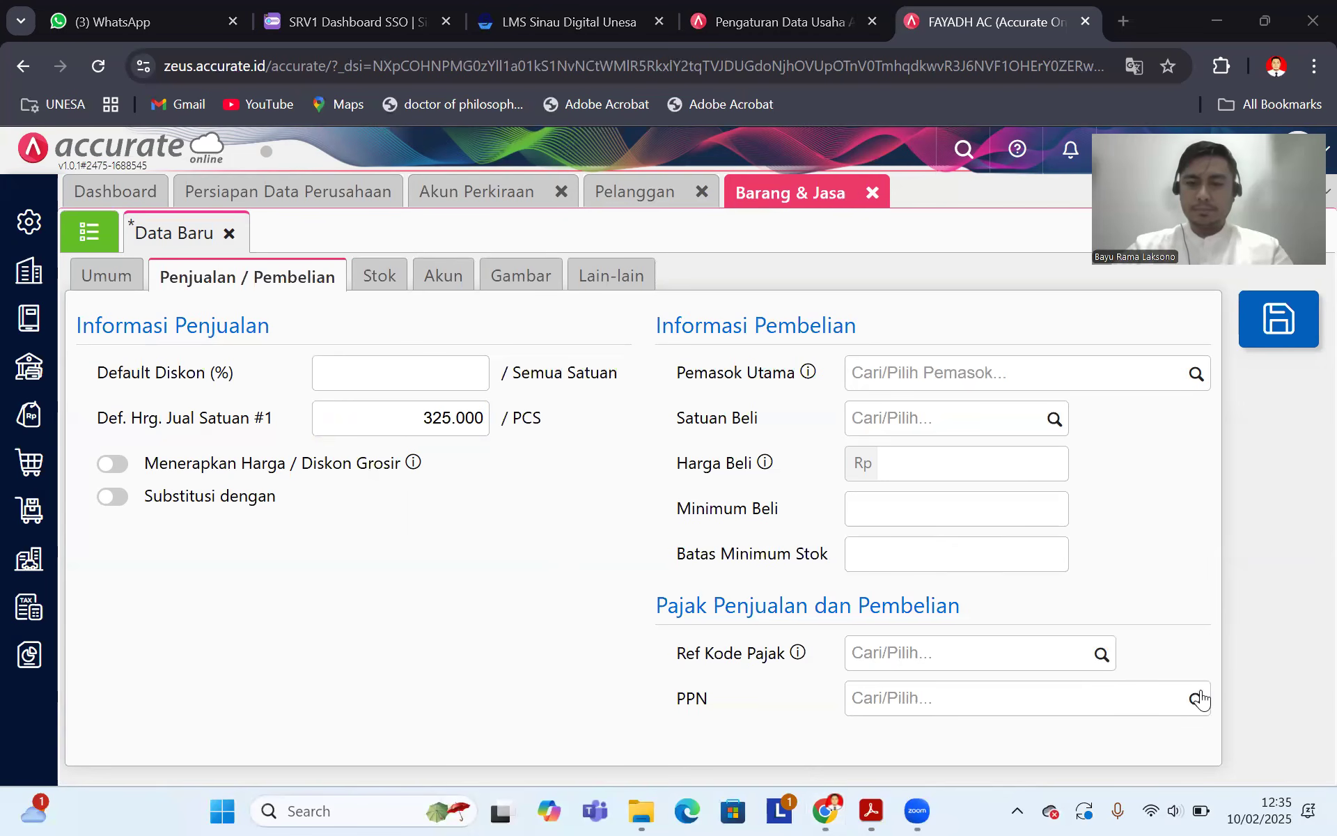
{"action": "left_click", "coordinate": [1193, 699]}
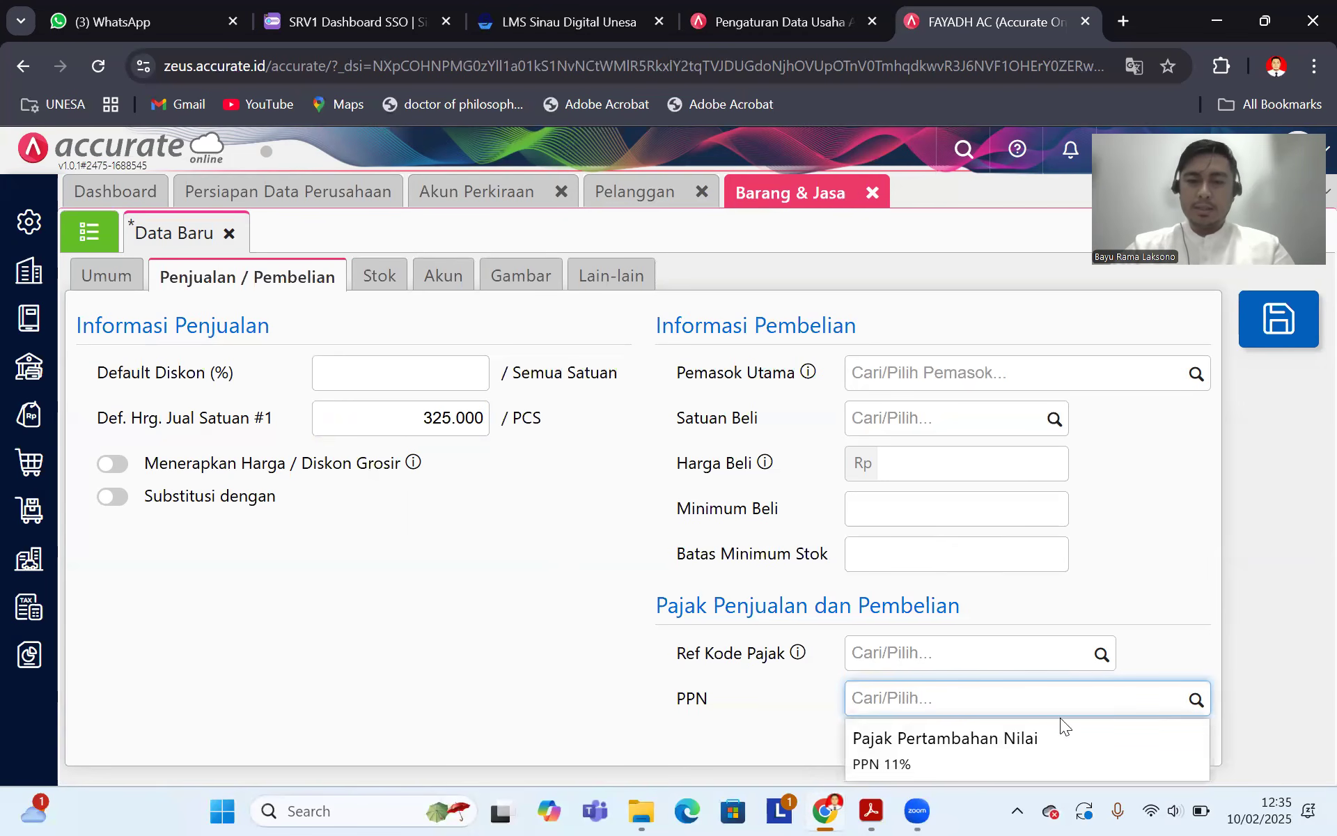
{"action": "left_click", "coordinate": [872, 810]}
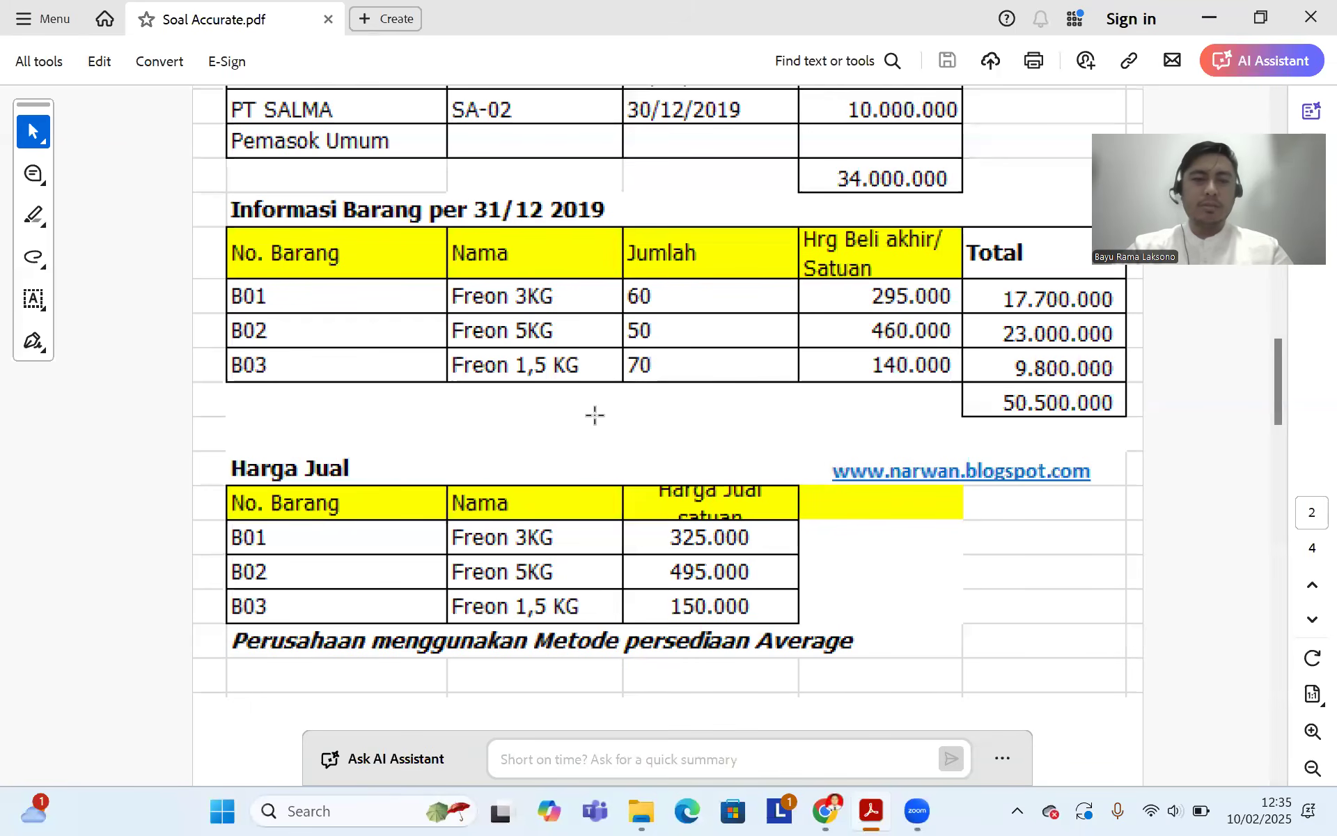
{"action": "scroll", "coordinate": [594, 415], "scroll_direction": "down", "scroll_amount": 15}
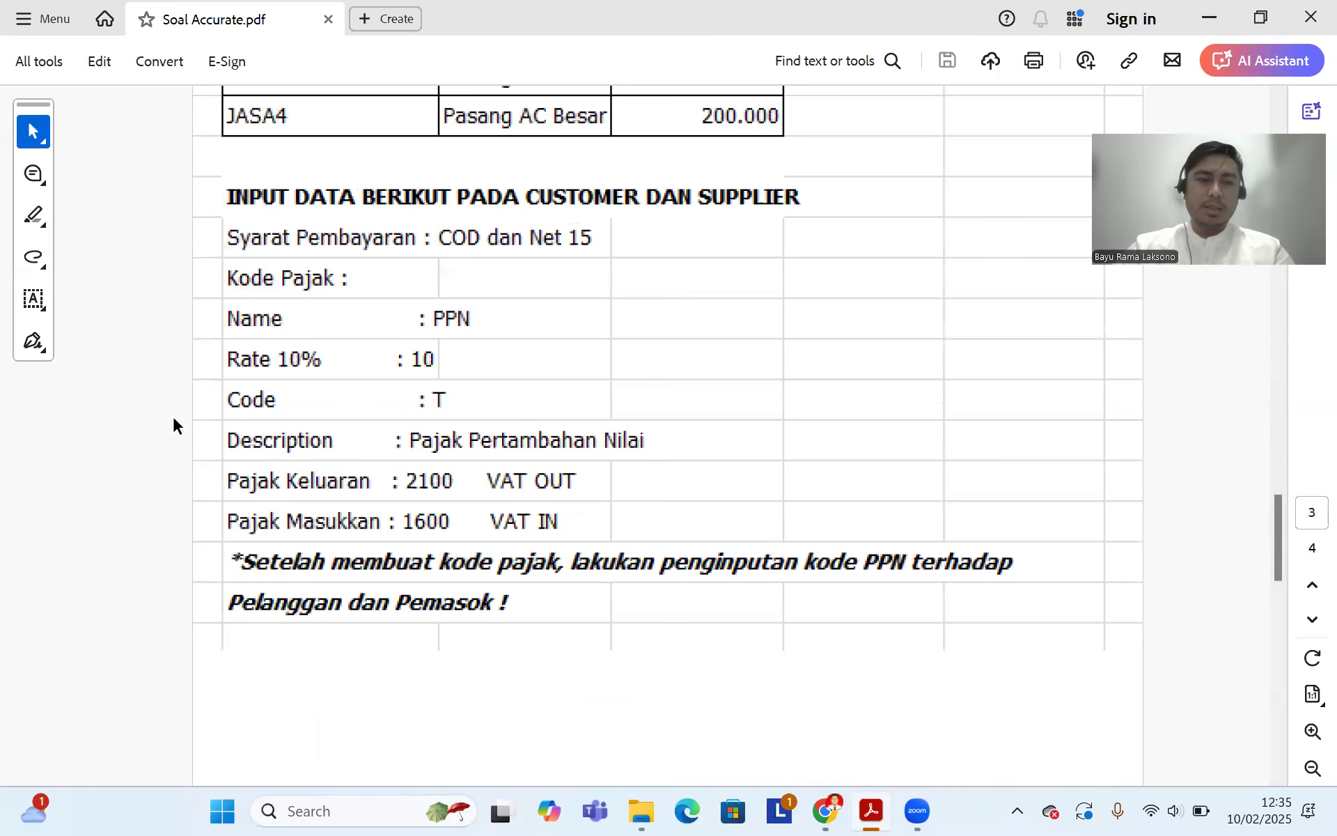
{"action": "scroll", "coordinate": [173, 416], "scroll_direction": "down", "scroll_amount": 1}
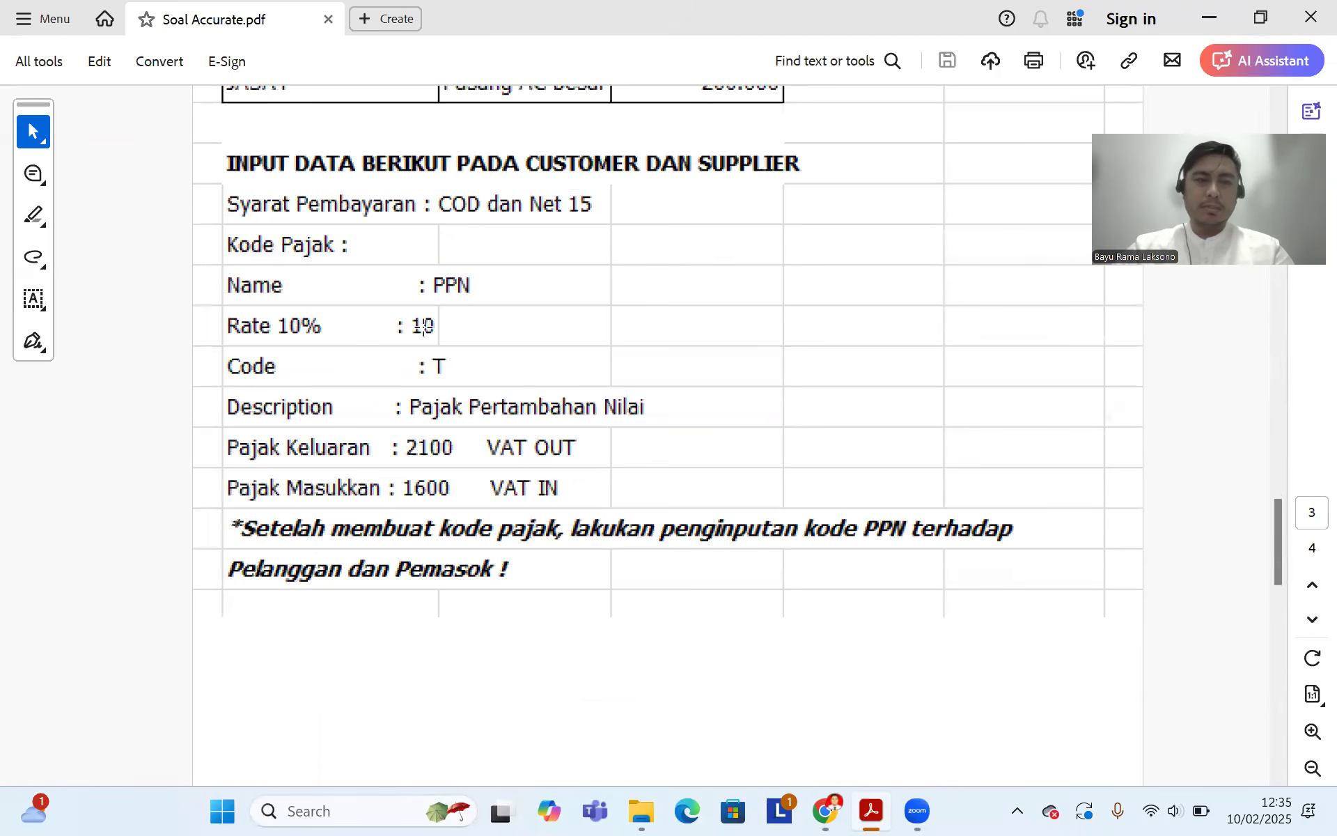
{"action": "scroll", "coordinate": [699, 462], "scroll_direction": "up", "scroll_amount": 15}
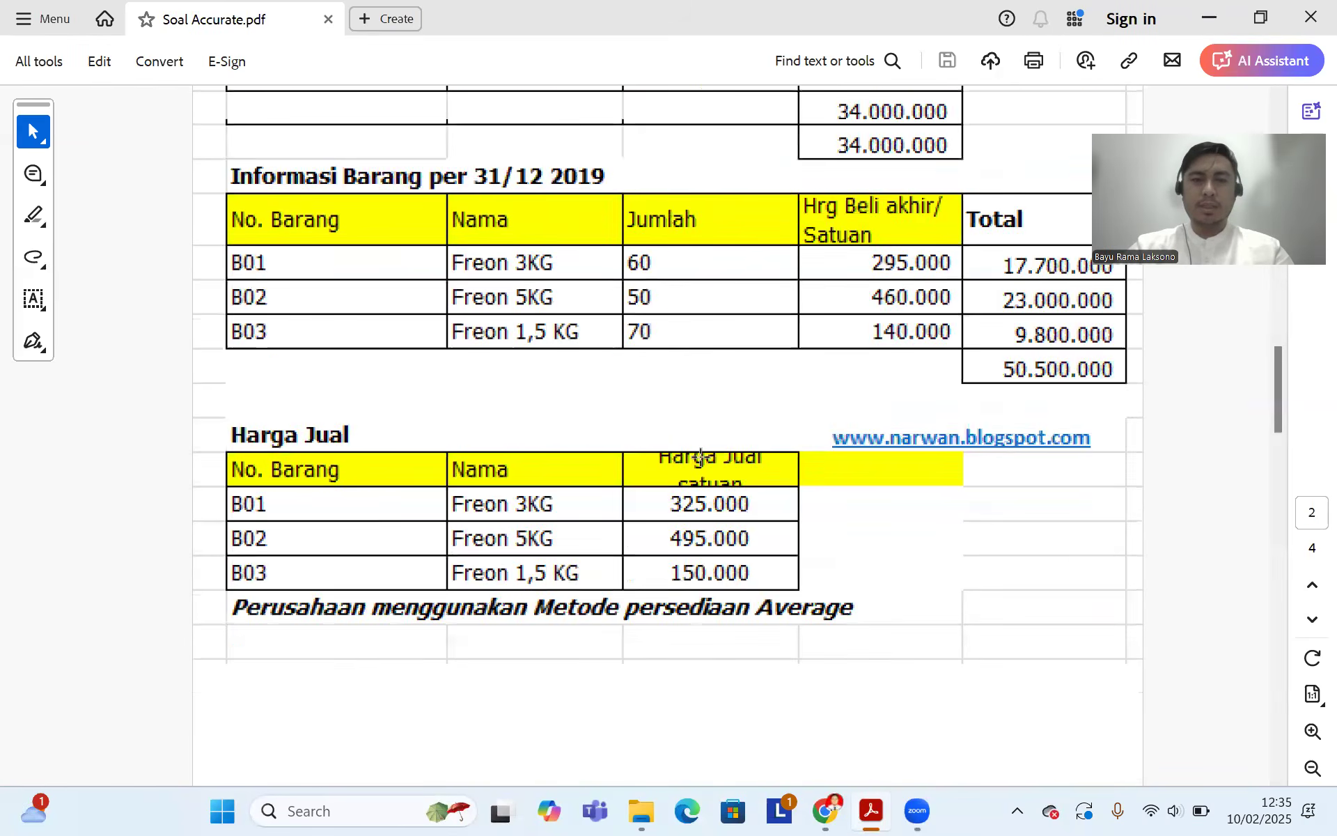
{"action": "scroll", "coordinate": [721, 494], "scroll_direction": "down", "scroll_amount": 3}
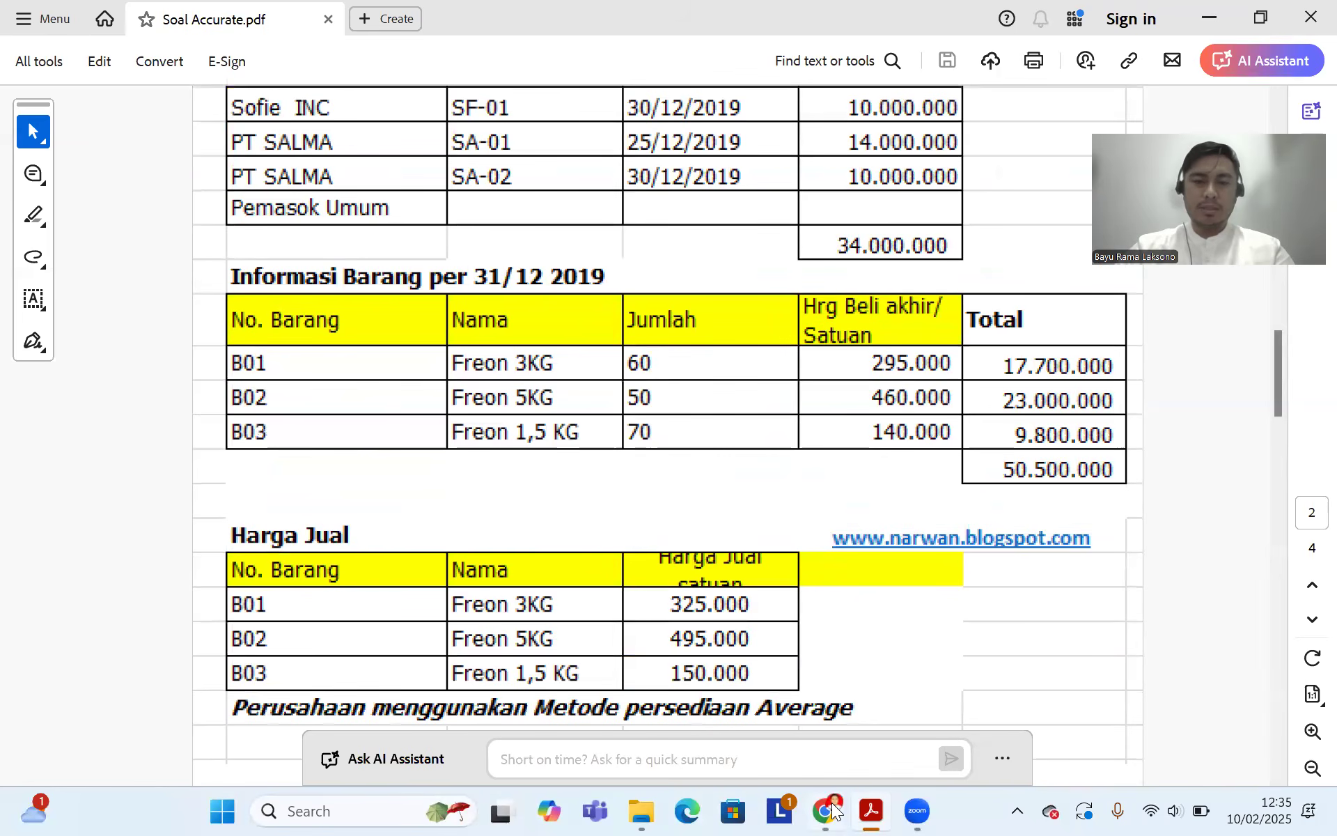
{"action": "left_click", "coordinate": [826, 810]}
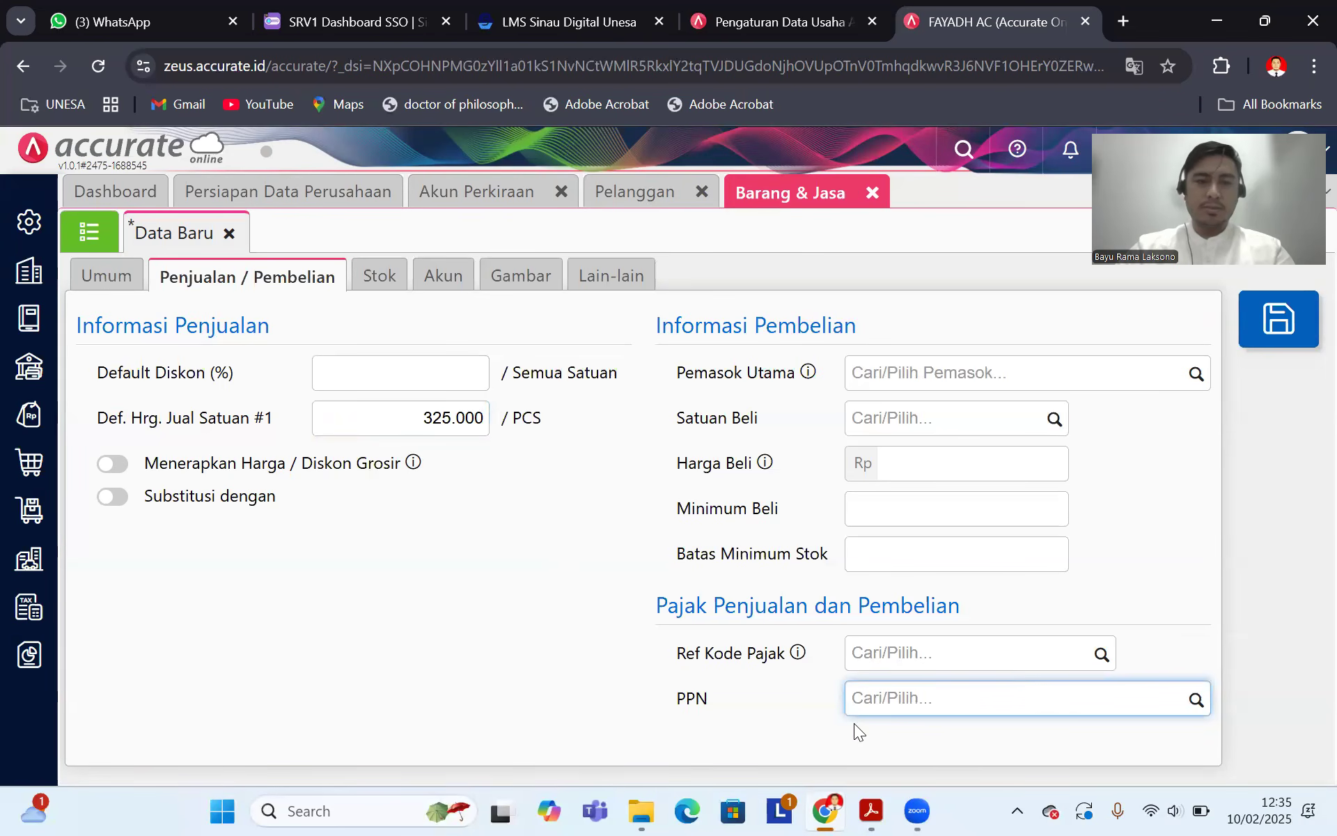
Step: Change the Pajak Pertambahan Nilai rate from 11% to 10% and save it
{"action": "left_click", "coordinate": [31, 282]}
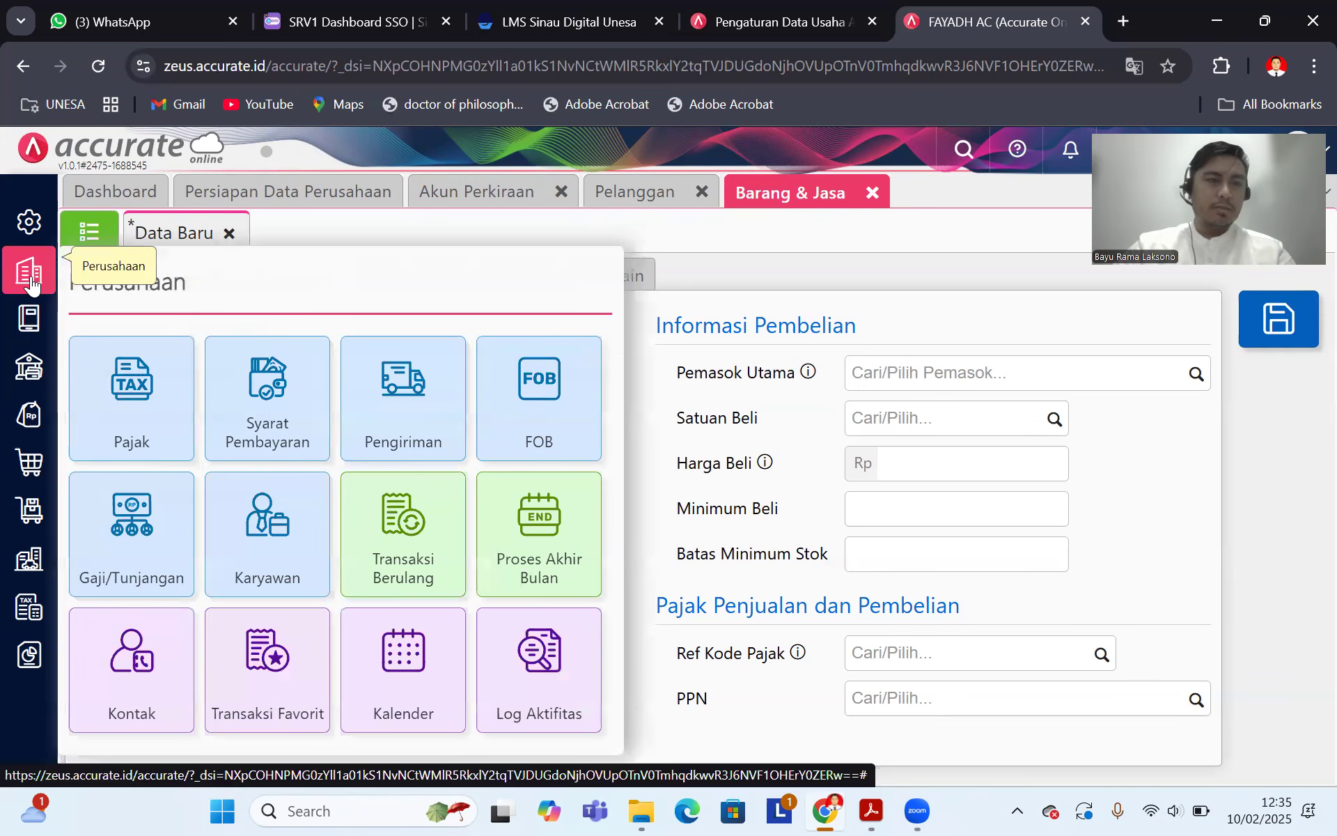
{"action": "left_click", "coordinate": [135, 398]}
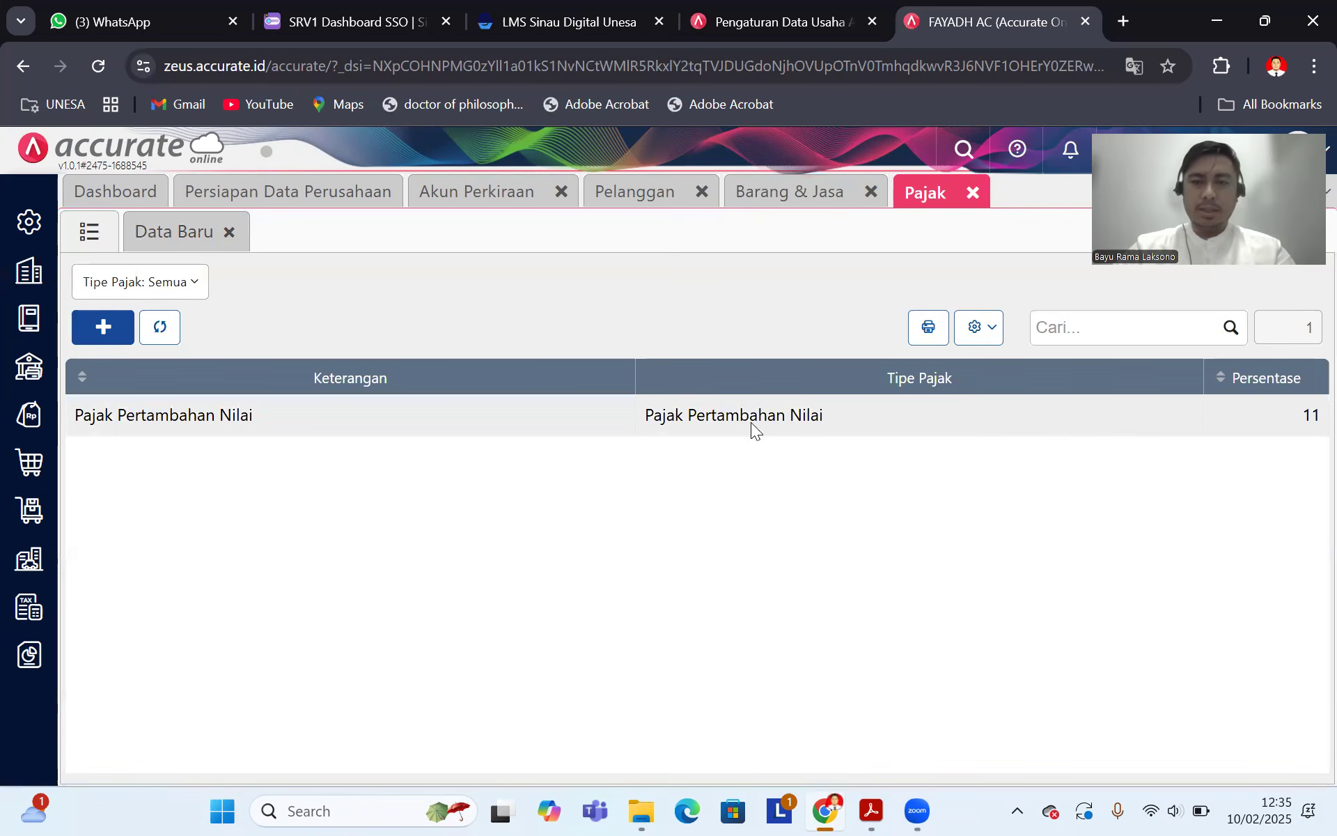
{"action": "double_click", "coordinate": [752, 423]}
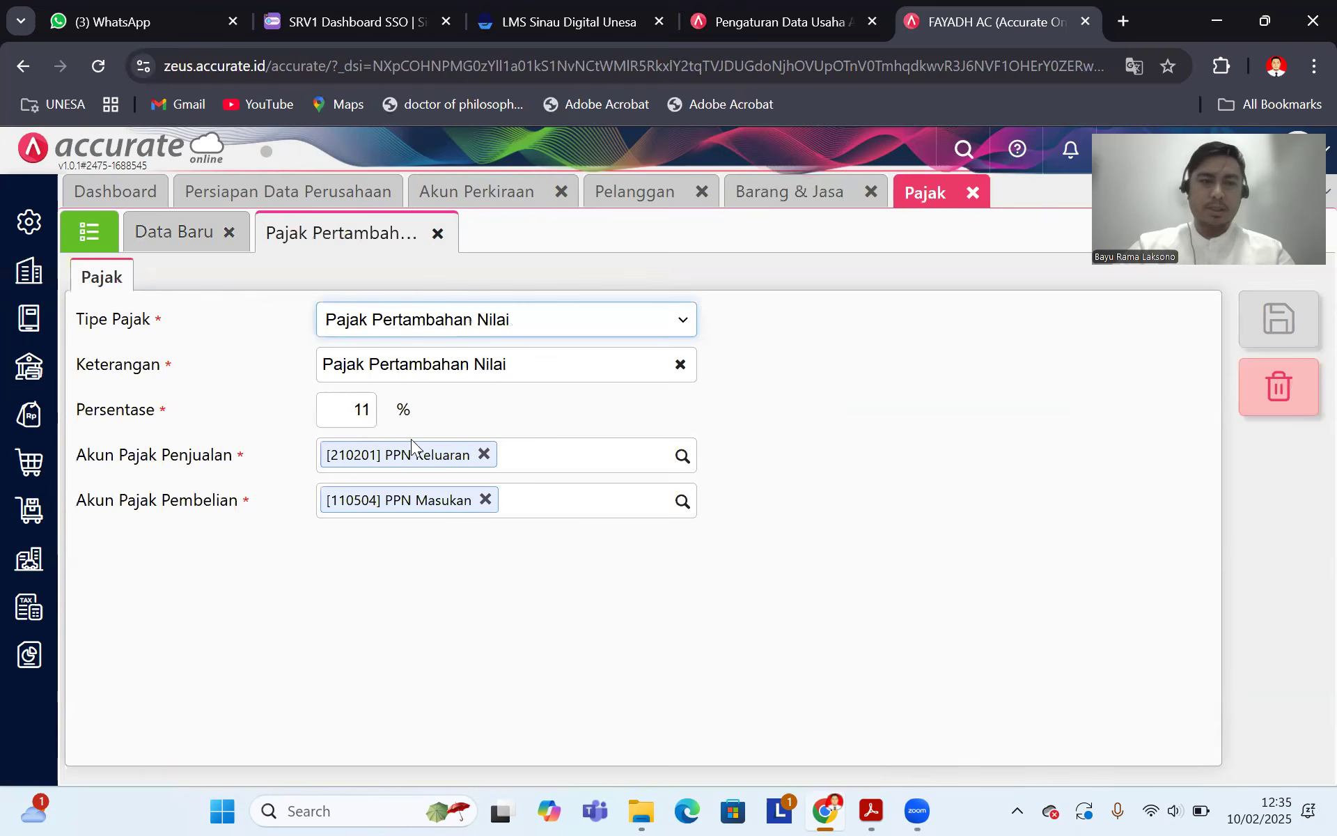
{"action": "left_click", "coordinate": [352, 409]}
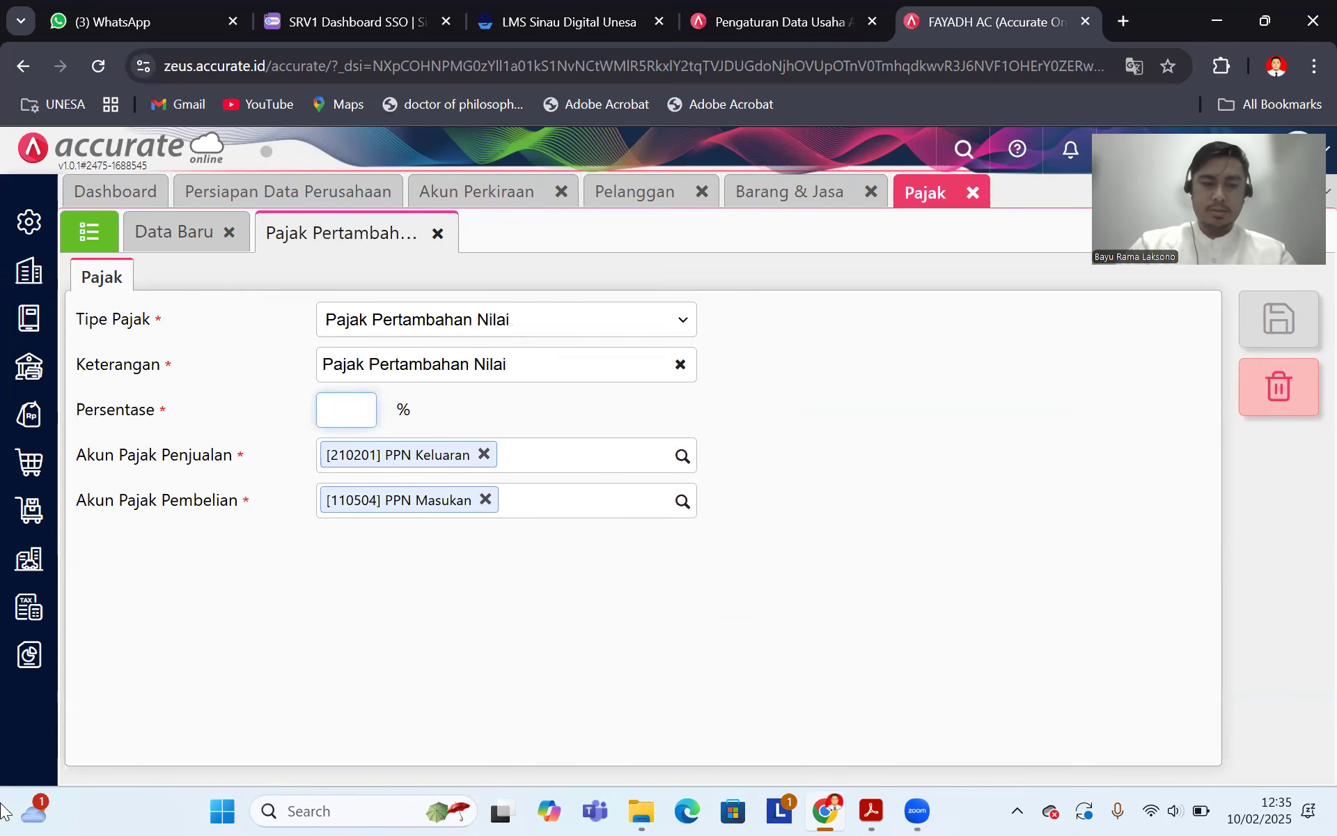
{"action": "type", "text": "0"}
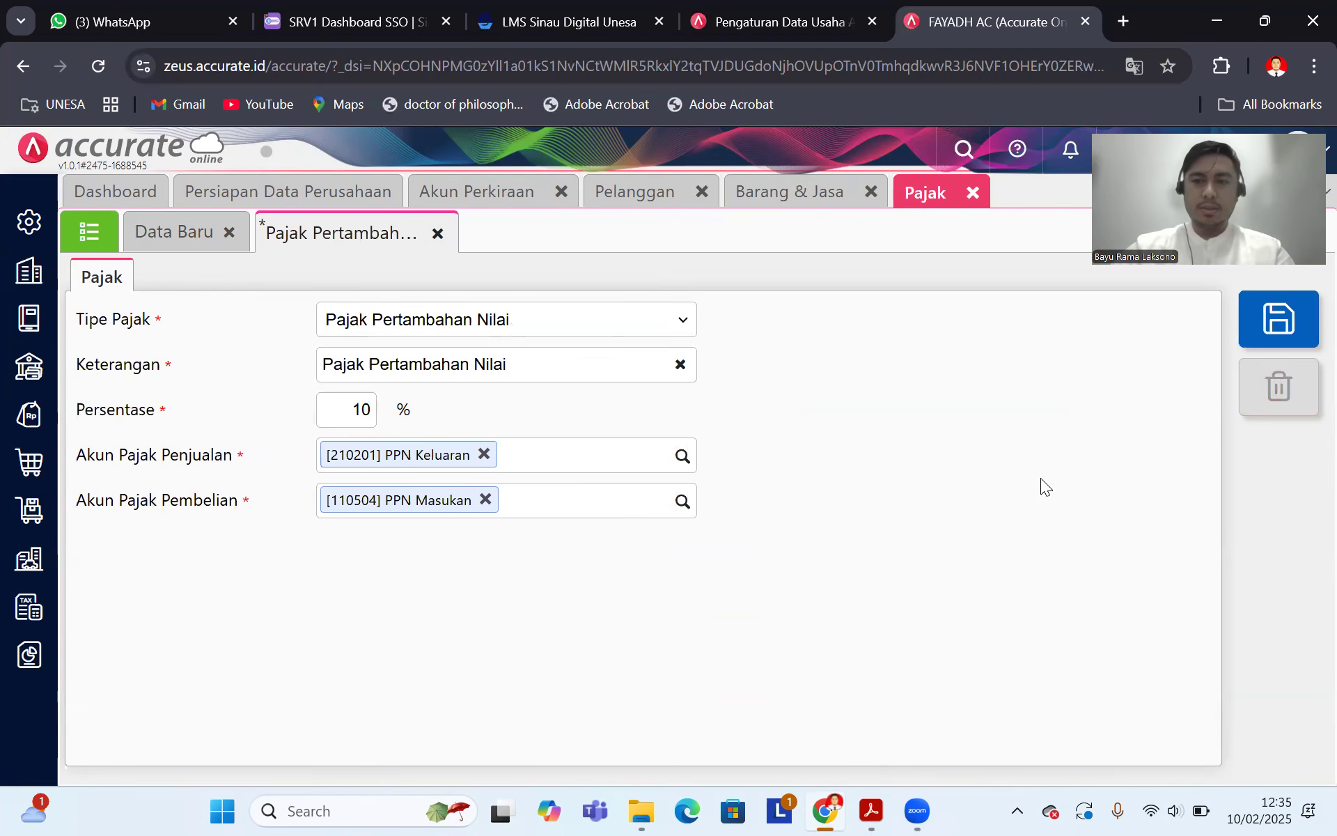
{"action": "left_click", "coordinate": [1280, 319]}
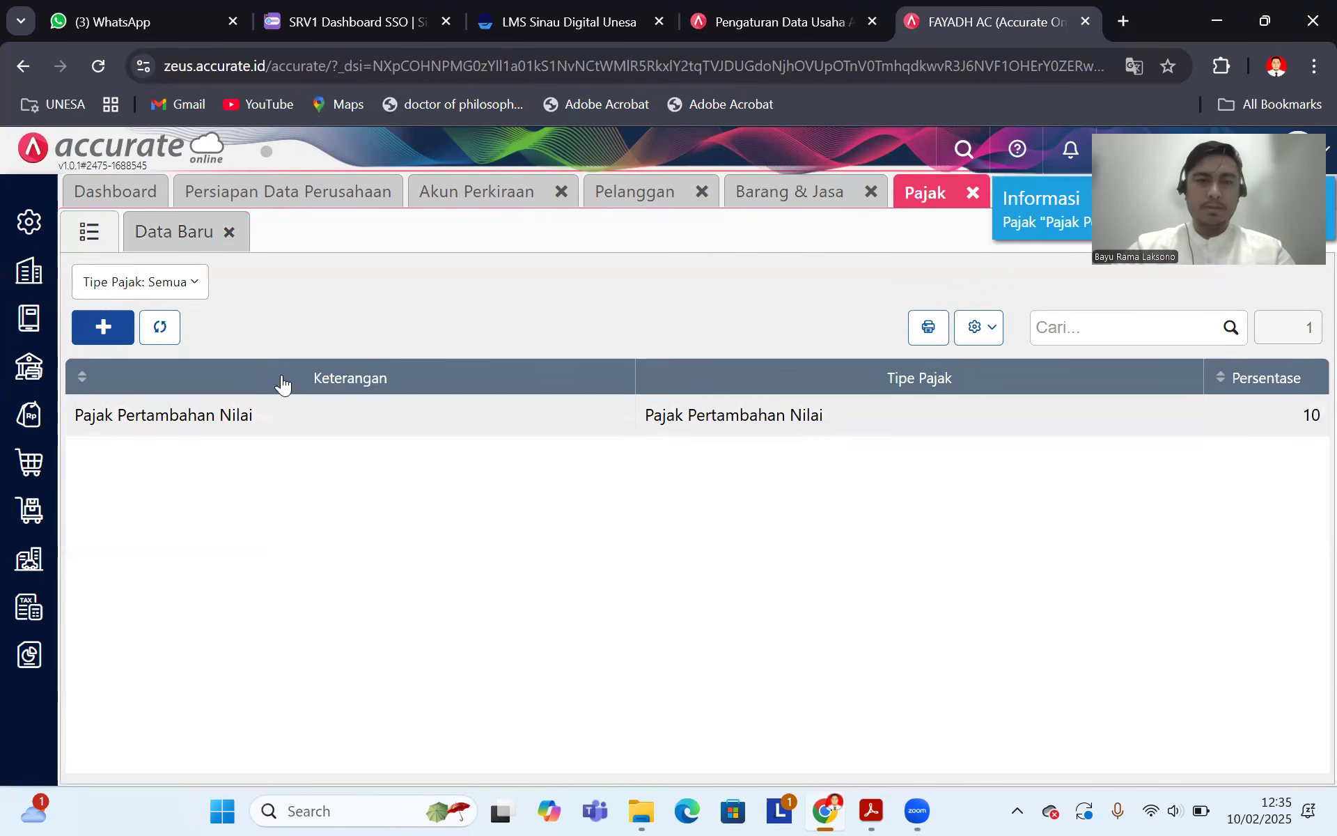
{"action": "left_click", "coordinate": [973, 194]}
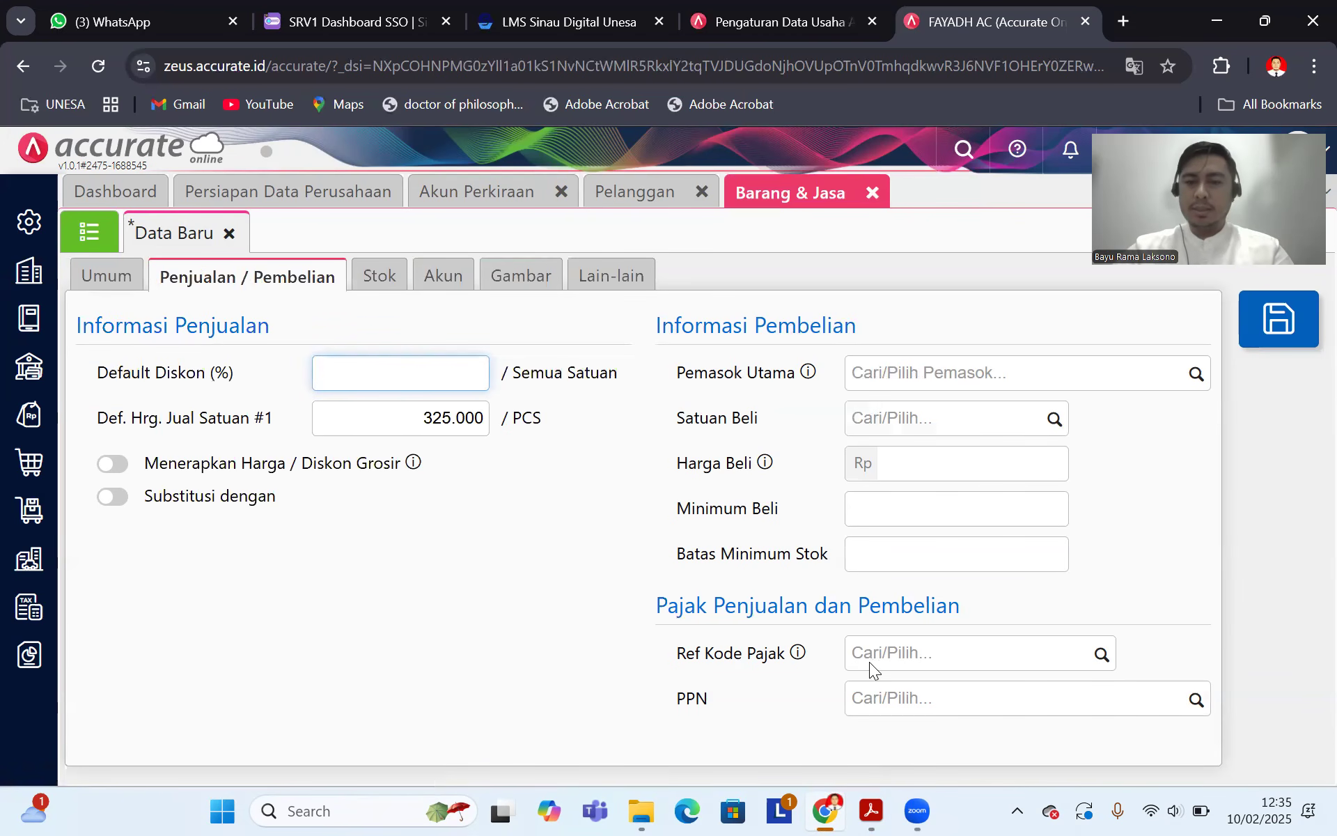
Step: Set Freon 3kg's PPN field to Pajak Pertambahan Nilai
{"action": "left_click", "coordinate": [1192, 710]}
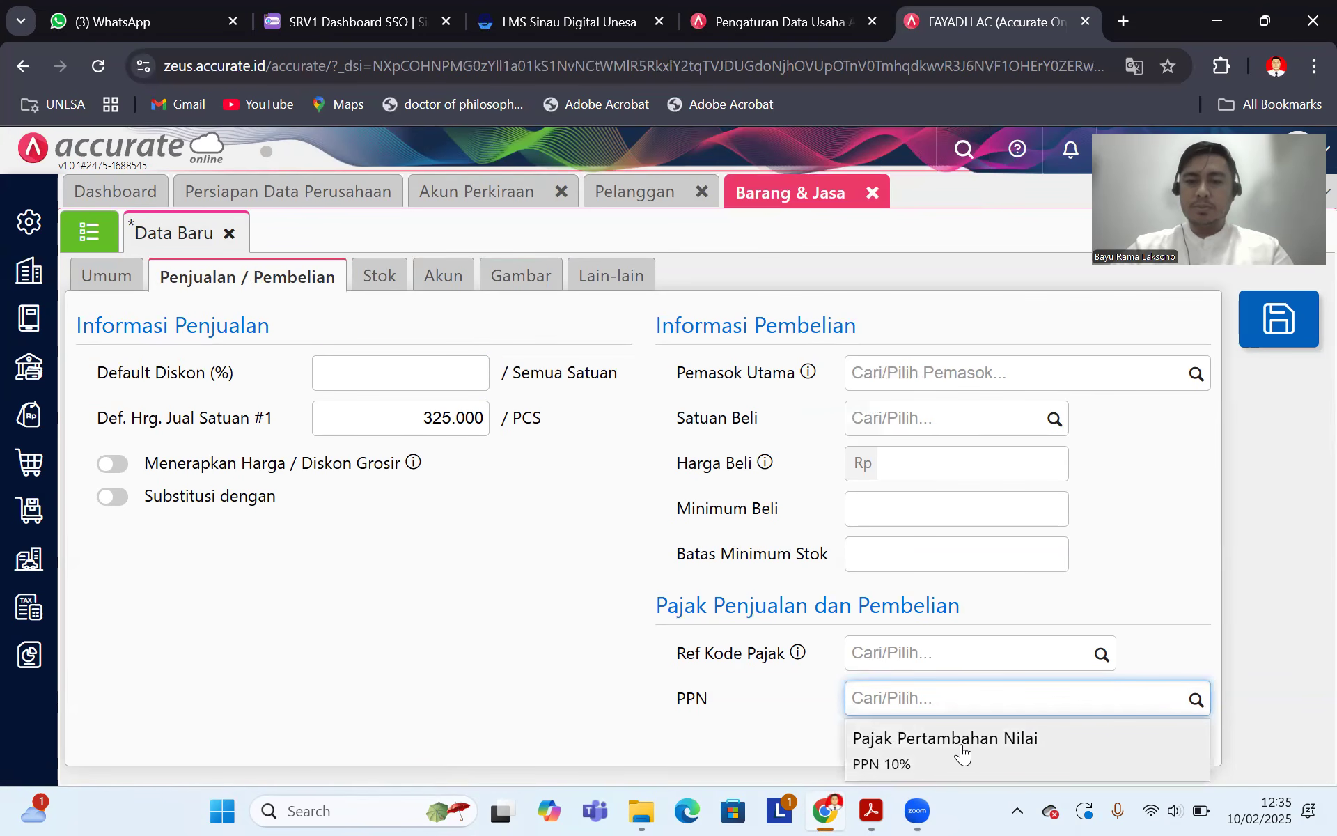
{"action": "left_click", "coordinate": [964, 752]}
{"action": "scroll", "coordinate": [860, 567], "scroll_direction": "down", "scroll_amount": 2}
{"action": "scroll", "coordinate": [857, 554], "scroll_direction": "up", "scroll_amount": 2}
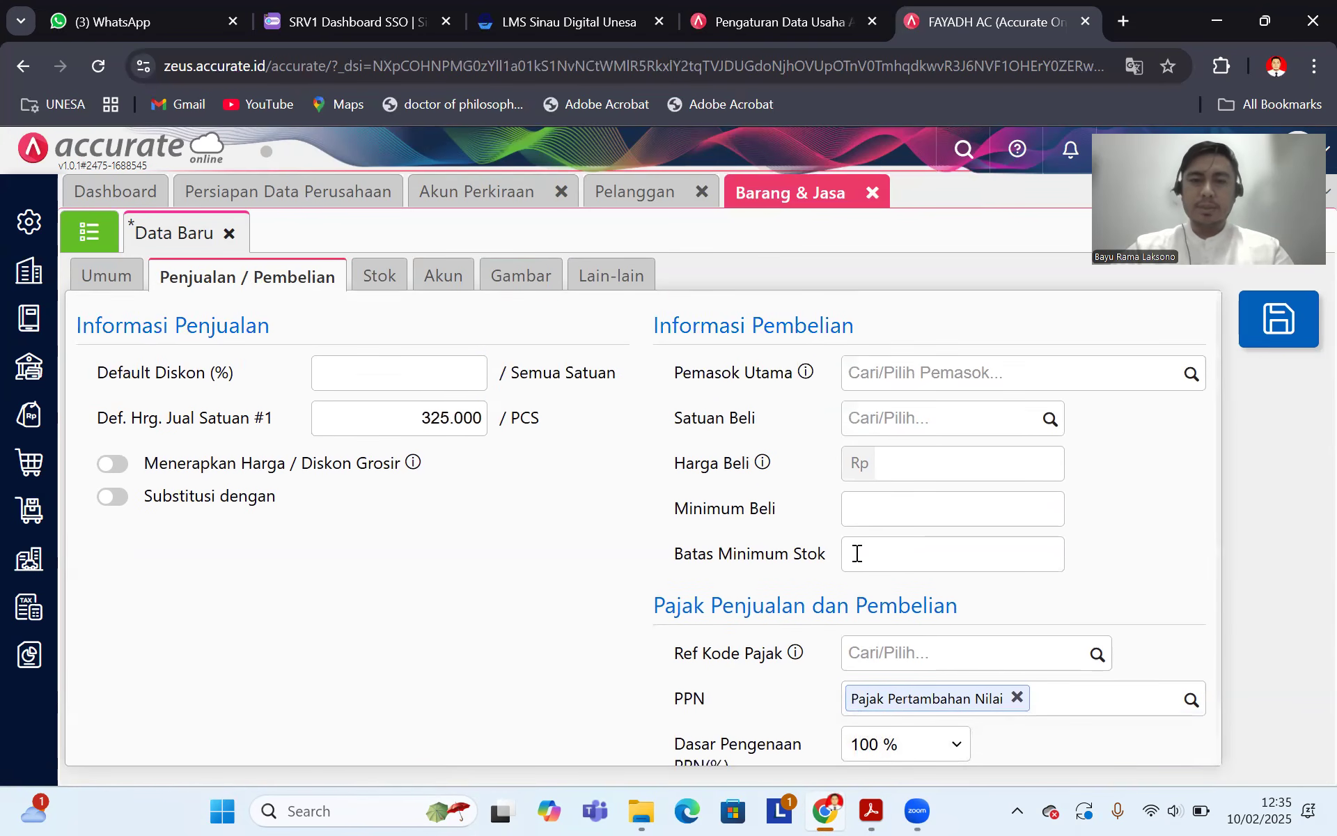
Step: Add a Stok Awal entry on the Stok tab with quantity 60 in unit PCS
{"action": "left_click", "coordinate": [385, 284]}
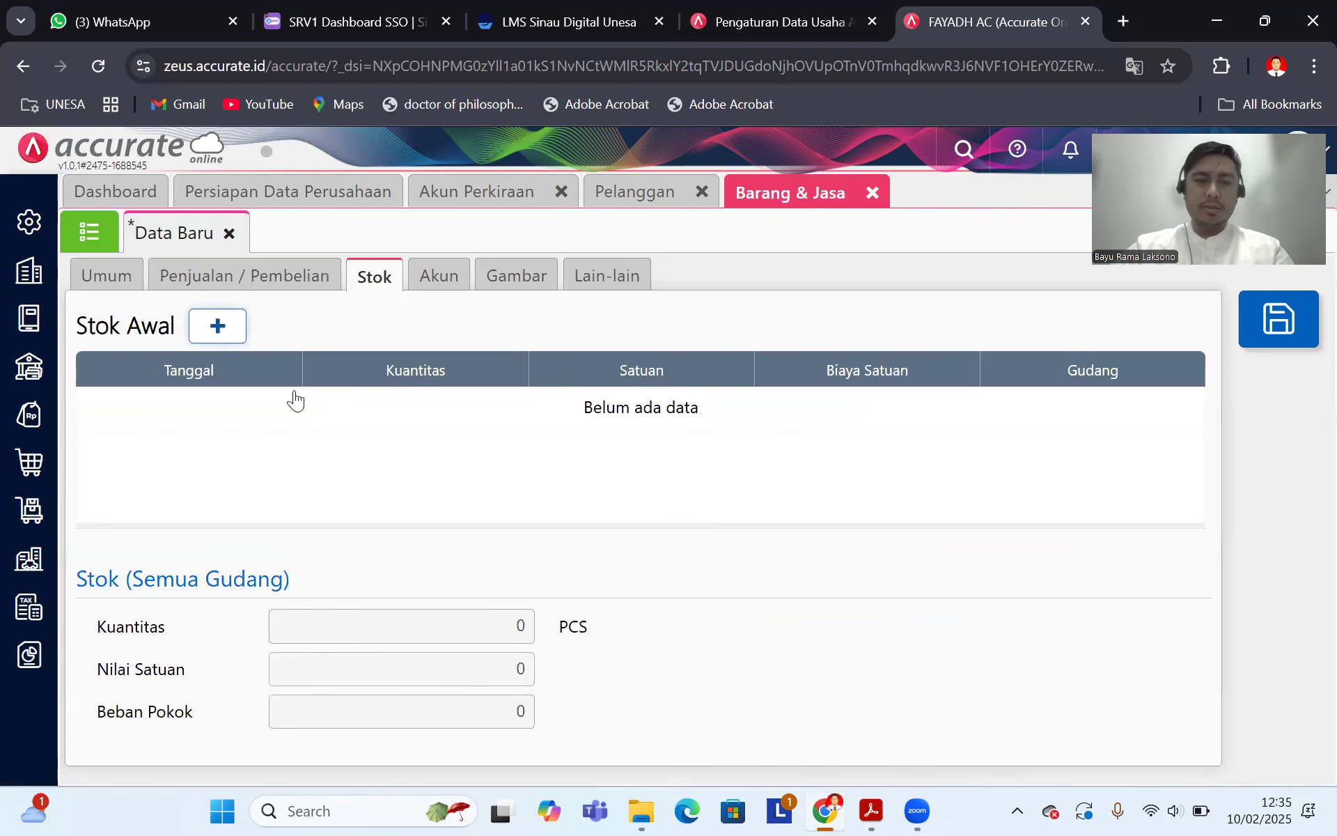
{"action": "left_click", "coordinate": [218, 326]}
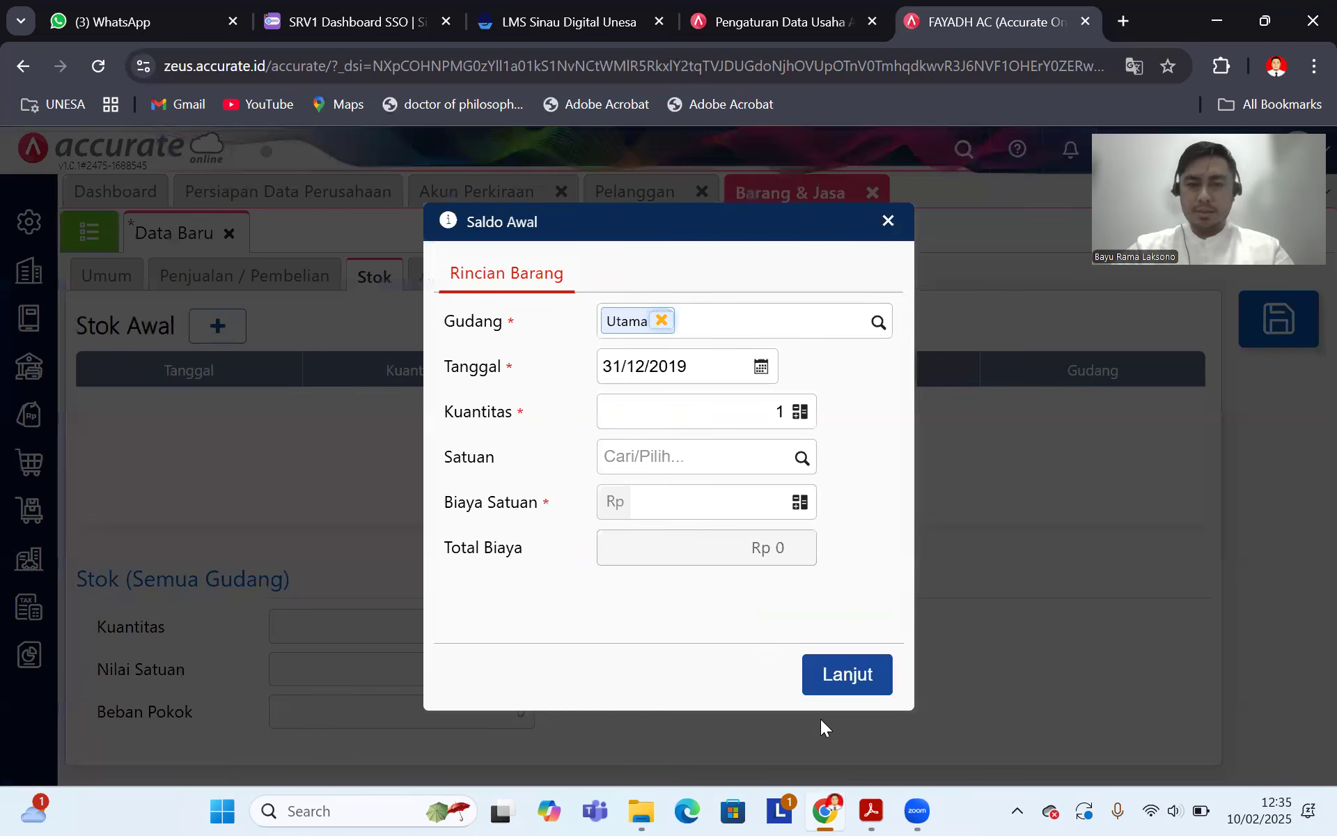
{"action": "left_click", "coordinate": [872, 811]}
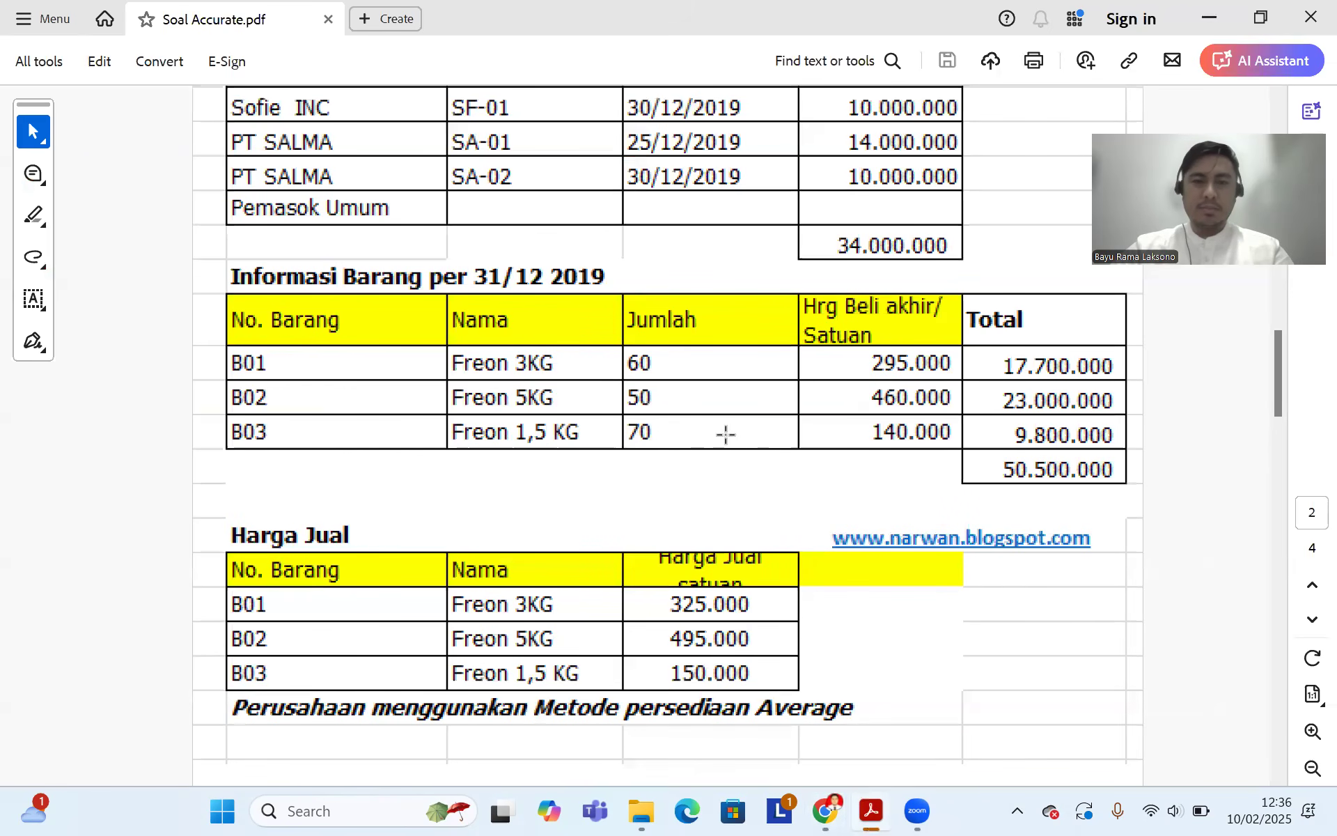
{"action": "left_click", "coordinate": [824, 810]}
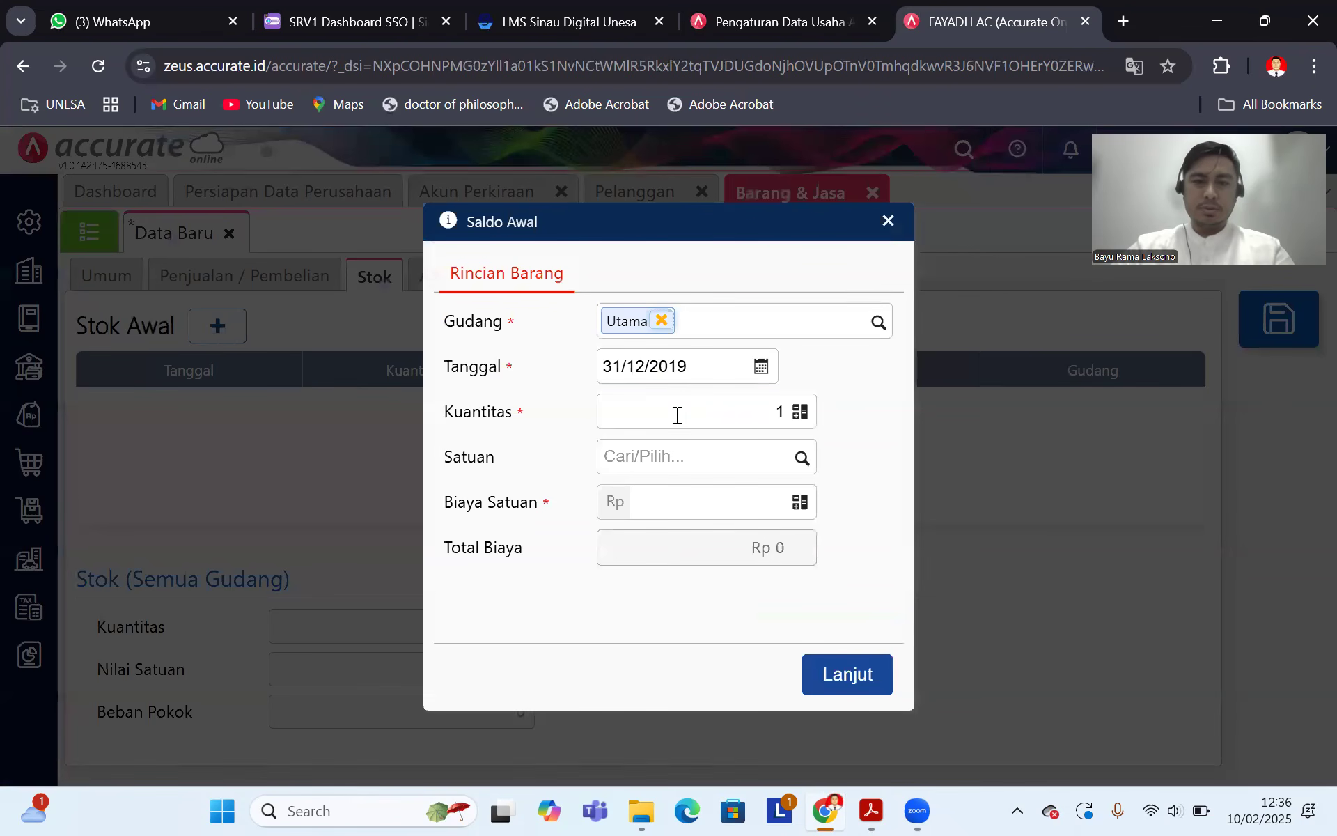
{"action": "left_click", "coordinate": [750, 422]}
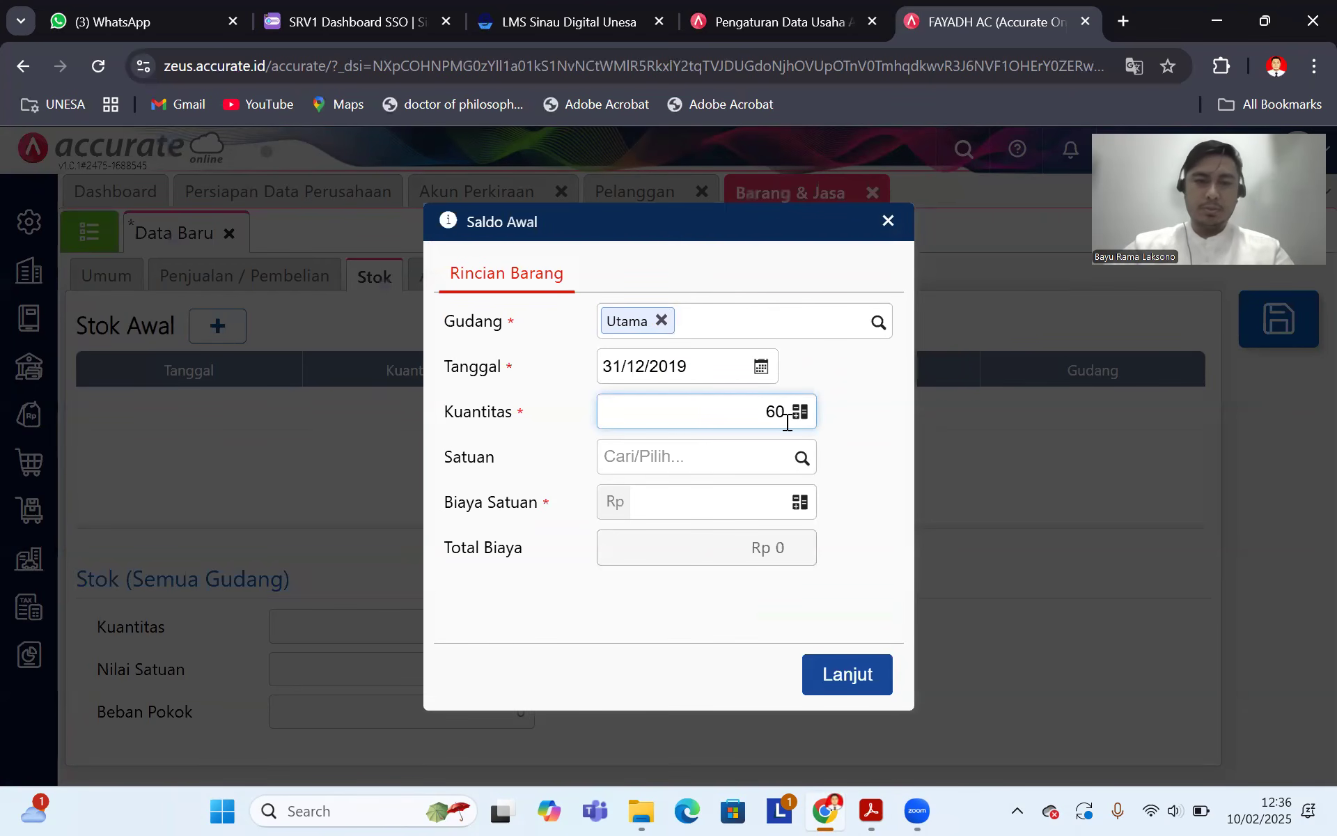
{"action": "left_click", "coordinate": [800, 461]}
{"action": "left_click", "coordinate": [749, 497]}
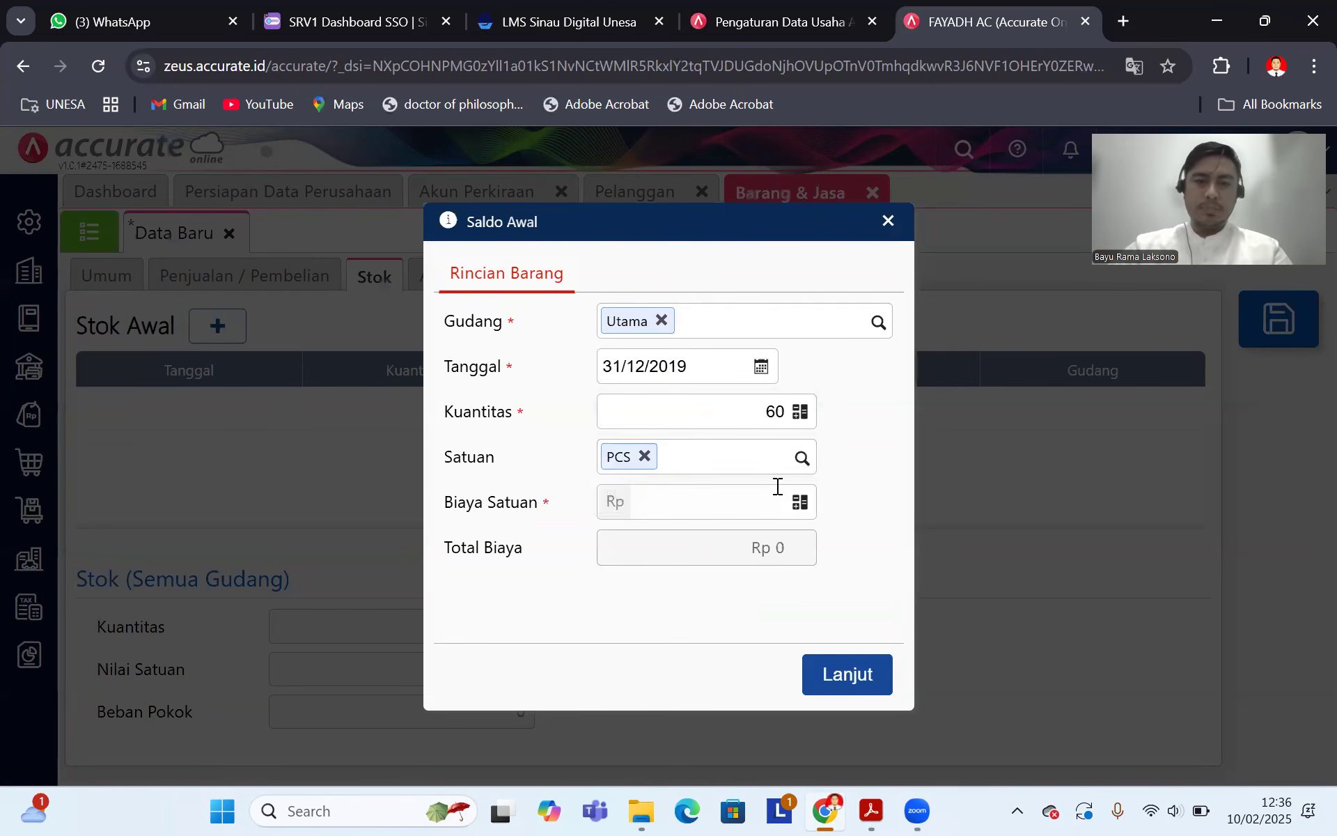
Step: Enter unit cost 295.000 for the opening stock, save Freon 3kg, and return to the item list
{"action": "left_click", "coordinate": [869, 810]}
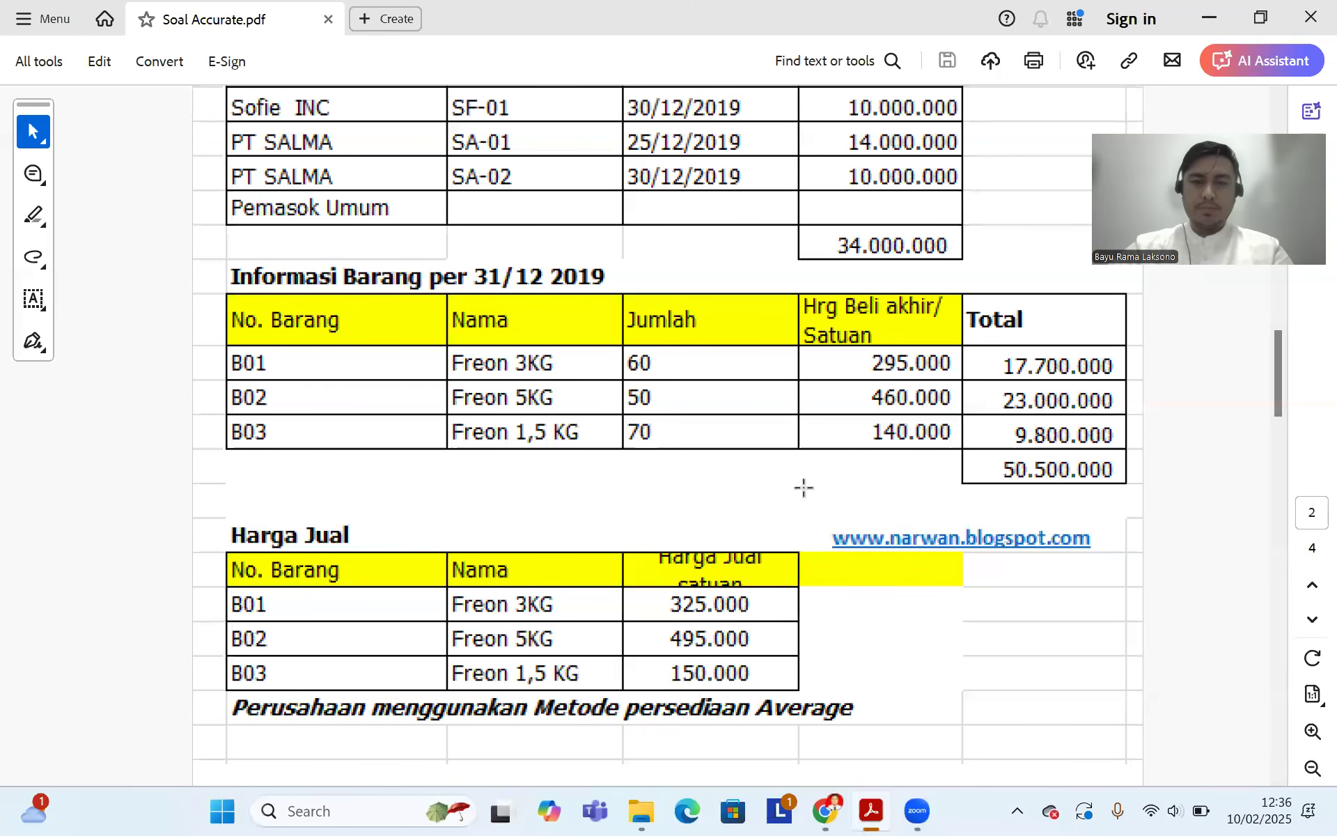
{"action": "left_click", "coordinate": [827, 810]}
{"action": "left_click", "coordinate": [698, 507]}
{"action": "type", "text": "2"}
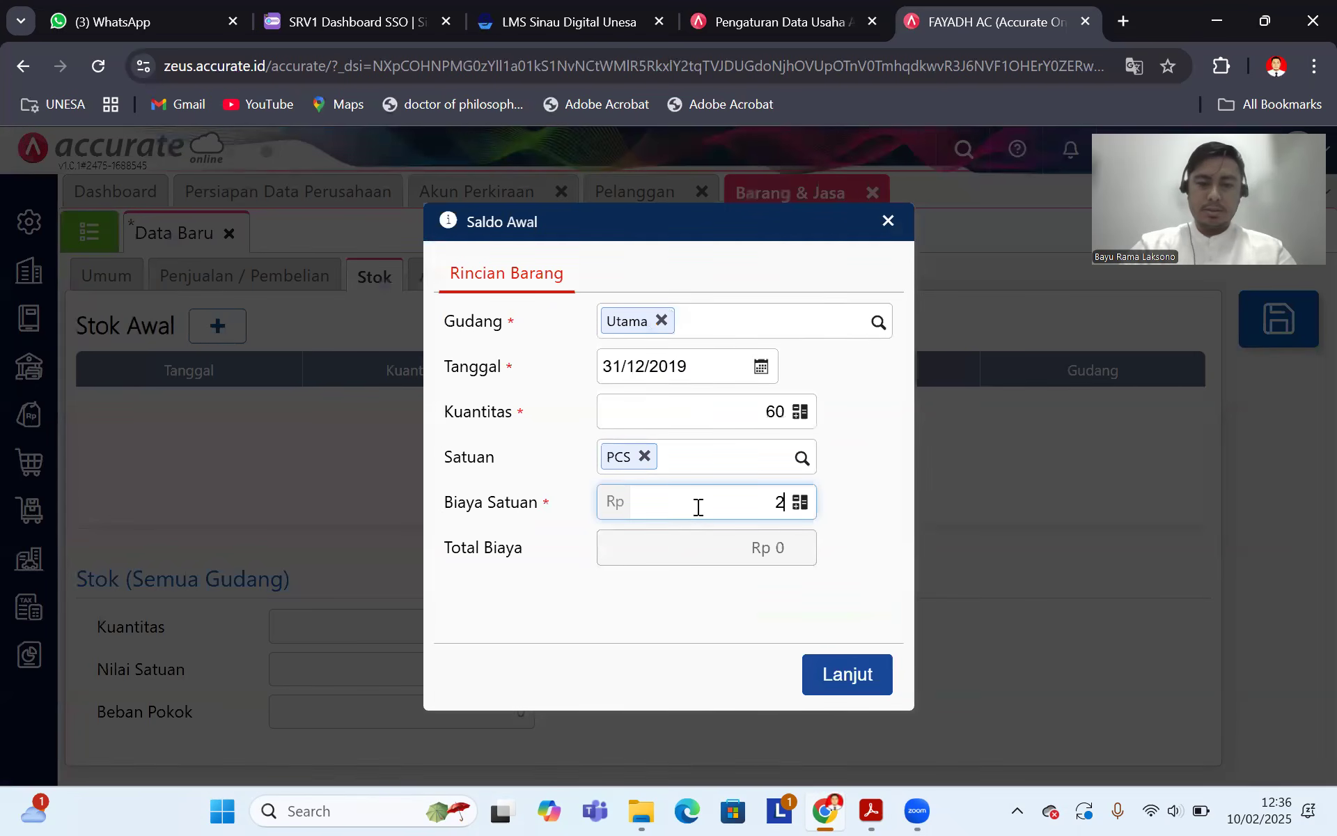
{"action": "type", "text": "95.000"}
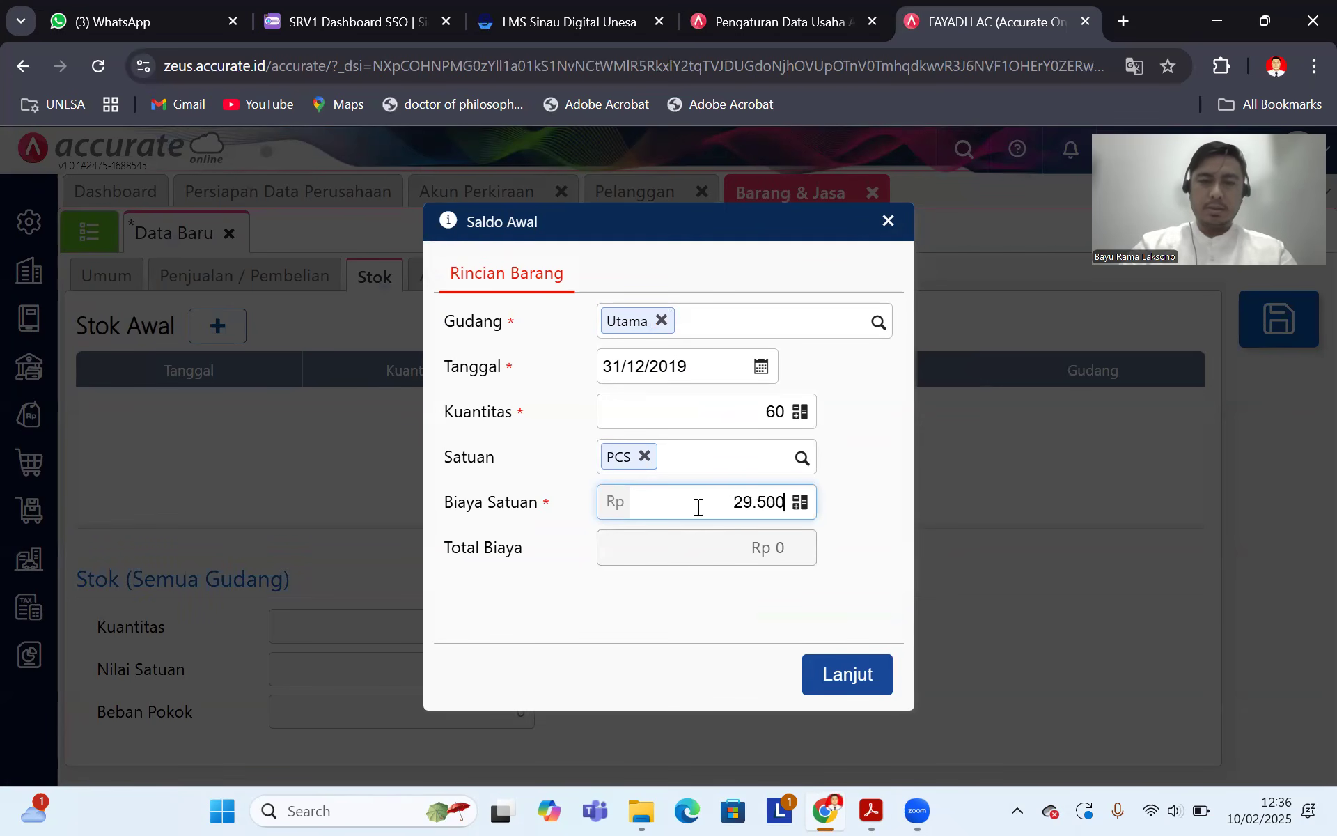
{"action": "left_click", "coordinate": [697, 554]}
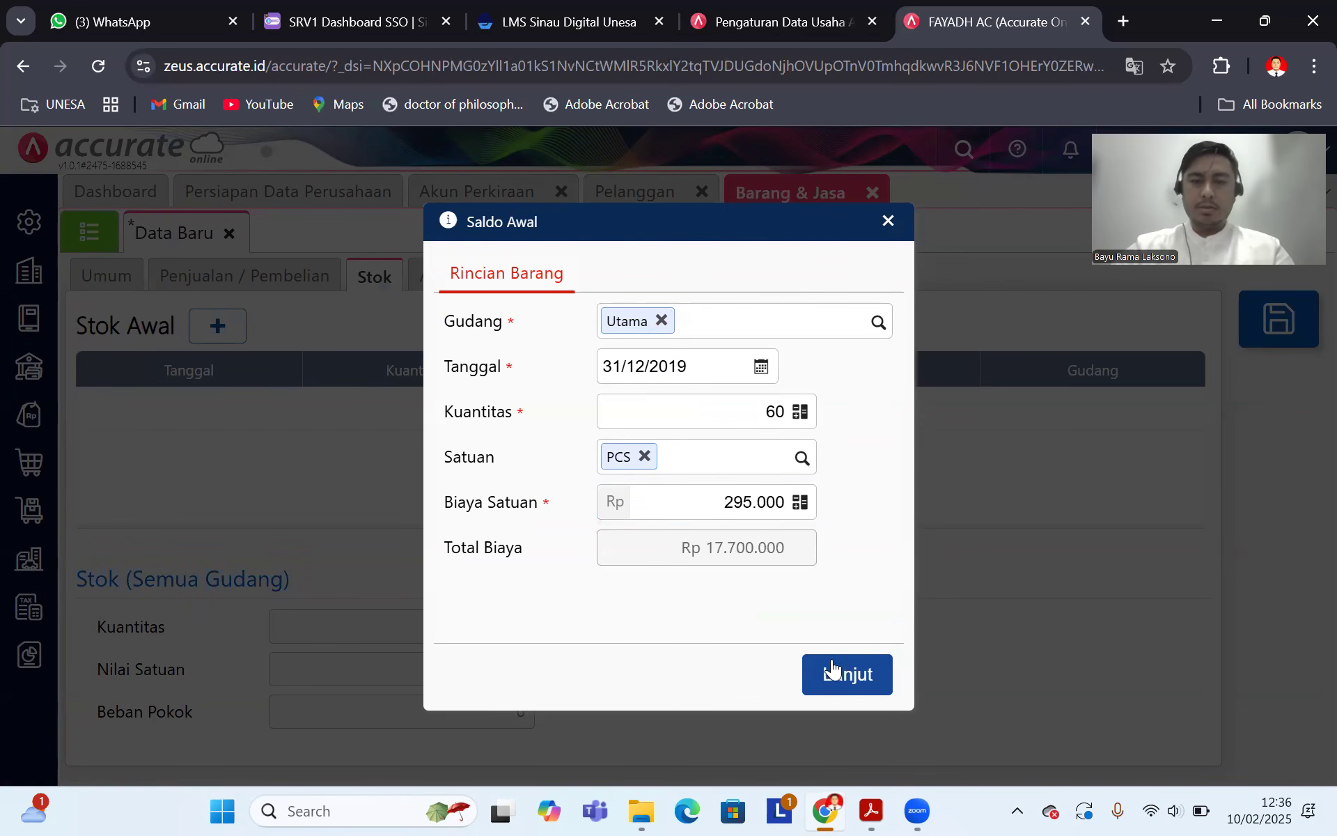
{"action": "left_click", "coordinate": [861, 684]}
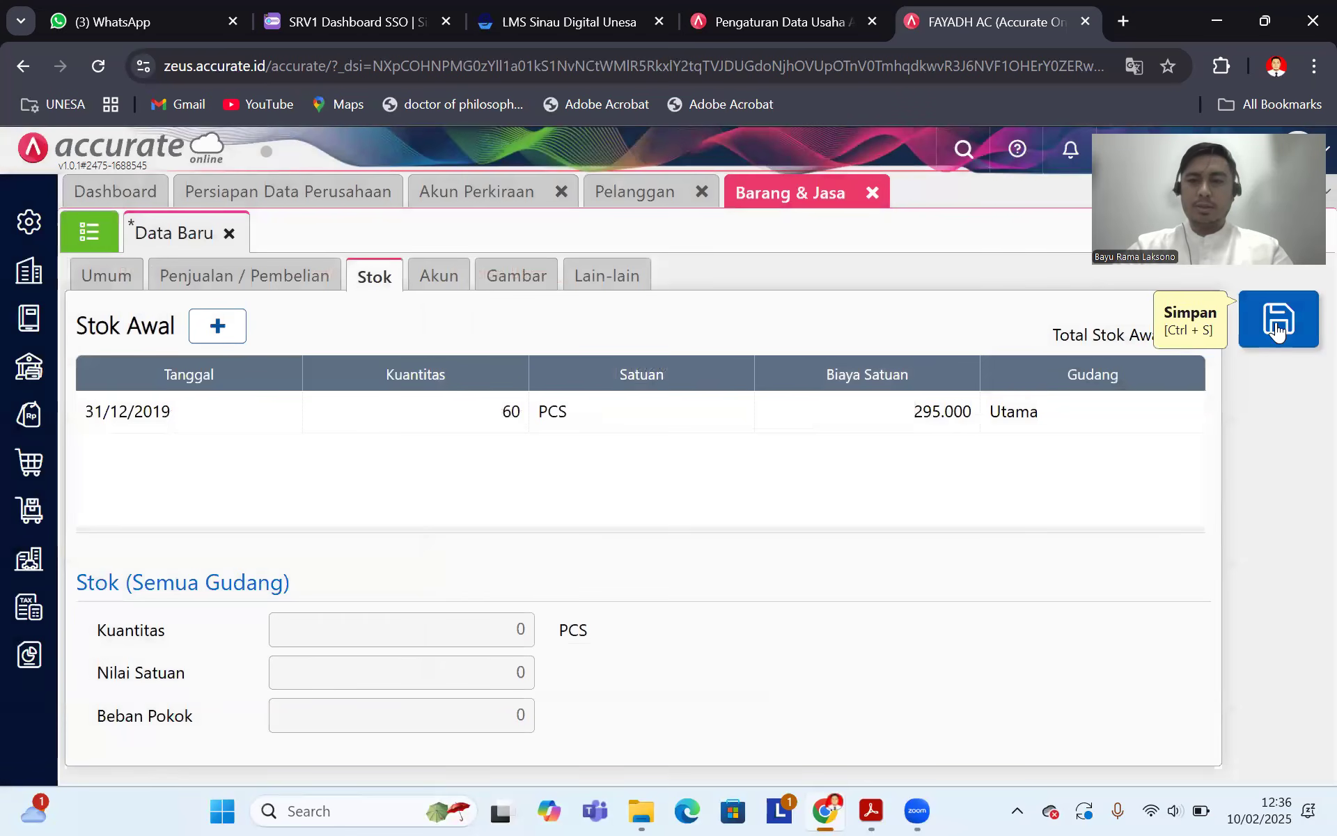
{"action": "left_click", "coordinate": [1278, 319]}
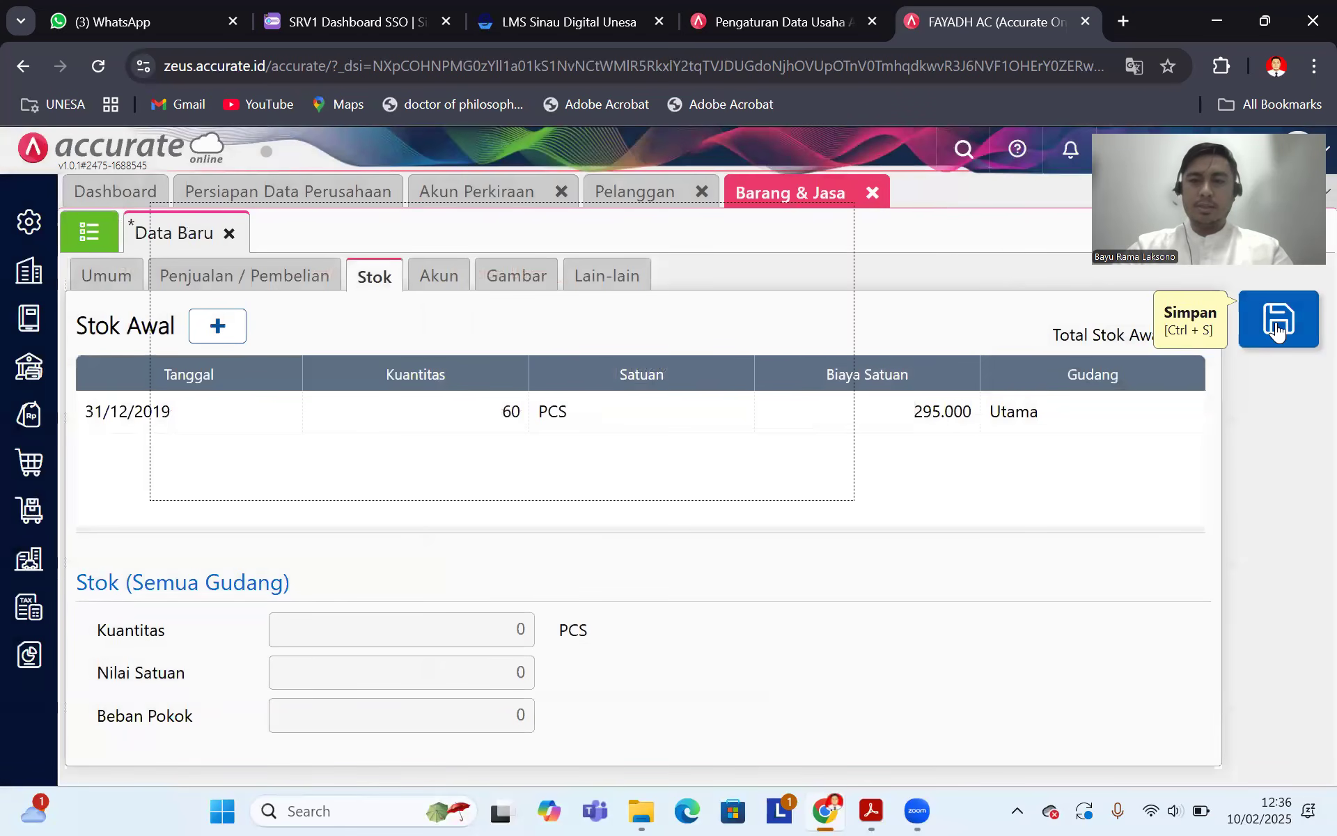
{"action": "left_click", "coordinate": [89, 232]}
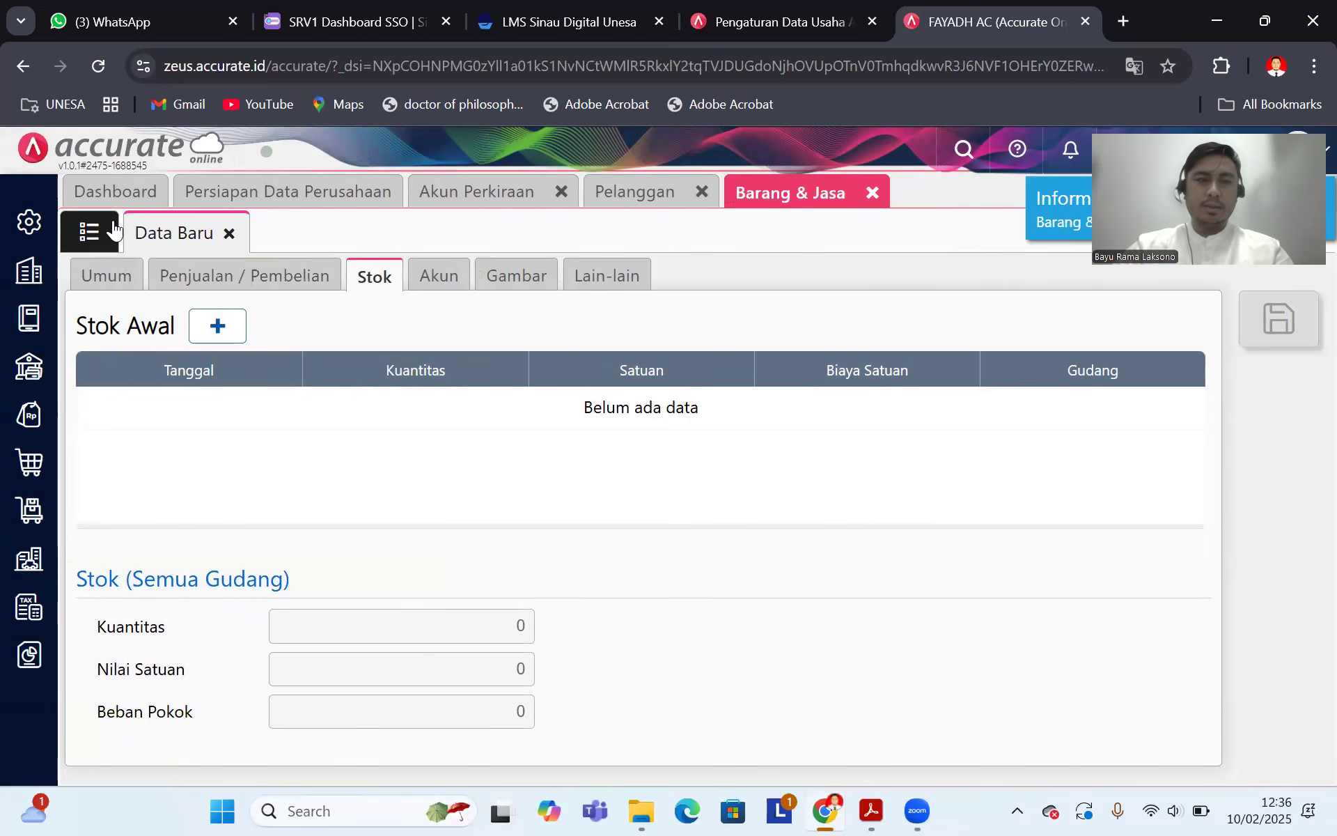
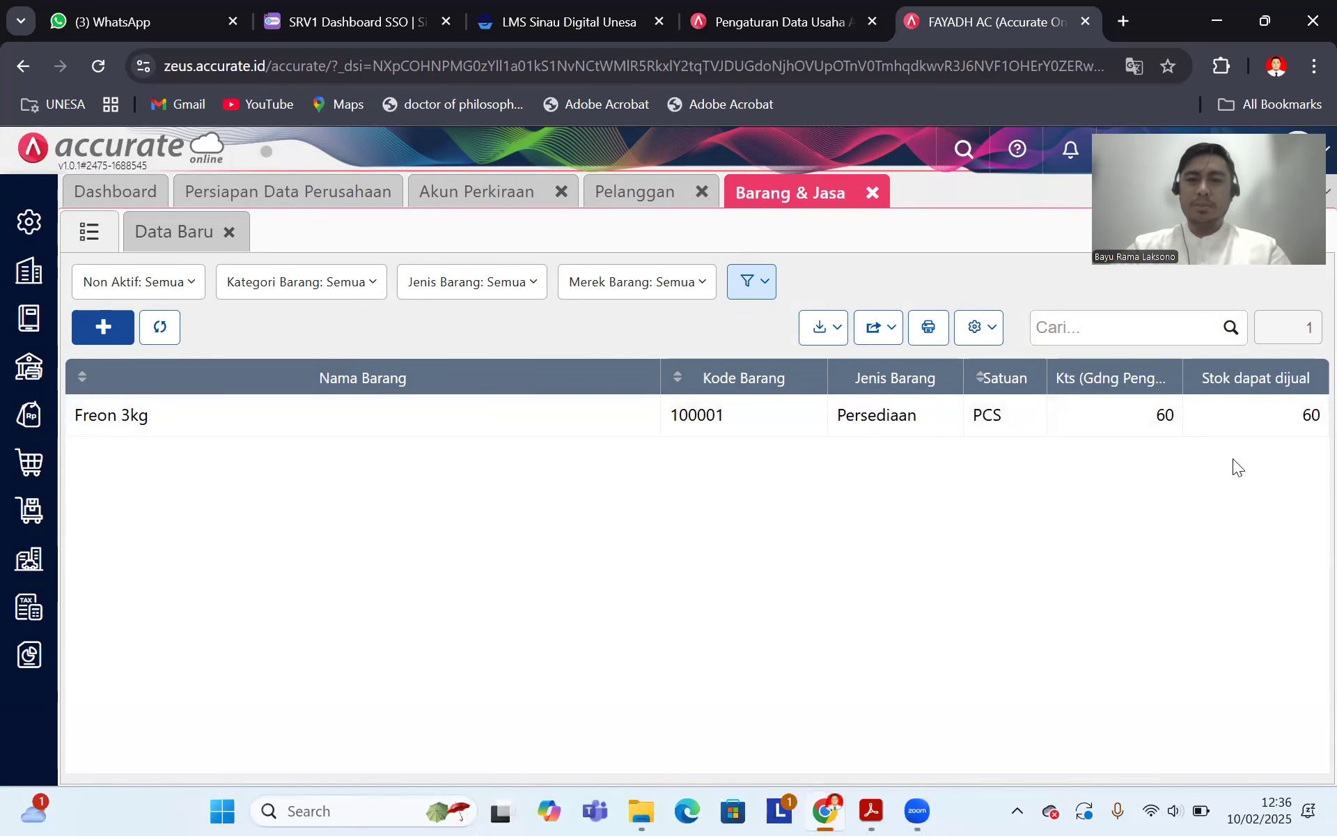
Step: Create a new item named Freon 5Kg in category Umum with unit PCS
{"action": "left_click", "coordinate": [871, 810]}
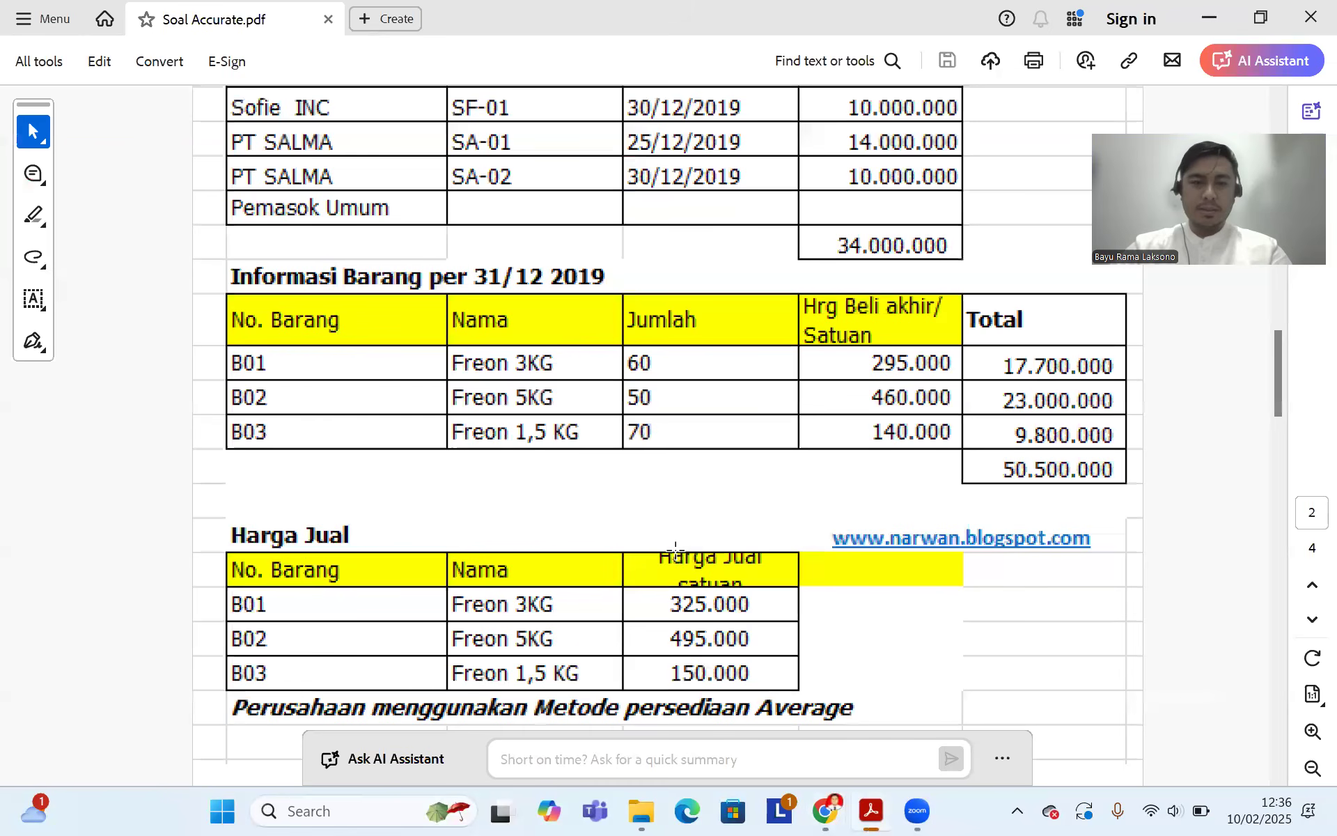
{"action": "left_click", "coordinate": [827, 811]}
{"action": "left_click", "coordinate": [108, 333]}
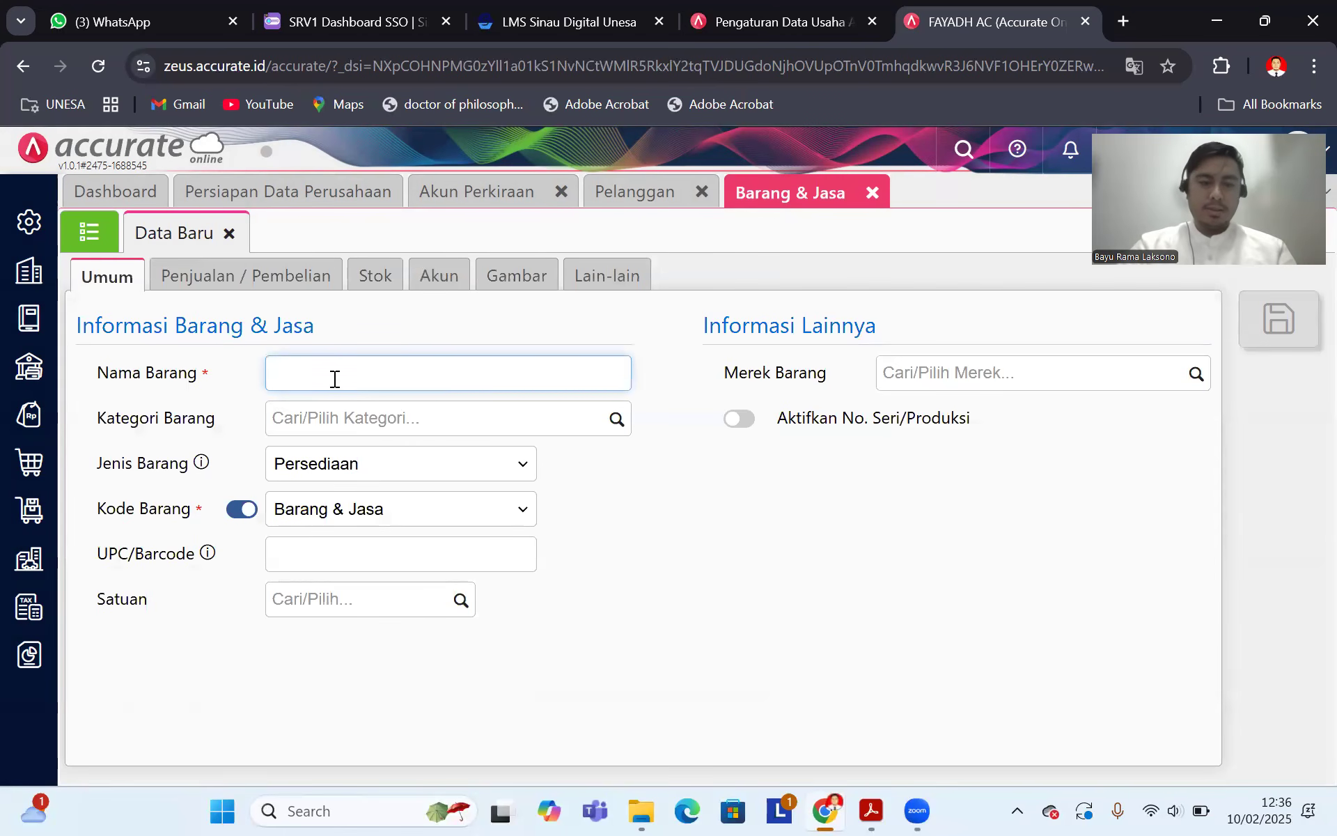
{"action": "type", "text": "Freon "}
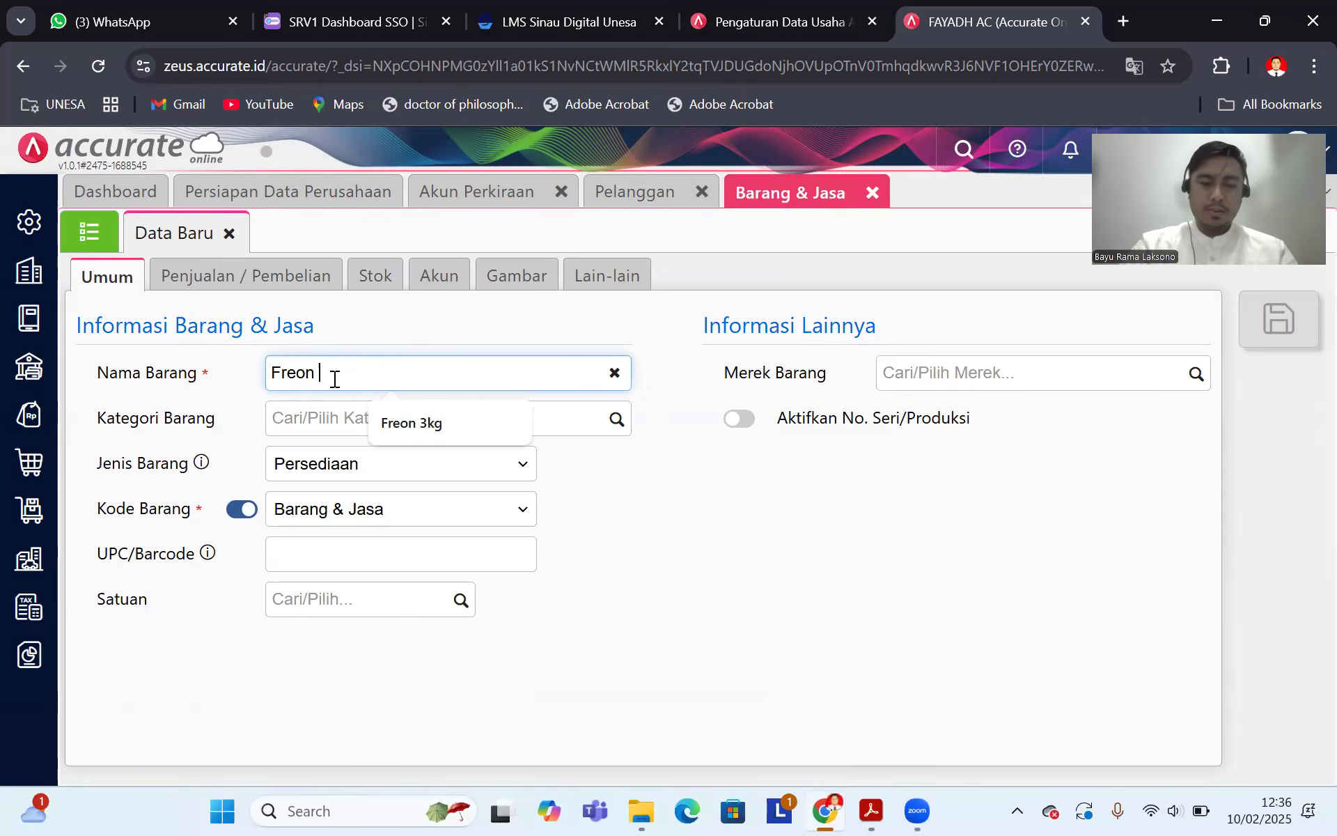
{"action": "type", "text": "5Kg"}
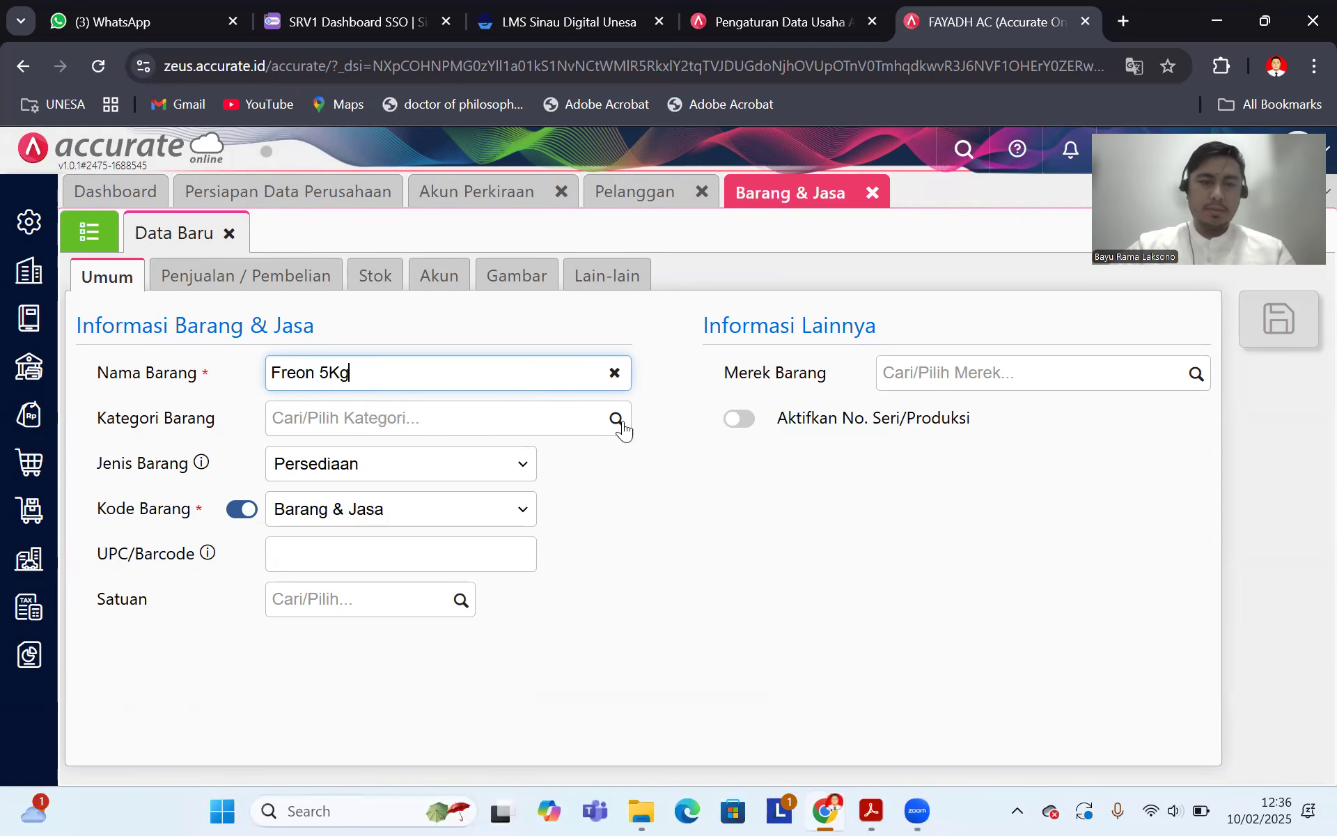
{"action": "left_click", "coordinate": [622, 425]}
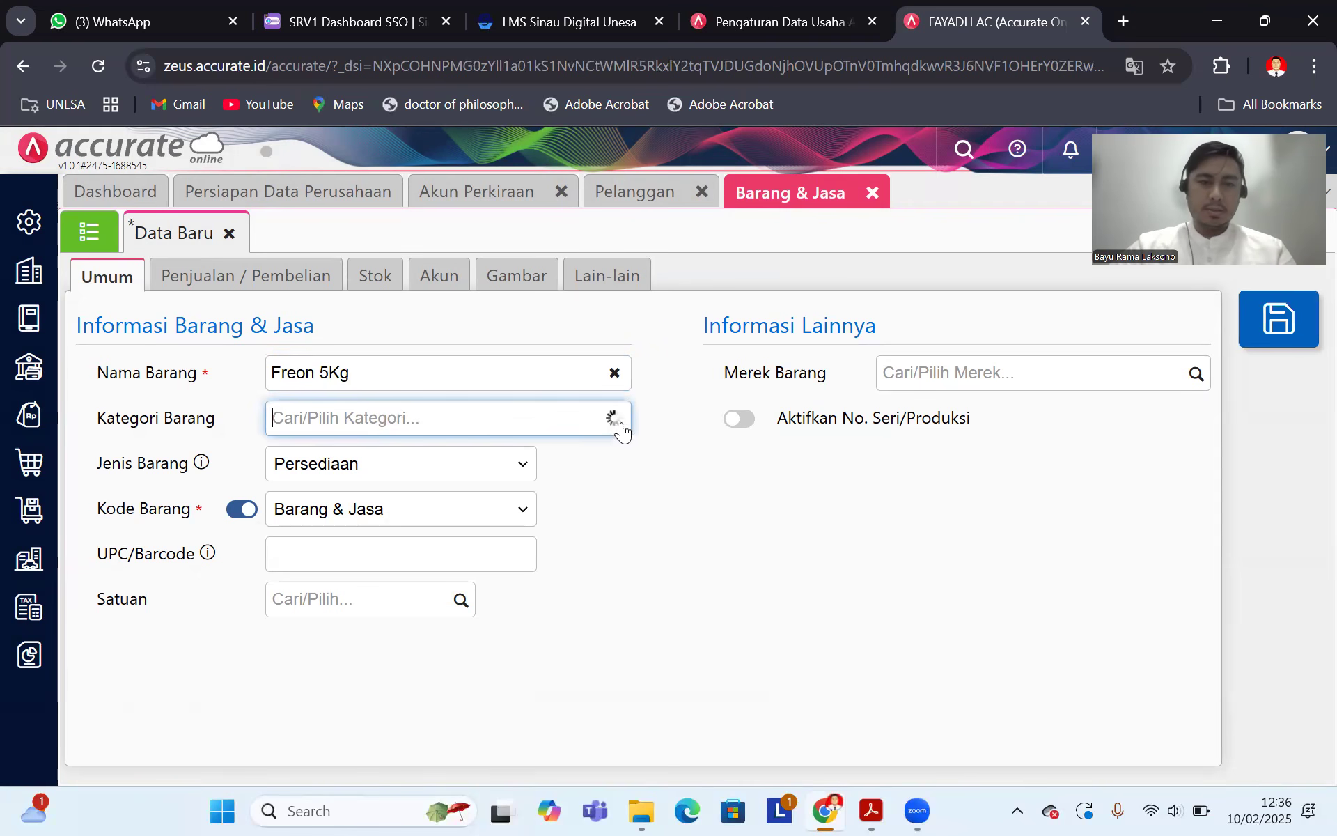
{"action": "left_click", "coordinate": [376, 465]}
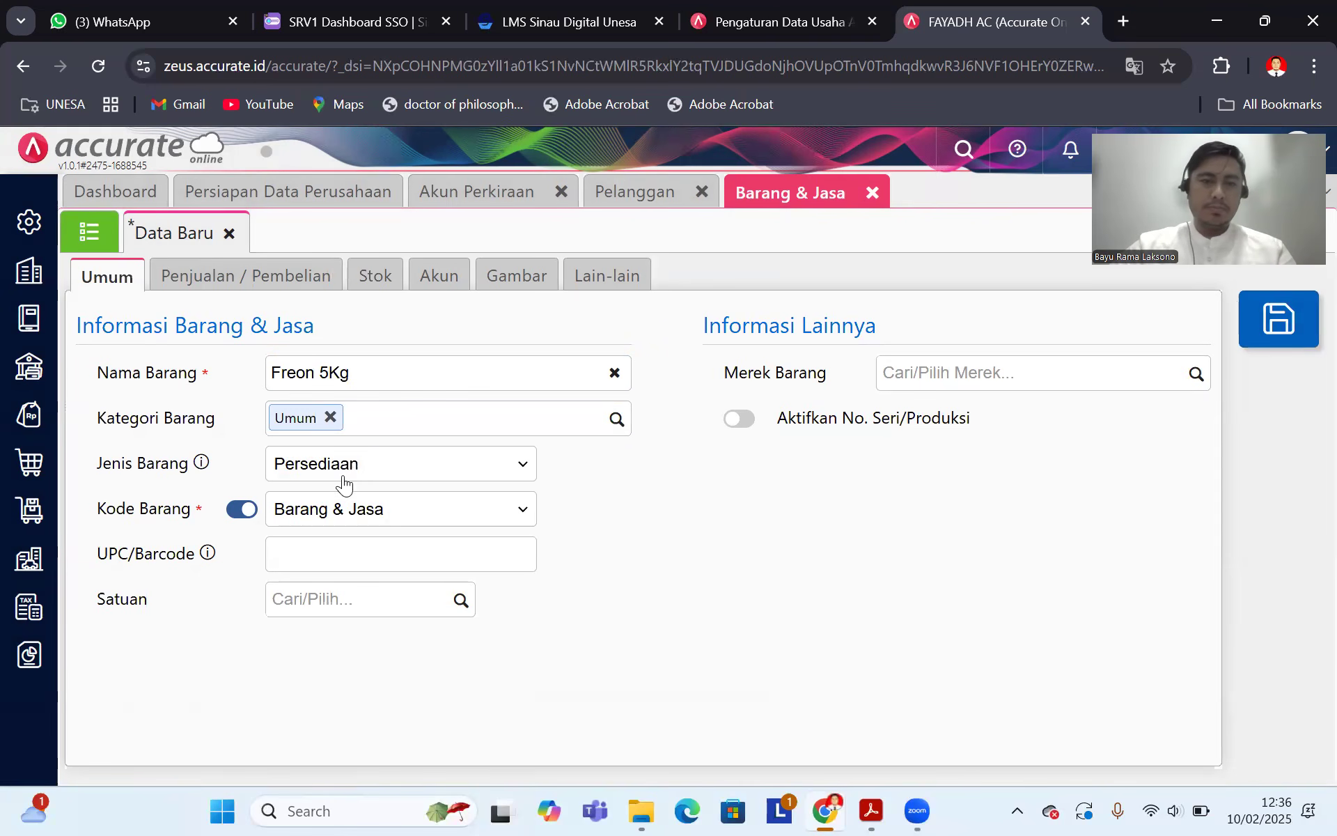
{"action": "left_click", "coordinate": [463, 600]}
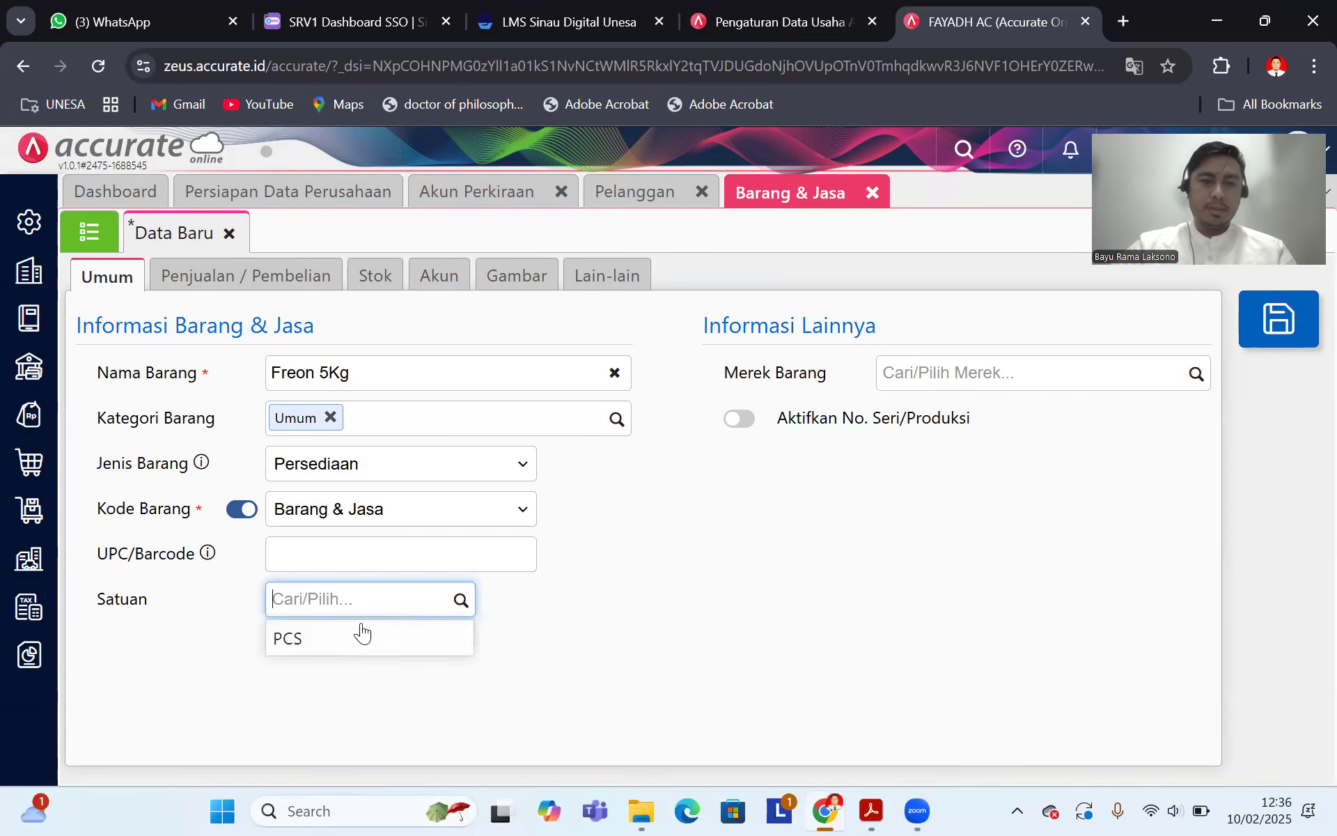
{"action": "left_click", "coordinate": [356, 635]}
Step: Set Freon 5Kg's default selling price to 495.000 with Pajak Pertambahan Nilai as PPN
{"action": "left_click", "coordinate": [231, 278]}
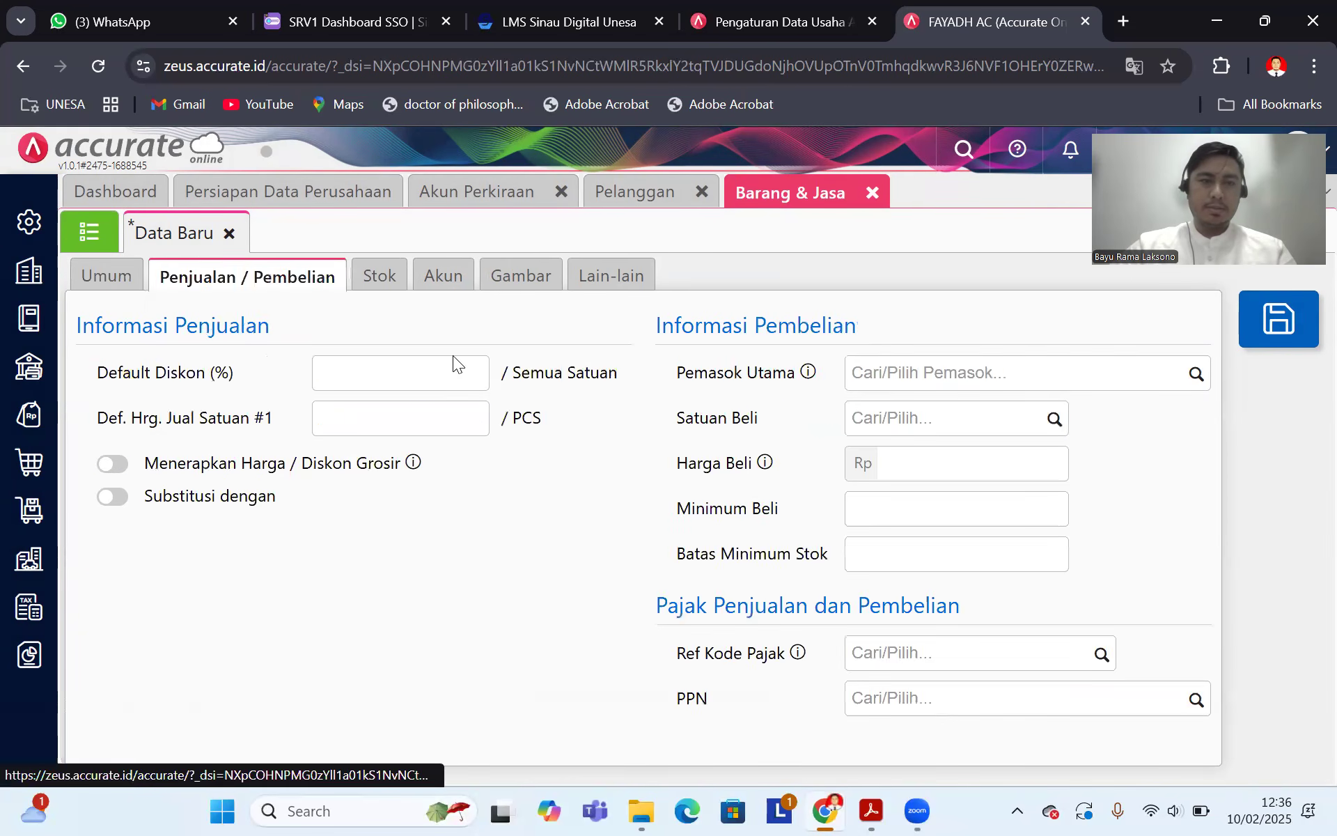
{"action": "left_click", "coordinate": [451, 426]}
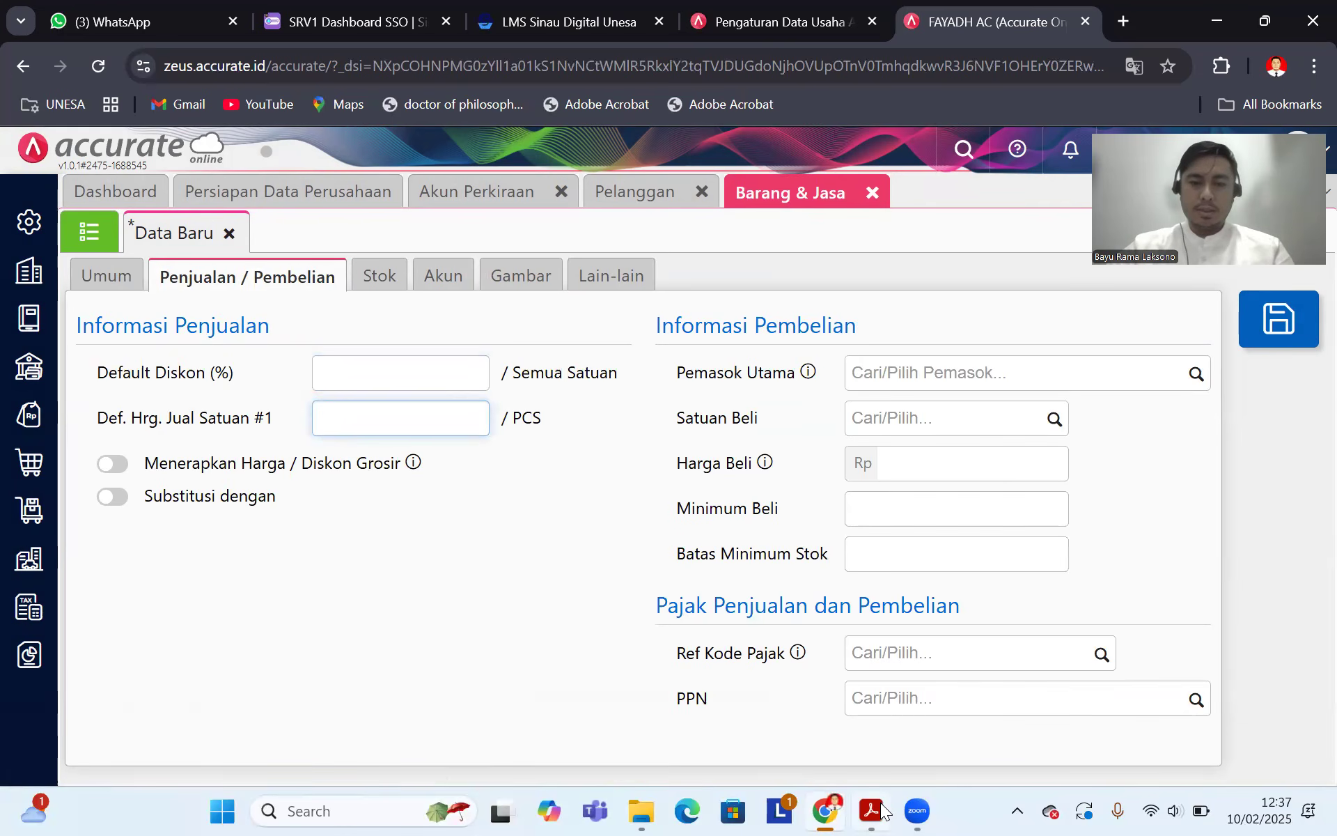
{"action": "left_click", "coordinate": [879, 810]}
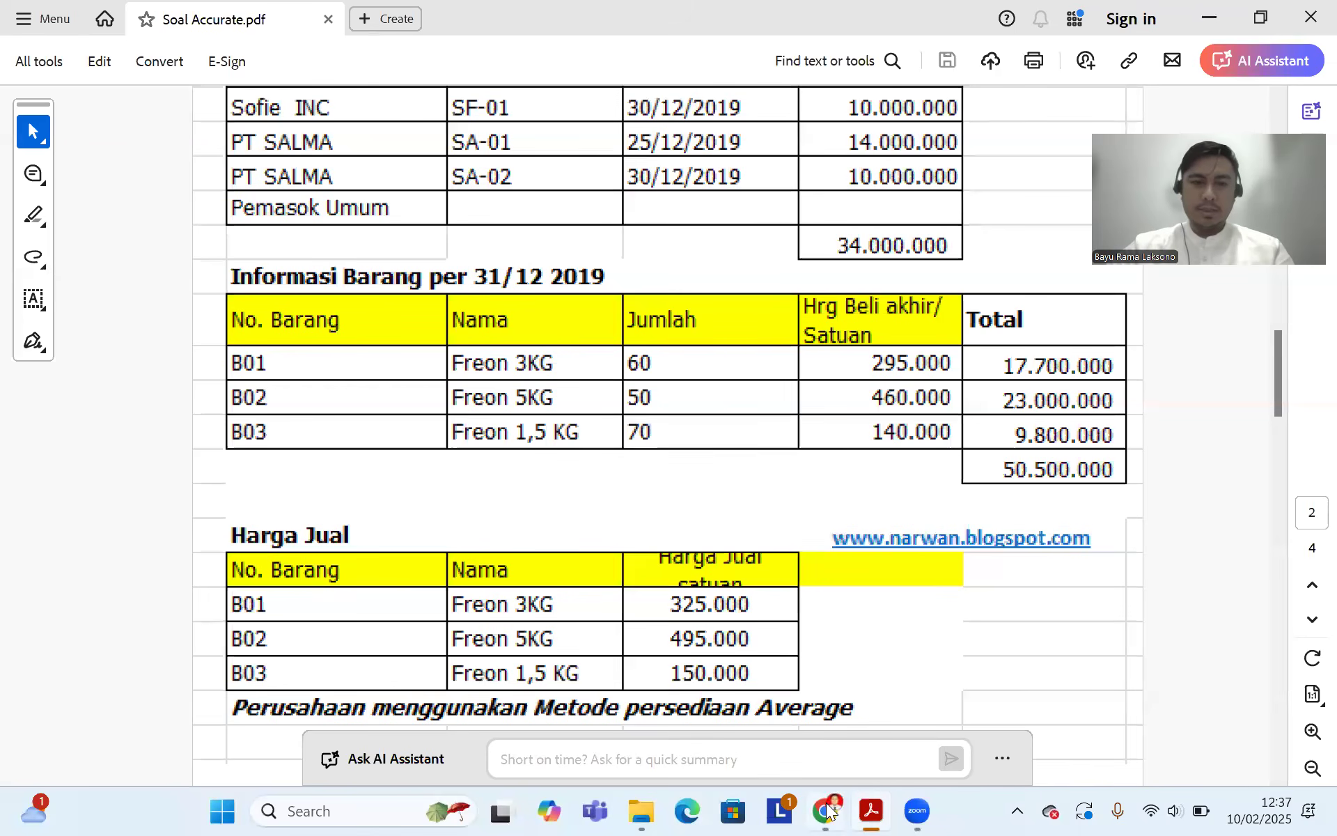
{"action": "left_click", "coordinate": [826, 810]}
{"action": "type", "text": "495.000"}
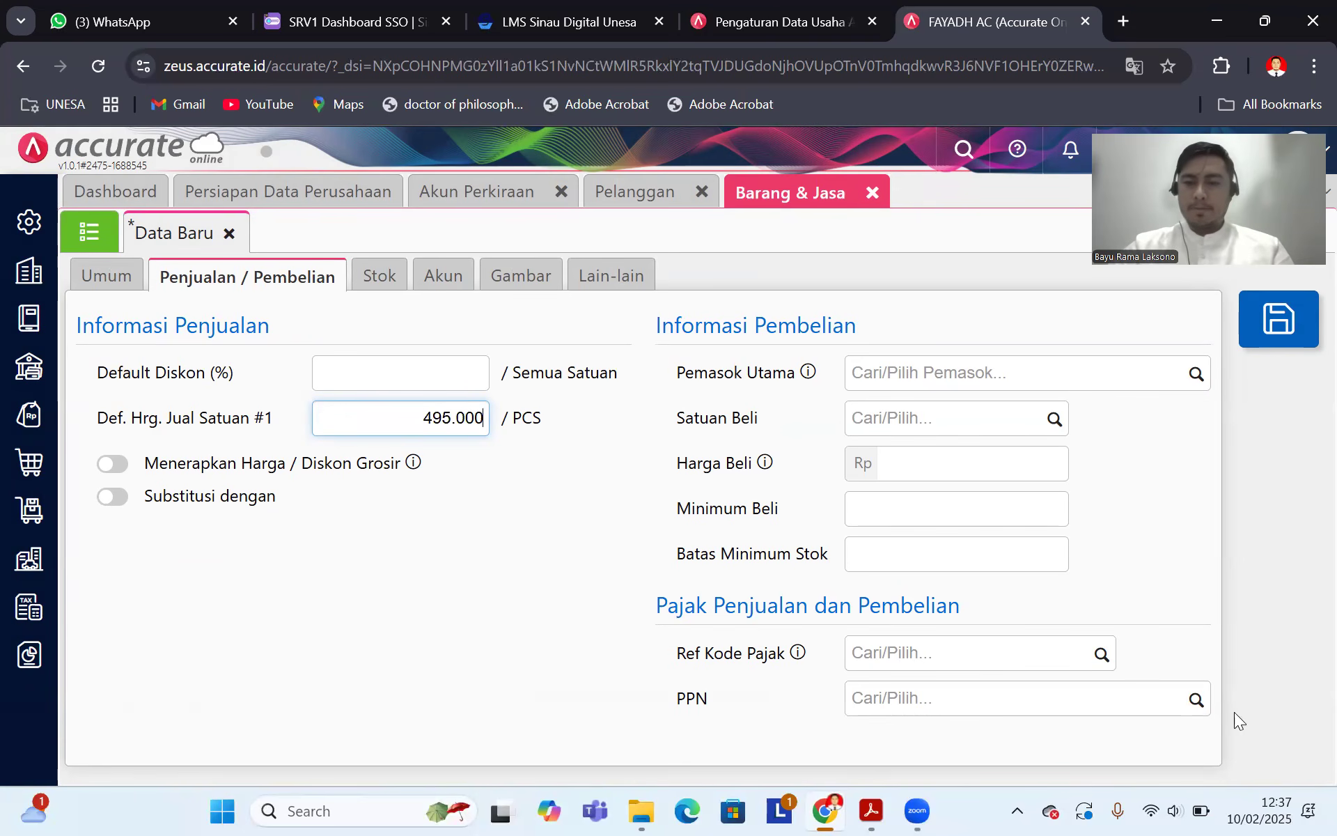
{"action": "left_click", "coordinate": [1194, 697]}
{"action": "left_click", "coordinate": [985, 740]}
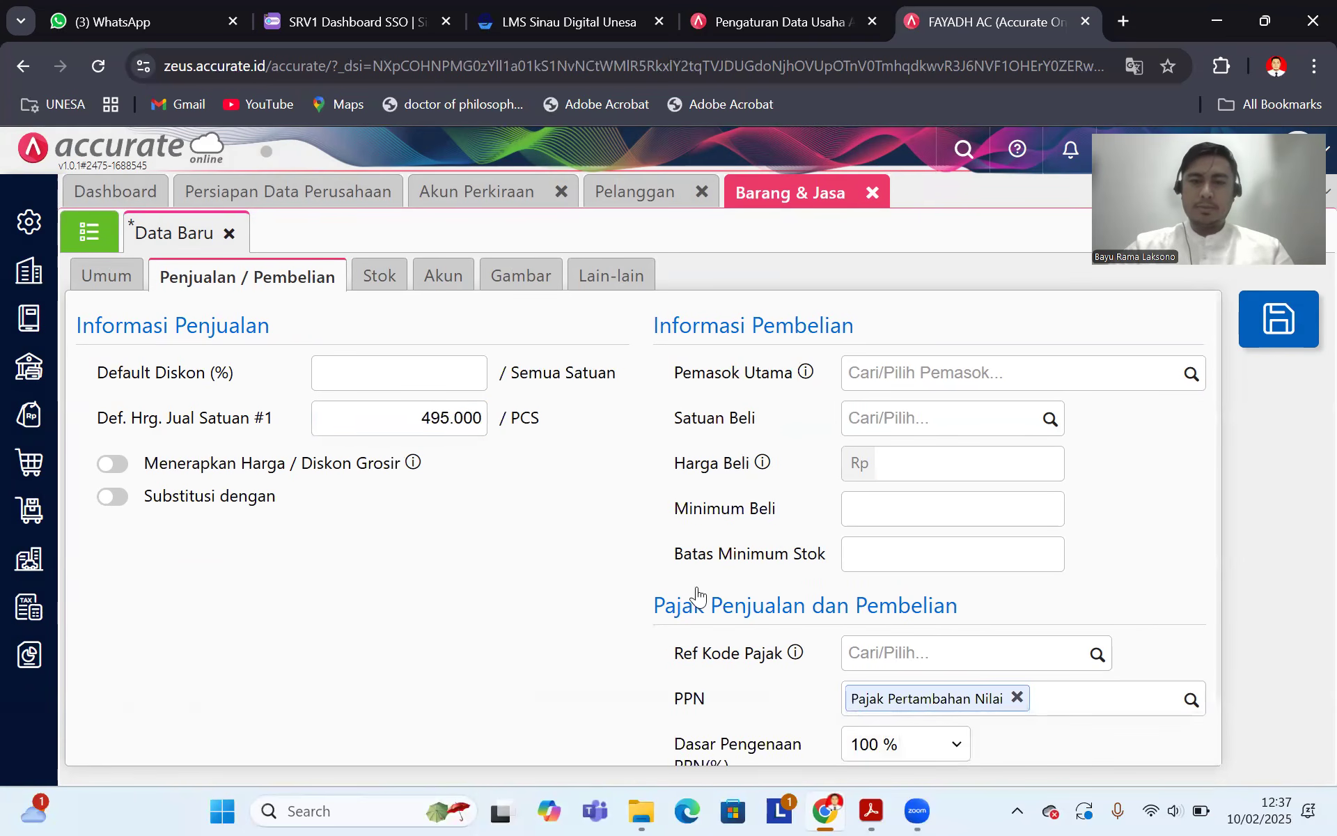
Step: Start an opening stock entry on the Stok tab, checking figures in the PDF
{"action": "left_click", "coordinate": [380, 275]}
{"action": "left_click", "coordinate": [218, 328]}
{"action": "left_click", "coordinate": [866, 810]}
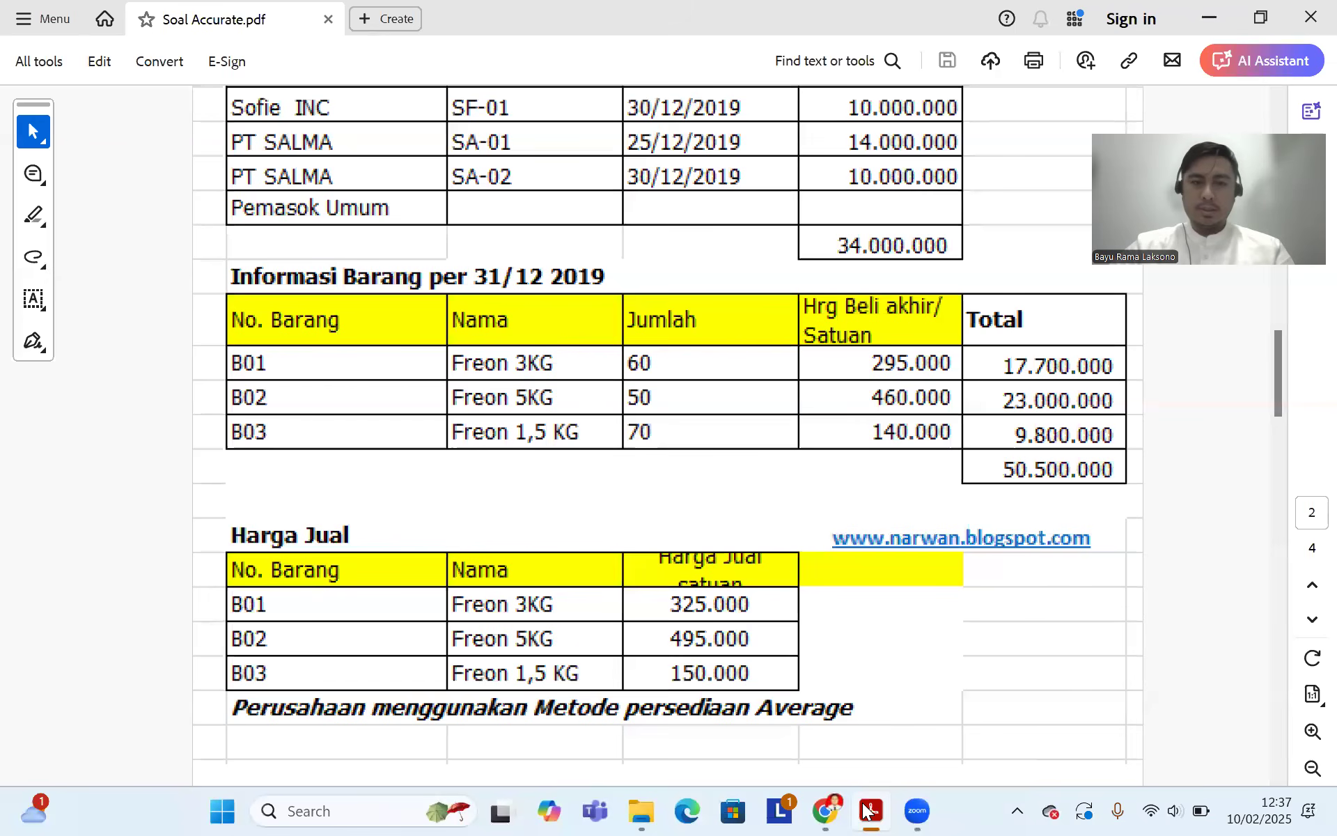
{"action": "left_click", "coordinate": [821, 810]}
Step: Enter an opening stock quantity of 50 in unit PCS
{"action": "left_click", "coordinate": [680, 416]}
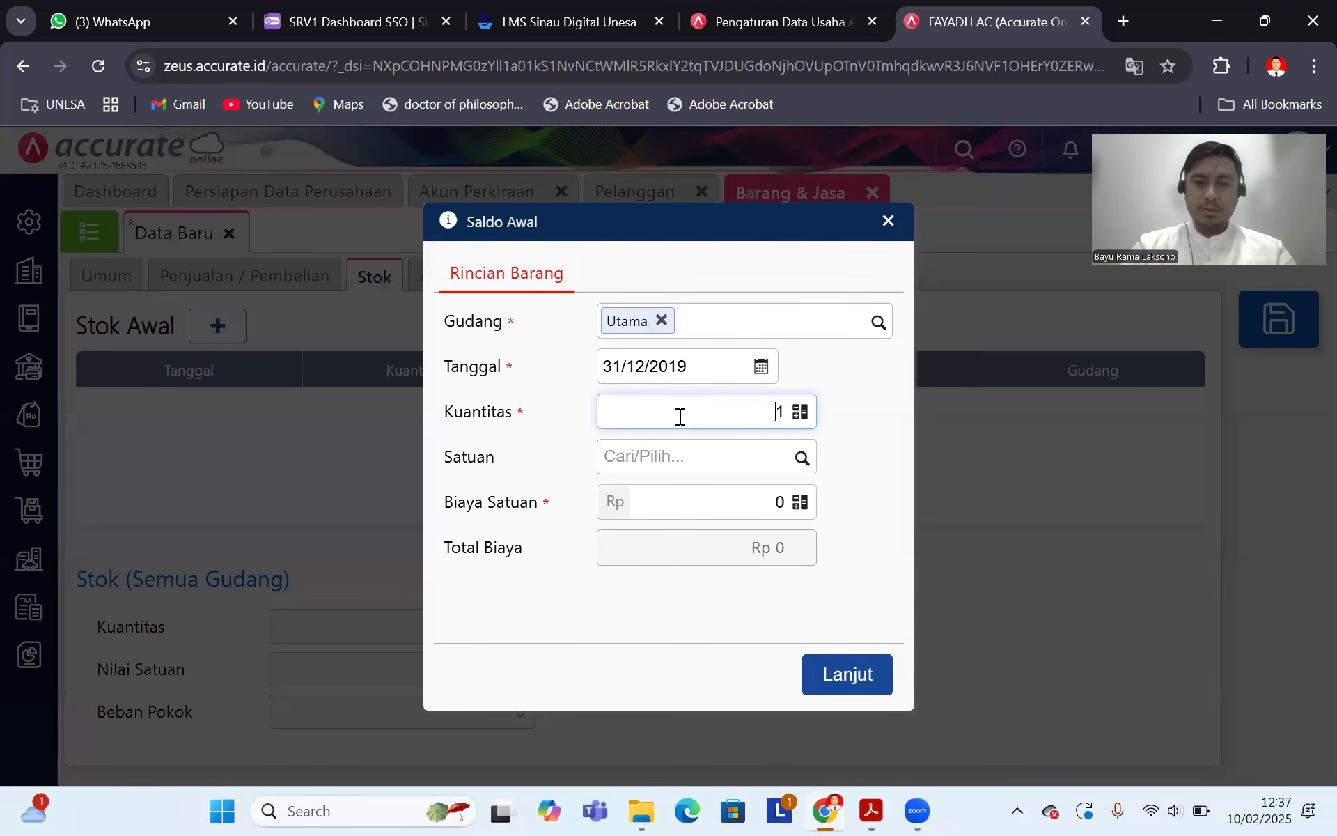
{"action": "type", "text": "50"}
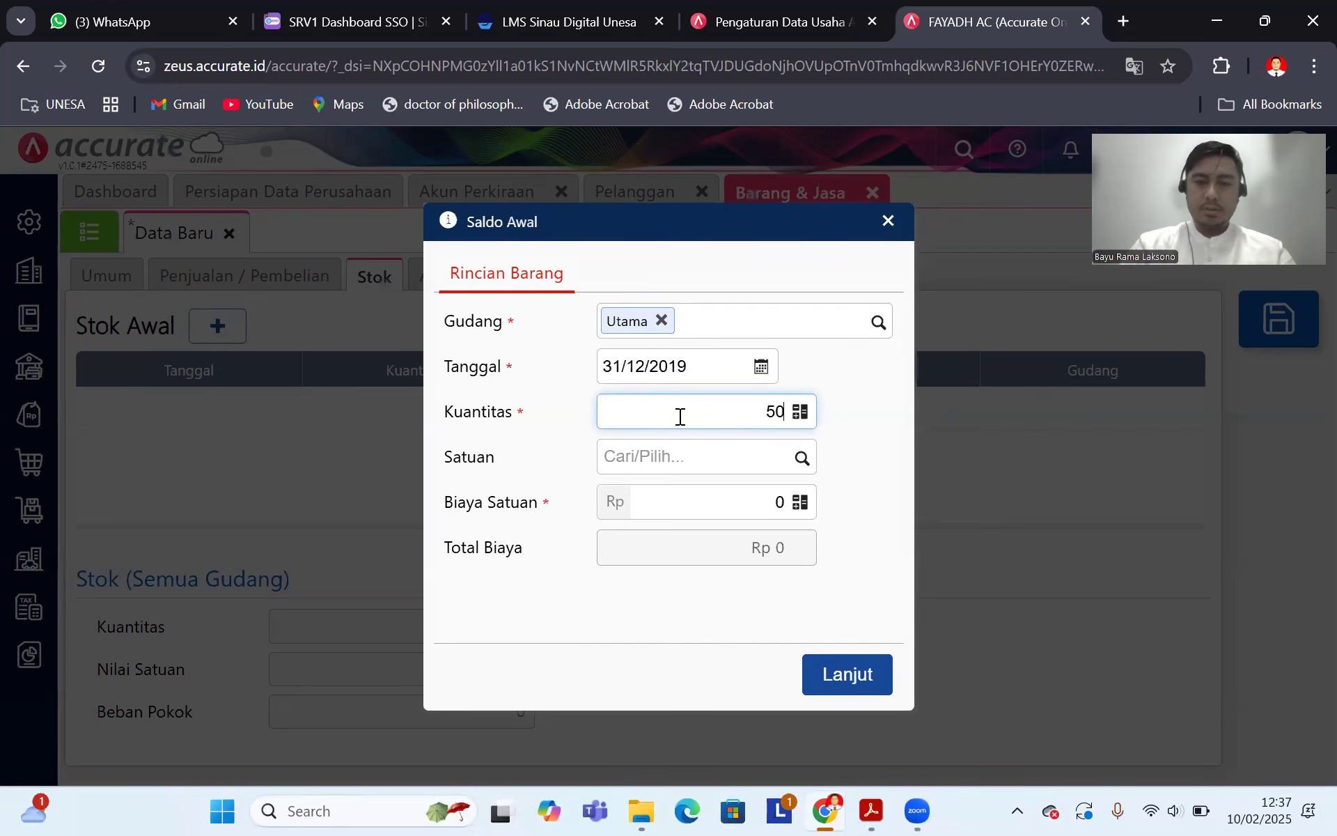
{"action": "left_click", "coordinate": [801, 459]}
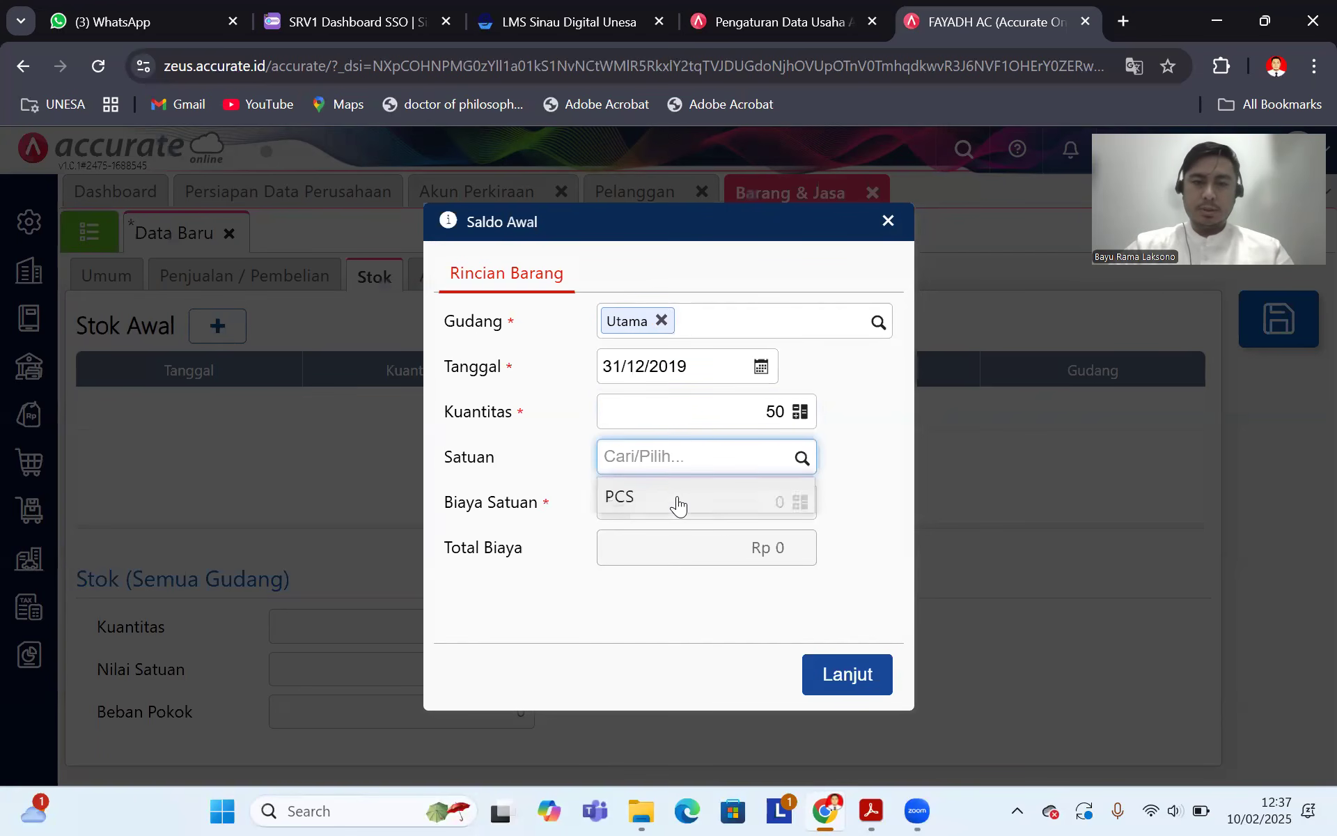
{"action": "left_click", "coordinate": [681, 503]}
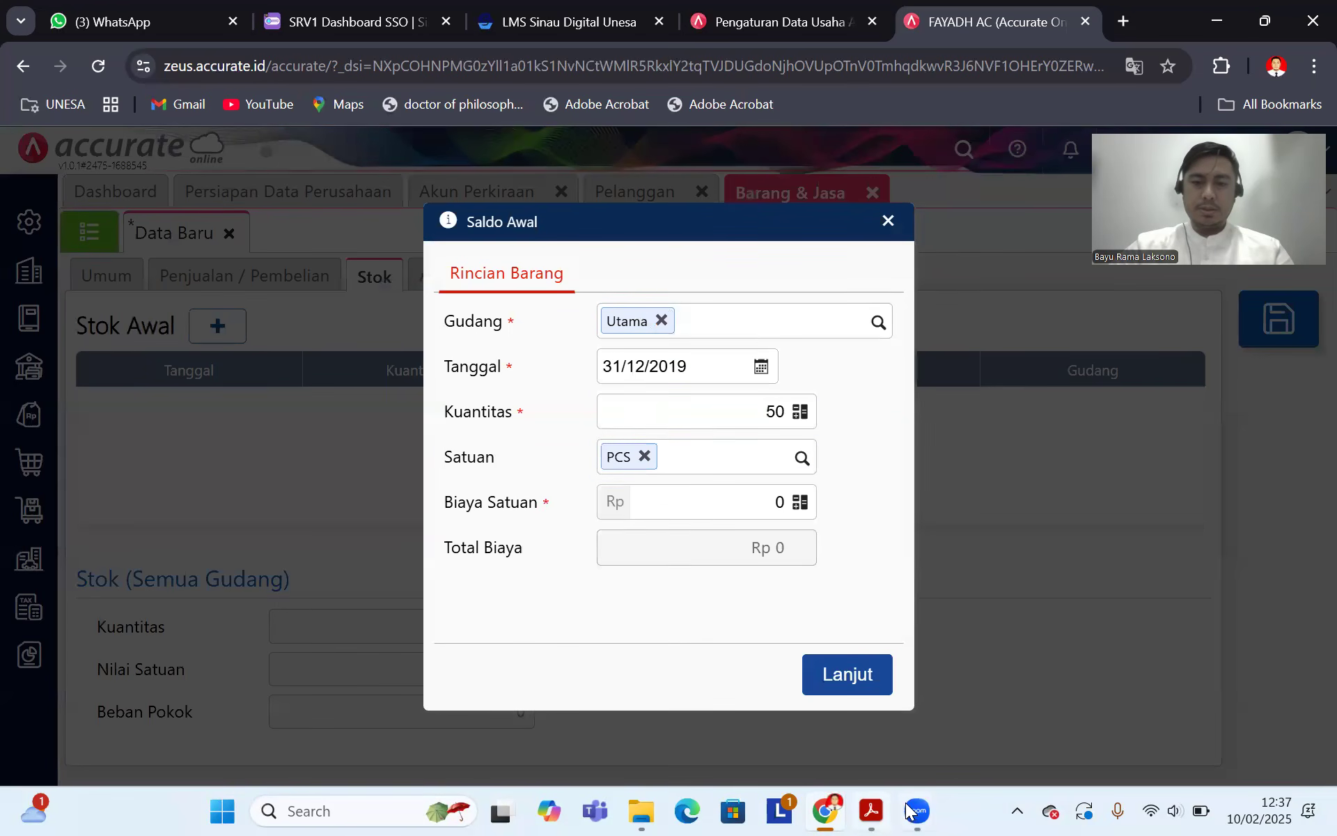
{"action": "left_click", "coordinate": [872, 810]}
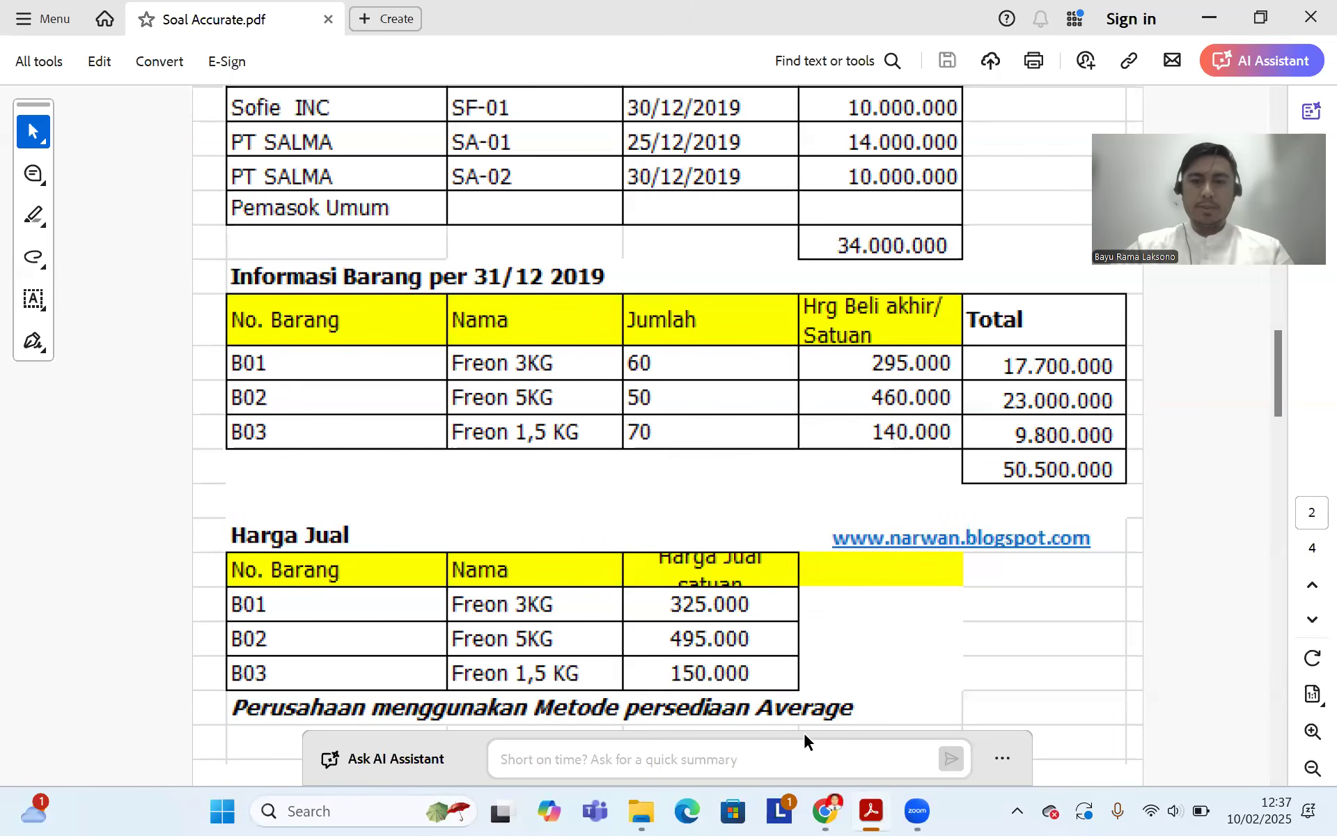
{"action": "left_click", "coordinate": [824, 810]}
Step: Enter unit cost 460.000, confirm the opening stock, and save Freon 5Kg
{"action": "left_click", "coordinate": [723, 508]}
{"action": "type", "text": "460.00"}
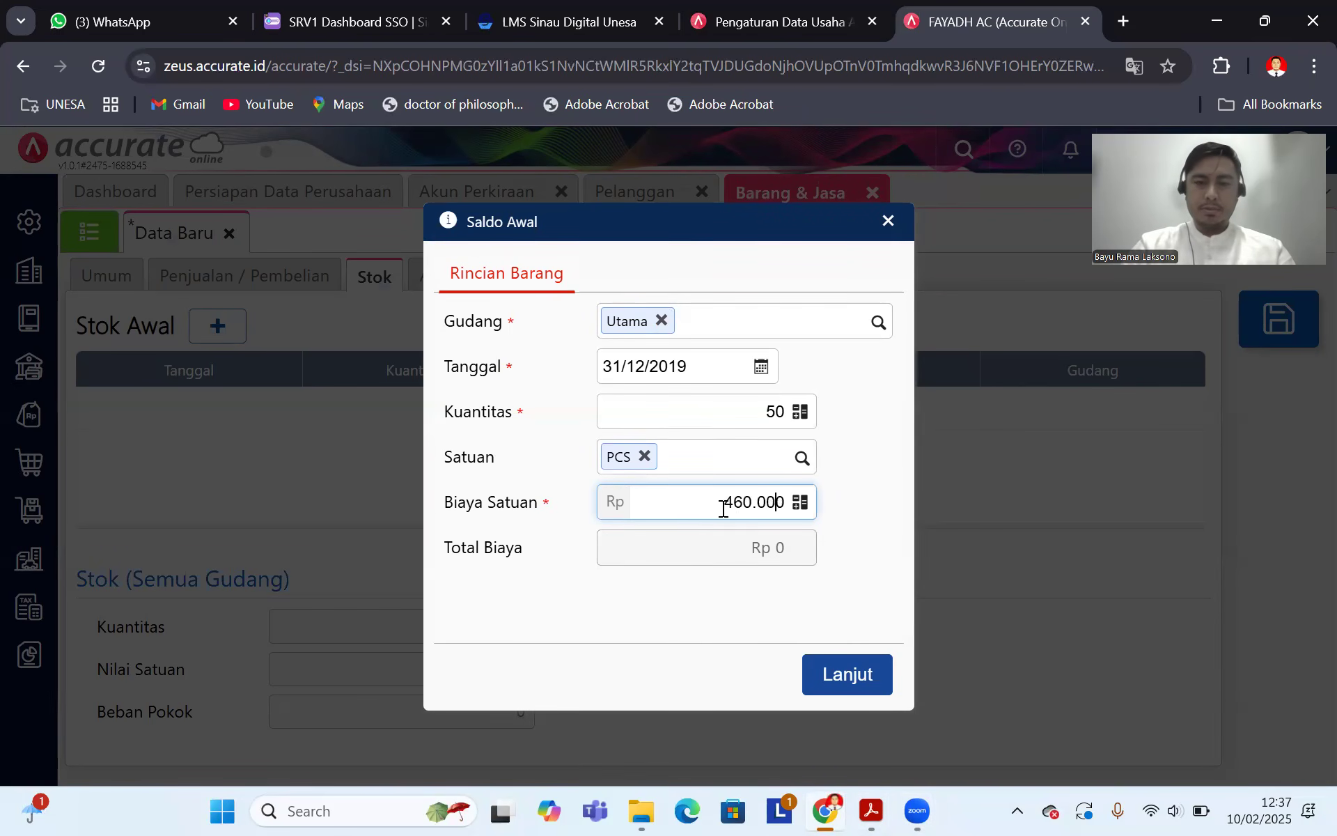
{"action": "left_click", "coordinate": [749, 608]}
{"action": "left_click", "coordinate": [853, 674]}
{"action": "left_click", "coordinate": [872, 810]}
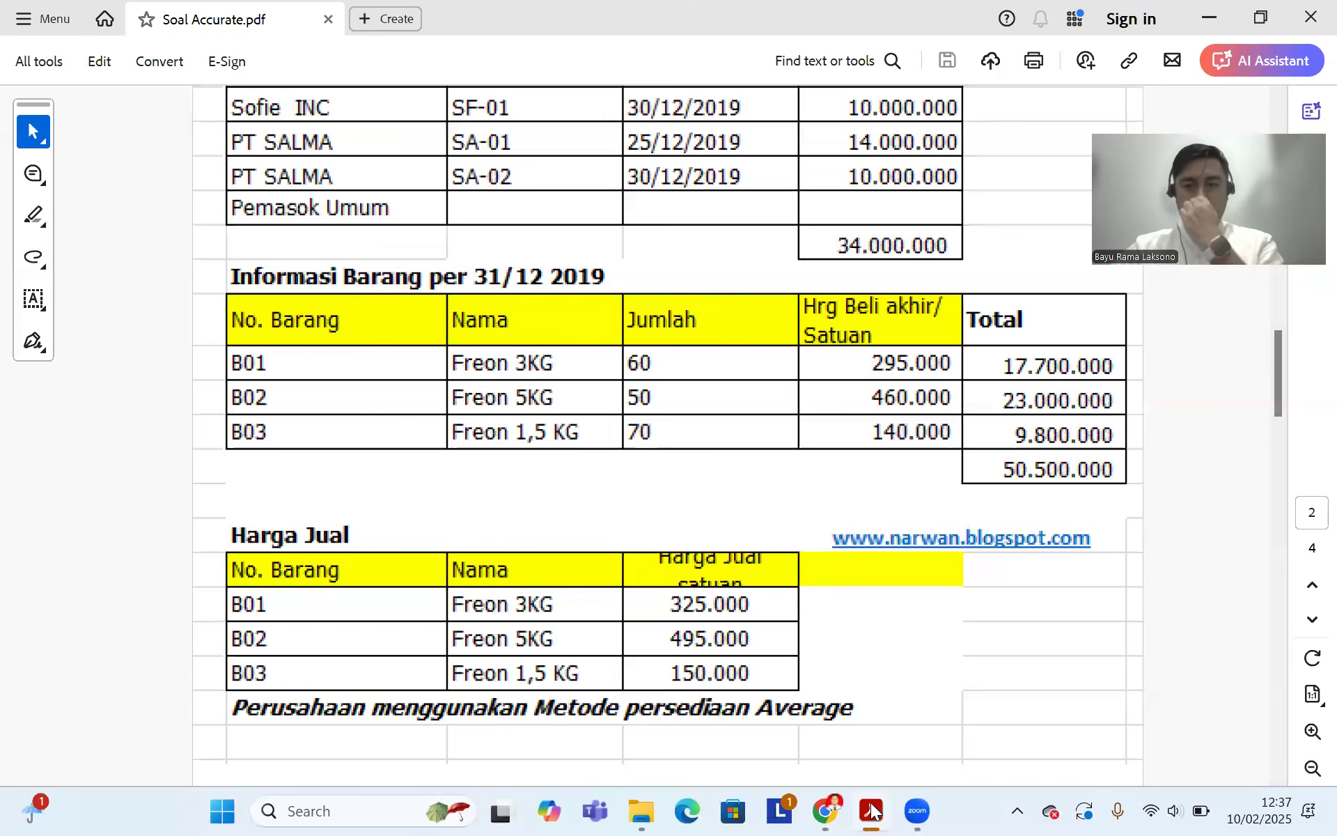
{"action": "left_click", "coordinate": [826, 810]}
{"action": "left_click", "coordinate": [1307, 325]}
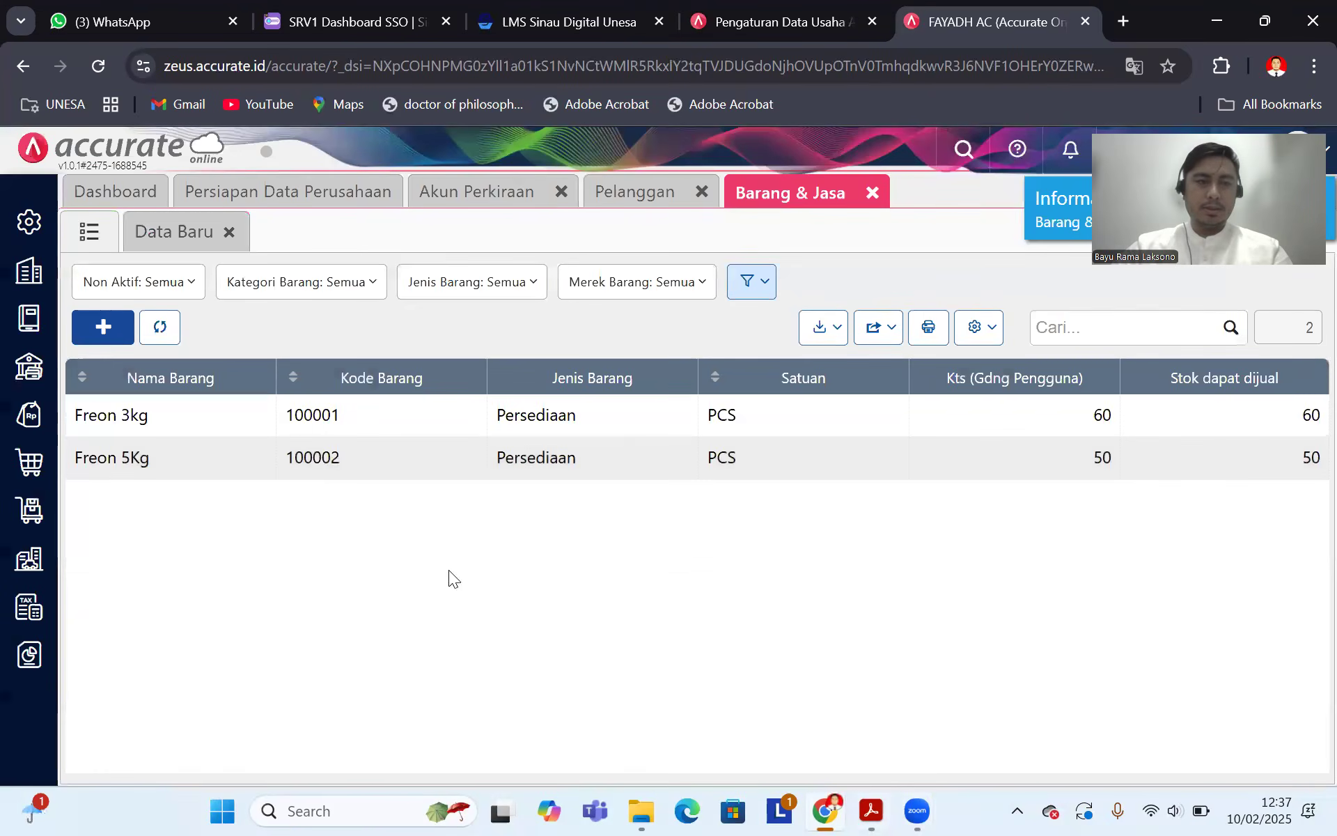
Step: Create a new item named Freon 1,5Kg in category Umum with unit PCS
{"action": "left_click", "coordinate": [105, 324]}
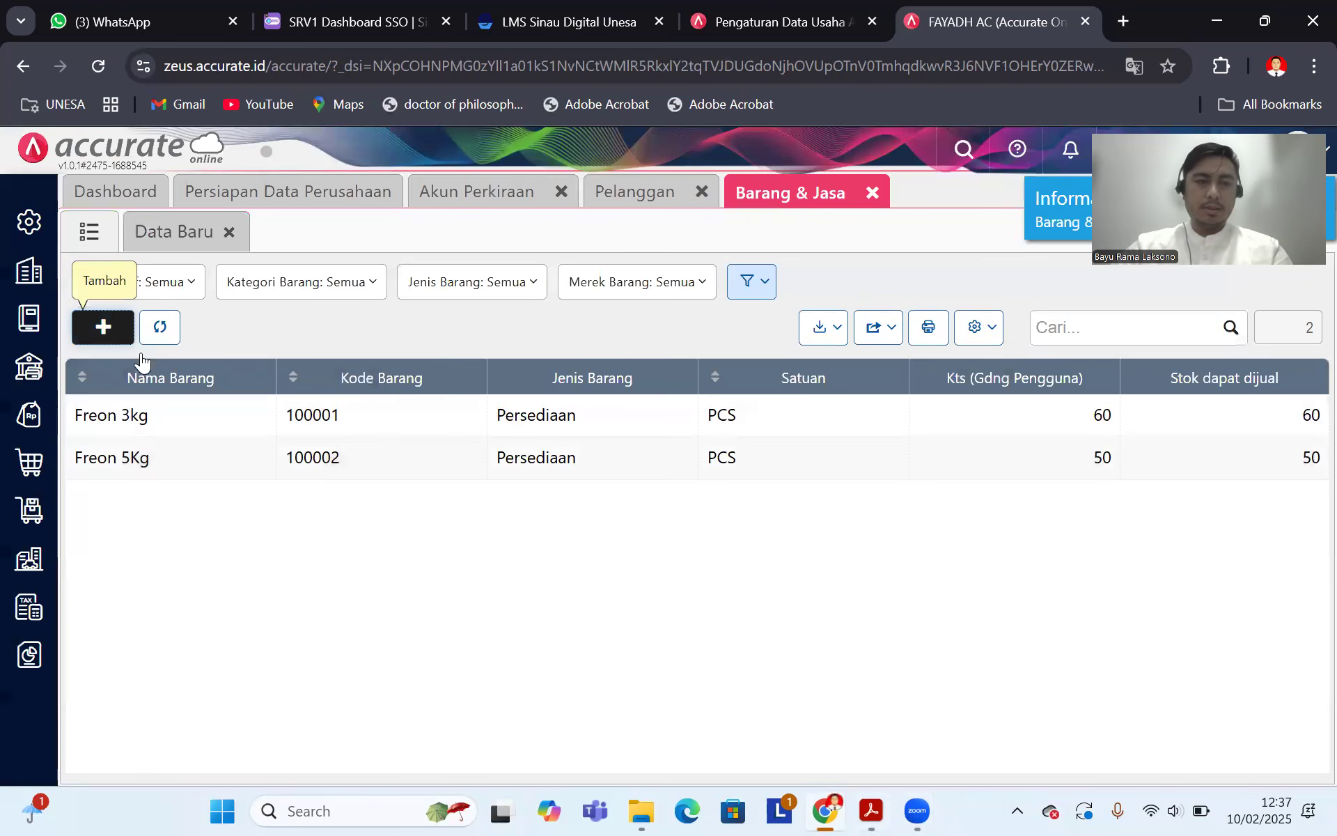
{"action": "left_click", "coordinate": [872, 810]}
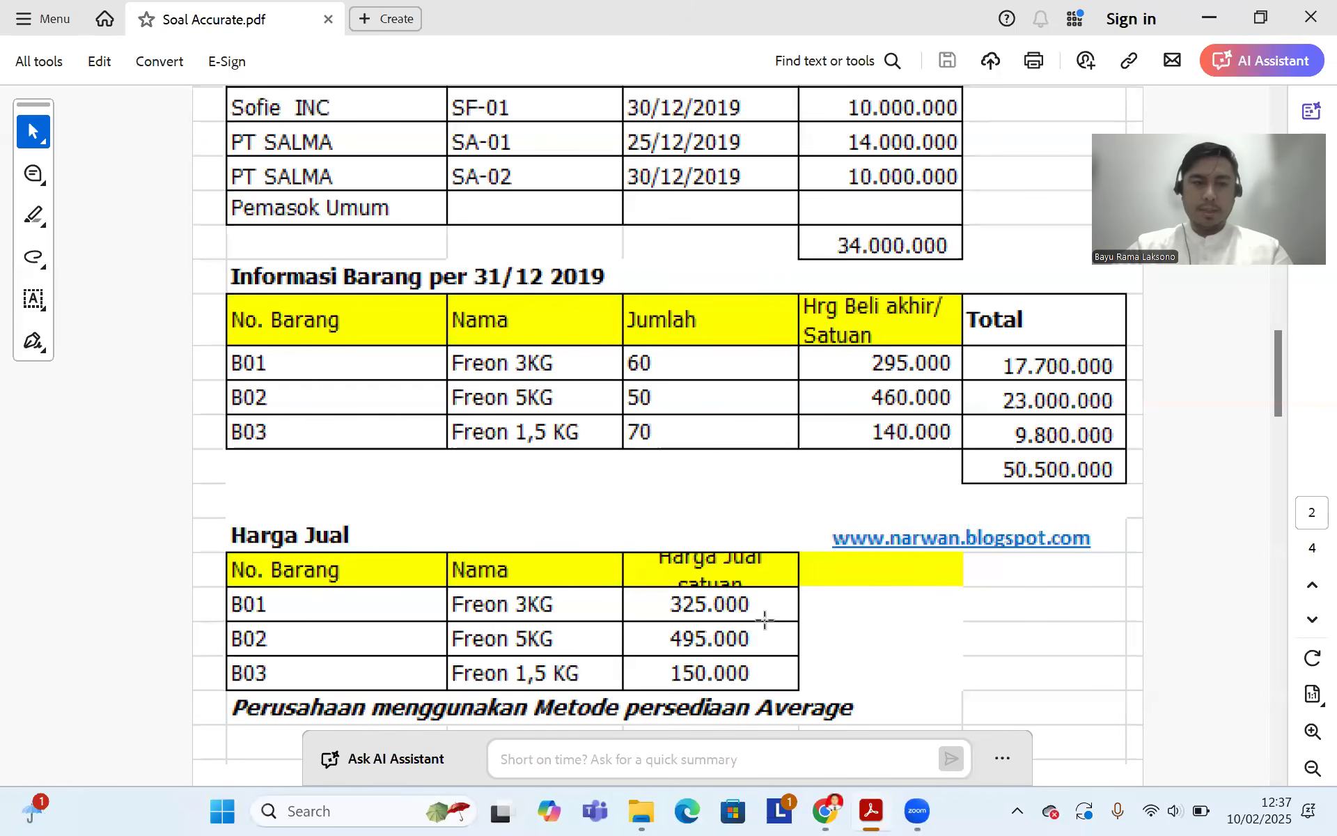
{"action": "left_click", "coordinate": [825, 810]}
{"action": "type", "text": "Freon 1"}
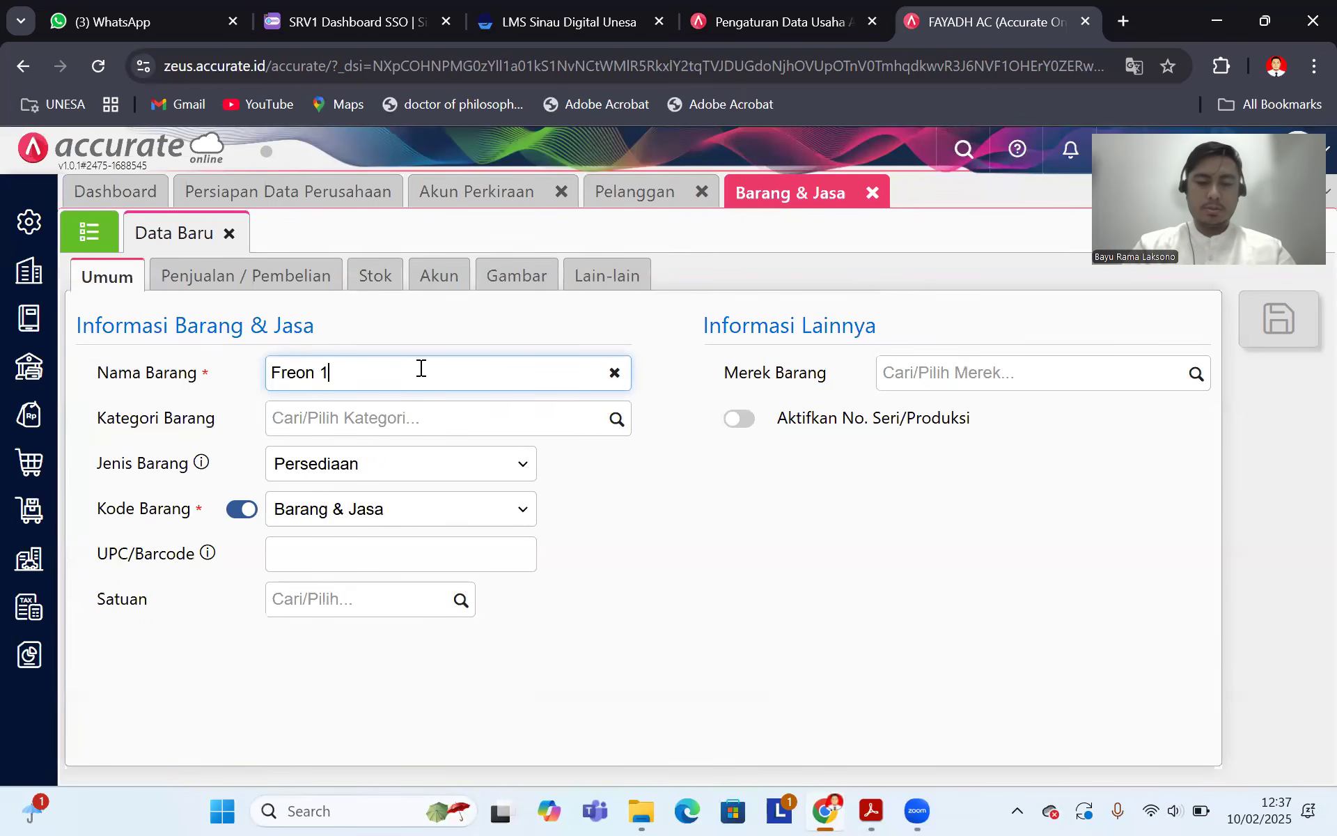
{"action": "type", "text": ",5 J"}
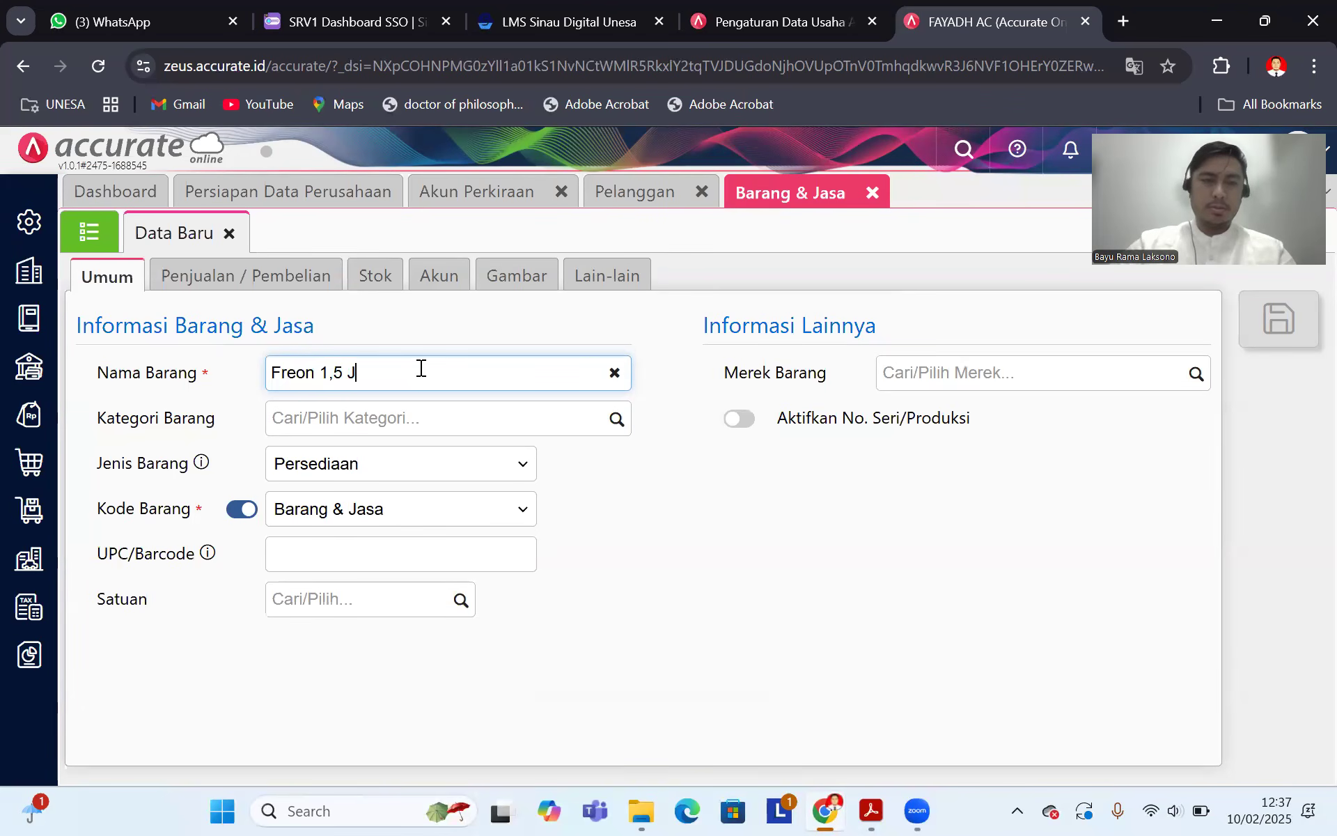
{"action": "type", "text": "5 Kg"}
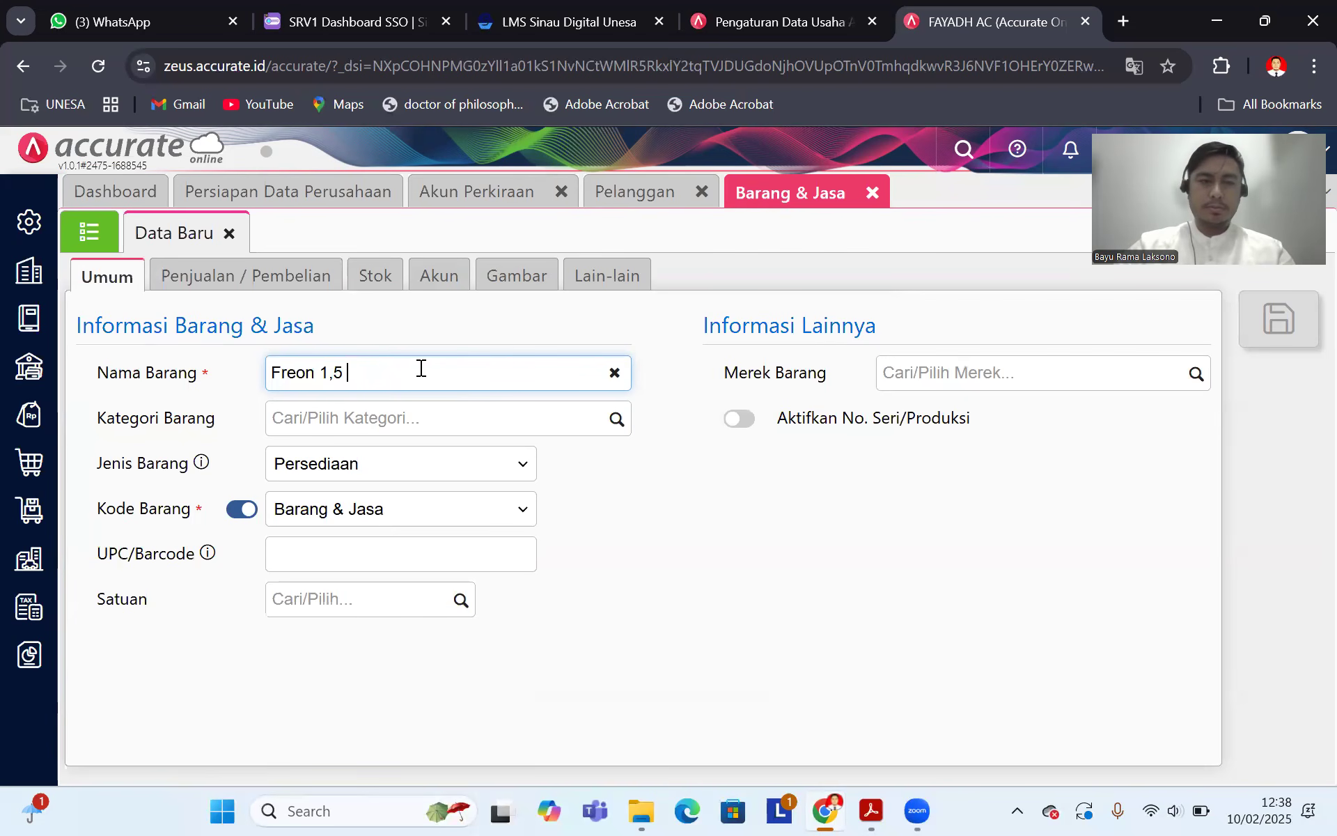
{"action": "left_click", "coordinate": [616, 418]}
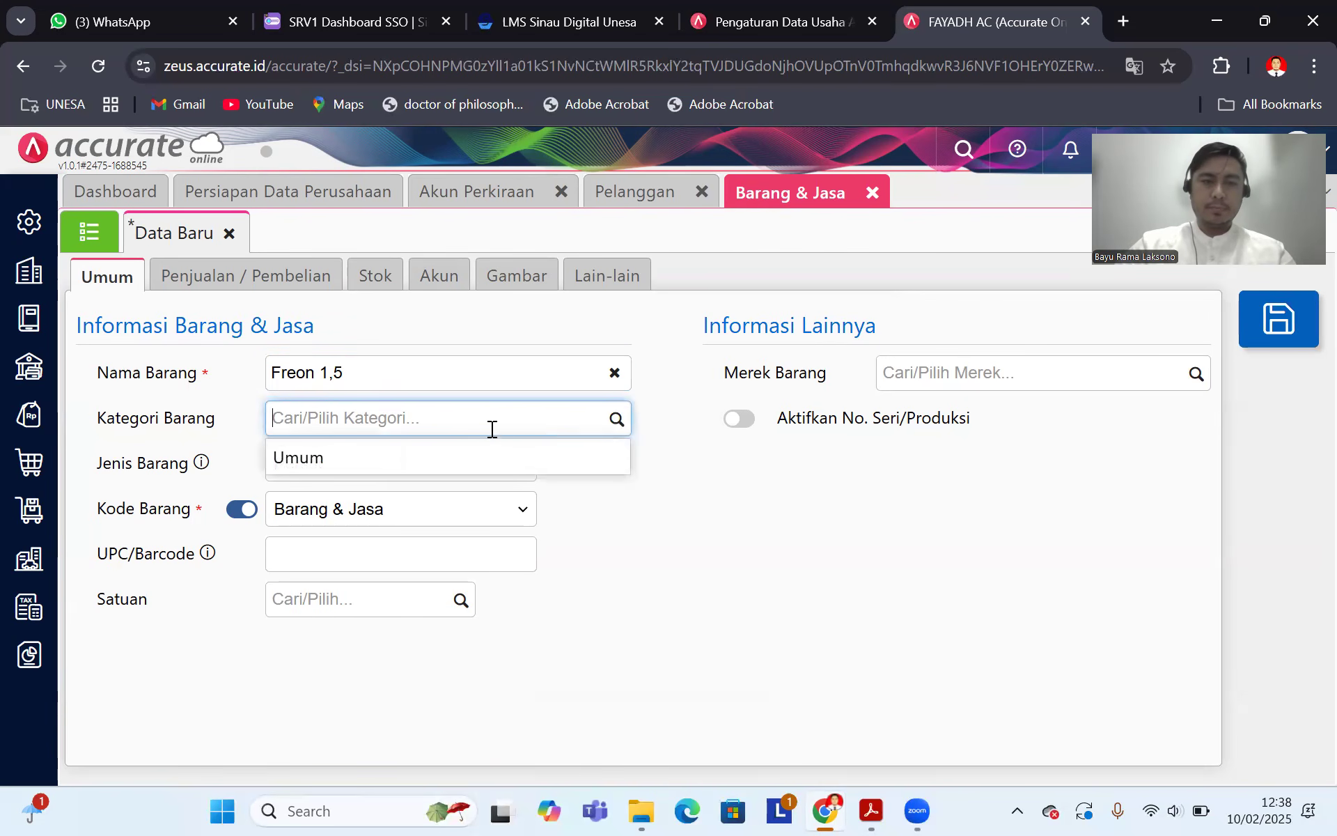
{"action": "left_click", "coordinate": [383, 457]}
{"action": "left_click", "coordinate": [400, 369]}
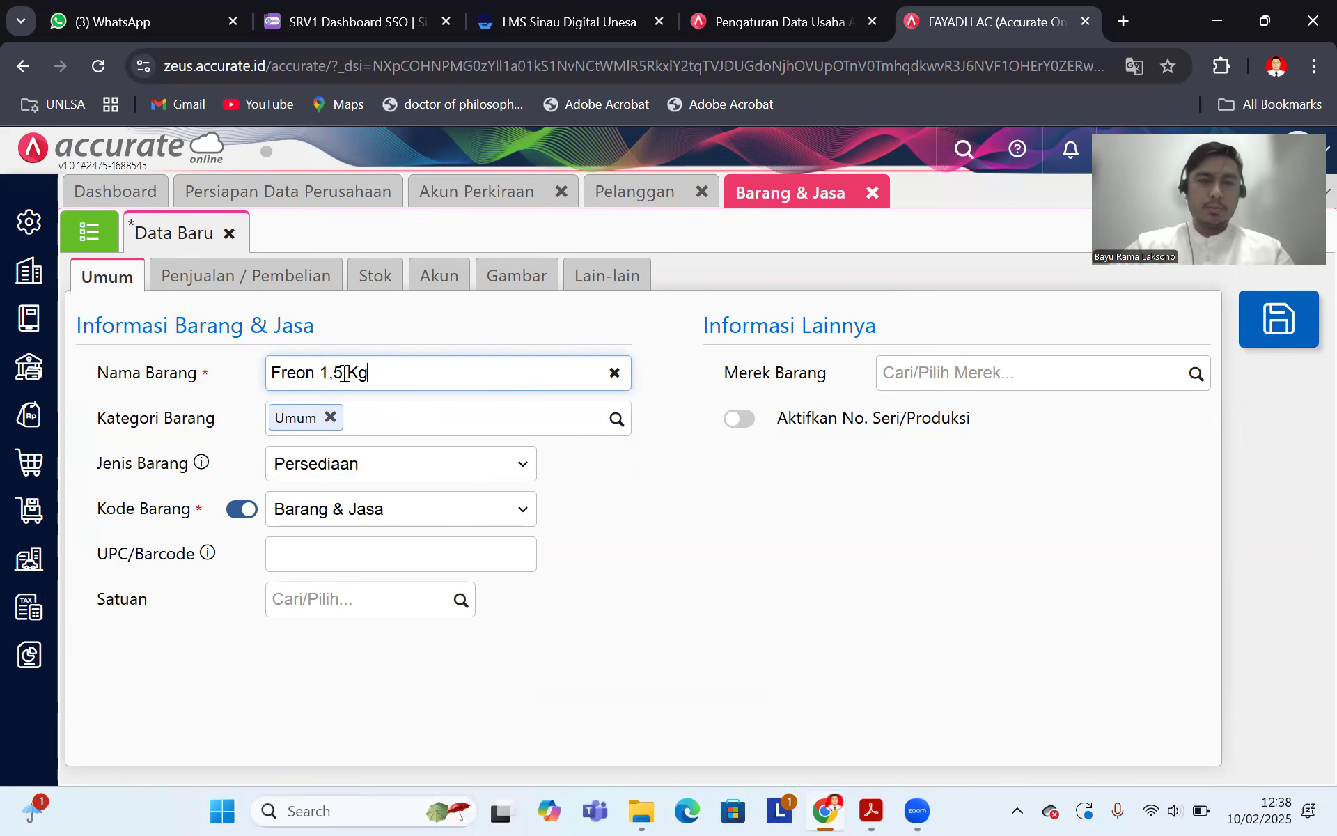
{"action": "key", "text": "BackSpace"}
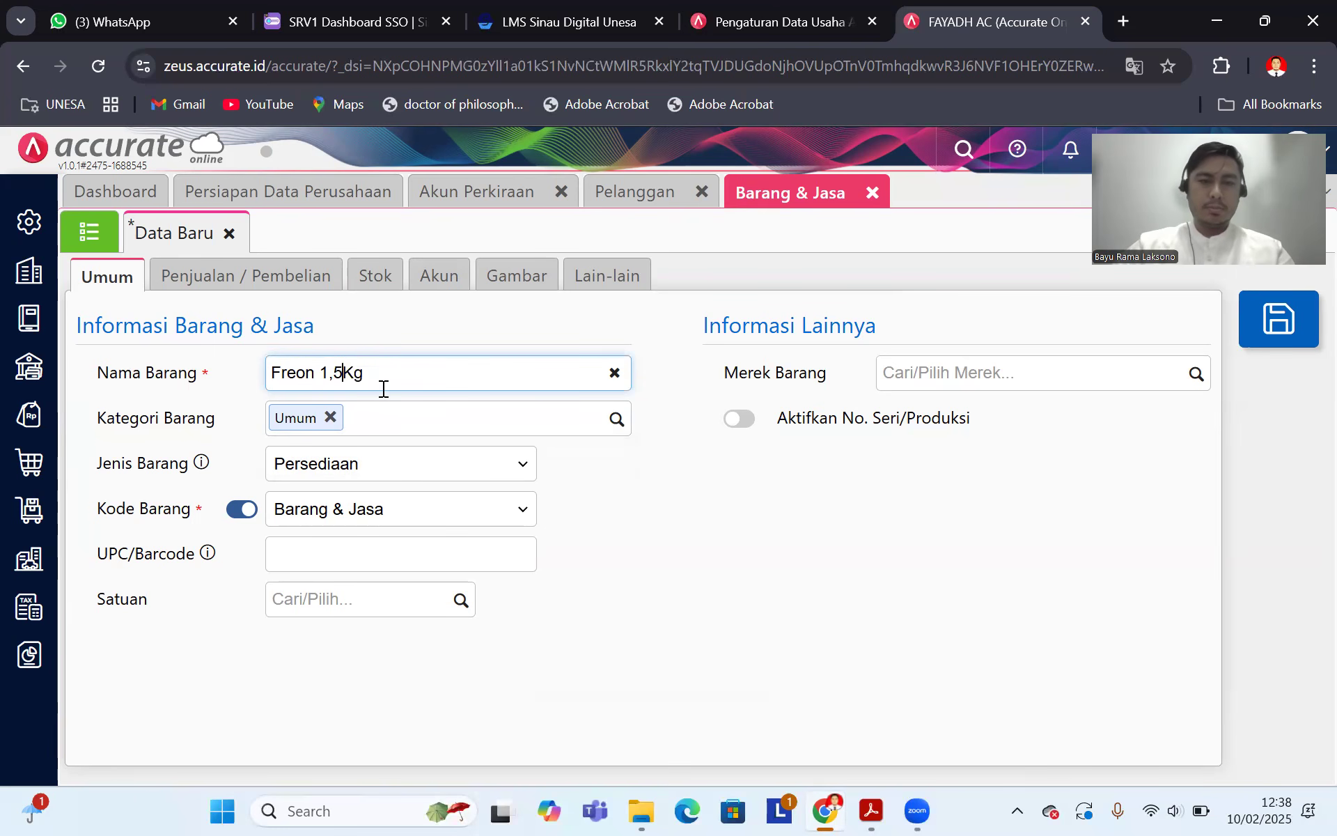
{"action": "left_click", "coordinate": [458, 601]}
{"action": "left_click", "coordinate": [355, 648]}
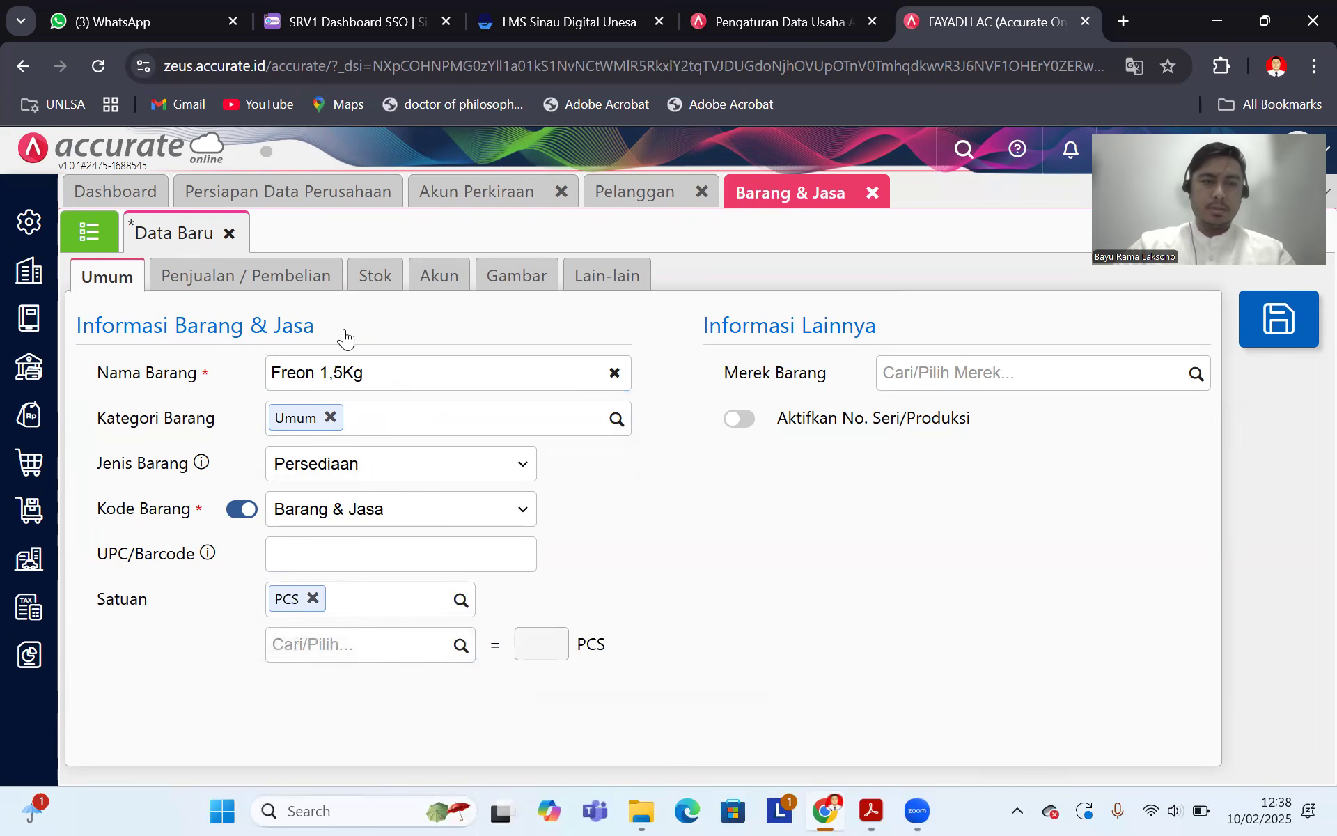
Step: Set the default selling price to 150.000 with Pajak Pertambahan Nilai, then show stock details
{"action": "left_click", "coordinate": [328, 271]}
{"action": "left_click", "coordinate": [884, 806]}
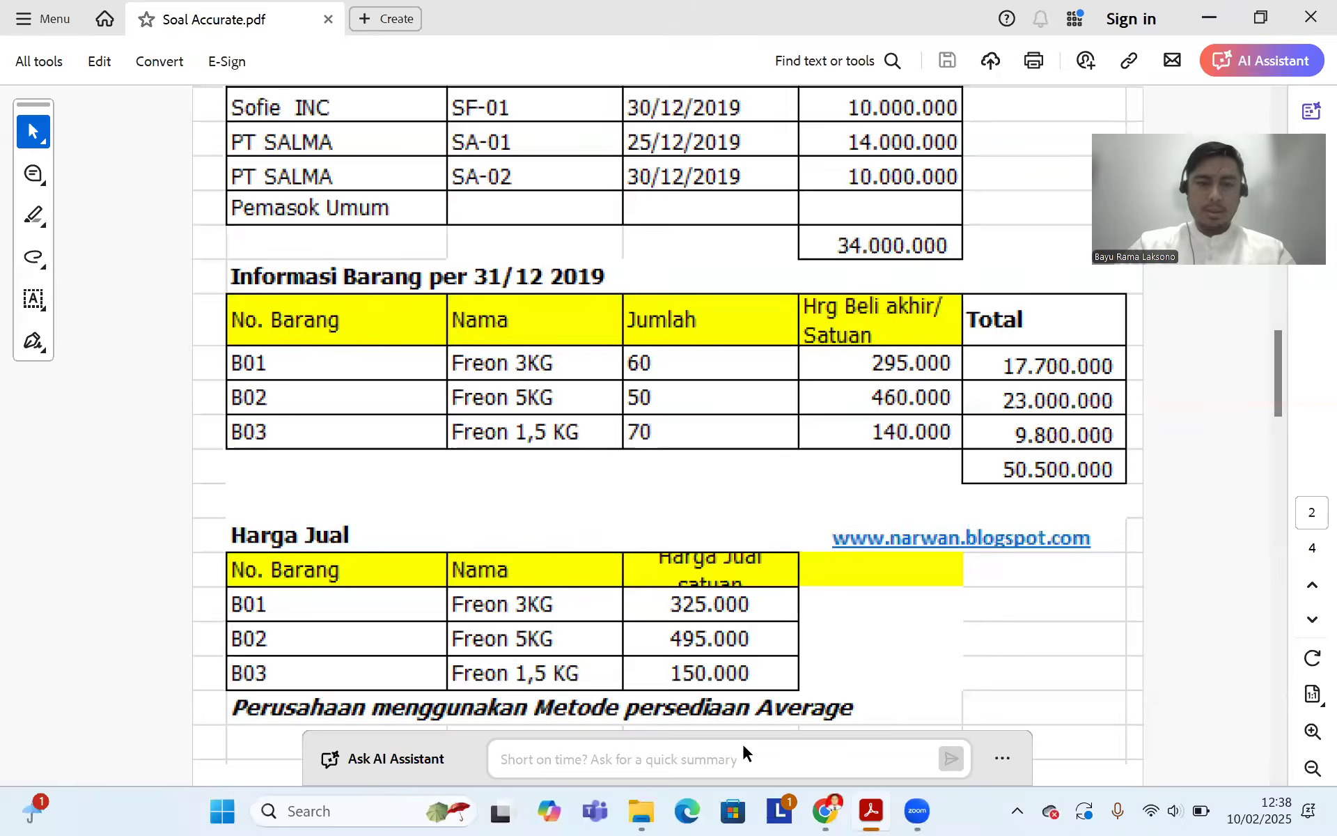
{"action": "left_click", "coordinate": [825, 810]}
{"action": "left_click", "coordinate": [436, 418]}
{"action": "type", "text": "1500000"}
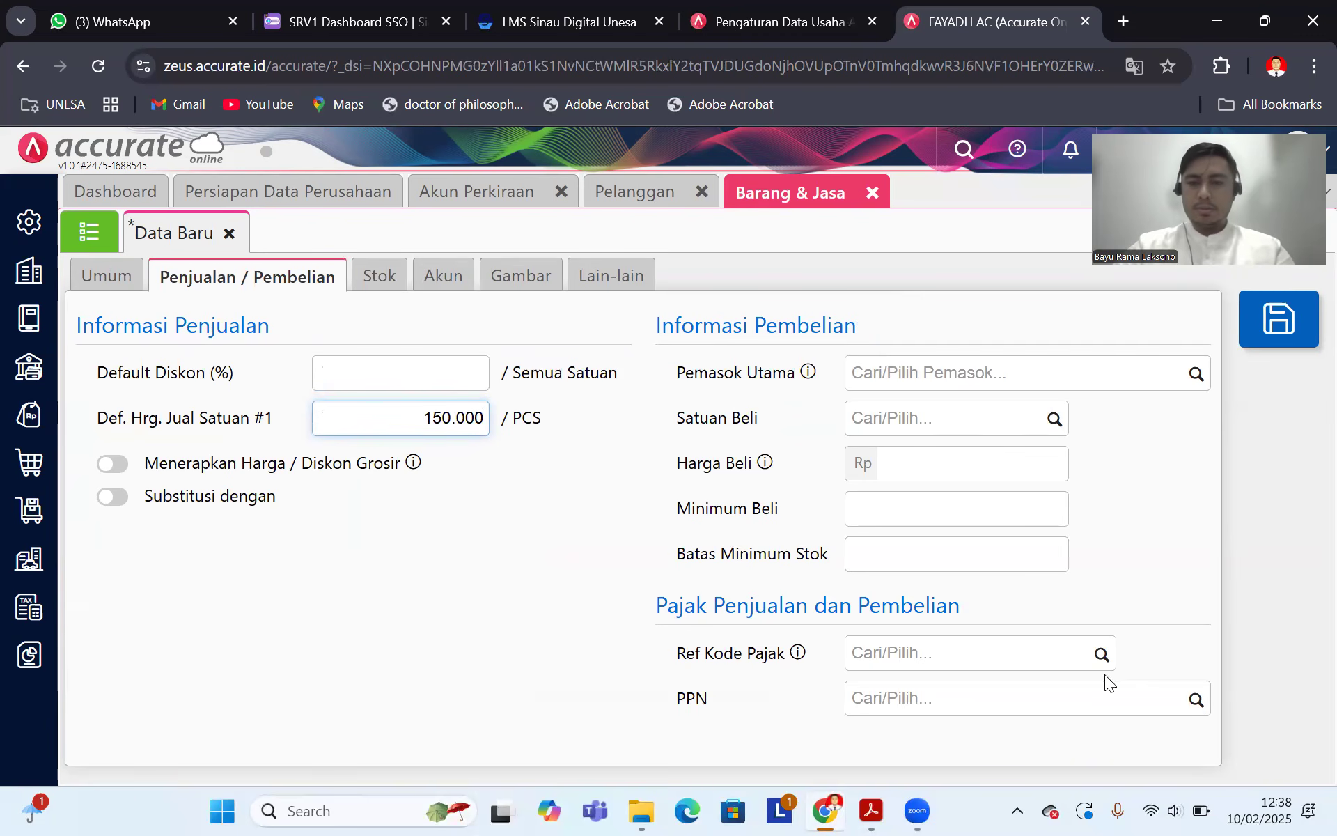
{"action": "left_click", "coordinate": [1178, 699]}
{"action": "left_click", "coordinate": [1023, 737]}
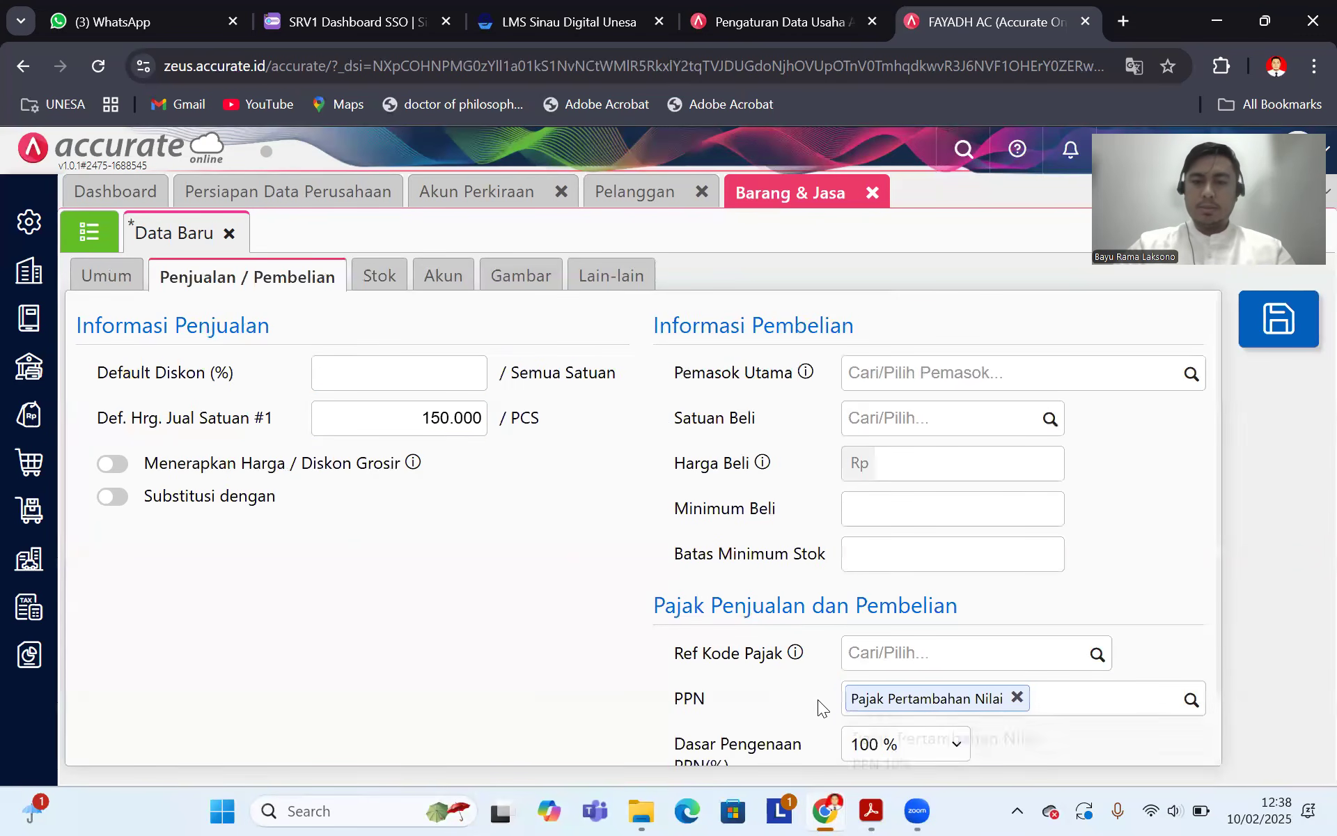
{"action": "left_click", "coordinate": [380, 277]}
{"action": "left_click", "coordinate": [867, 810]}
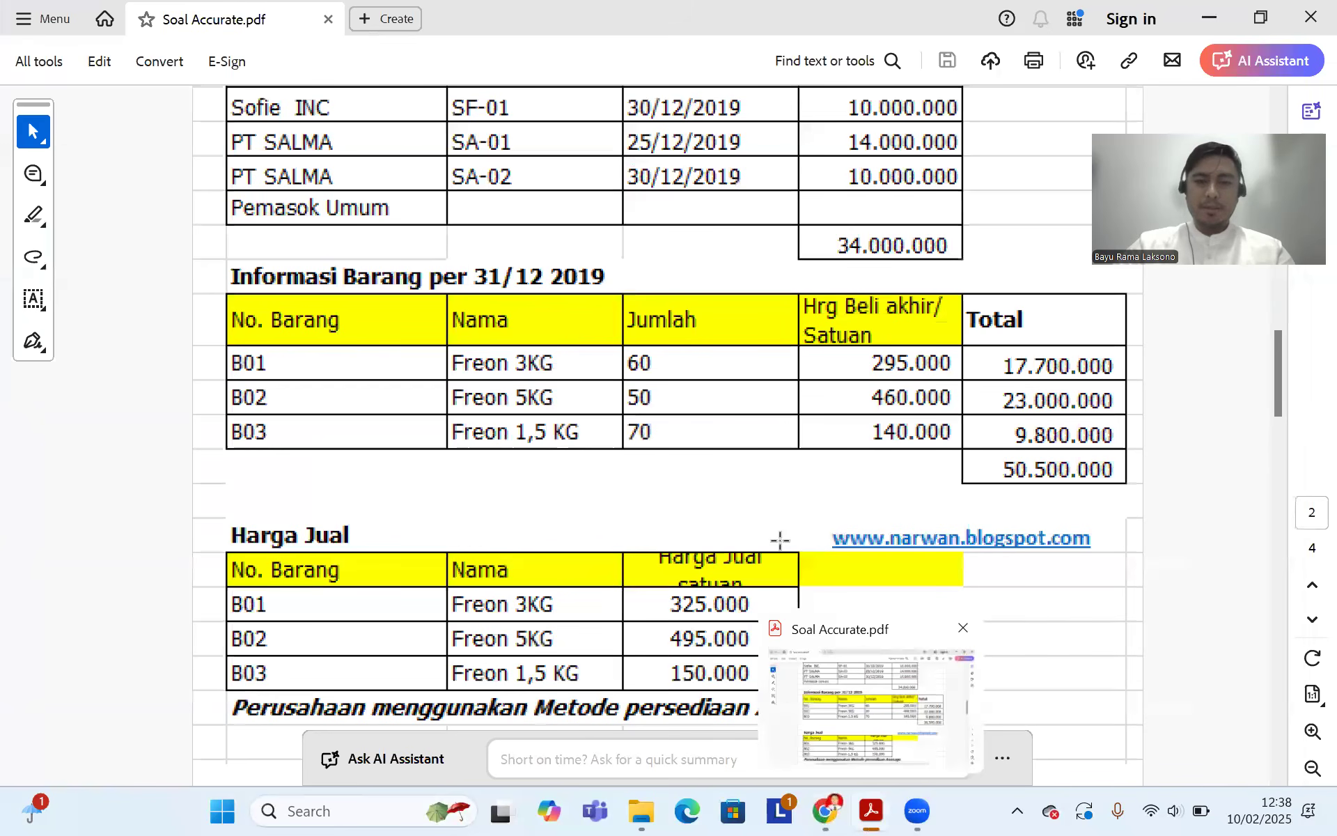
Step: Add an opening stock entry of 70 in unit PCS
{"action": "left_click", "coordinate": [825, 810]}
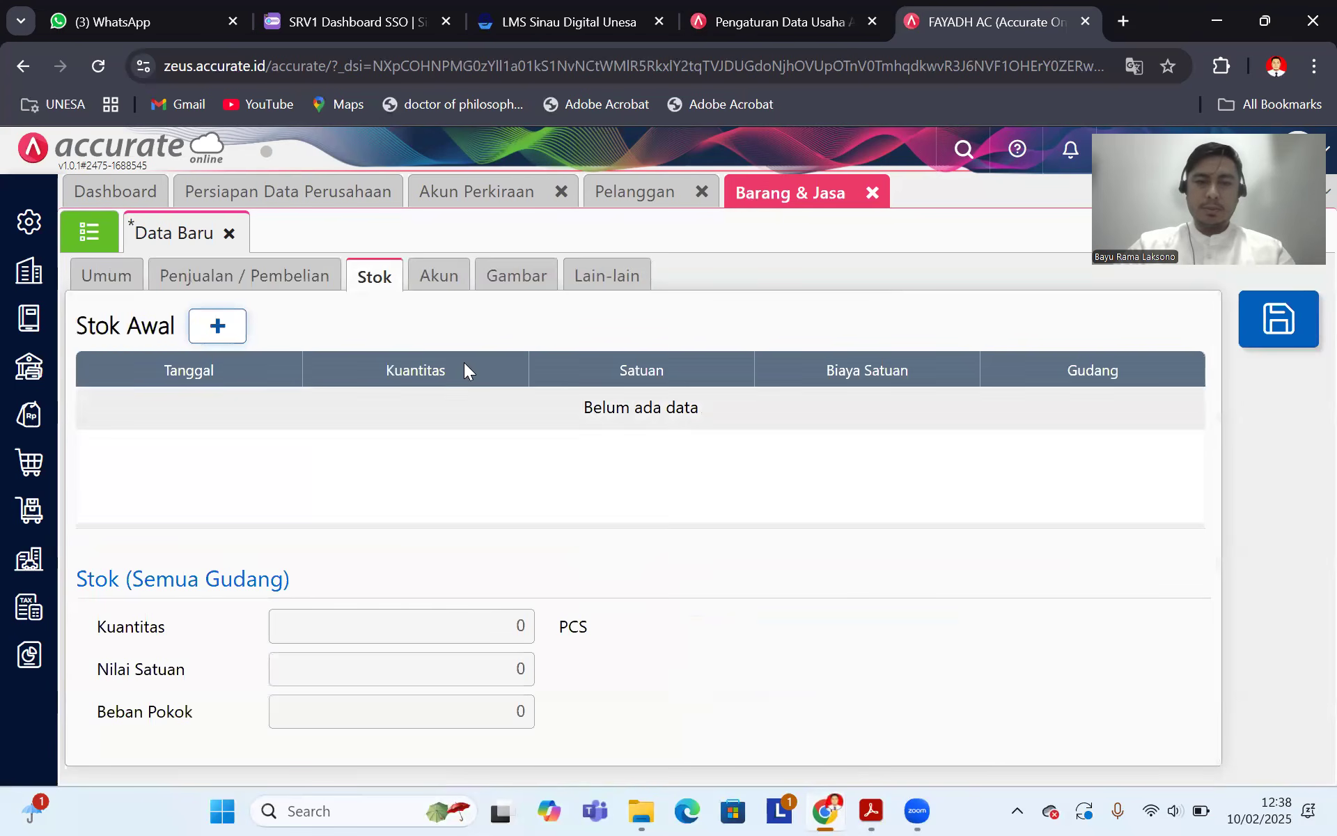
{"action": "left_click", "coordinate": [217, 326]}
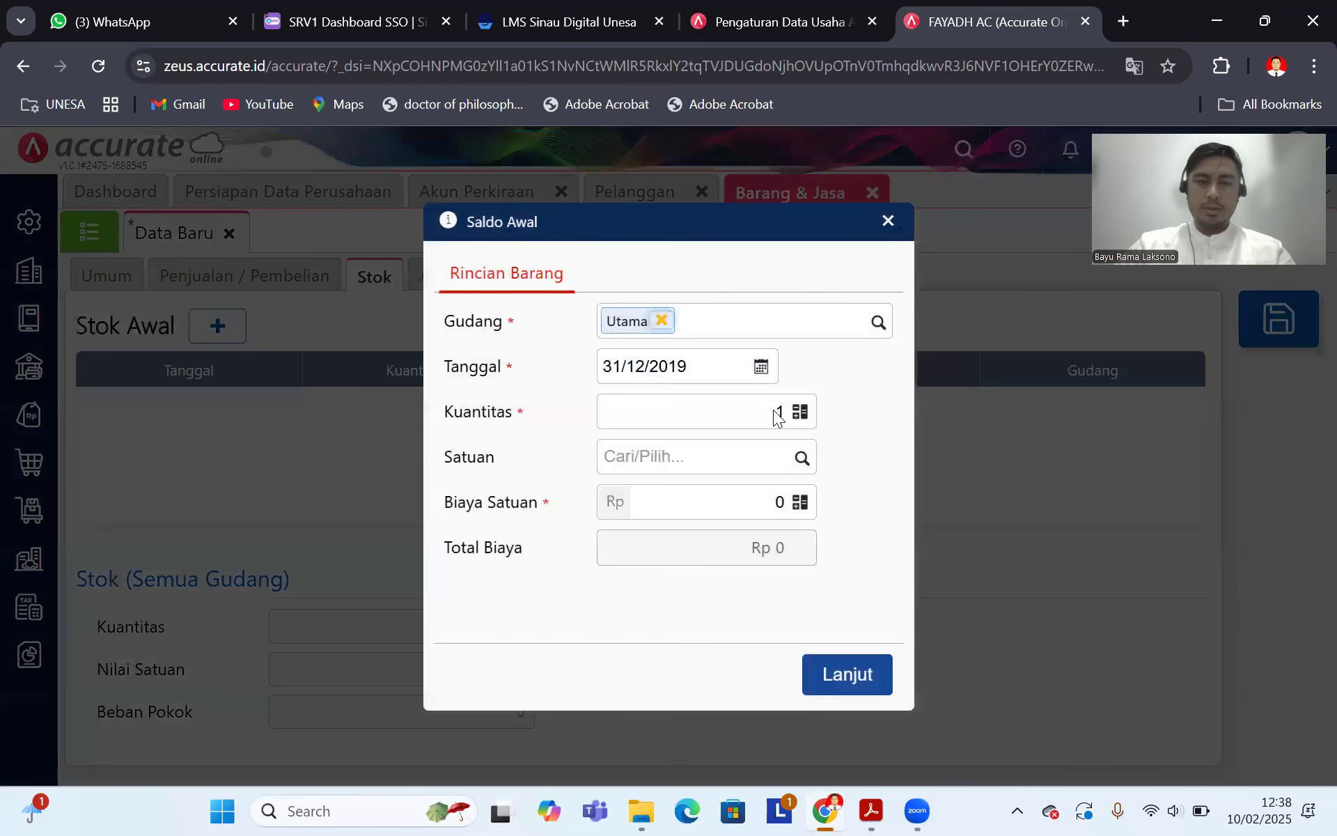
{"action": "left_click", "coordinate": [789, 413]}
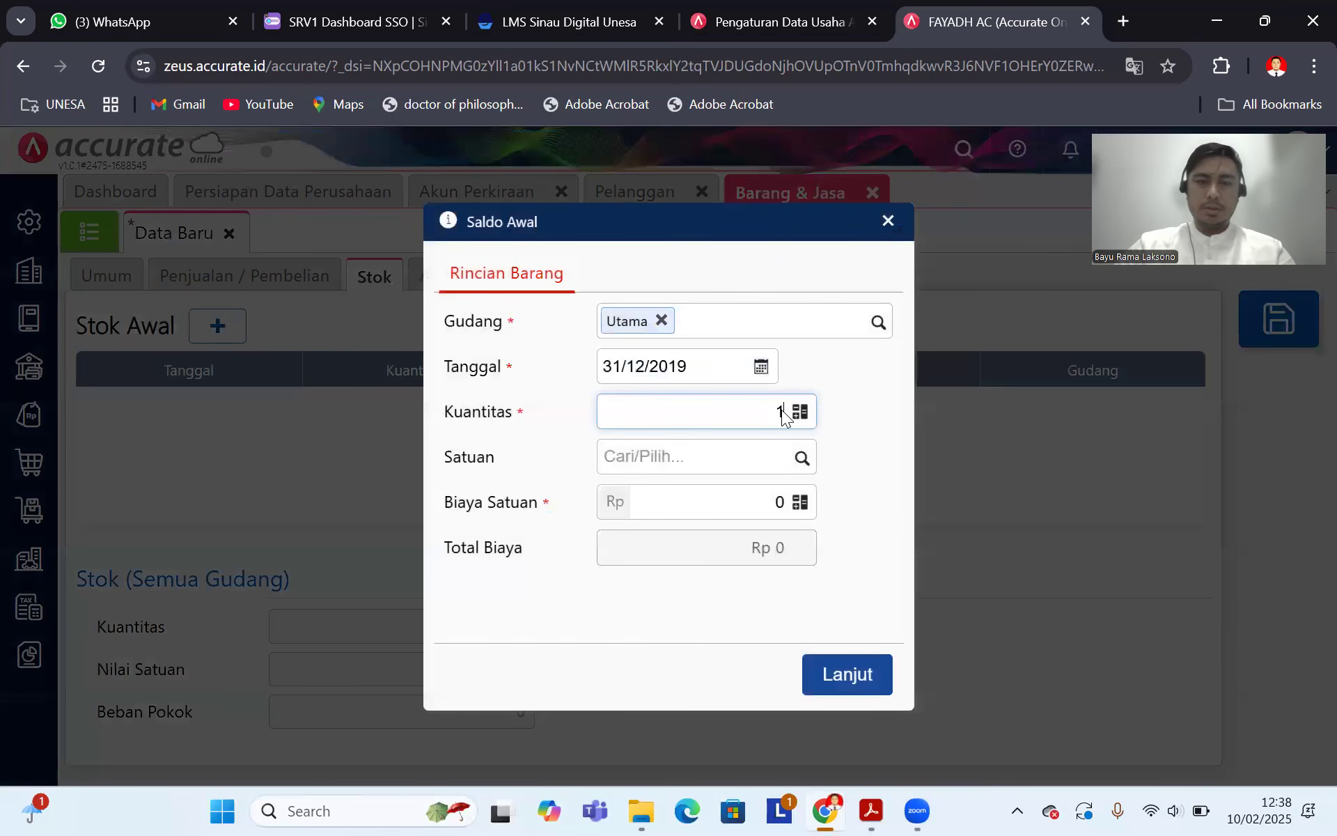
{"action": "key", "text": "BackSpace"}
{"action": "type", "text": "70"}
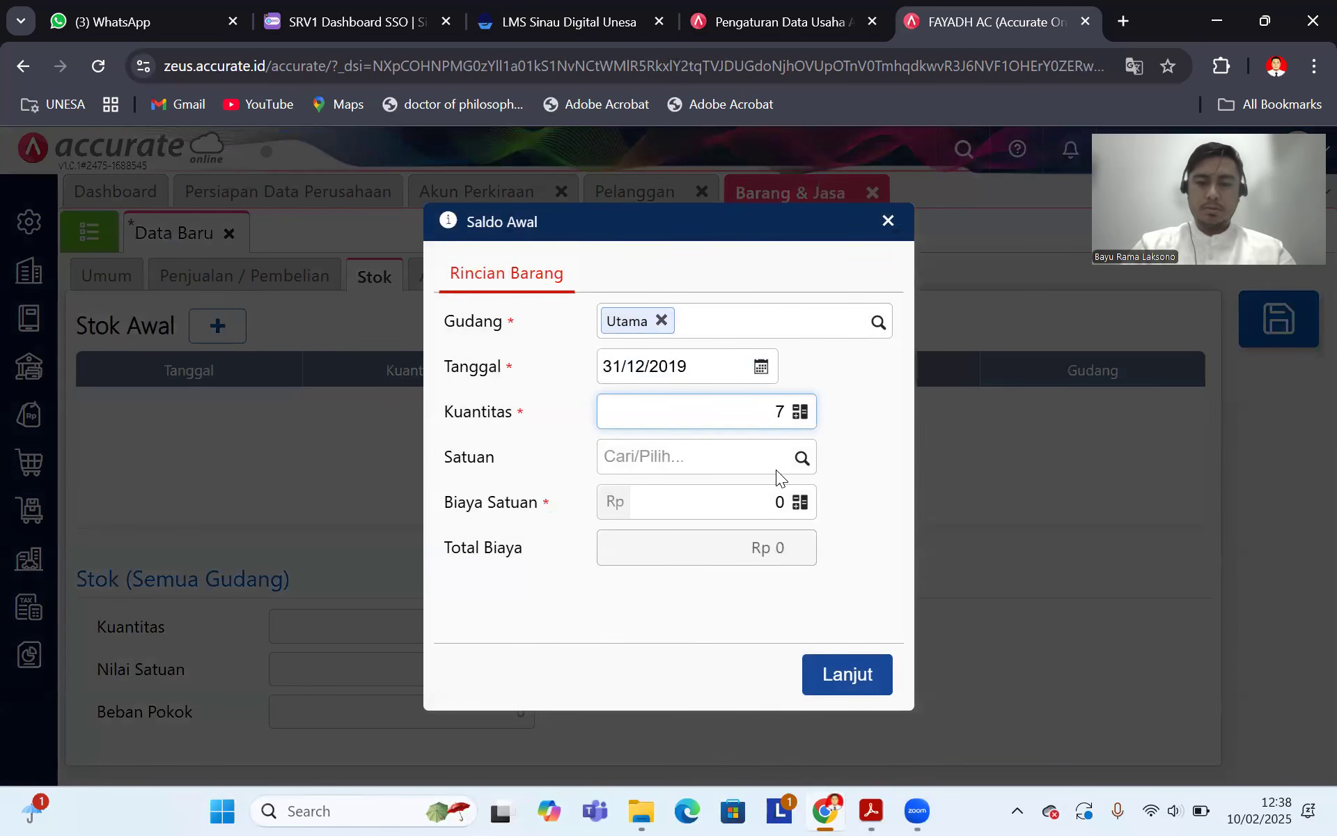
{"action": "left_click", "coordinate": [801, 458]}
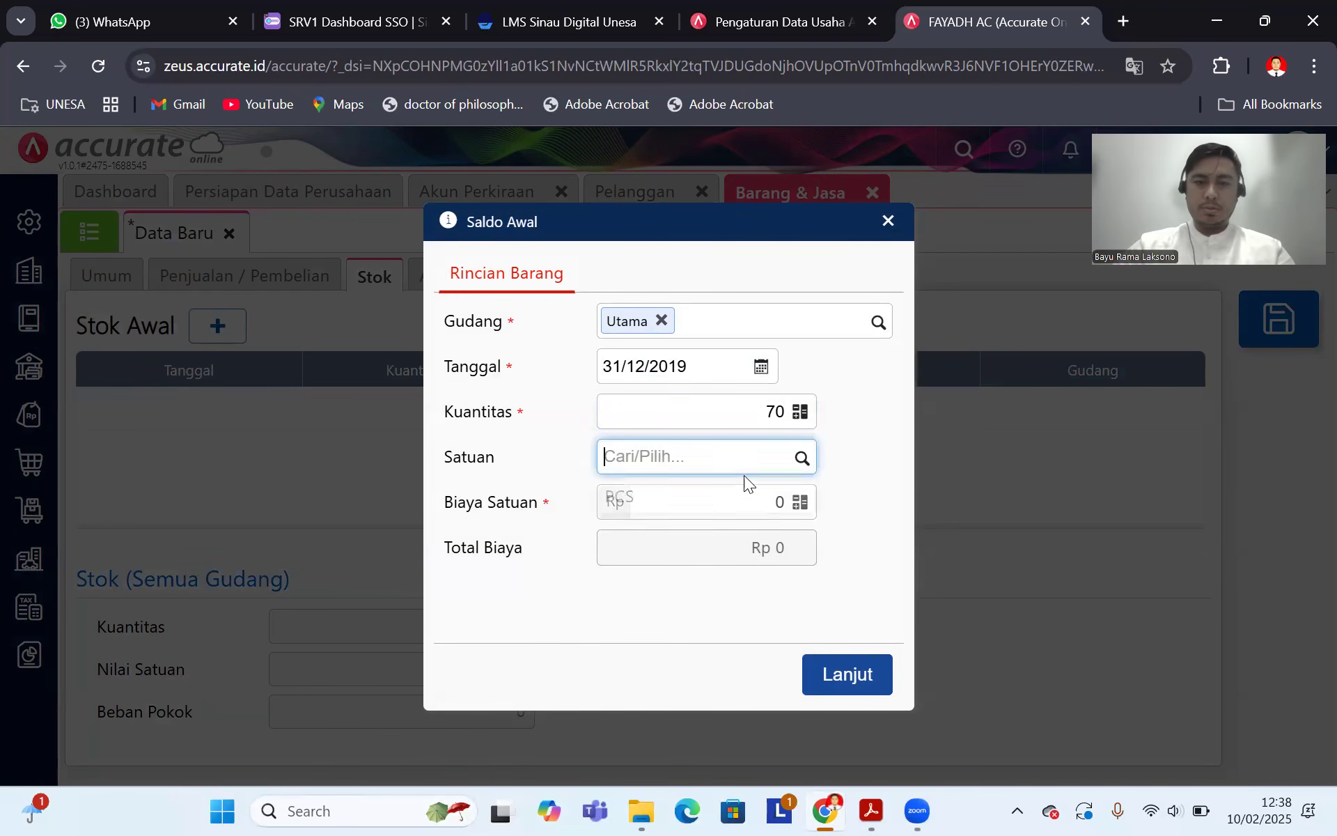
{"action": "left_click", "coordinate": [716, 497]}
Step: Enter unit cost 140.000, save Freon 1,5Kg, and return to the item list
{"action": "left_click", "coordinate": [871, 810]}
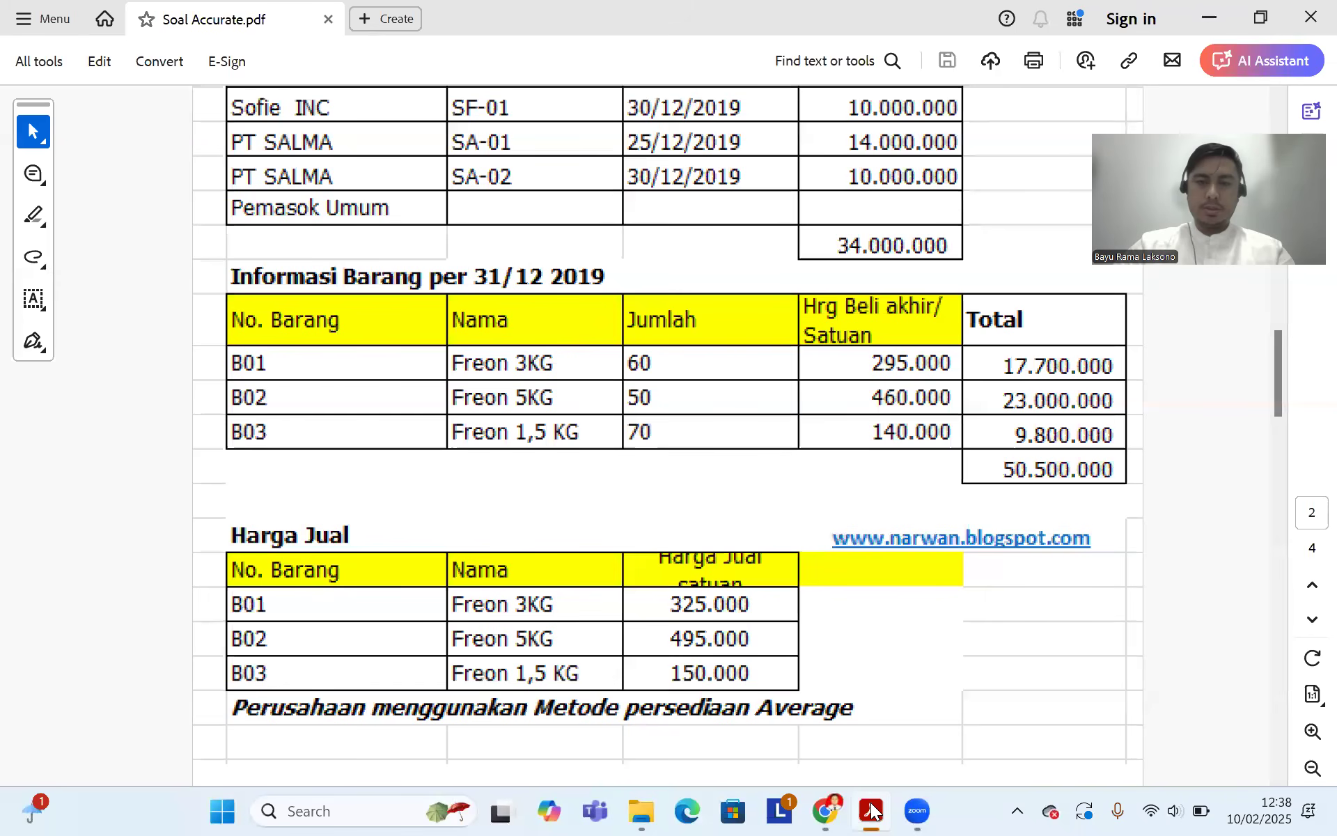
{"action": "left_click", "coordinate": [825, 811]}
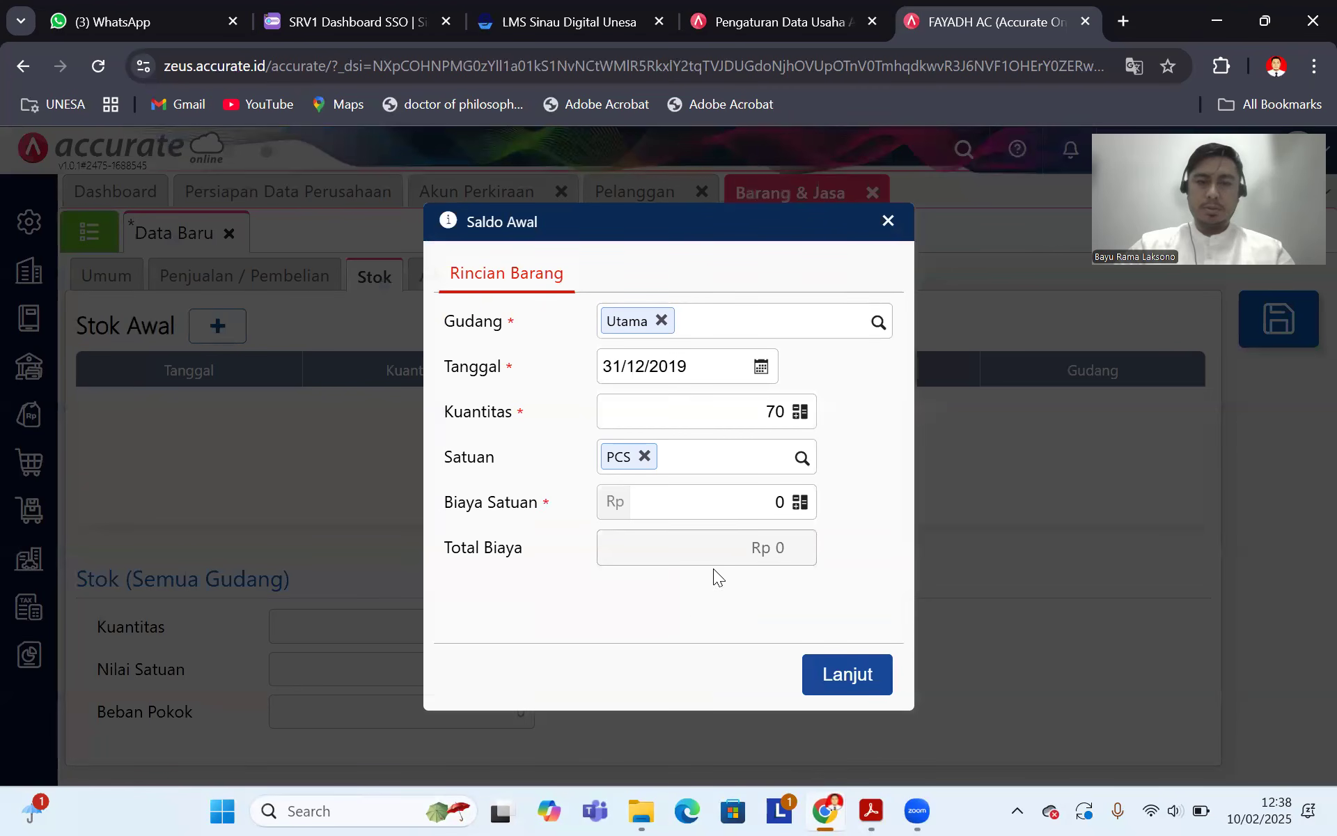
{"action": "left_click", "coordinate": [737, 496]}
{"action": "type", "text": "14"}
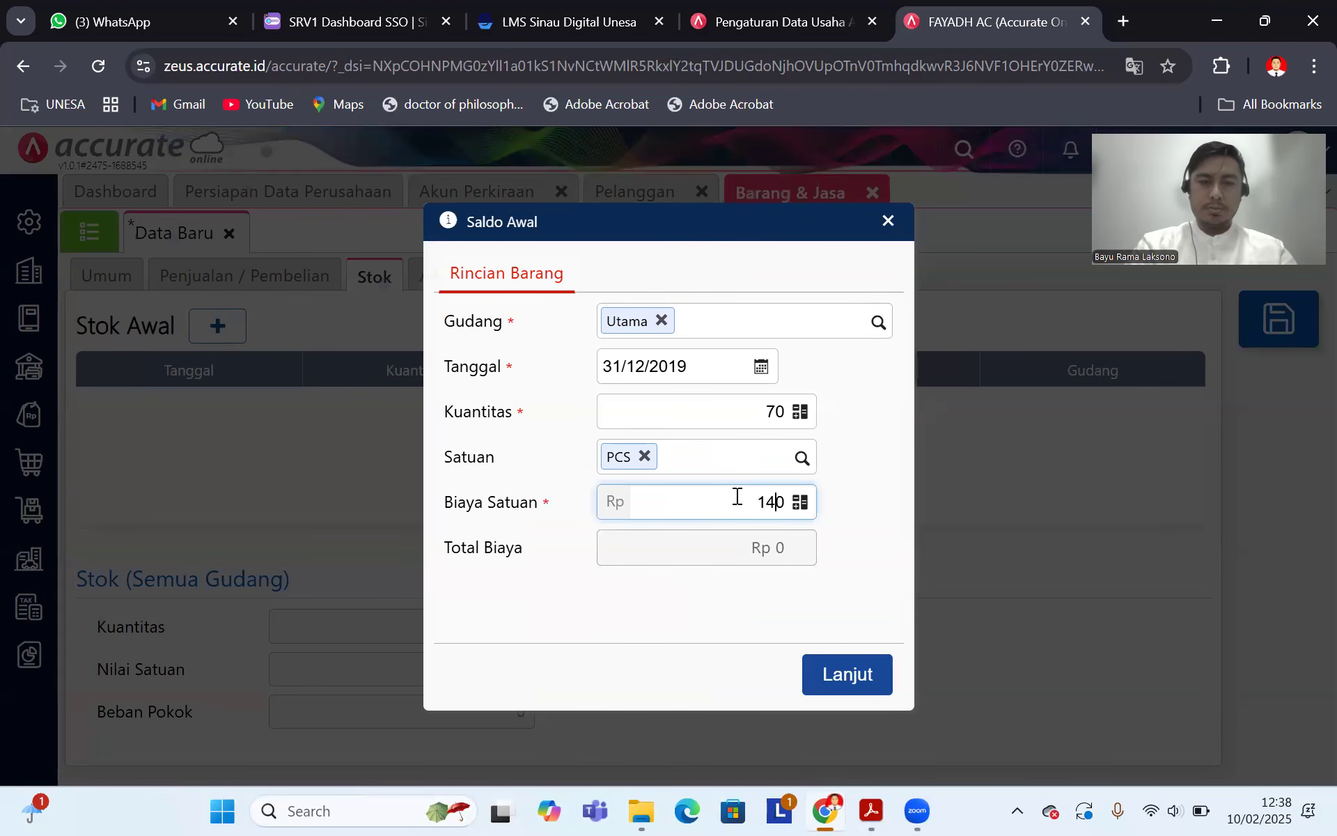
{"action": "type", "text": "0"}
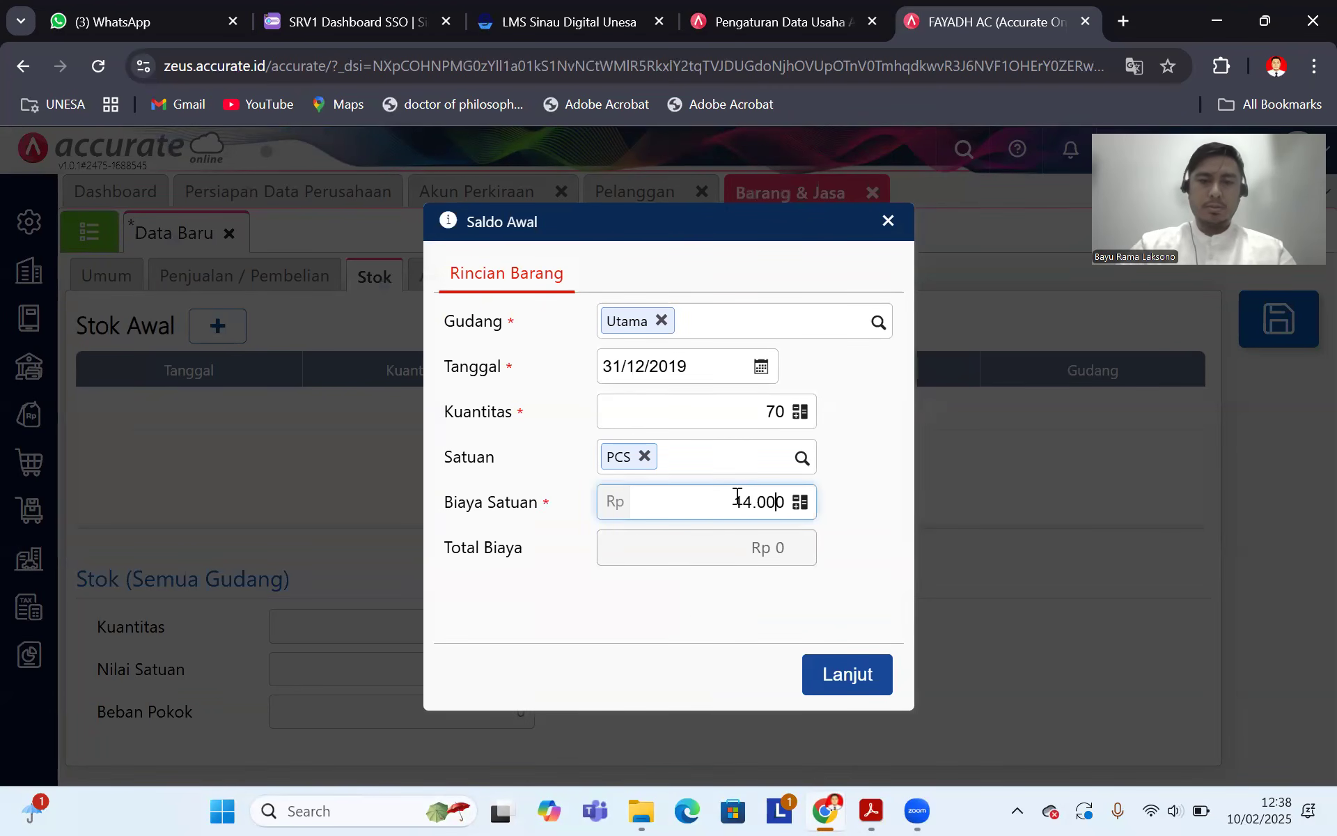
{"action": "type", "text": ".00"}
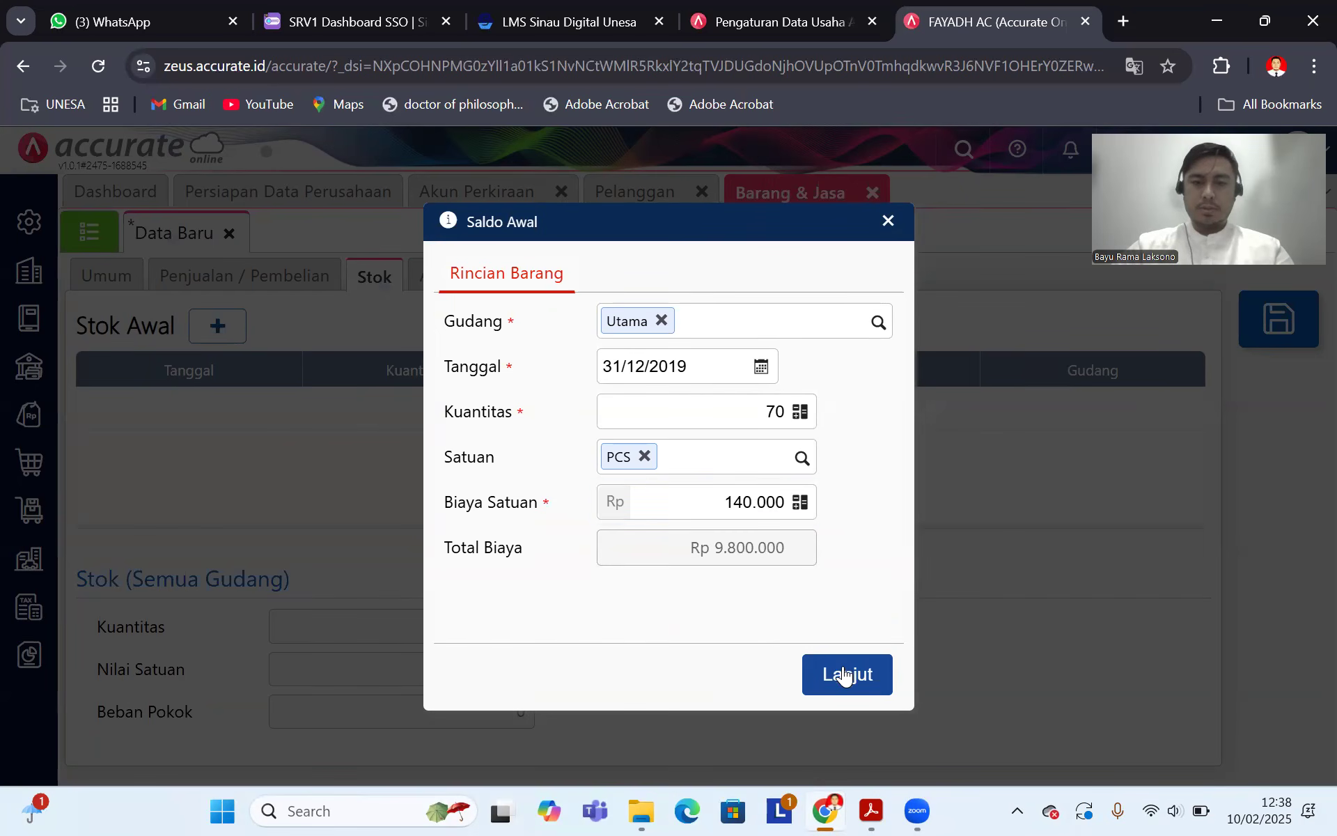
{"action": "left_click", "coordinate": [851, 672]}
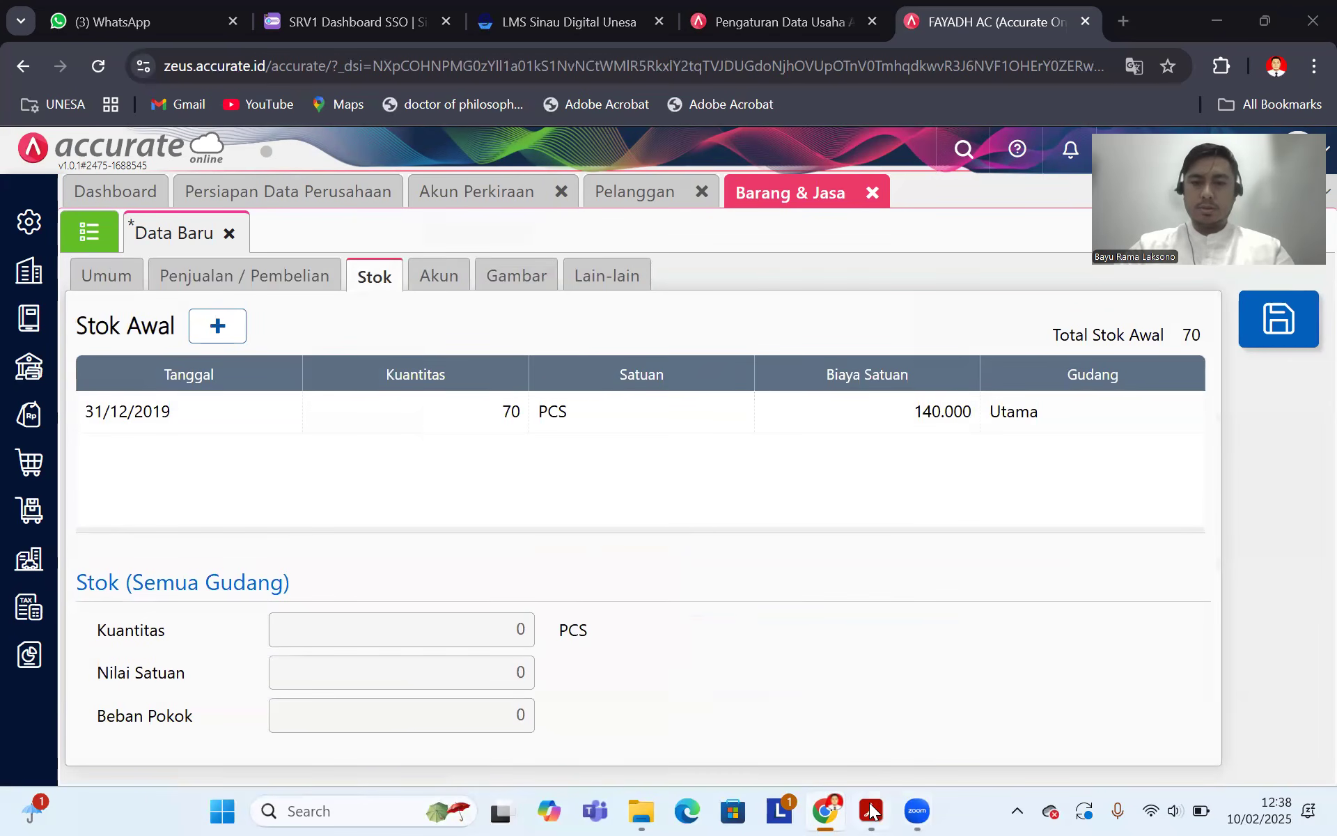
{"action": "left_click", "coordinate": [876, 812]}
{"action": "left_click", "coordinate": [826, 811]}
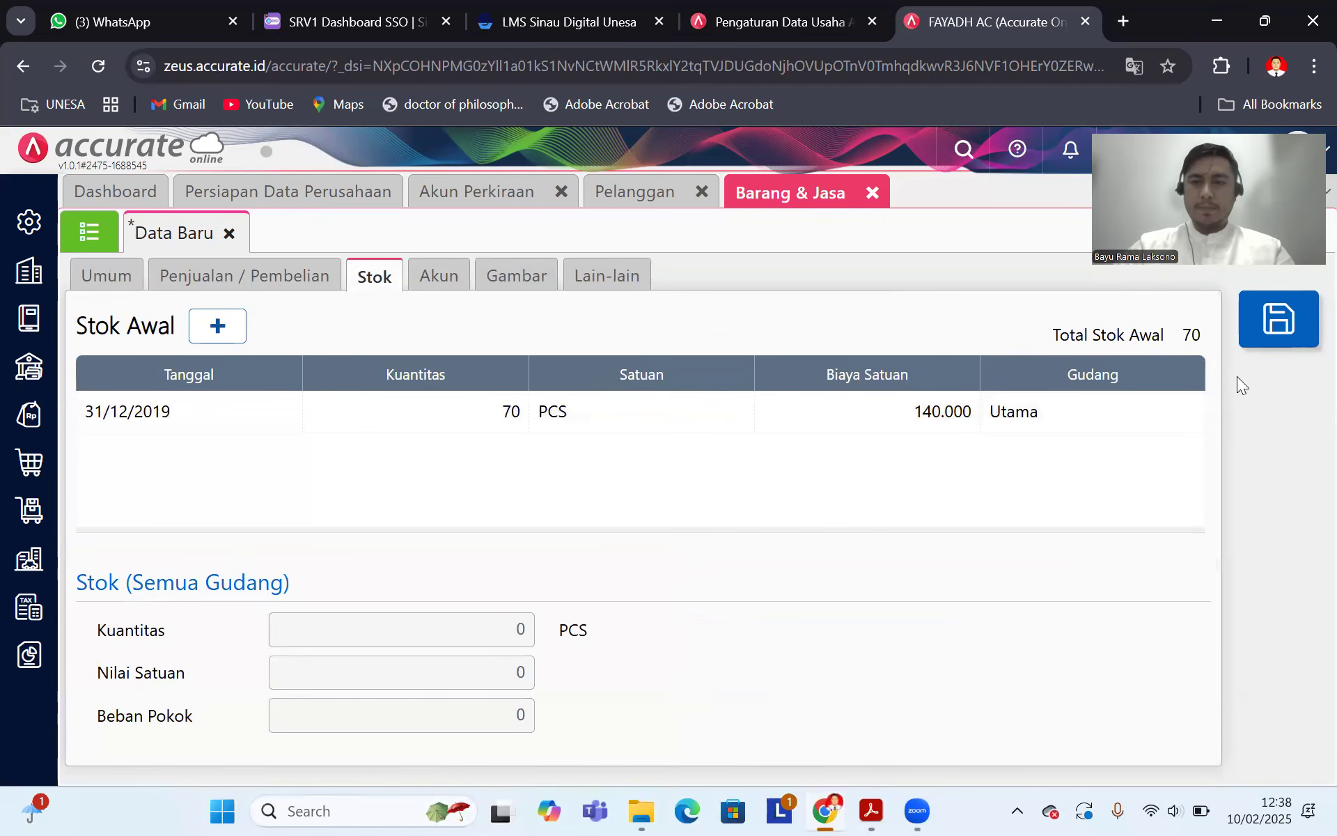
{"action": "left_click", "coordinate": [1281, 335]}
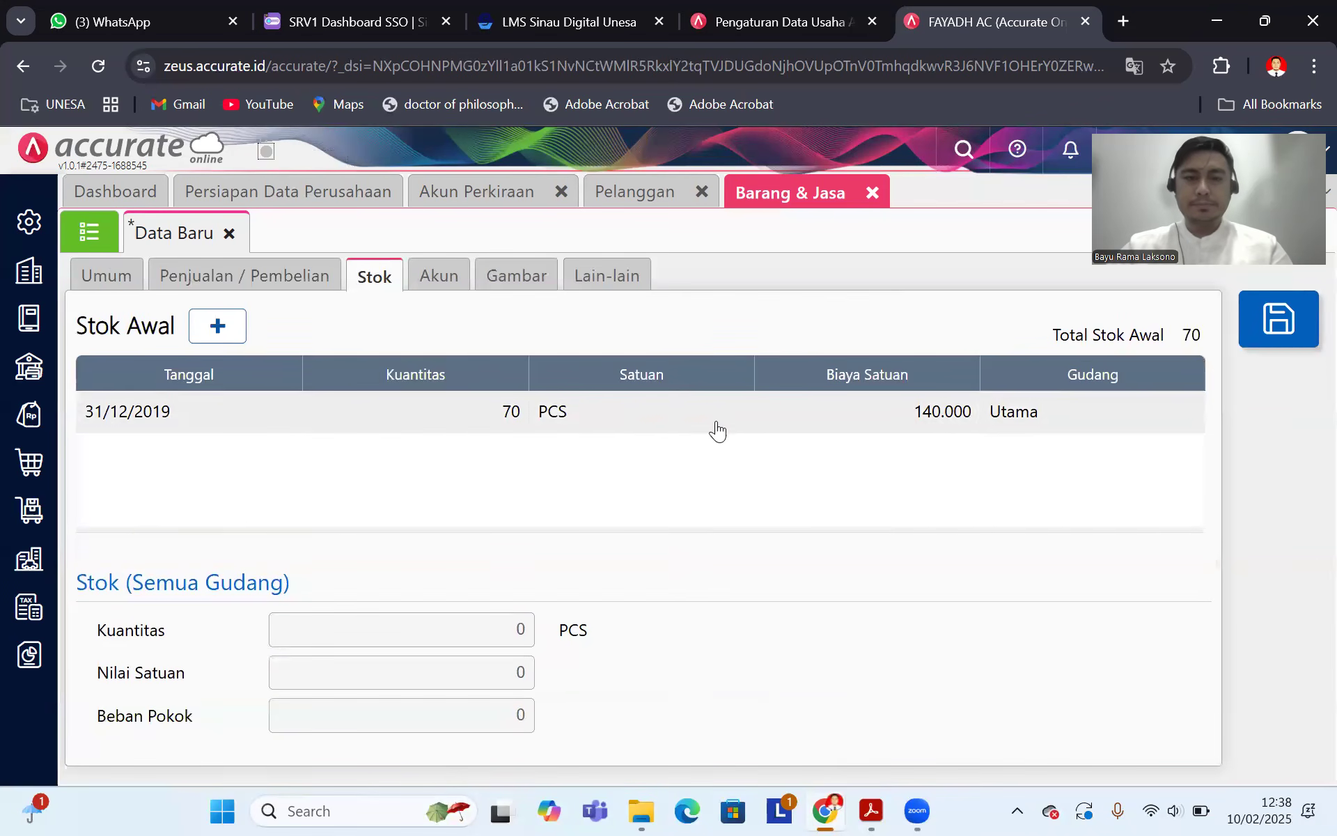
{"action": "left_click", "coordinate": [89, 232]}
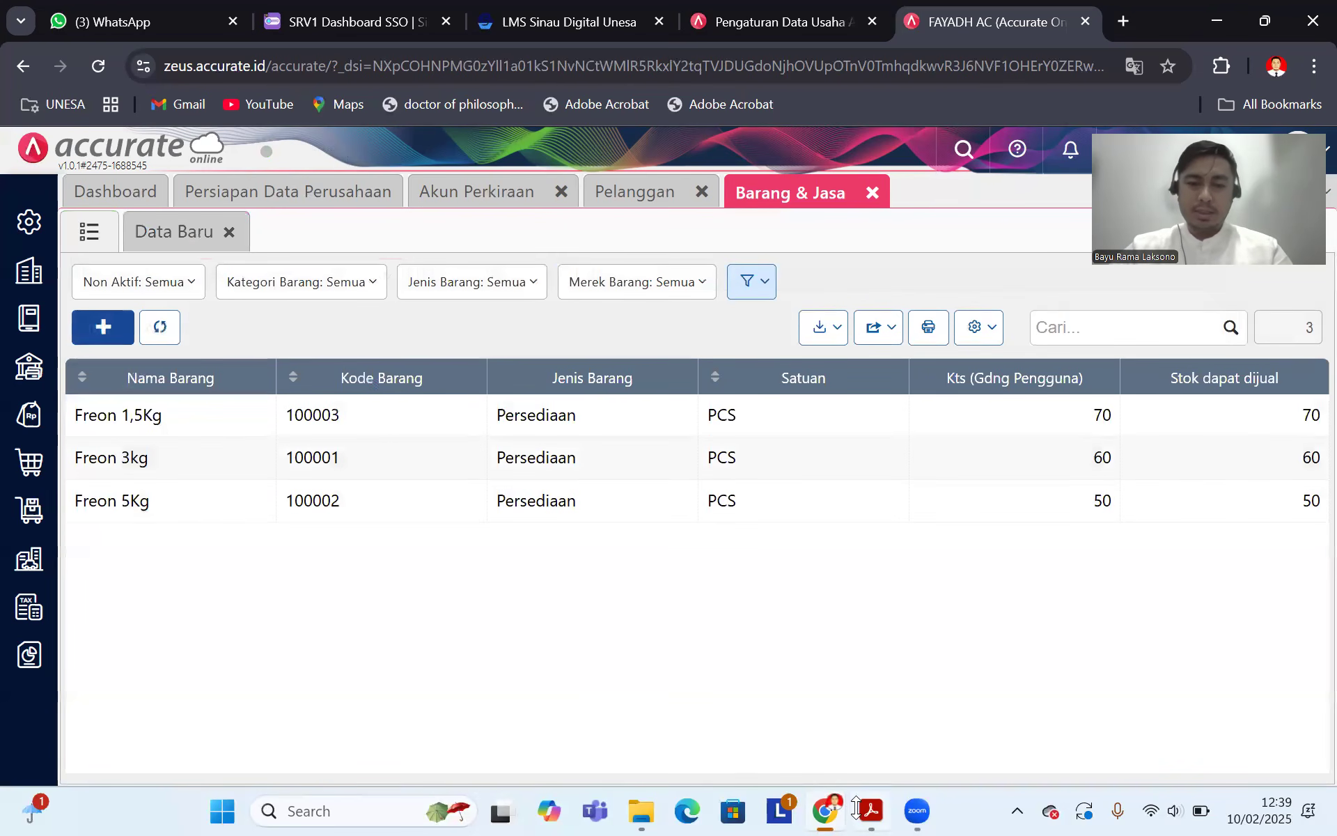
Step: Review the service list in the PDF and start a new item named Cuci AC Standart
{"action": "key", "text": "alt+Tab"}
{"action": "scroll", "coordinate": [610, 487], "scroll_direction": "down", "scroll_amount": 10}
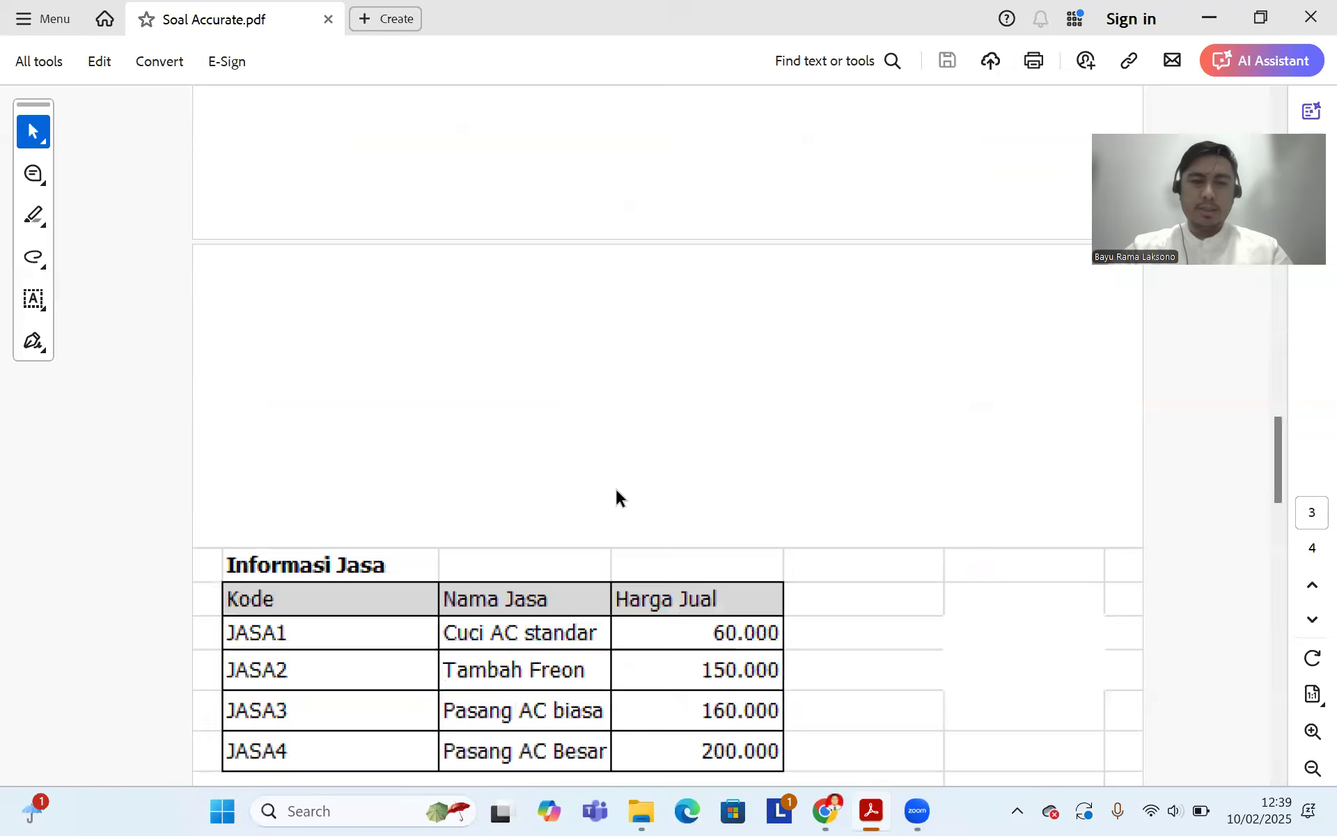
{"action": "scroll", "coordinate": [612, 493], "scroll_direction": "down", "scroll_amount": 2}
{"action": "scroll", "coordinate": [612, 493], "scroll_direction": "up", "scroll_amount": 1}
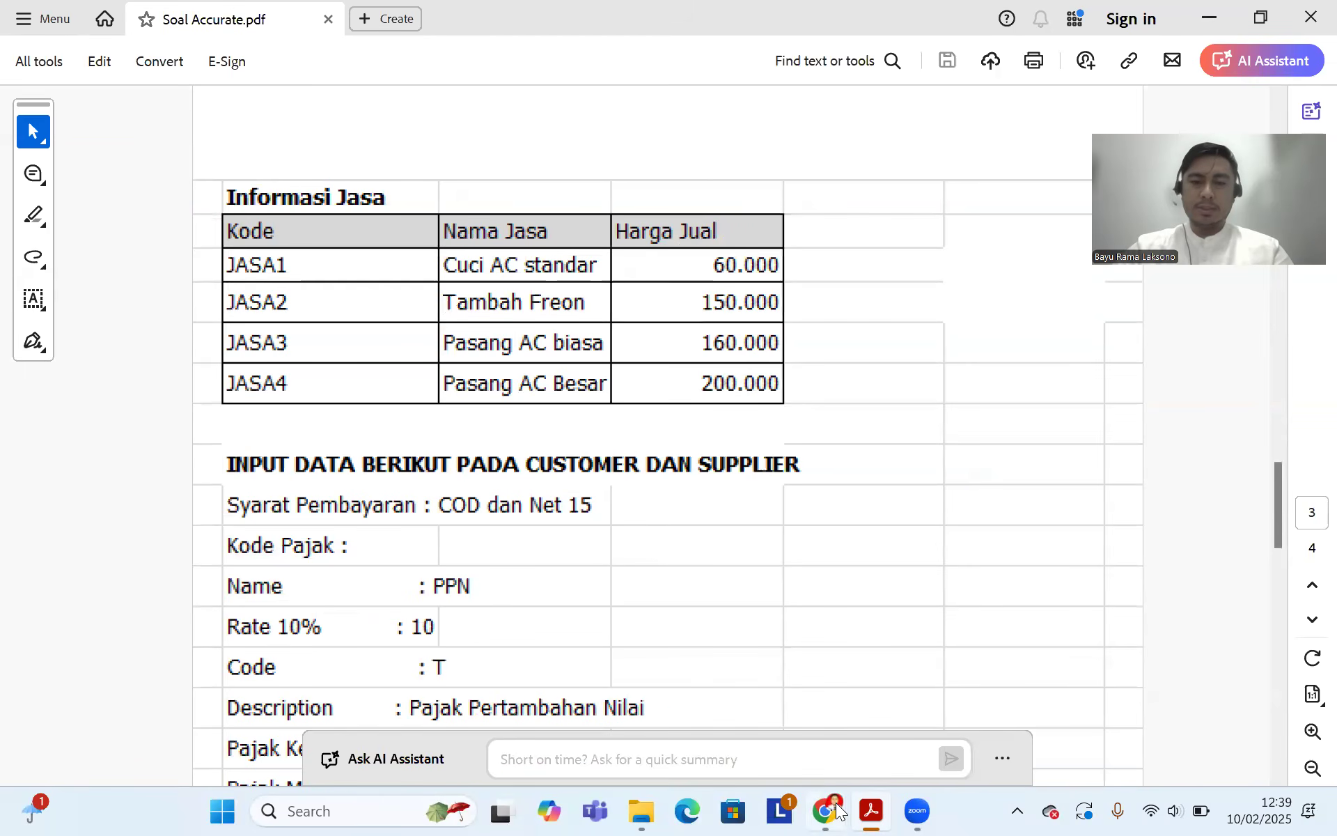
{"action": "key", "text": "alt+Tab"}
{"action": "left_click", "coordinate": [103, 326]}
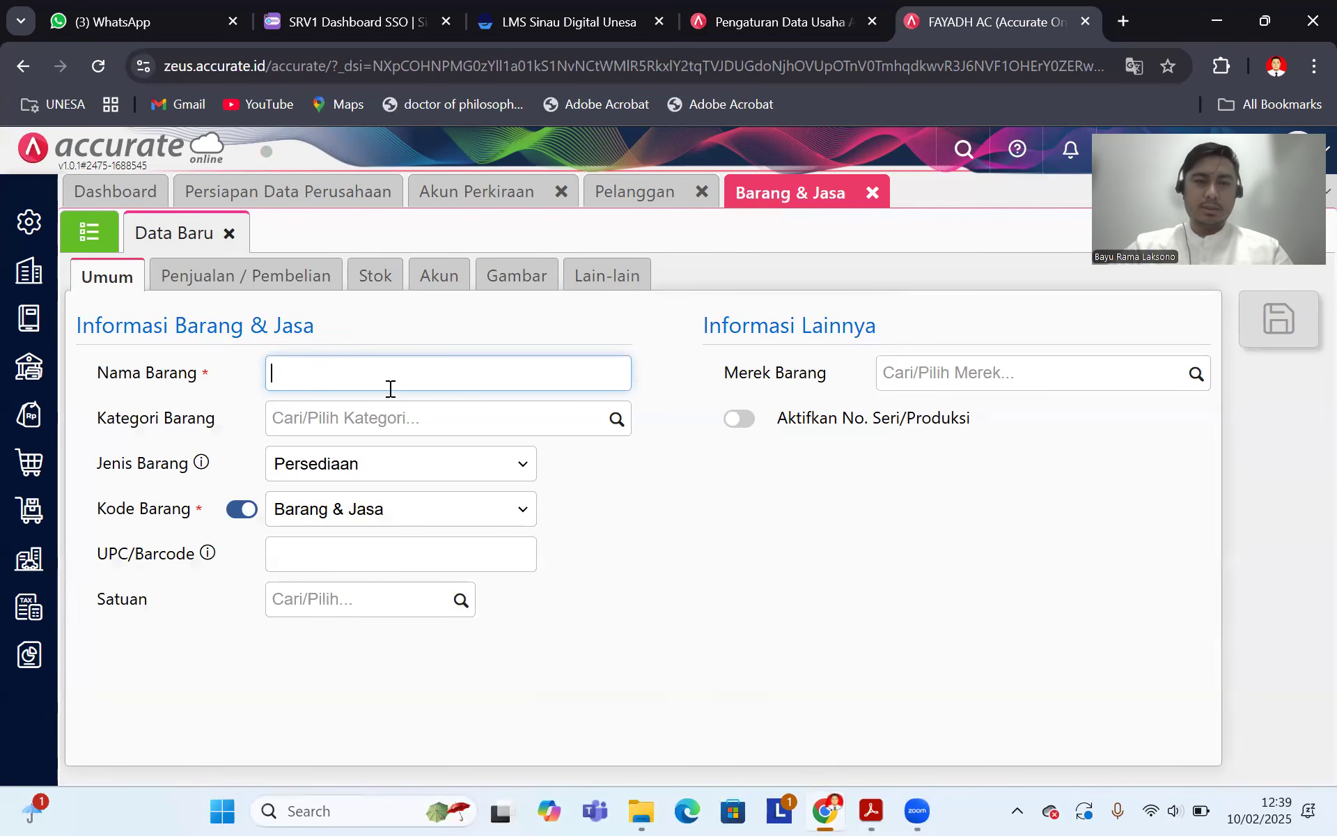
{"action": "left_click", "coordinate": [866, 809]}
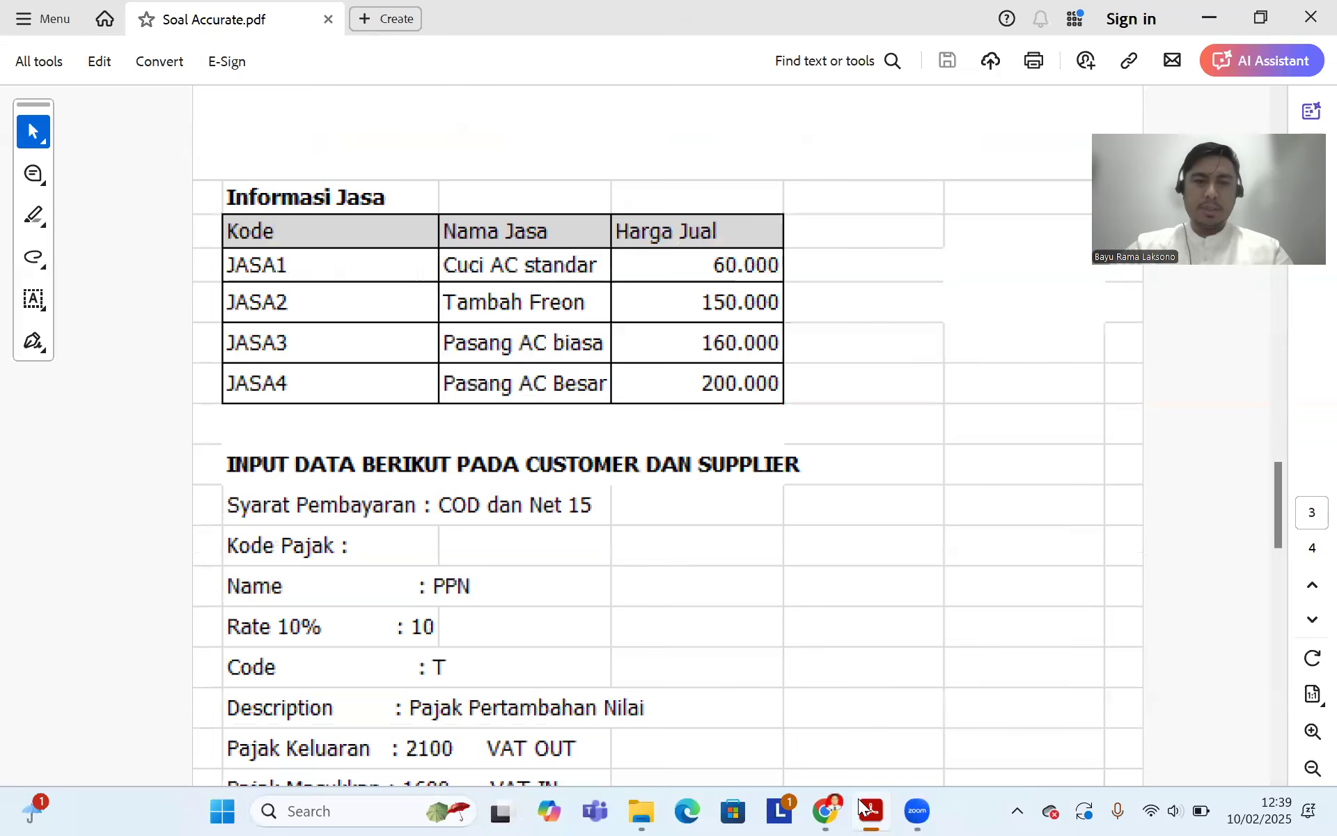
{"action": "left_click", "coordinate": [825, 810]}
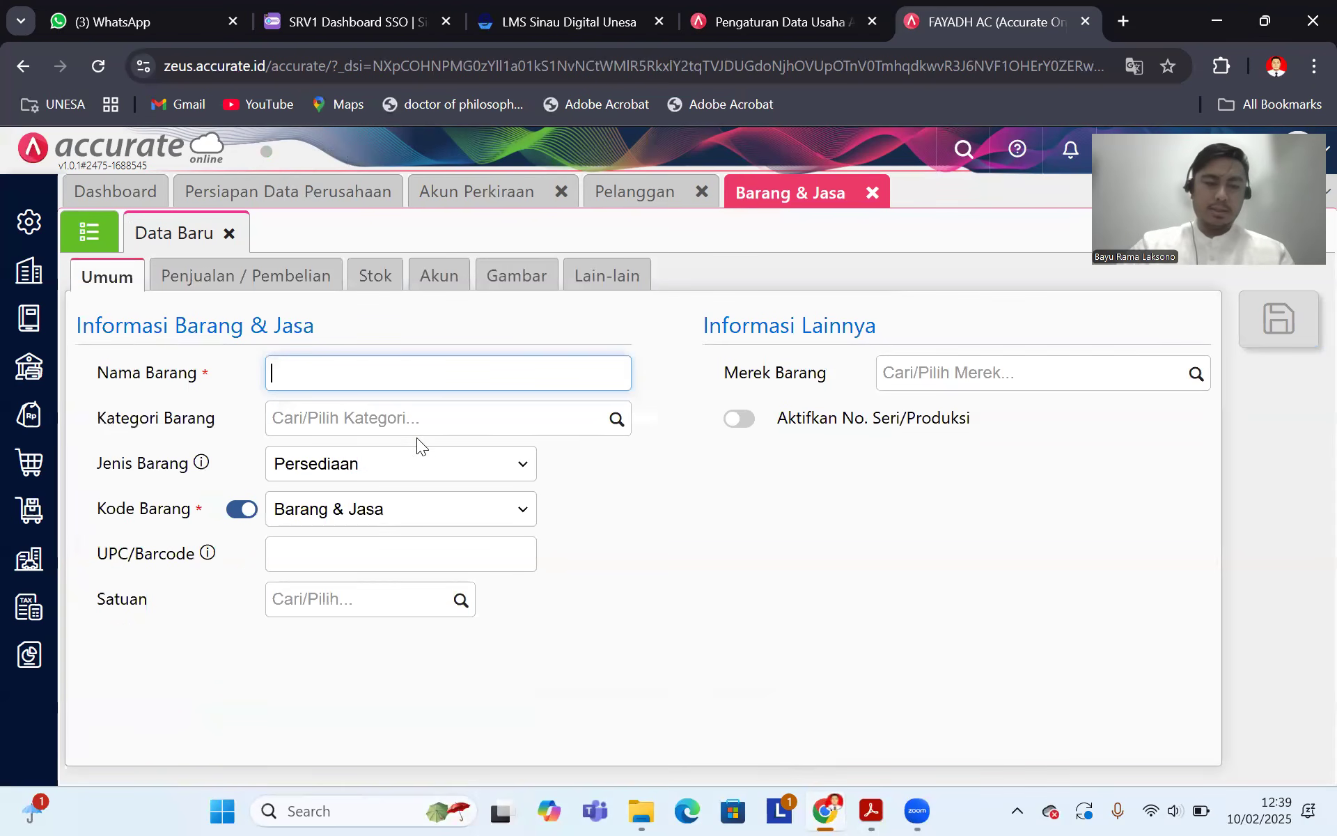
{"action": "type", "text": "Cuci"}
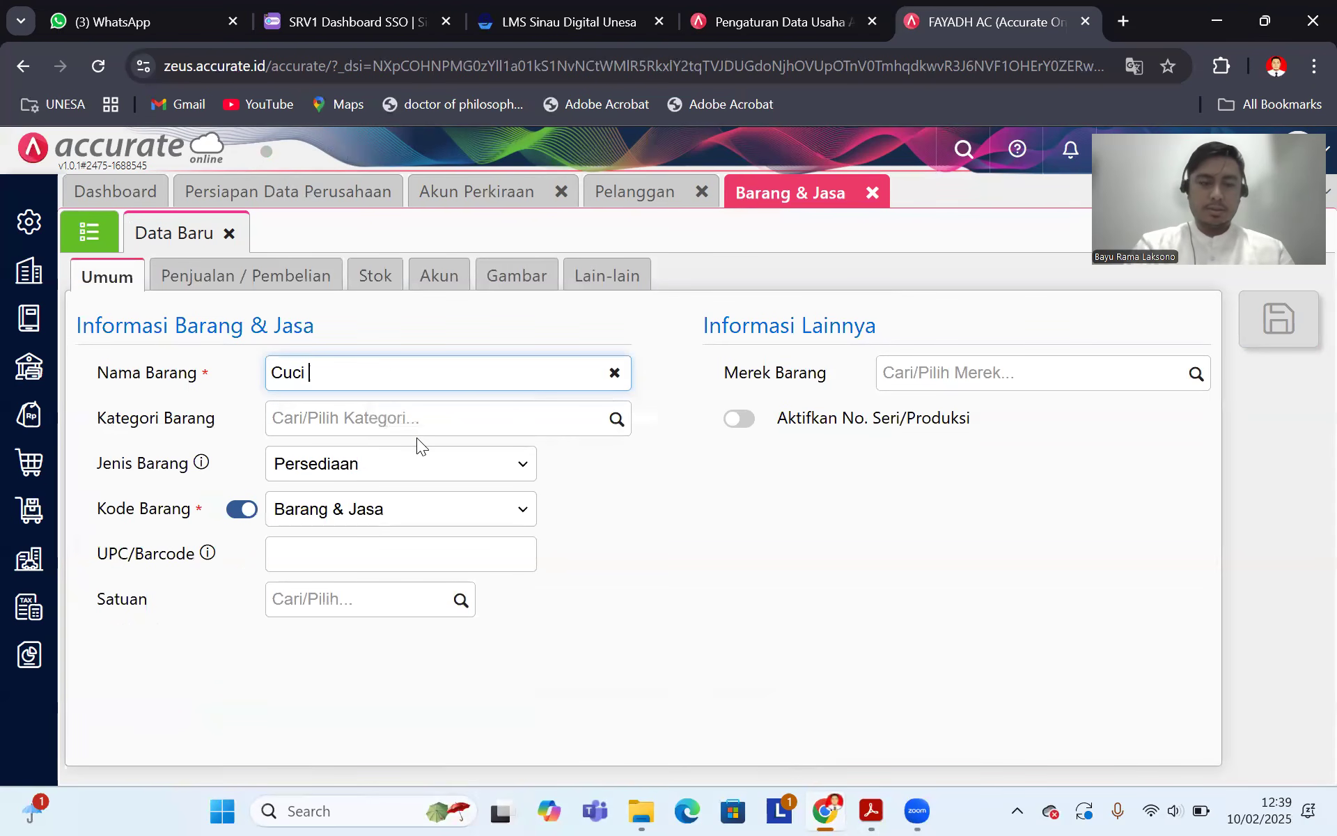
{"action": "type", "text": " AC S"}
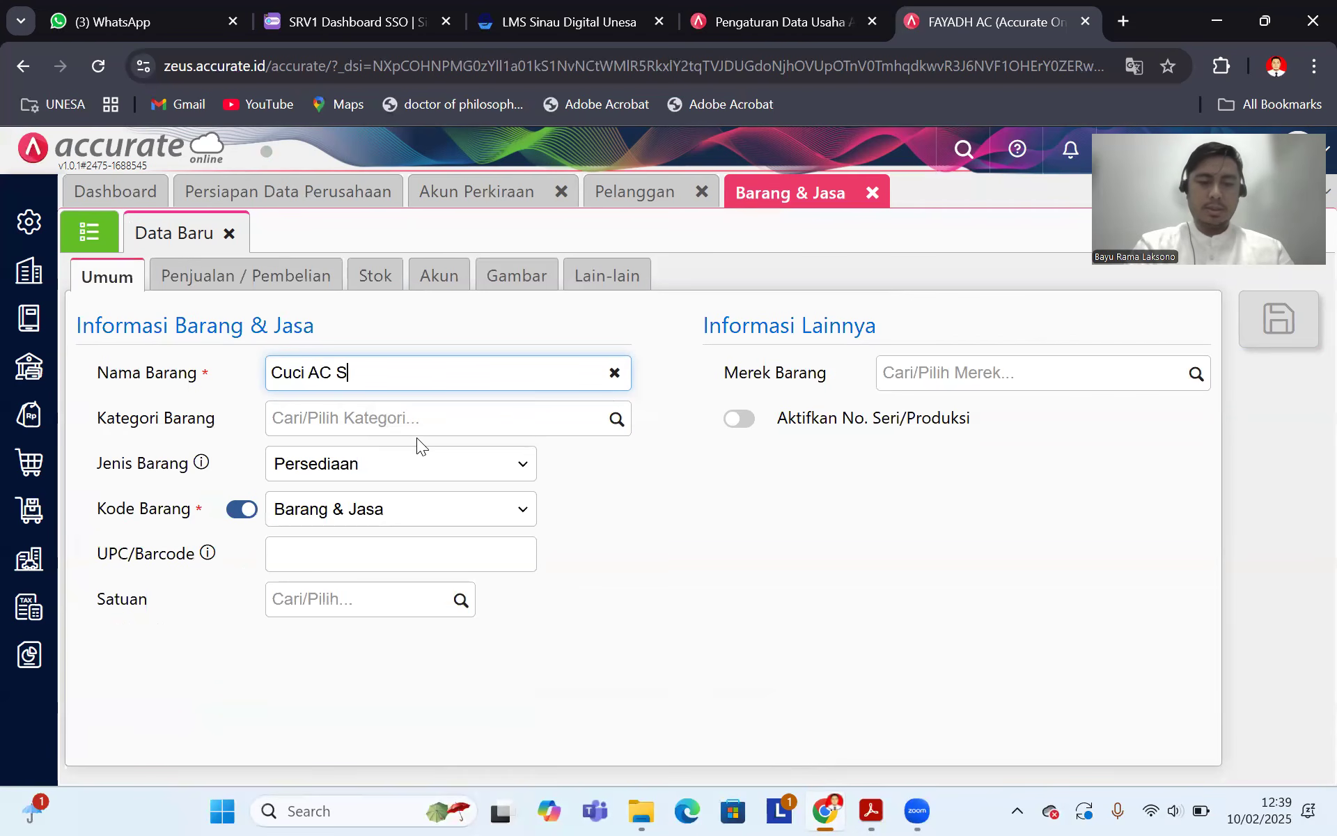
{"action": "type", "text": "tanda"}
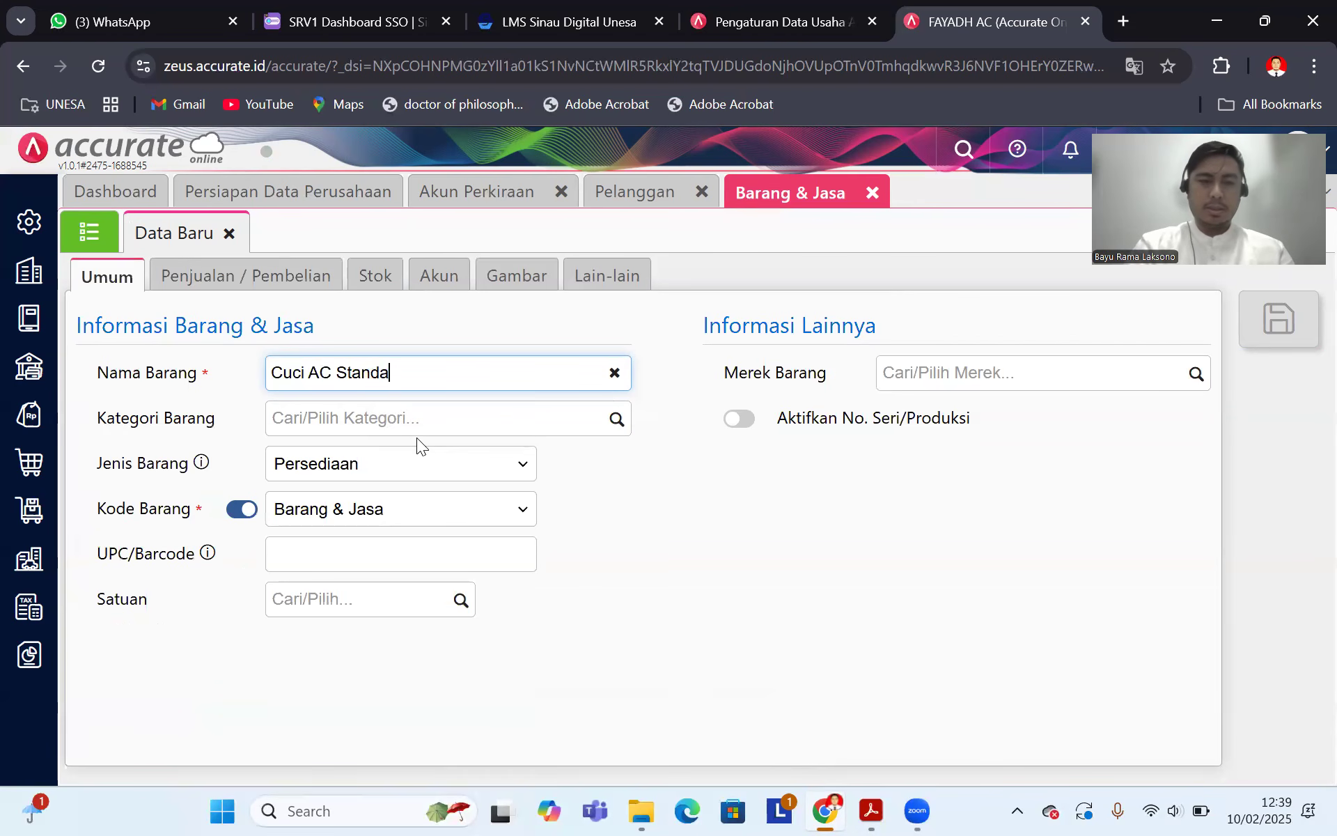
{"action": "type", "text": "rt"}
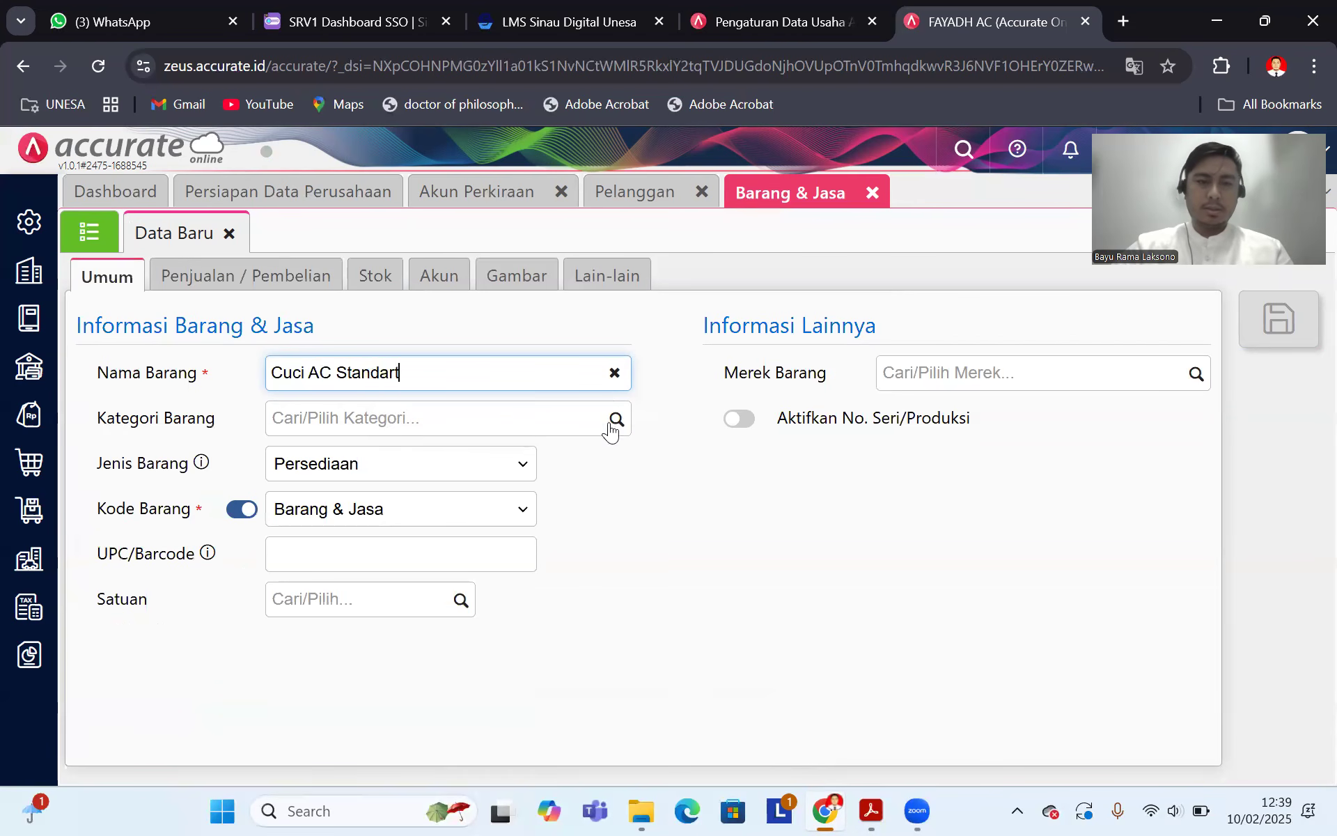
Step: Set category Umum, item type Jasa, and manual item code Jasa1
{"action": "left_click", "coordinate": [545, 433]}
{"action": "left_click", "coordinate": [400, 467]}
{"action": "left_click", "coordinate": [482, 474]}
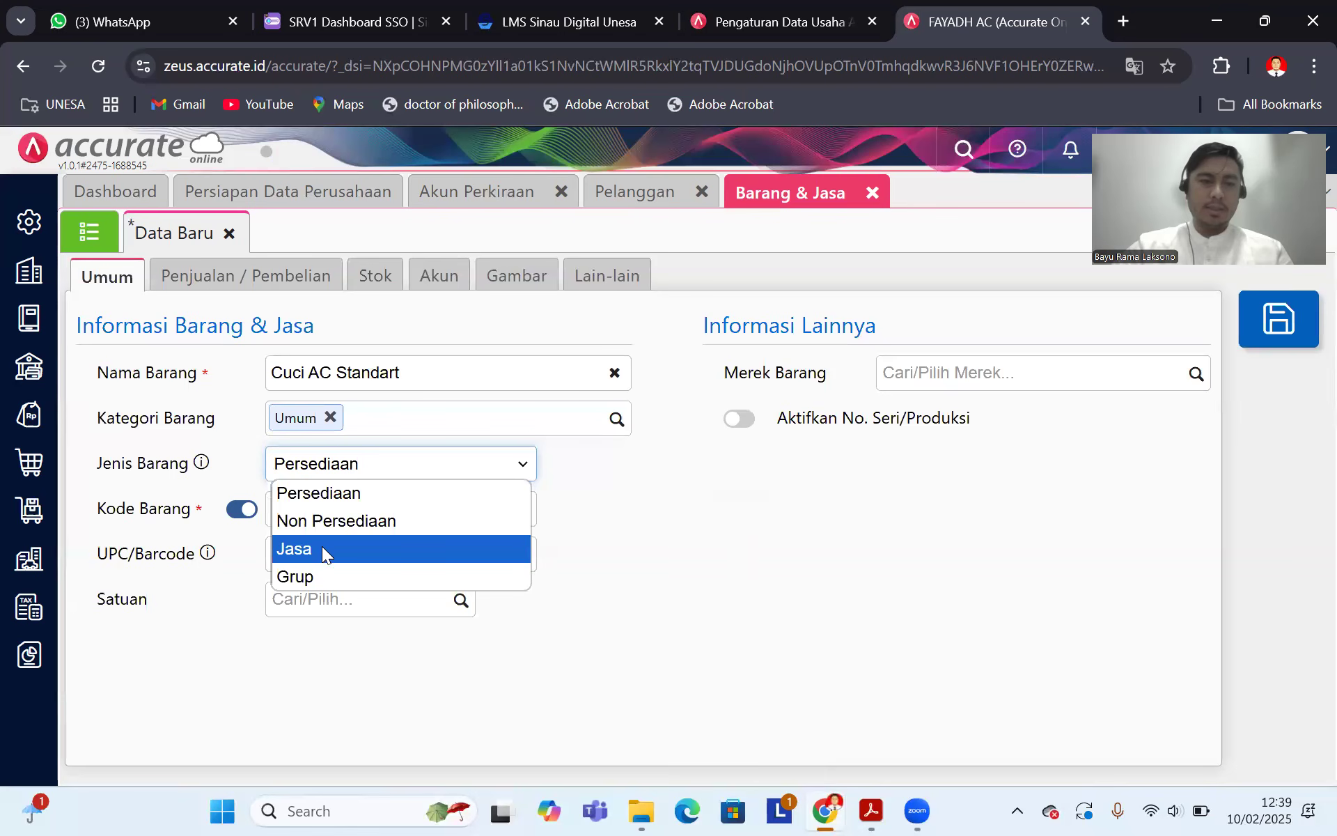
{"action": "left_click", "coordinate": [321, 549]}
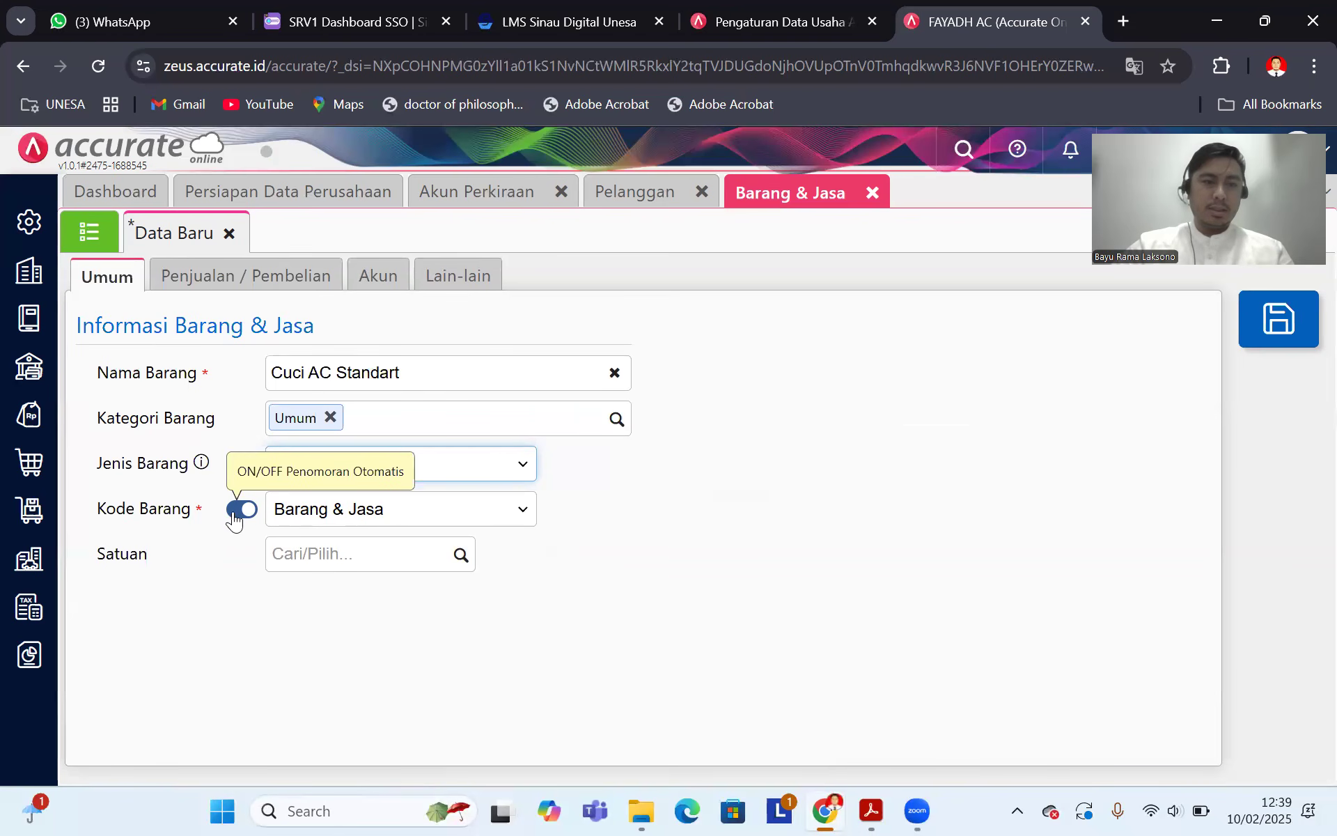
{"action": "left_click", "coordinate": [237, 512]}
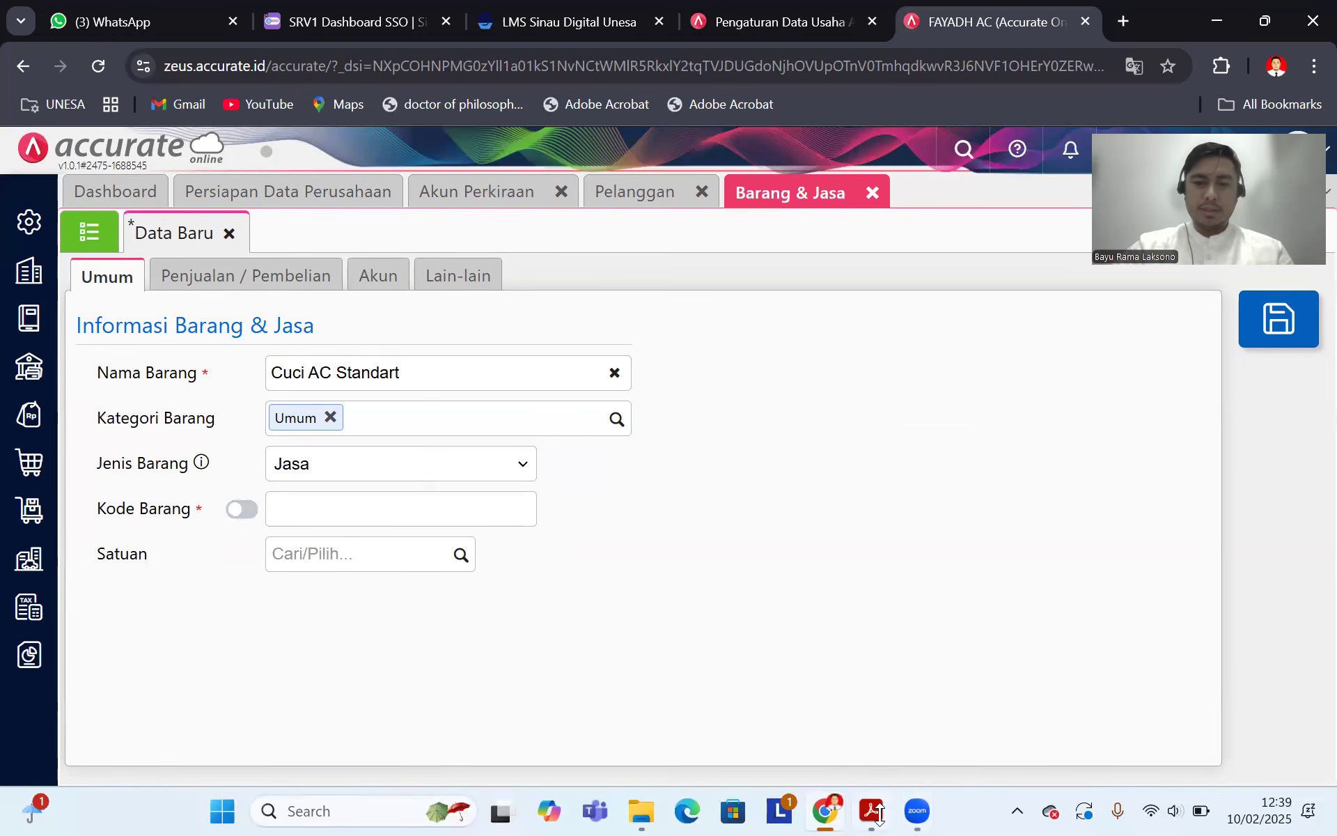
{"action": "left_click", "coordinate": [879, 812]}
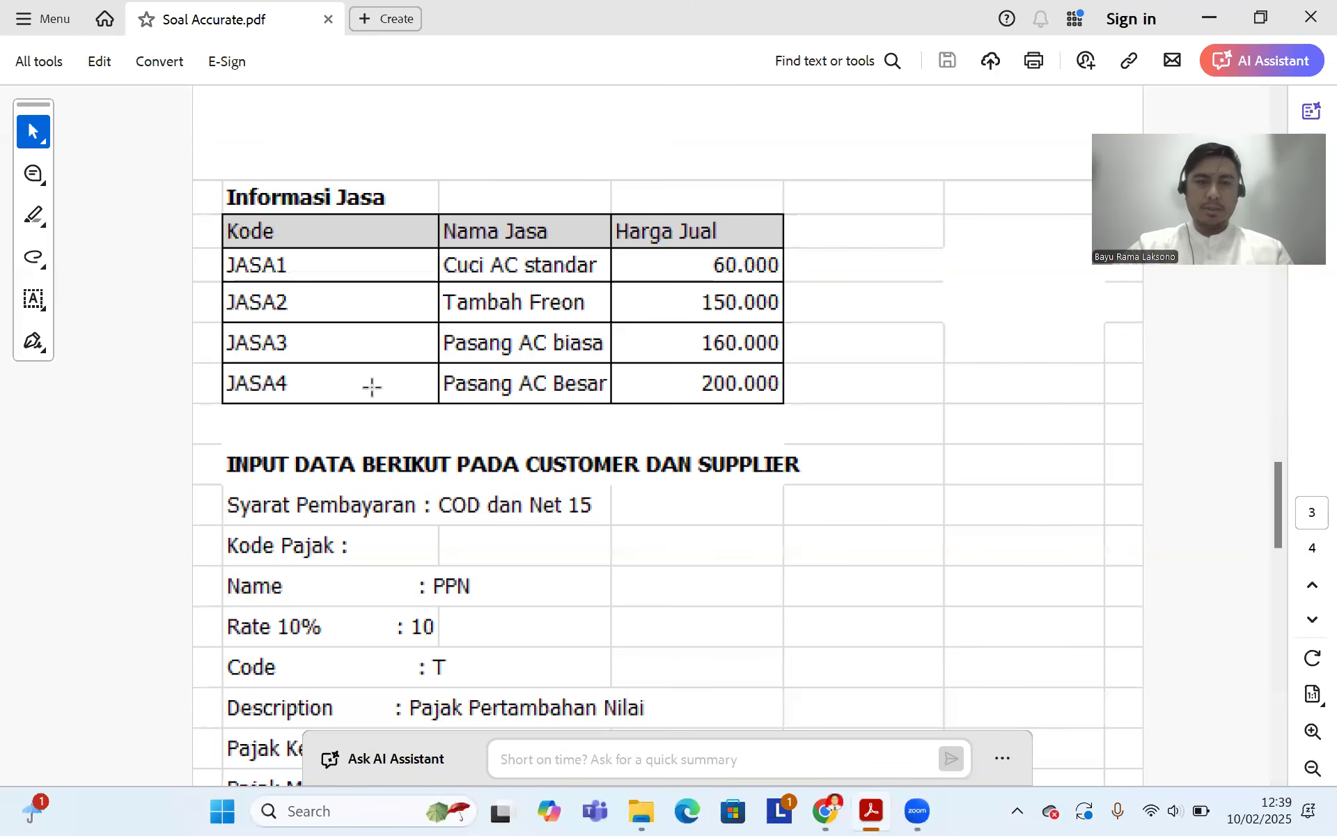
{"action": "left_click", "coordinate": [826, 812]}
{"action": "left_click", "coordinate": [286, 501]}
{"action": "type", "text": "Jasa1"}
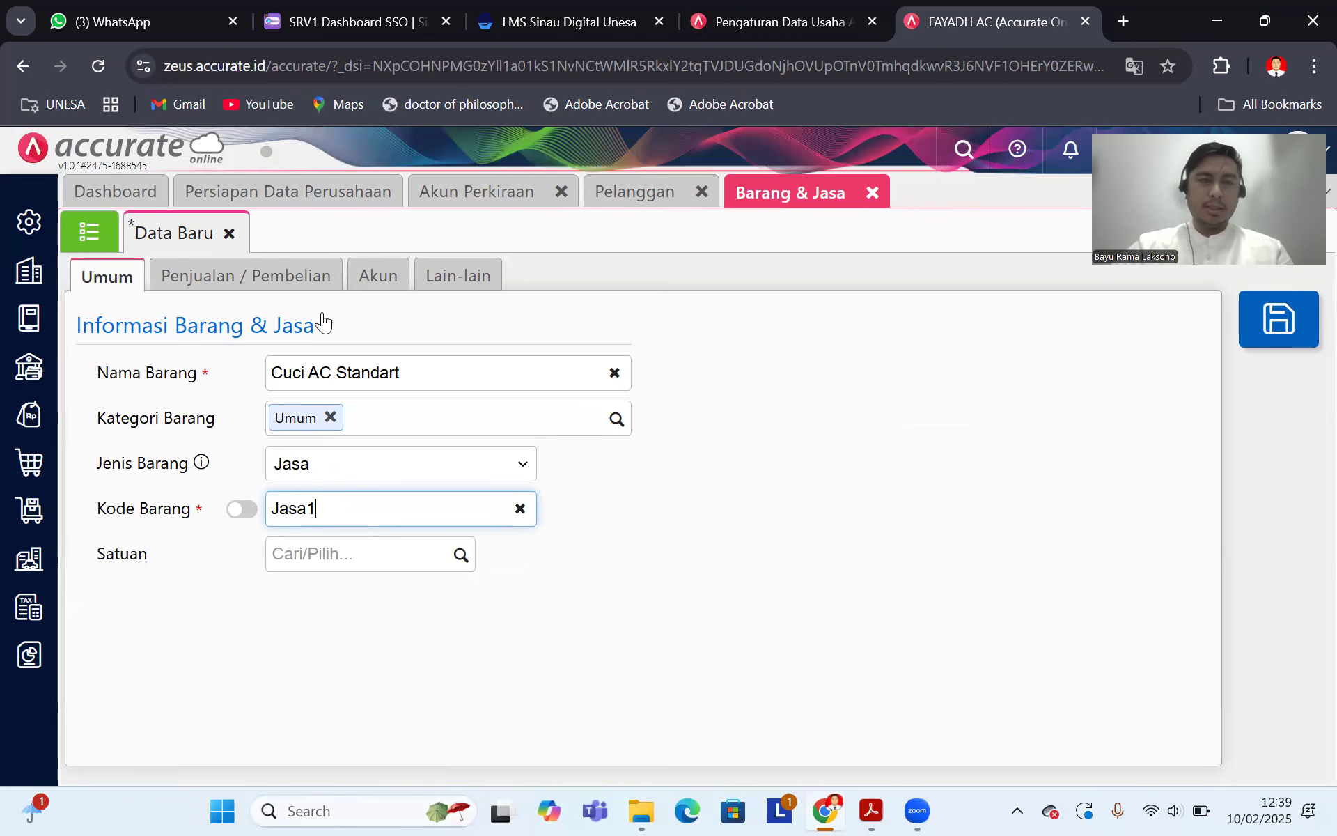
Step: Give Cuci AC Standart a 60.000 selling price with Pajak Pertambahan Nilai and save it
{"action": "left_click", "coordinate": [282, 281]}
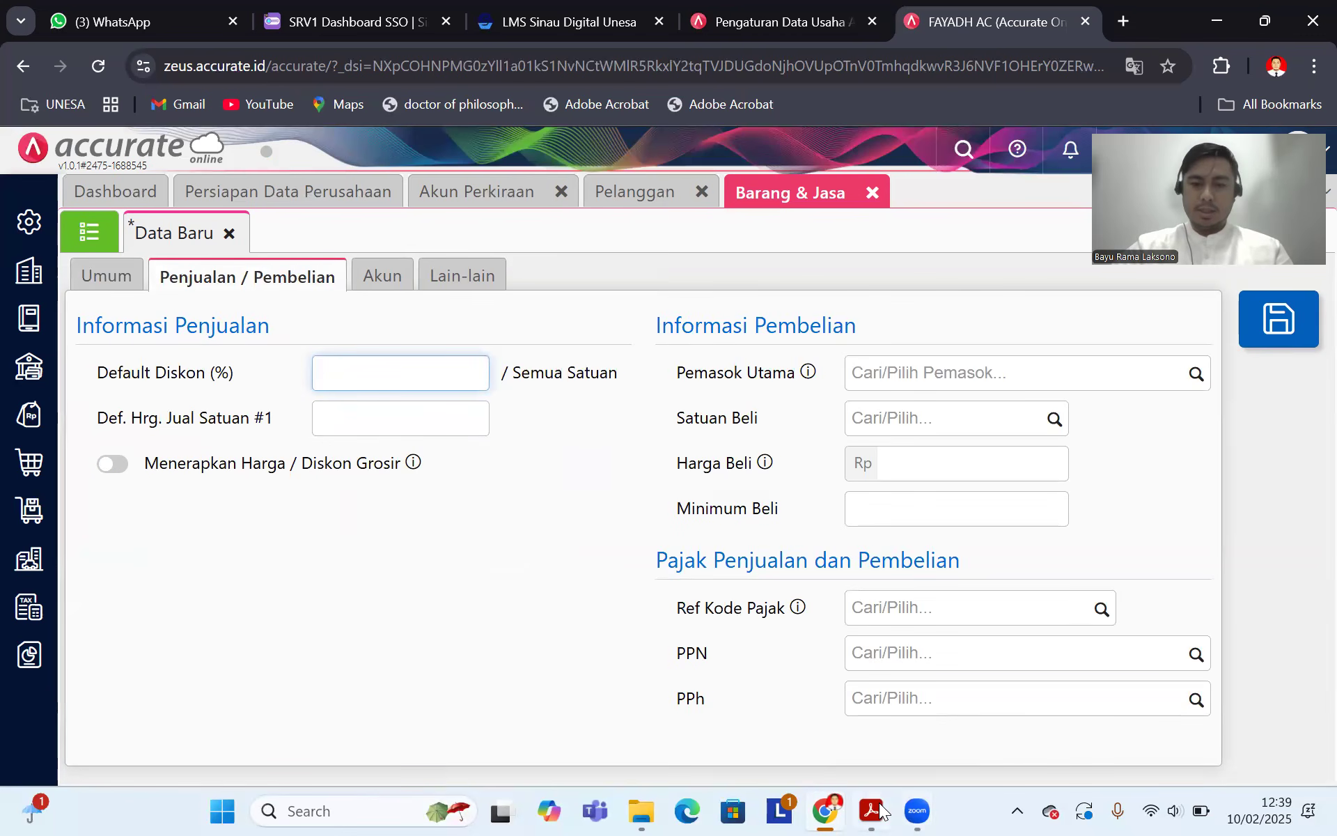
{"action": "left_click", "coordinate": [872, 810]}
{"action": "left_click", "coordinate": [825, 810]}
{"action": "left_click", "coordinate": [369, 417]}
{"action": "type", "text": "60.000"}
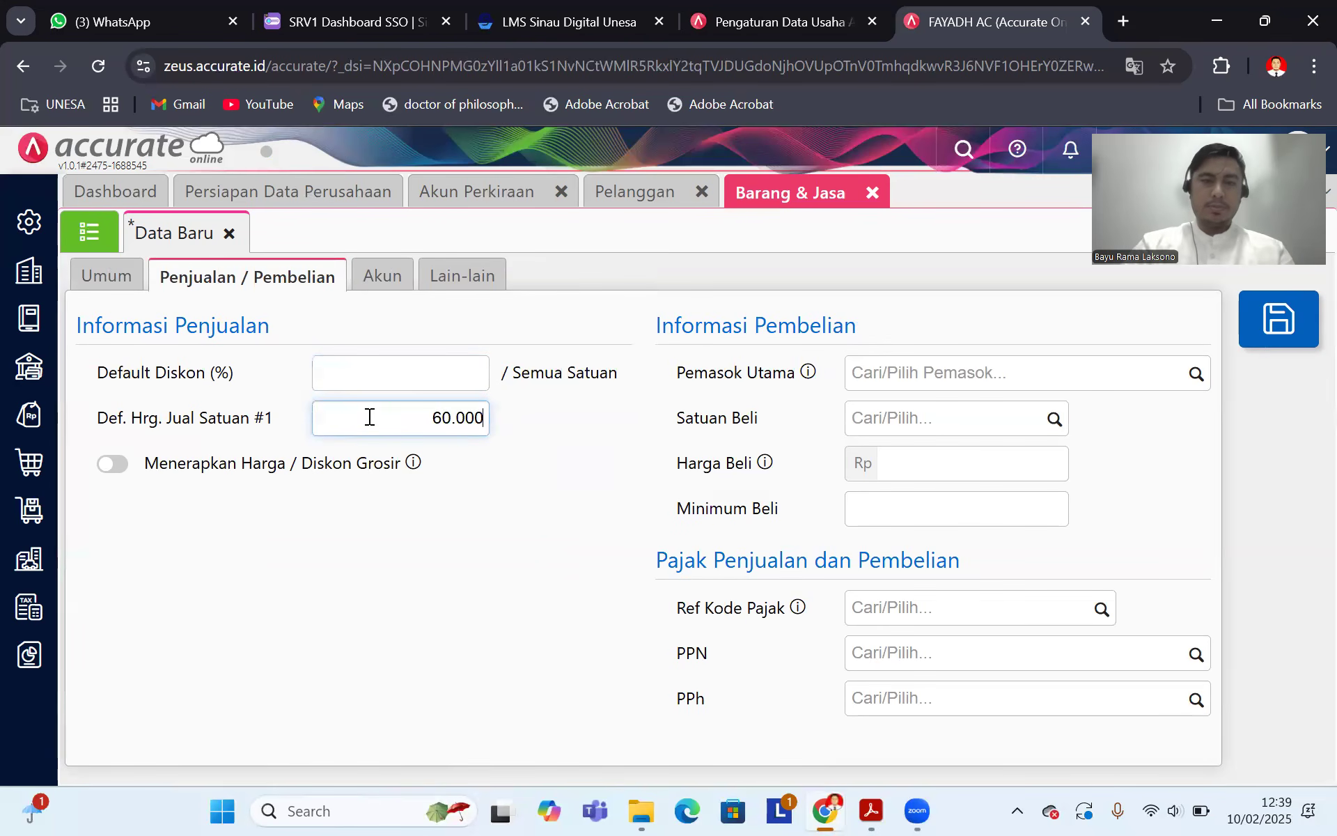
{"action": "left_click", "coordinate": [1195, 653]}
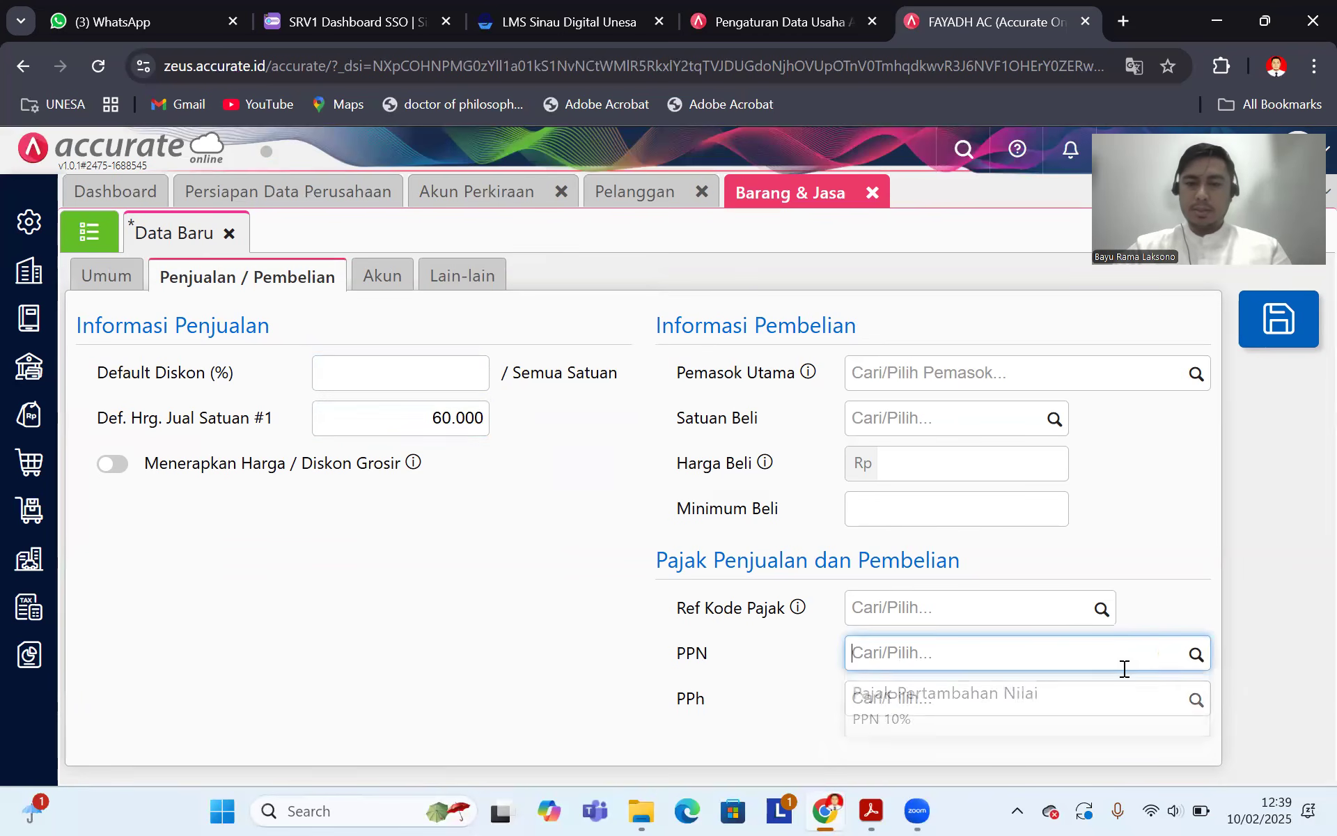
{"action": "left_click", "coordinate": [979, 705]}
{"action": "scroll", "coordinate": [576, 503], "scroll_direction": "down", "scroll_amount": 1}
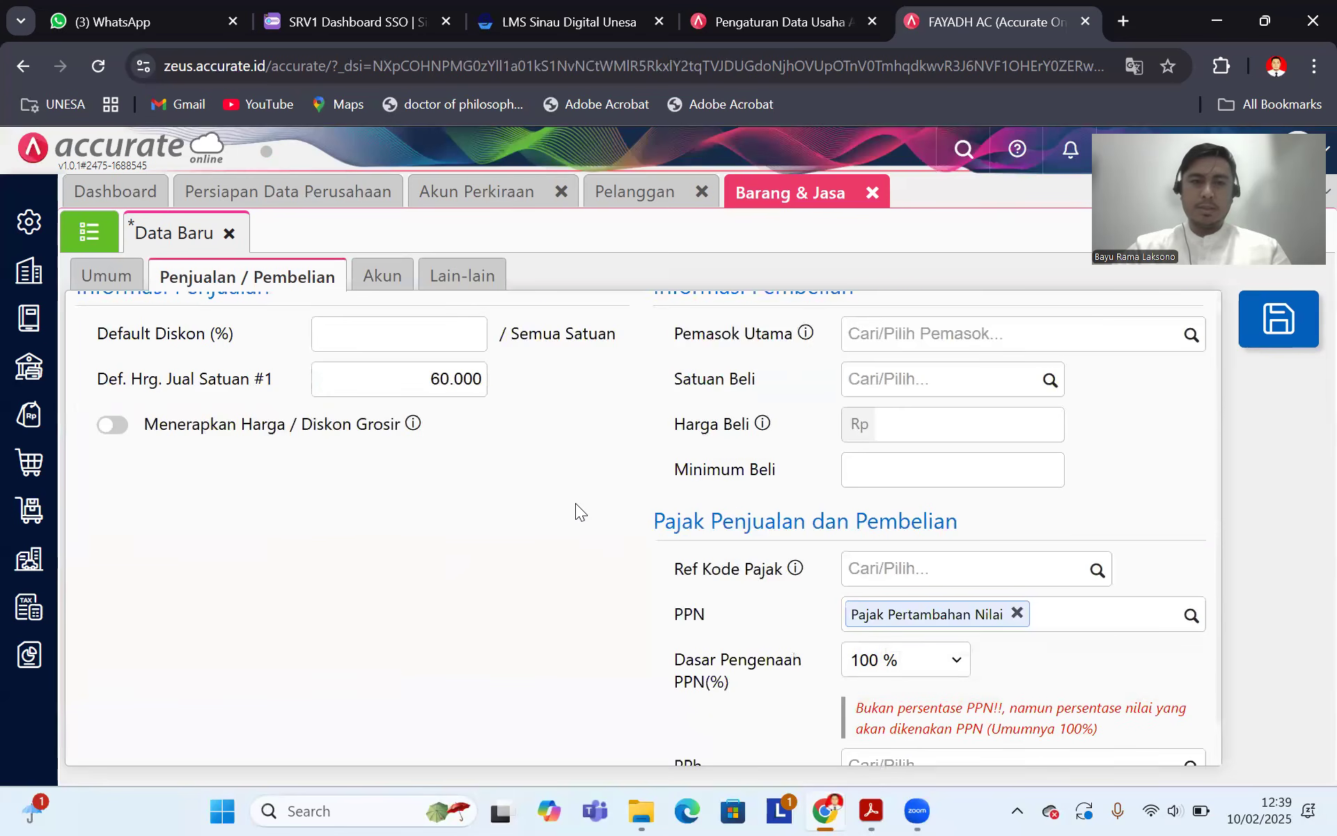
{"action": "left_click", "coordinate": [382, 276]}
{"action": "left_click", "coordinate": [470, 274]}
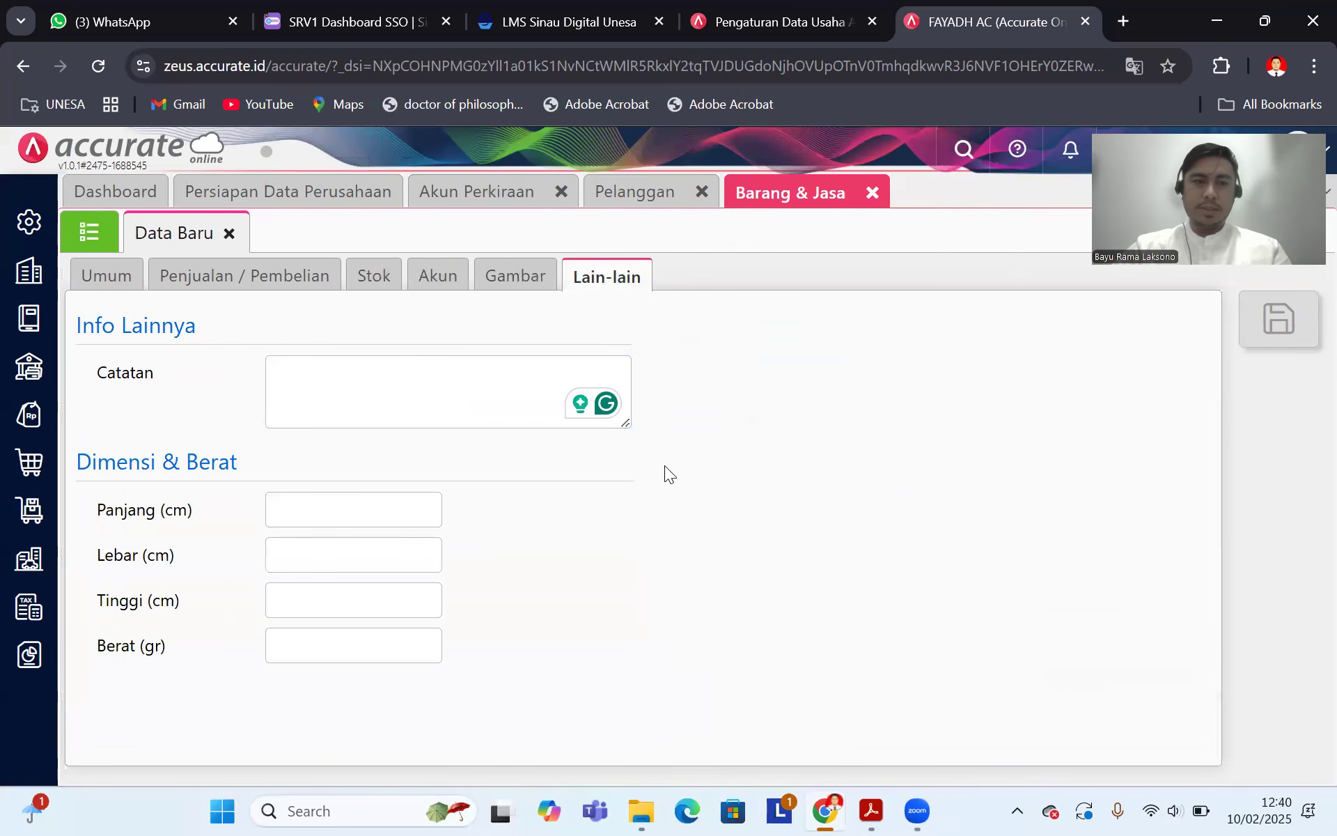
{"action": "left_click", "coordinate": [89, 231]}
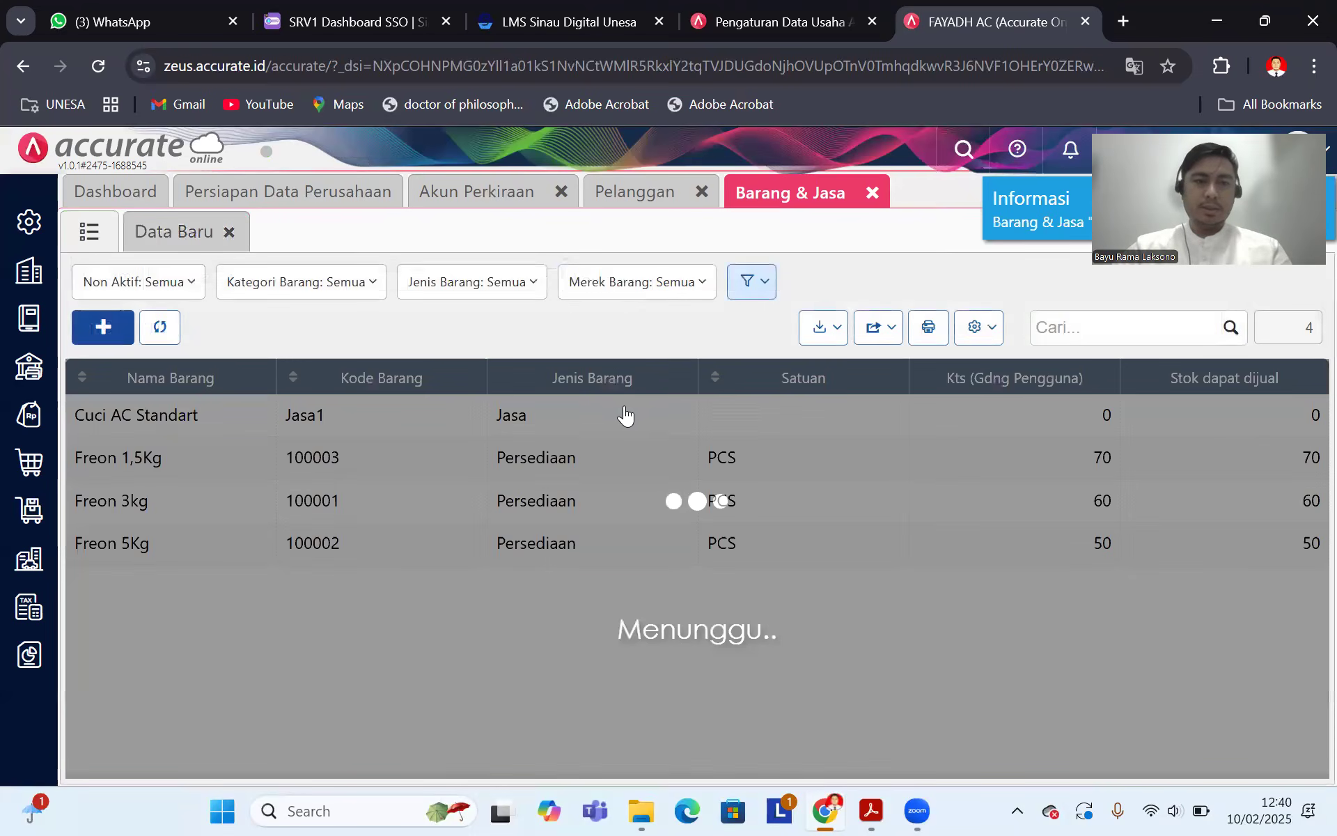
Step: Start a new item named Tambah Freon in category Umum
{"action": "left_click", "coordinate": [103, 327]}
{"action": "left_click", "coordinate": [870, 808]}
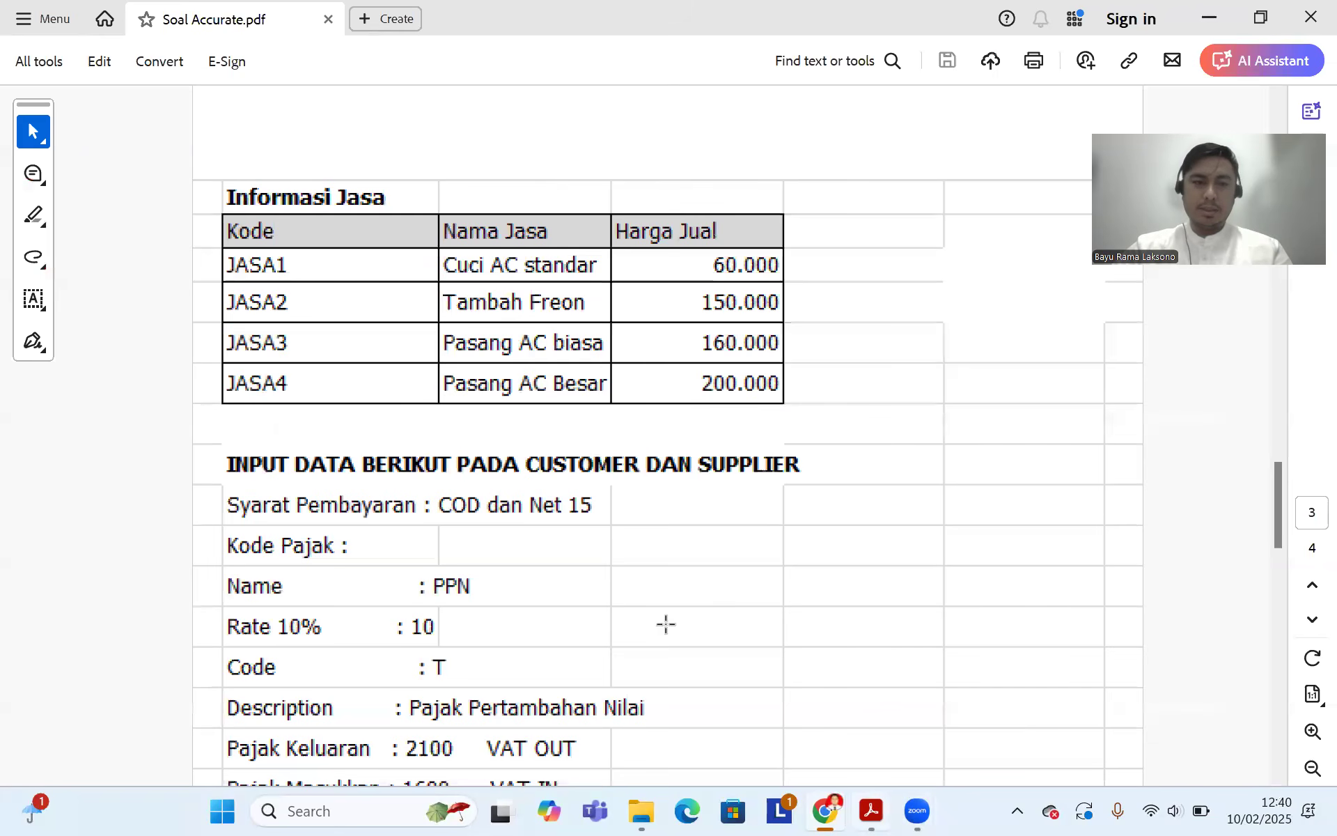
{"action": "left_click", "coordinate": [823, 810]}
{"action": "left_click", "coordinate": [299, 369]}
{"action": "type", "text": "Tambah Freon"}
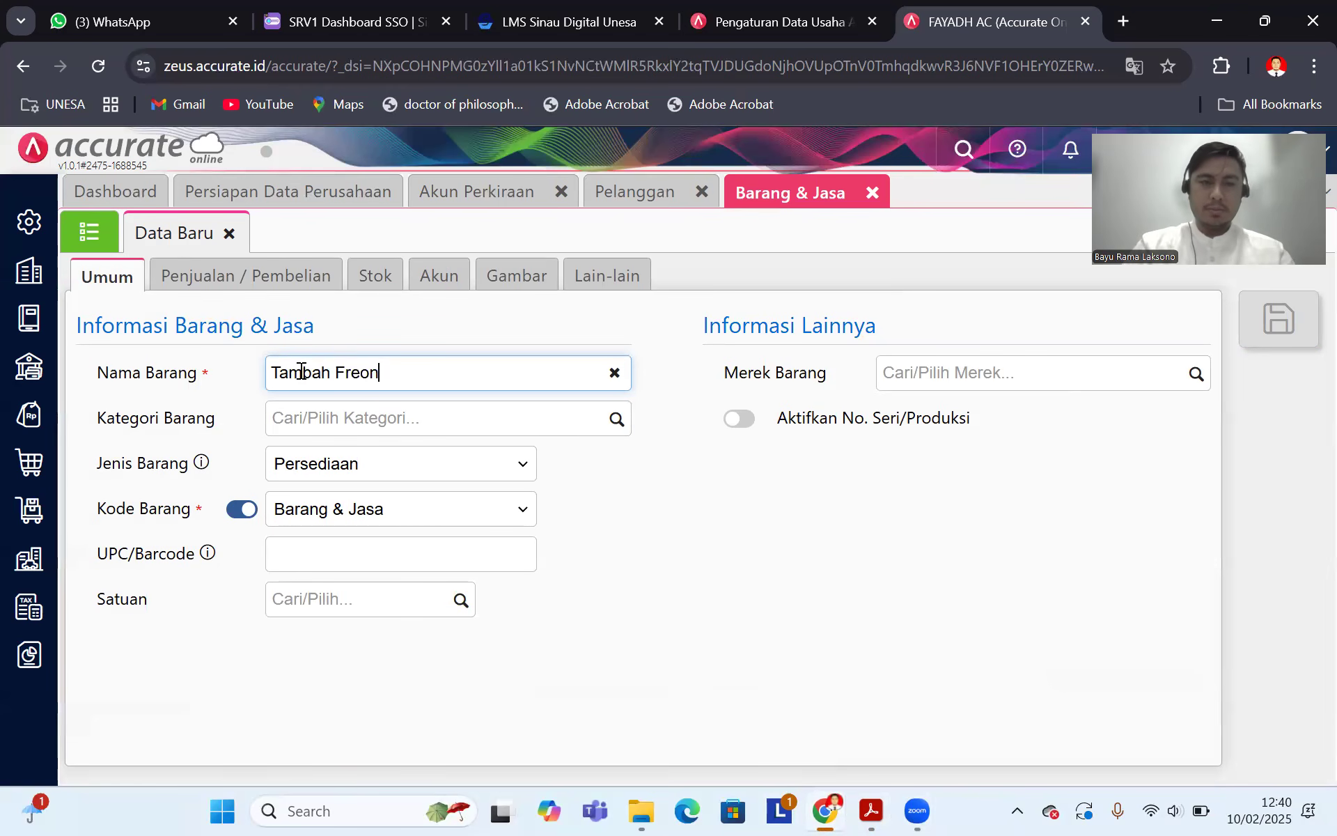
{"action": "left_click", "coordinate": [617, 420]}
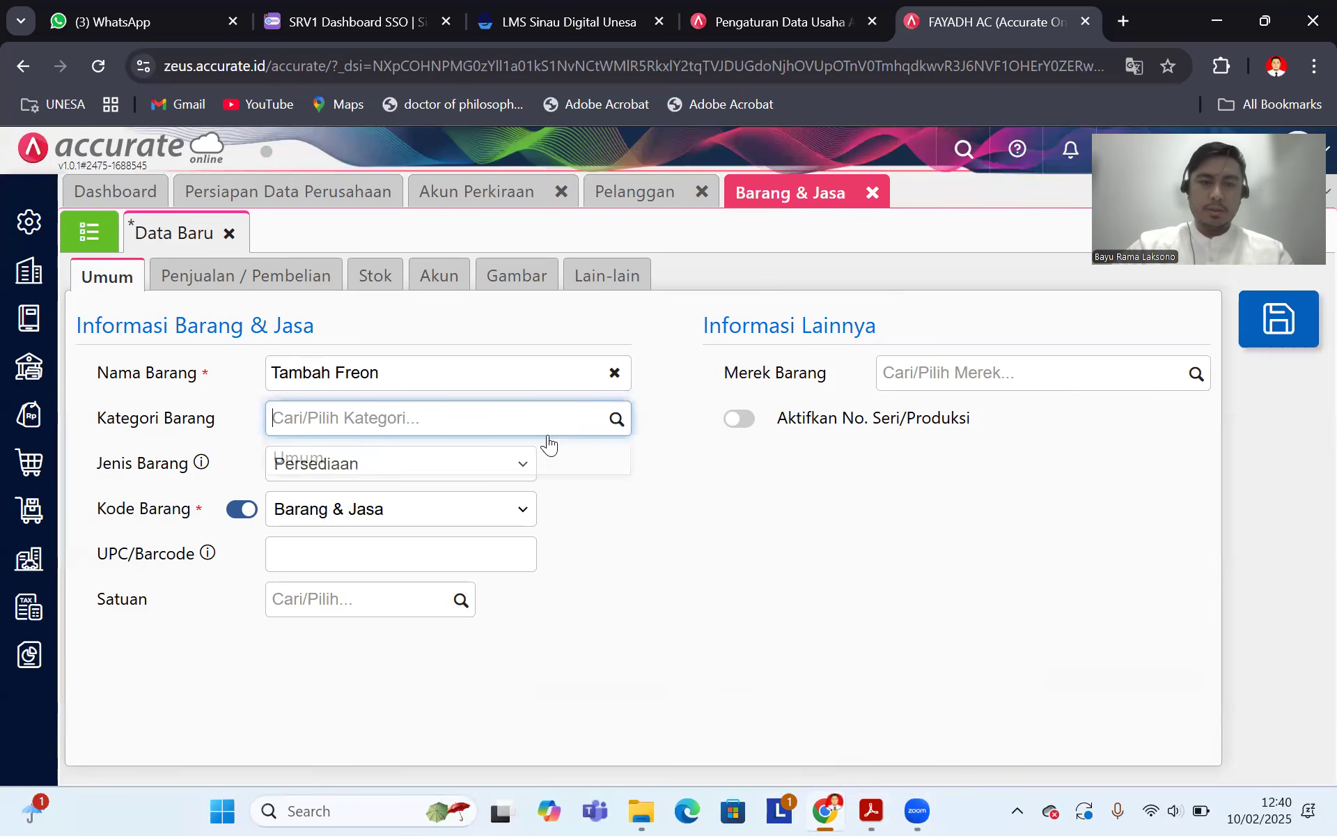
{"action": "left_click", "coordinate": [418, 457]}
Step: Make Tambah Freon a Jasa service with manual item code Jasa2
{"action": "left_click", "coordinate": [487, 484]}
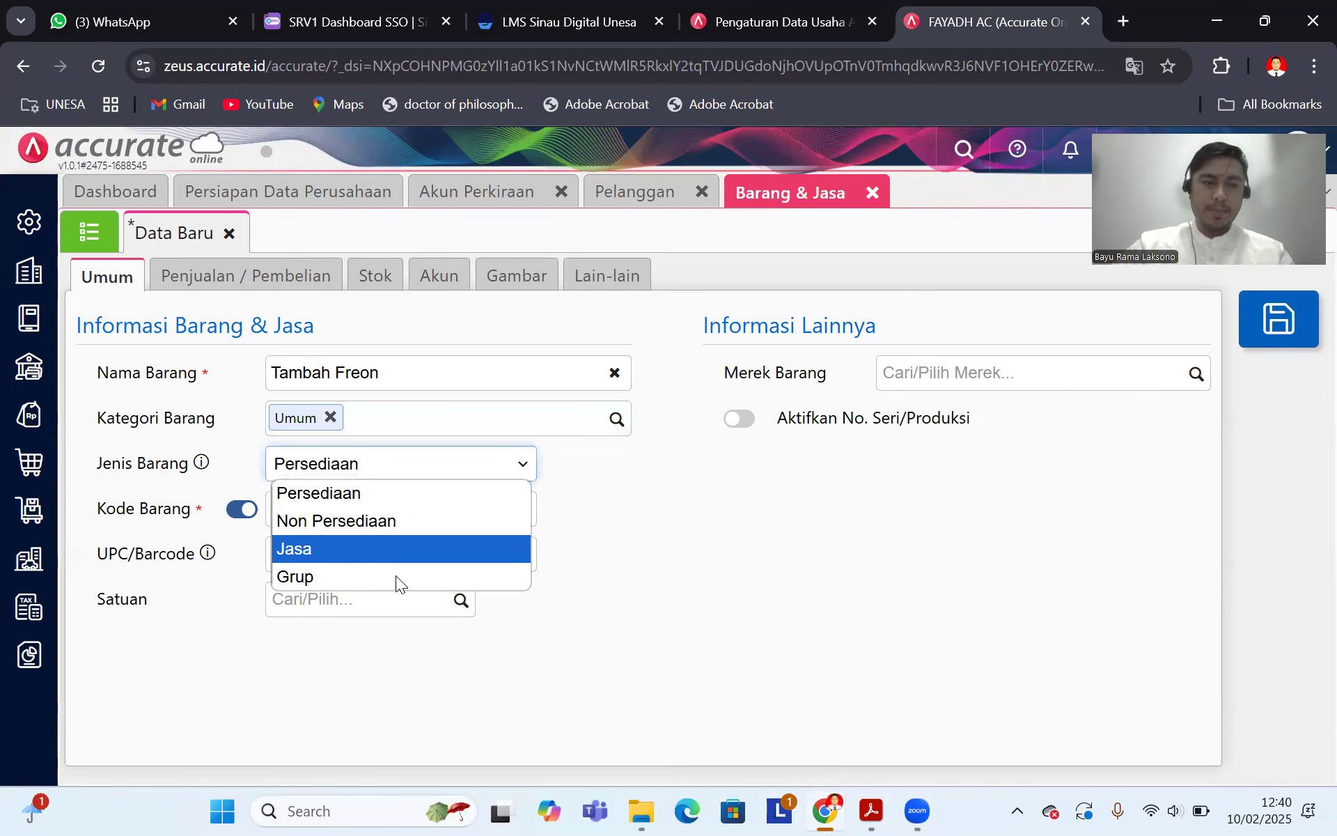
{"action": "left_click", "coordinate": [397, 571]}
{"action": "left_click", "coordinate": [499, 464]}
{"action": "left_click", "coordinate": [397, 546]}
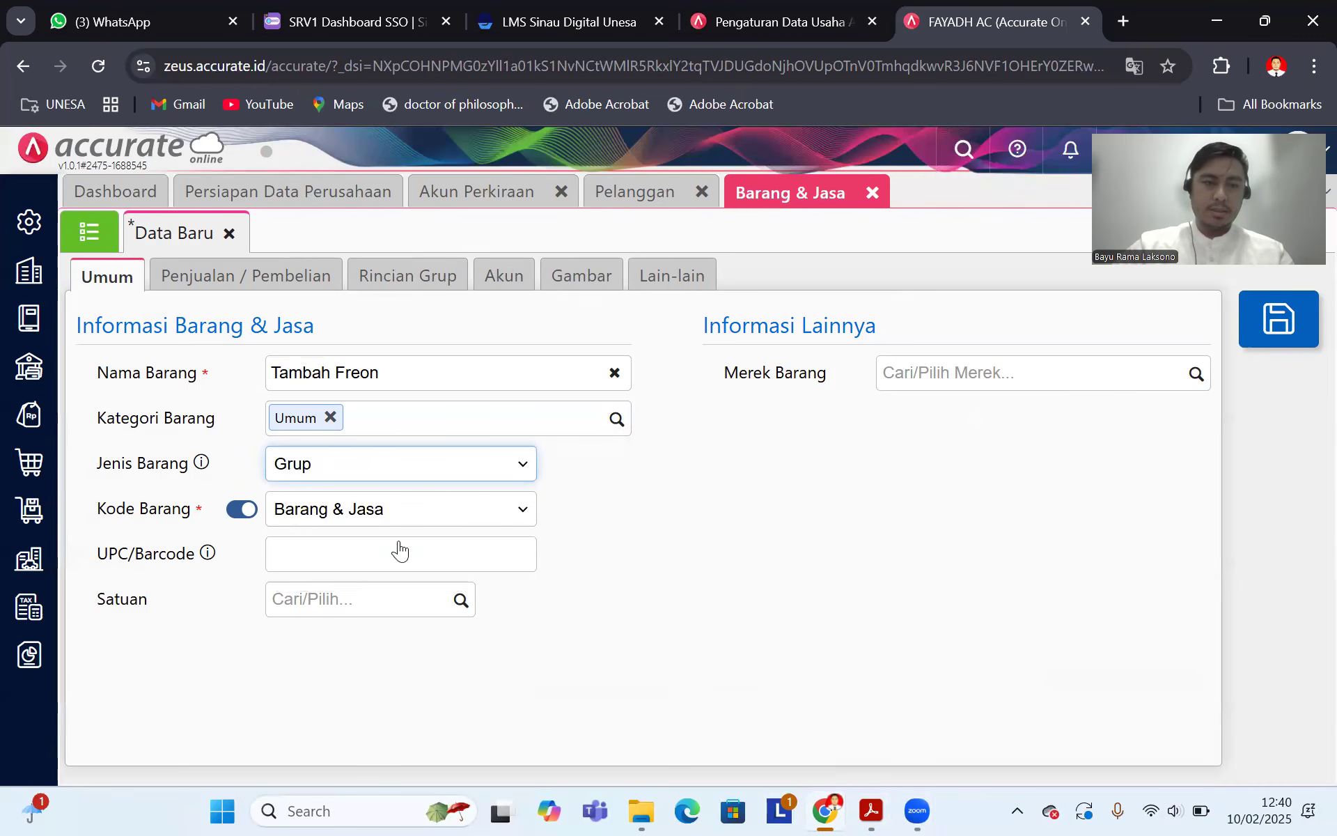
{"action": "left_click", "coordinate": [245, 512]}
{"action": "left_click", "coordinate": [337, 514]}
{"action": "type", "text": "Jasa"}
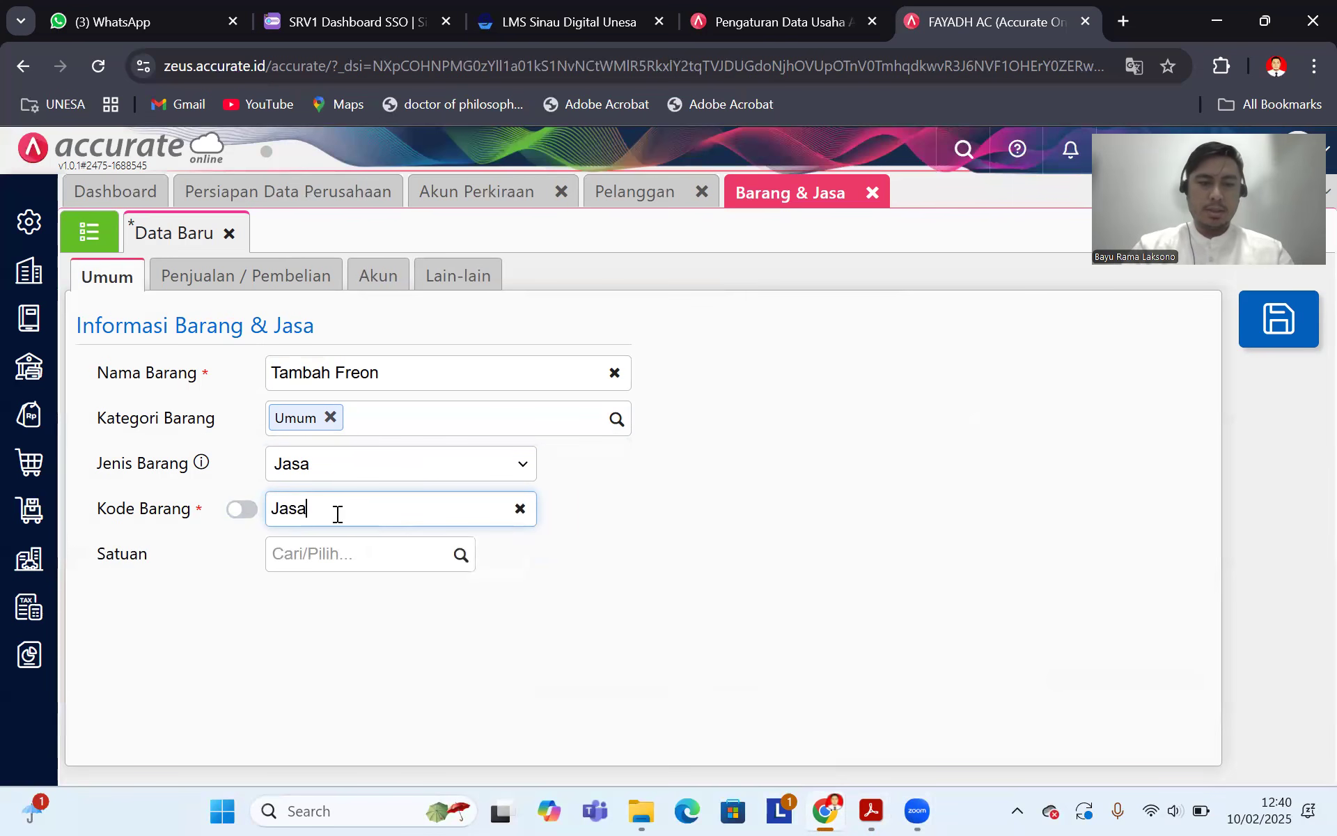
{"action": "type", "text": "2"}
Step: Set the selling price to 150.000 with Pajak Pertambahan Nilai, save, and view the item list
{"action": "left_click", "coordinate": [278, 276]}
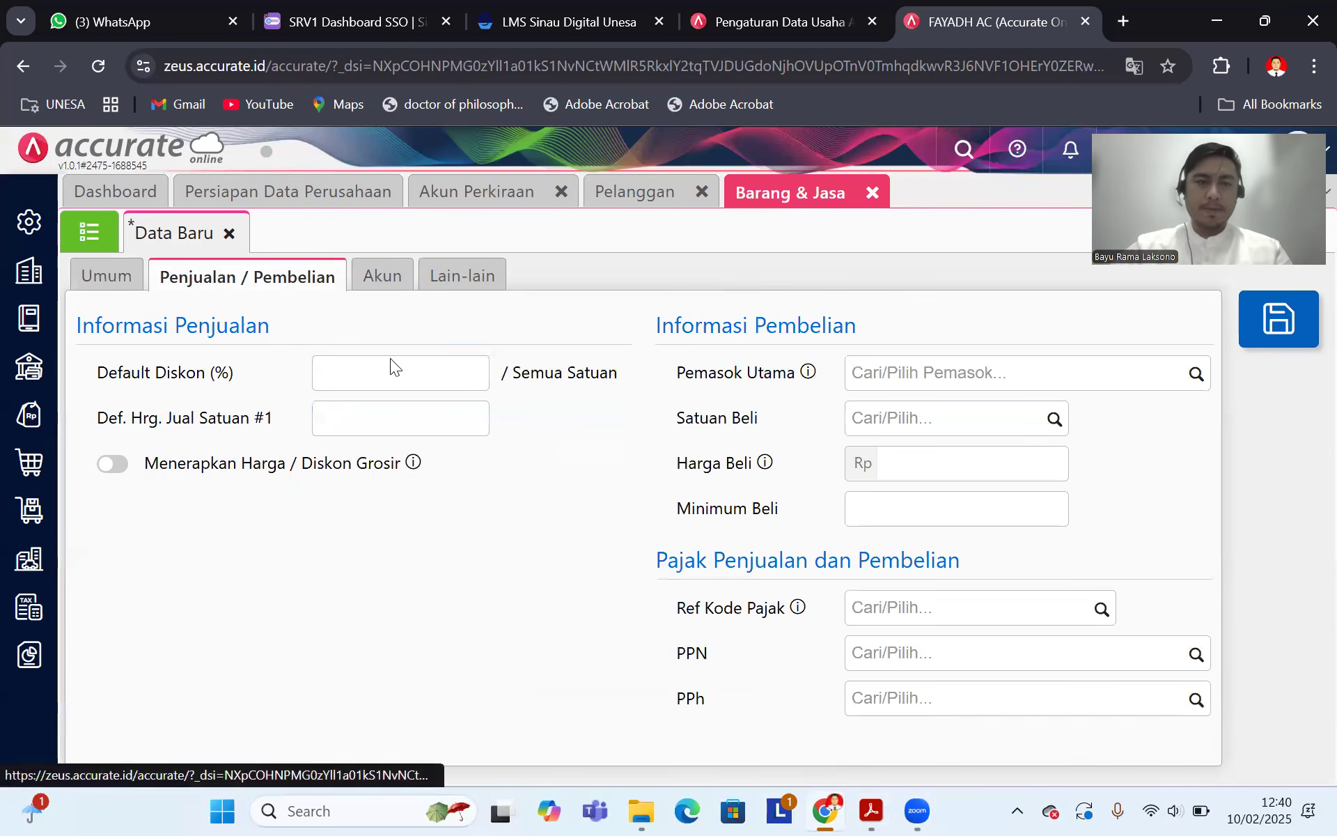
{"action": "left_click", "coordinate": [878, 812]}
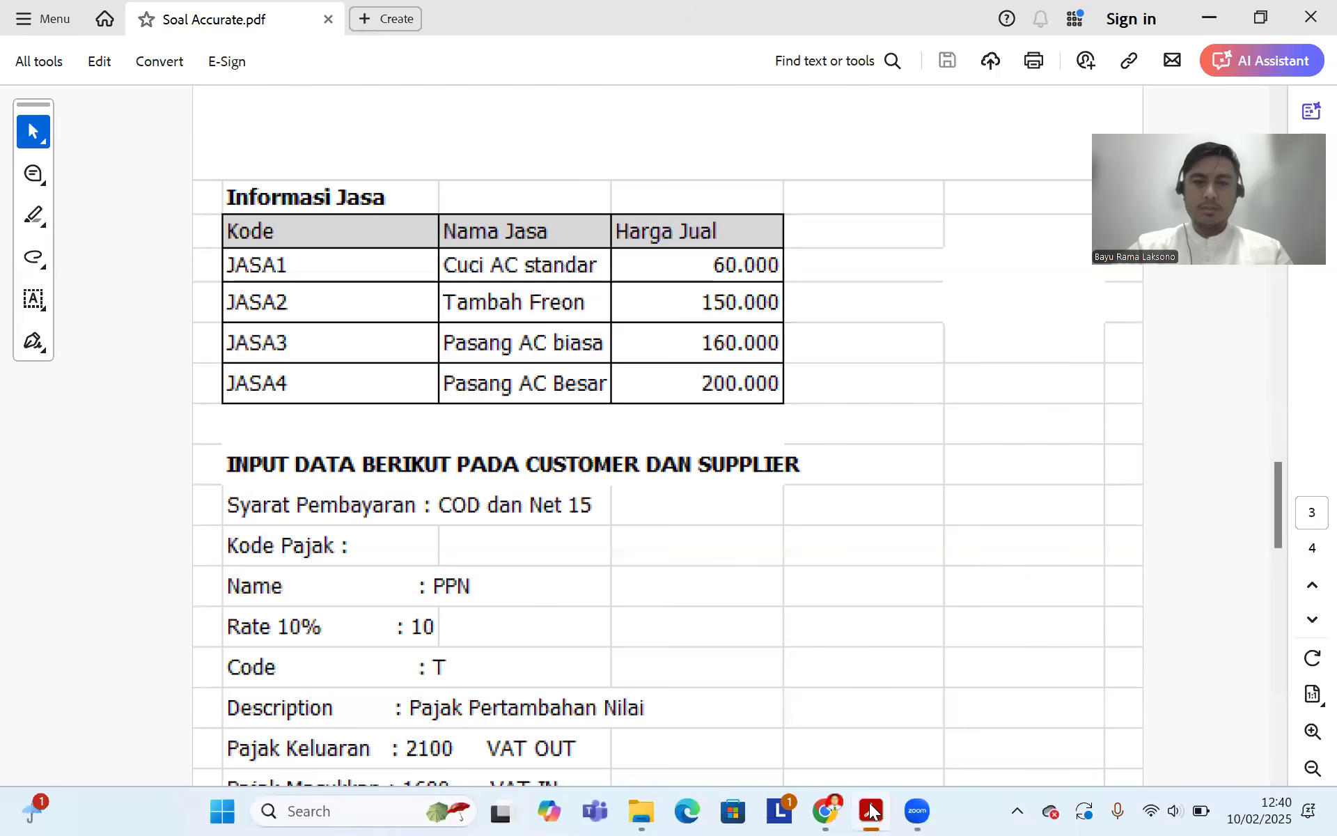
{"action": "left_click", "coordinate": [824, 810]}
{"action": "left_click", "coordinate": [369, 425]}
{"action": "type", "text": "150.00"}
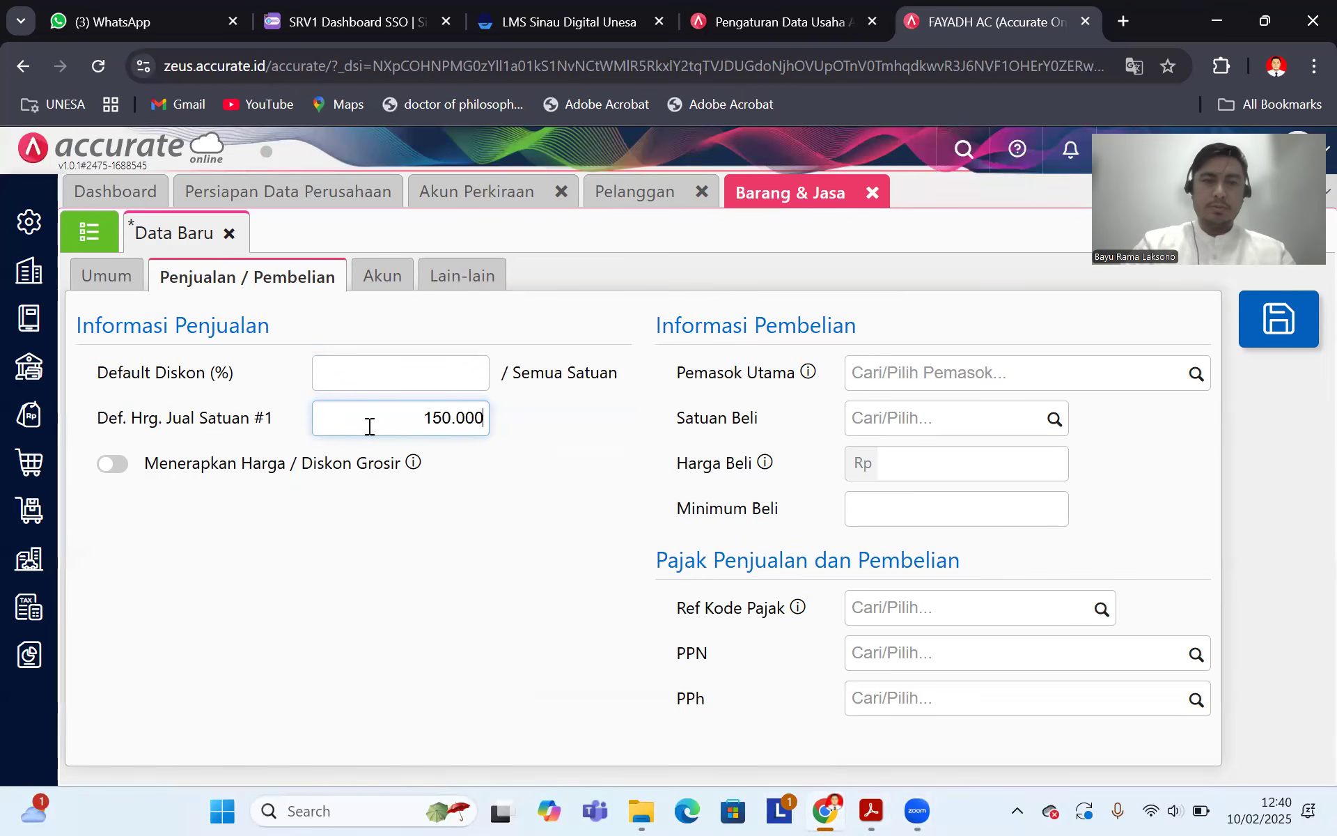
{"action": "type", "text": "0"}
{"action": "left_click", "coordinate": [1194, 652]}
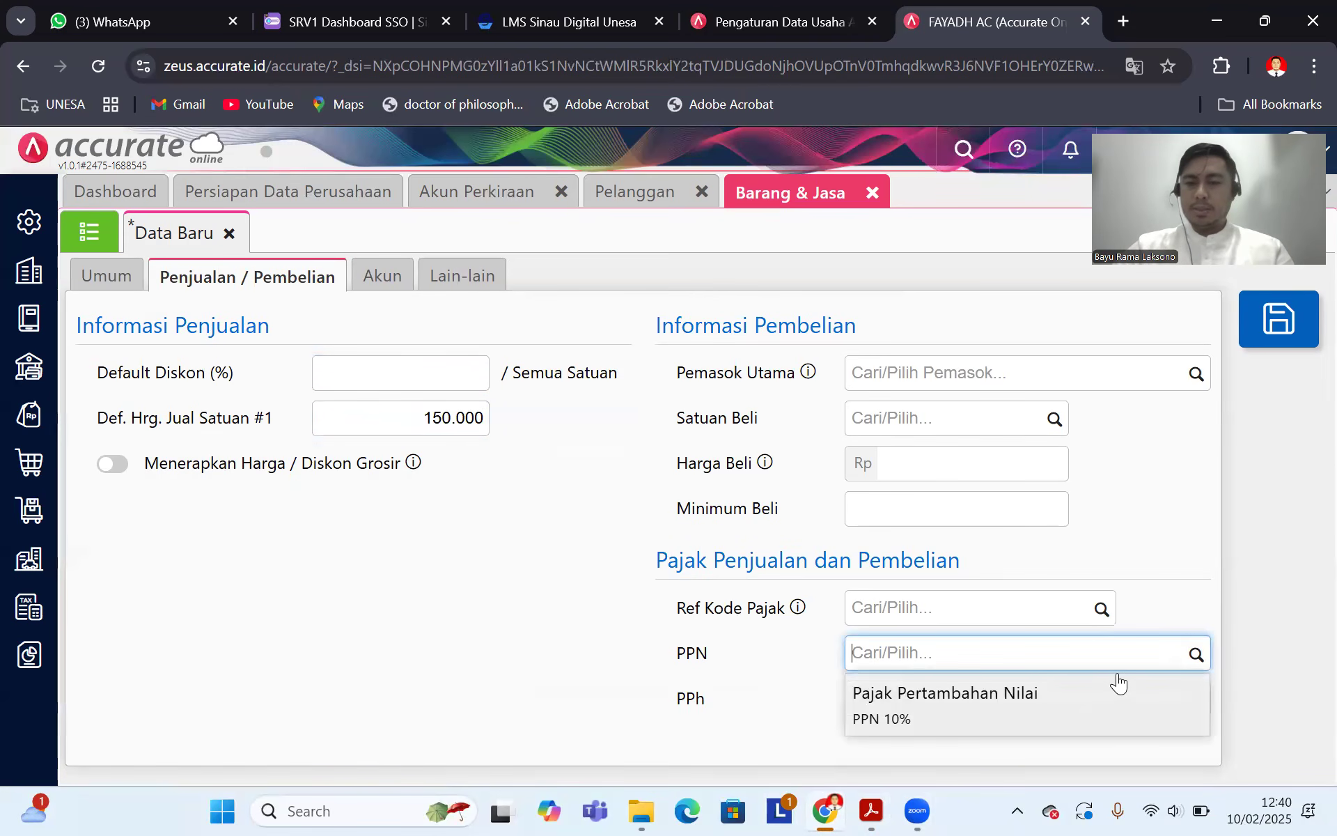
{"action": "left_click", "coordinate": [1117, 684]}
{"action": "left_click", "coordinate": [1288, 319]}
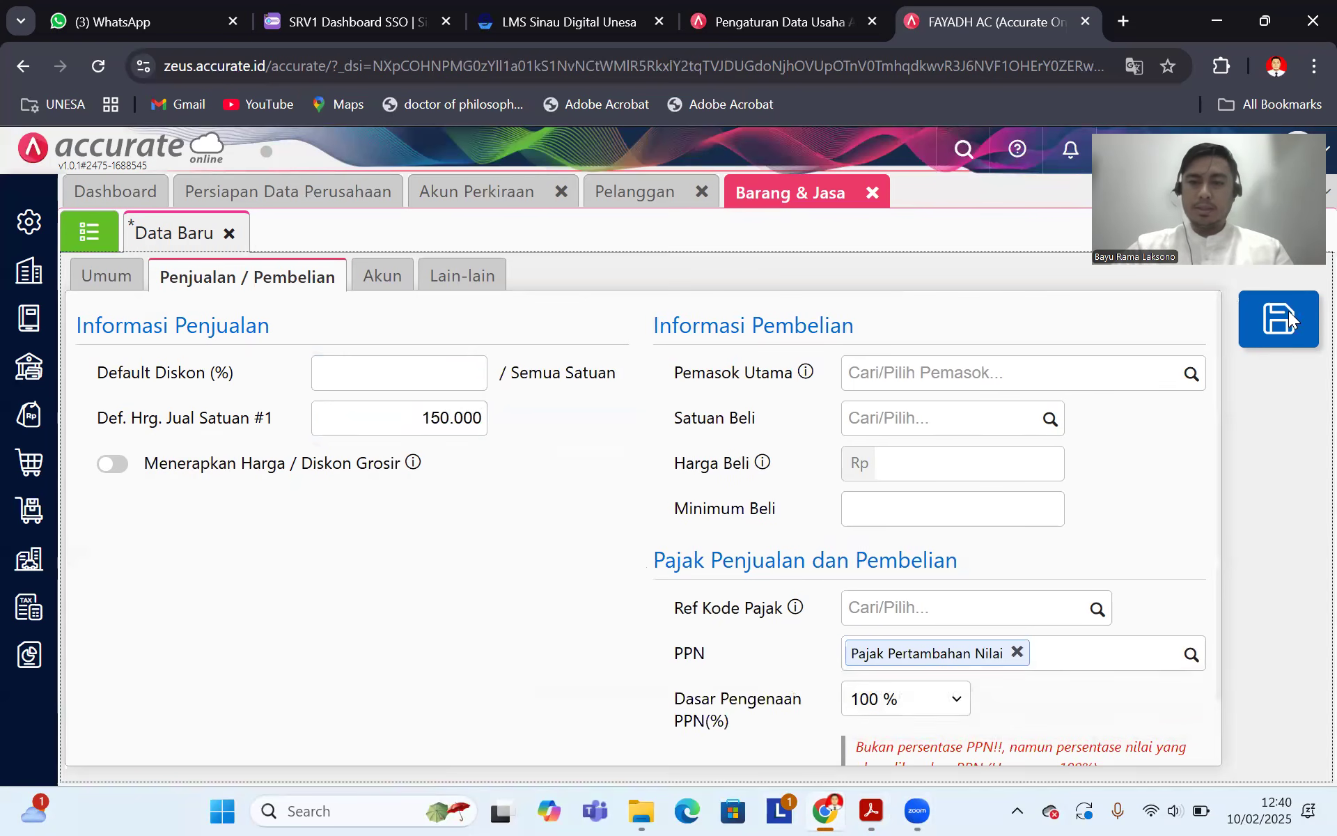
{"action": "left_click", "coordinate": [91, 231]}
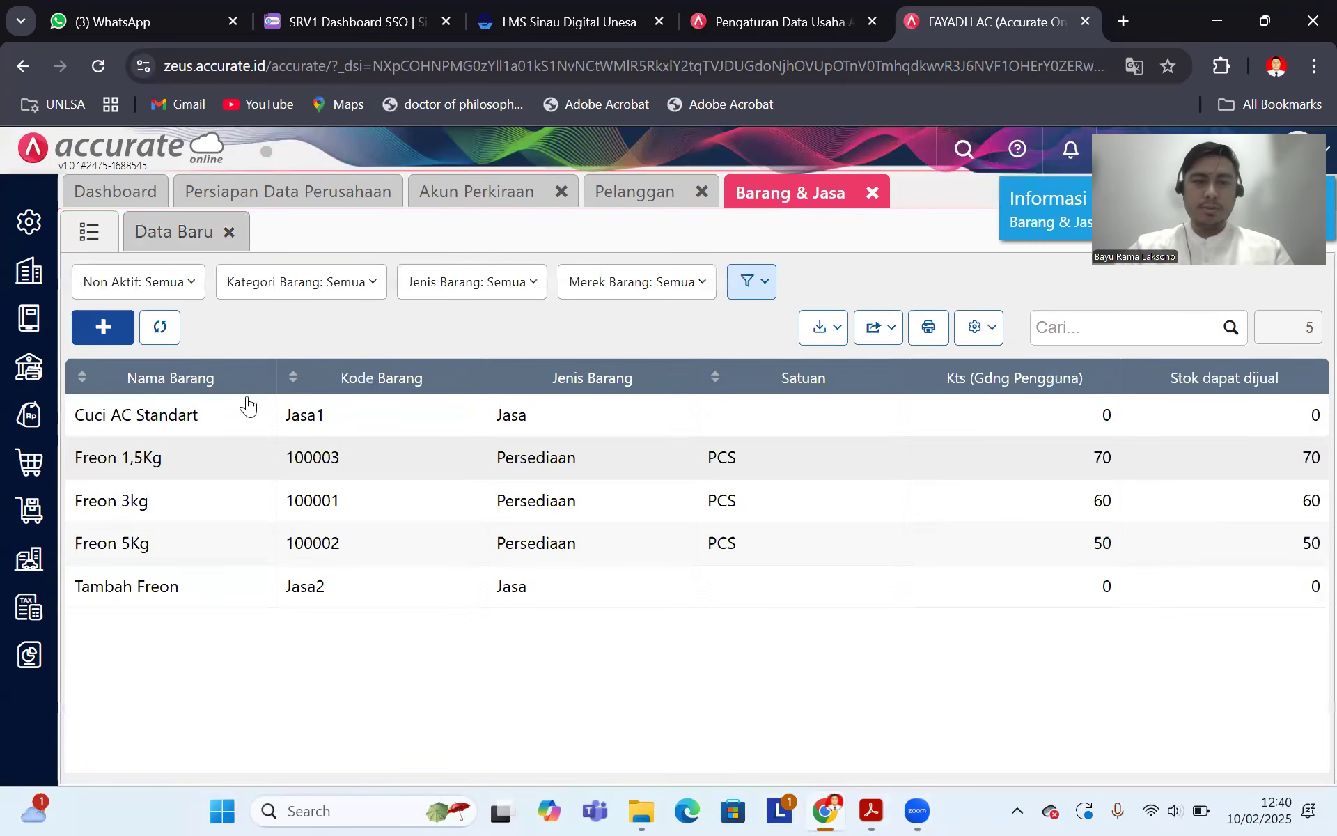
Step: Start a new item named Pasang AC Biasa in category Umum
{"action": "left_click", "coordinate": [103, 327]}
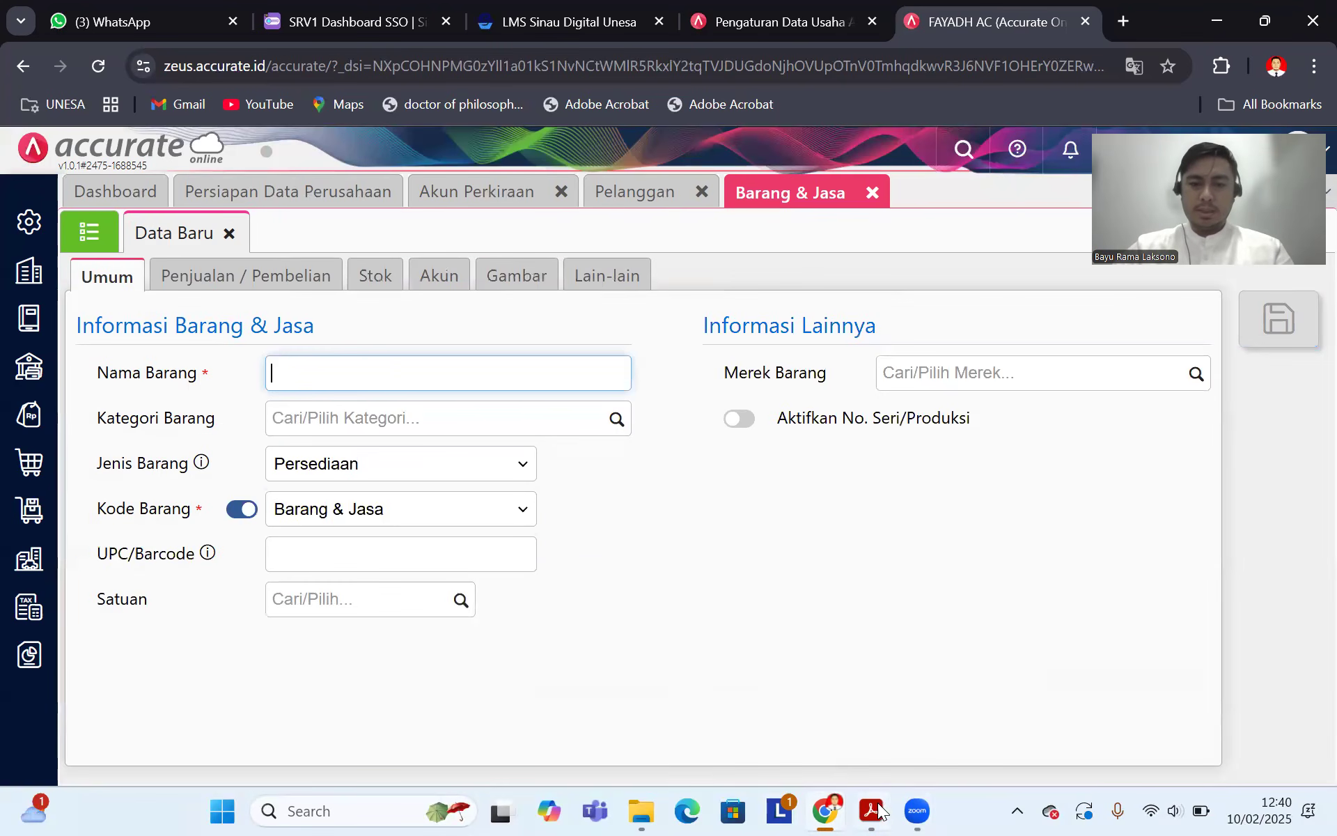
{"action": "left_click", "coordinate": [871, 811]}
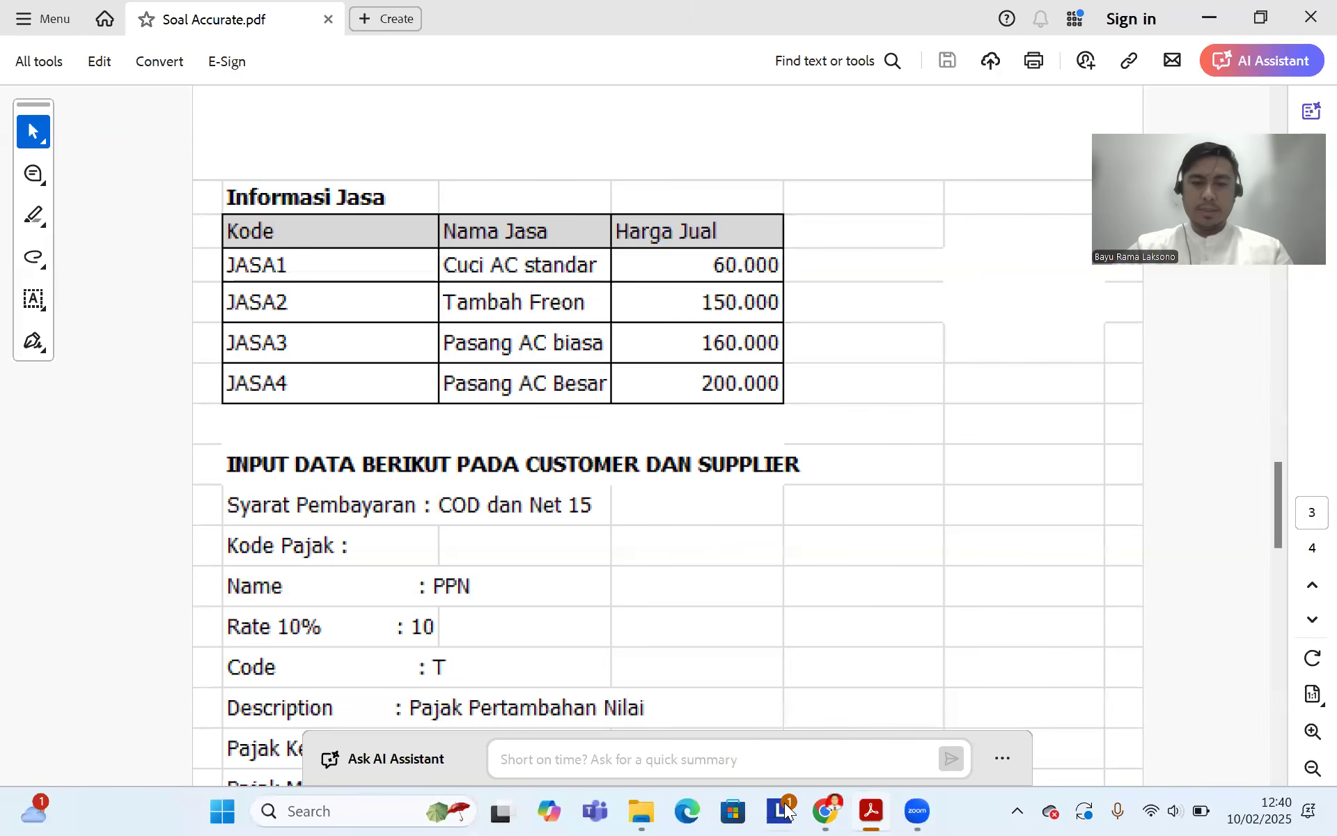
{"action": "left_click", "coordinate": [826, 811]}
{"action": "type", "text": "Pa"}
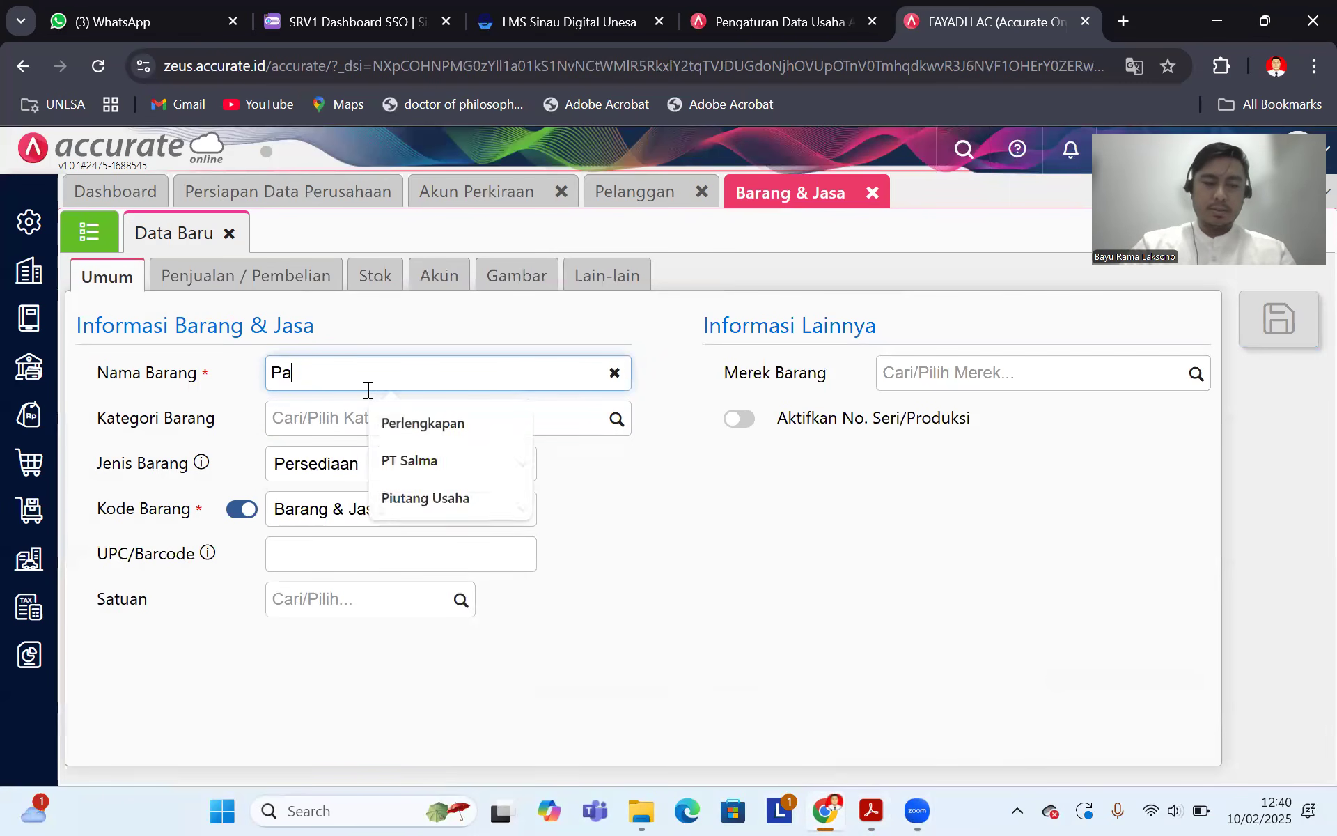
{"action": "type", "text": "sang AC Biasa"}
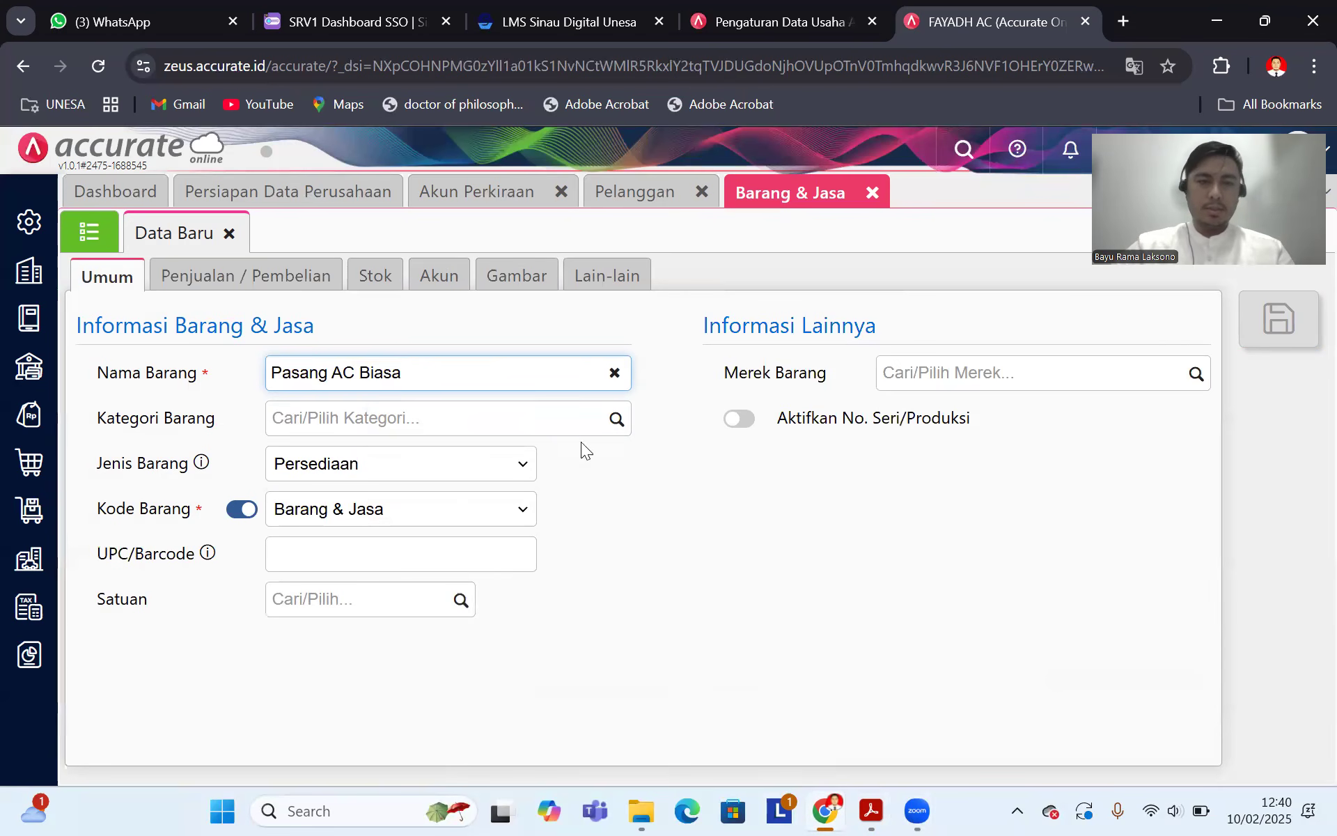
{"action": "left_click", "coordinate": [613, 422]}
{"action": "left_click", "coordinate": [423, 468]}
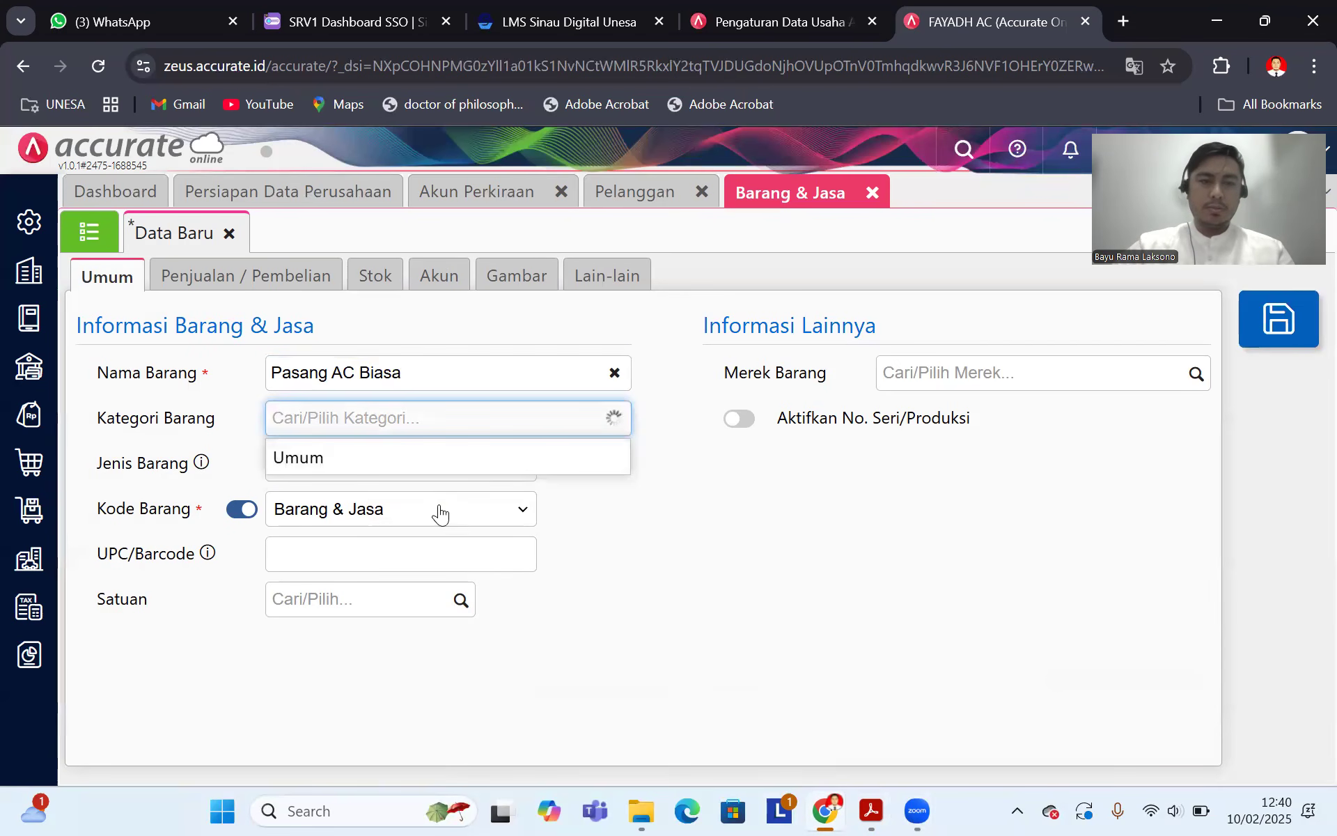
Step: Make Pasang AC Biasa a Jasa service with manual item code Jasa3
{"action": "left_click", "coordinate": [478, 472]}
{"action": "left_click", "coordinate": [359, 549]}
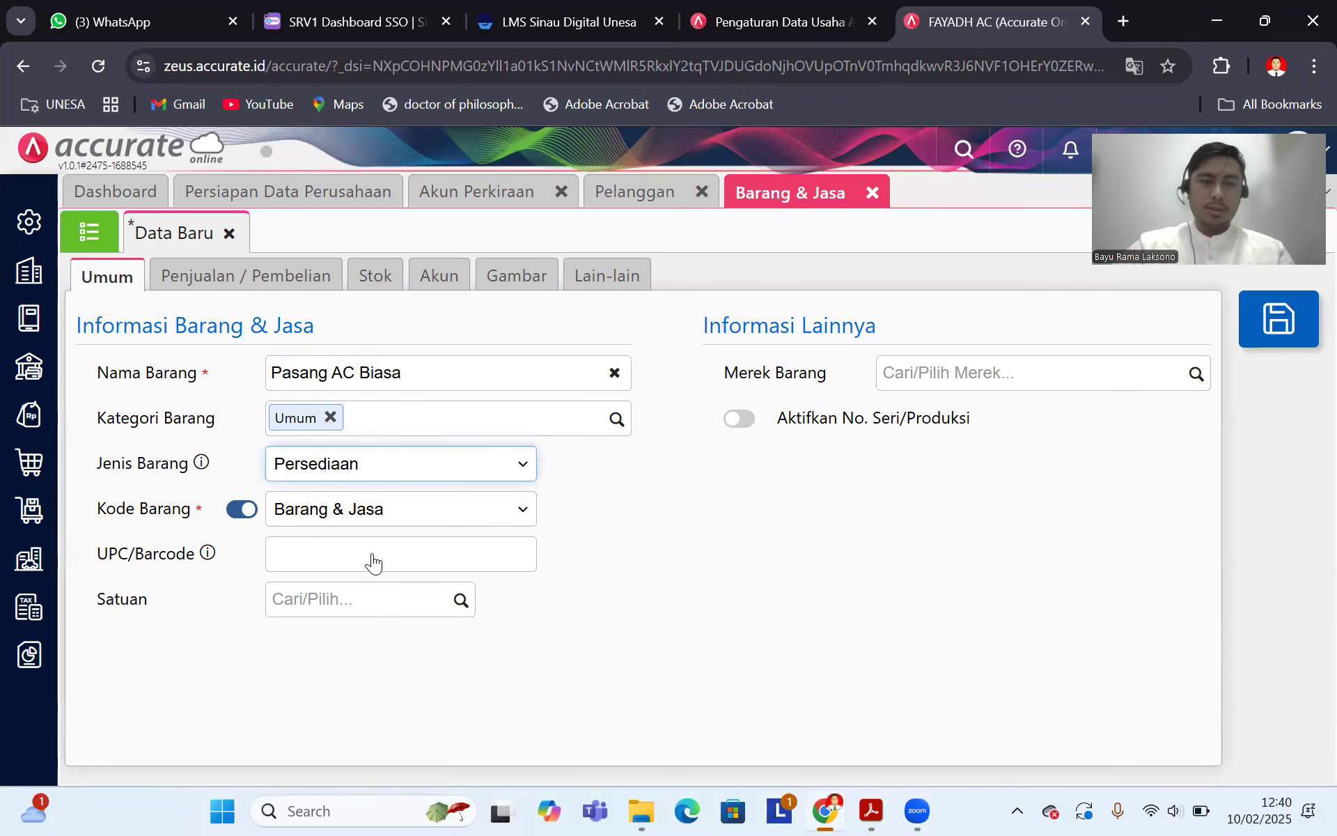
{"action": "left_click", "coordinate": [242, 509]}
{"action": "left_click", "coordinate": [314, 510]}
{"action": "type", "text": "Jasa3"}
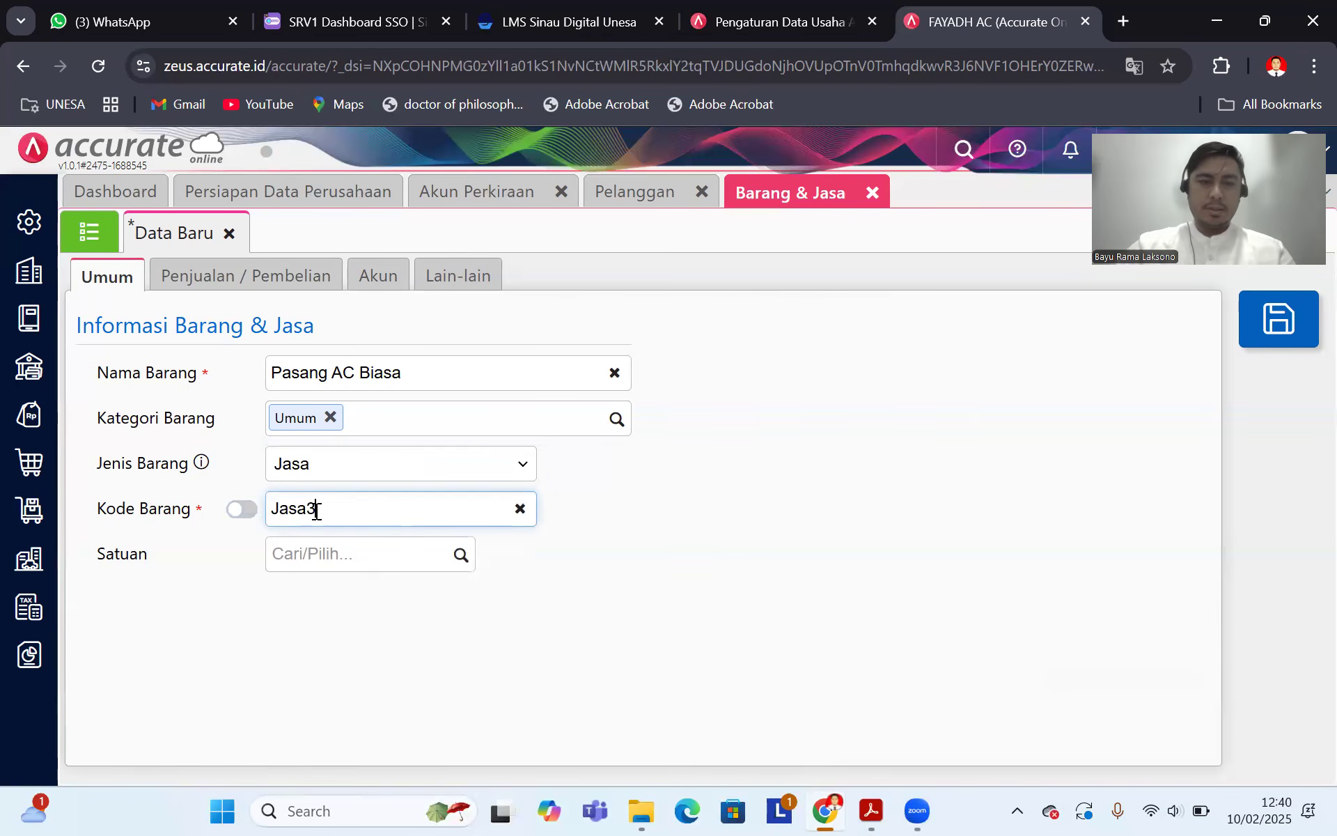
Step: Set the selling price to 160.000 with Pajak Pertambahan Nilai, save, and return to the item list
{"action": "left_click", "coordinate": [273, 285]}
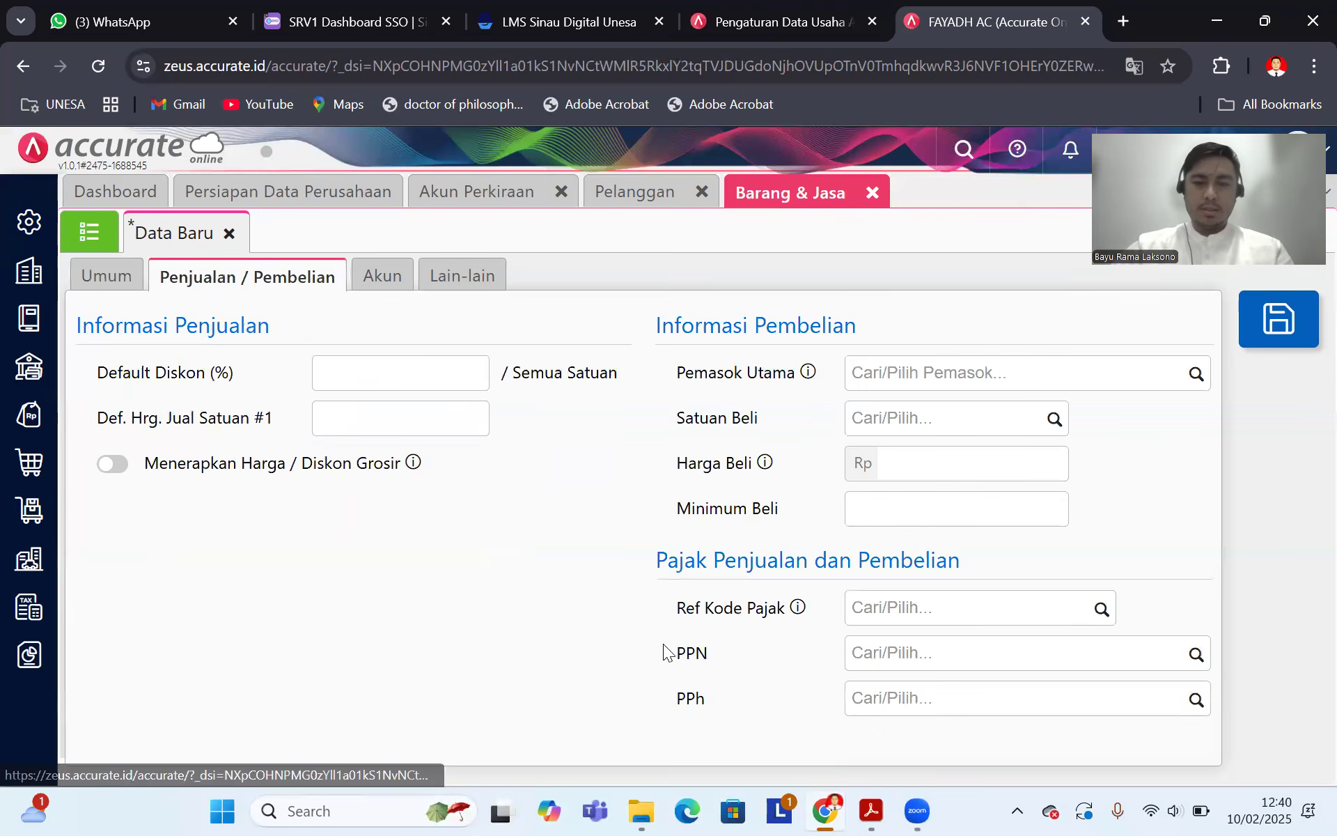
{"action": "left_click", "coordinate": [869, 810]}
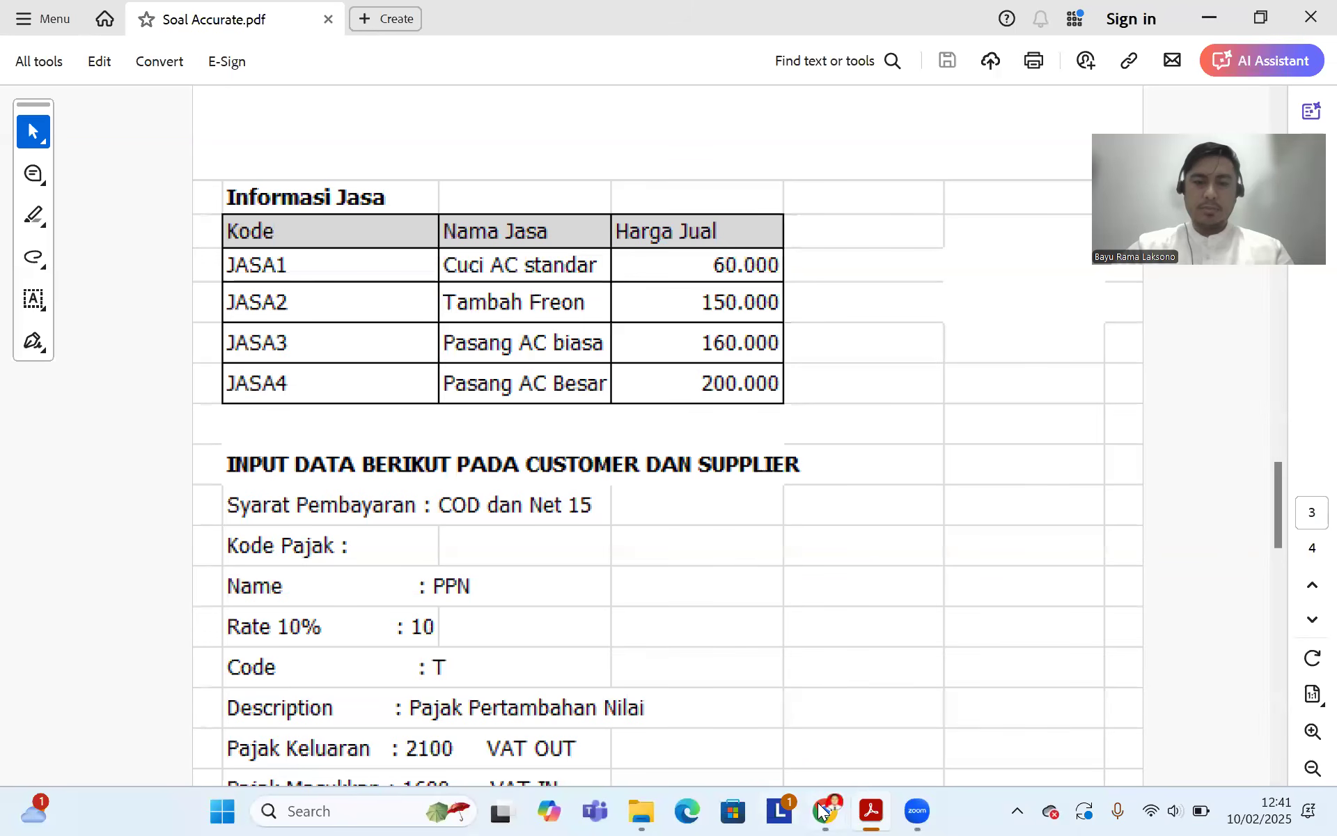
{"action": "key", "text": "alt+Tab"}
{"action": "left_click", "coordinate": [401, 413]}
{"action": "type", "text": "16"}
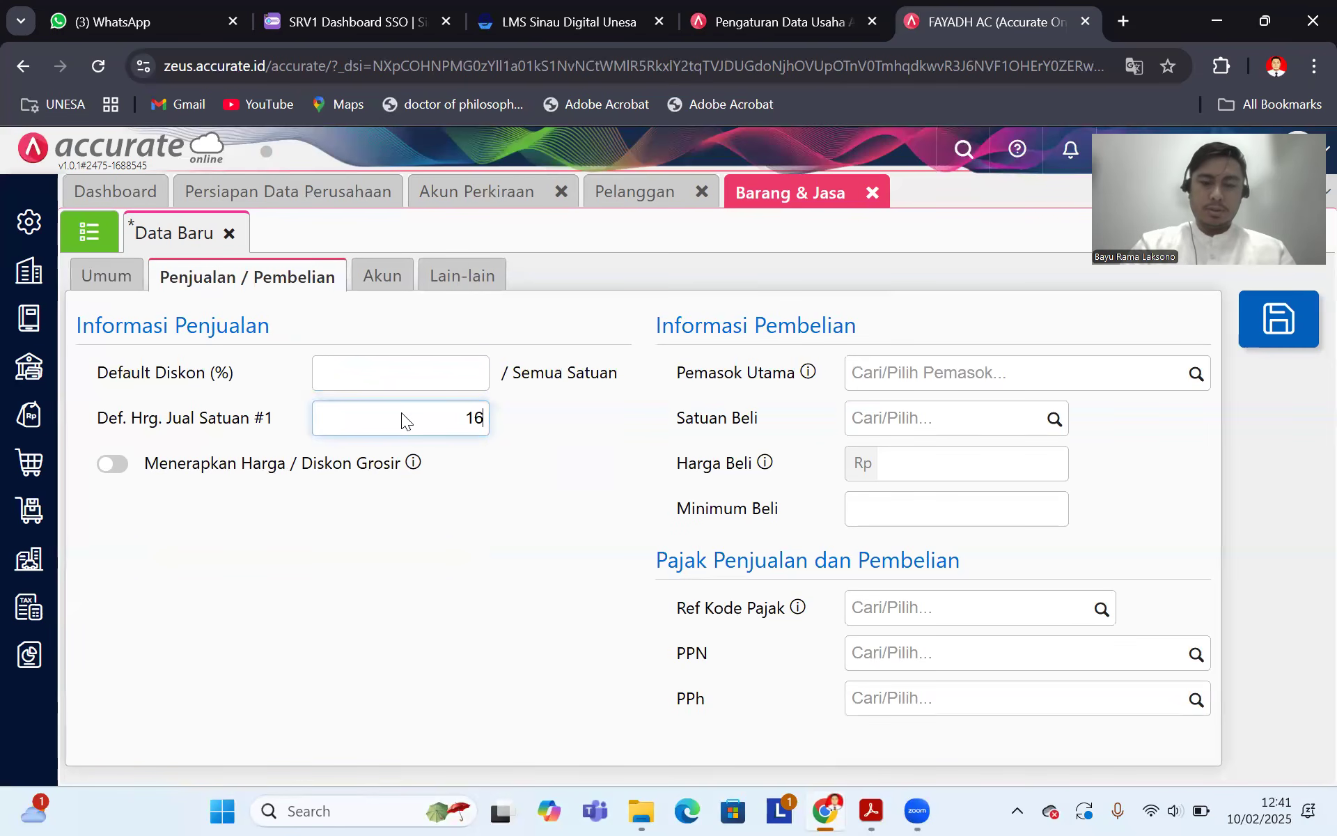
{"action": "type", "text": "0.000"}
{"action": "left_click", "coordinate": [1196, 654]}
{"action": "left_click", "coordinate": [1032, 712]}
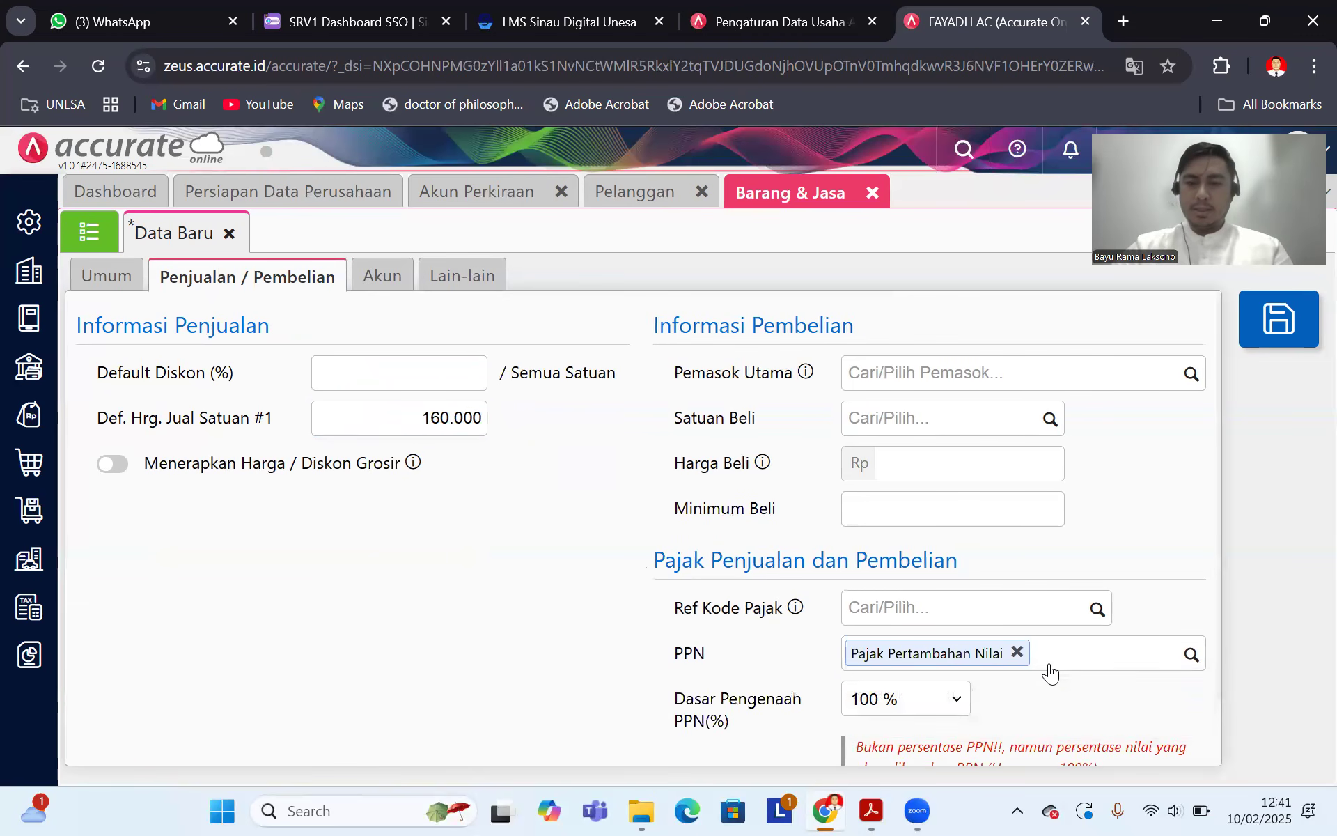
{"action": "left_click", "coordinate": [1294, 328]}
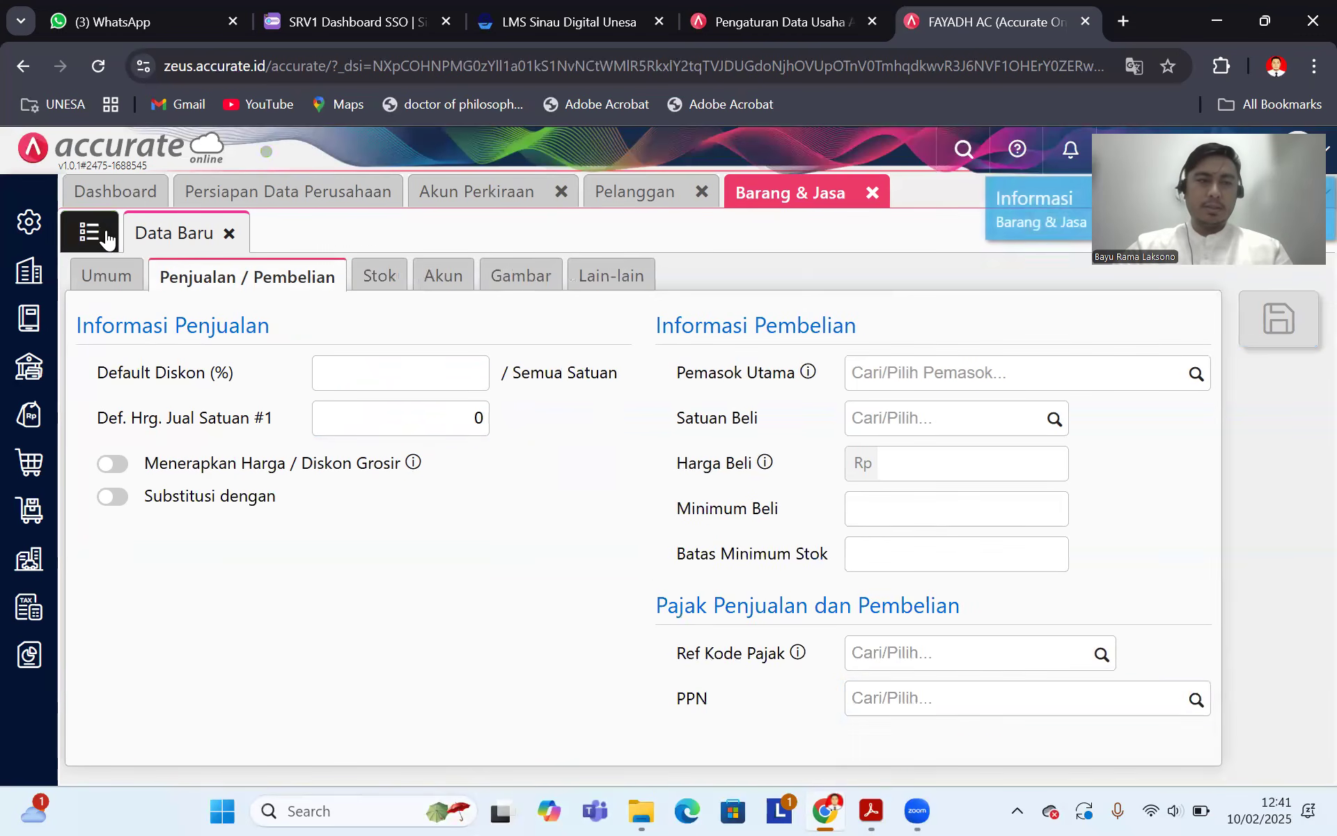
{"action": "left_click", "coordinate": [98, 232]}
Step: Start a new item named Pasang AC Besar, category Umum, type Jasa, with manual code Jasa4
{"action": "left_click", "coordinate": [103, 327]}
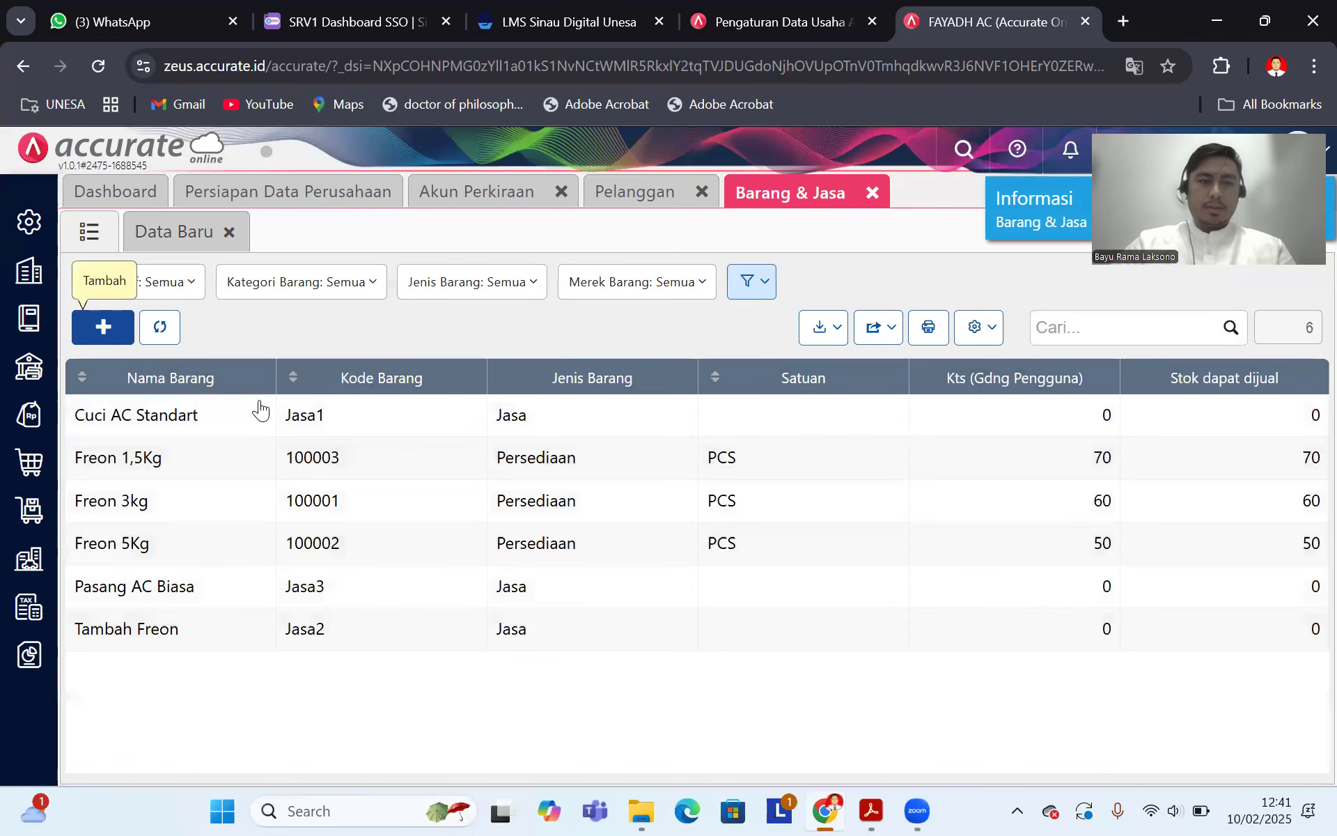
{"action": "left_click", "coordinate": [871, 810]}
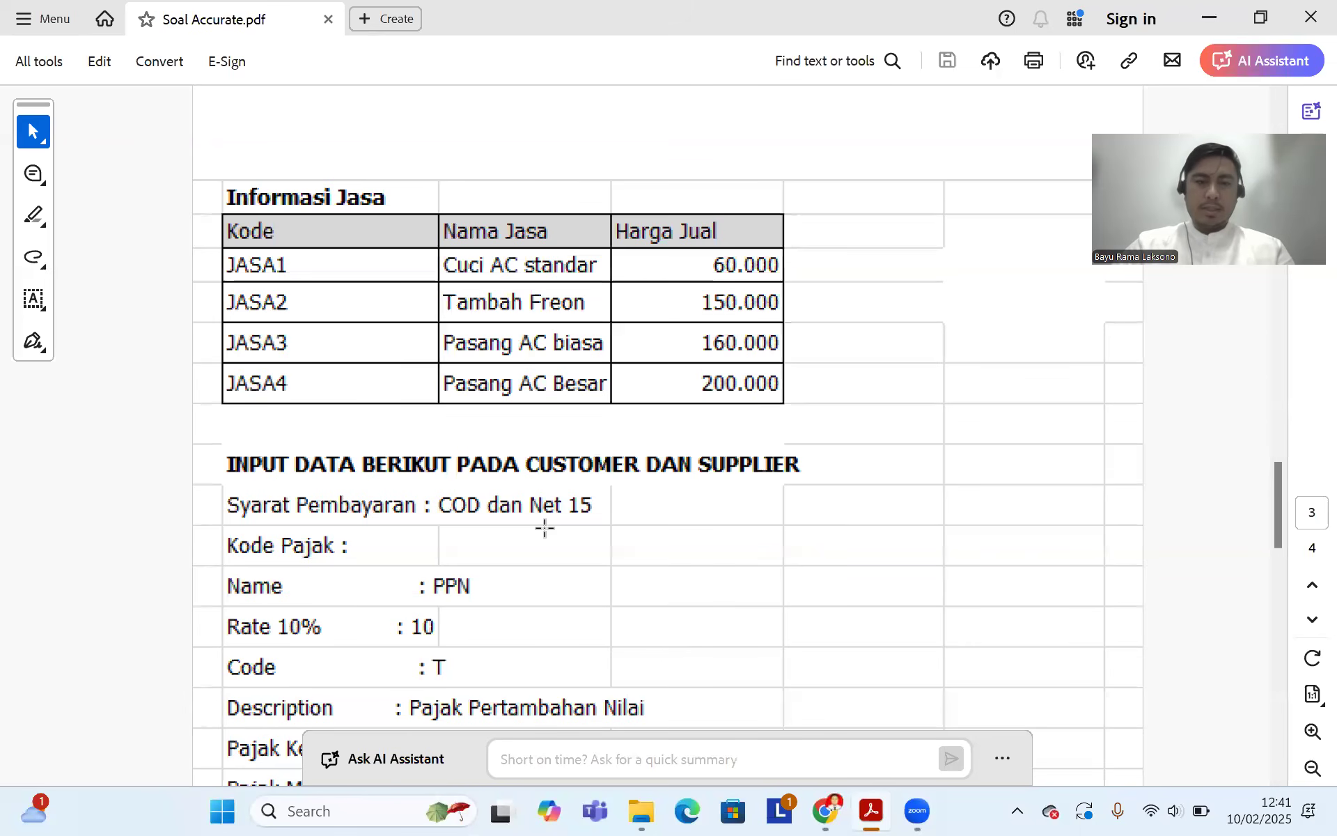
{"action": "left_click", "coordinate": [822, 810]}
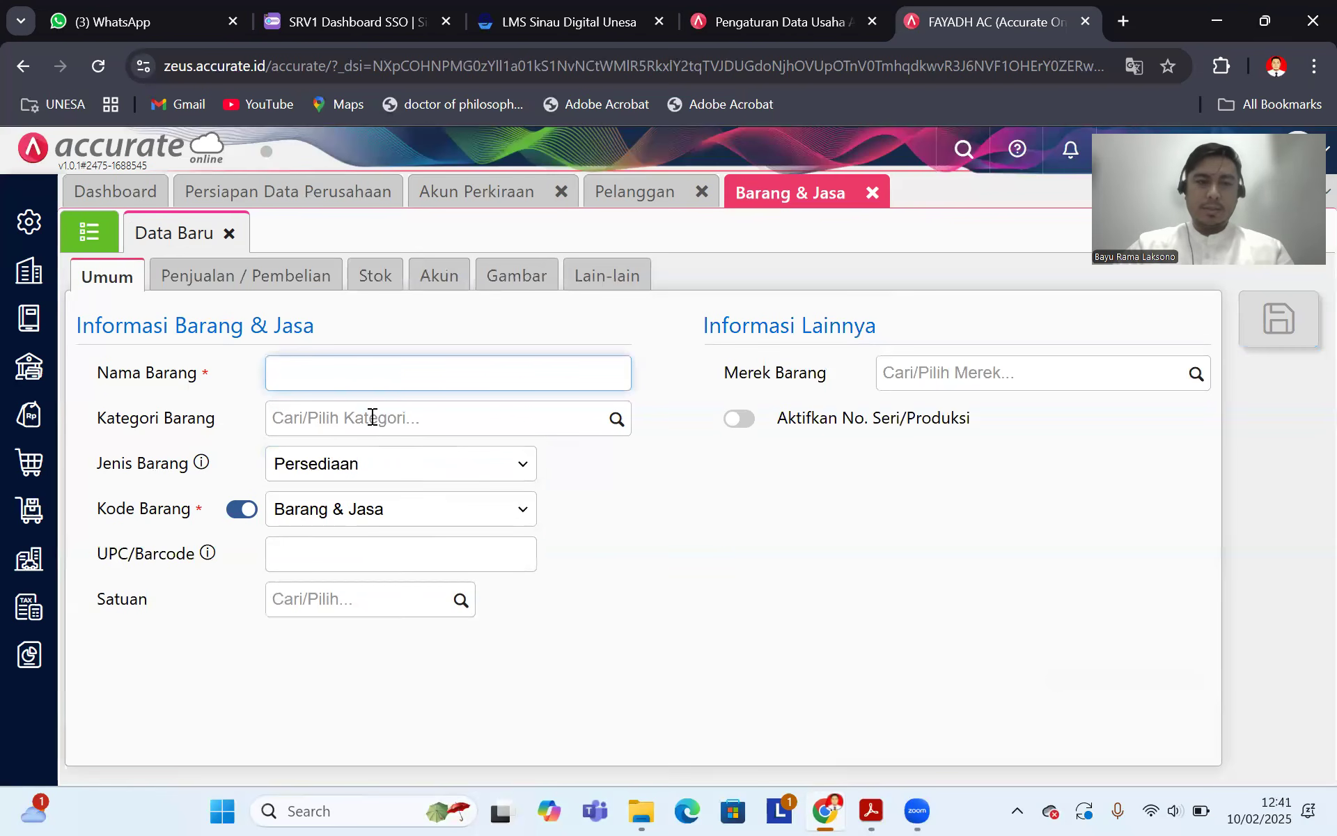
{"action": "type", "text": "Pasang AC"}
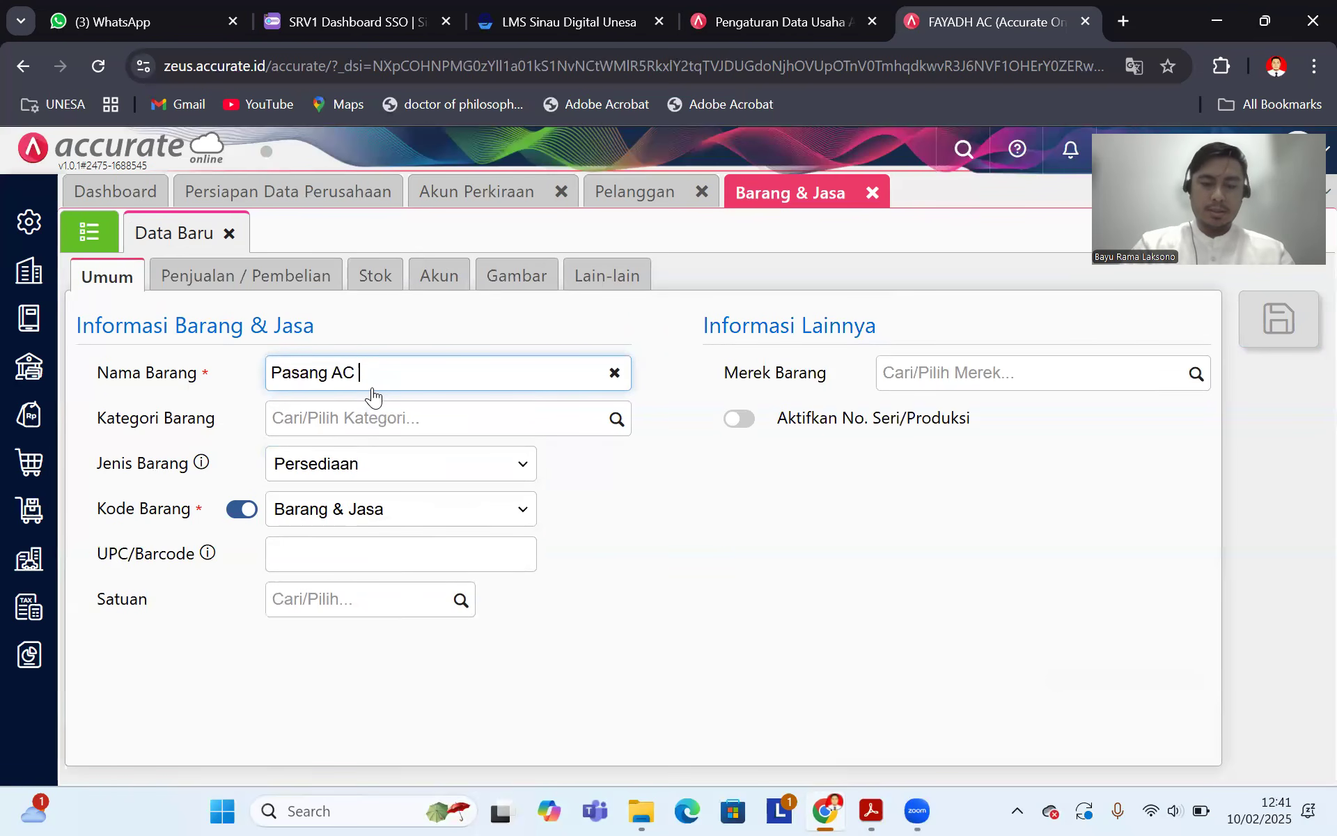
{"action": "type", "text": " Besar"}
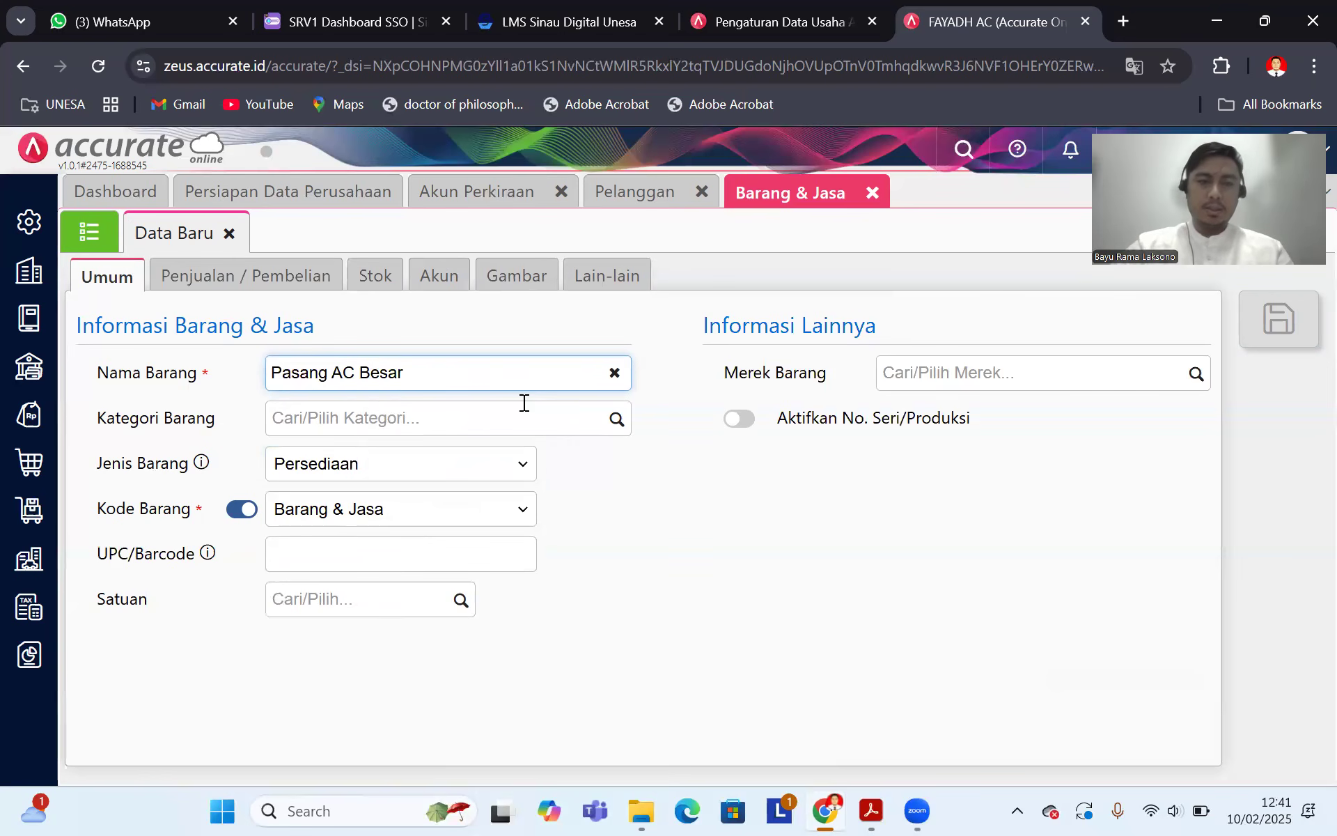
{"action": "left_click", "coordinate": [615, 424]}
{"action": "left_click", "coordinate": [507, 468]}
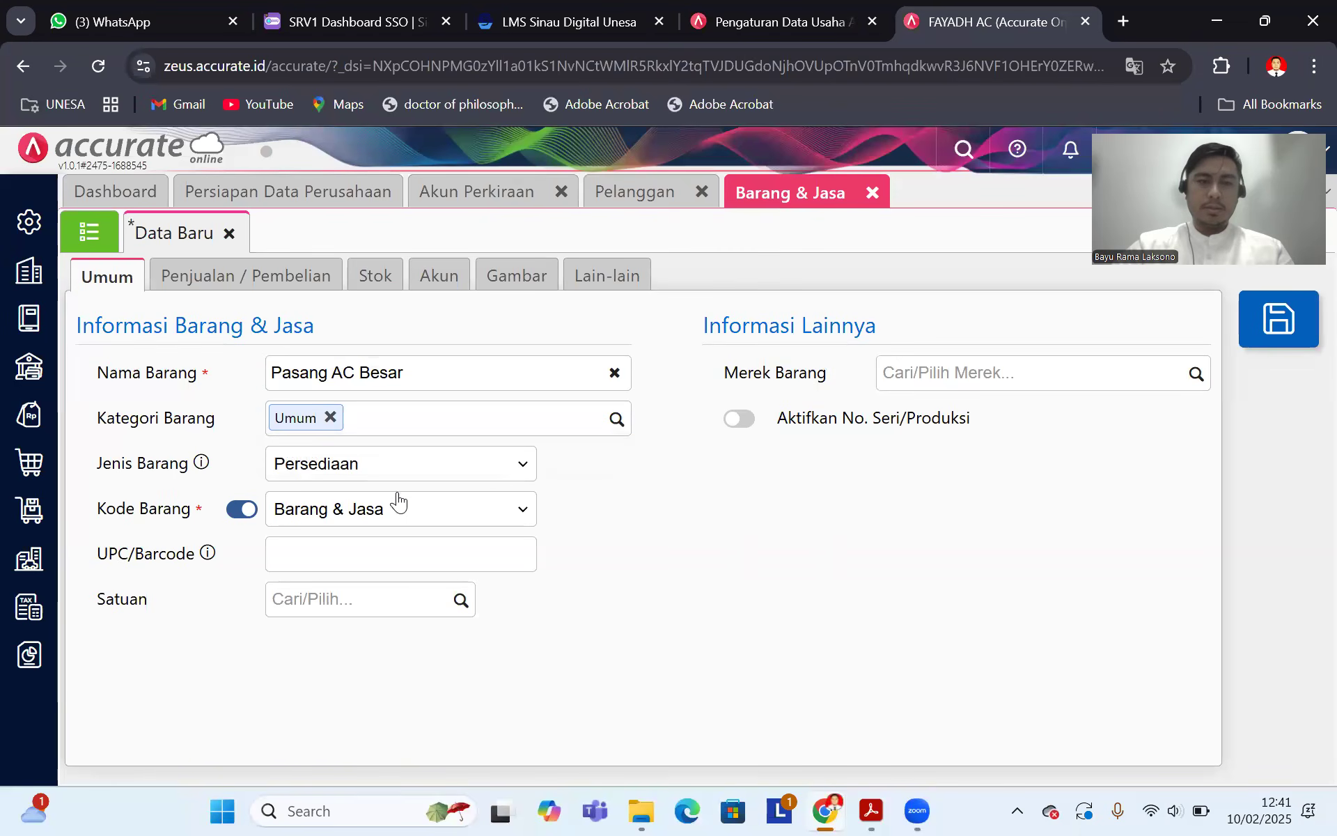
{"action": "left_click", "coordinate": [478, 471]}
{"action": "left_click", "coordinate": [389, 534]}
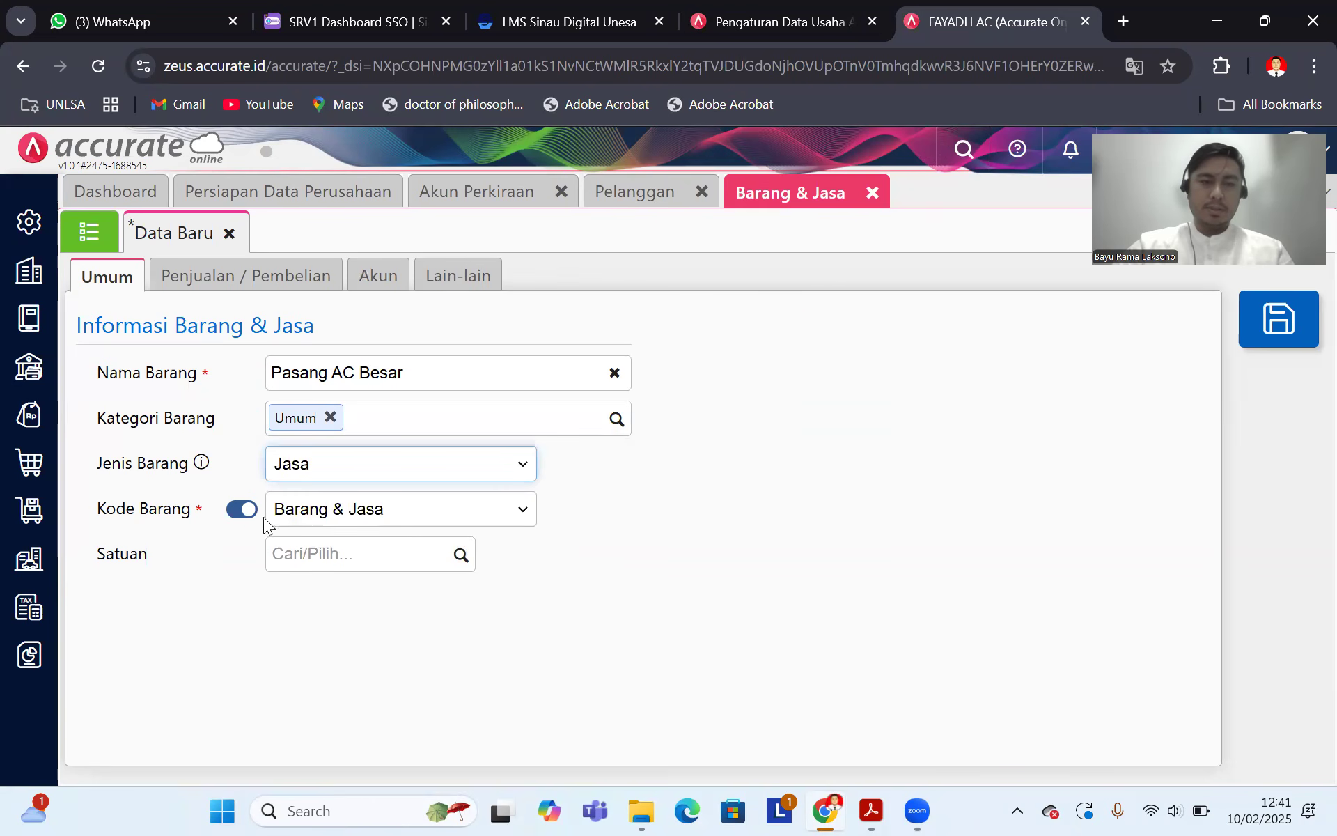
{"action": "left_click", "coordinate": [242, 509]}
{"action": "left_click", "coordinate": [312, 508]}
{"action": "type", "text": "Jas"}
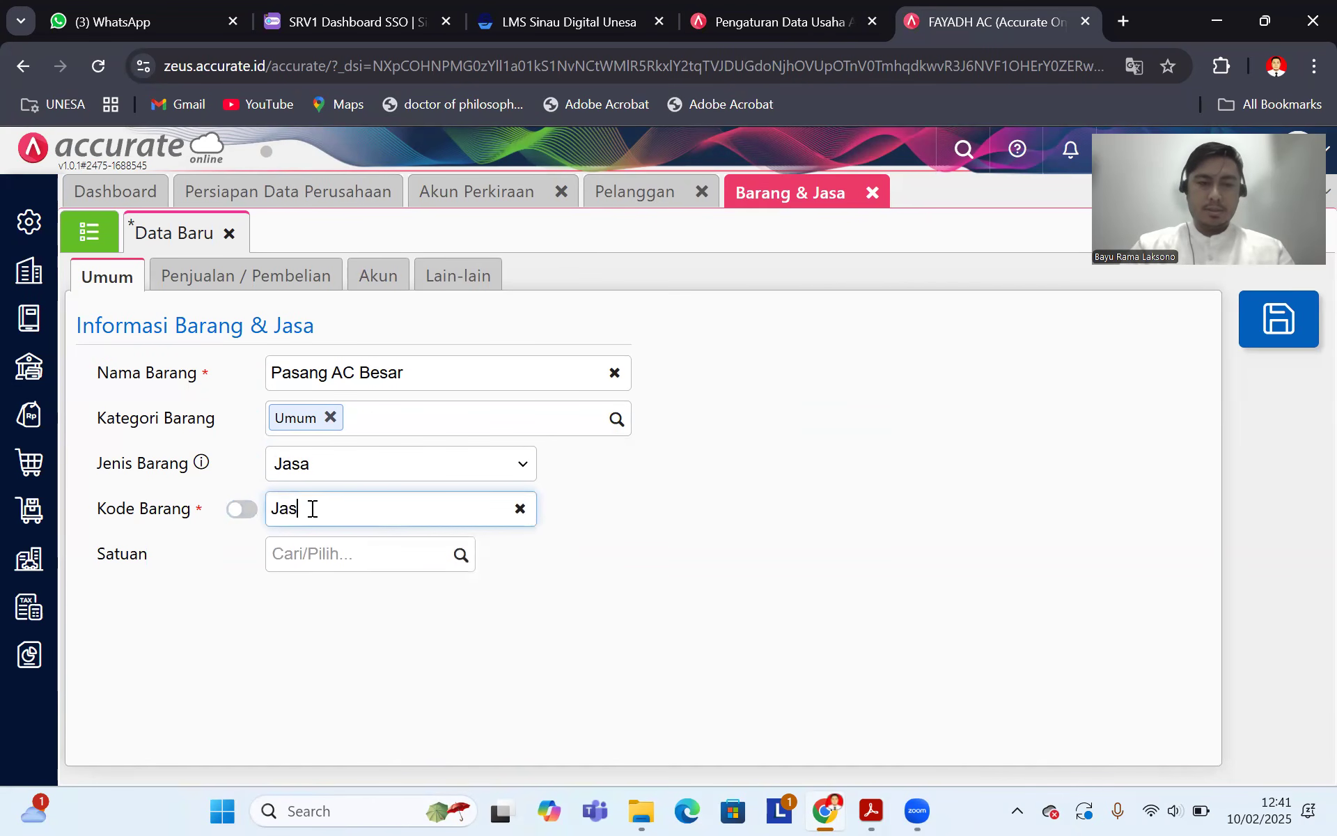
{"action": "type", "text": "a4"}
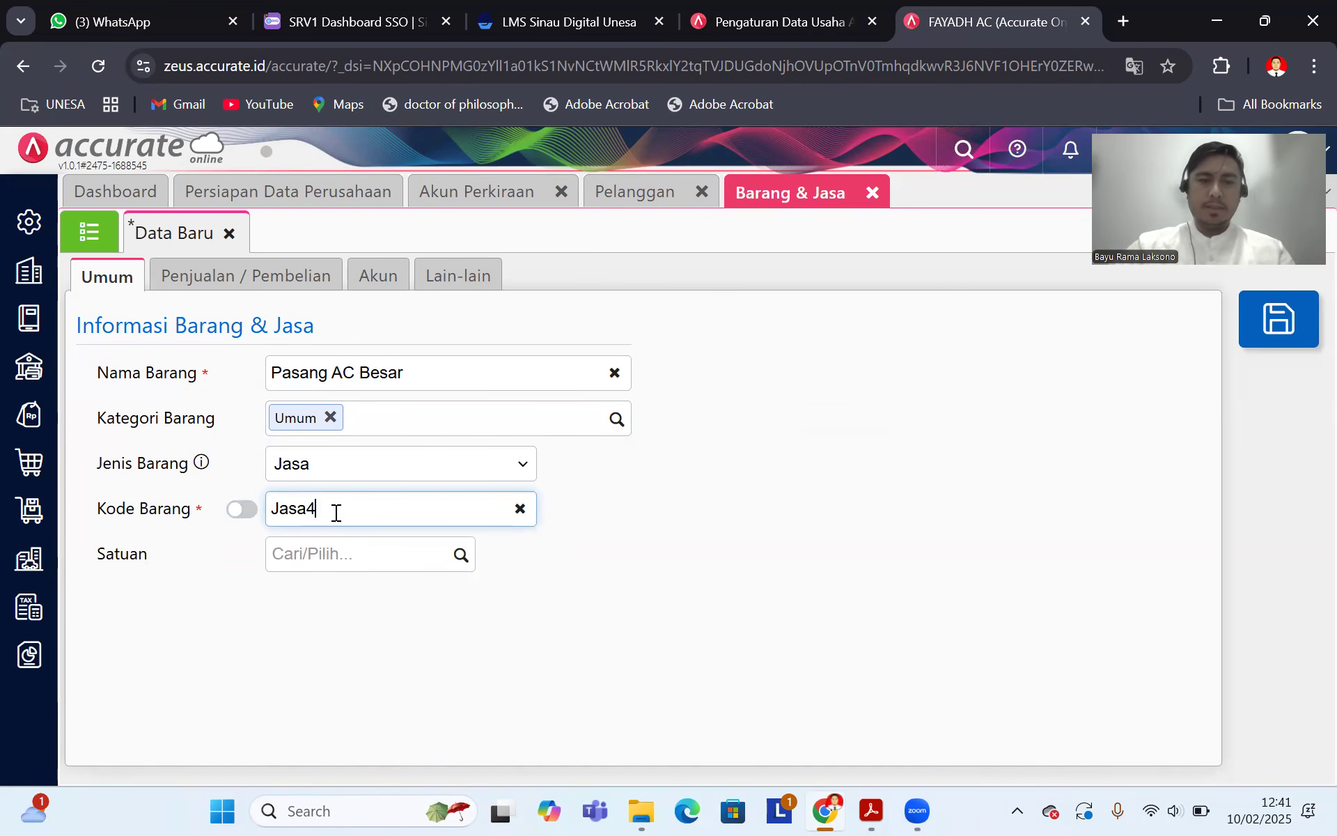
Step: Set its default selling price to 200.000 with PPN tax and save the service
{"action": "left_click", "coordinate": [231, 296]}
{"action": "left_click", "coordinate": [382, 418]}
{"action": "type", "text": "200.000"}
{"action": "left_click", "coordinate": [1162, 656]}
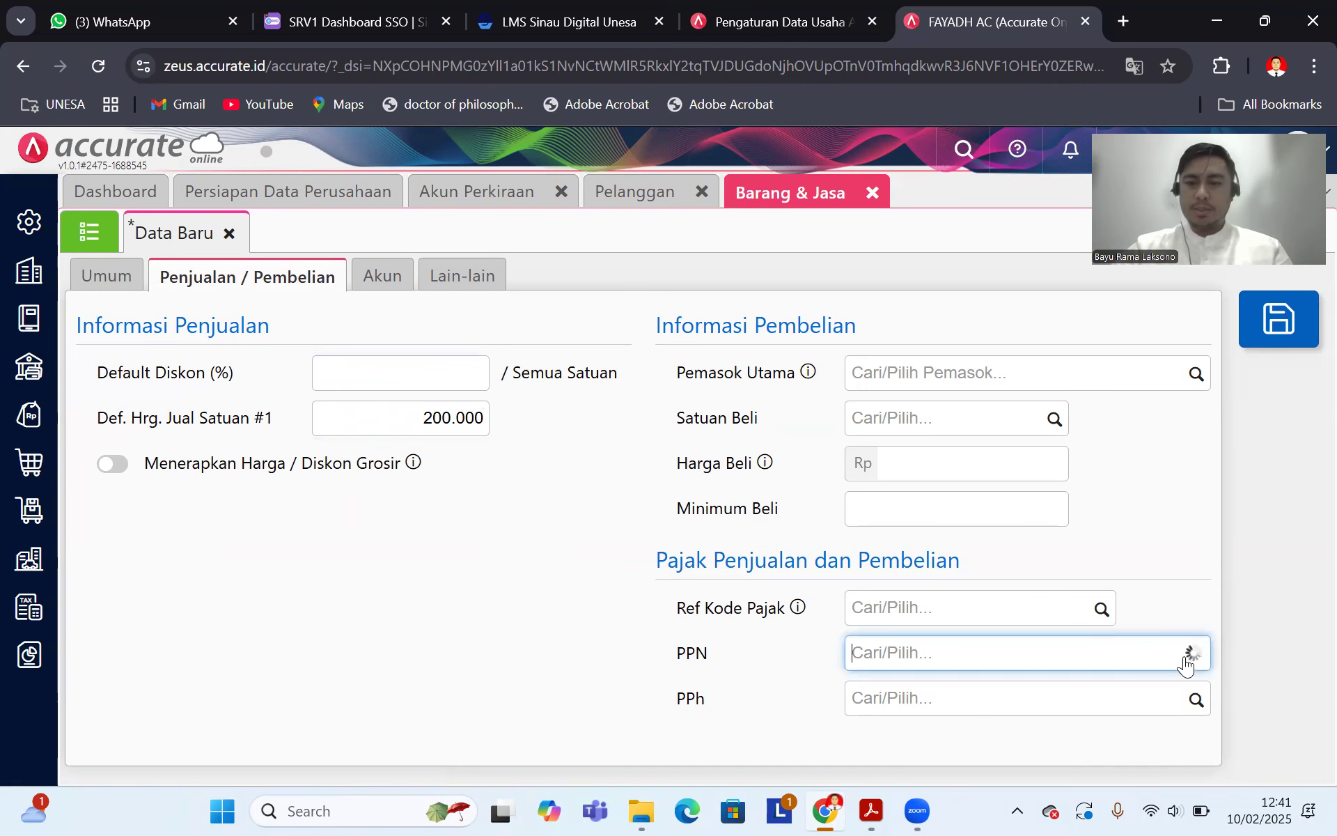
{"action": "left_click", "coordinate": [1003, 711]}
{"action": "left_click", "coordinate": [1288, 340]}
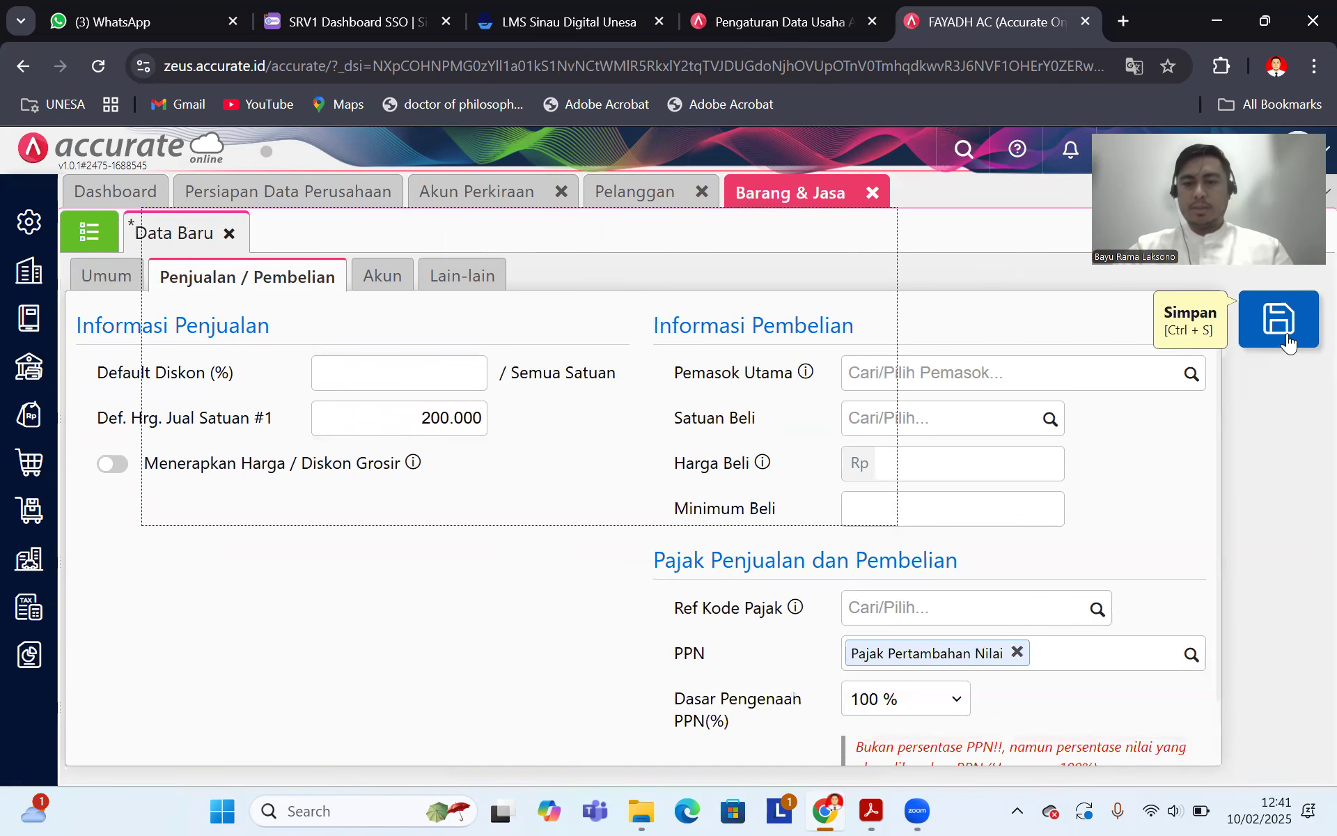
{"action": "left_click", "coordinate": [88, 231]}
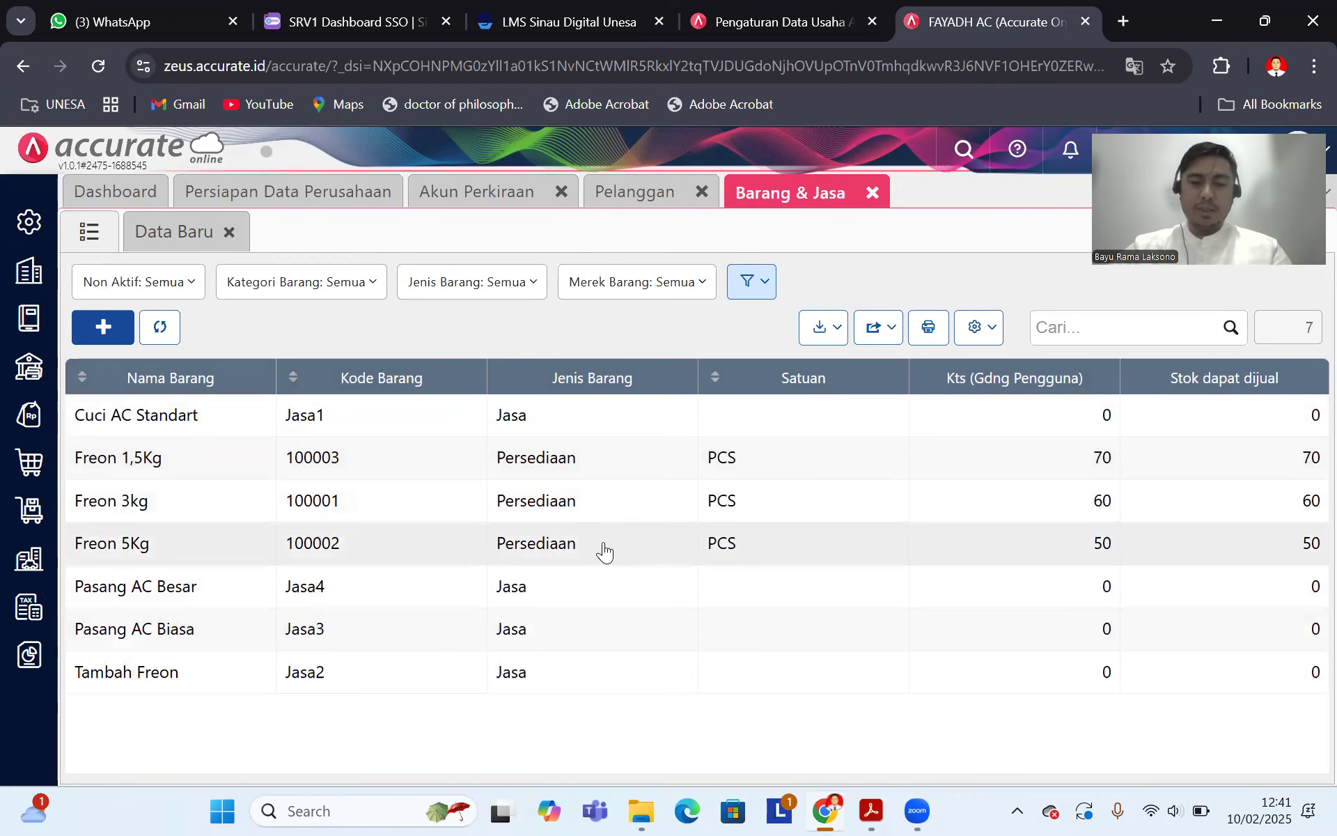
Step: Open a new supplier form and enter the name Sofie Inc
{"action": "left_click", "coordinate": [870, 810]}
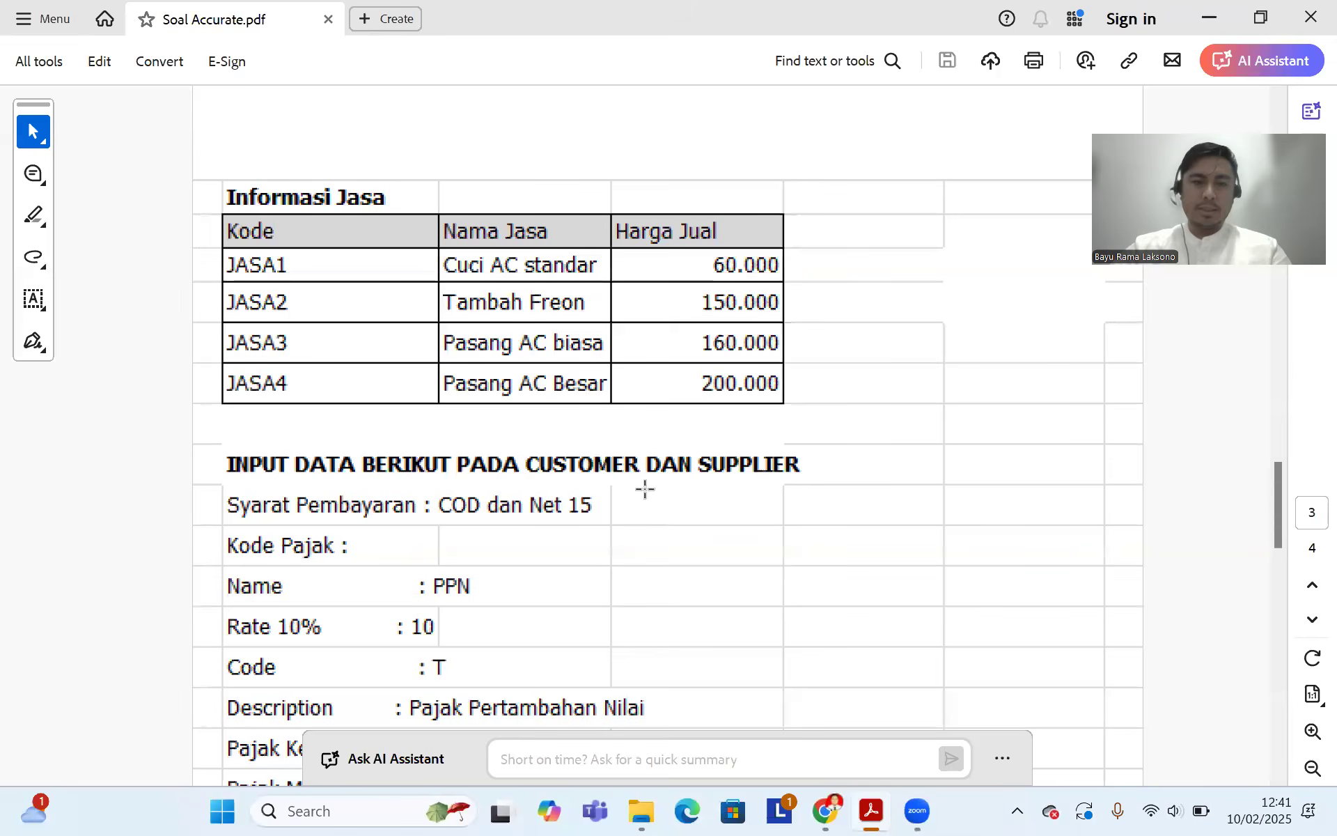
{"action": "scroll", "coordinate": [641, 484], "scroll_direction": "up", "scroll_amount": 10}
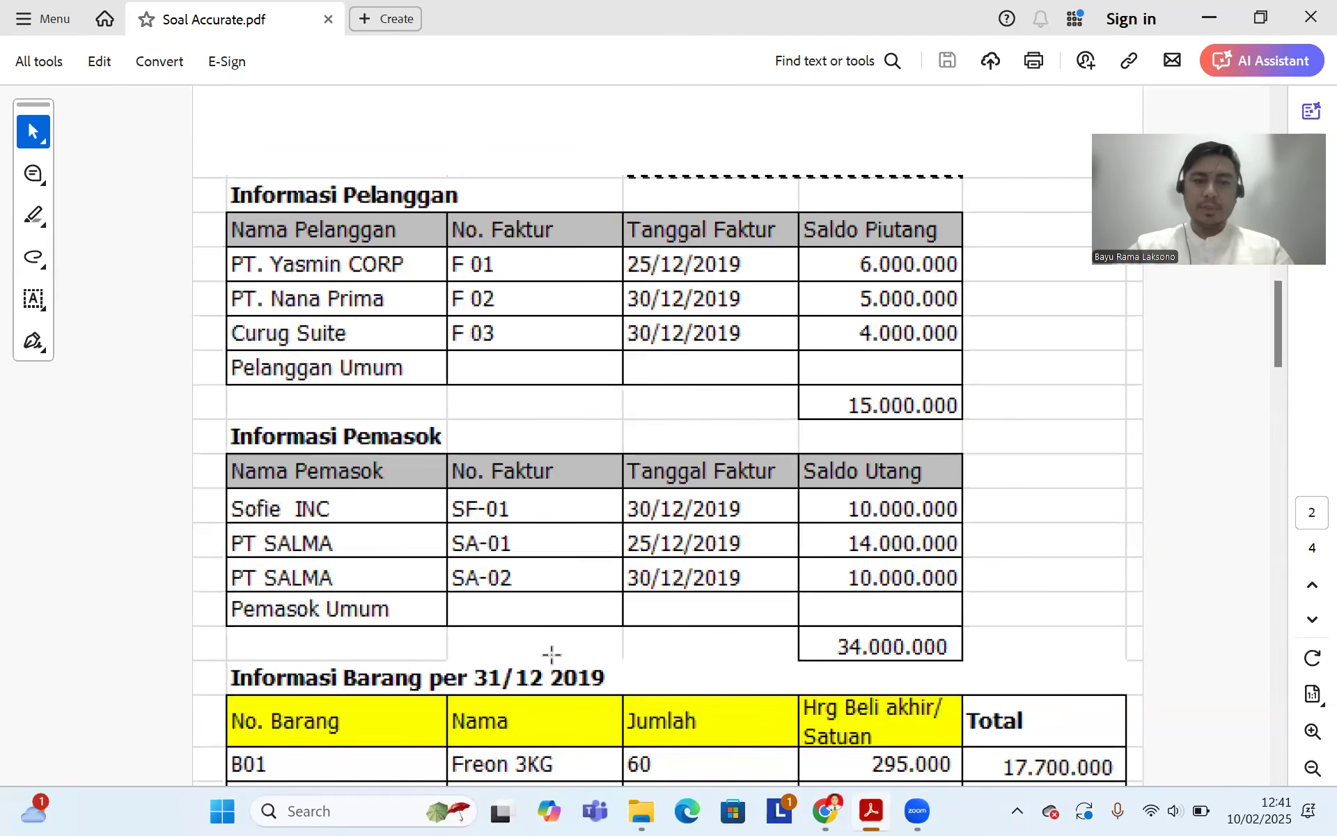
{"action": "left_click", "coordinate": [824, 810]}
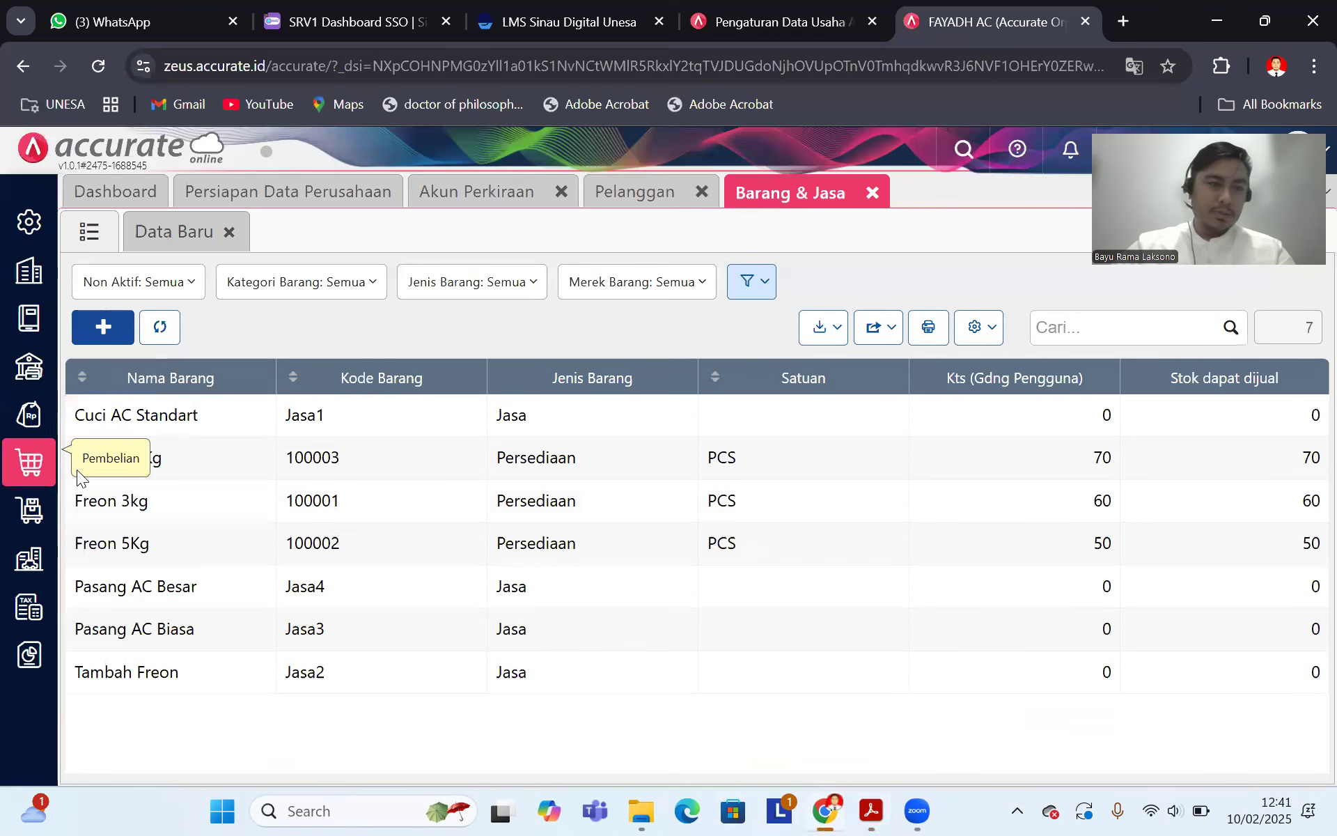
{"action": "left_click", "coordinate": [29, 479]}
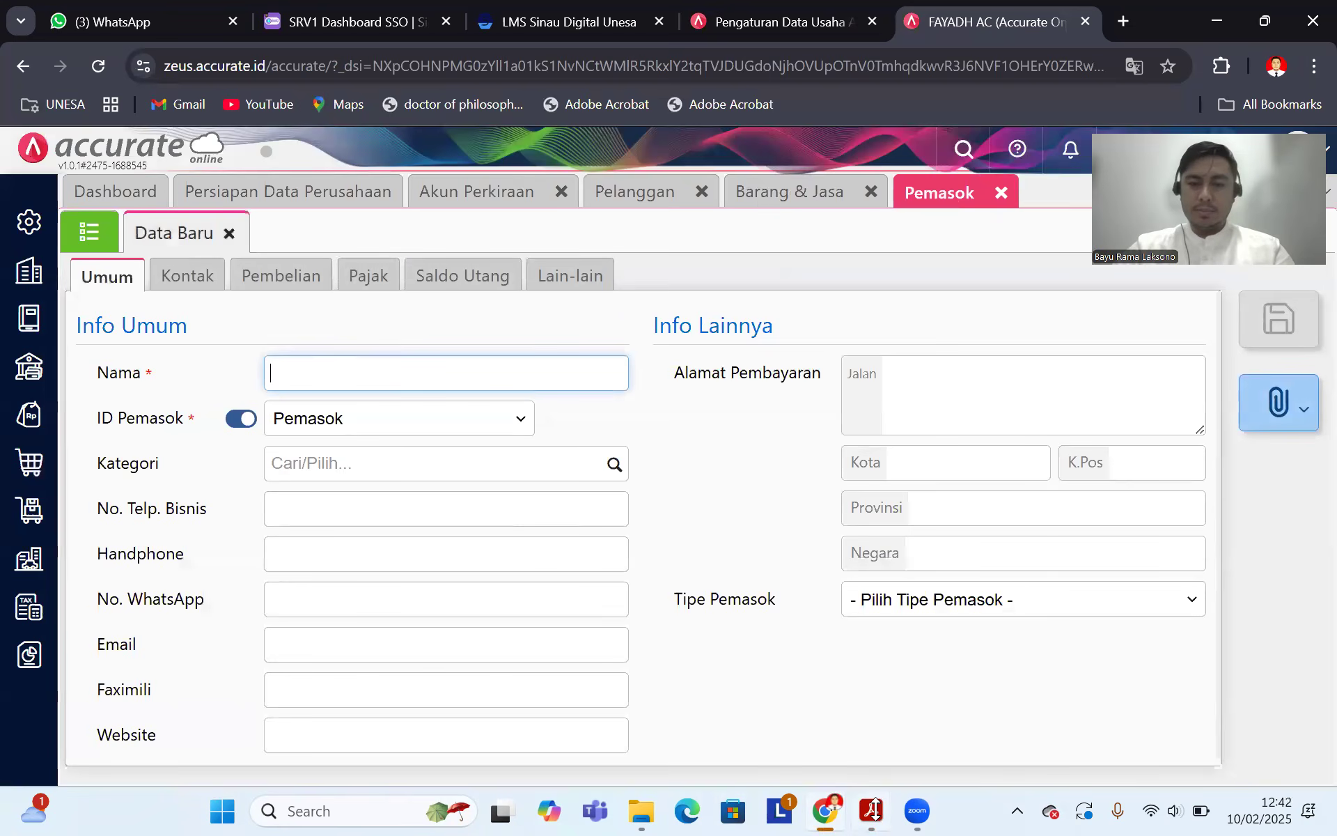
{"action": "left_click", "coordinate": [873, 809]}
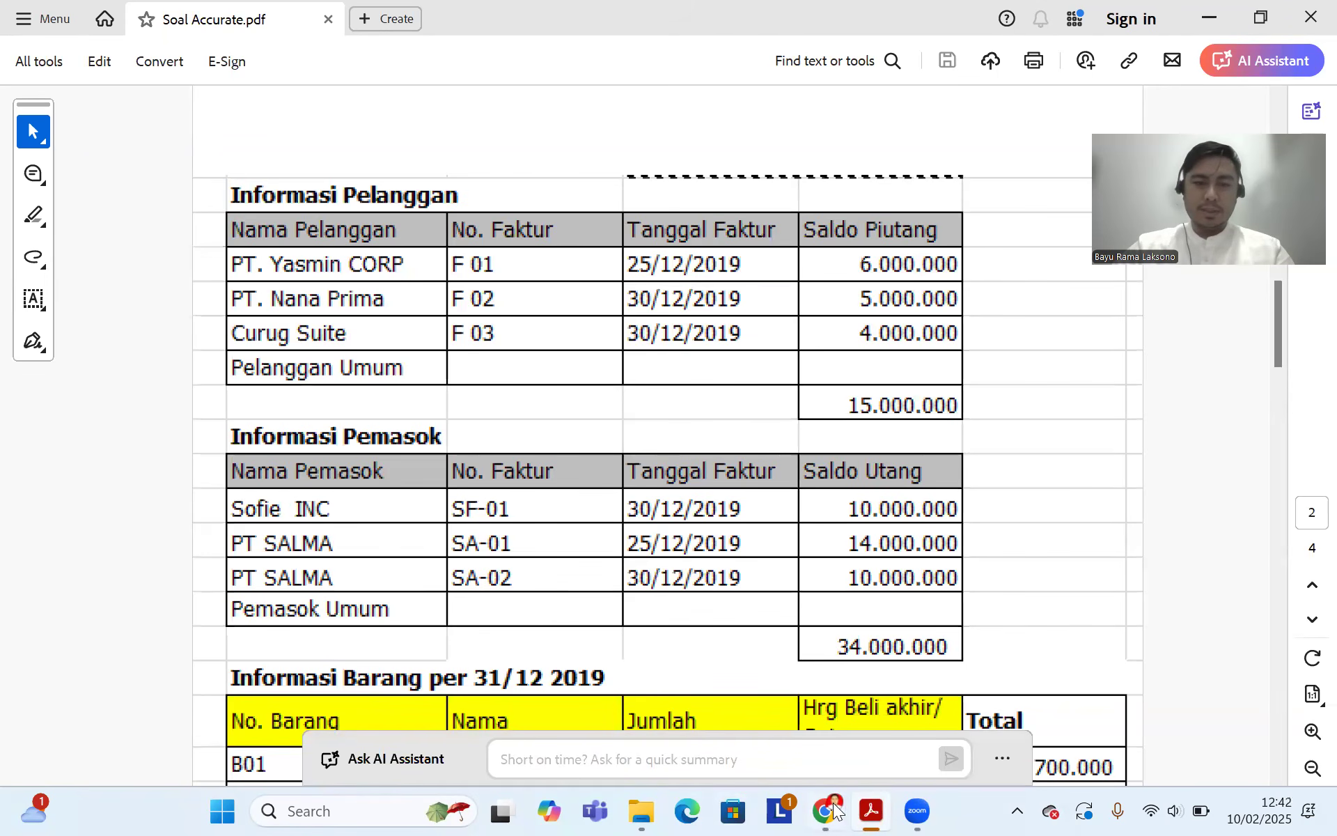
{"action": "left_click", "coordinate": [826, 810]}
{"action": "type", "text": "So"}
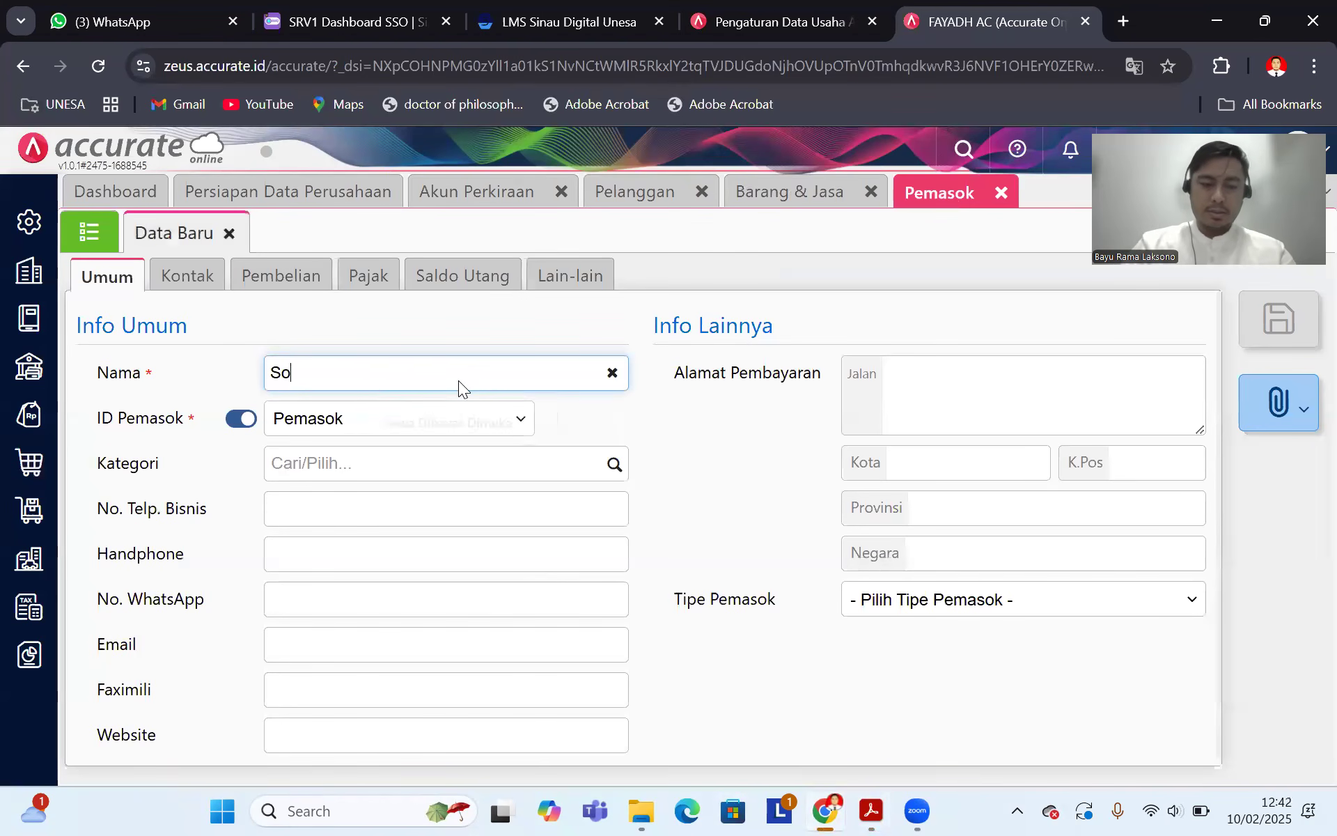
{"action": "type", "text": "fie Inc"}
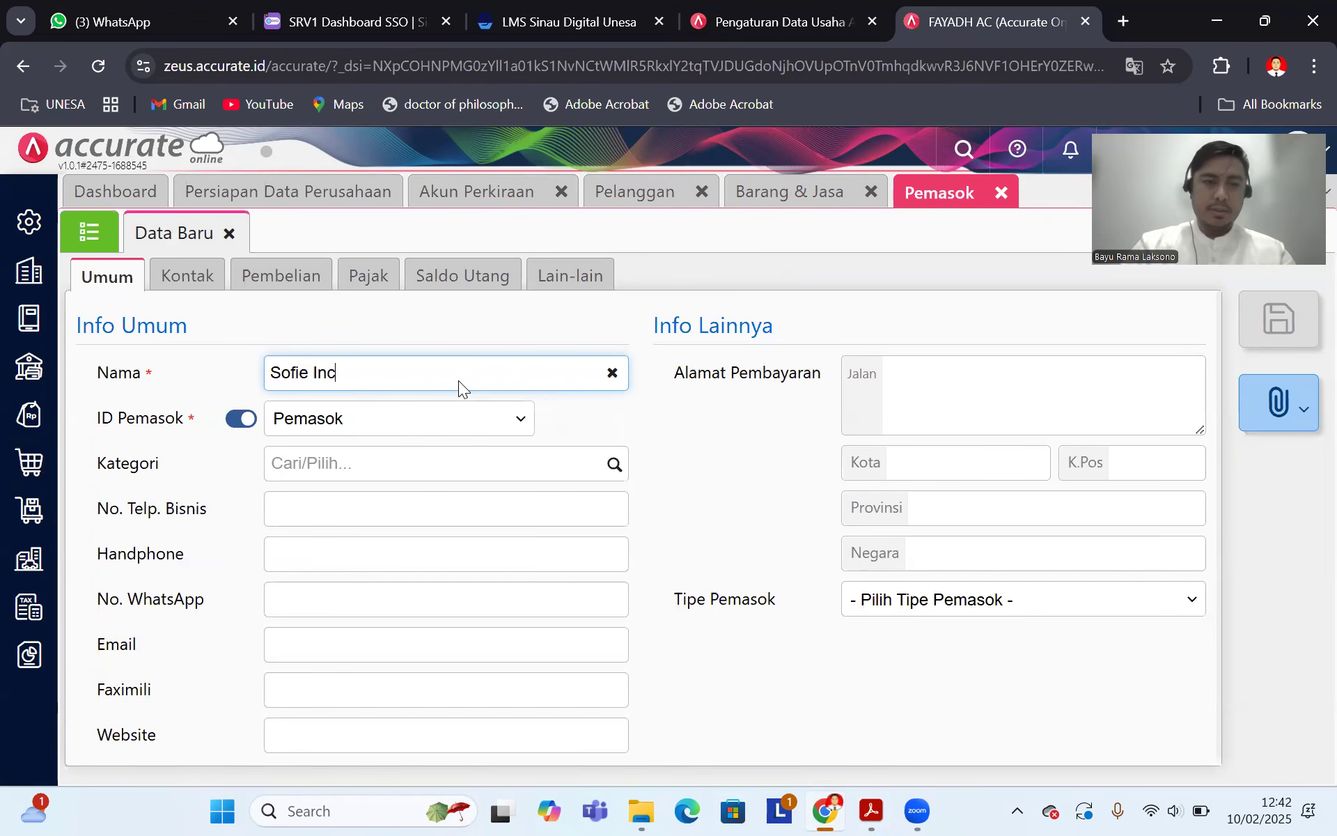
Step: Switch the supplier ID to manual entry and enter S01
{"action": "left_click", "coordinate": [241, 418]}
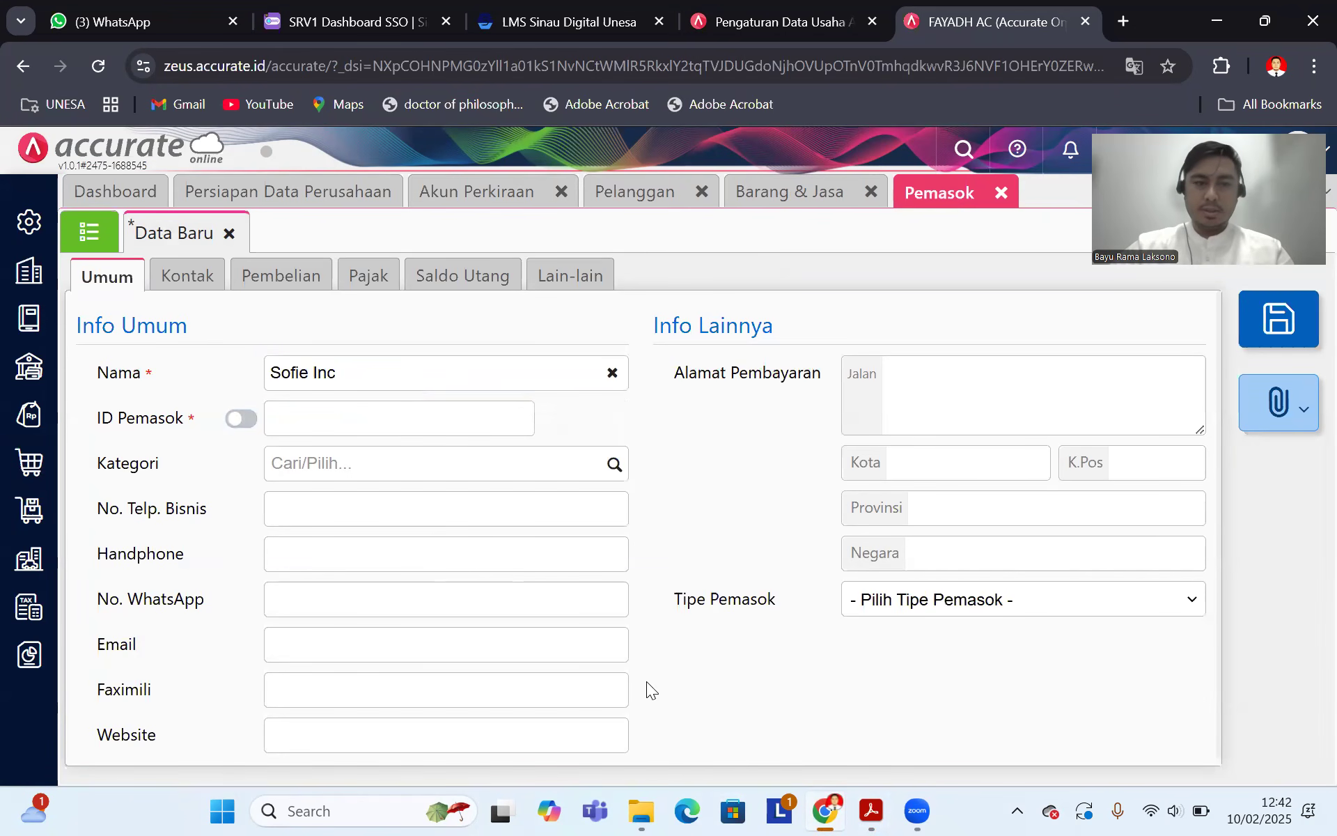
{"action": "left_click", "coordinate": [870, 810]}
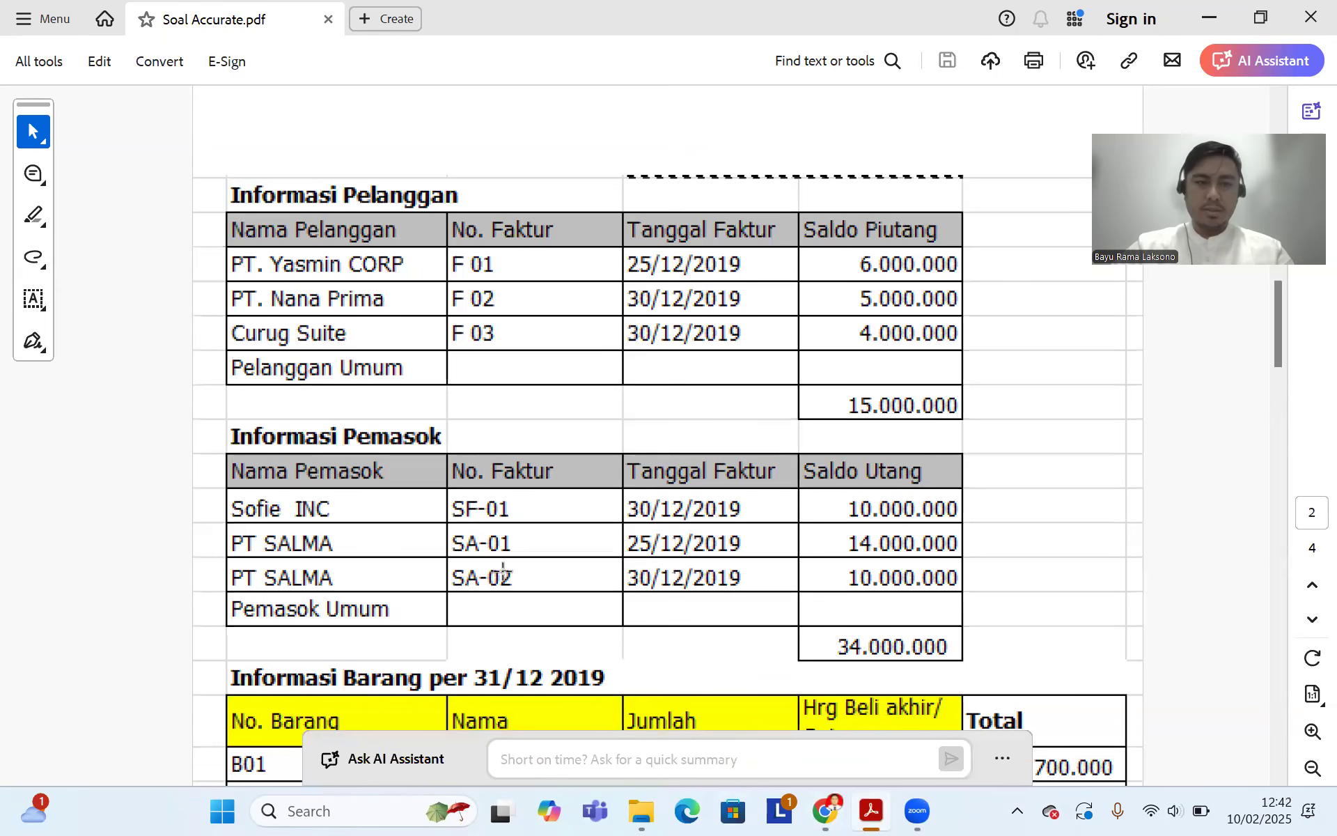
{"action": "left_click", "coordinate": [834, 810]}
{"action": "left_click", "coordinate": [348, 418]}
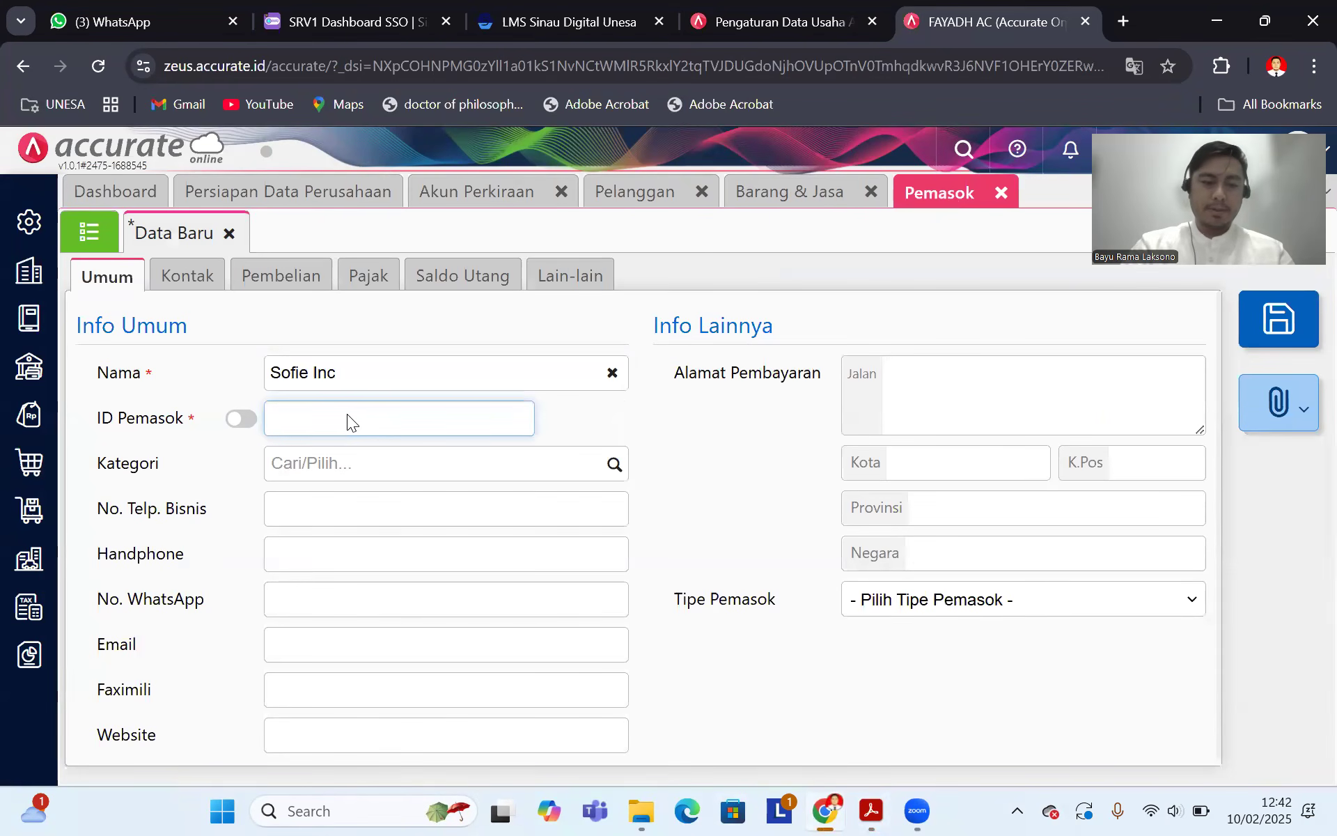
{"action": "type", "text": "S"}
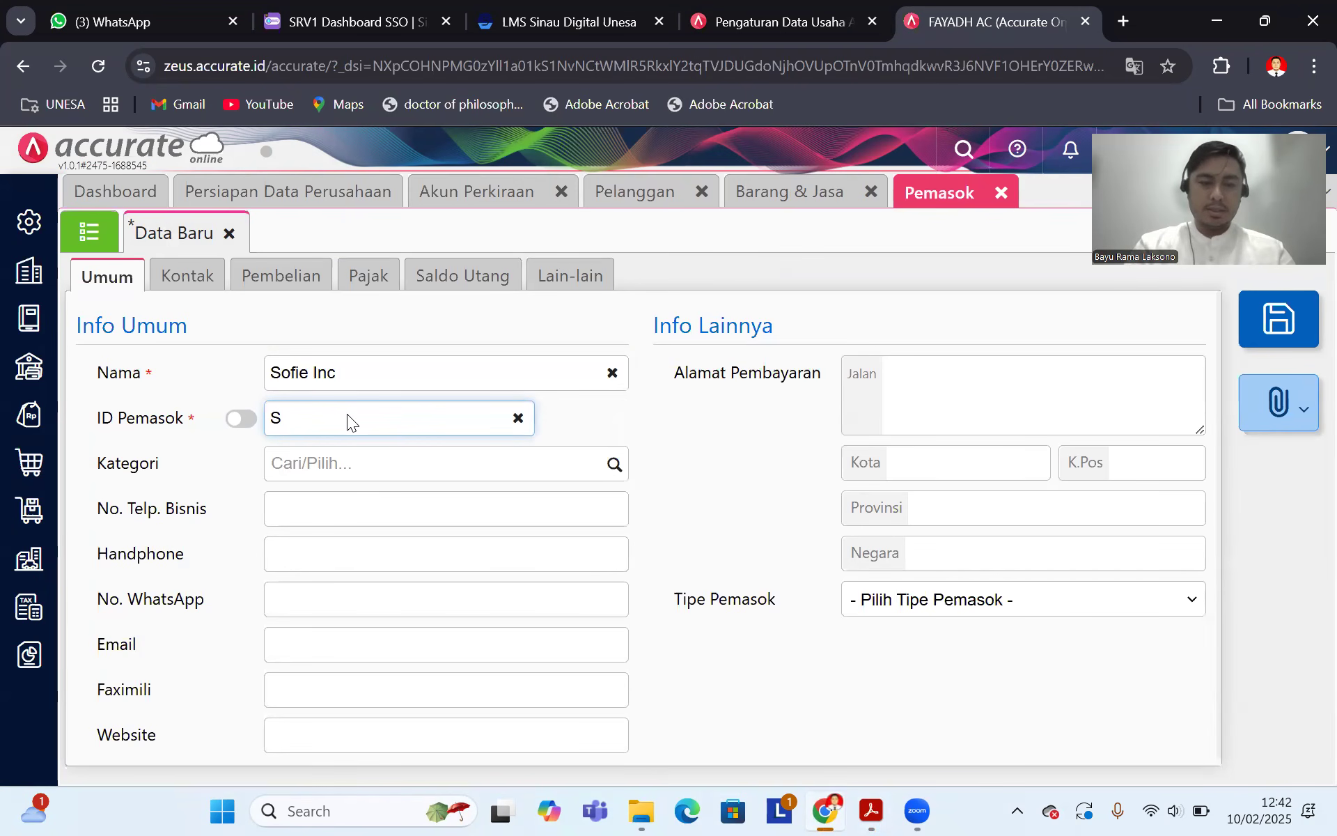
{"action": "key", "text": "BackSpace"}
{"action": "type", "text": "S"}
{"action": "key", "text": "BackSpace"}
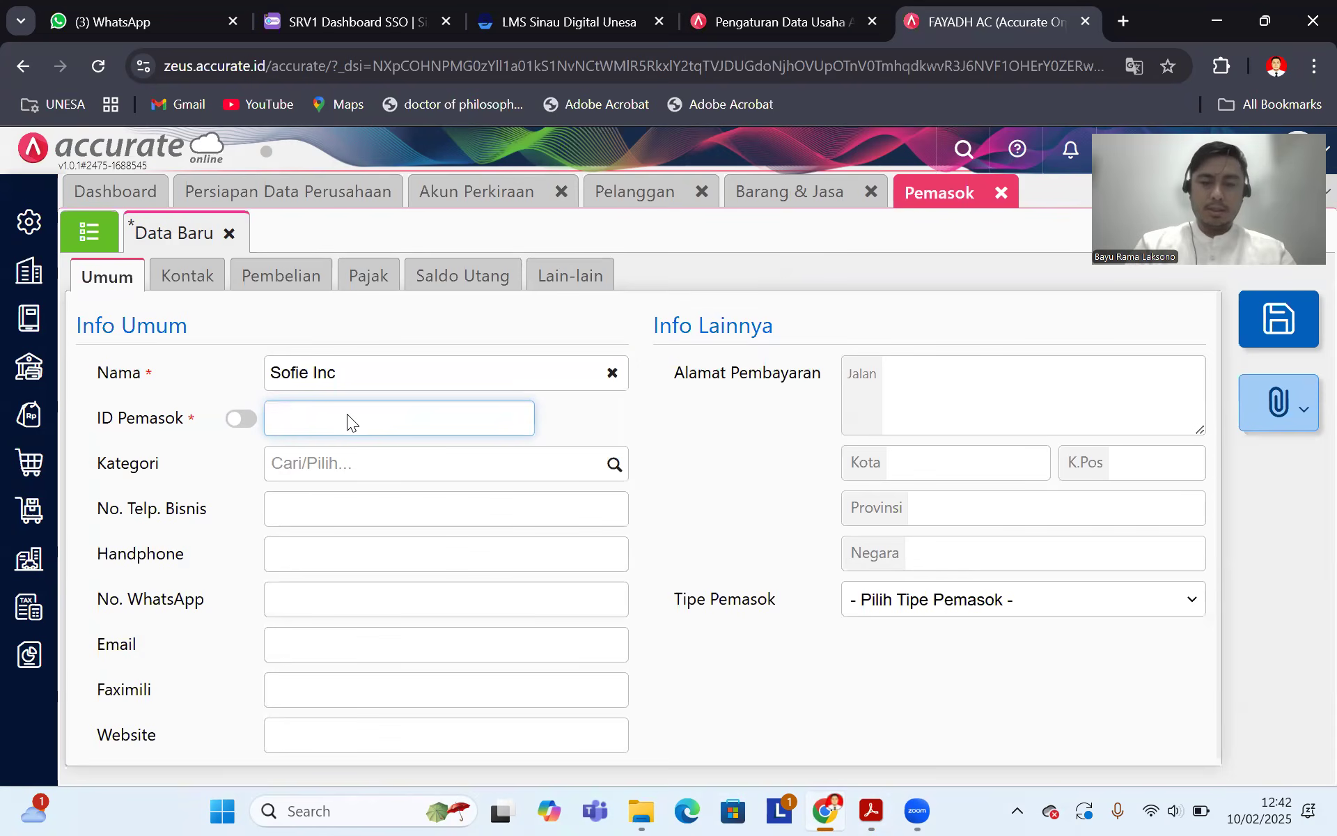
{"action": "type", "text": "P"}
{"action": "key", "text": "BackSpace"}
{"action": "type", "text": "S"}
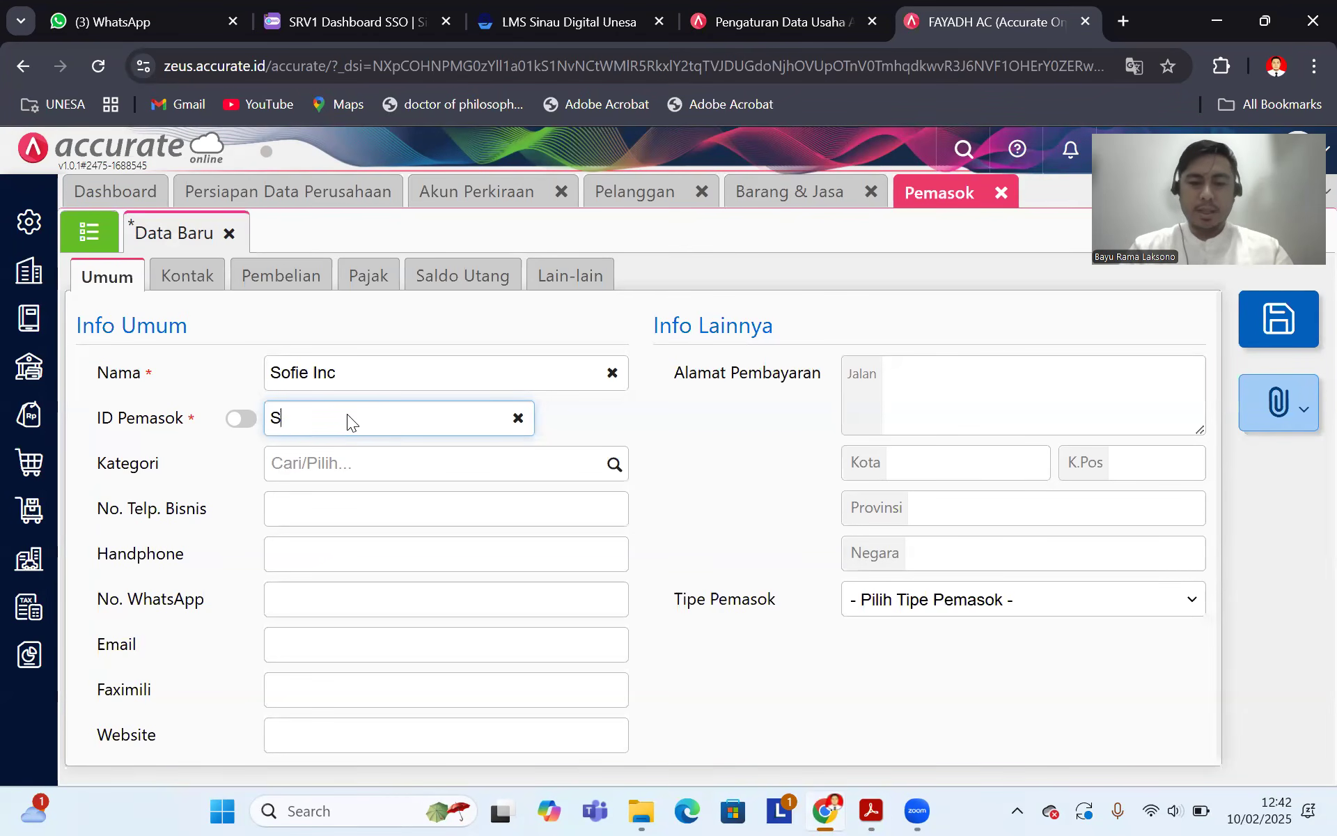
{"action": "type", "text": "01"}
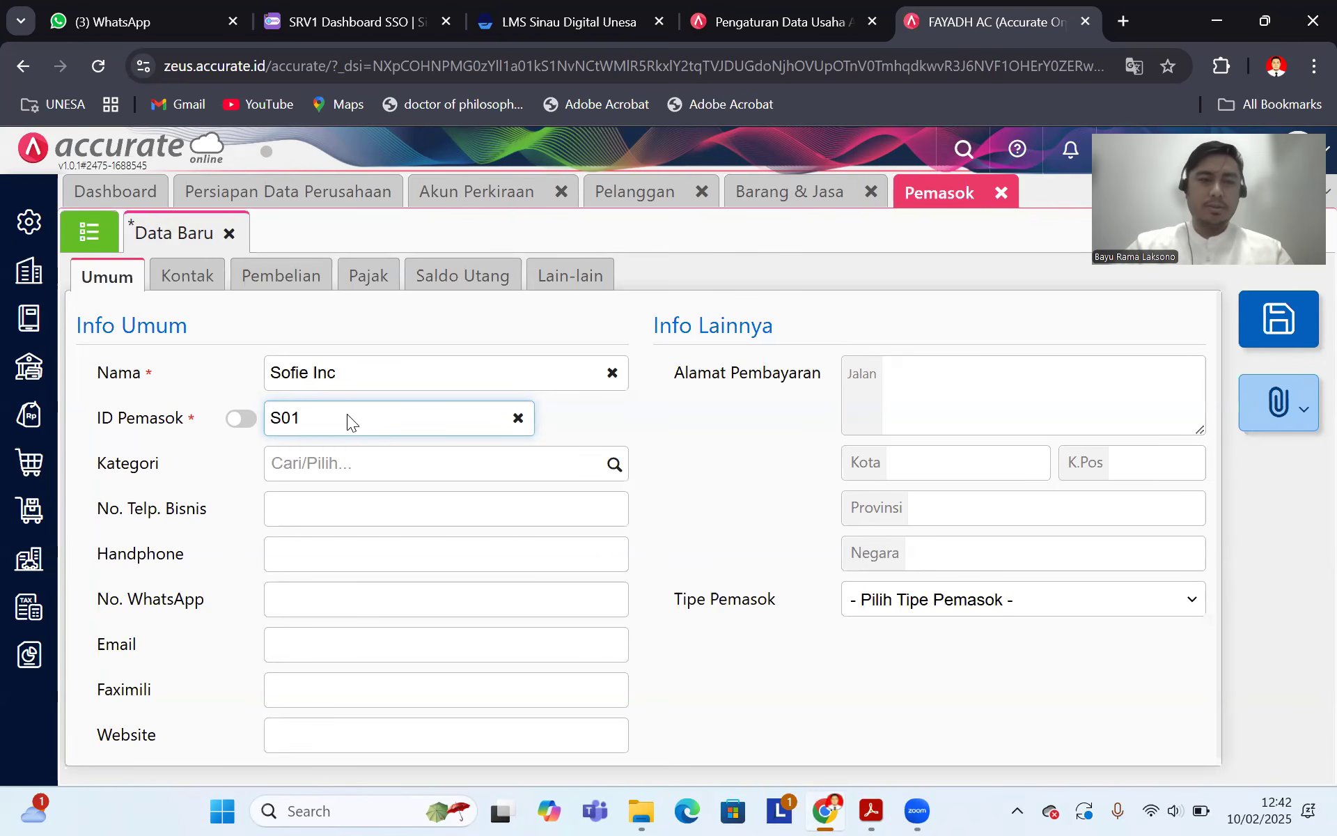
Step: In the purchase settings, choose Utang Usaha IDR (210101) as the payables account
{"action": "left_click", "coordinate": [209, 289]}
{"action": "left_click", "coordinate": [265, 282]}
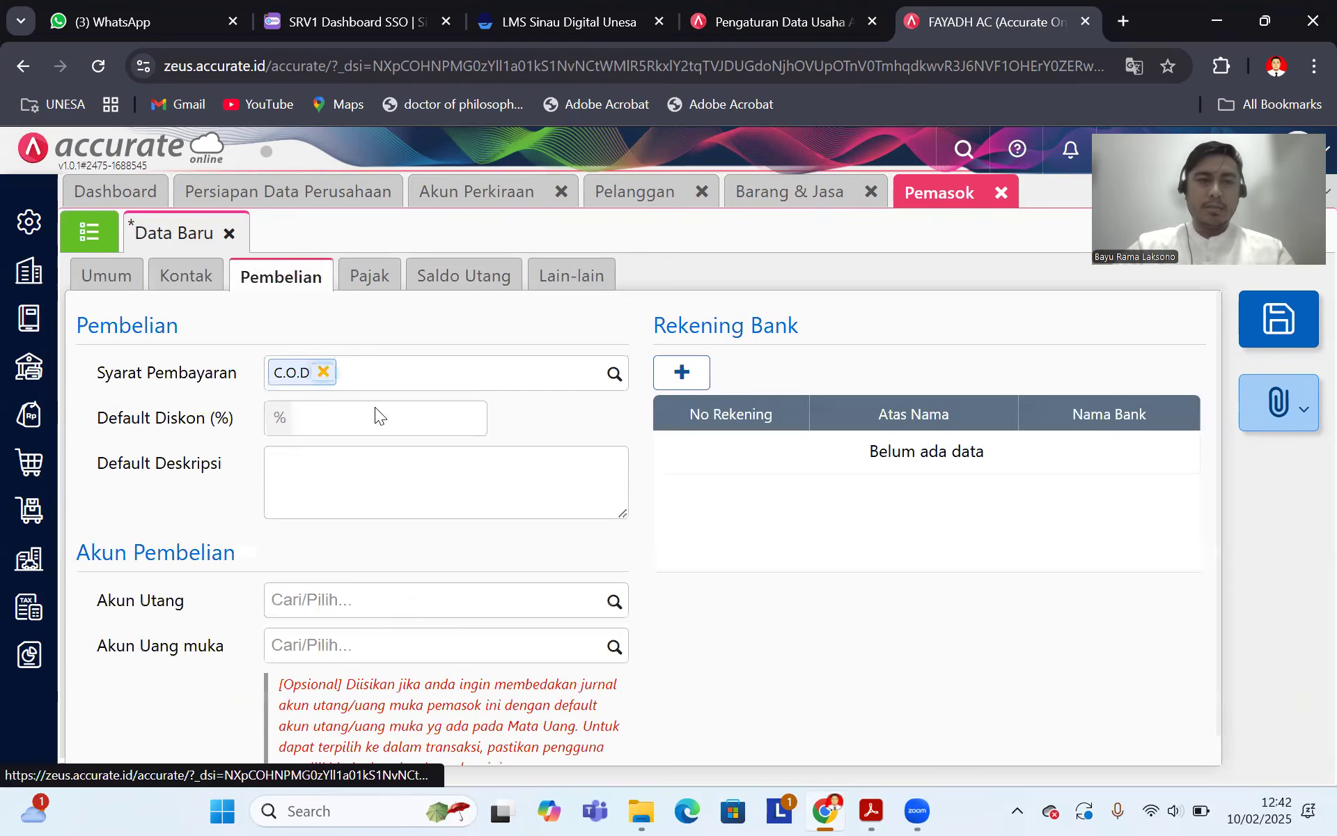
{"action": "scroll", "coordinate": [460, 454], "scroll_direction": "down", "scroll_amount": 1}
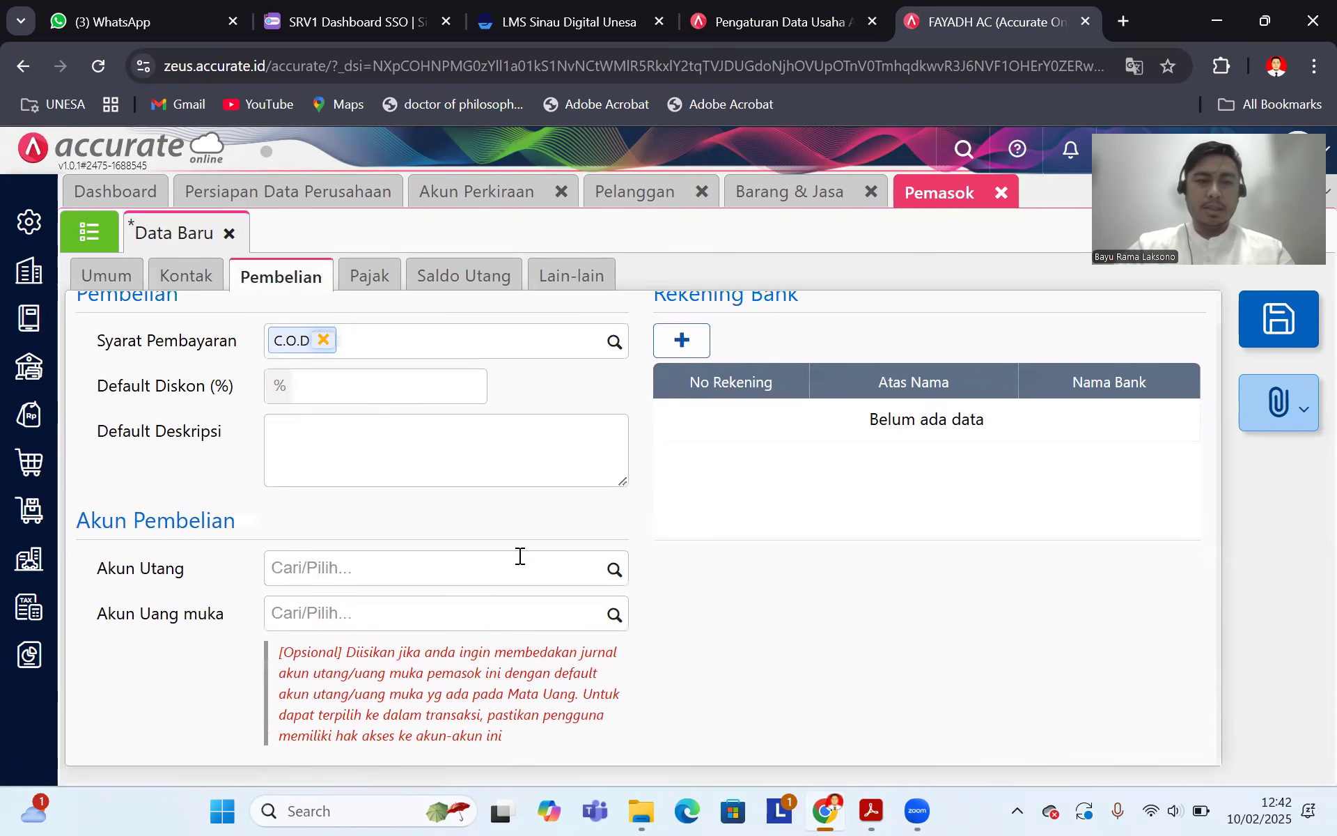
{"action": "left_click", "coordinate": [613, 572]}
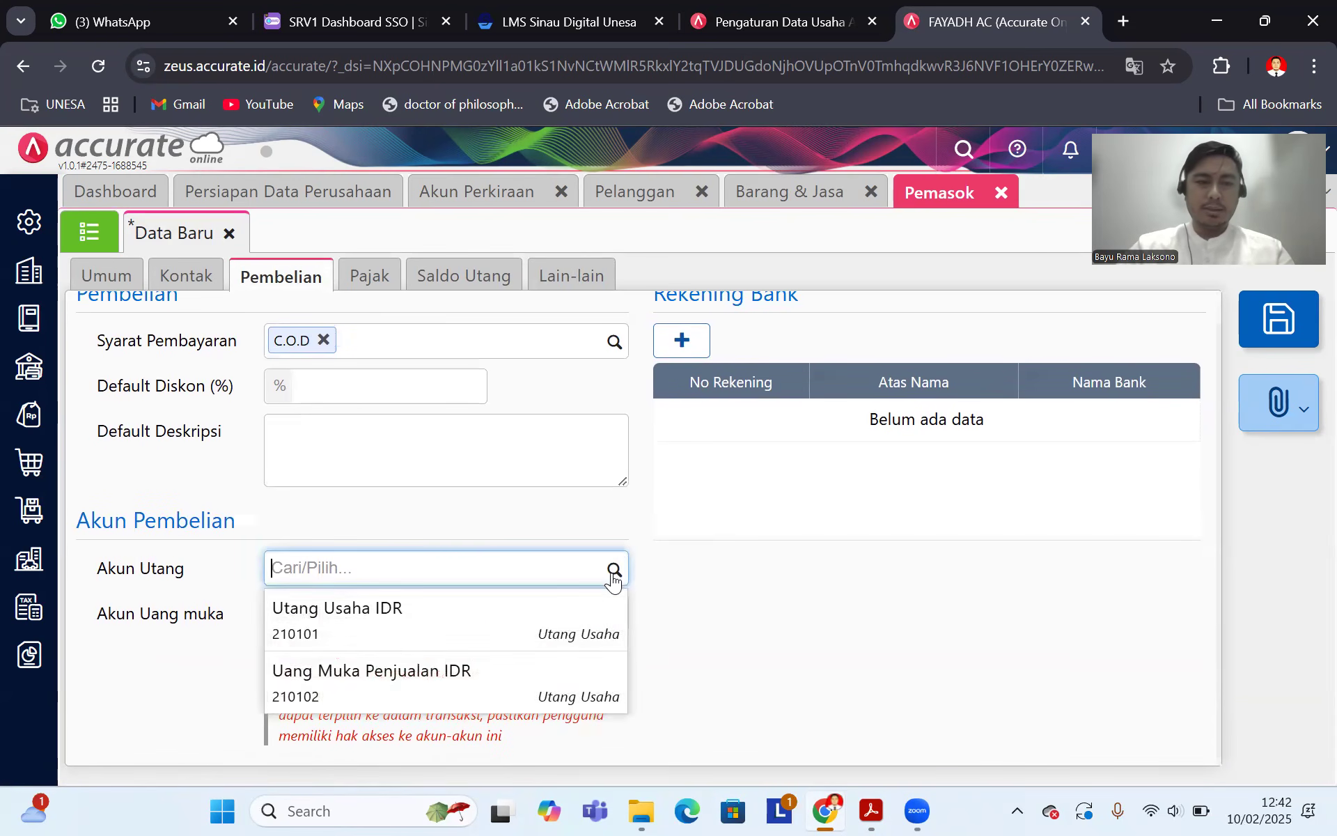
{"action": "left_click", "coordinate": [383, 636]}
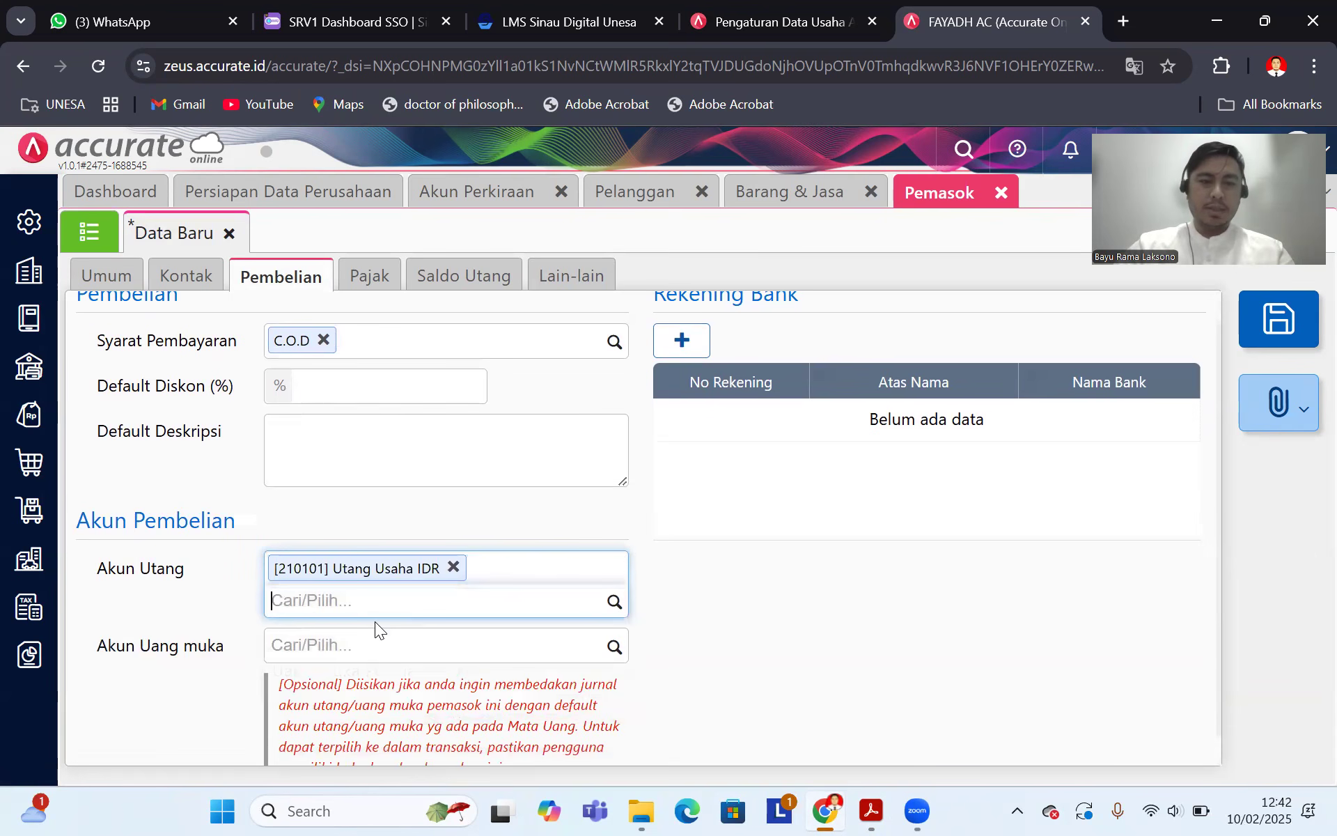
{"action": "left_click", "coordinate": [872, 811]}
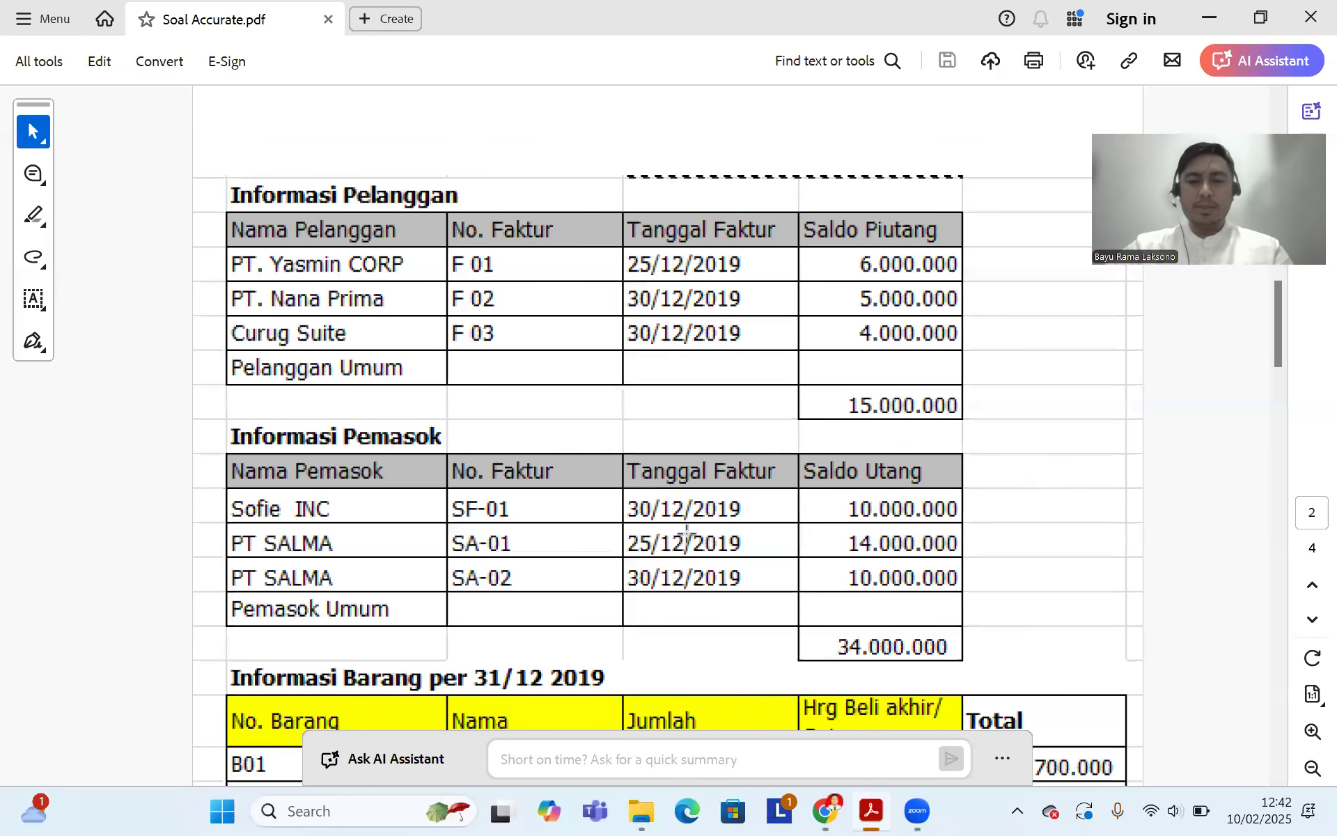
{"action": "left_click", "coordinate": [825, 811]}
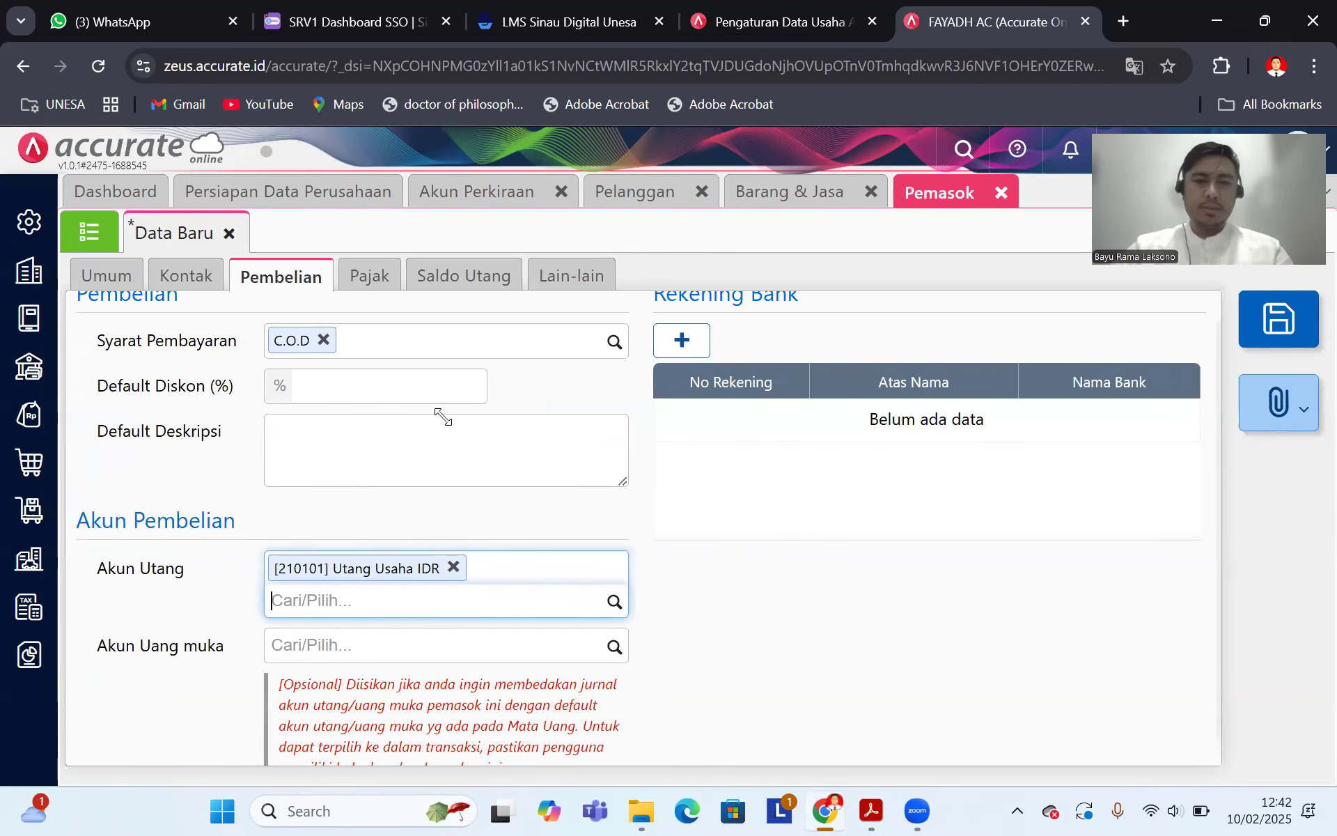
Step: Review the down-payment account options against the PDF, then bring up the supplier's tax details
{"action": "scroll", "coordinate": [446, 453], "scroll_direction": "down", "scroll_amount": 1}
{"action": "left_click", "coordinate": [610, 619]}
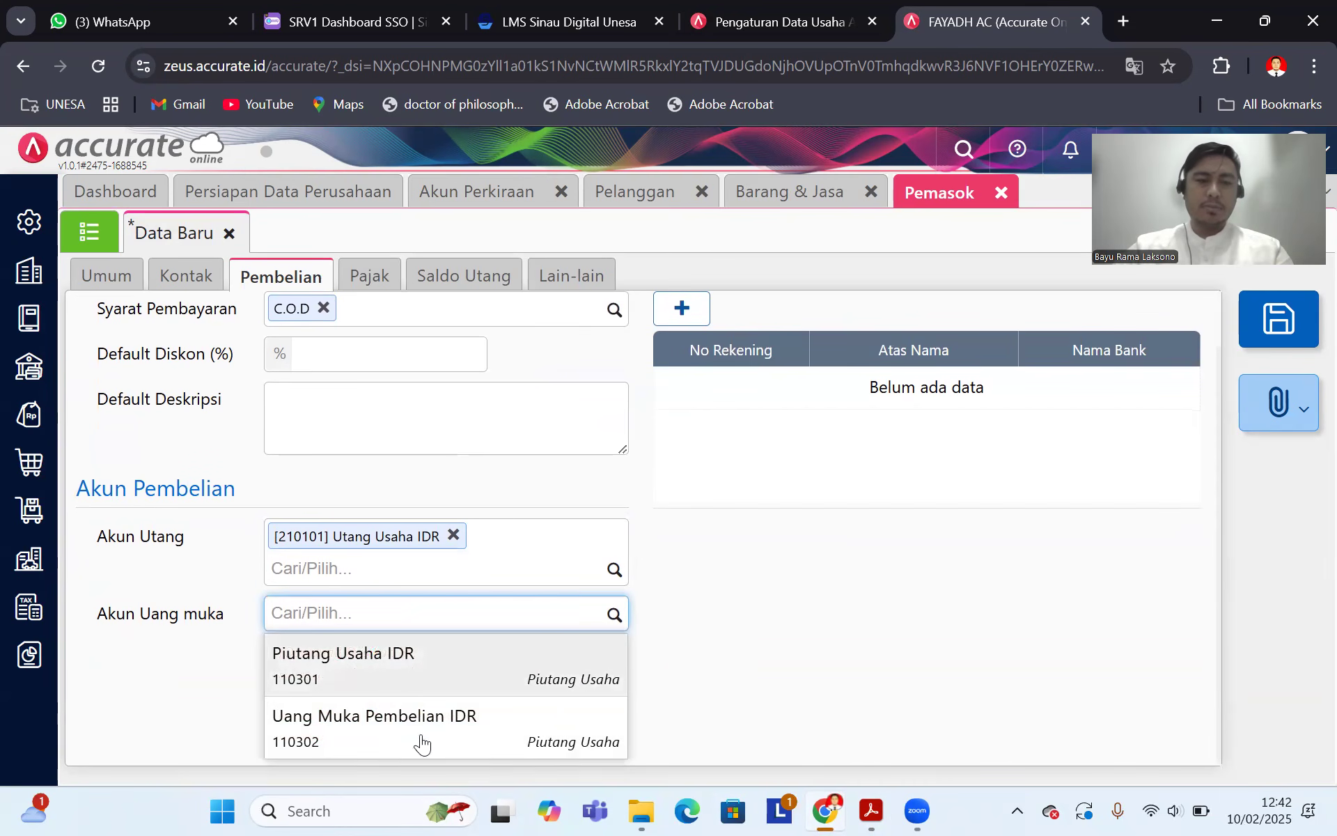
{"action": "left_click", "coordinate": [873, 810]}
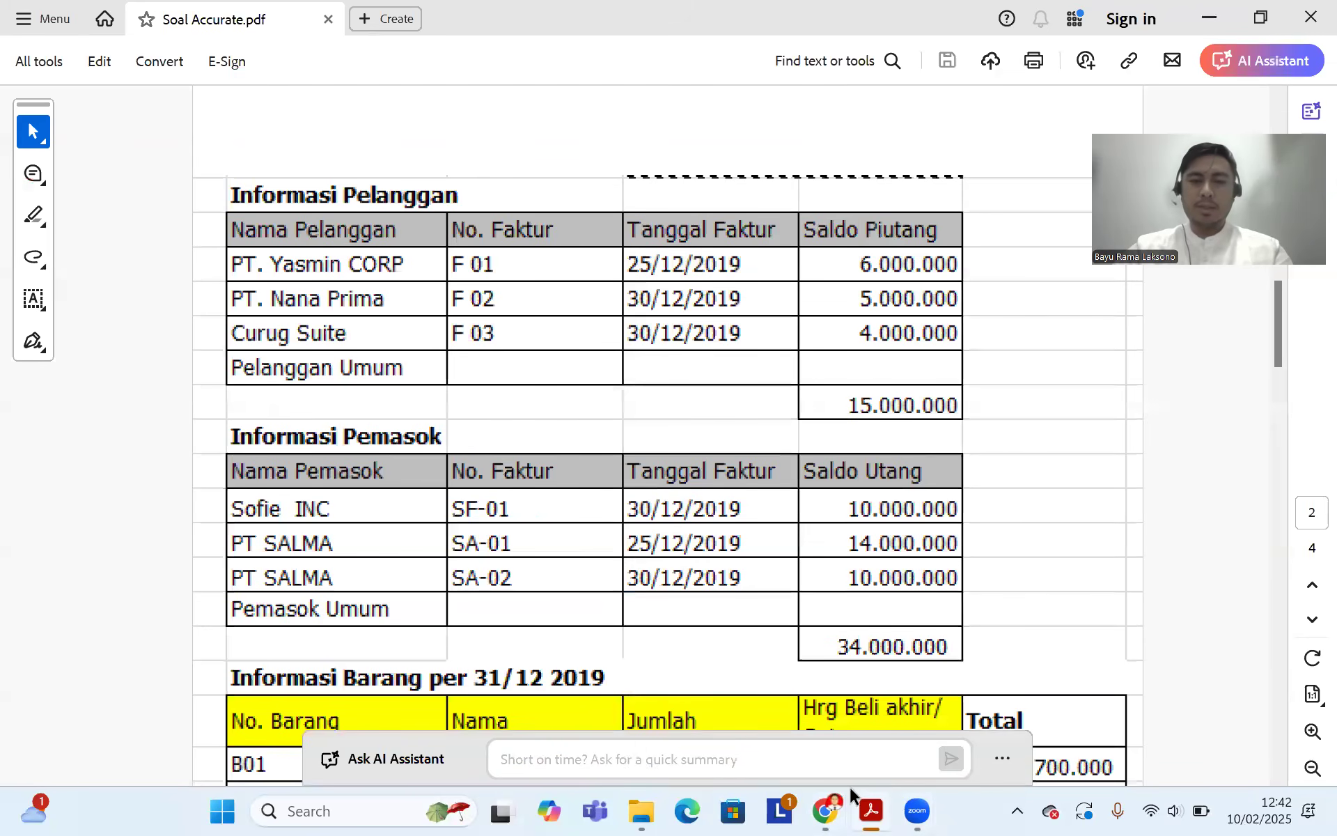
{"action": "key", "text": "alt+Tab"}
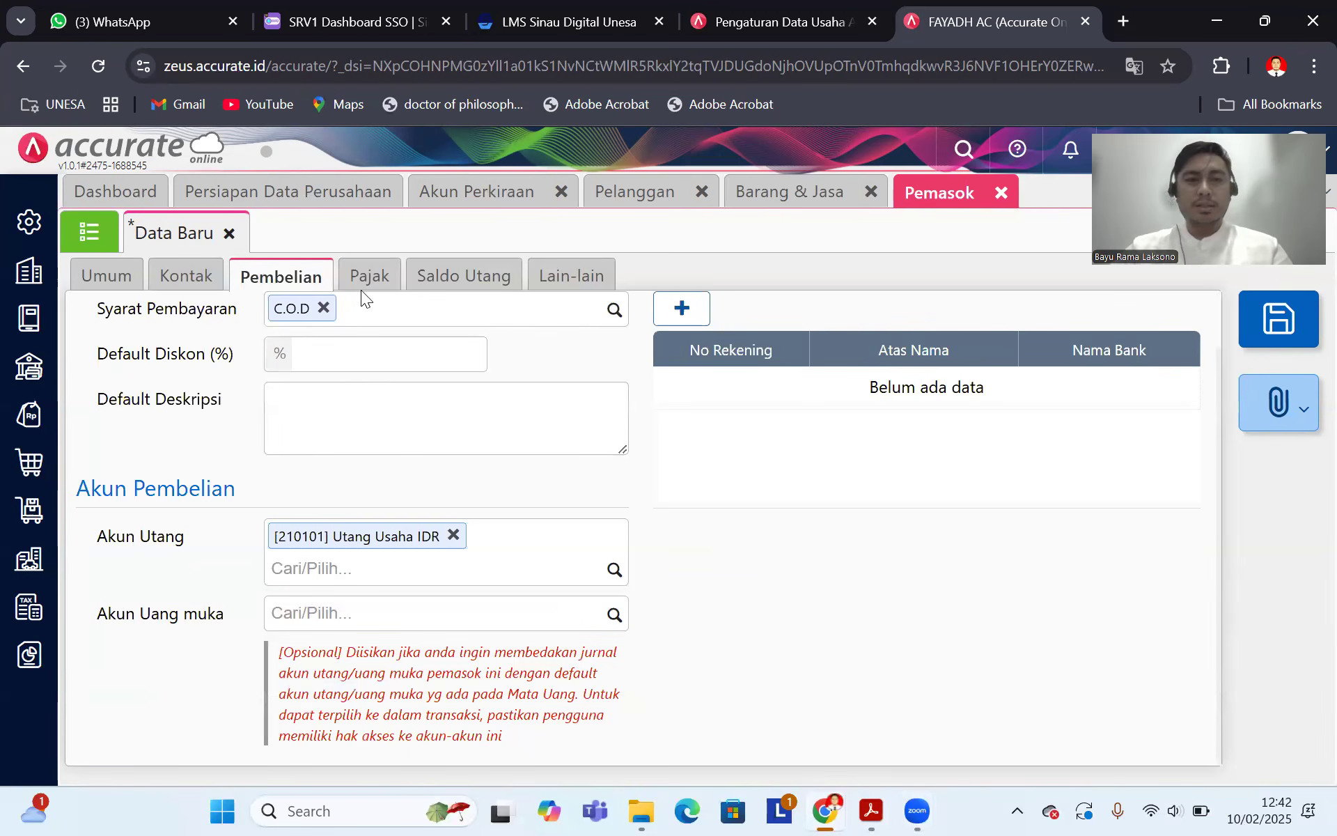
{"action": "left_click", "coordinate": [374, 277]}
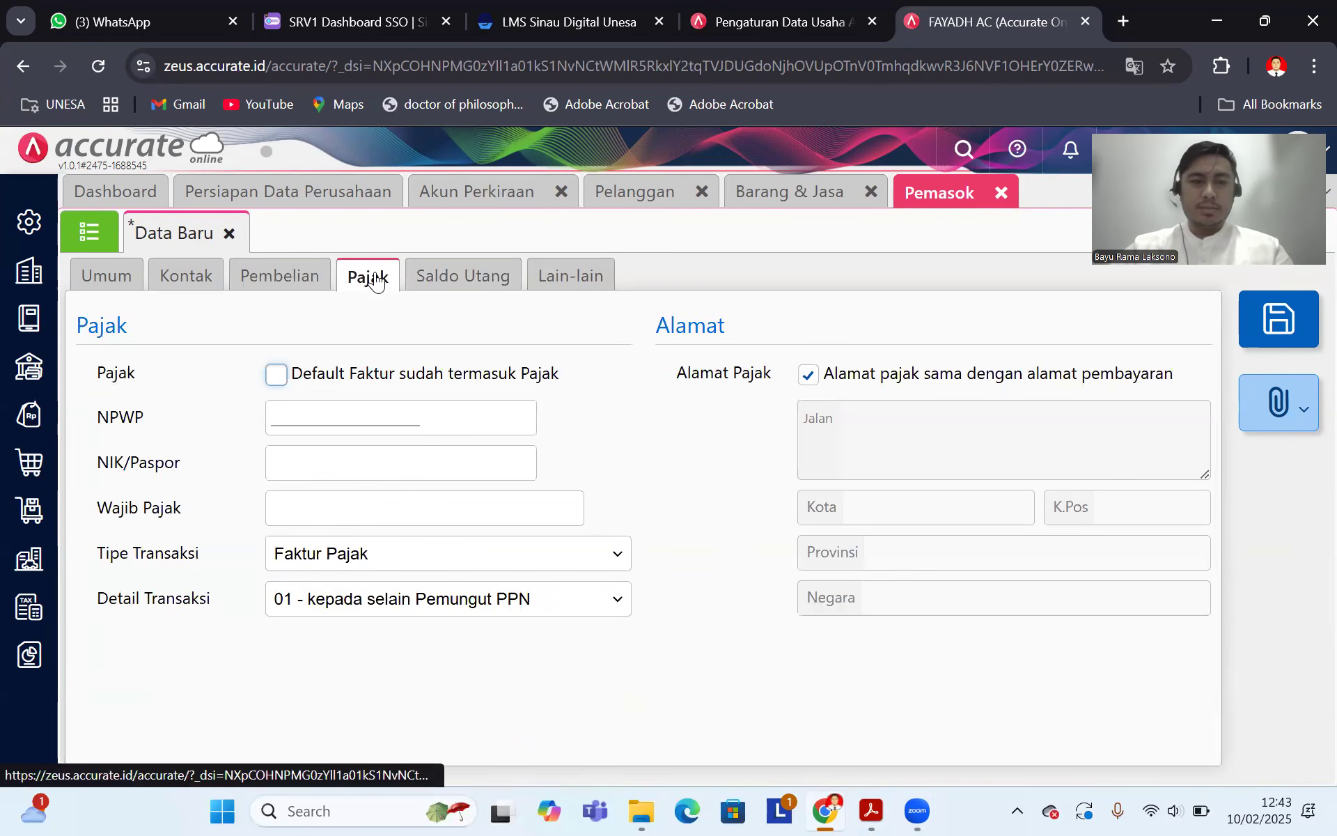
Step: Add a new opening payable entry dated 30/12/2019
{"action": "left_click", "coordinate": [491, 282]}
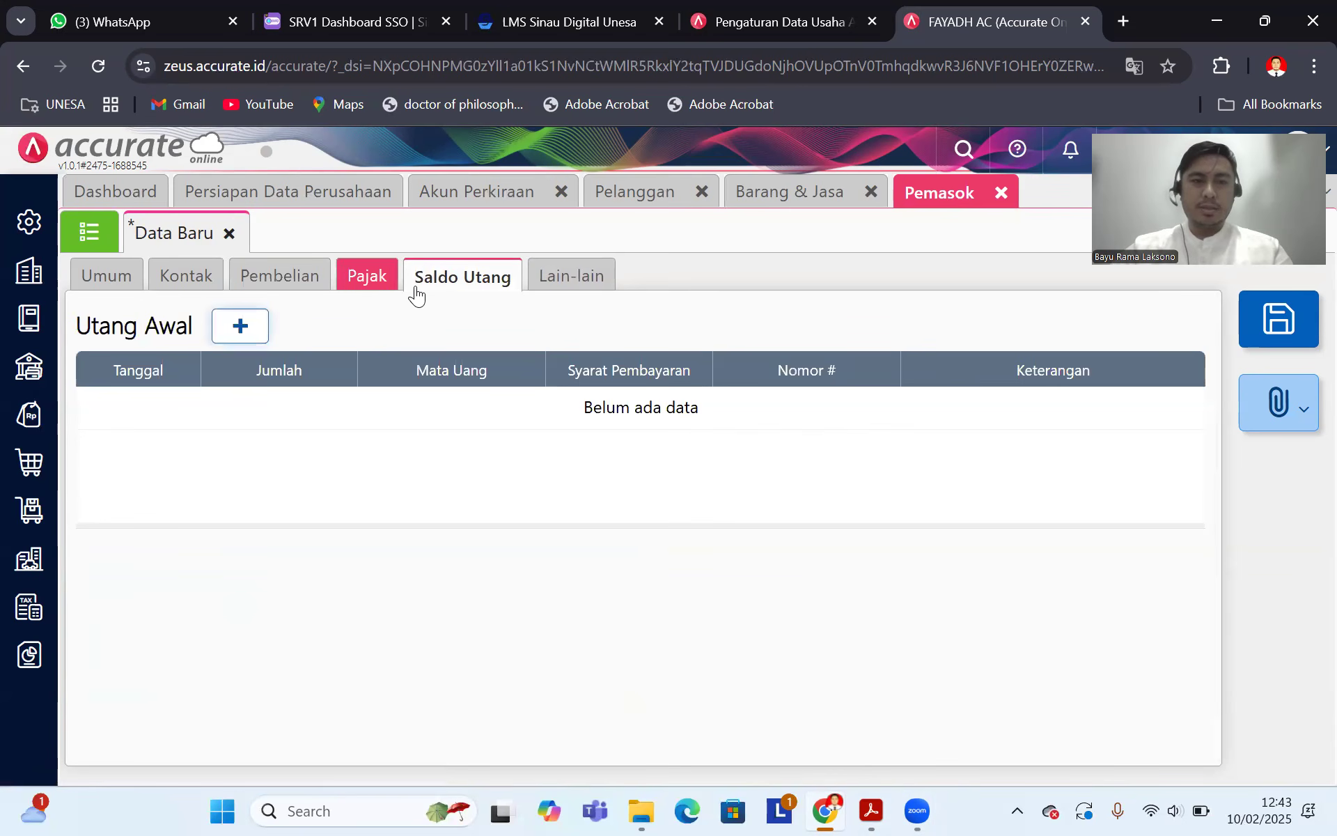
{"action": "left_click", "coordinate": [240, 327]}
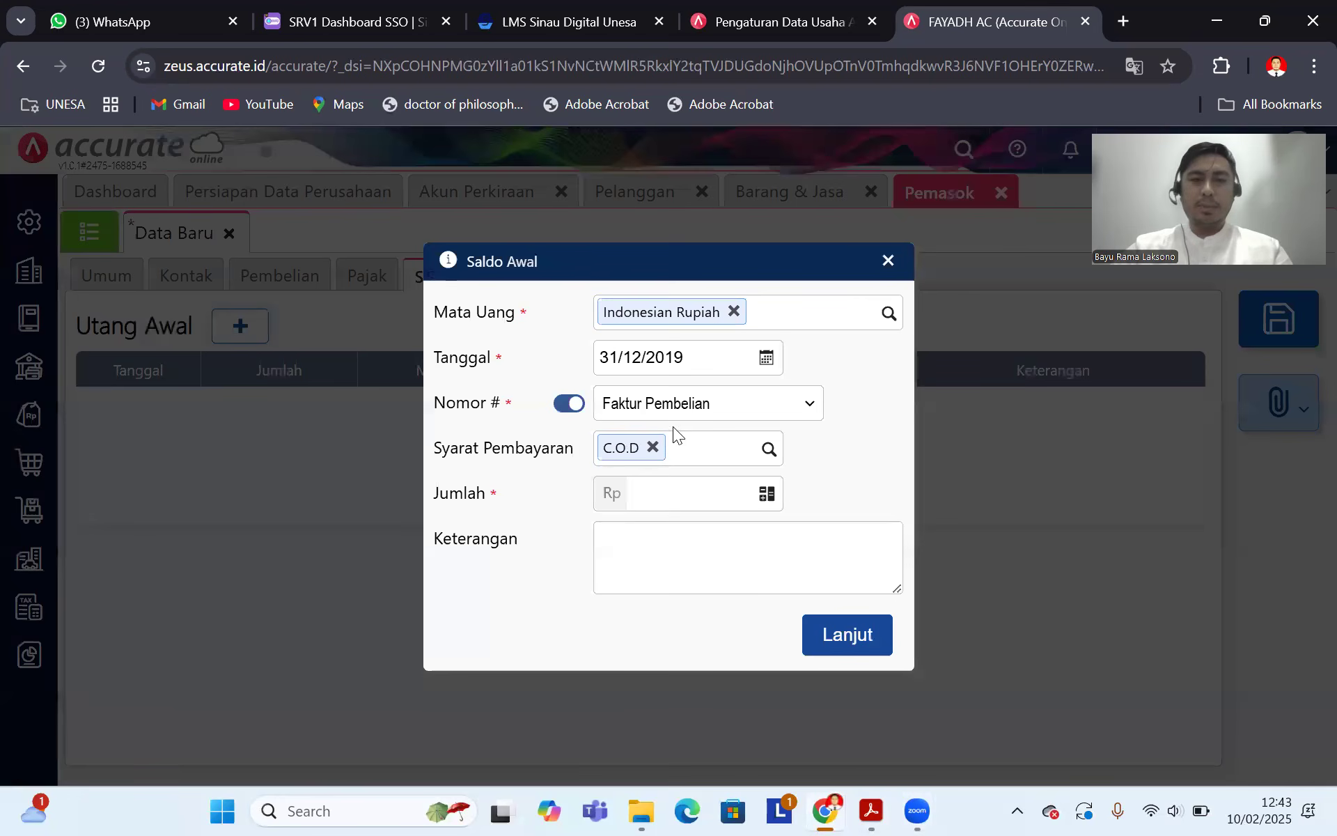
{"action": "left_click", "coordinate": [872, 810]}
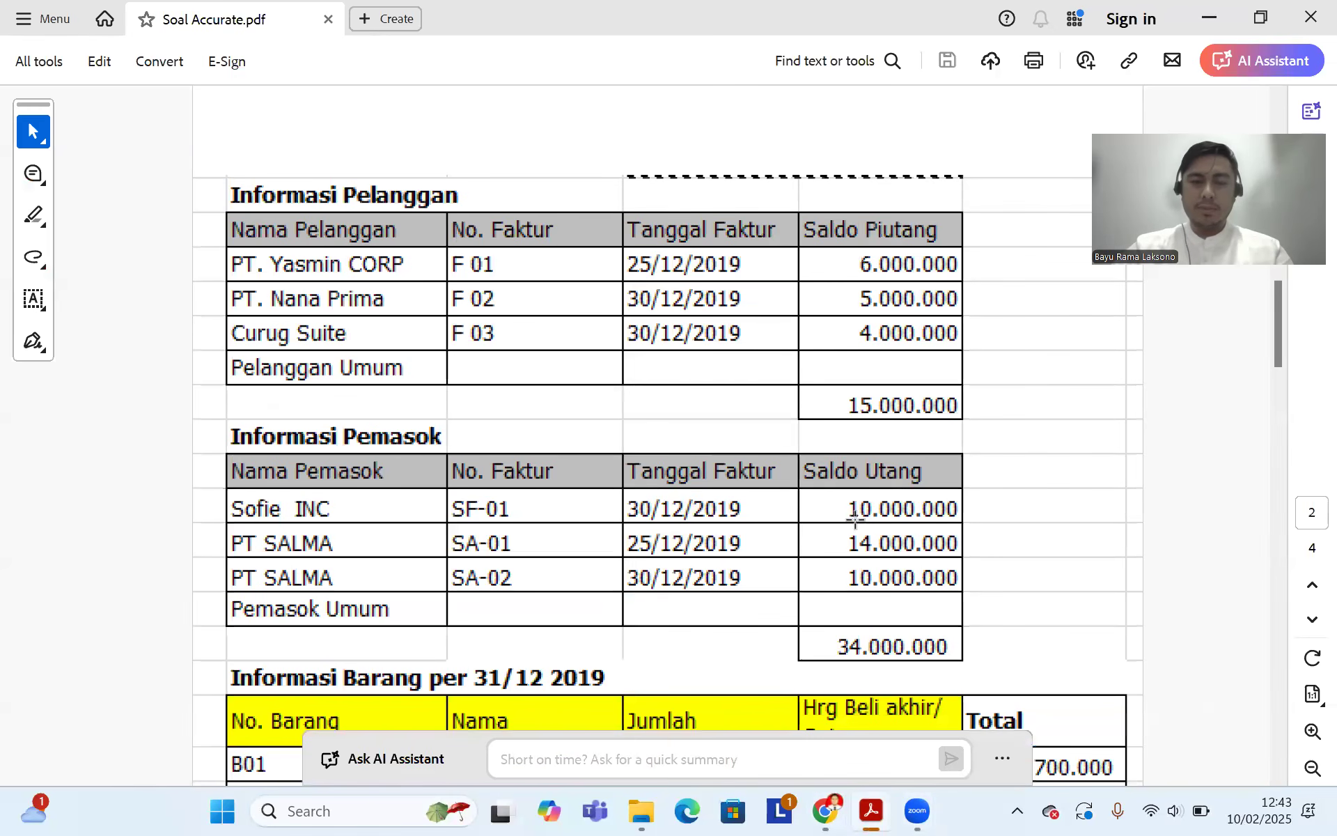
{"action": "left_click", "coordinate": [825, 810]}
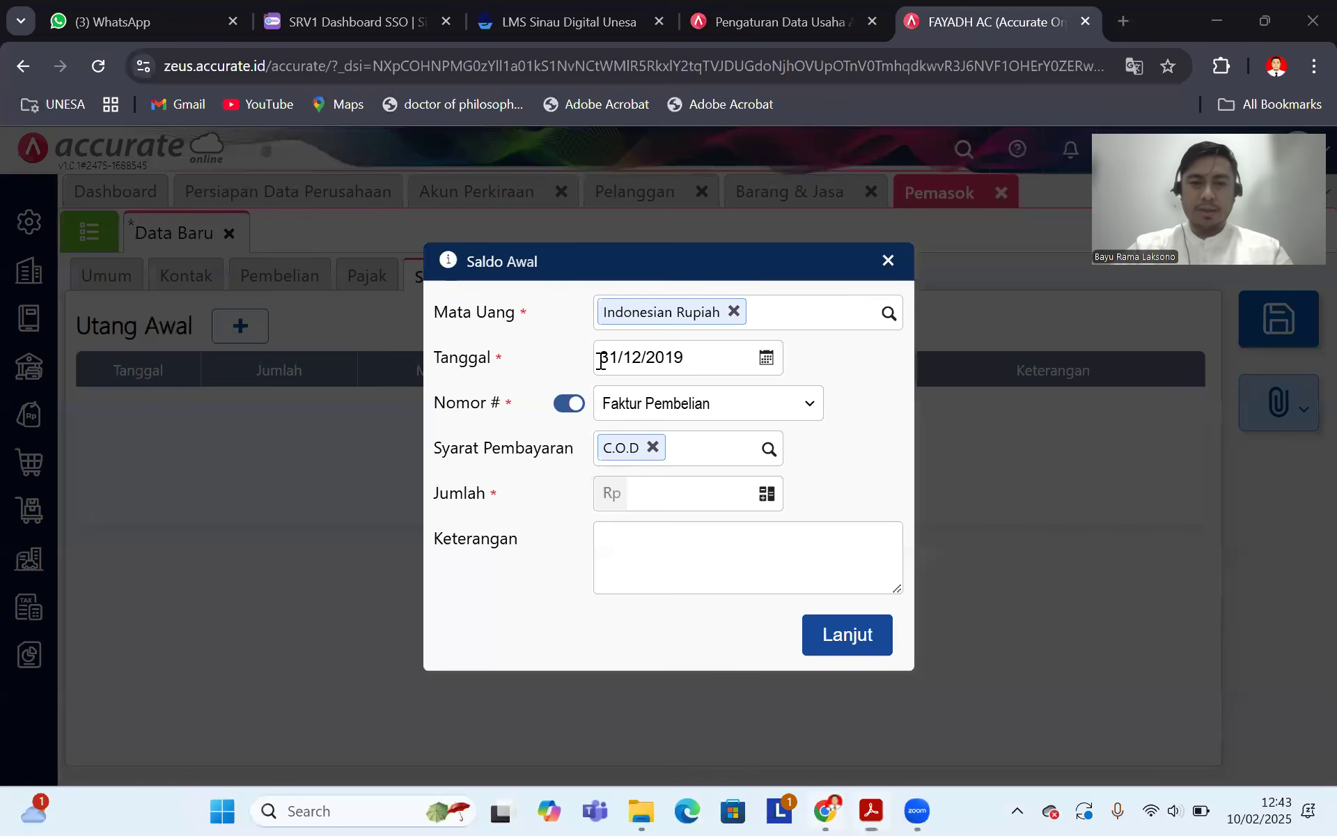
{"action": "left_click", "coordinate": [870, 810]}
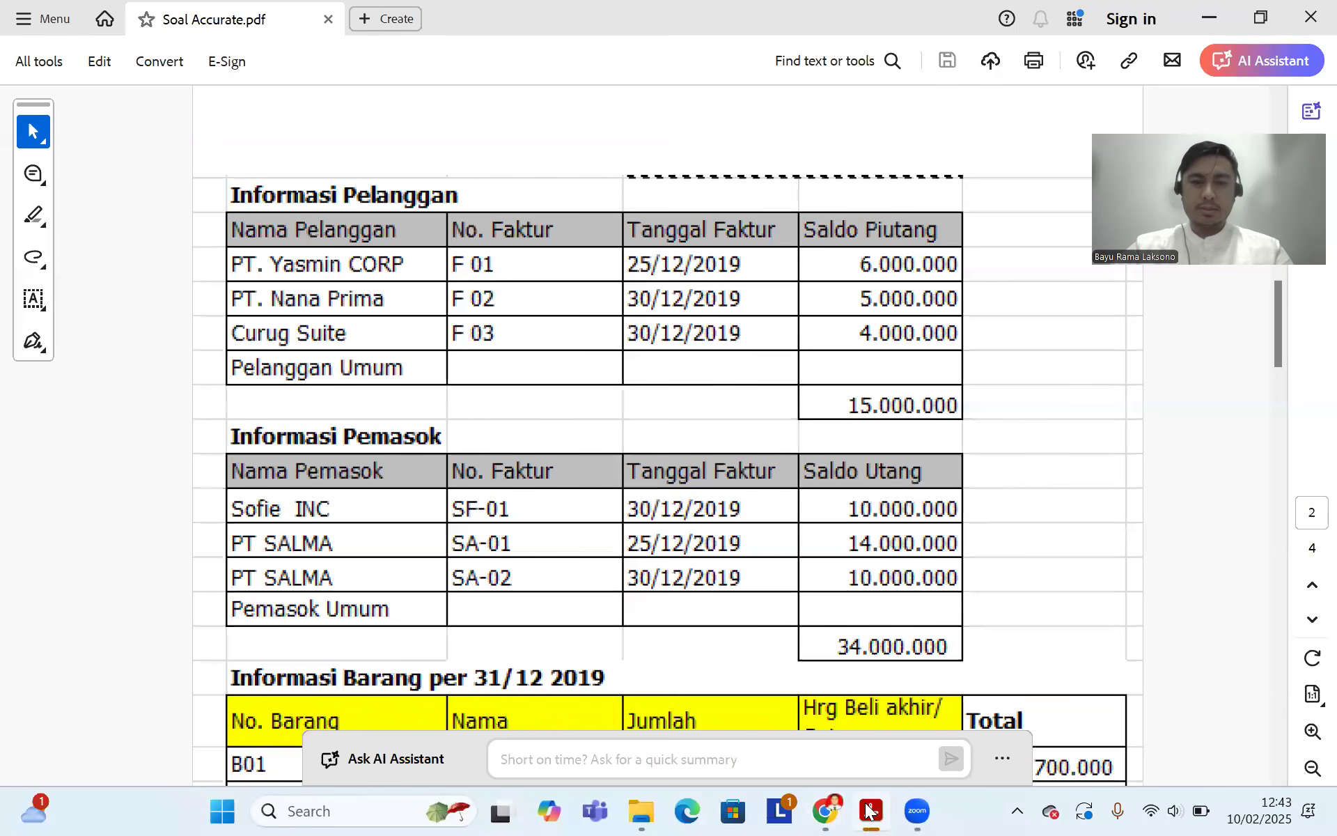
{"action": "left_click", "coordinate": [827, 810]}
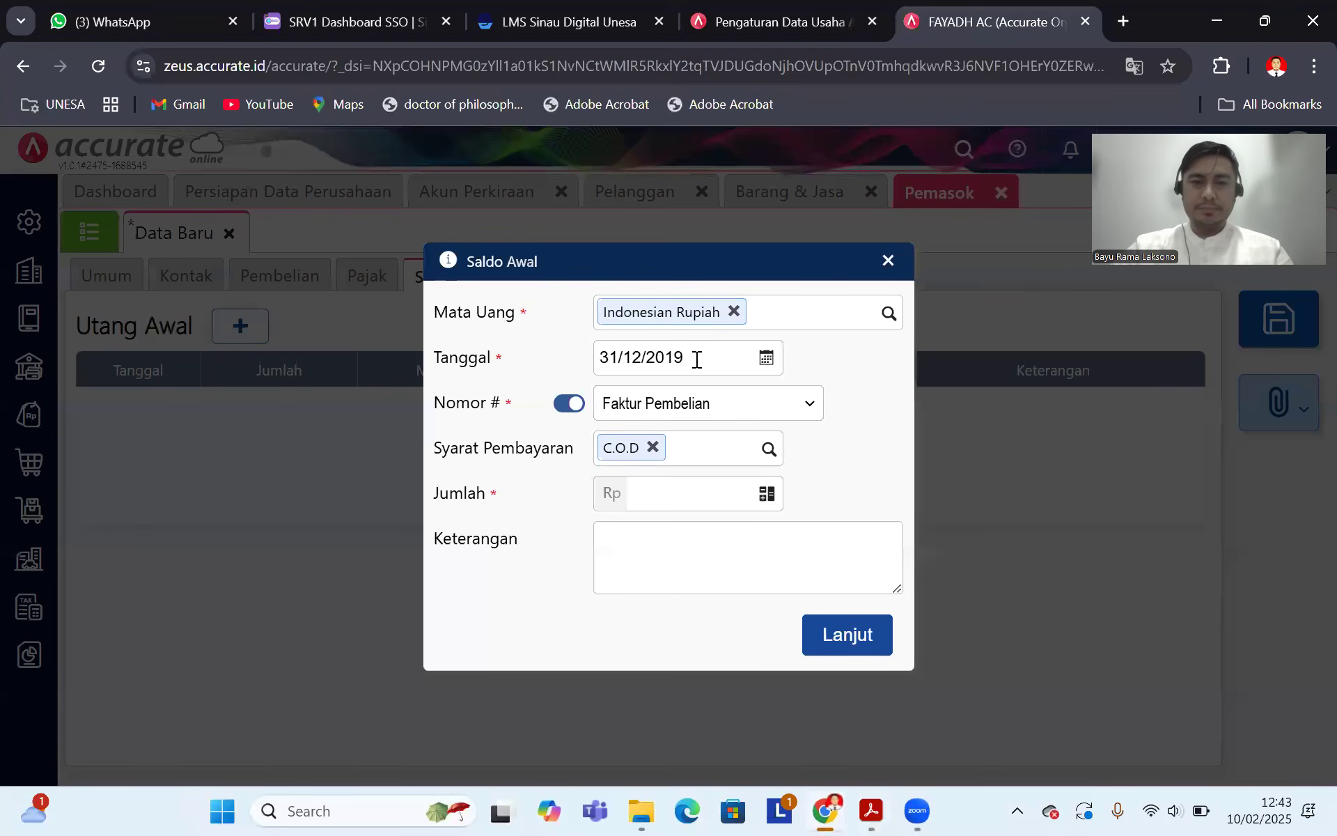
{"action": "left_click", "coordinate": [716, 355]}
{"action": "type", "text": "30/"}
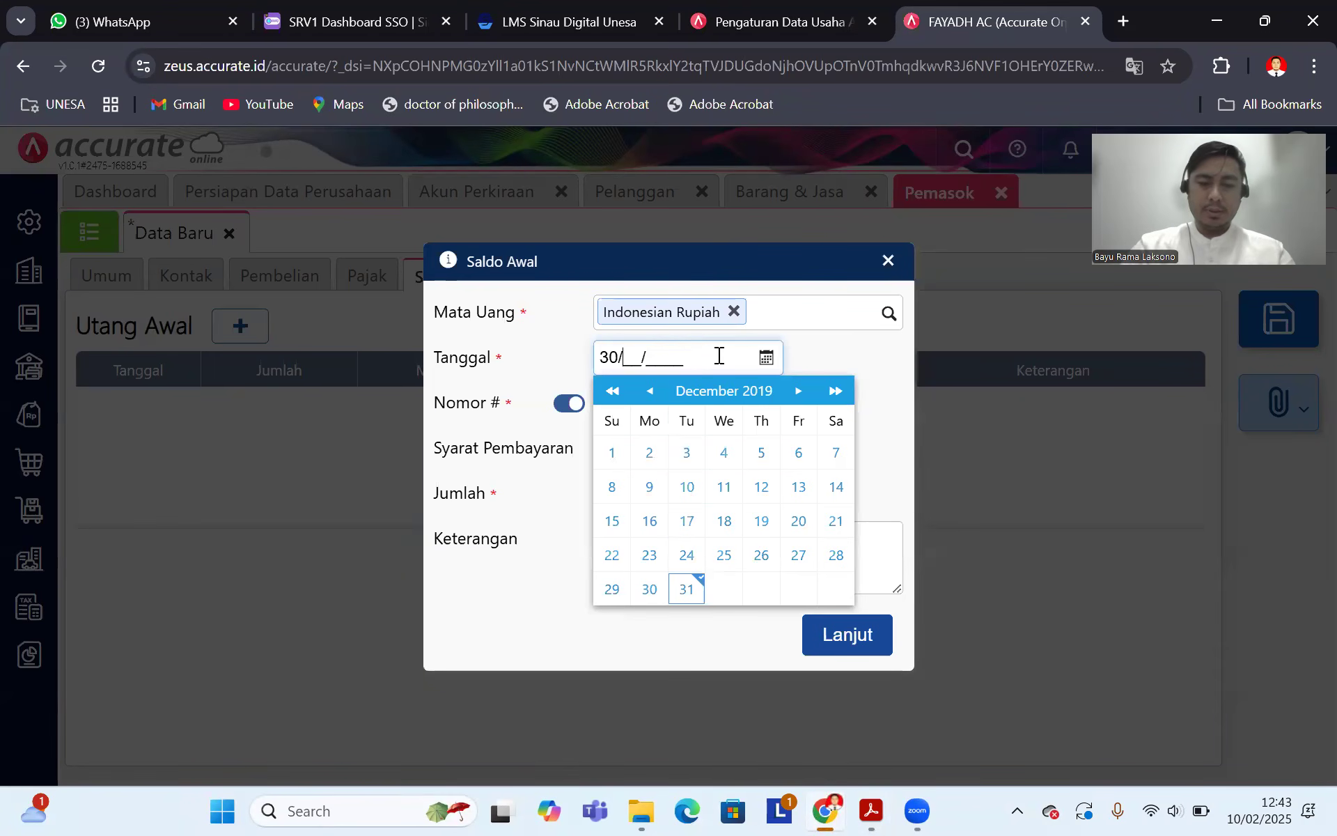
{"action": "type", "text": "12/2019"}
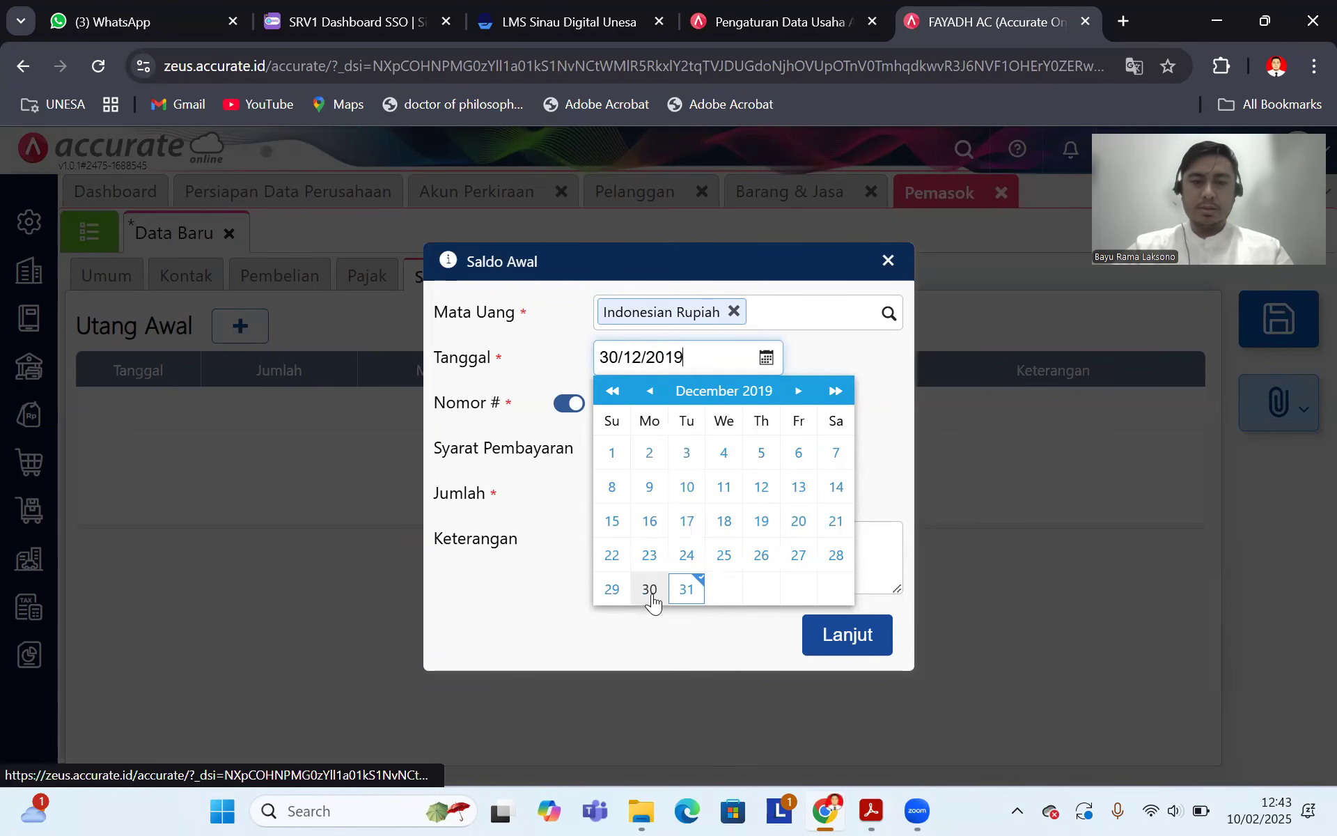
{"action": "left_click", "coordinate": [886, 475]}
Step: Turn off automatic numbering and give the entry invoice number SF-01
{"action": "left_click", "coordinate": [567, 403]}
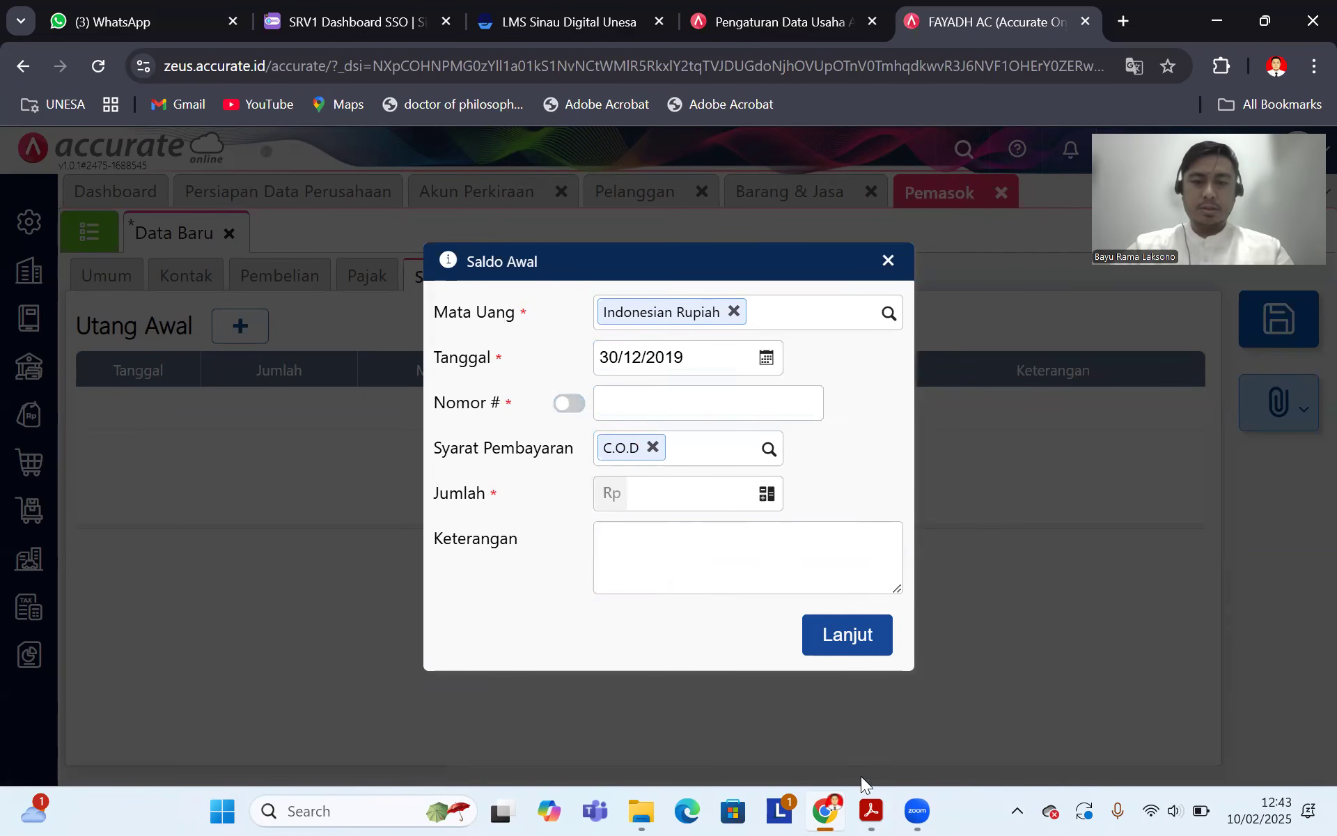
{"action": "left_click", "coordinate": [870, 811]}
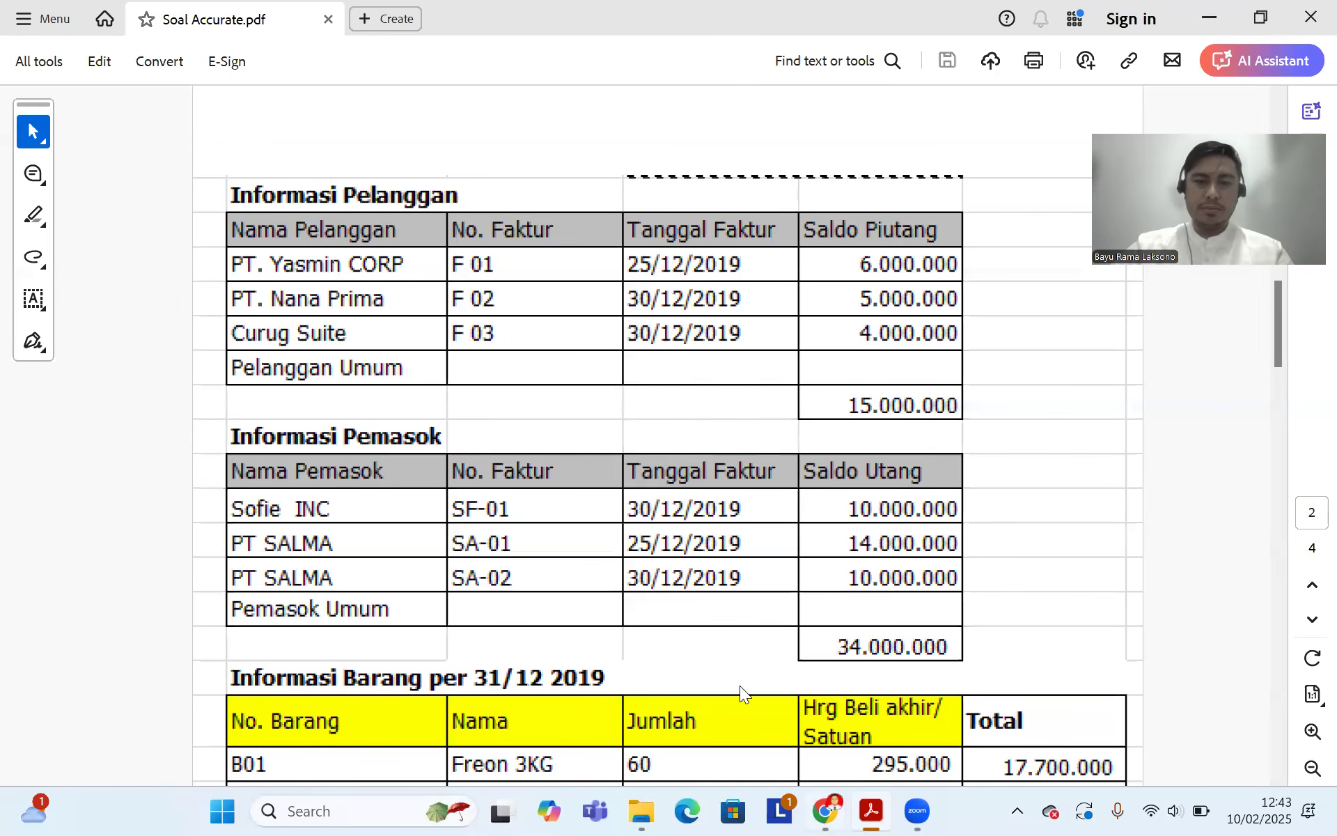
{"action": "key", "text": "alt+Tab"}
{"action": "left_click", "coordinate": [629, 407]}
{"action": "type", "text": "SF"}
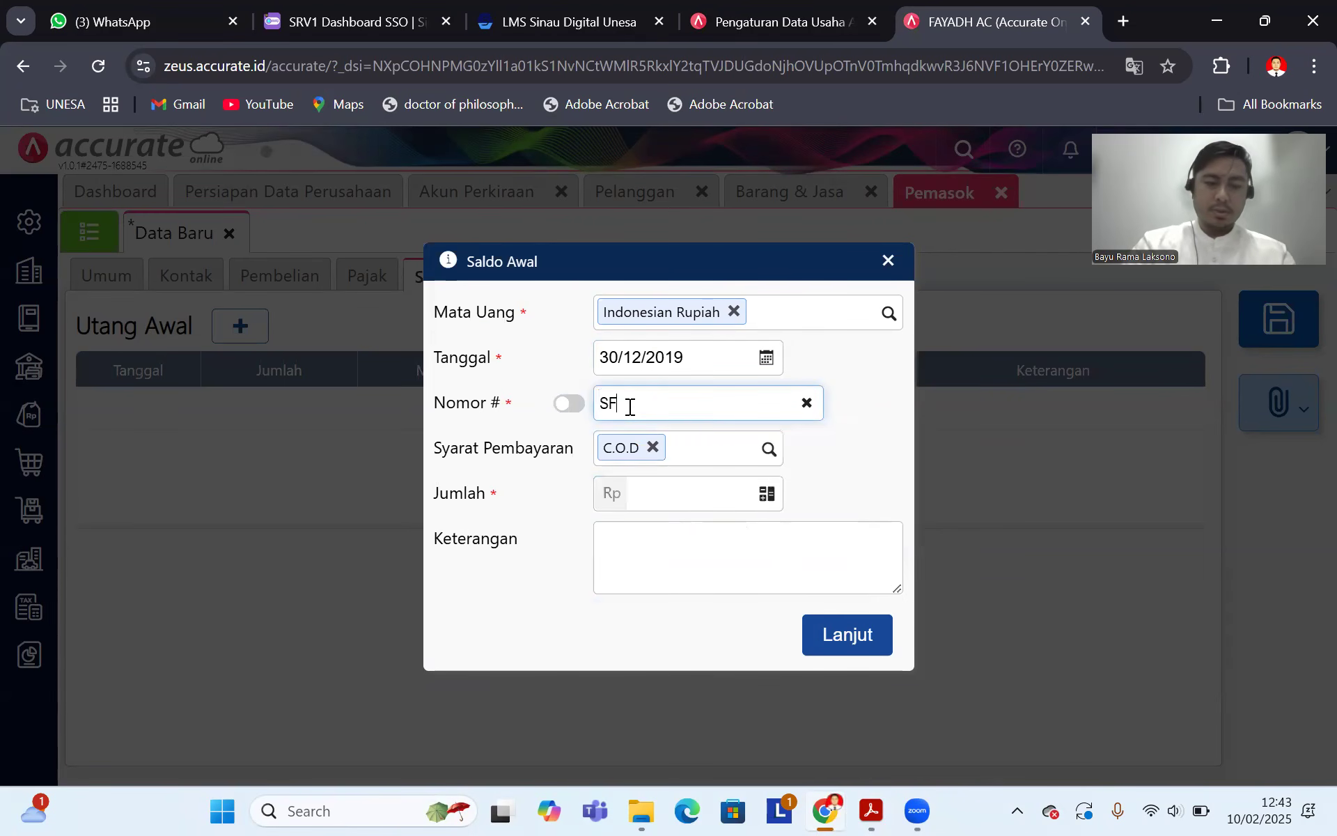
{"action": "type", "text": "-0"}
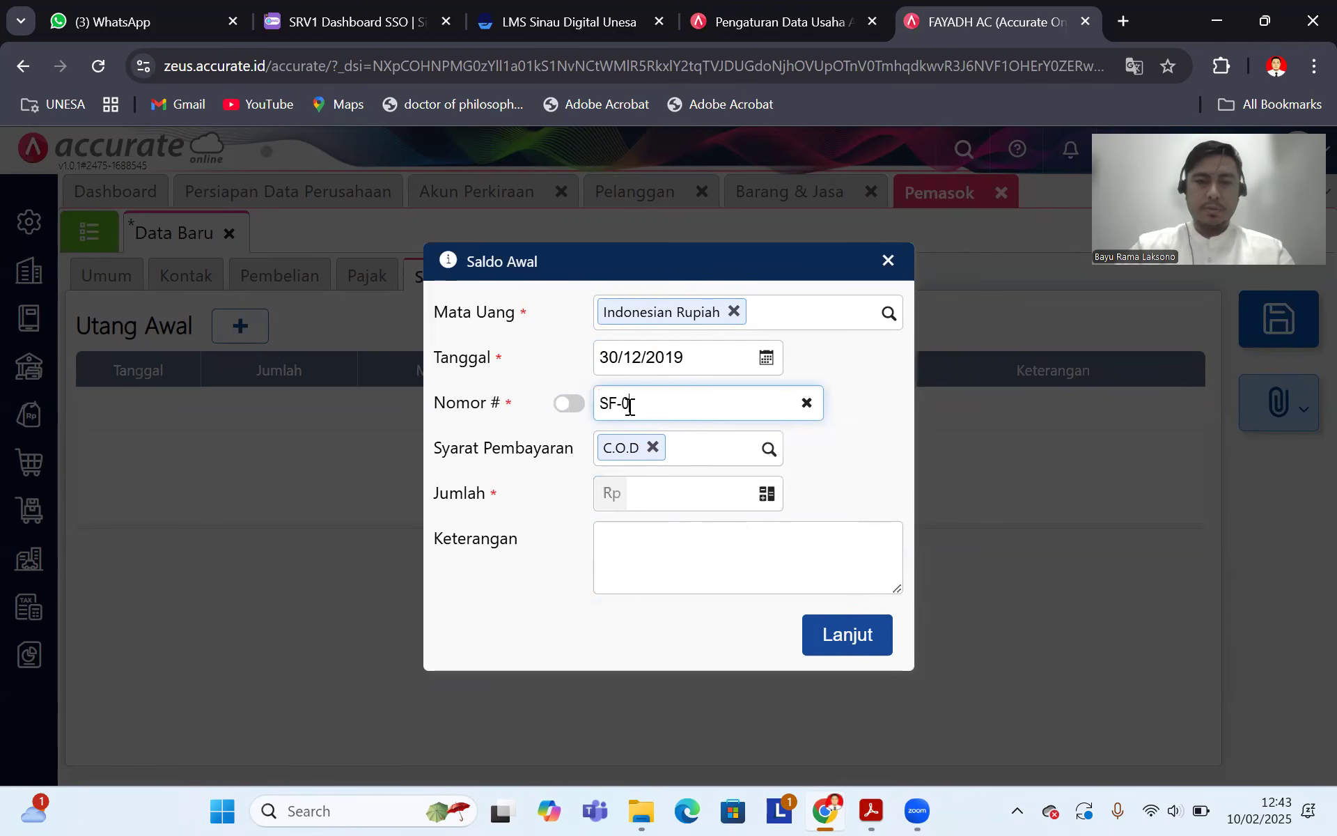
{"action": "type", "text": "1"}
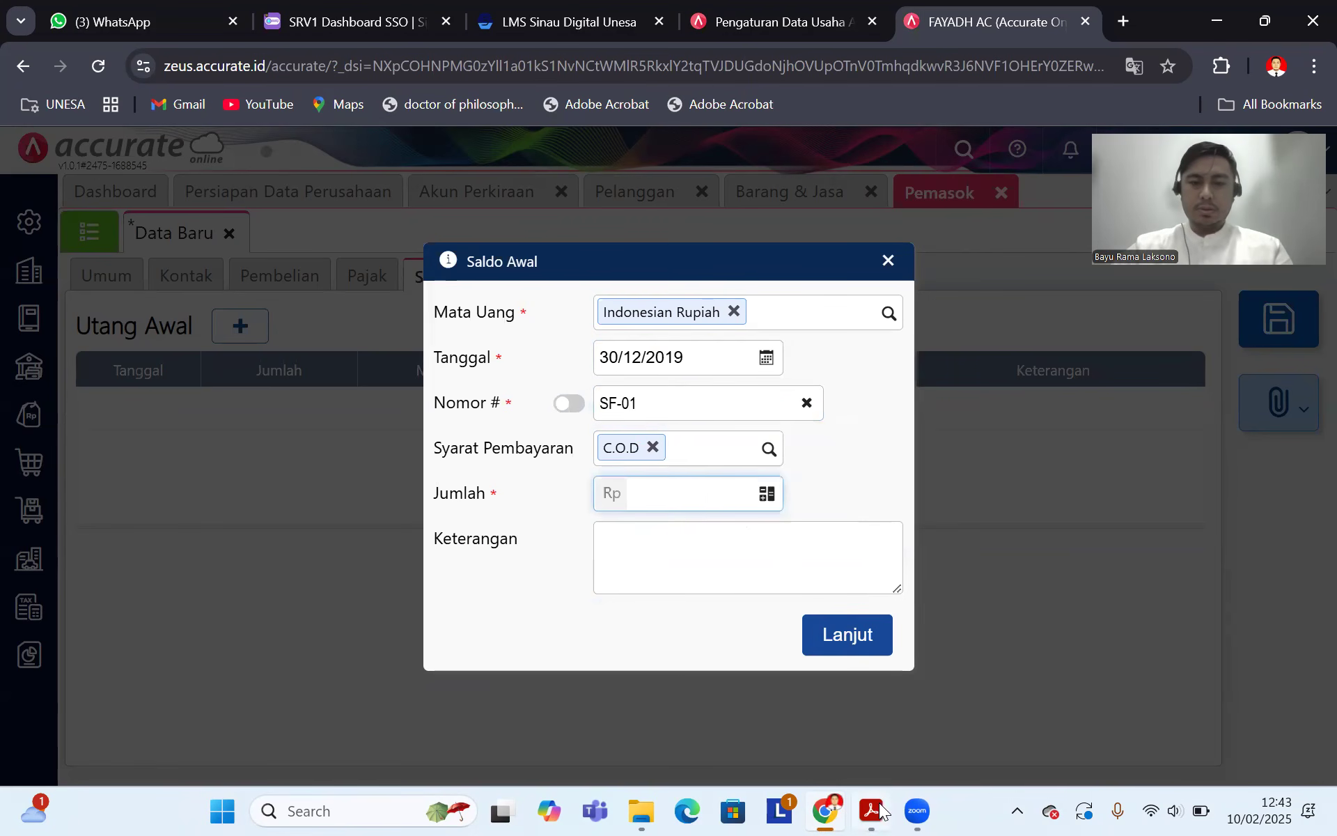
Step: Describe the 10.000.000 entry as 'Saldo awal hutang', confirm it, and save Sofie Inc
{"action": "left_click", "coordinate": [876, 810]}
{"action": "left_click", "coordinate": [827, 810]}
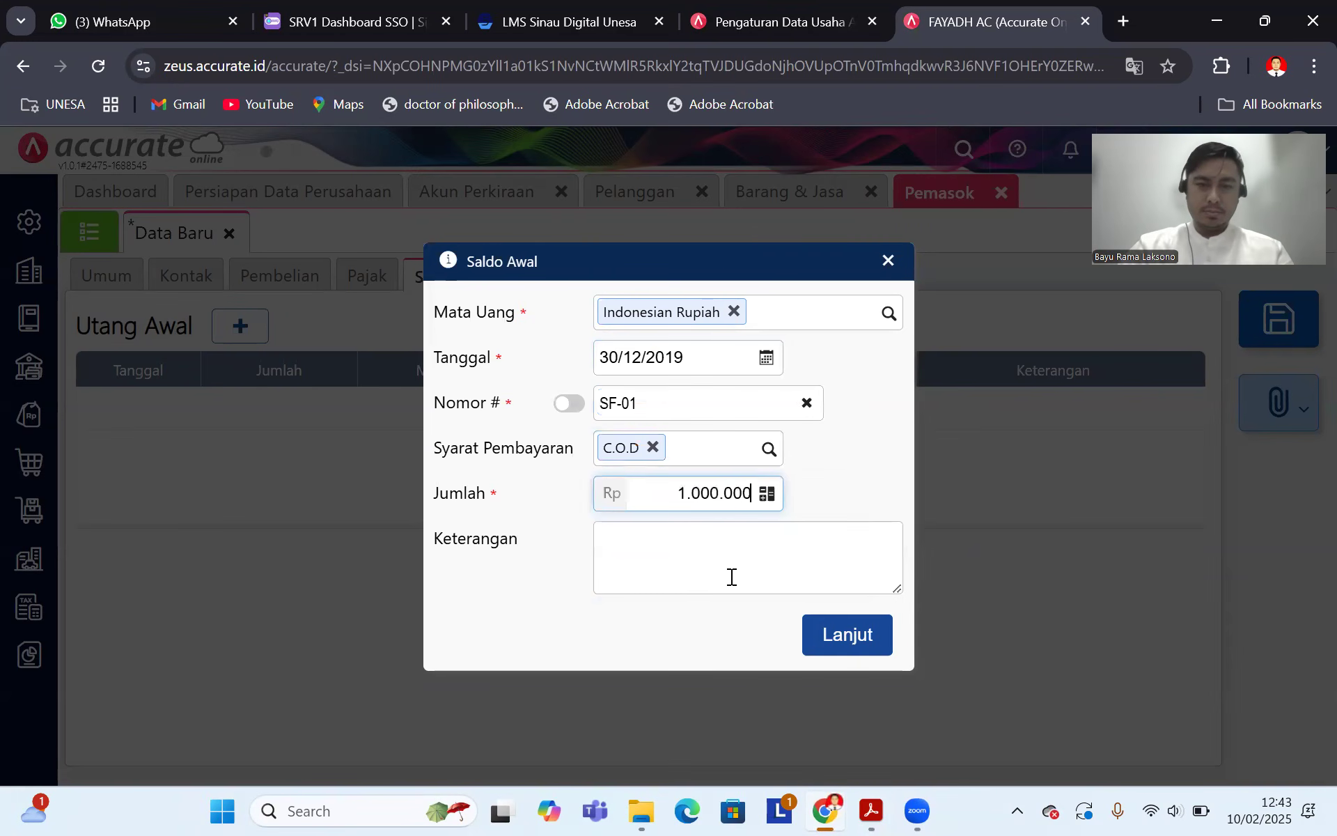
{"action": "left_click", "coordinate": [724, 535]}
{"action": "type", "text": "Saldo awal"}
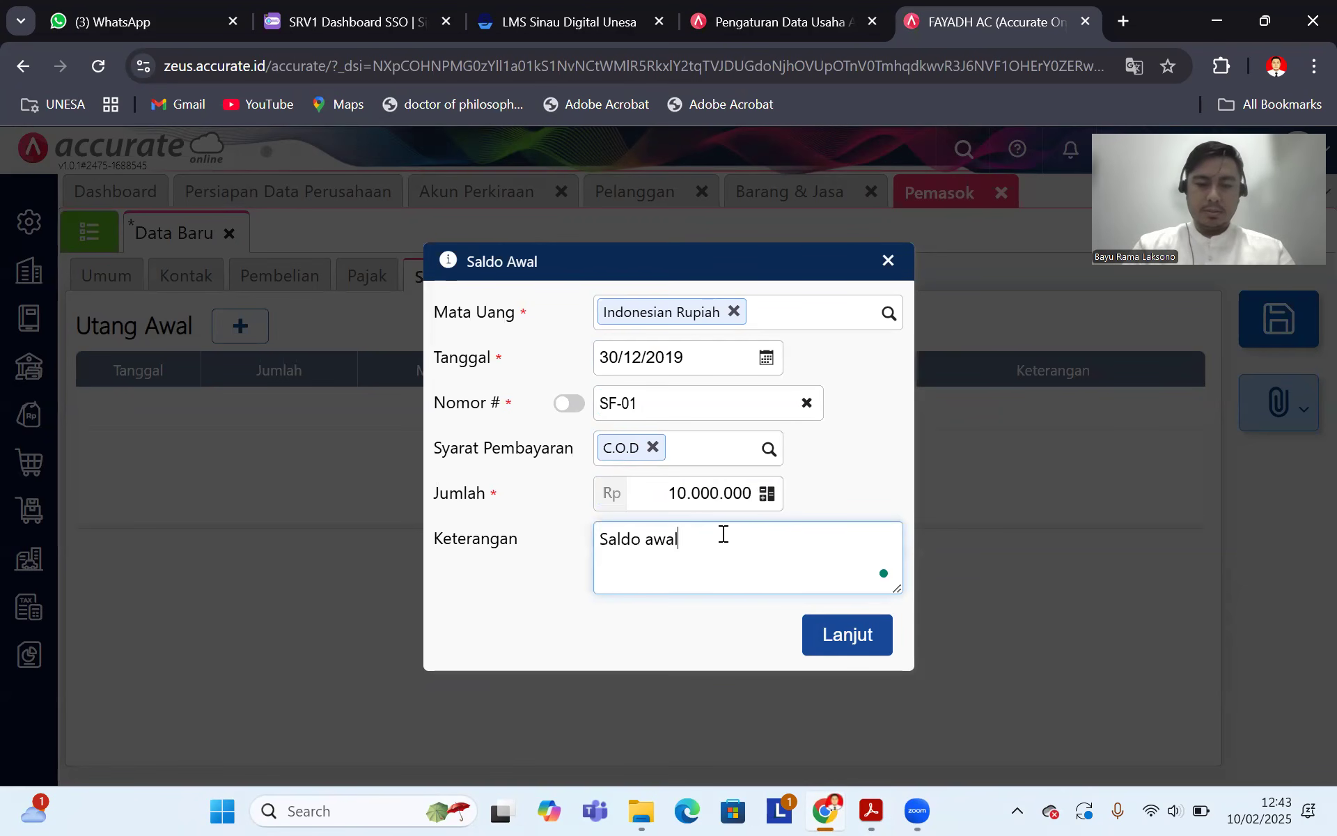
{"action": "type", "text": " hutan"}
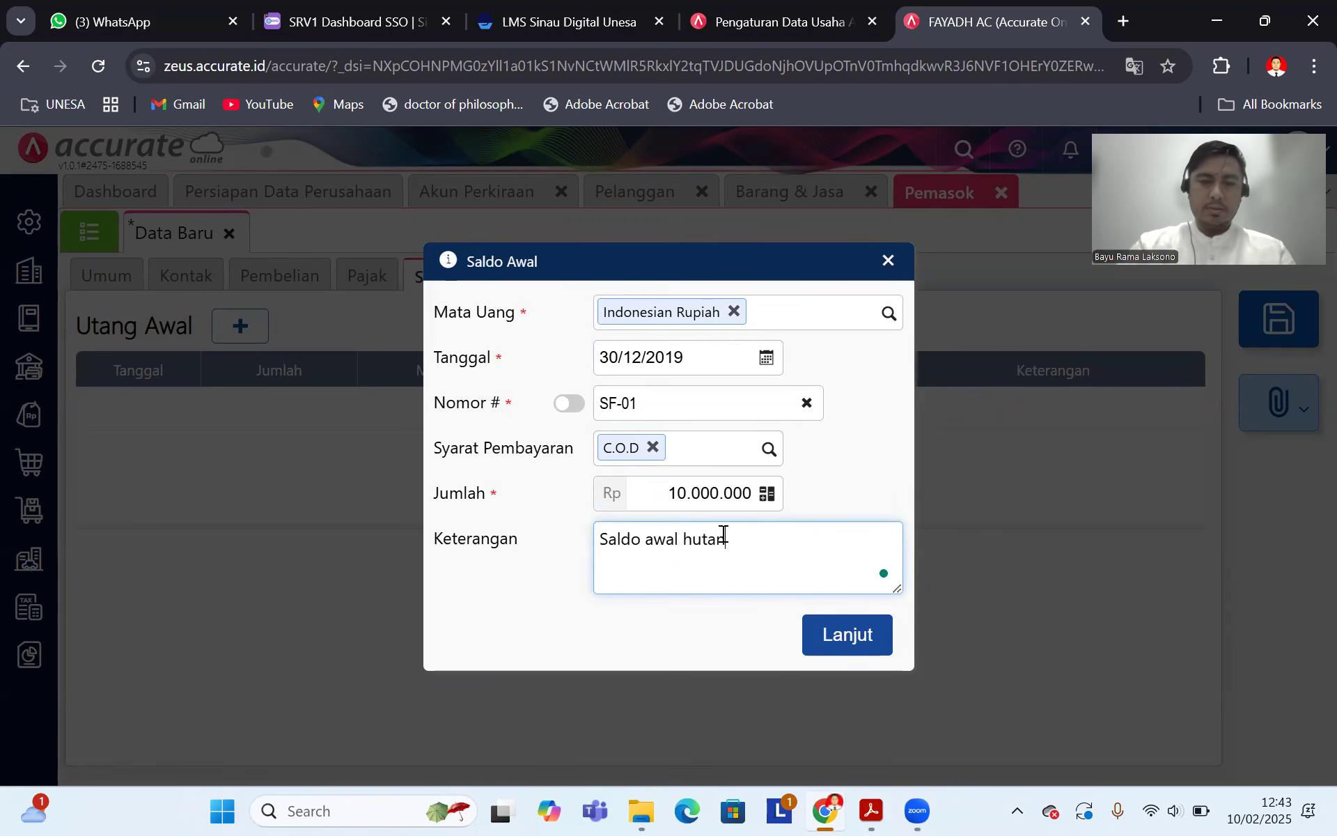
{"action": "type", "text": "g"}
{"action": "left_click", "coordinate": [846, 635]}
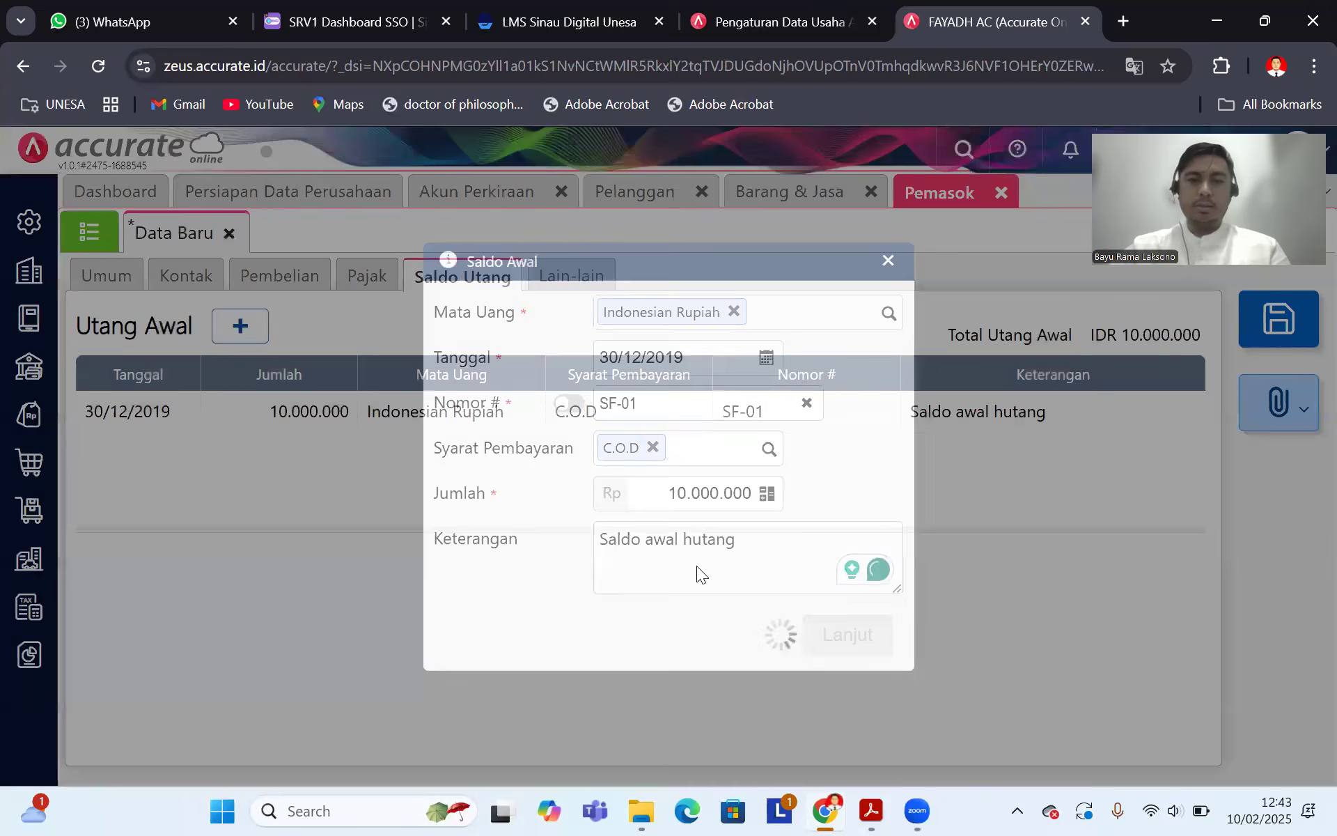
{"action": "left_click", "coordinate": [1280, 336]}
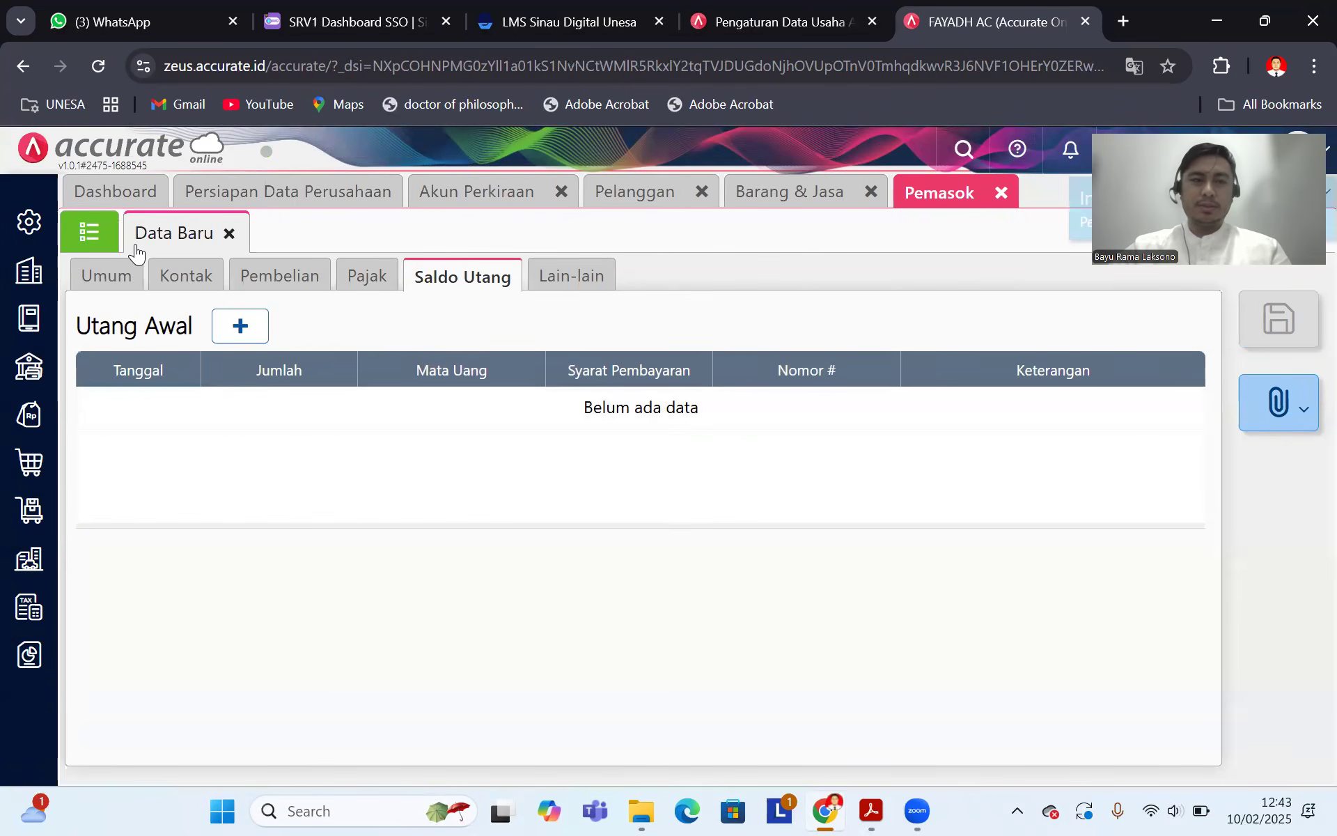
{"action": "left_click", "coordinate": [89, 232]}
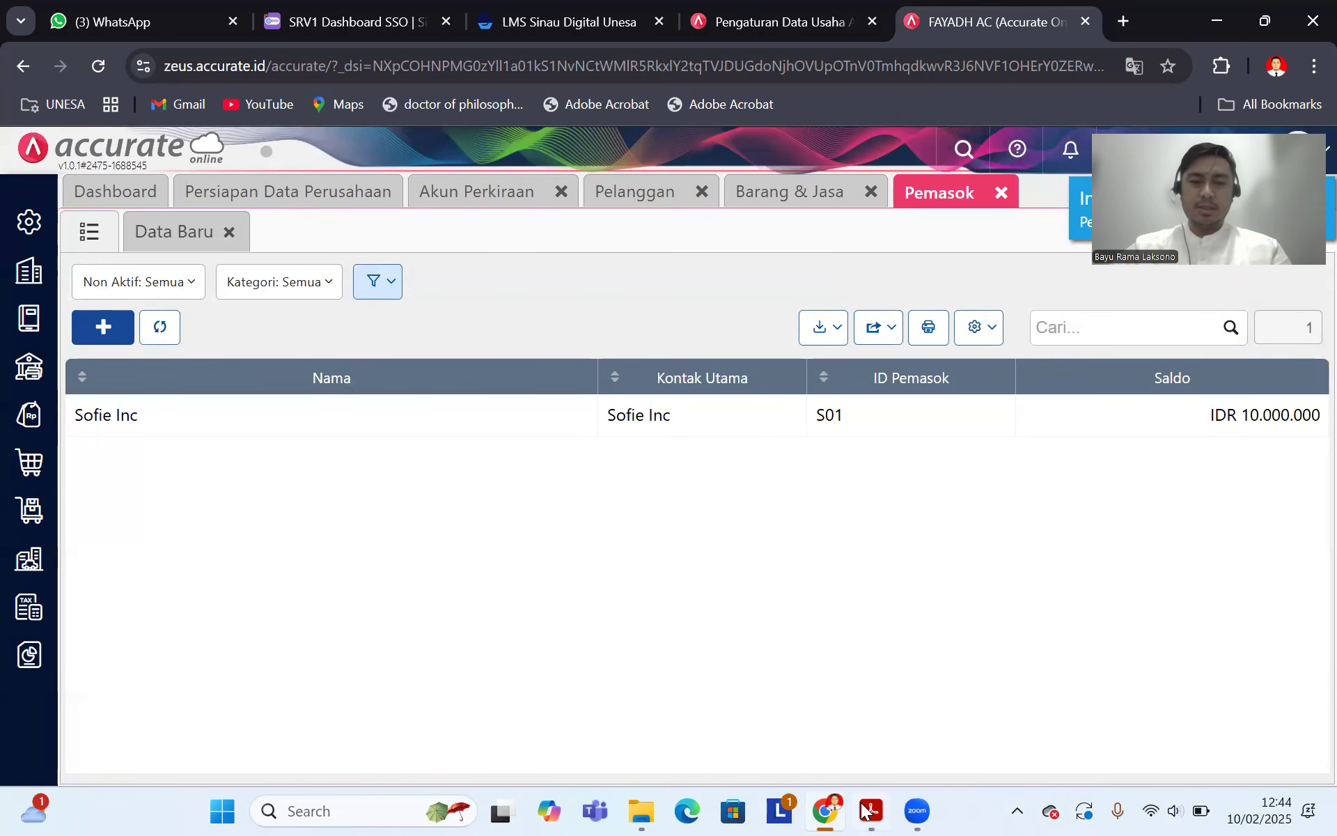
Step: Start a new supplier named PT Salma with manual supplier ID S02
{"action": "key", "text": "alt+Tab"}
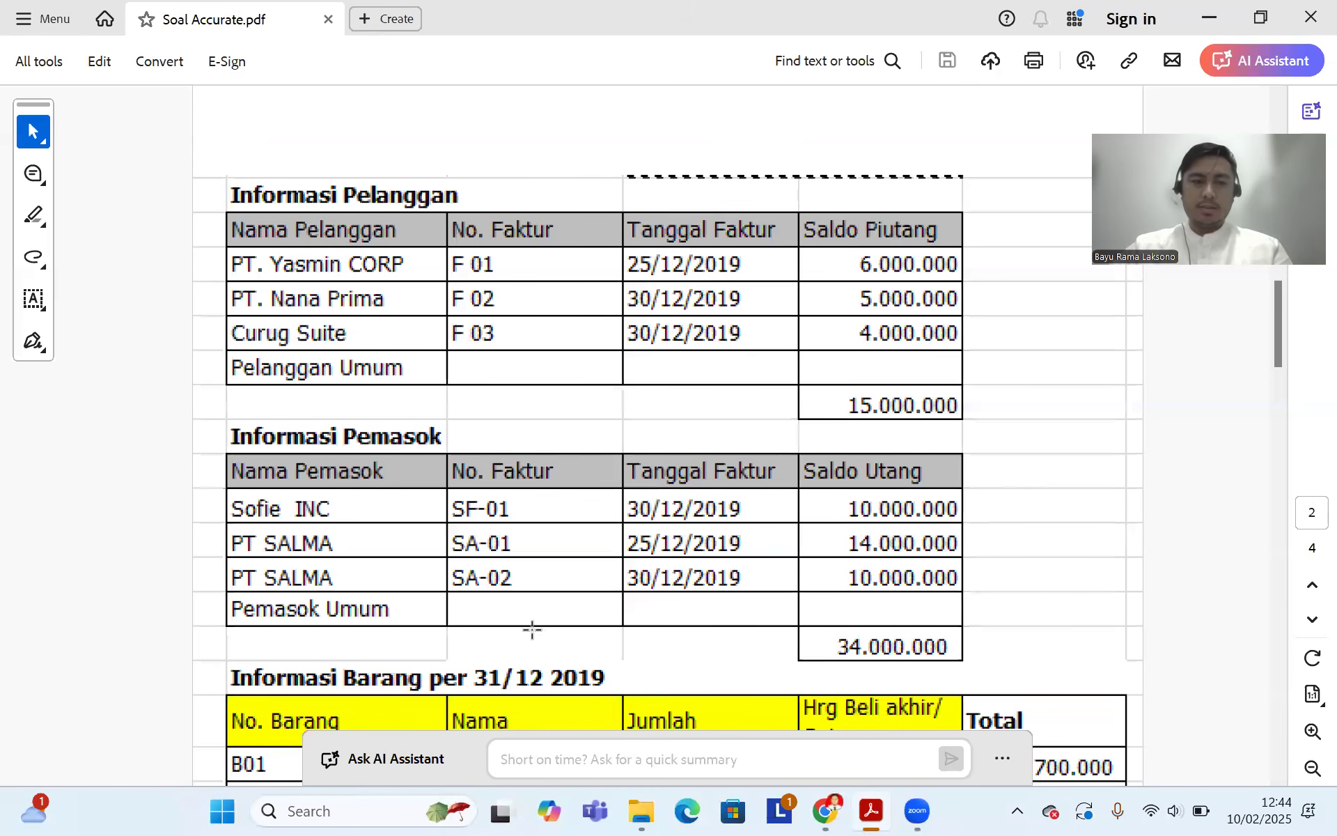
{"action": "left_click", "coordinate": [824, 810]}
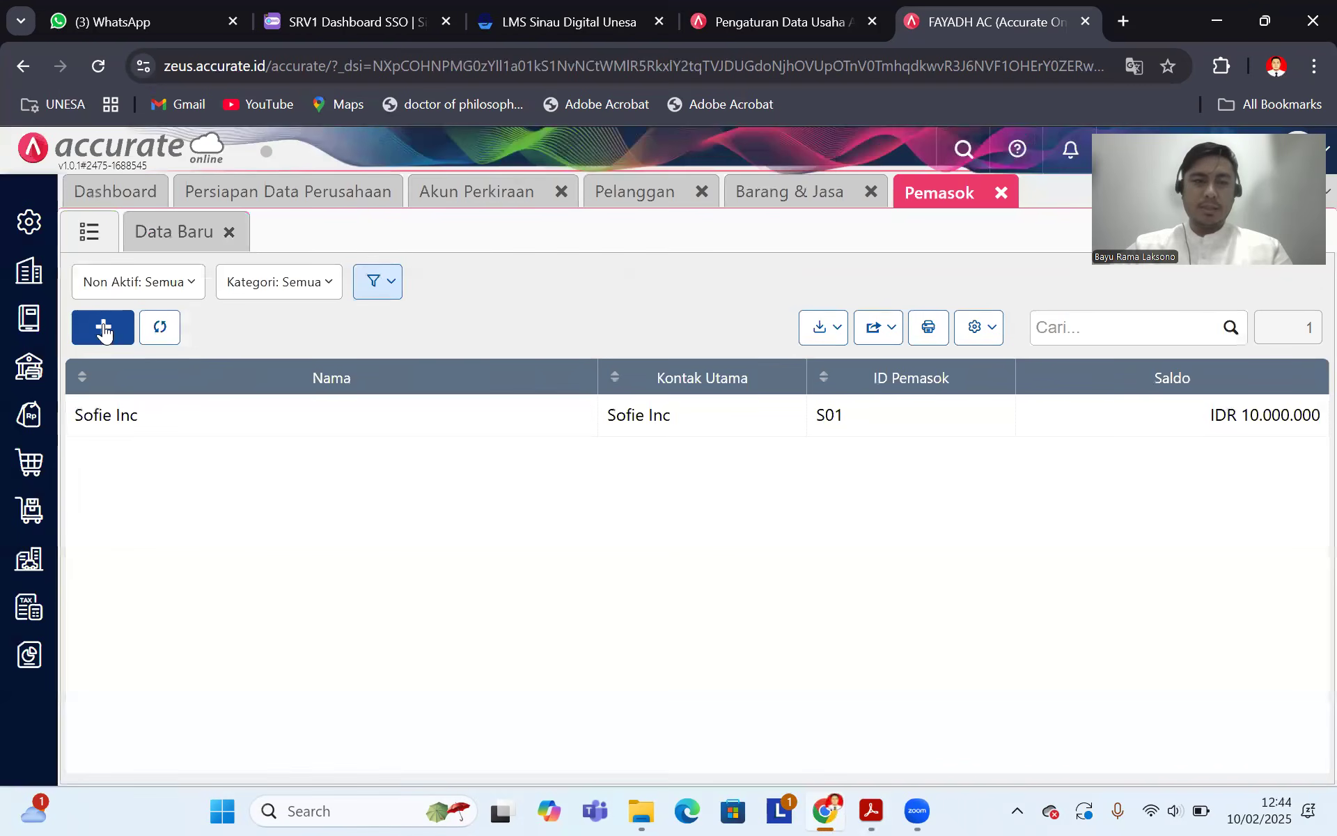
{"action": "left_click", "coordinate": [385, 379]}
{"action": "type", "text": "p"}
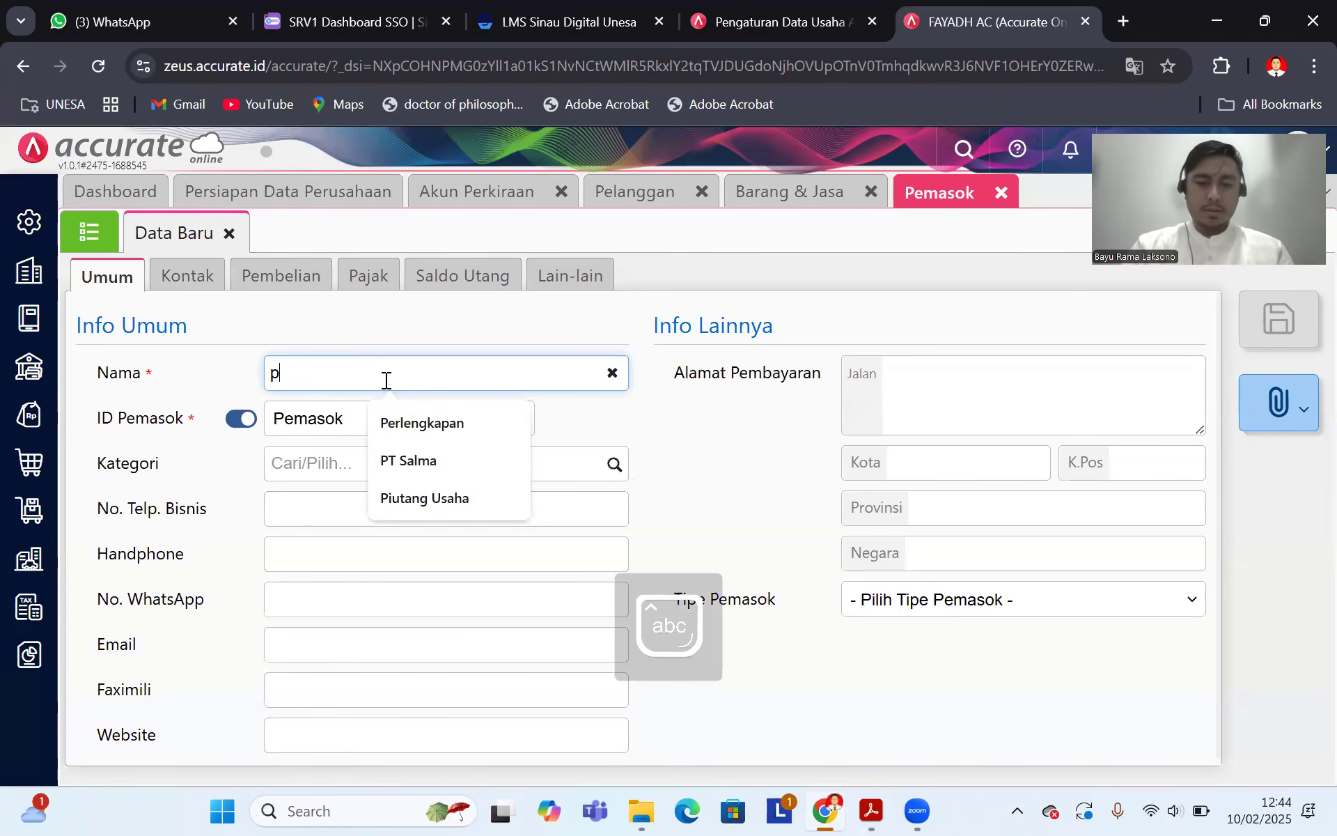
{"action": "key", "text": "BackSpace"}
{"action": "type", "text": "PT"}
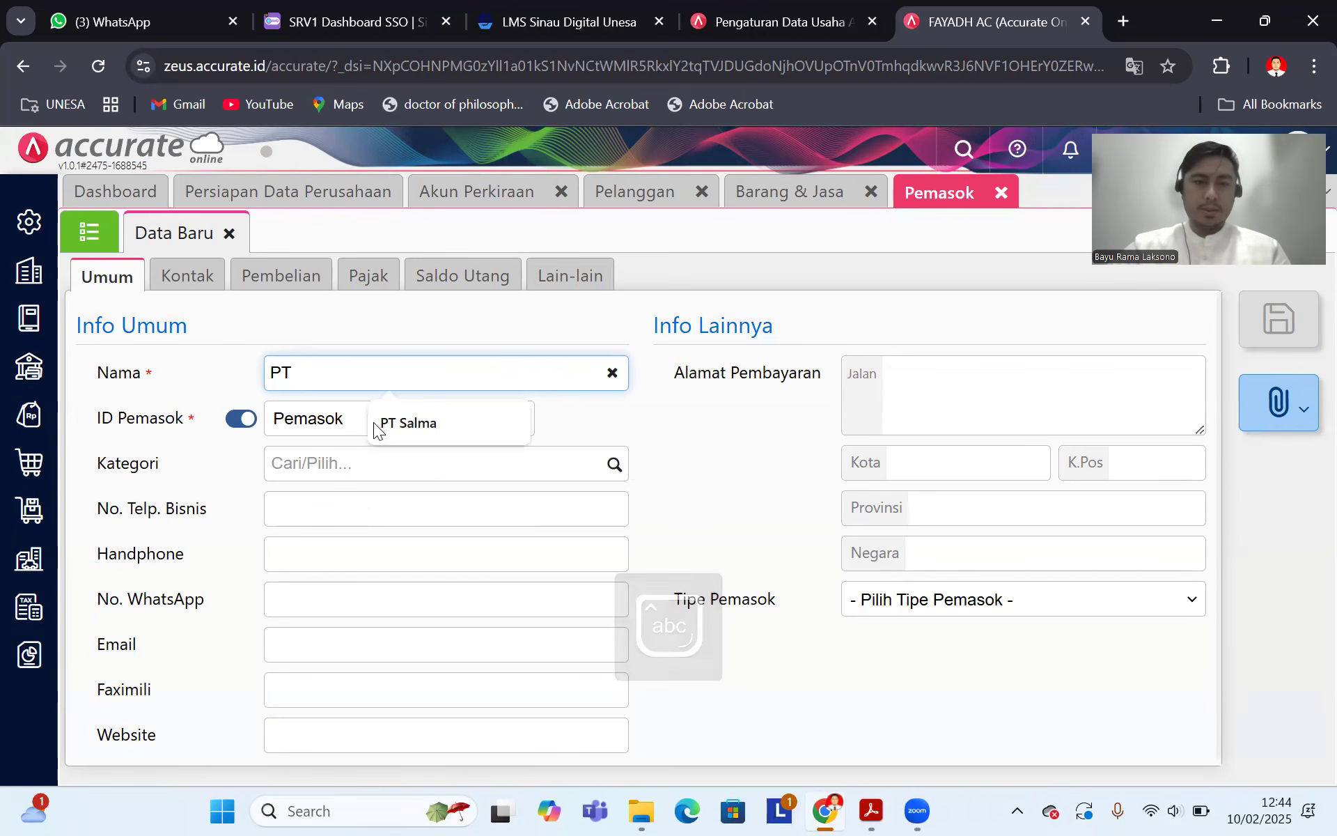
{"action": "left_click", "coordinate": [395, 426]}
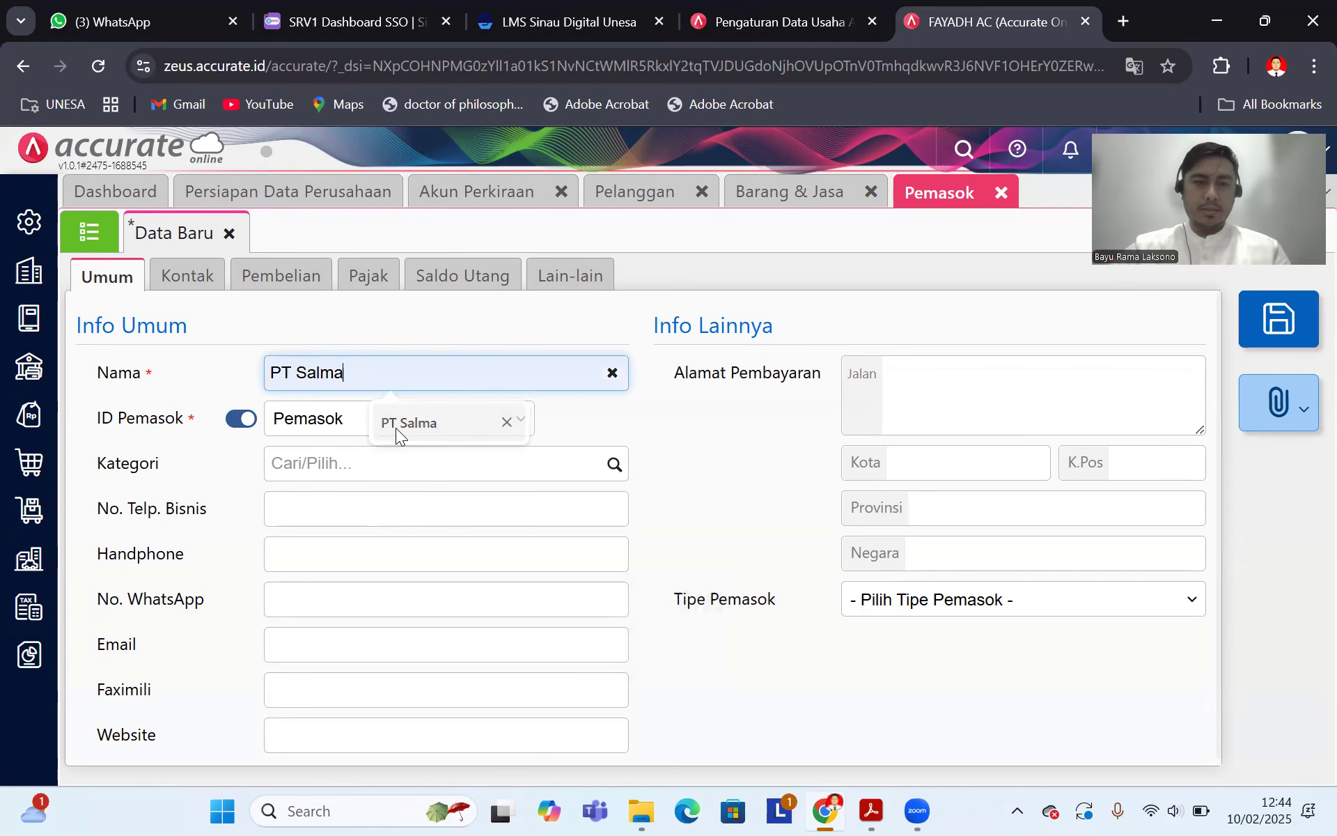
{"action": "left_click", "coordinate": [256, 420]}
{"action": "type", "text": "S02"}
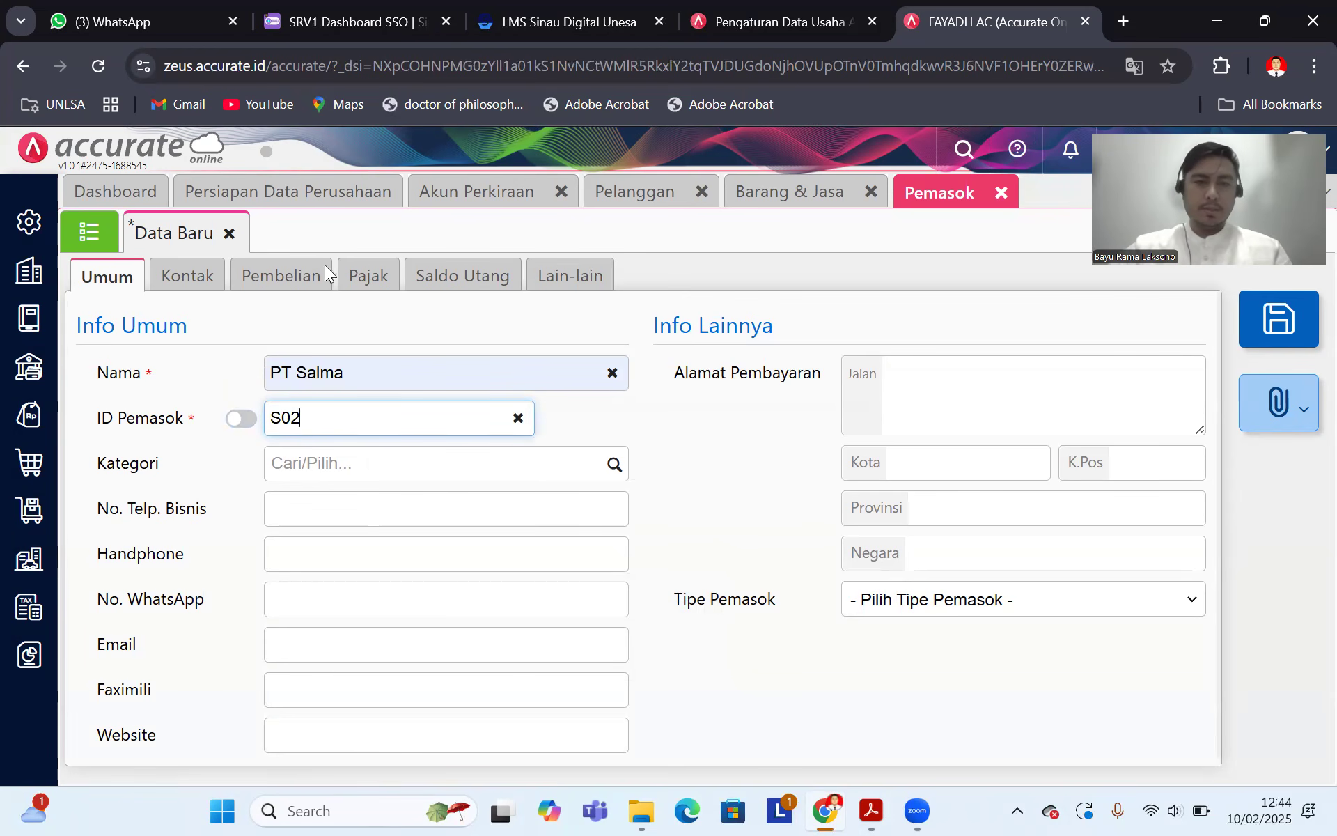
Step: Set the payables account to Utang Usaha IDR (210101) and begin an opening payable entry
{"action": "left_click", "coordinate": [195, 276]}
{"action": "left_click", "coordinate": [257, 276]}
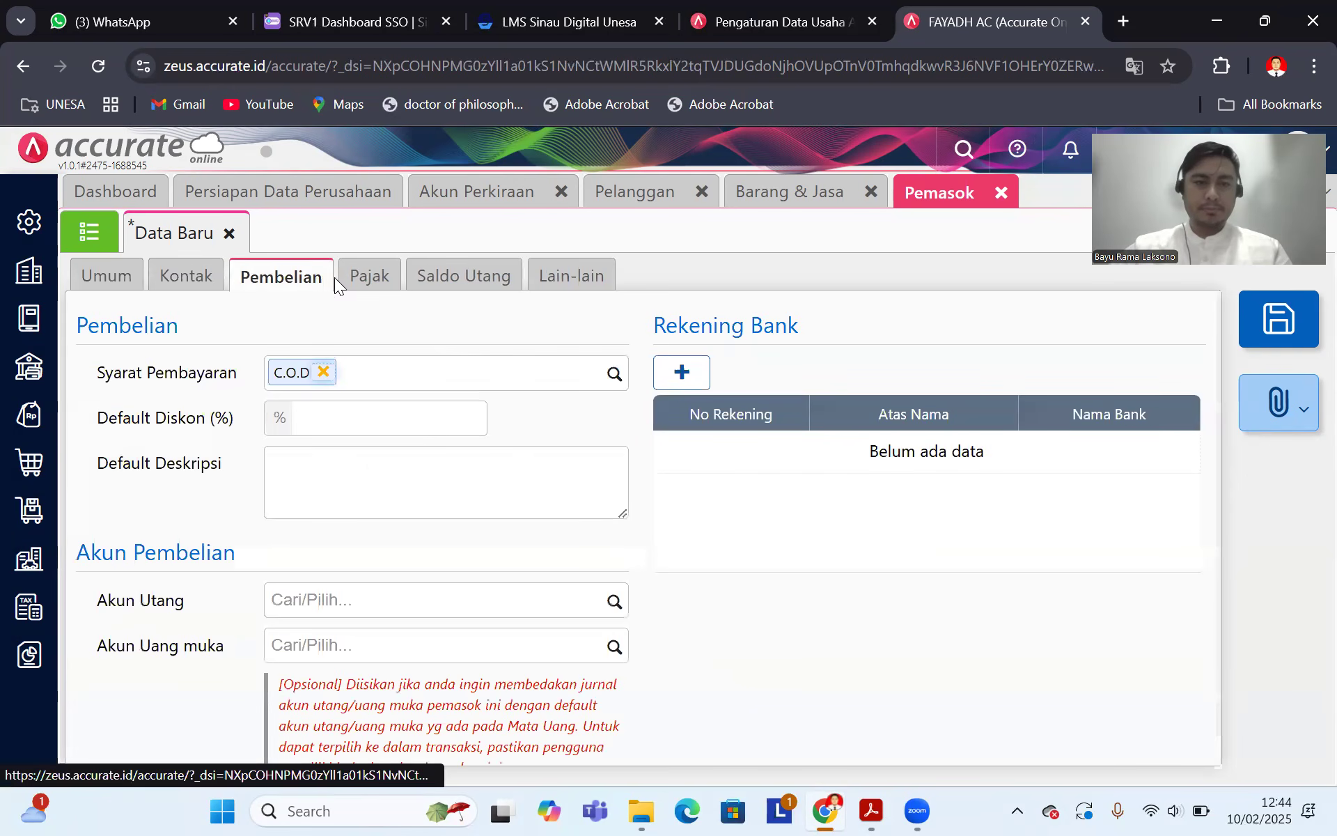
{"action": "scroll", "coordinate": [603, 542], "scroll_direction": "down", "scroll_amount": 1}
{"action": "left_click", "coordinate": [609, 567]}
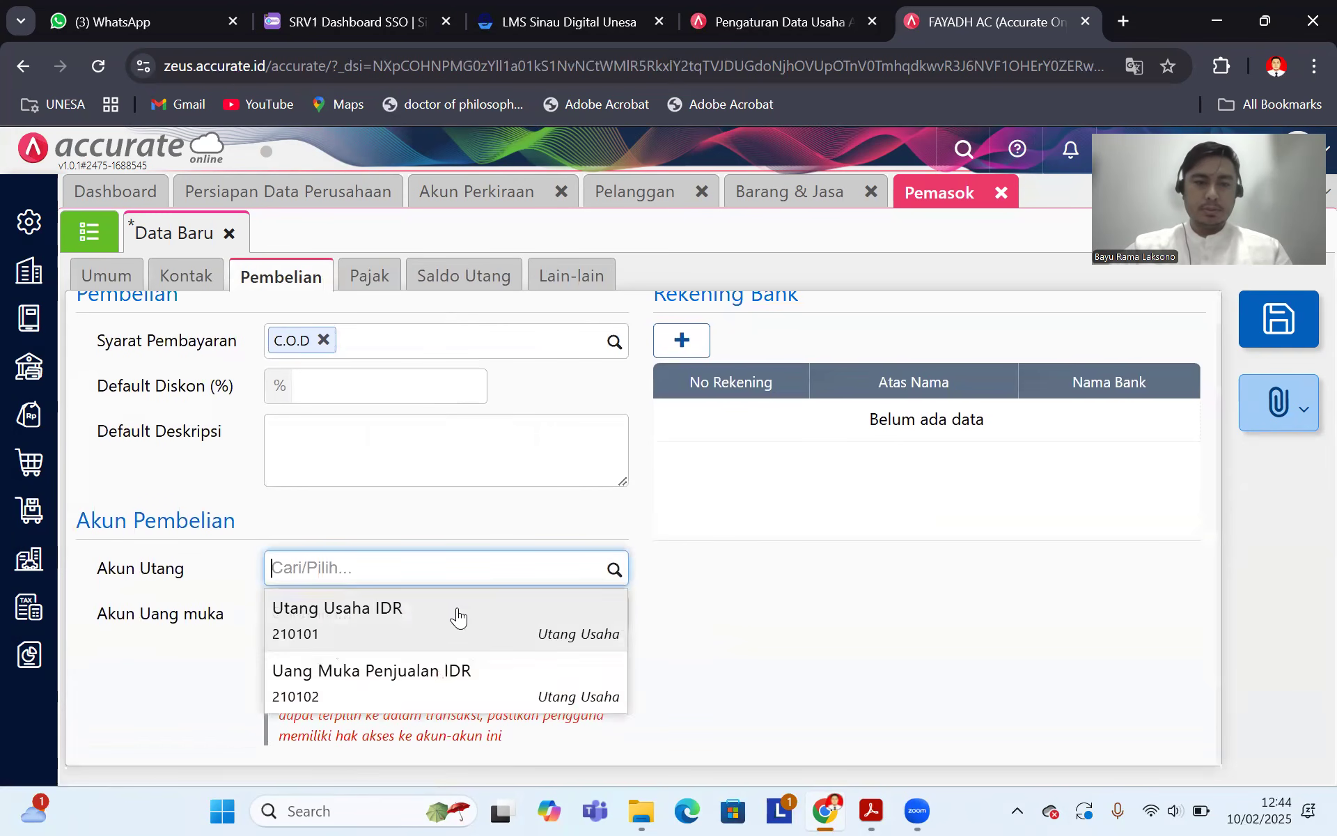
{"action": "left_click", "coordinate": [474, 619]}
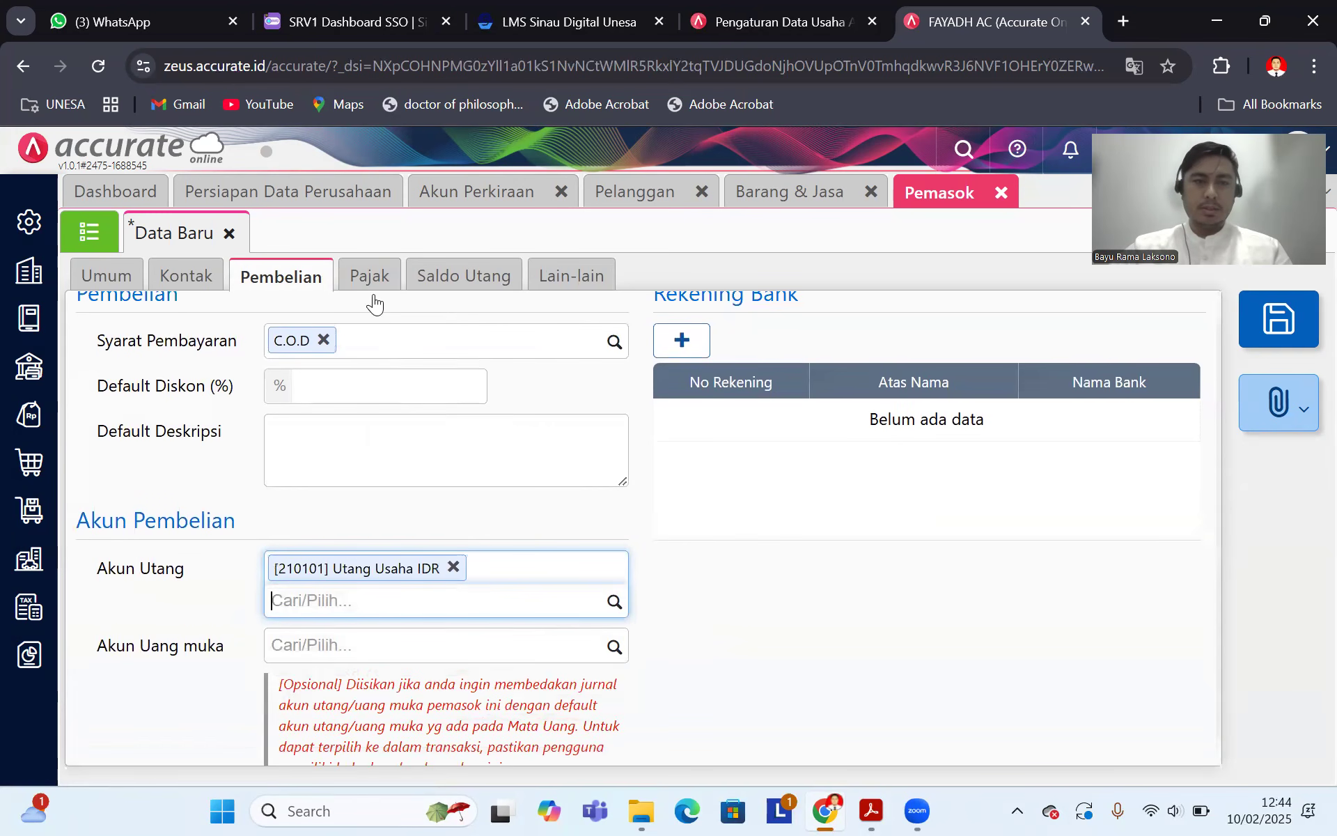
{"action": "left_click", "coordinate": [458, 299]}
{"action": "left_click", "coordinate": [223, 338]}
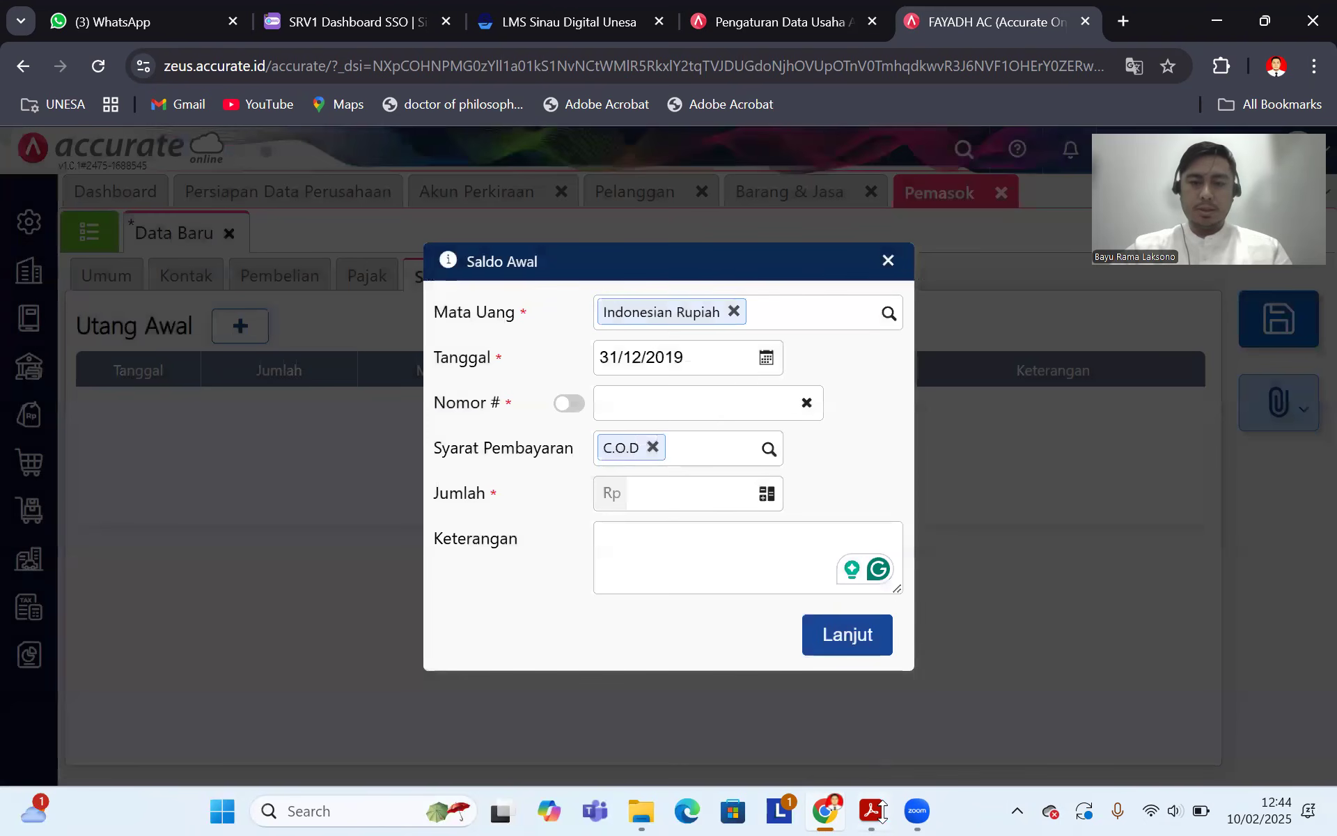
Step: Date the opening payable 25/12/2019 with invoice number SA-01
{"action": "left_click", "coordinate": [873, 811]}
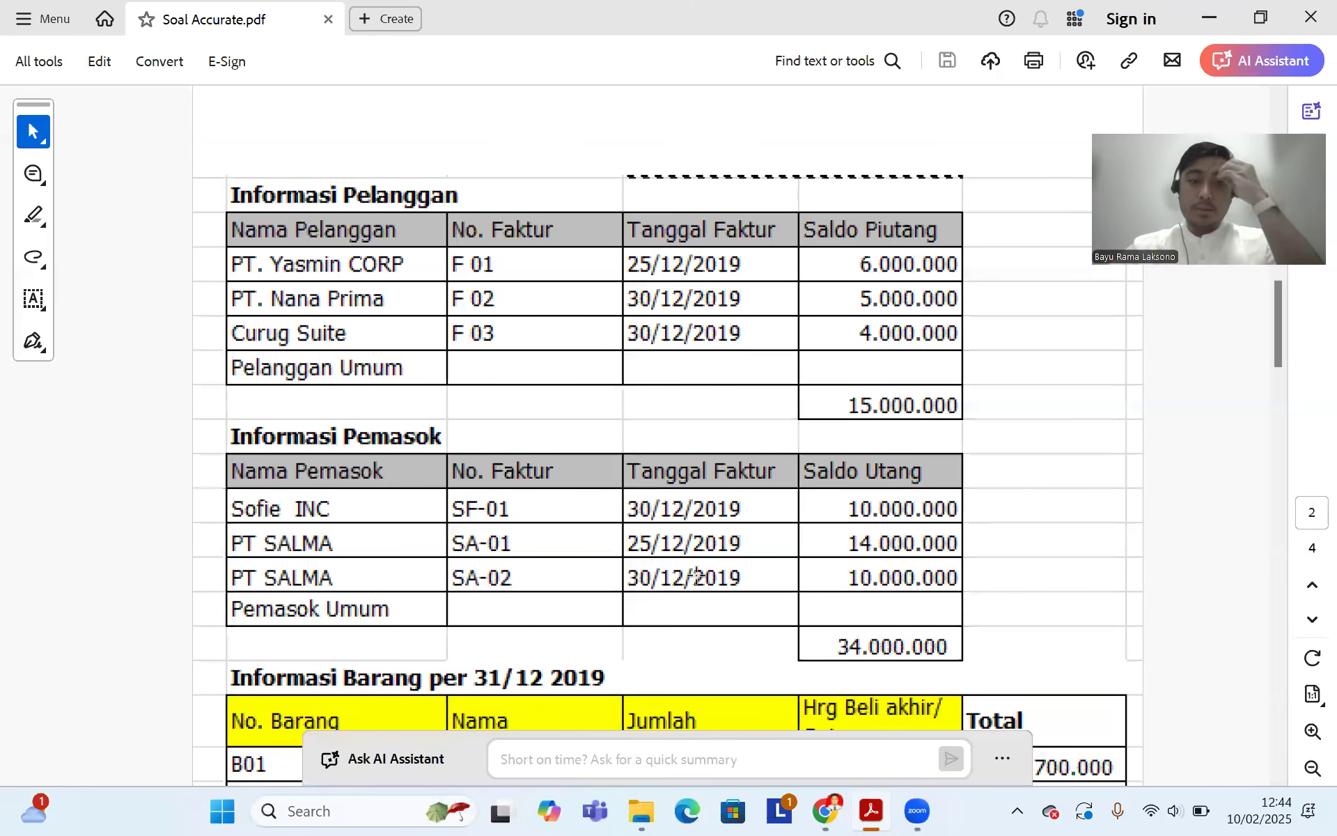
{"action": "left_click", "coordinate": [828, 810]}
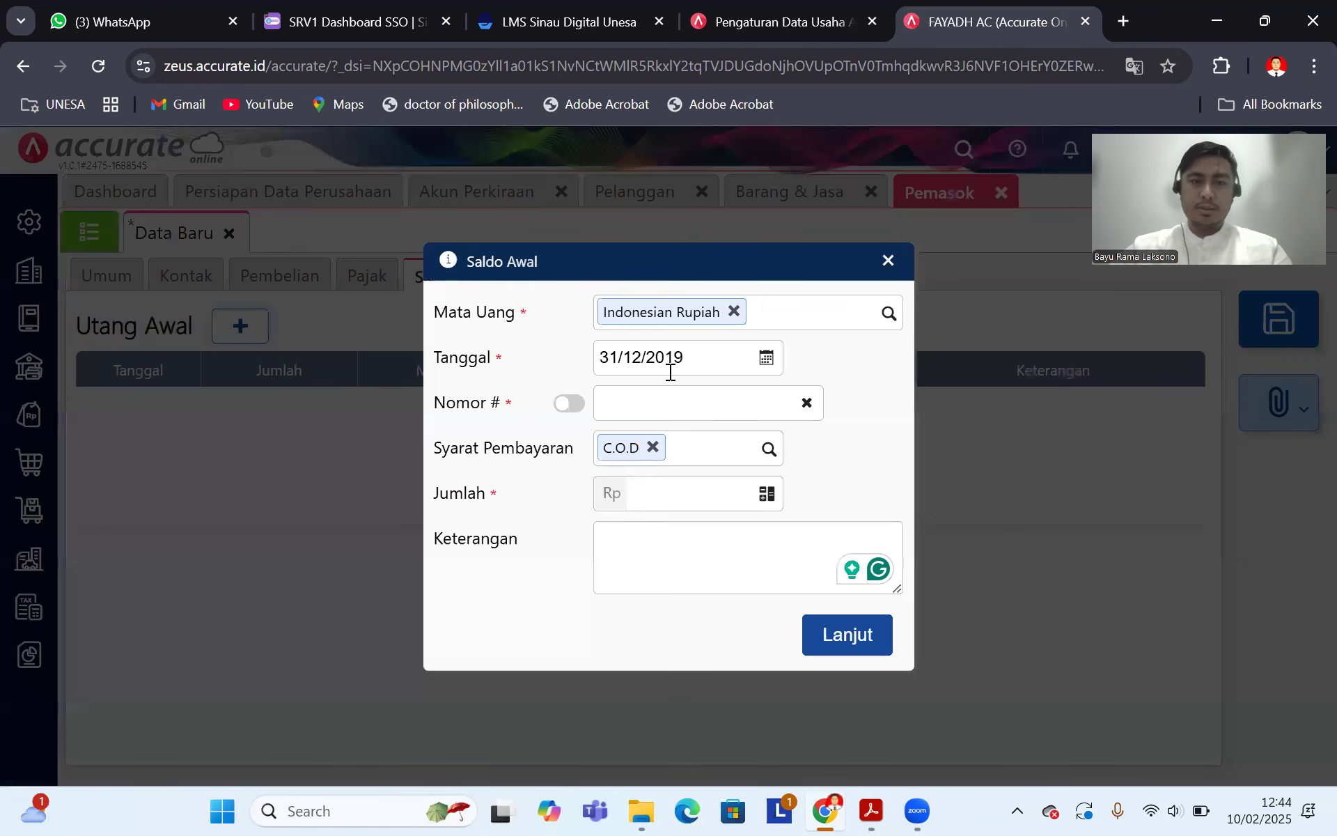
{"action": "left_click", "coordinate": [698, 358]}
{"action": "type", "text": "25/12/"}
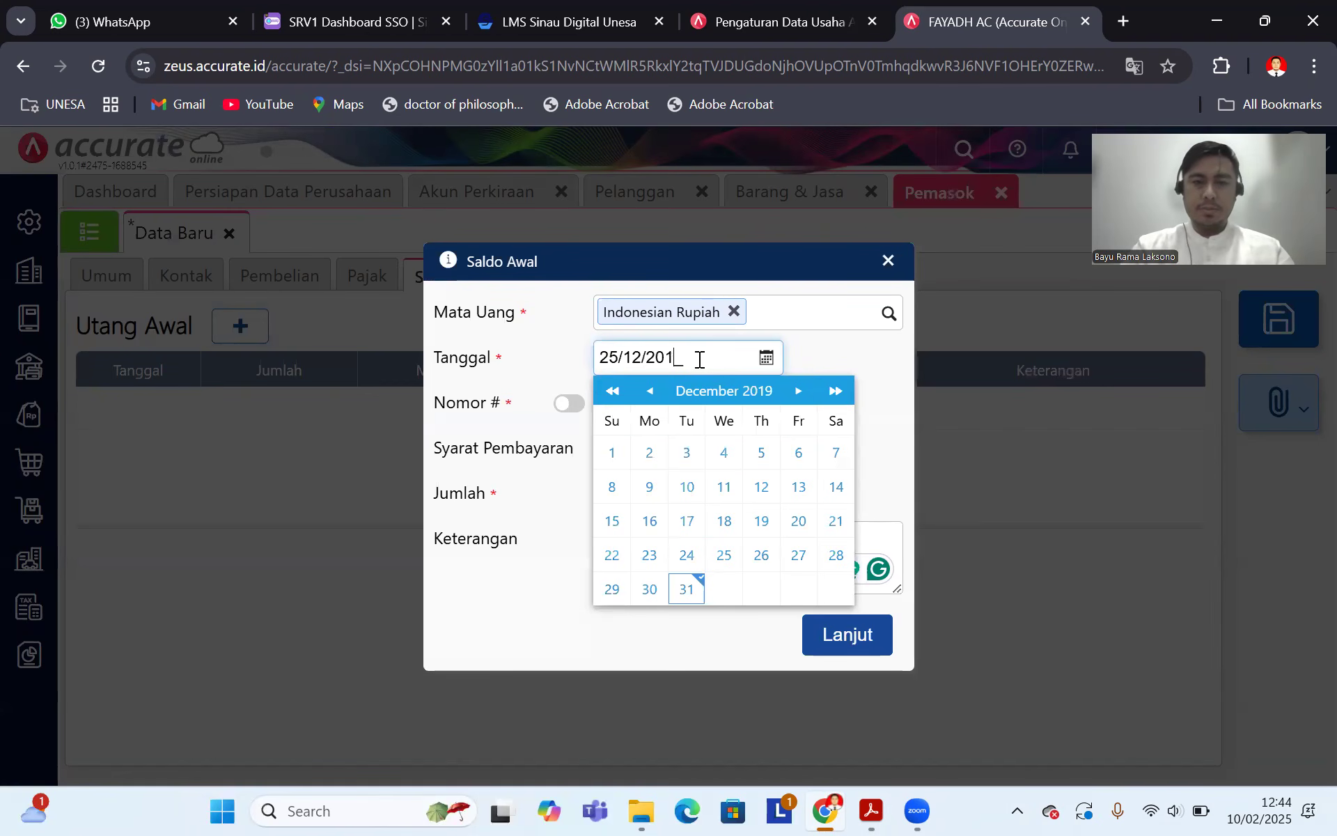
{"action": "type", "text": "2019"}
{"action": "left_click", "coordinate": [724, 555]}
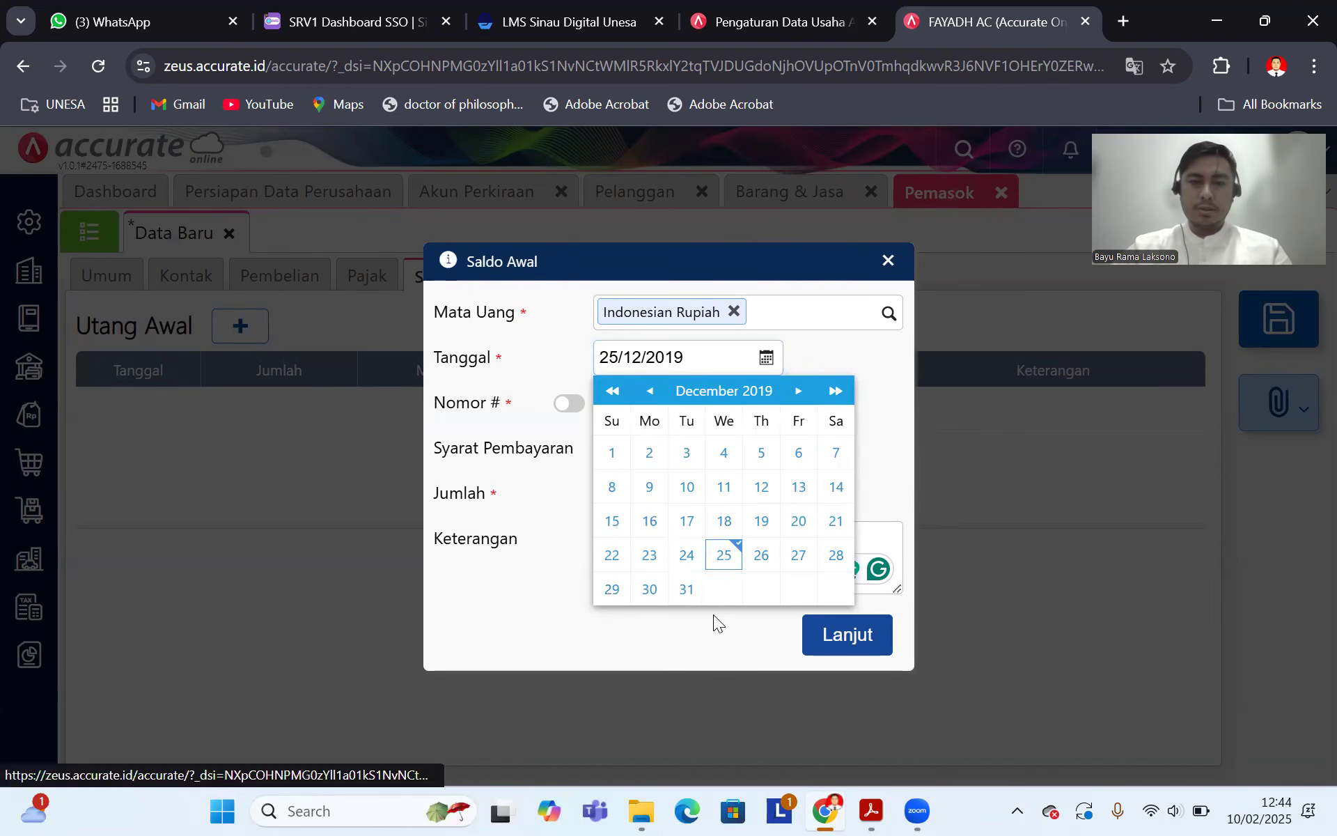
{"action": "left_click", "coordinate": [643, 411]}
{"action": "left_click", "coordinate": [870, 810]}
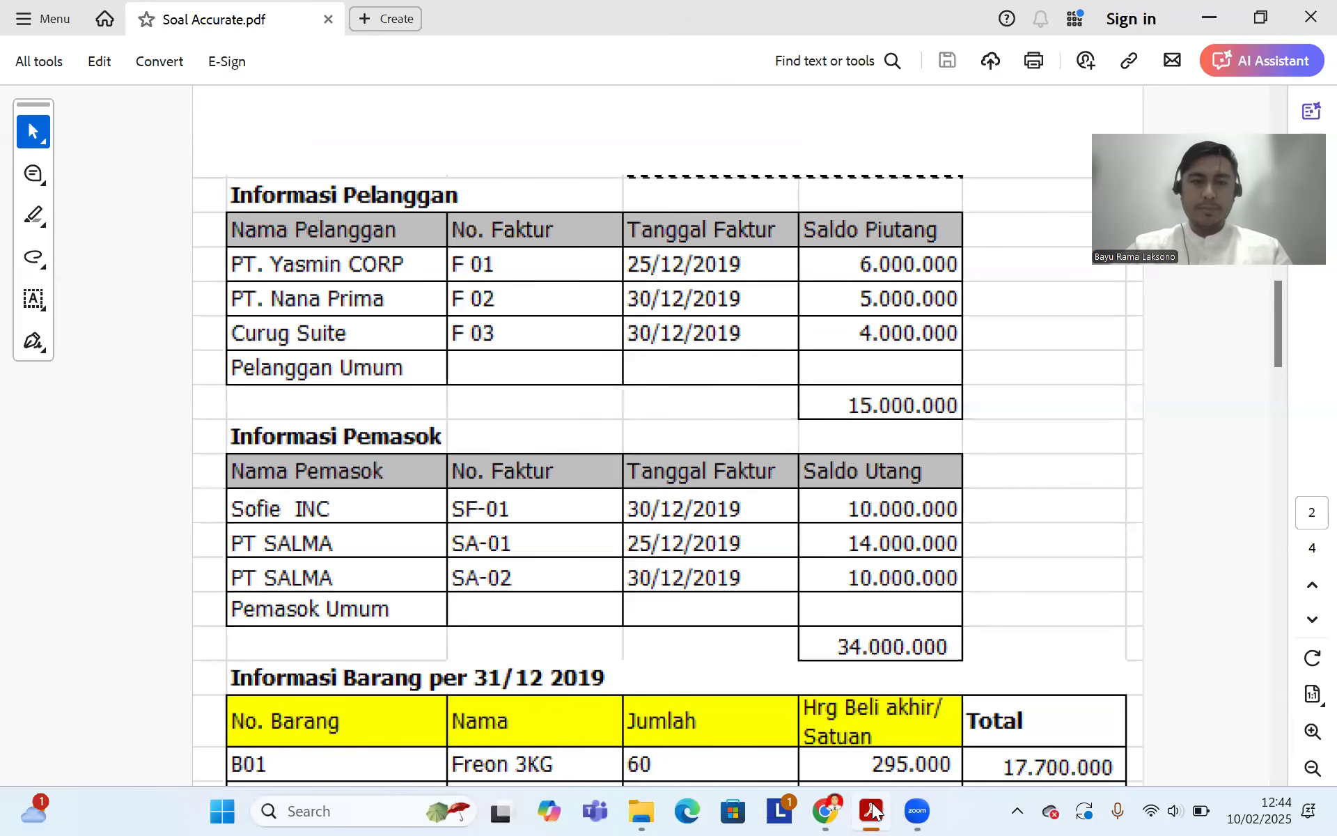
{"action": "left_click", "coordinate": [827, 810]}
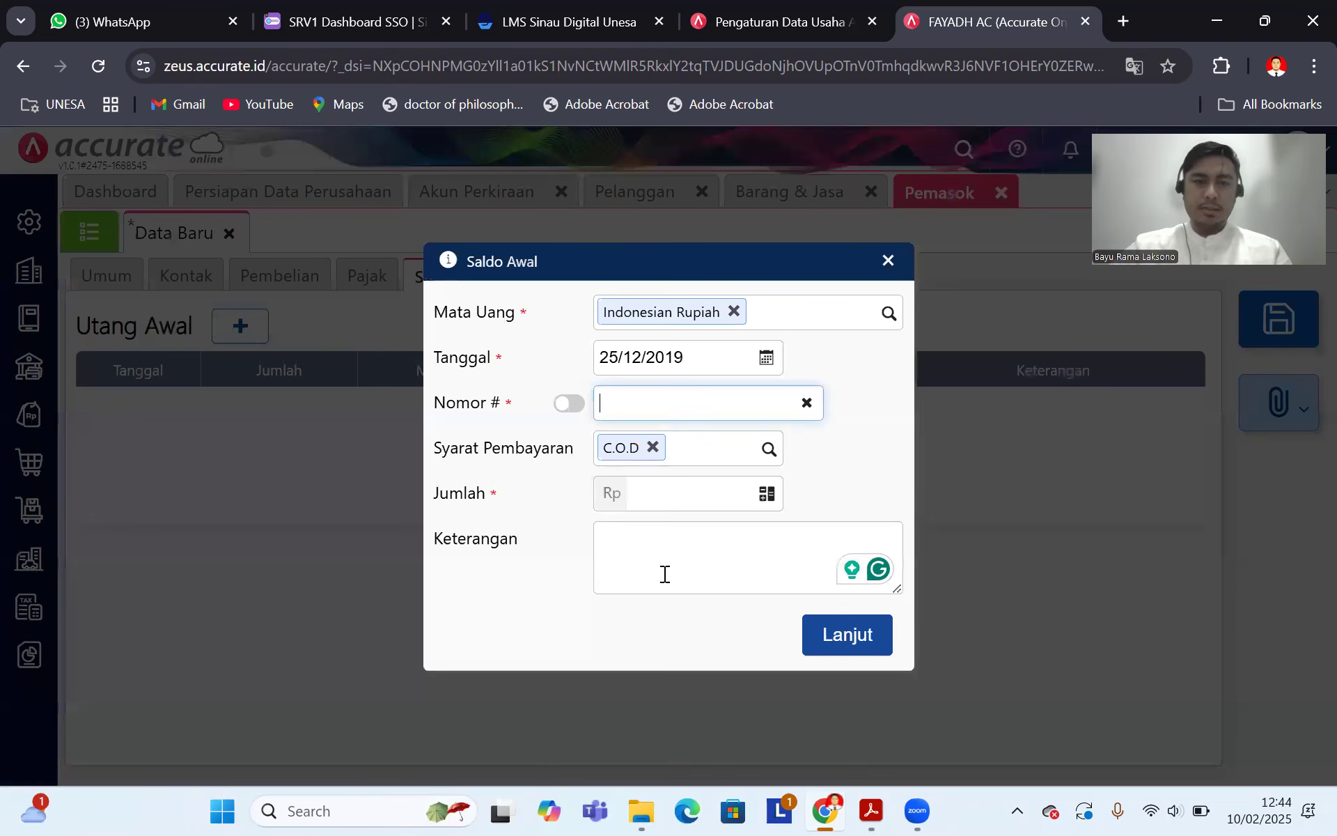
{"action": "type", "text": "SA-01"}
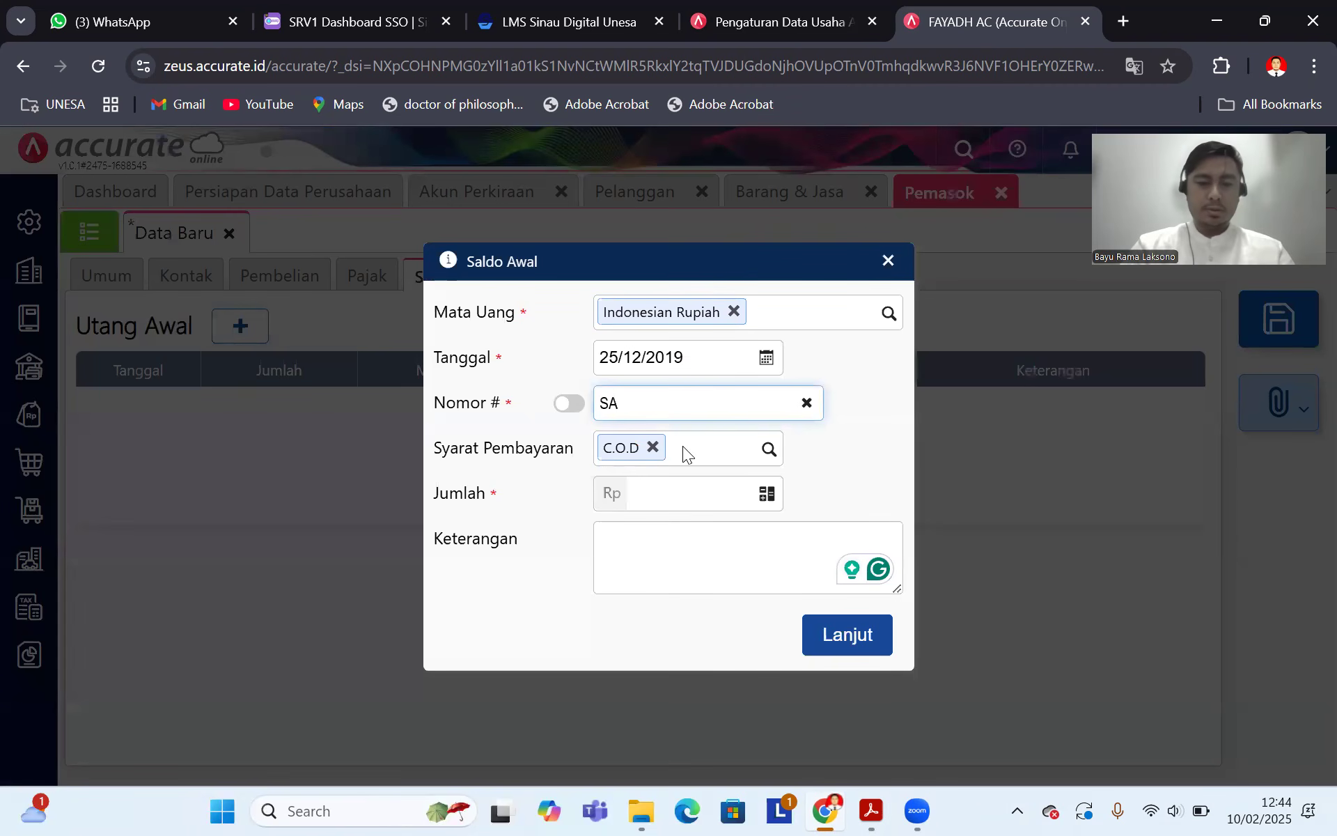
Step: Enter amount 14.000.000 and description 'Saldo awal hutang', then confirm the entry
{"action": "left_click", "coordinate": [691, 493]}
{"action": "left_click", "coordinate": [868, 810]}
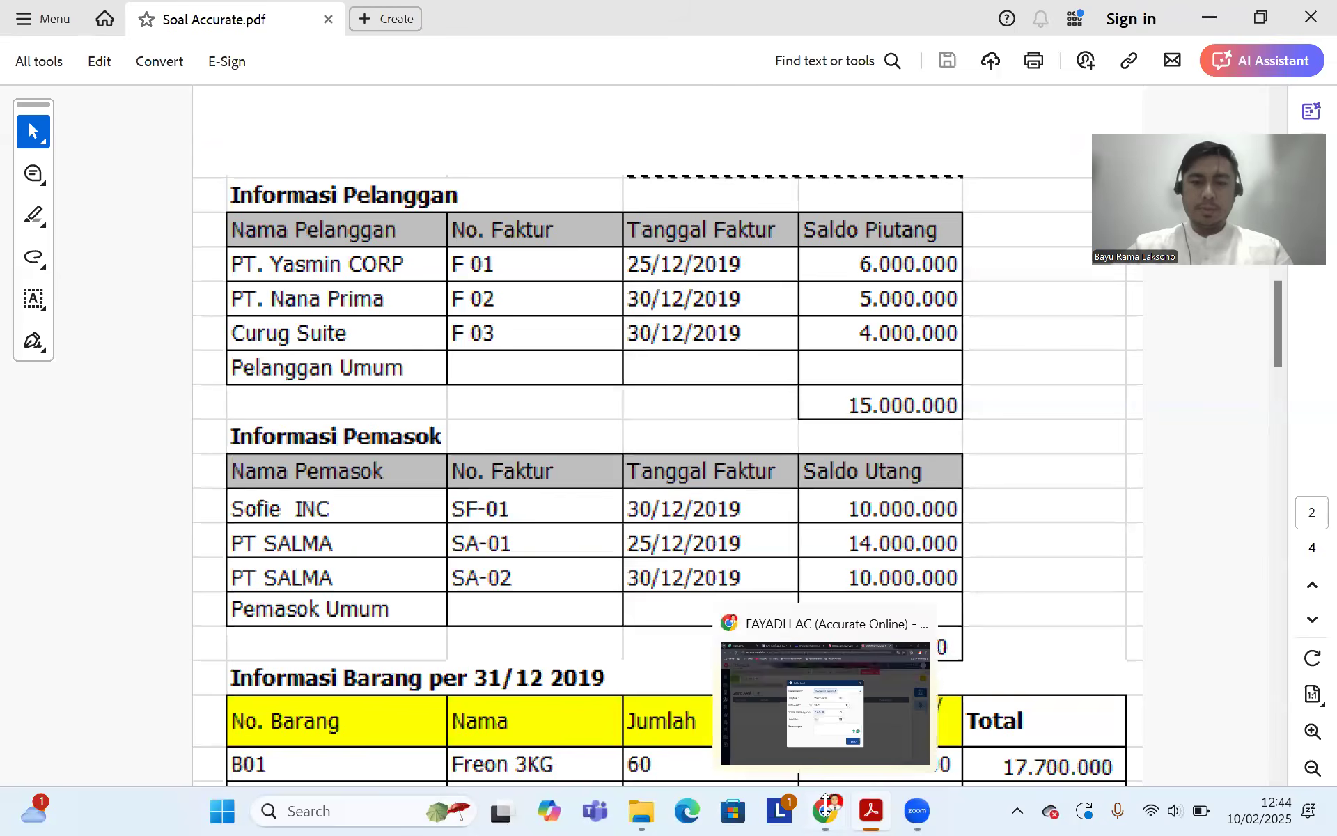
{"action": "left_click", "coordinate": [826, 810]}
{"action": "type", "text": "14.000.000"}
{"action": "left_click", "coordinate": [763, 533]}
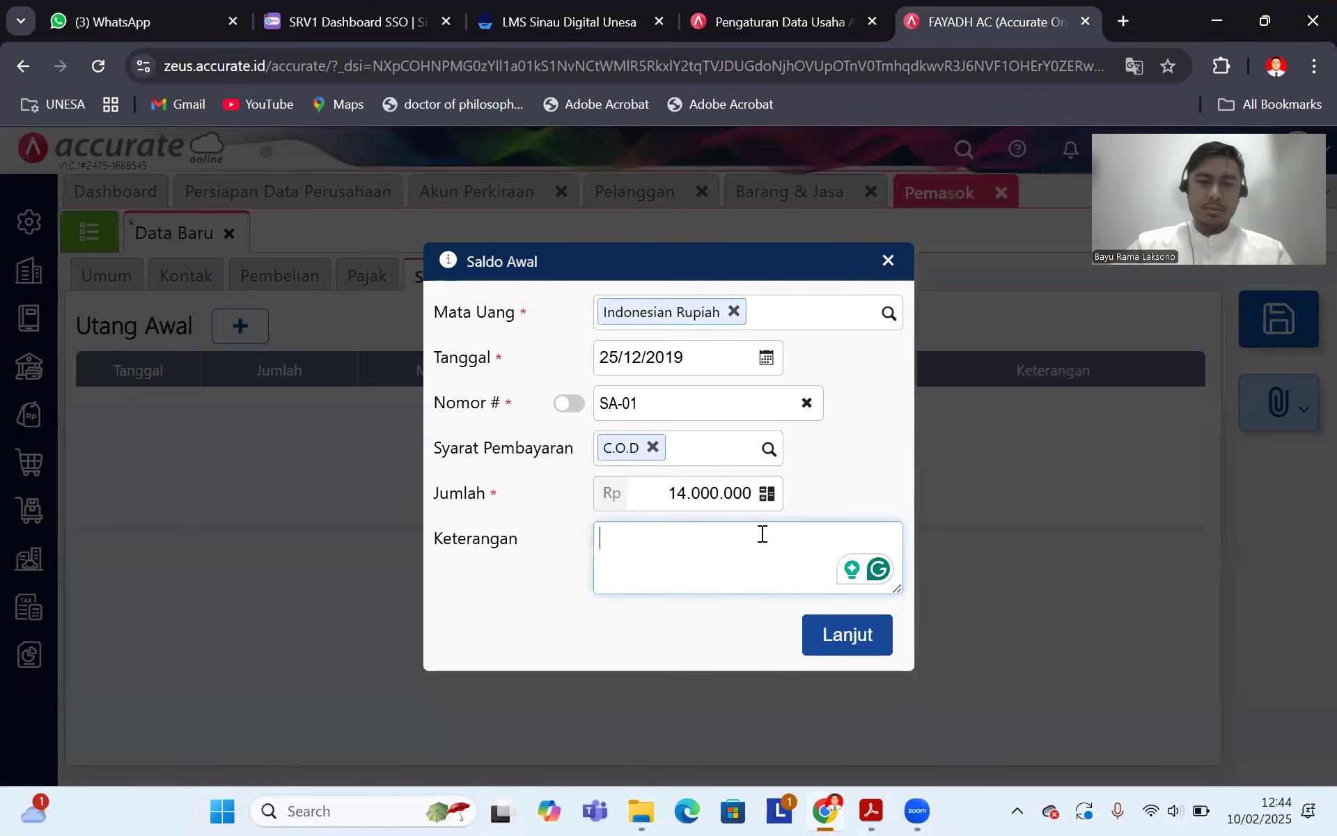
{"action": "type", "text": "Saldo awal hutang"}
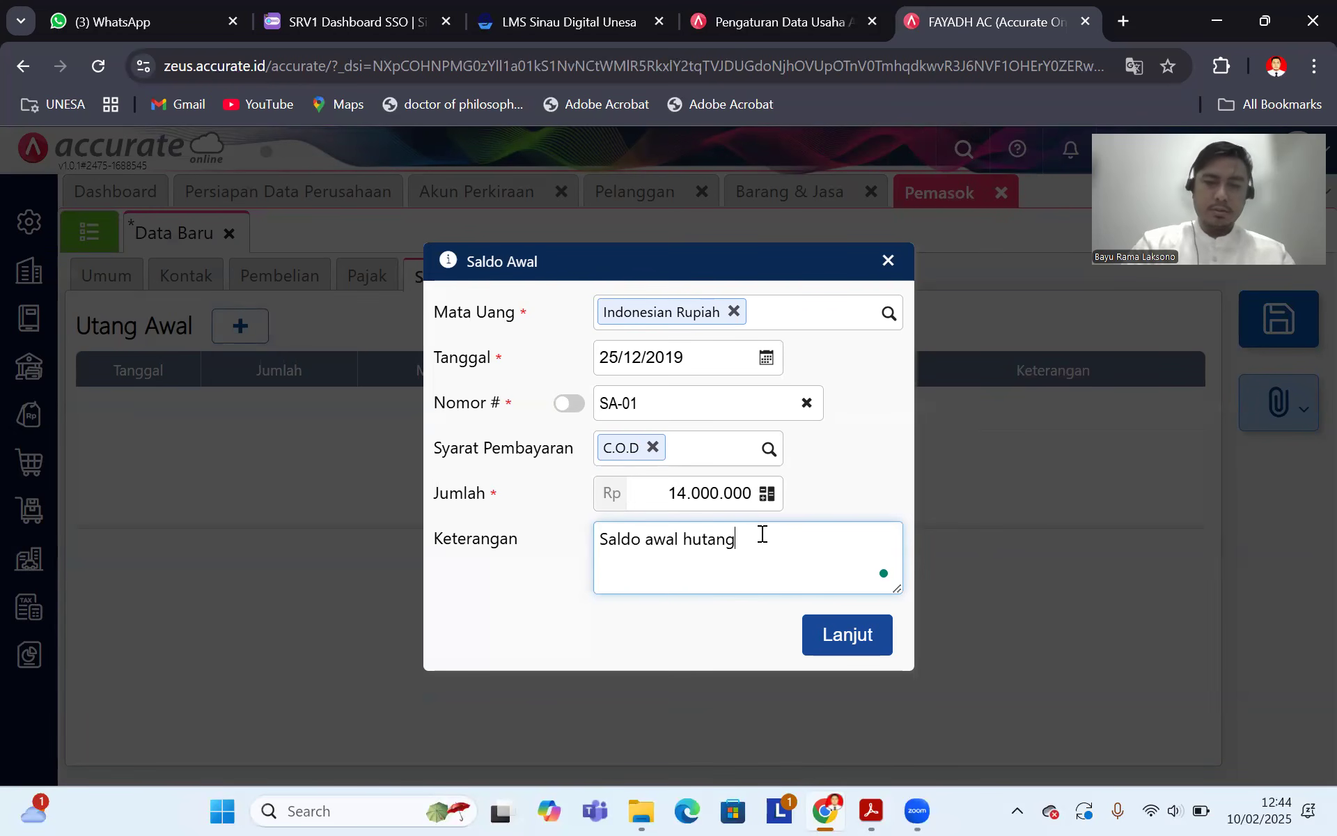
{"action": "left_click", "coordinate": [848, 636]}
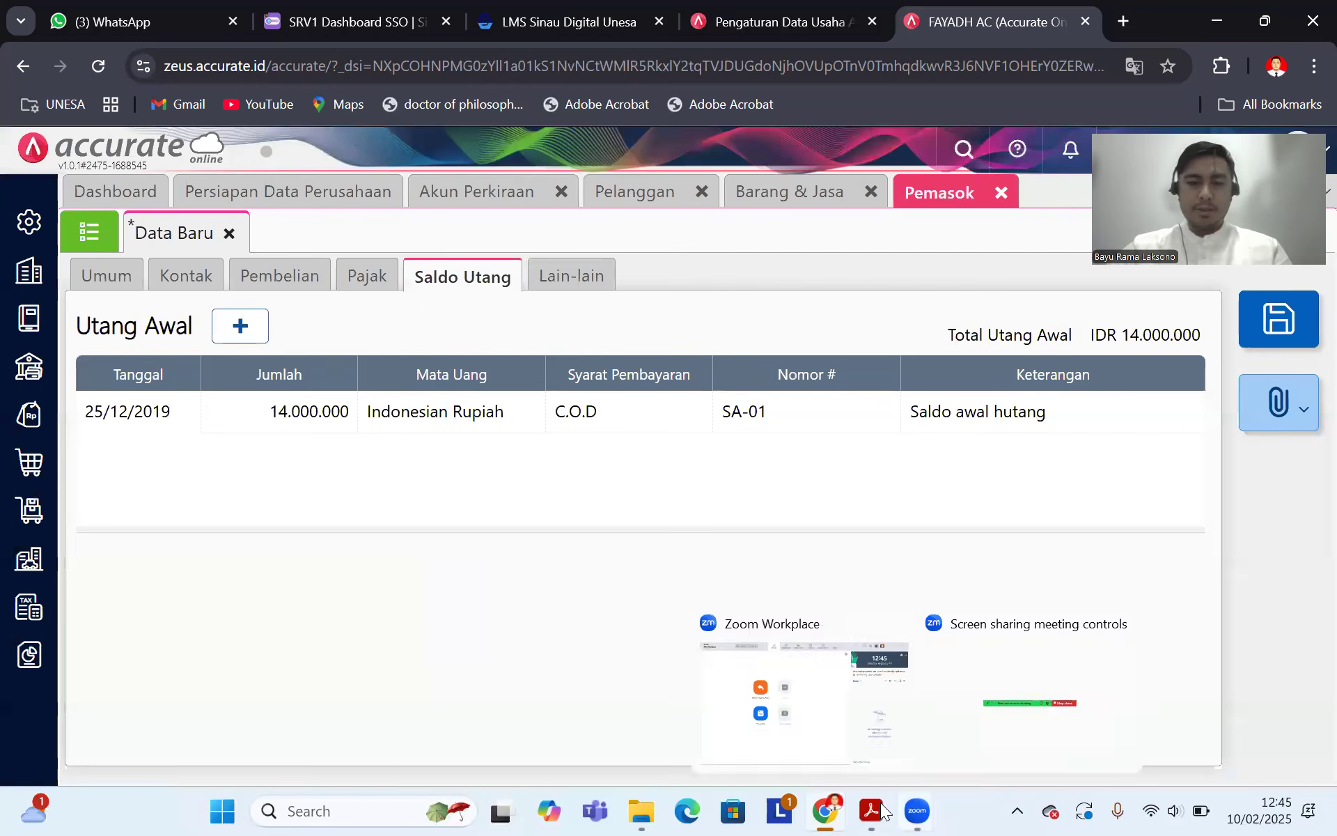
{"action": "left_click", "coordinate": [870, 810]}
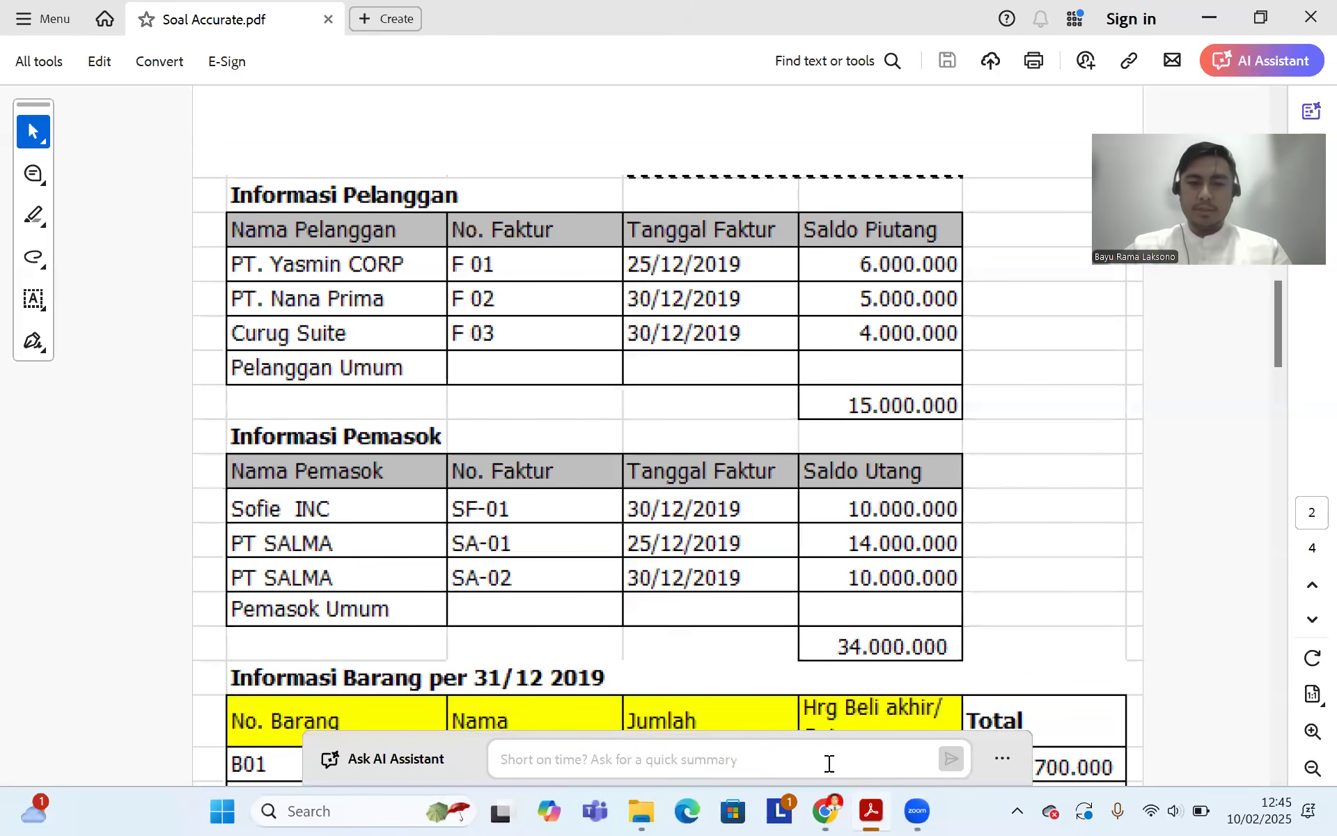
Step: Add a second opening payable dated 30/12/2019 with invoice number SA-02
{"action": "key", "text": "alt+Tab"}
{"action": "left_click", "coordinate": [258, 335]}
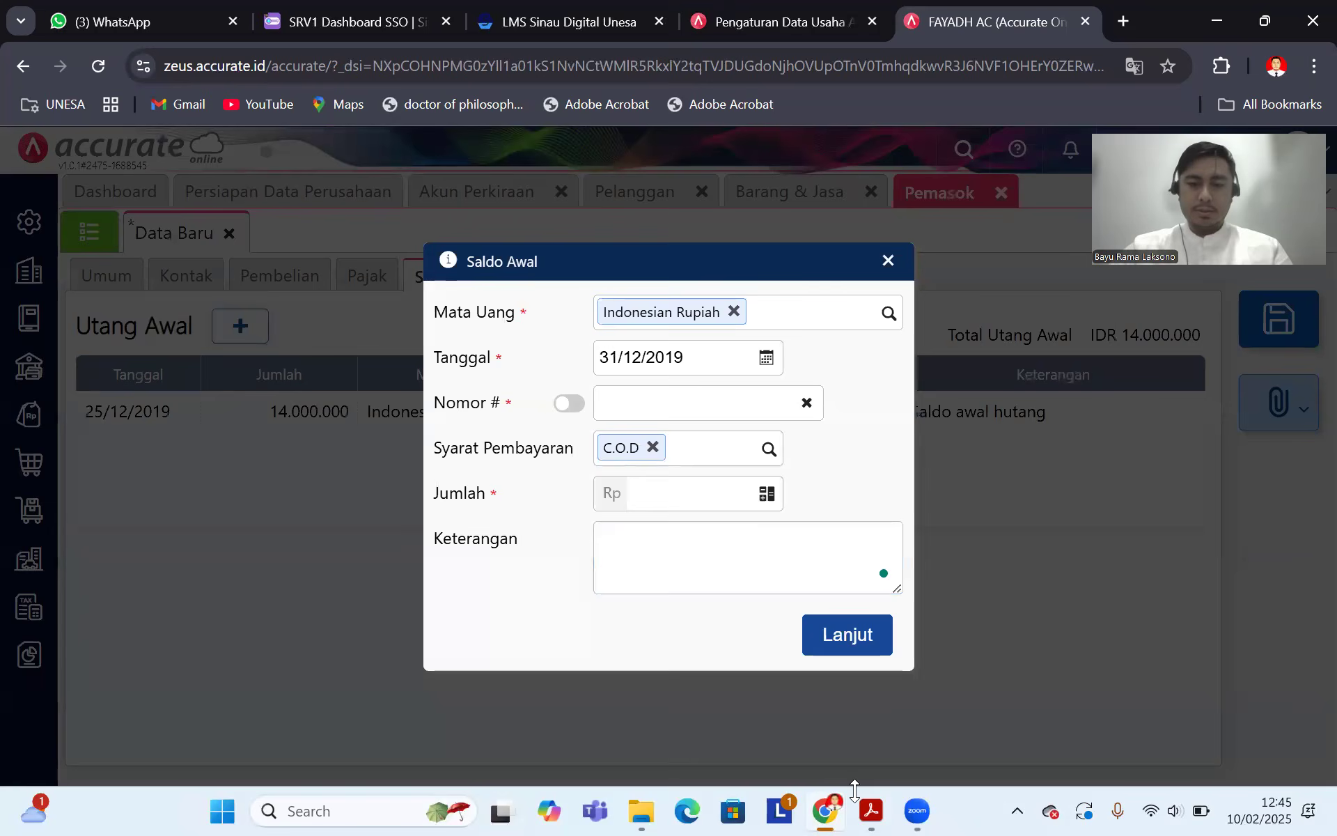
{"action": "left_click", "coordinate": [869, 810]}
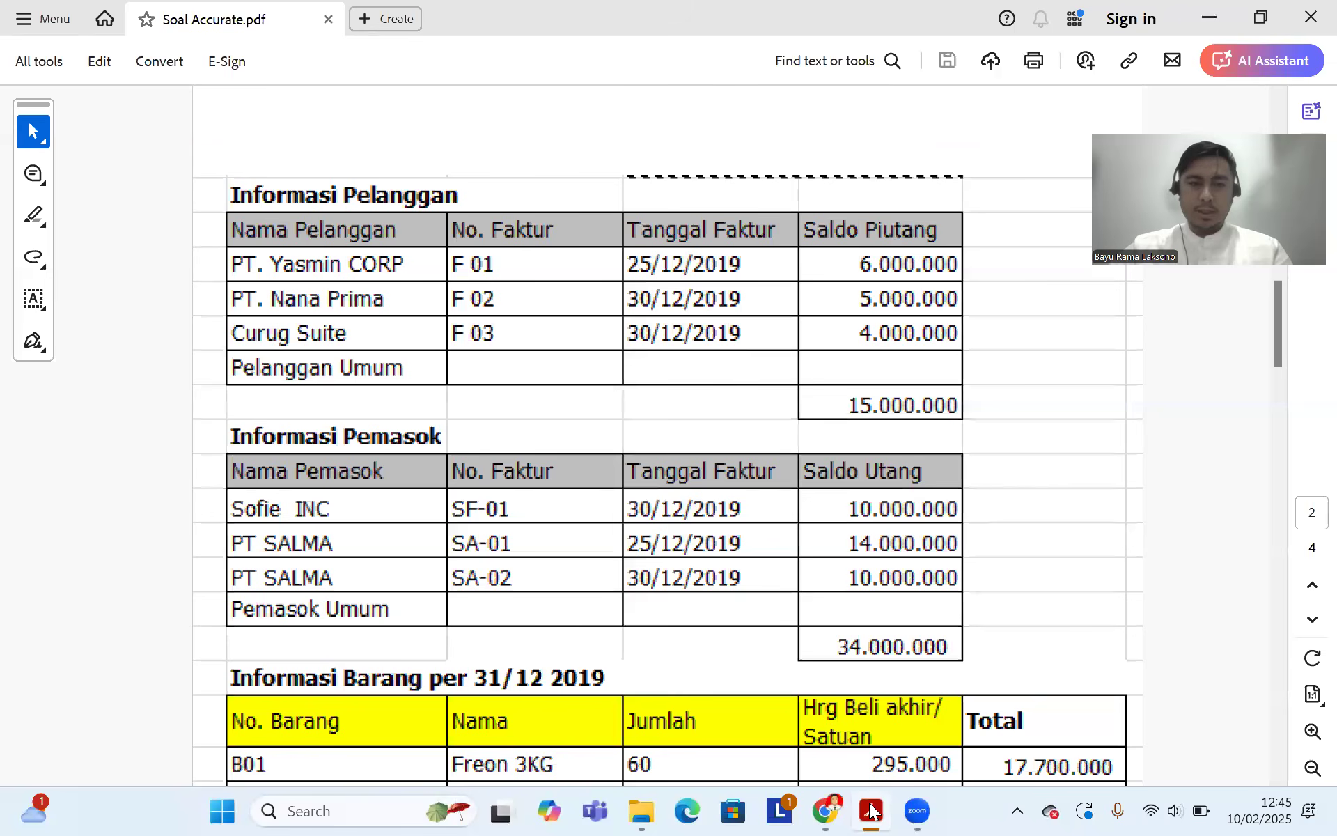
{"action": "left_click", "coordinate": [824, 808]}
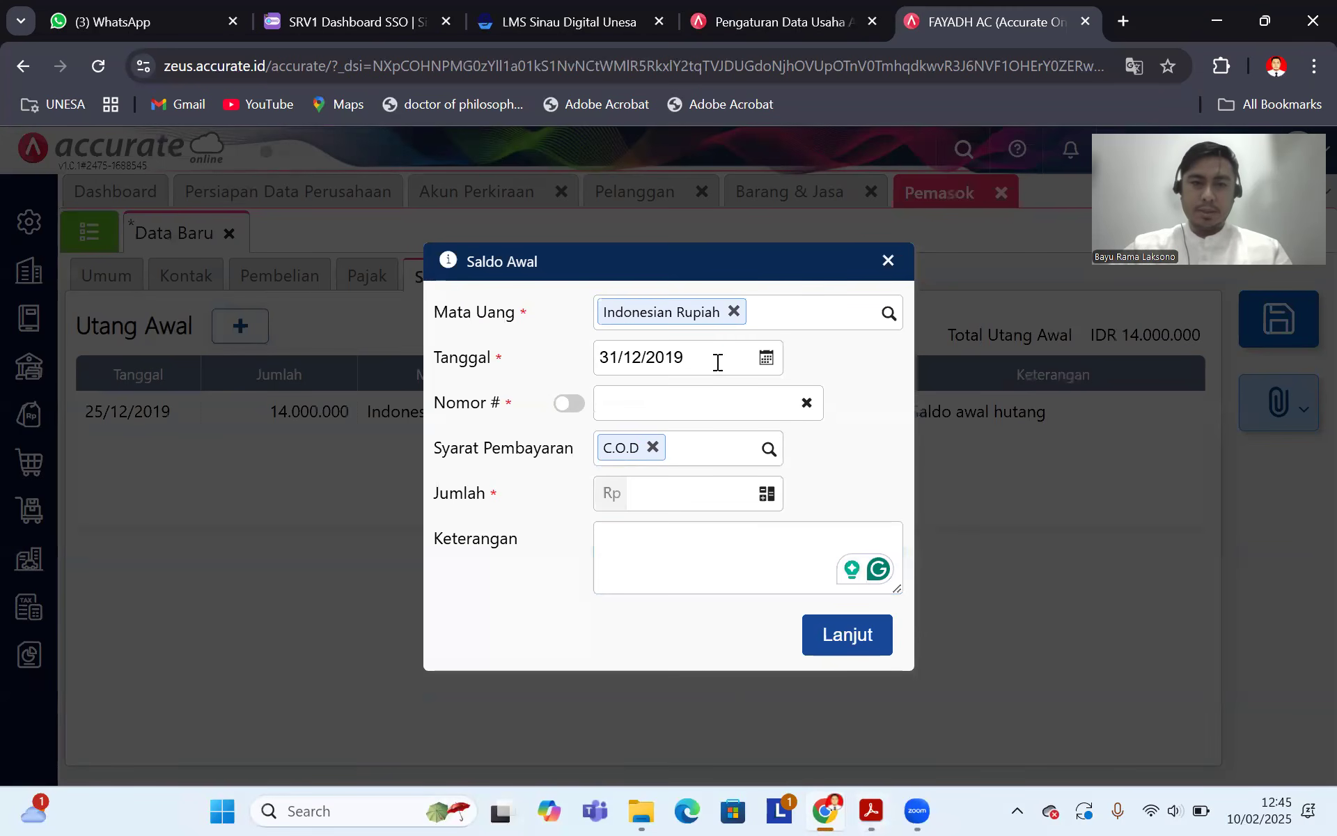
{"action": "left_click", "coordinate": [717, 362]}
{"action": "type", "text": "301"}
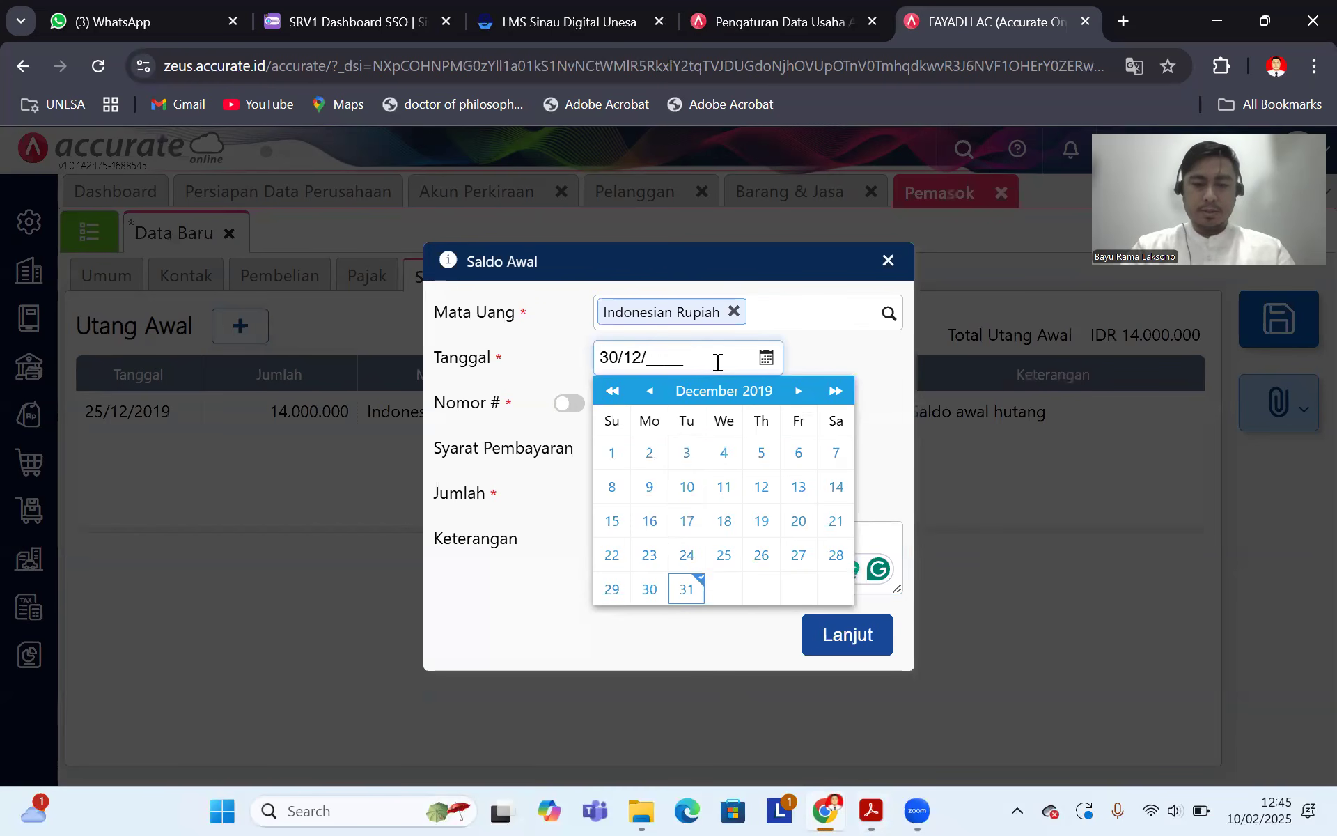
{"action": "left_click", "coordinate": [650, 589]}
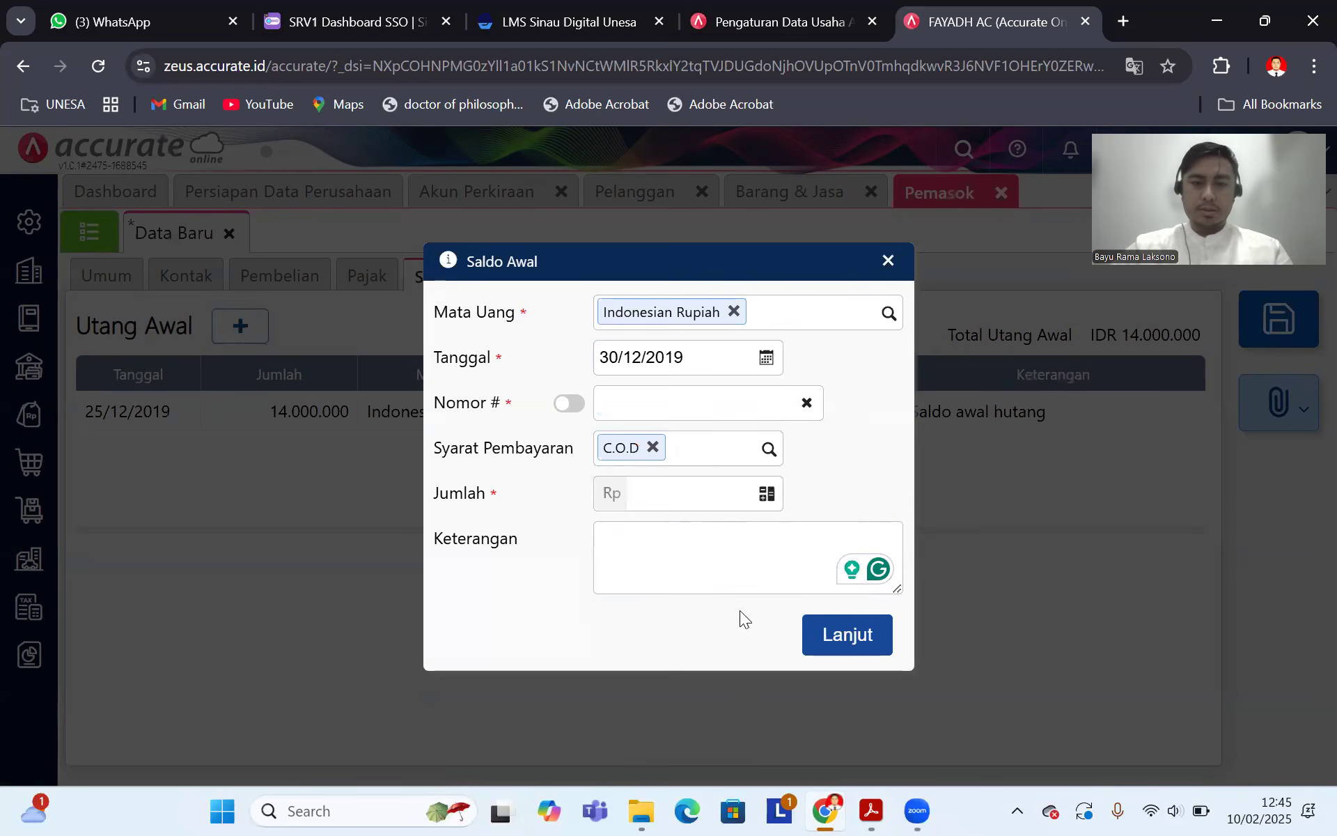
{"action": "left_click", "coordinate": [868, 810]}
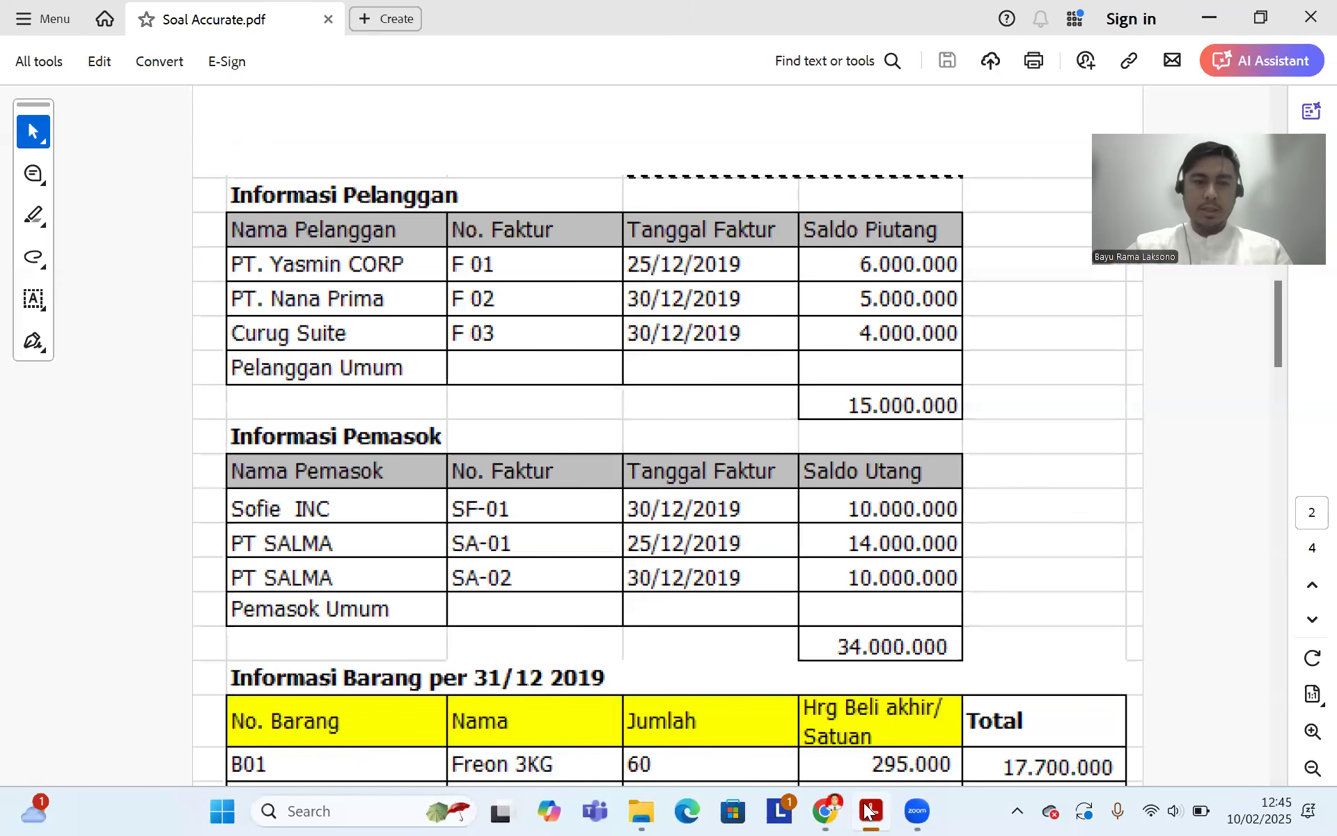
{"action": "left_click", "coordinate": [825, 810]}
{"action": "left_click", "coordinate": [648, 408]}
{"action": "type", "text": "SA-02"}
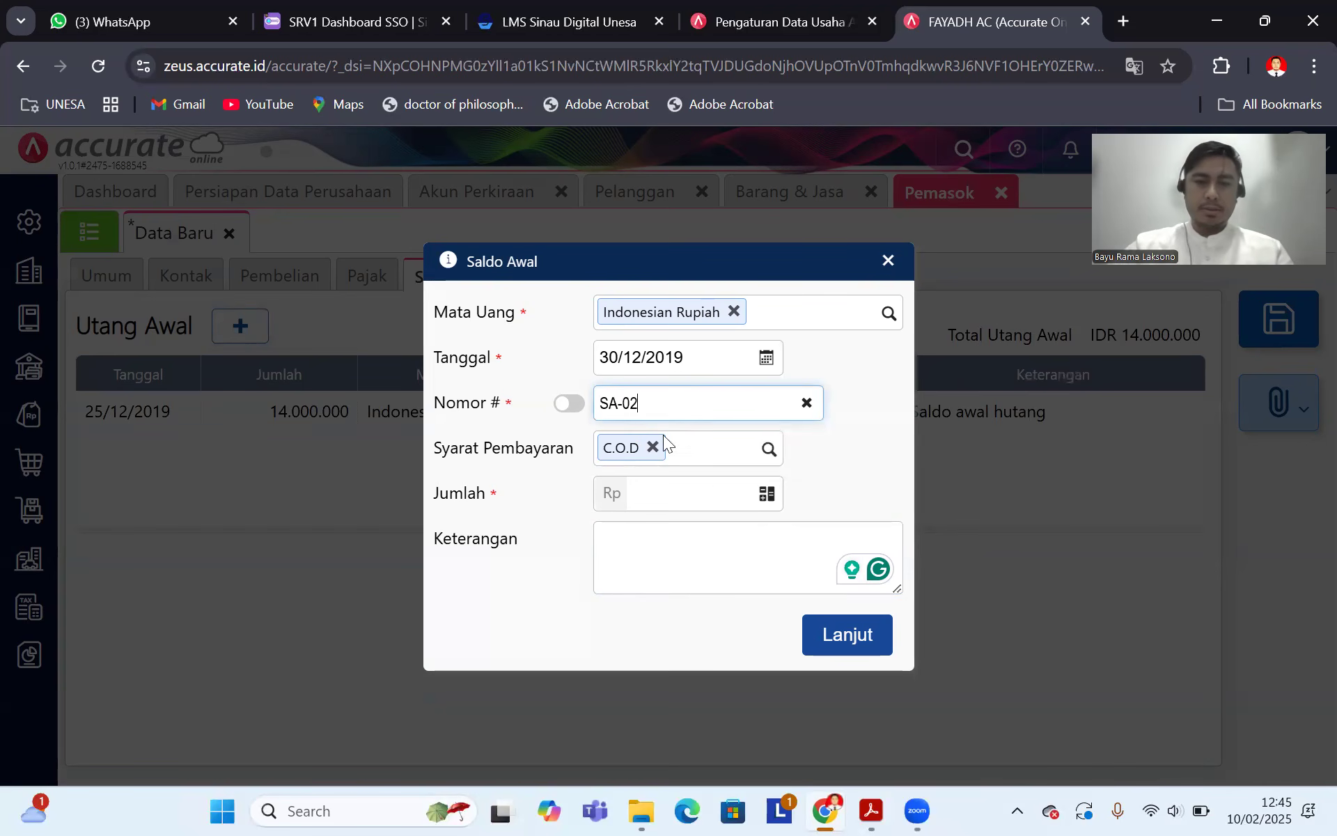
Step: Enter 10.000.000 with description 'saldo awal hutang', confirm it, and save PT Salma
{"action": "left_click", "coordinate": [662, 490]}
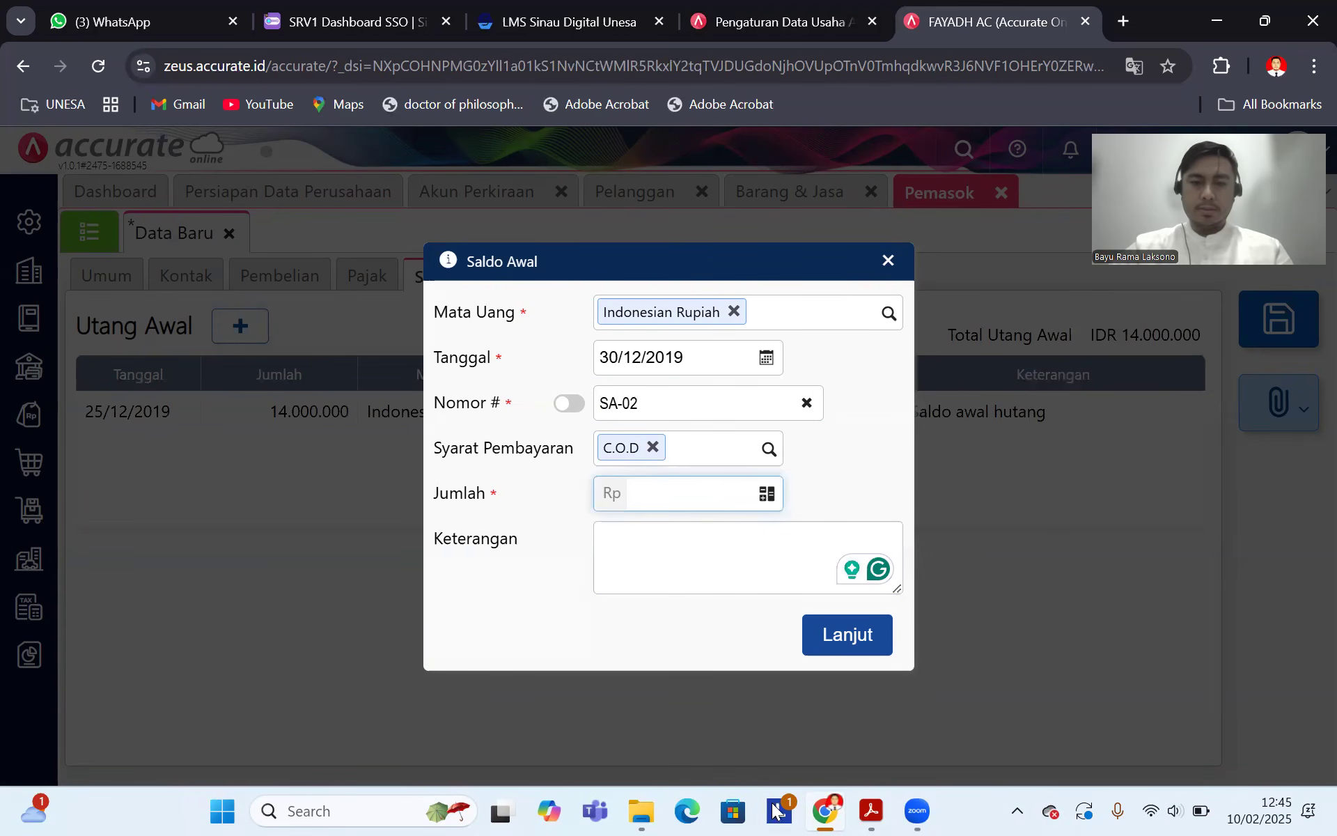
{"action": "left_click", "coordinate": [860, 809]}
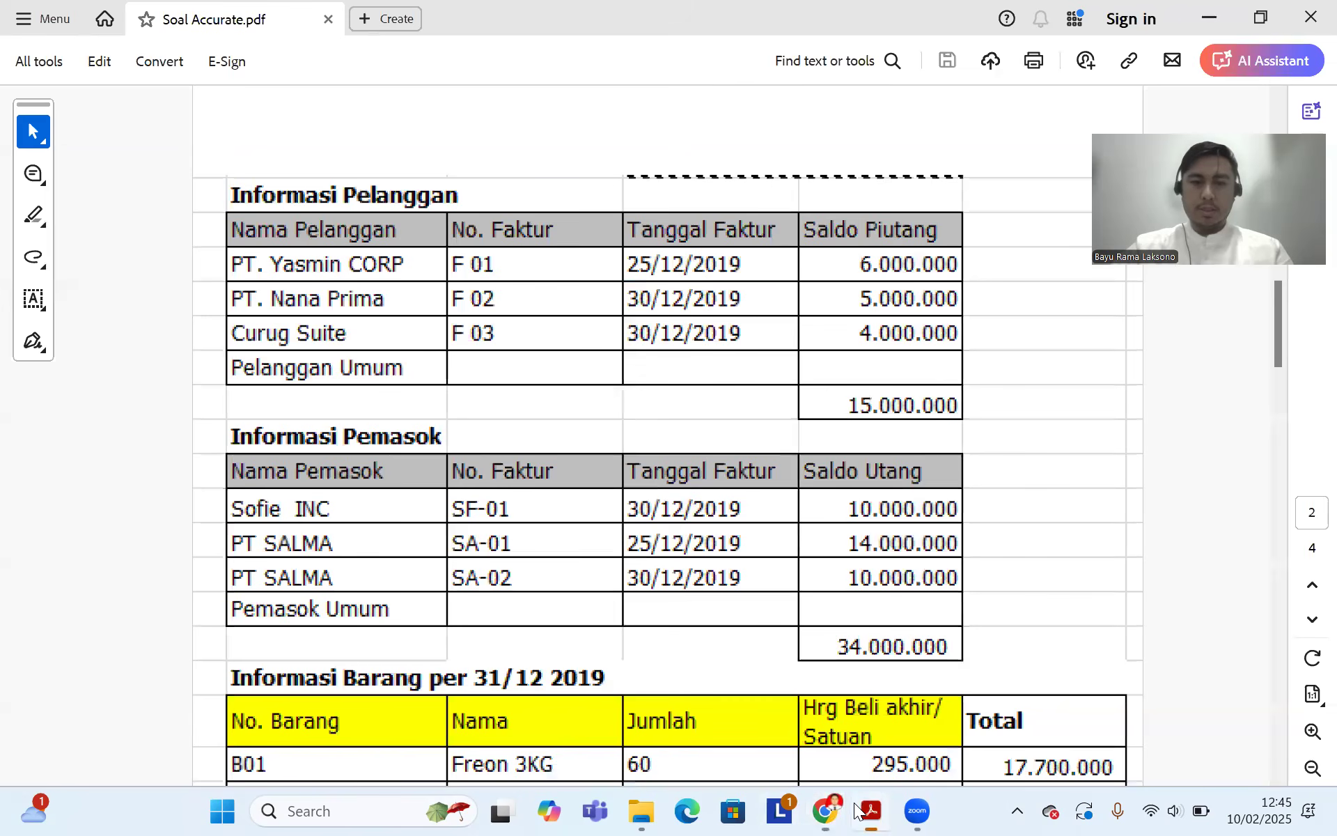
{"action": "left_click", "coordinate": [826, 810]}
{"action": "type", "text": "10.000.000"}
{"action": "left_click", "coordinate": [712, 550]}
{"action": "type", "text": "saldo awal hutang"}
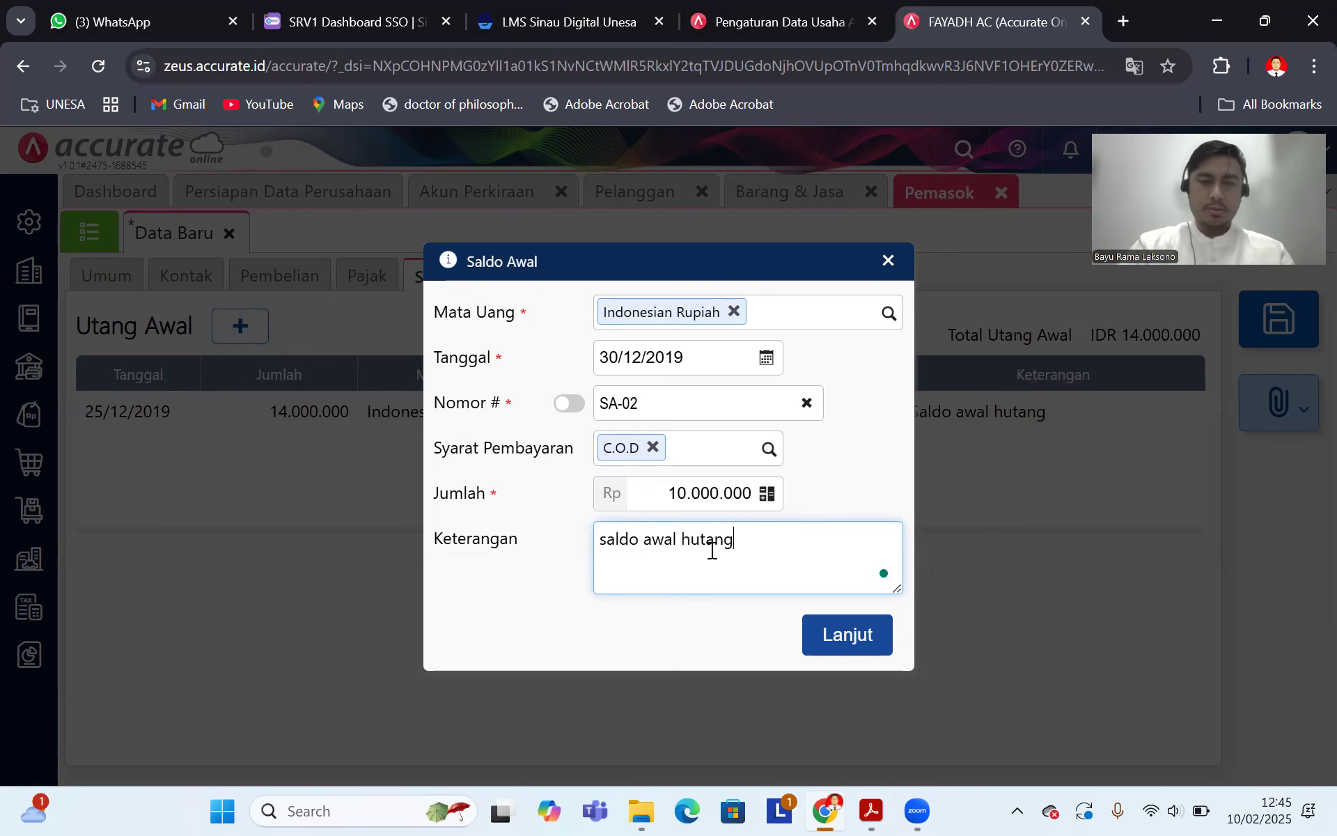
{"action": "left_click", "coordinate": [820, 636]}
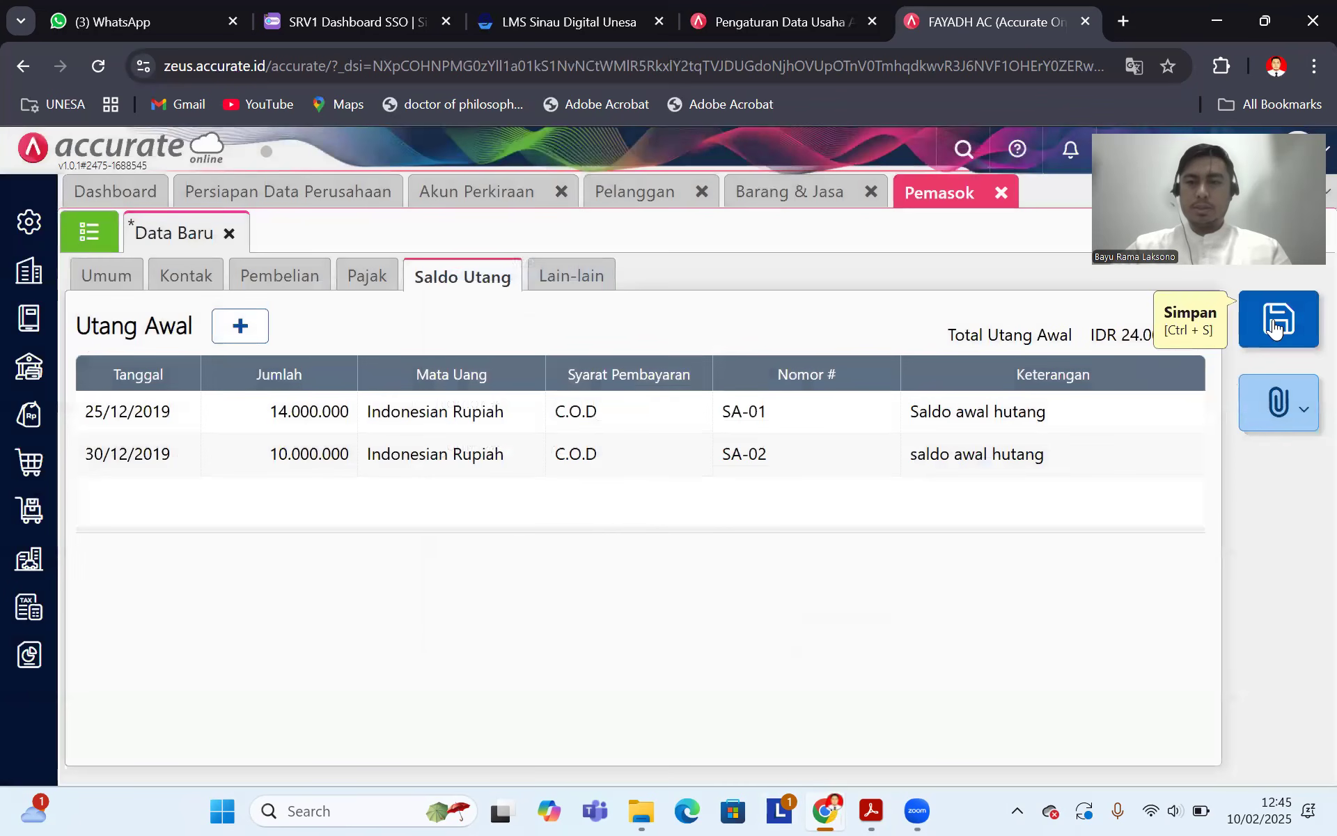
{"action": "left_click", "coordinate": [1279, 319]}
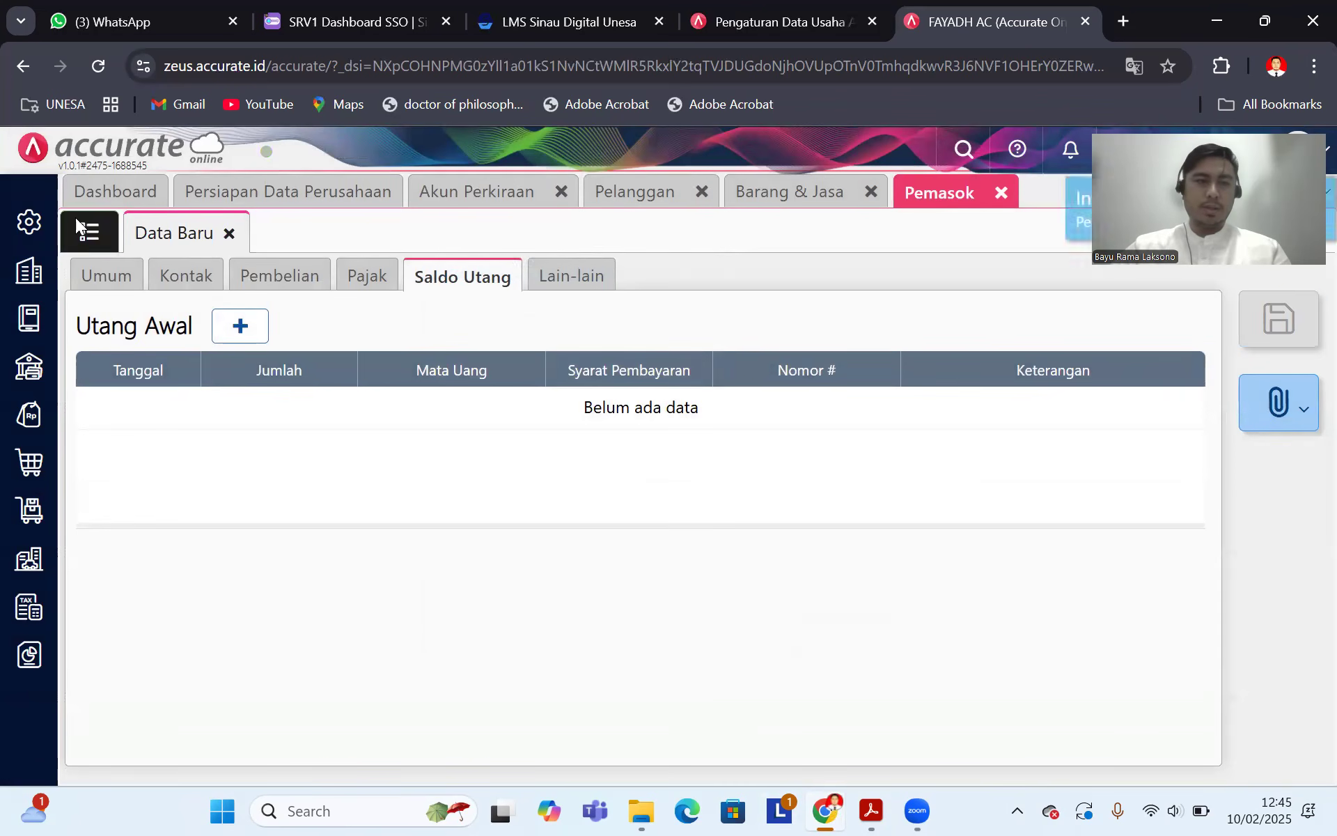
{"action": "left_click", "coordinate": [77, 221]}
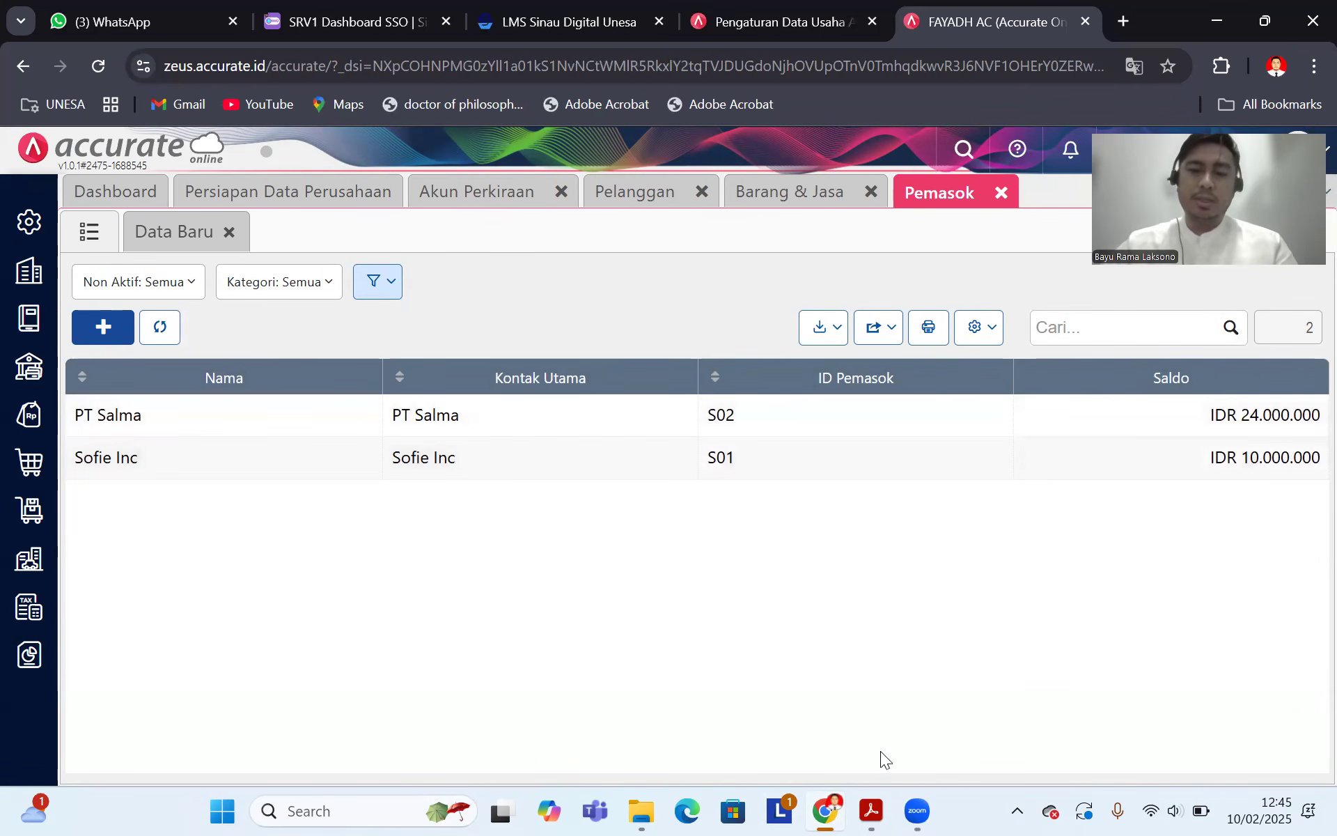
{"action": "mouse_move", "coordinate": [827, 808]}
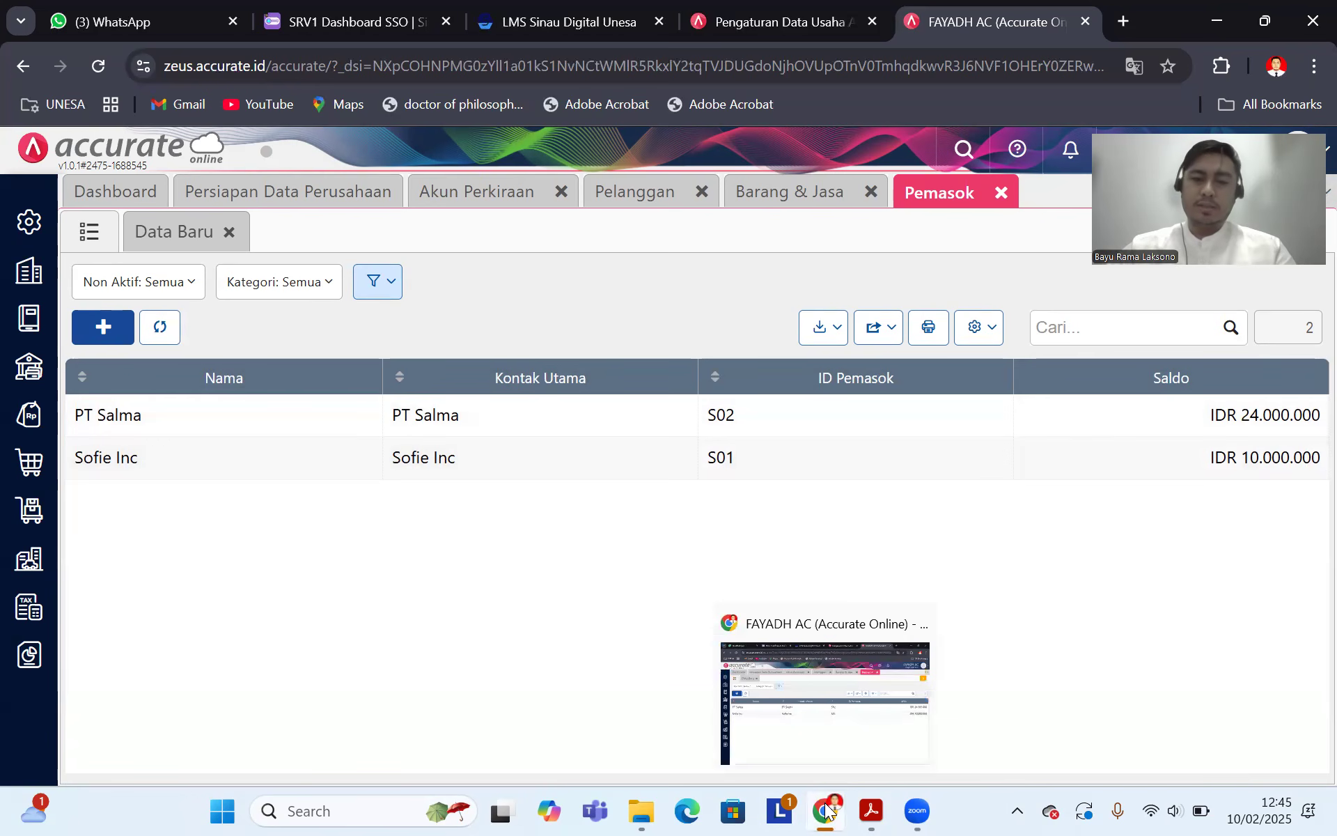
{"action": "left_click", "coordinate": [871, 810]}
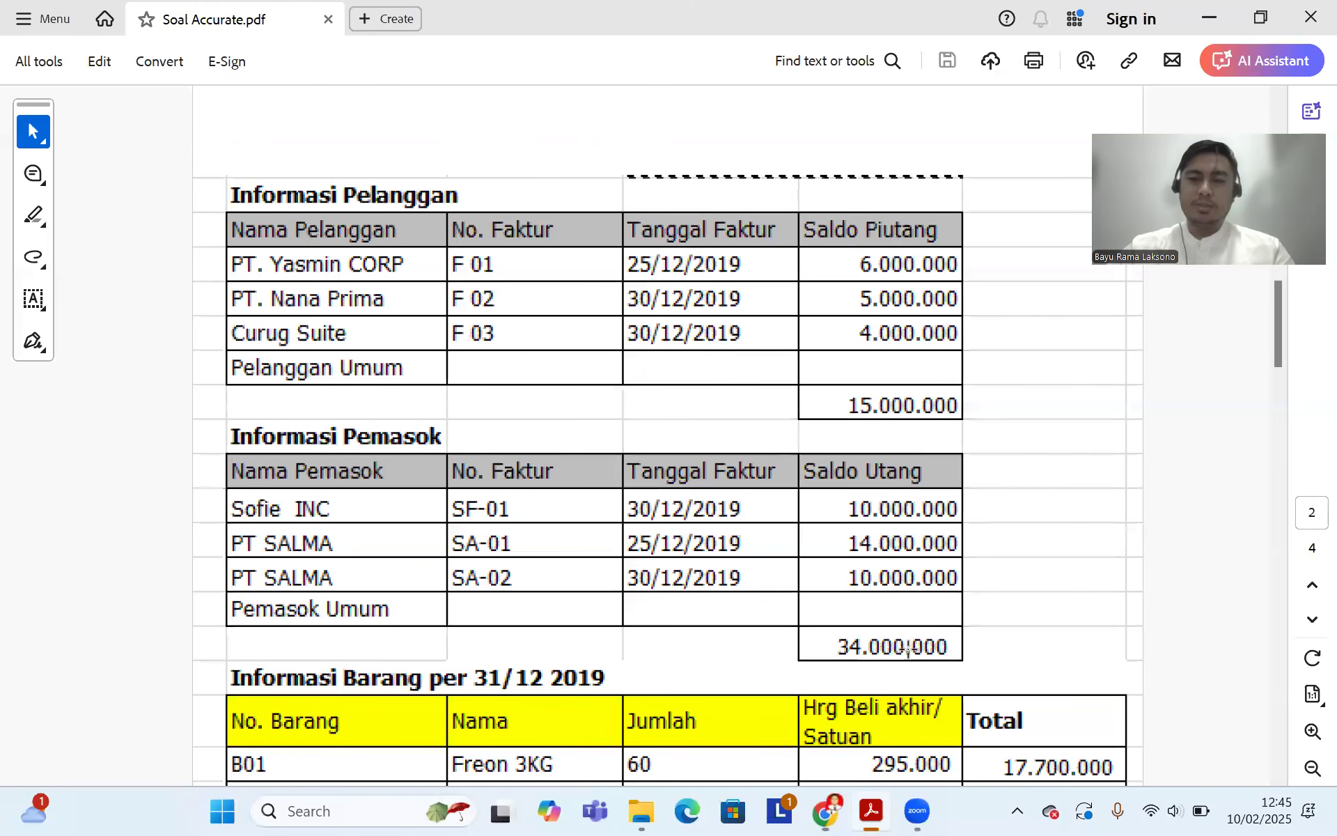
{"action": "scroll", "coordinate": [693, 428], "scroll_direction": "up", "scroll_amount": 3}
{"action": "scroll", "coordinate": [692, 428], "scroll_direction": "up", "scroll_amount": 6}
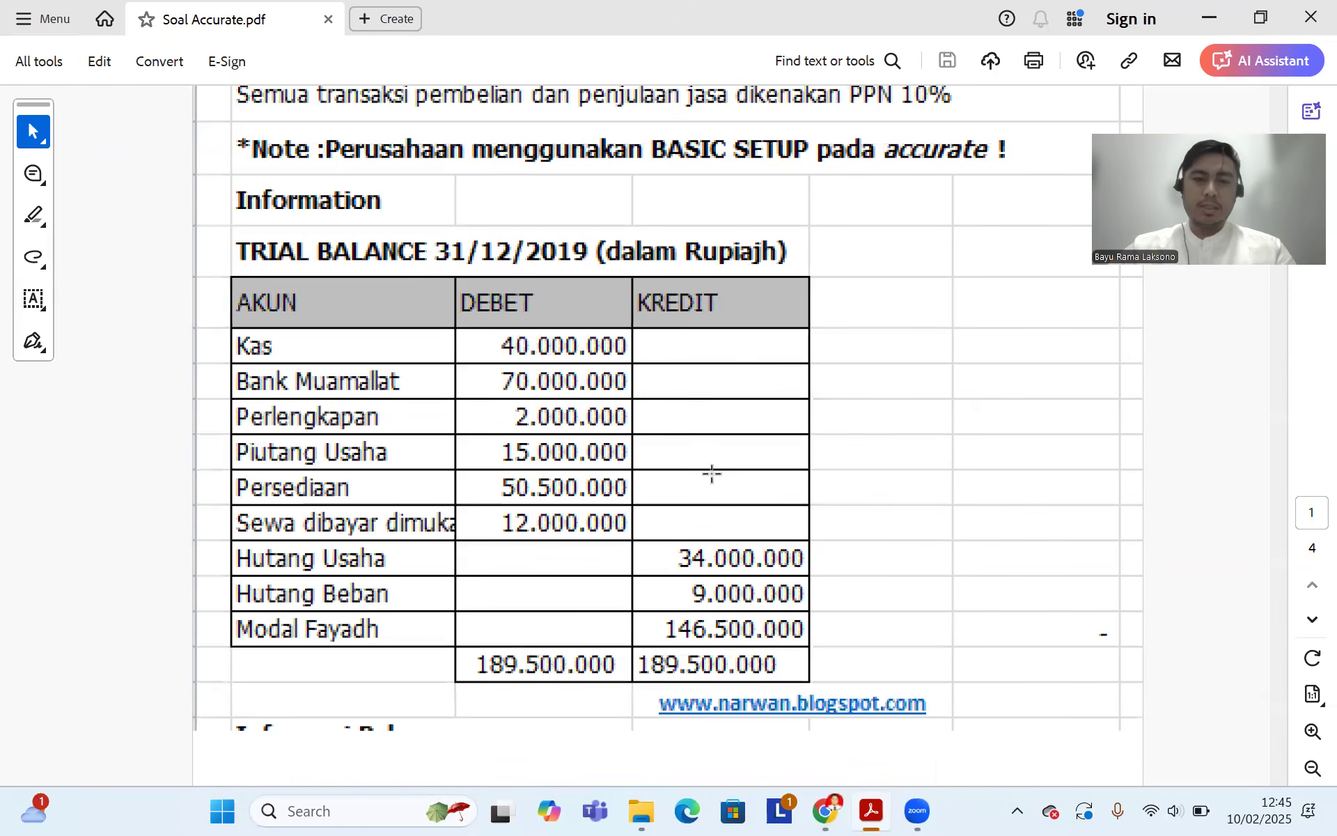
{"action": "left_click", "coordinate": [825, 810]}
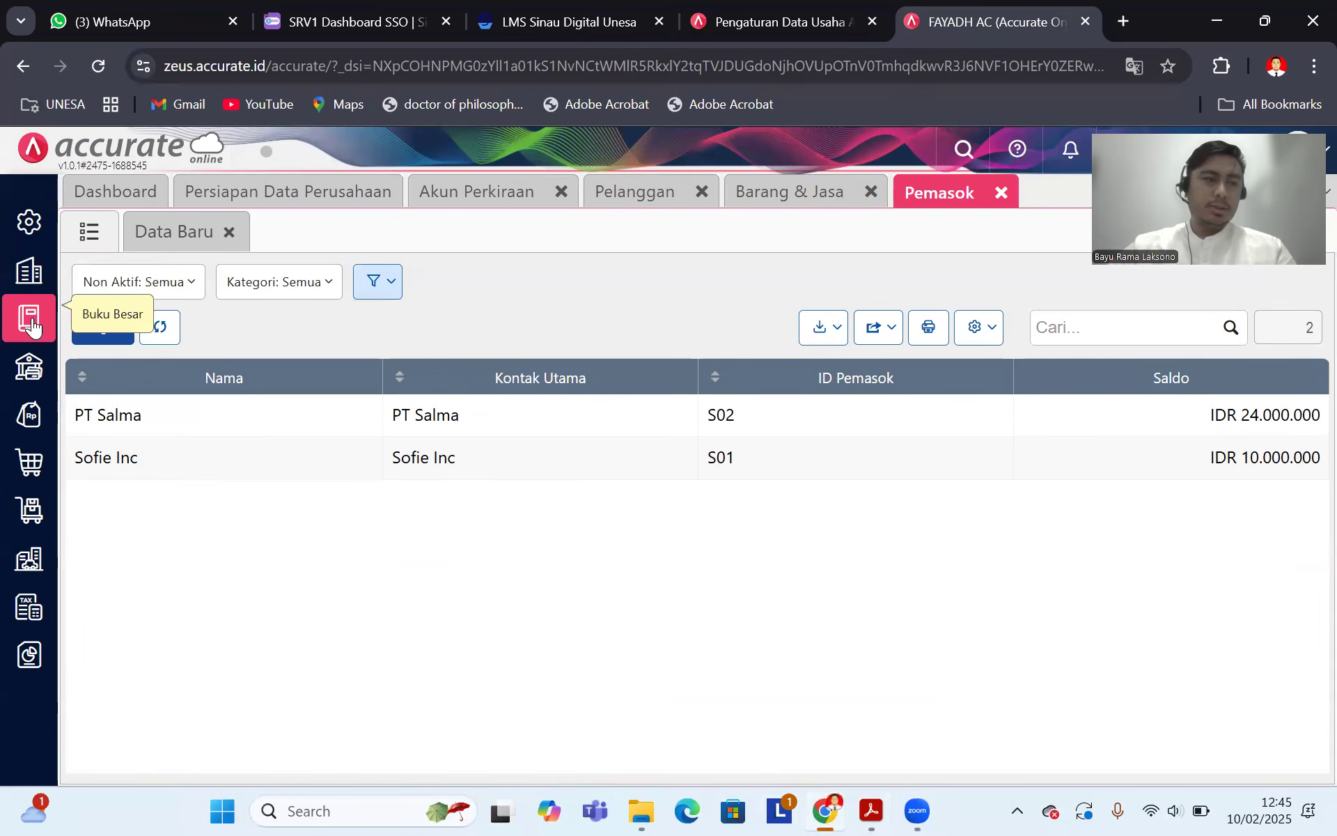
Step: Close the supplier, item and customer pages and refresh the chart of accounts
{"action": "left_click", "coordinate": [1001, 193]}
{"action": "left_click", "coordinate": [872, 193]}
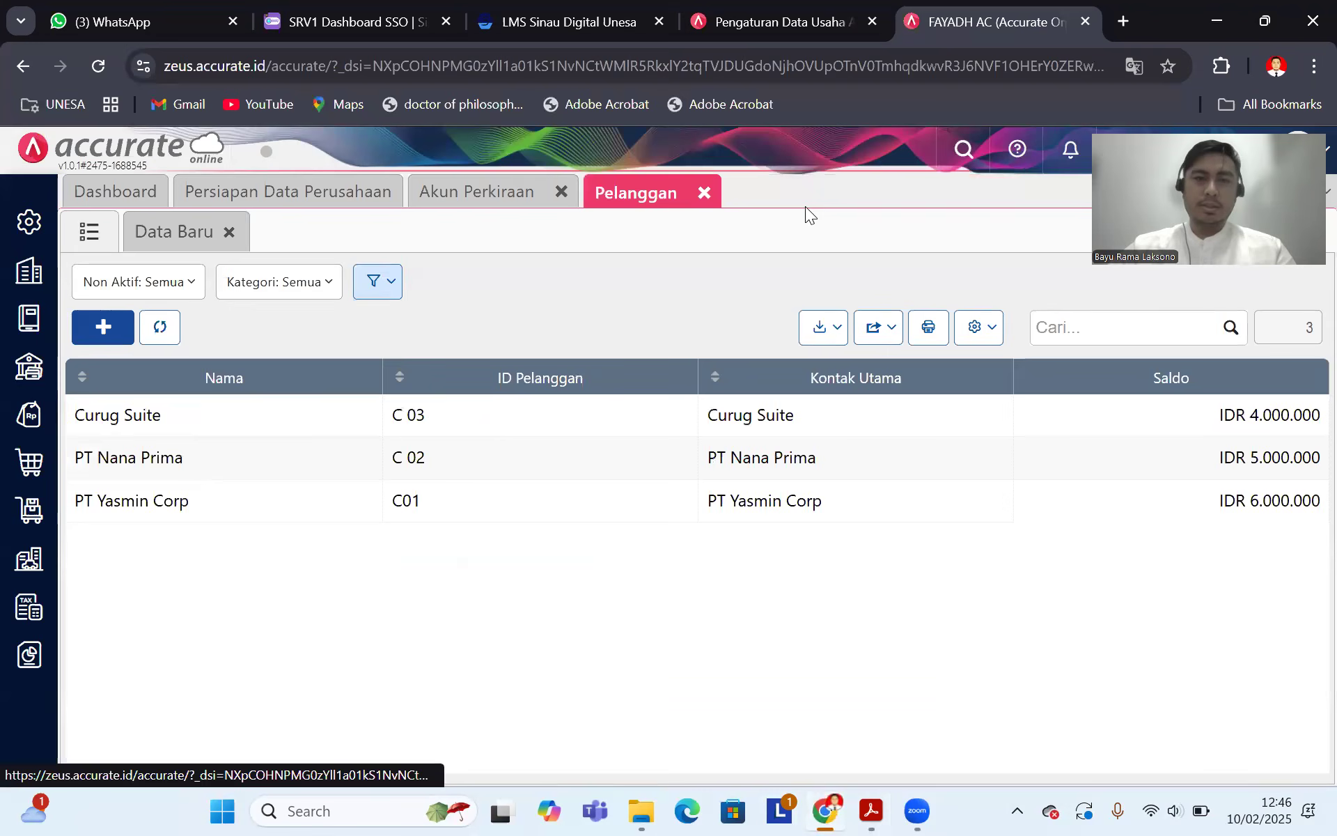
{"action": "left_click", "coordinate": [702, 192]}
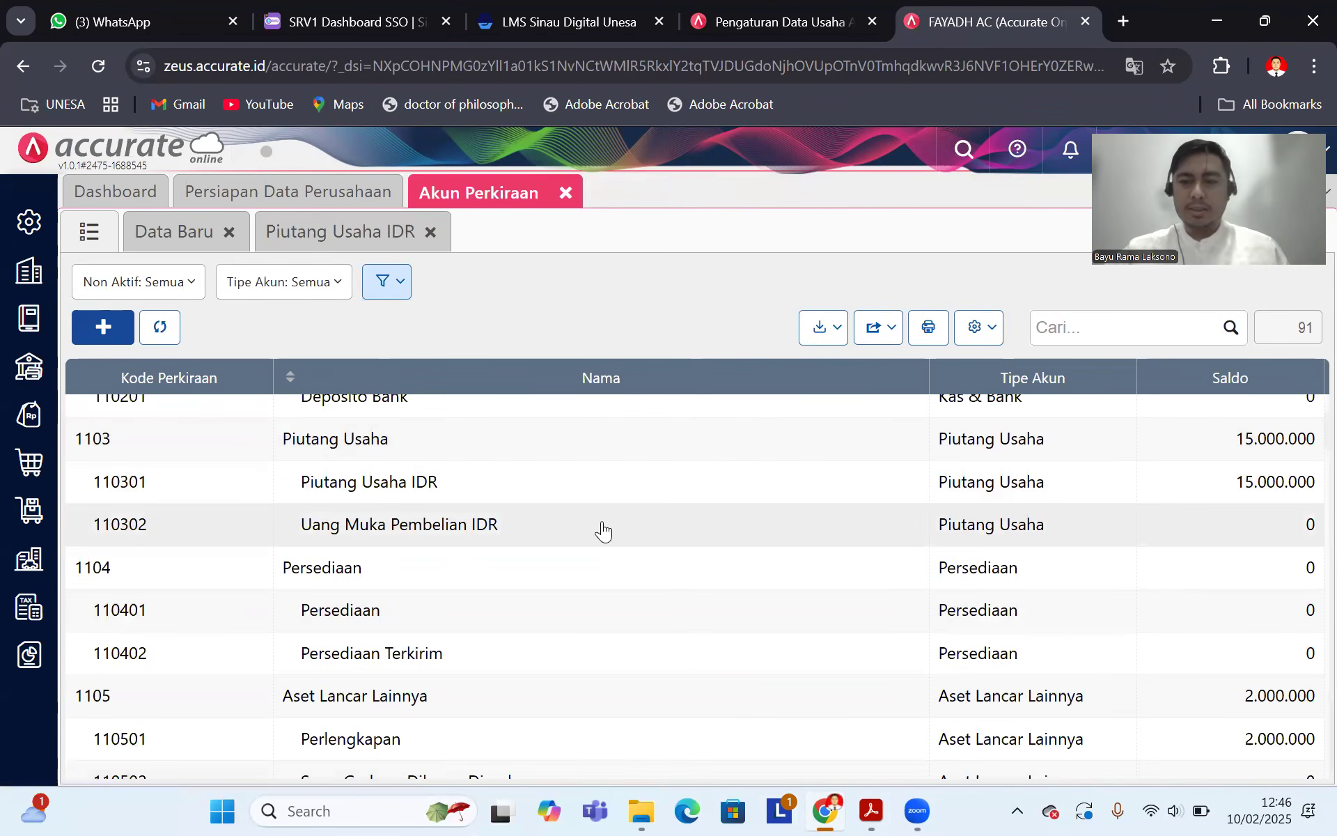
{"action": "scroll", "coordinate": [604, 531], "scroll_direction": "down", "scroll_amount": 7}
{"action": "scroll", "coordinate": [599, 531], "scroll_direction": "up", "scroll_amount": 10}
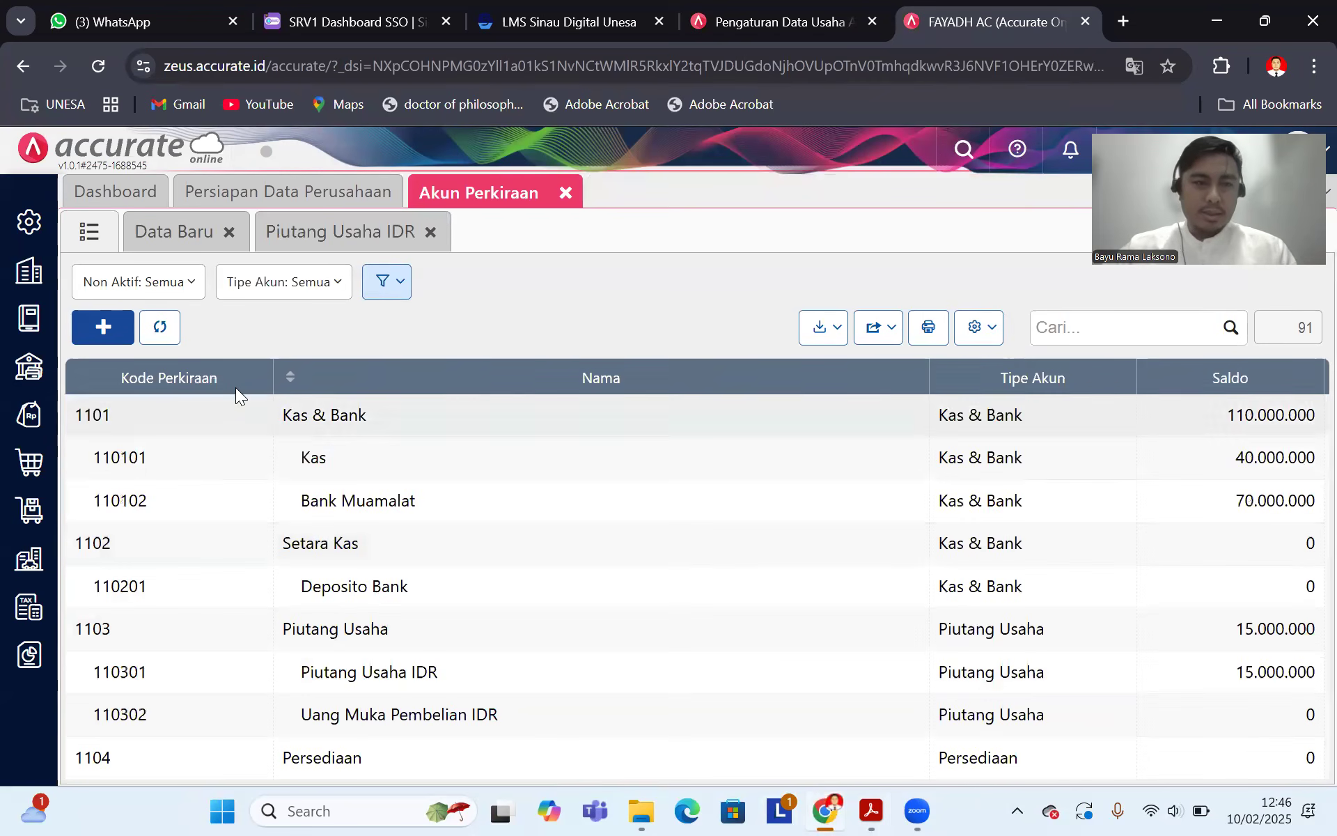
{"action": "left_click", "coordinate": [160, 327]}
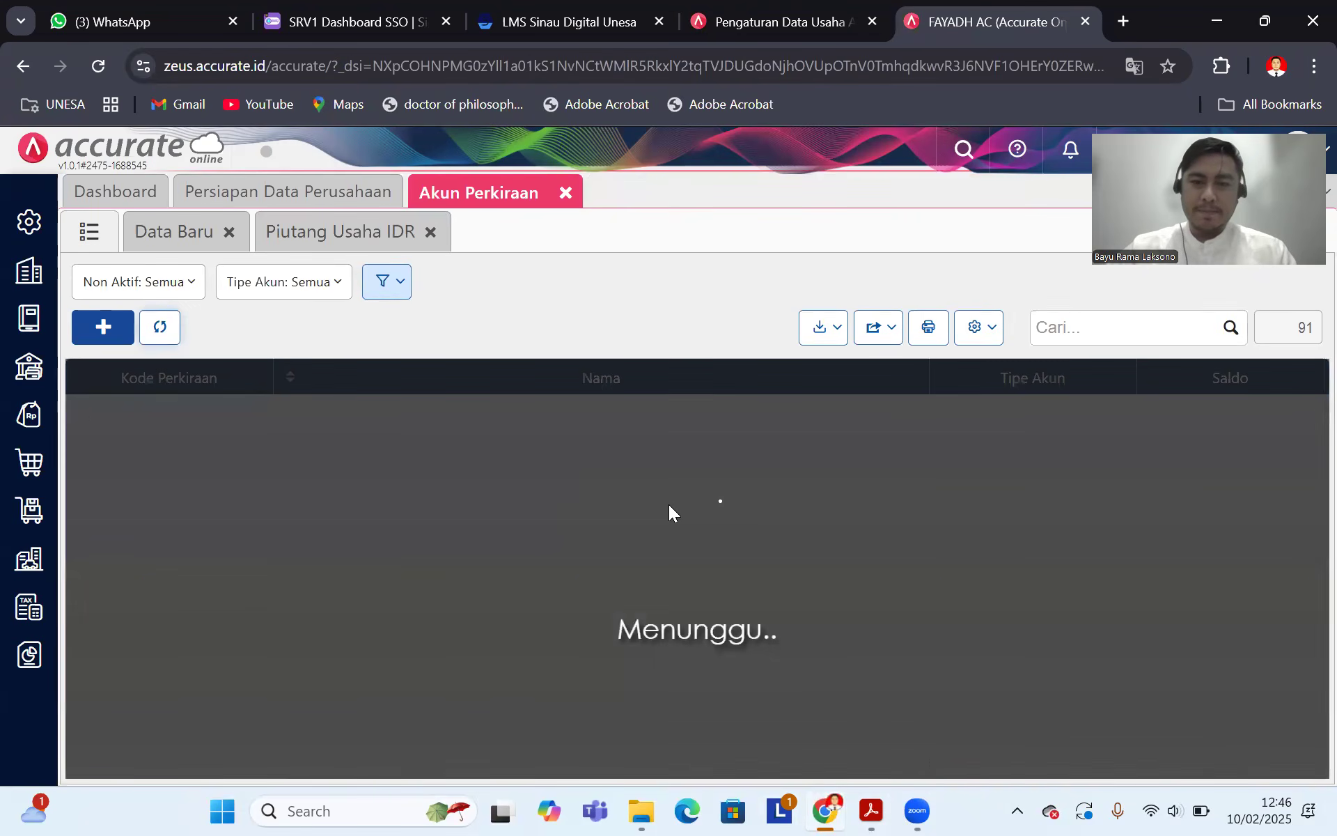
Step: Open the Sewa Gedung Dibayar Dimuka account (110502) for editing
{"action": "scroll", "coordinate": [670, 515], "scroll_direction": "down", "scroll_amount": 10}
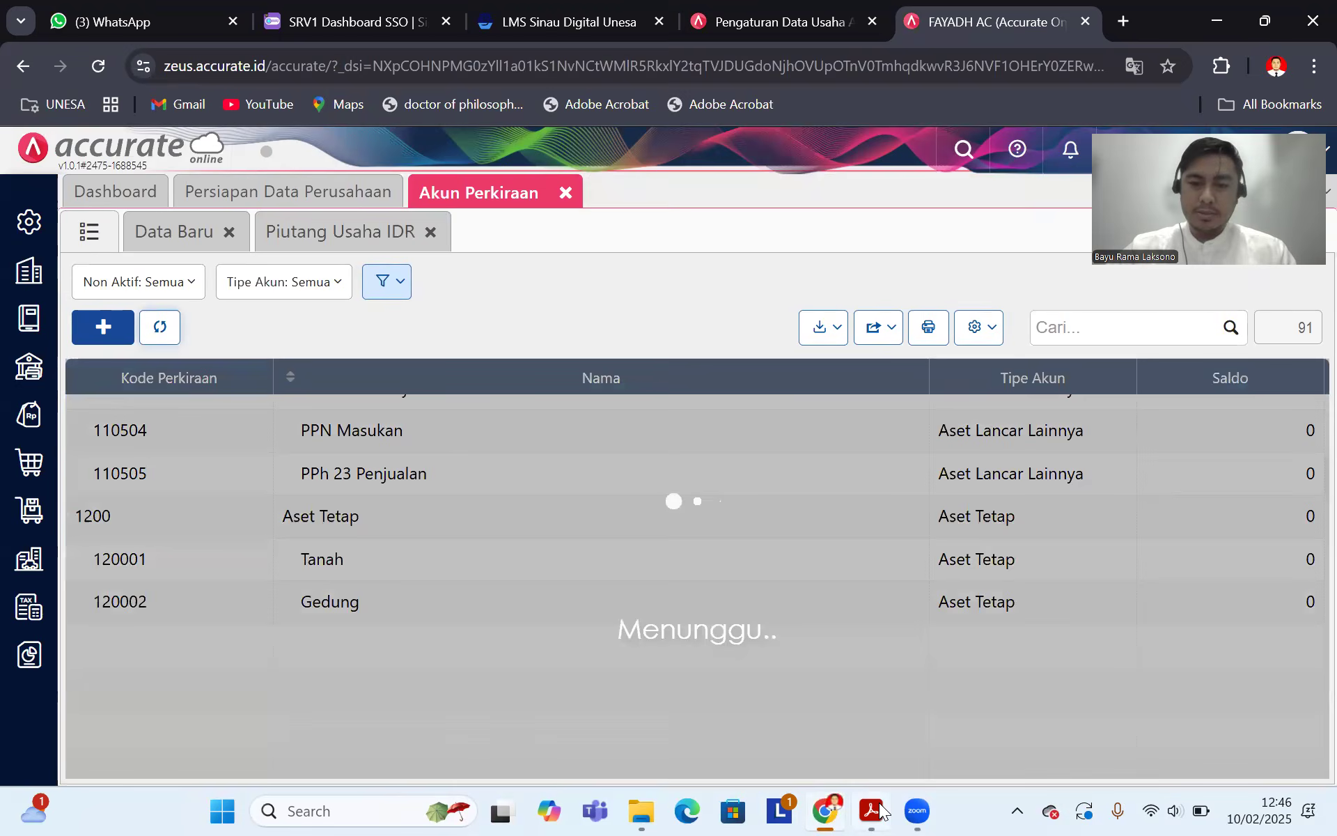
{"action": "left_click", "coordinate": [870, 810]}
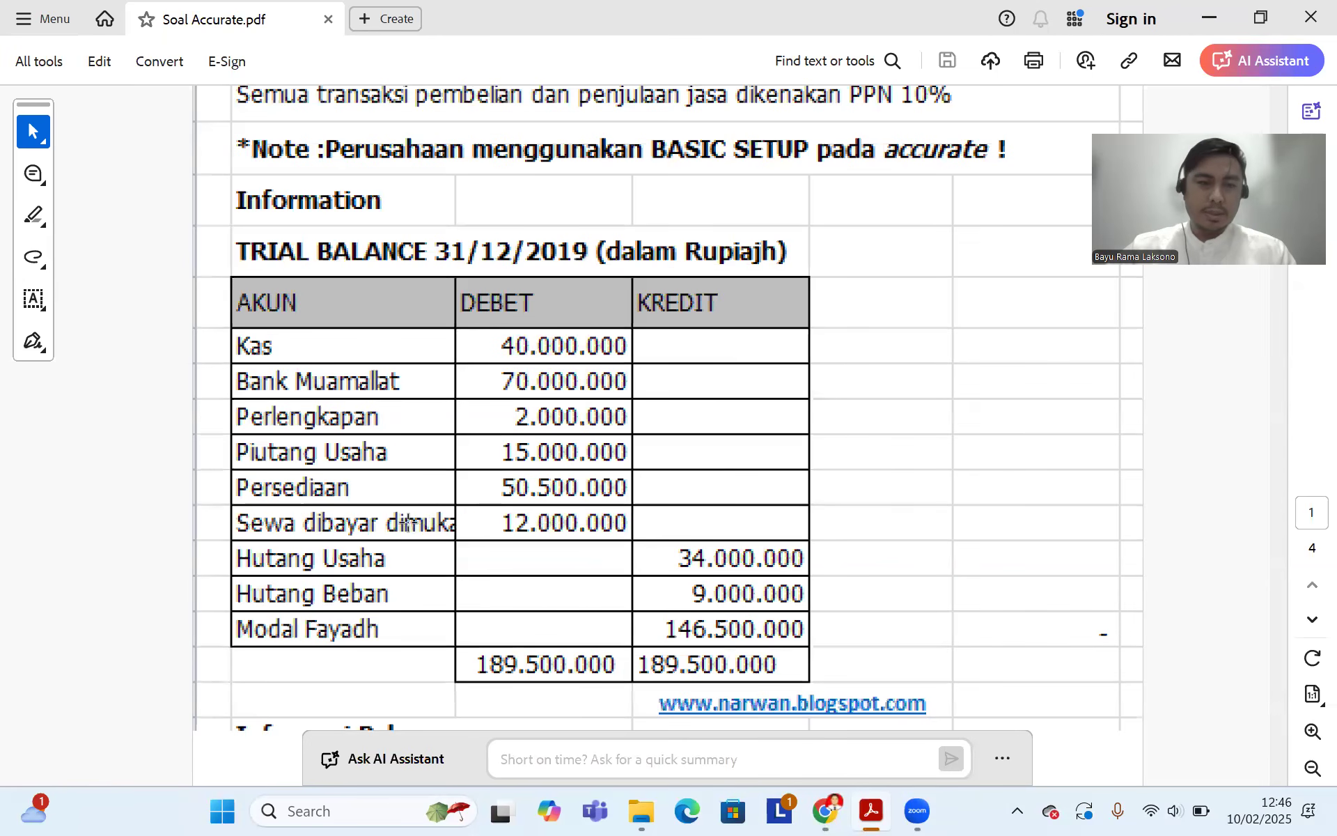
{"action": "left_click", "coordinate": [825, 812]}
{"action": "scroll", "coordinate": [626, 555], "scroll_direction": "up", "scroll_amount": 5}
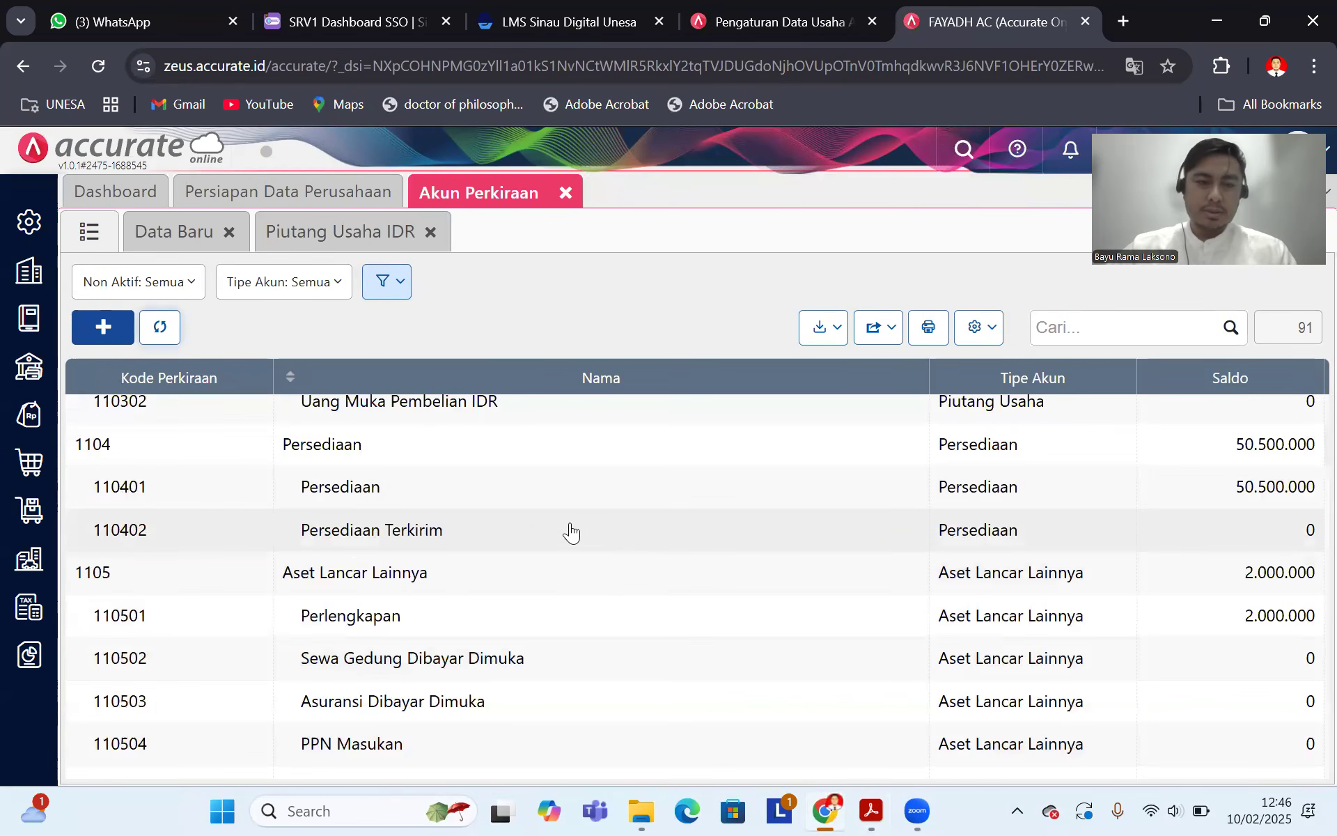
{"action": "scroll", "coordinate": [508, 540], "scroll_direction": "down", "scroll_amount": 2}
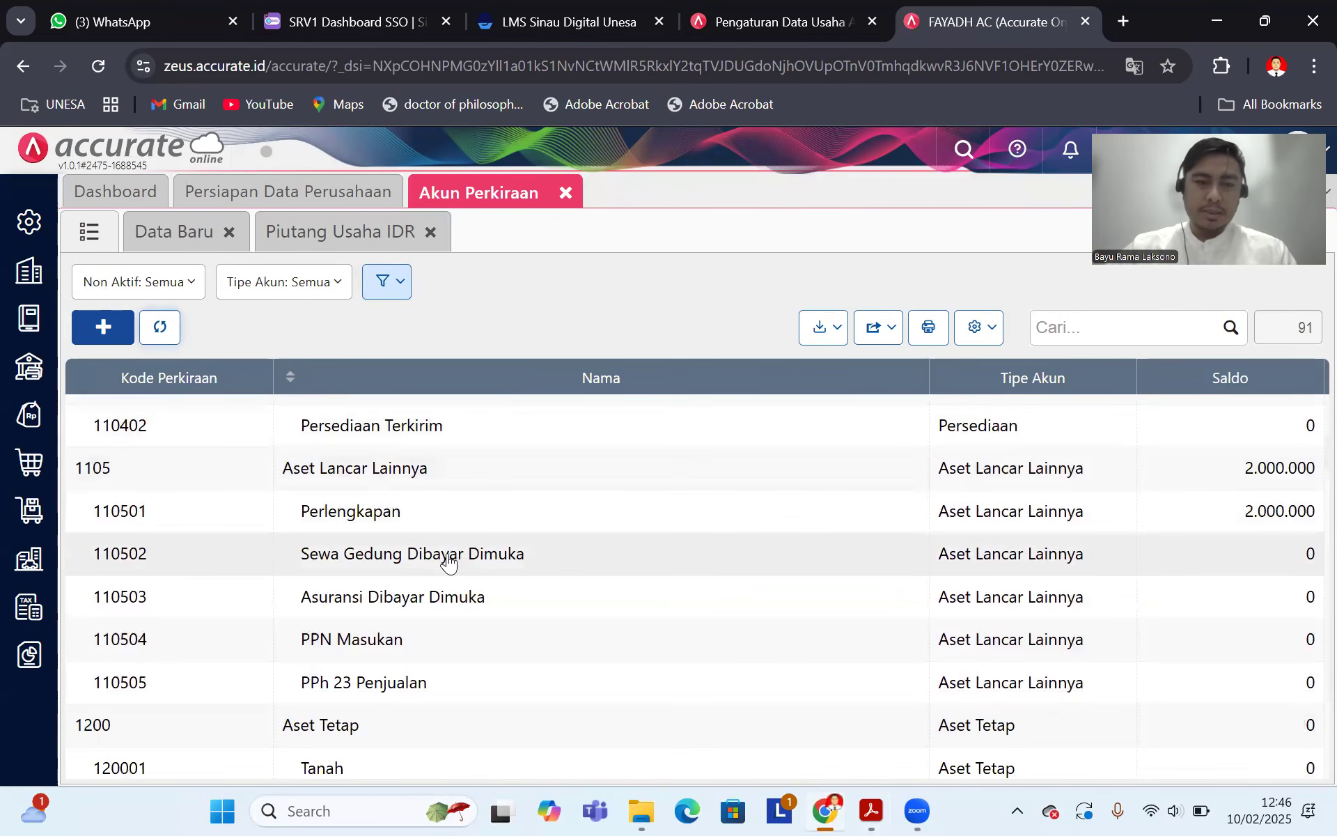
{"action": "double_click", "coordinate": [443, 555]}
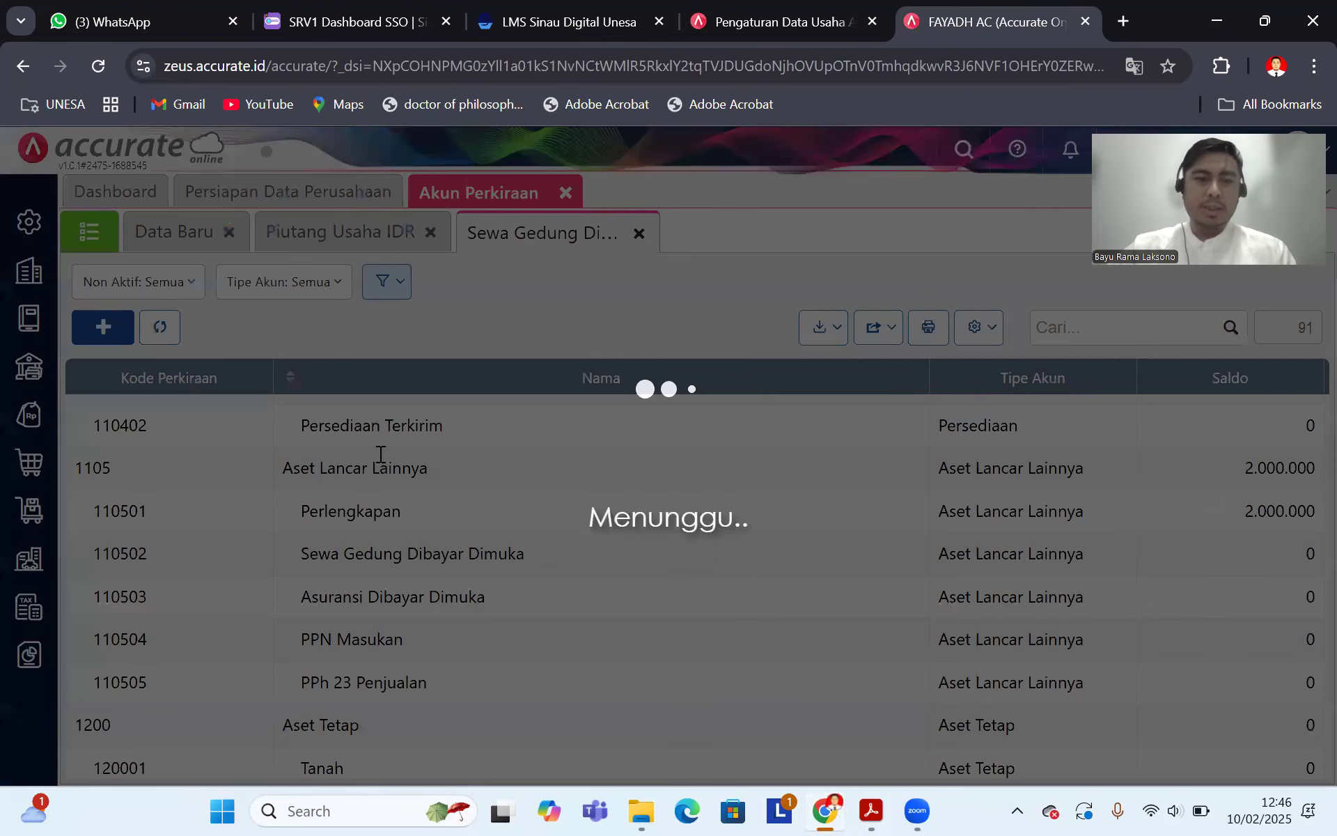
Step: Drop 'Gedung' from the account name and save a 12.000.000 opening balance dated 31/12/2019
{"action": "left_click", "coordinate": [388, 454]}
{"action": "key", "text": "BackSpace"}
{"action": "key", "text": "BackSpace"}
{"action": "key", "text": "BackSpace"}
{"action": "key", "text": "BackSpace"}
{"action": "key", "text": "BackSpace"}
{"action": "key", "text": "BackSpace"}
{"action": "key", "text": "BackSpace"}
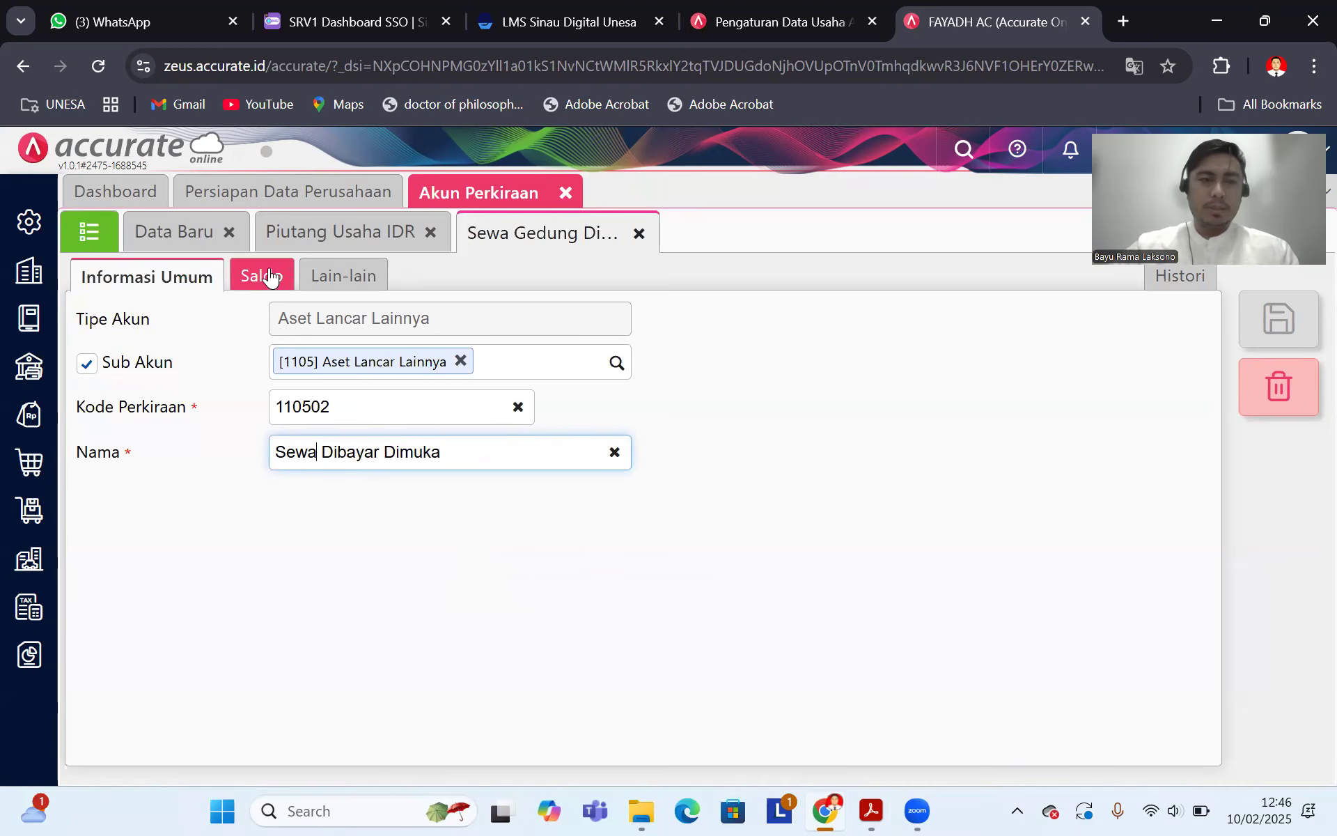
{"action": "left_click", "coordinate": [271, 278]}
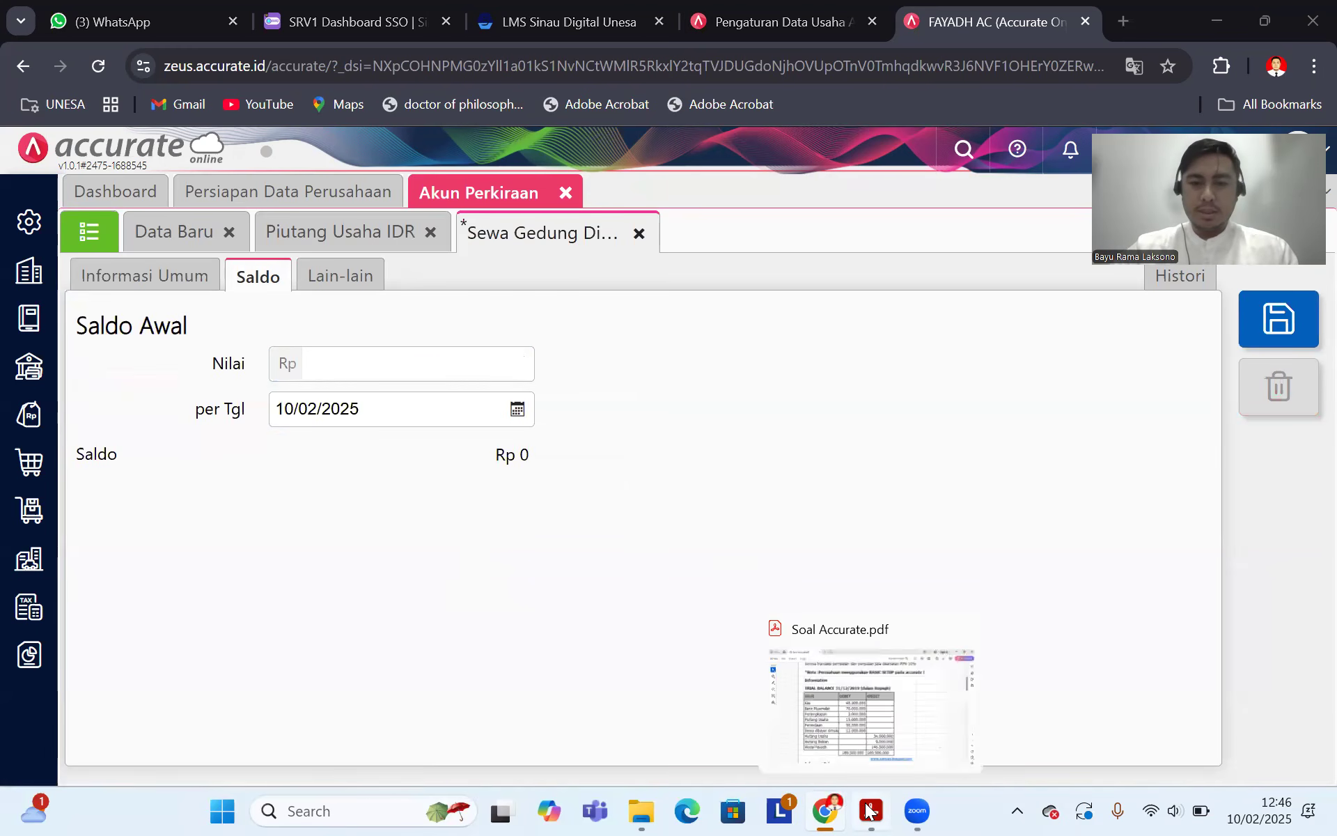
{"action": "left_click", "coordinate": [869, 810]}
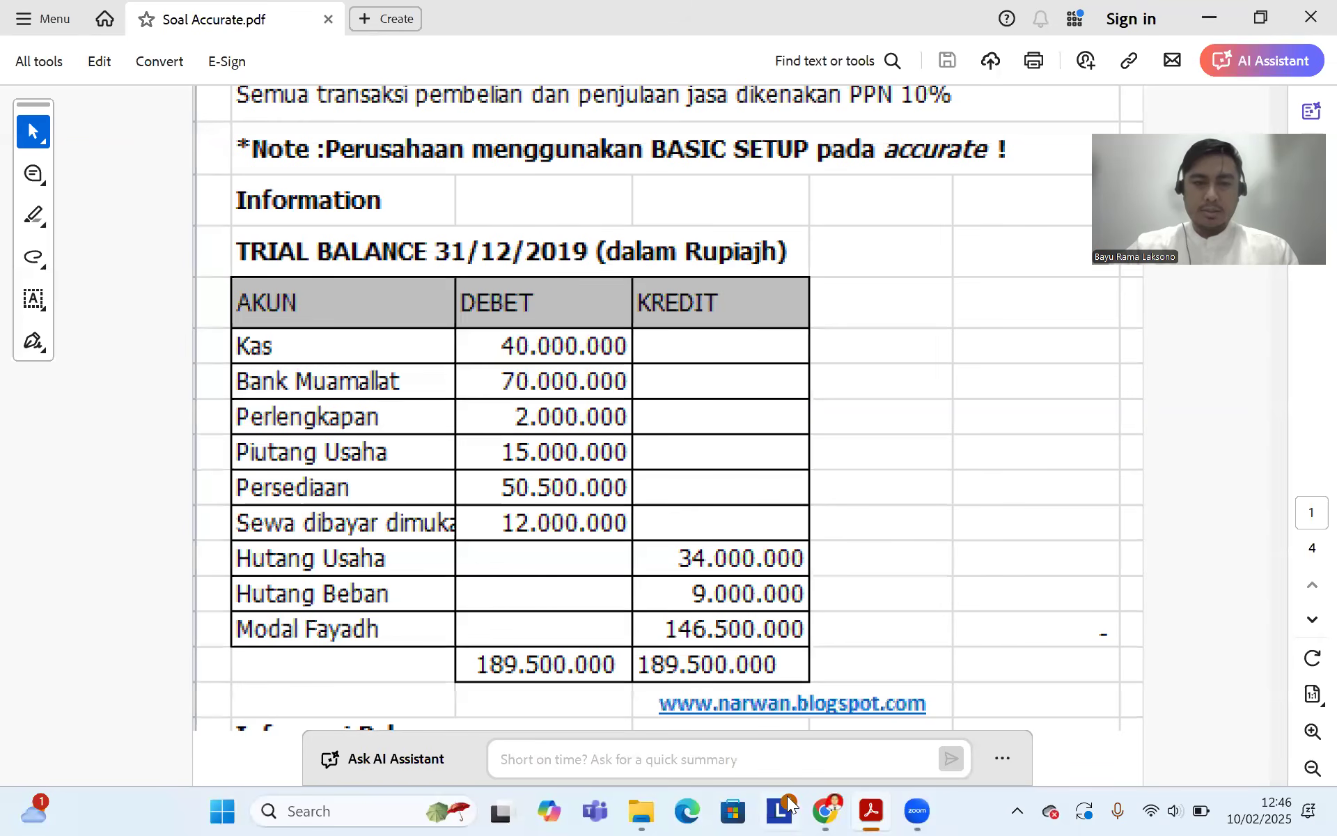
{"action": "left_click", "coordinate": [826, 810]}
{"action": "left_click", "coordinate": [364, 410]}
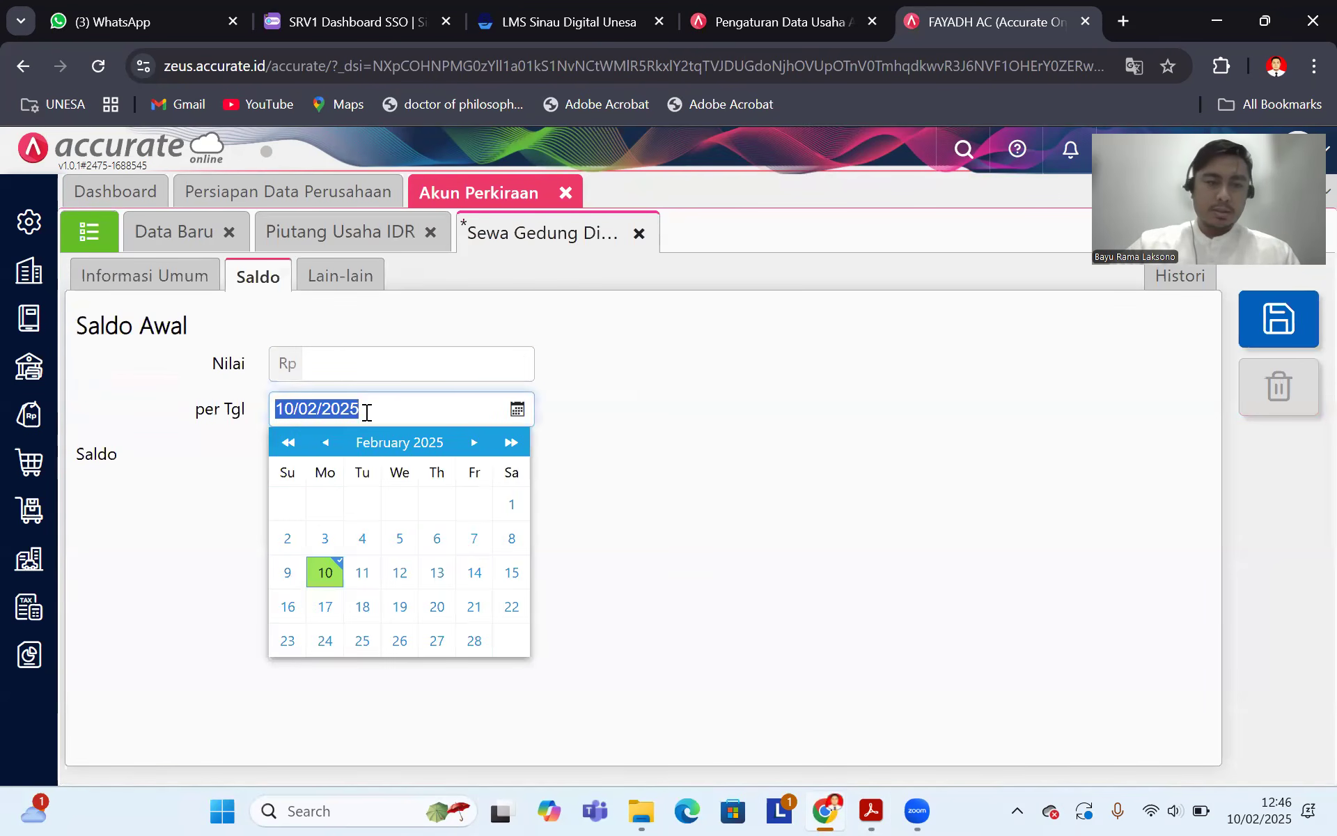
{"action": "type", "text": "31/12/2019"}
{"action": "left_click", "coordinate": [366, 370]}
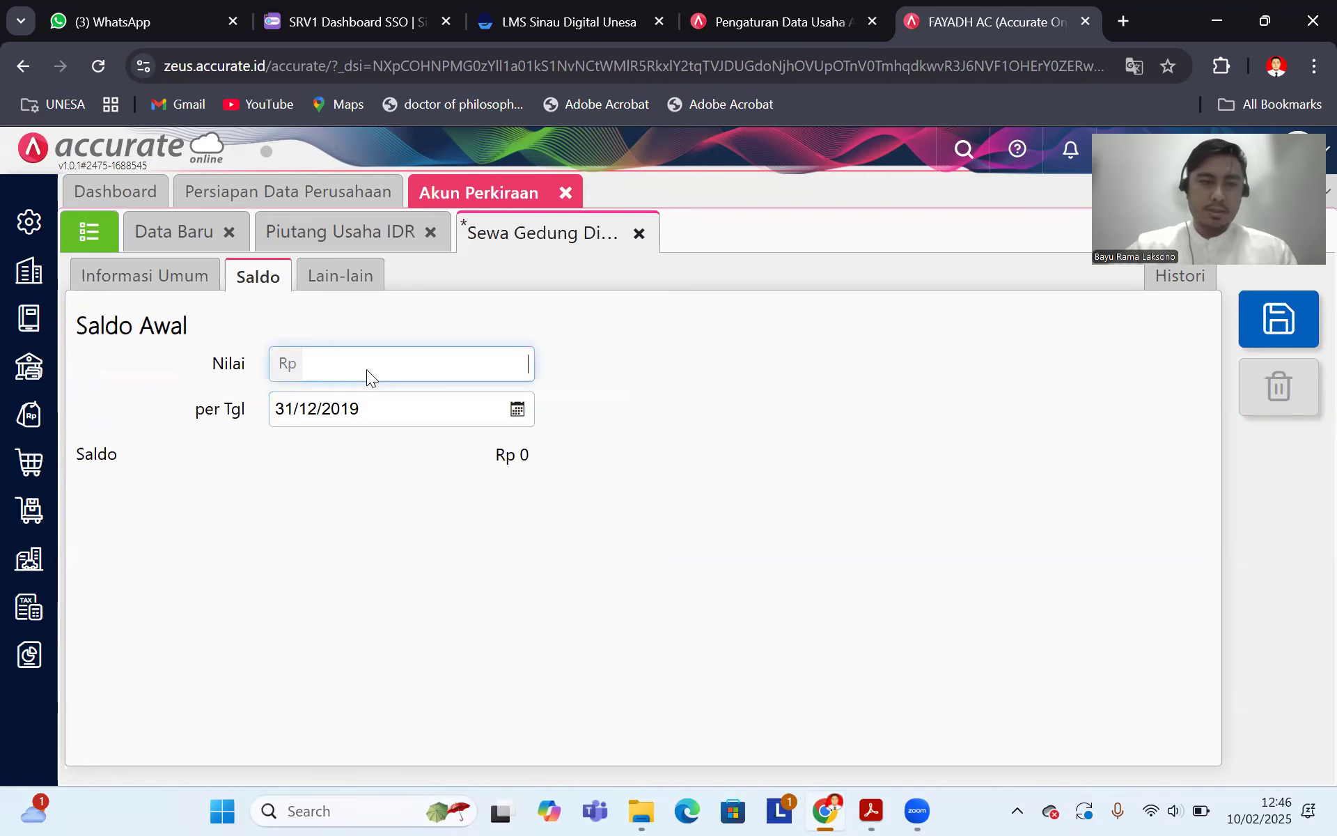
{"action": "type", "text": "12.000.0"}
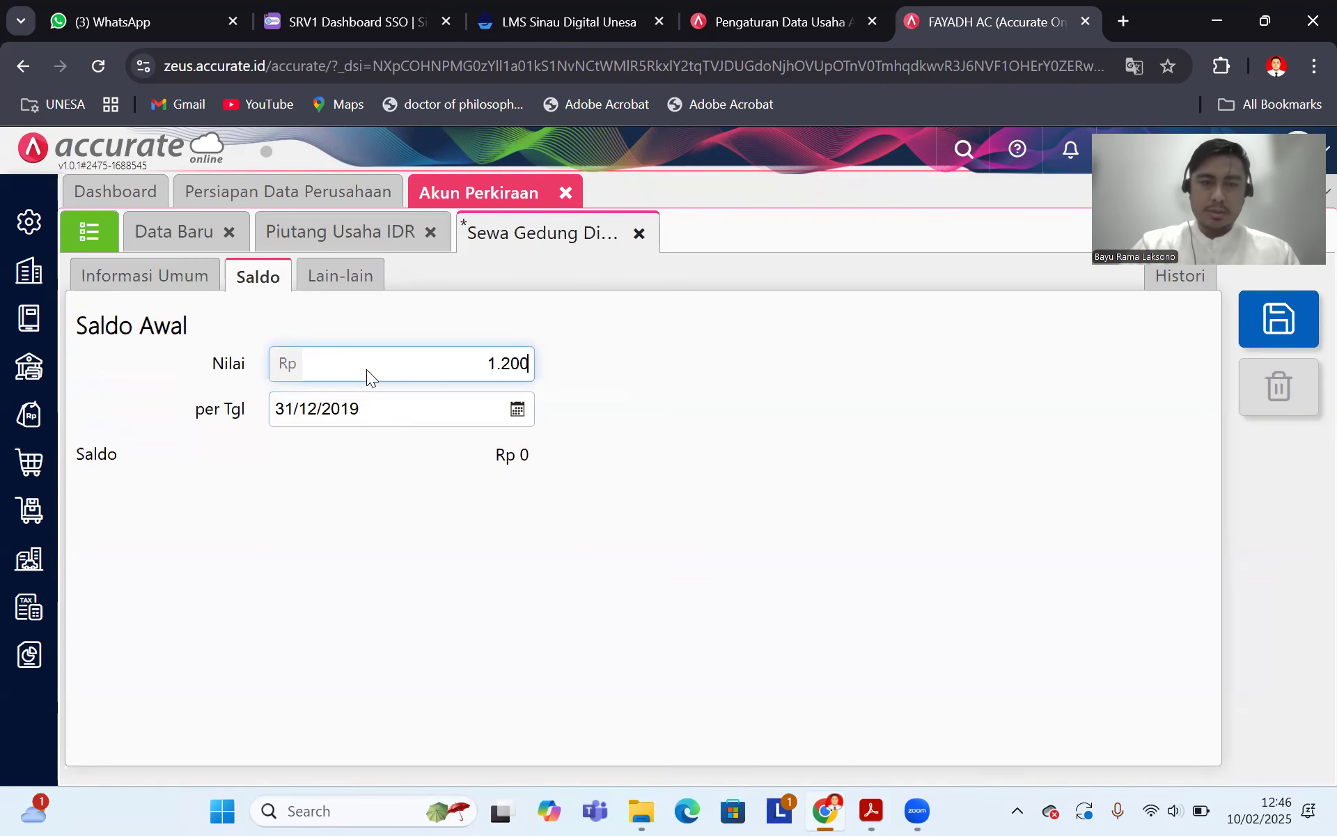
{"action": "type", "text": "00"}
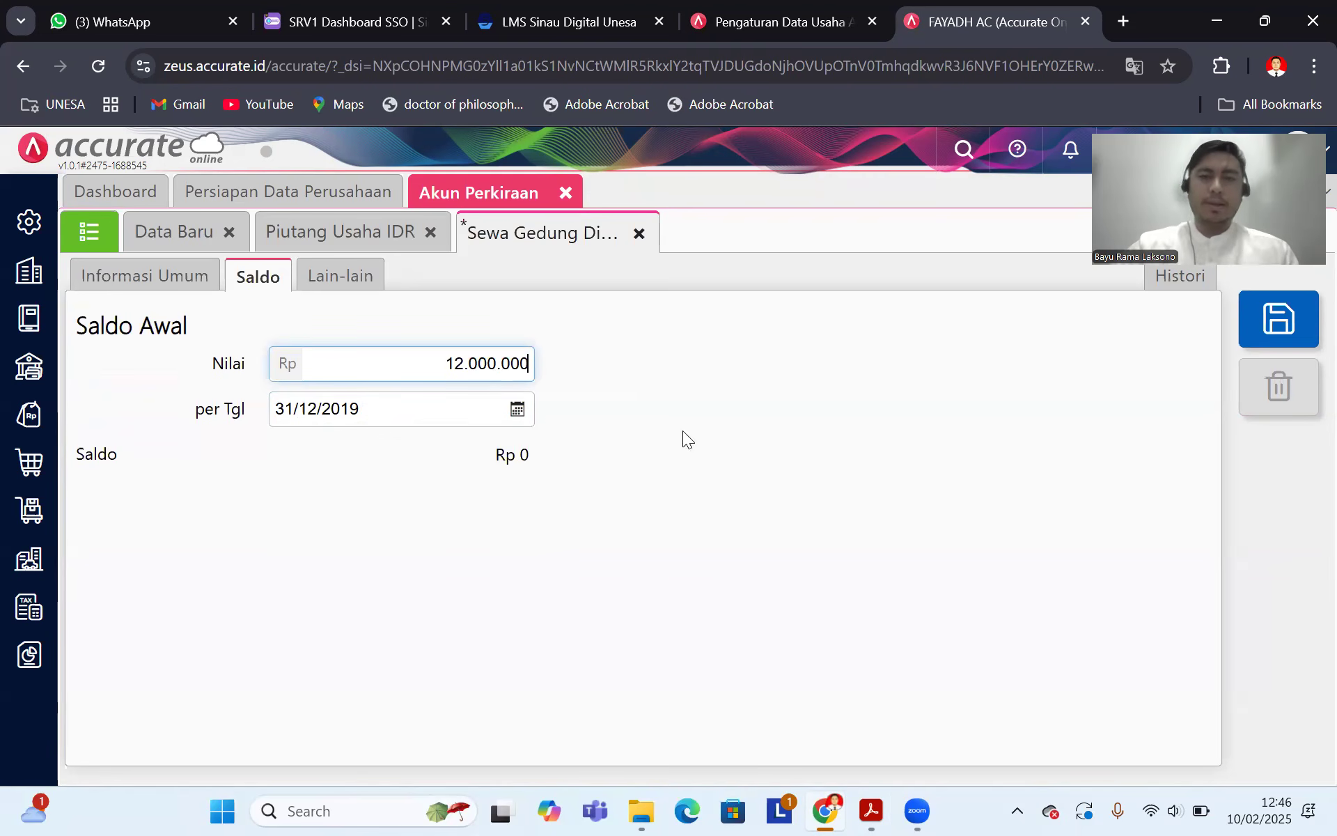
{"action": "left_click", "coordinate": [1244, 314]}
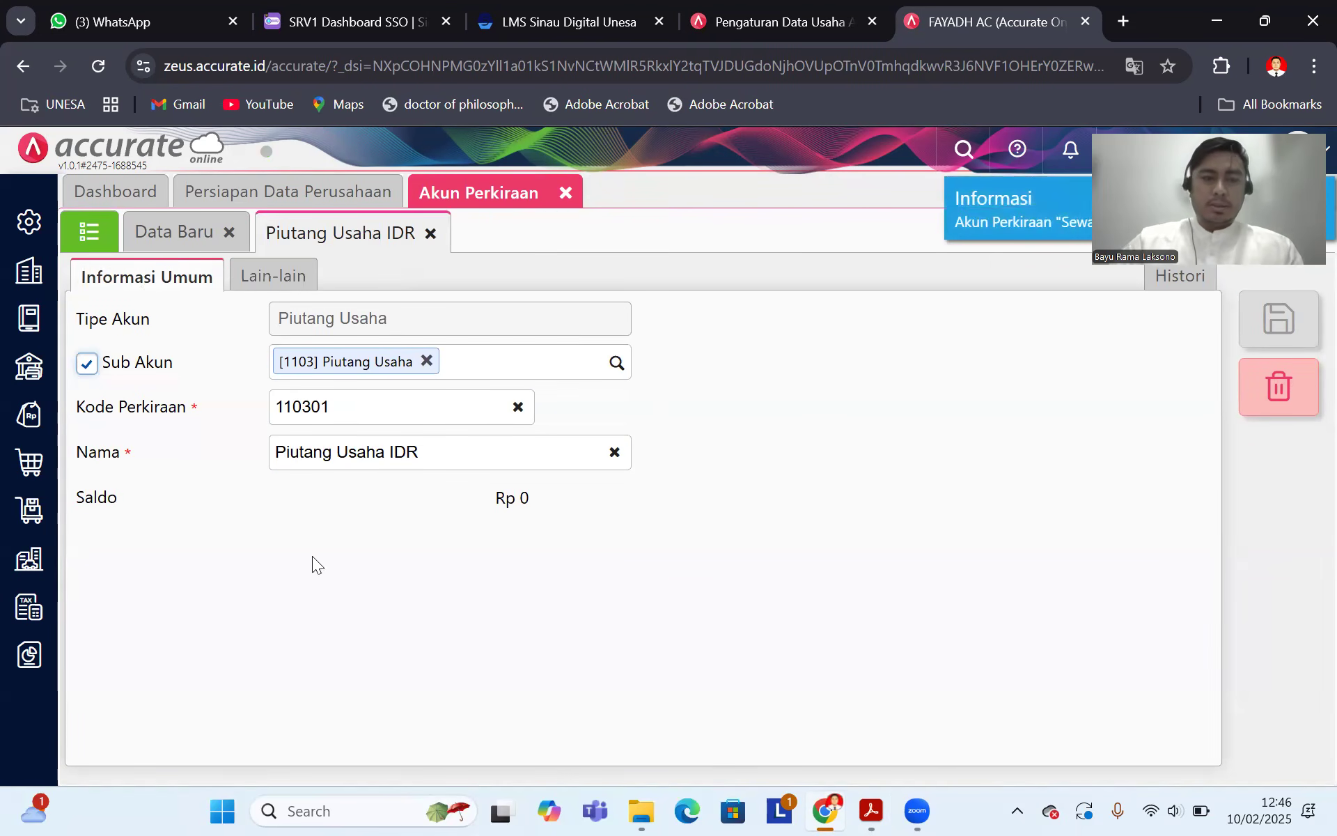
Step: Scroll Soal Accurate.pdf down to the INPUT DATA BERIKUT PADA CUSTOMER DAN SUPPLIER section
{"action": "key", "text": "alt+Tab"}
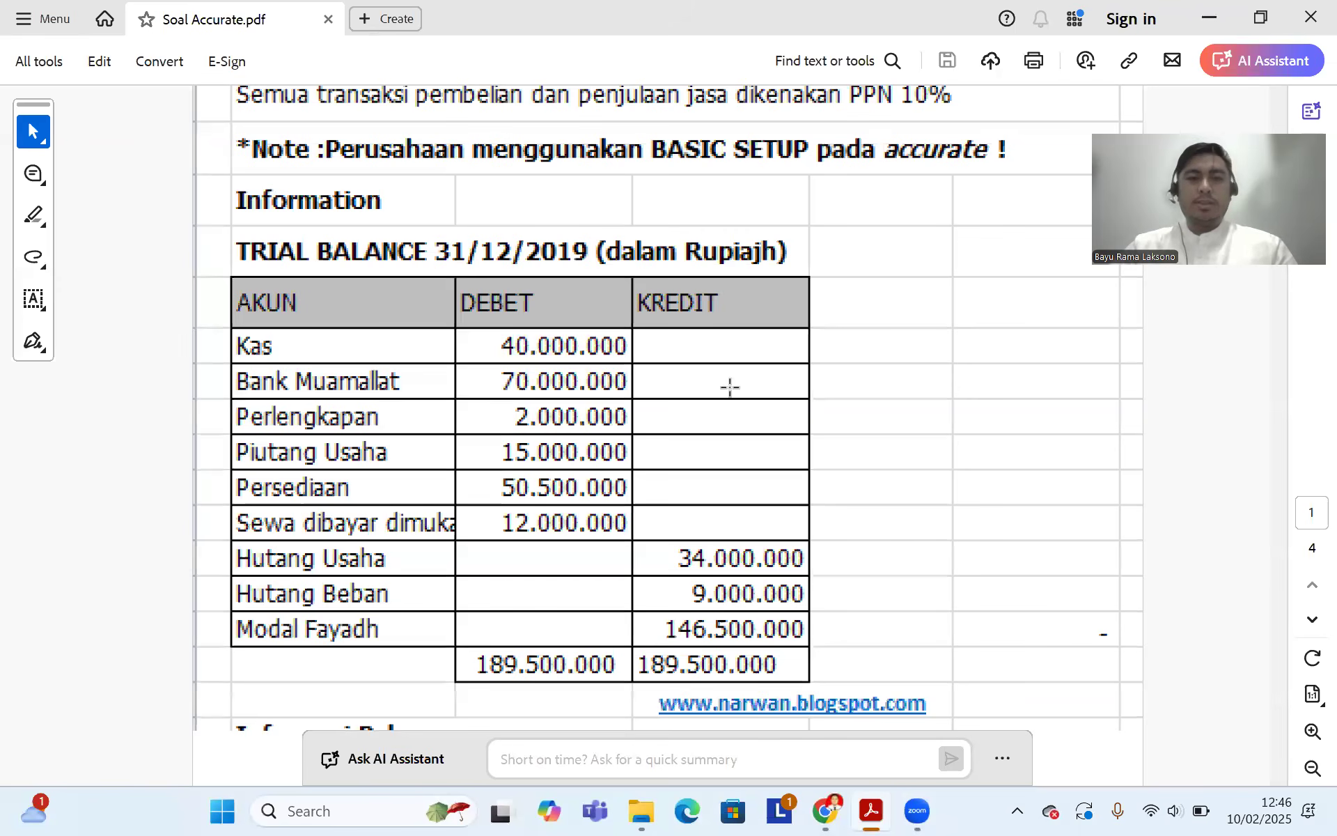
{"action": "scroll", "coordinate": [709, 371], "scroll_direction": "down", "scroll_amount": 8}
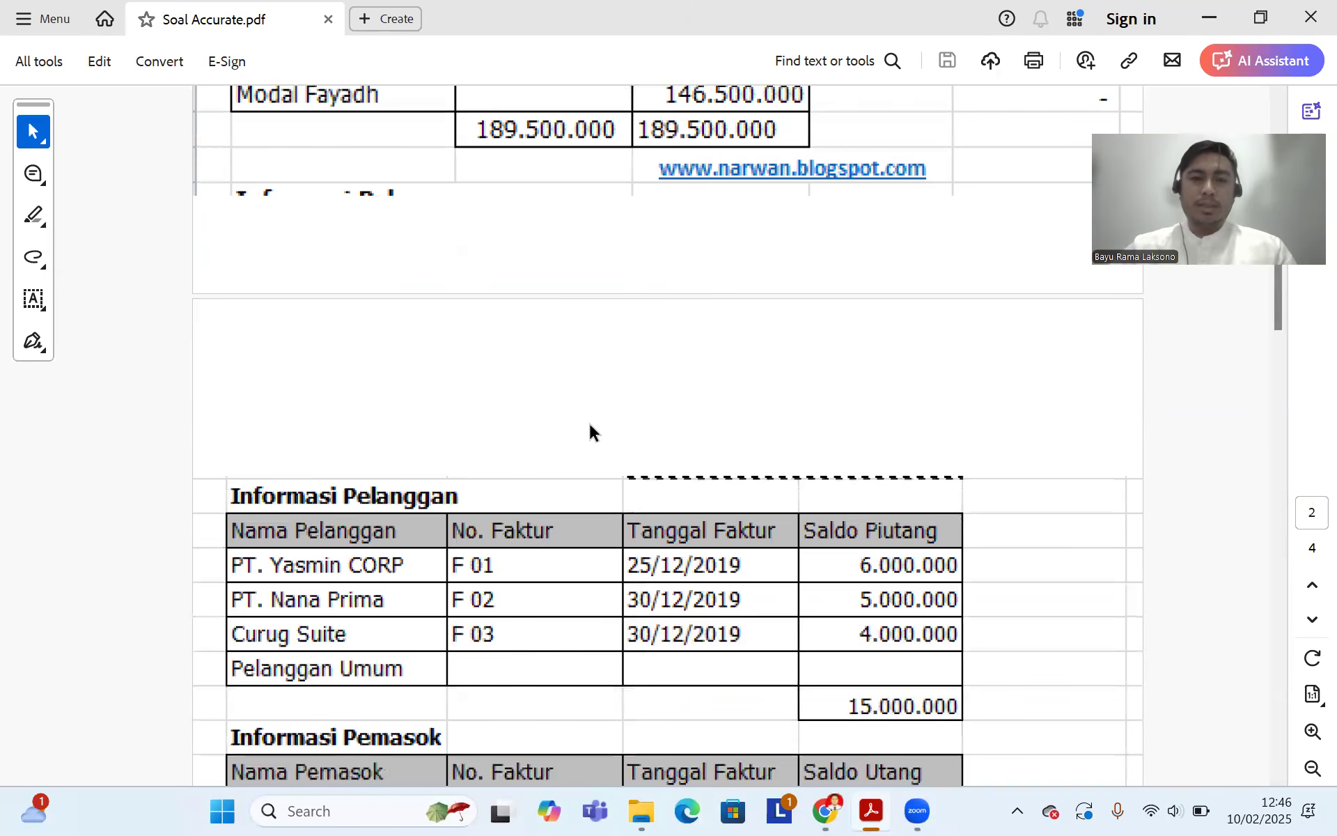
{"action": "scroll", "coordinate": [592, 429], "scroll_direction": "down", "scroll_amount": 5}
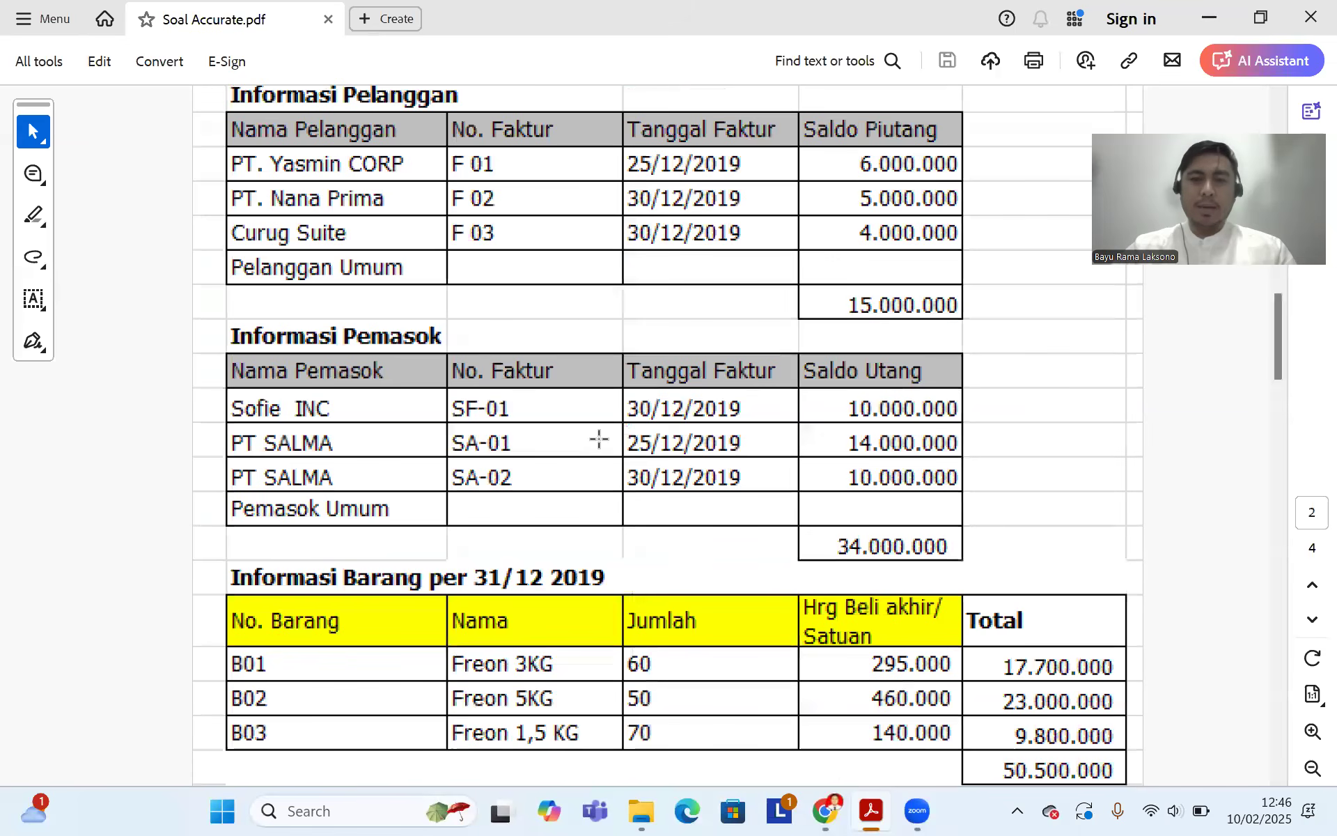
{"action": "scroll", "coordinate": [608, 439], "scroll_direction": "down", "scroll_amount": 5}
{"action": "scroll", "coordinate": [607, 441], "scroll_direction": "up", "scroll_amount": 2}
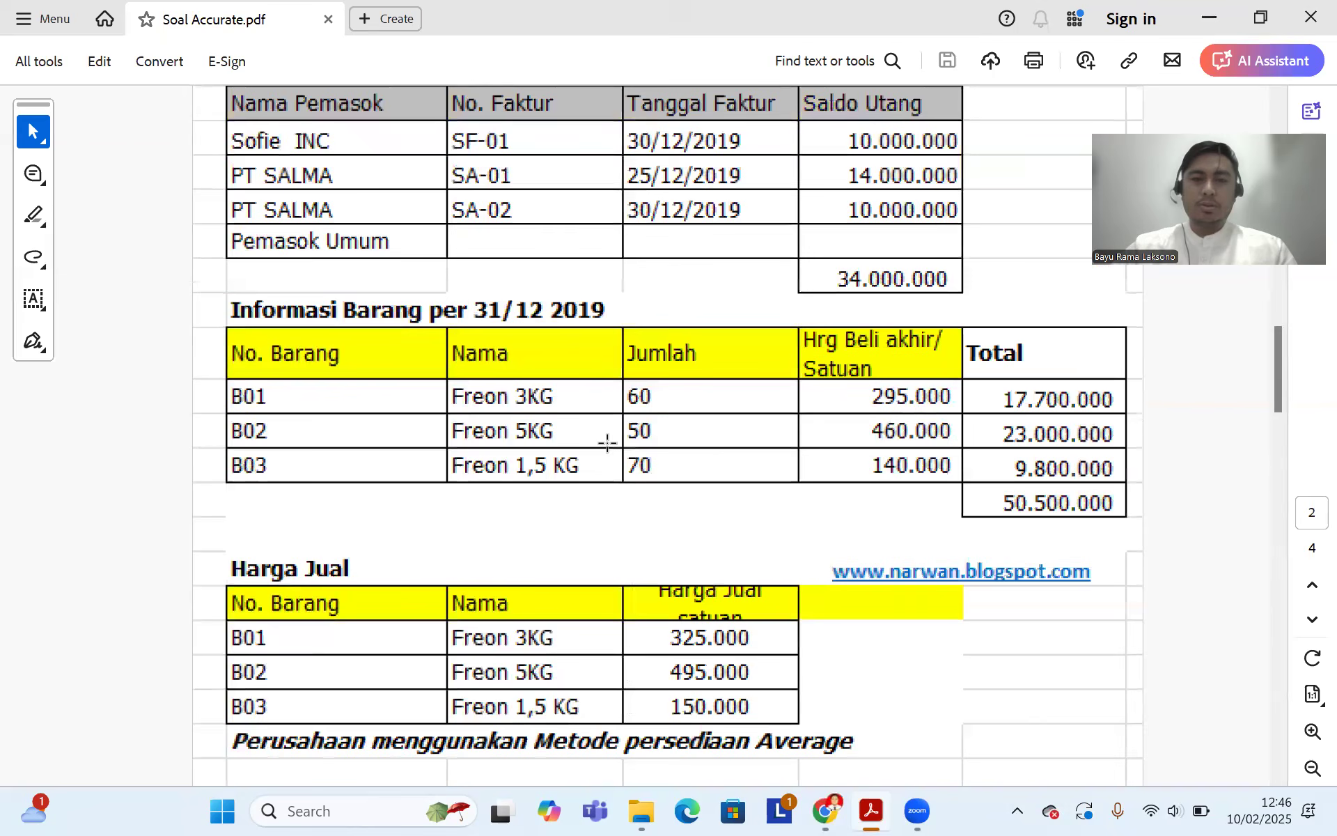
{"action": "scroll", "coordinate": [609, 441], "scroll_direction": "down", "scroll_amount": 15}
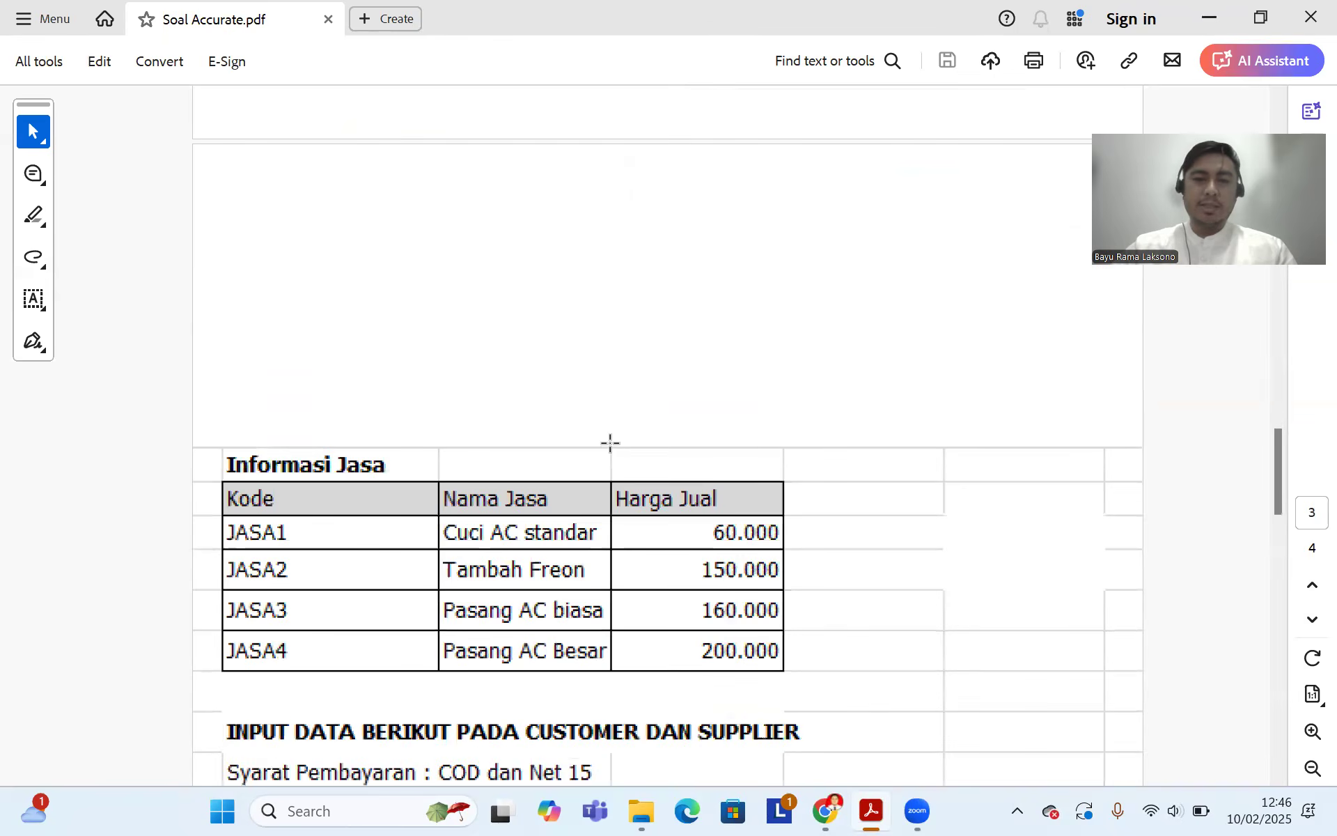
{"action": "scroll", "coordinate": [613, 441], "scroll_direction": "down", "scroll_amount": 1}
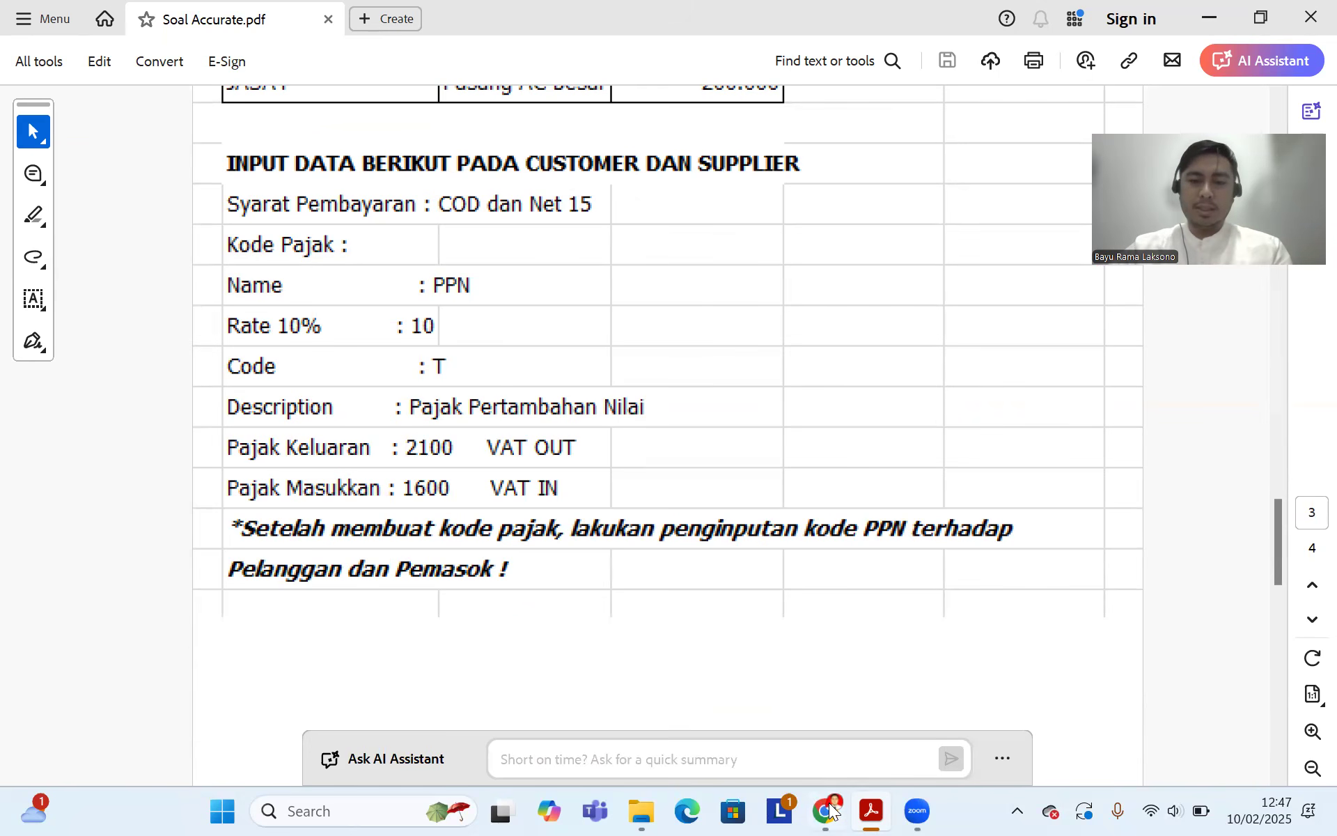
{"action": "key", "text": "alt+Tab"}
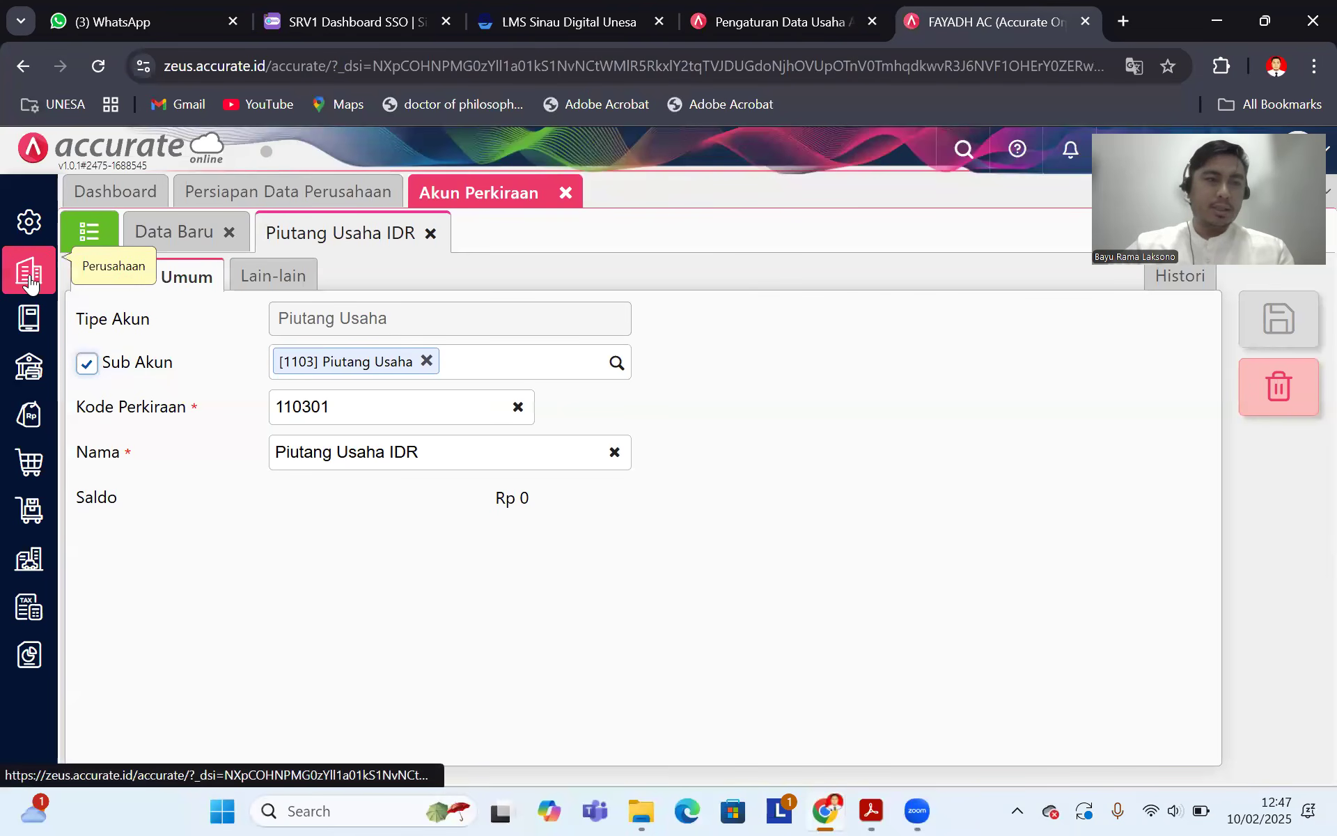
Step: Open the Syarat Pembayaran setup and delete the net 30 and net 45 payment terms
{"action": "mouse_move", "coordinate": [29, 278]}
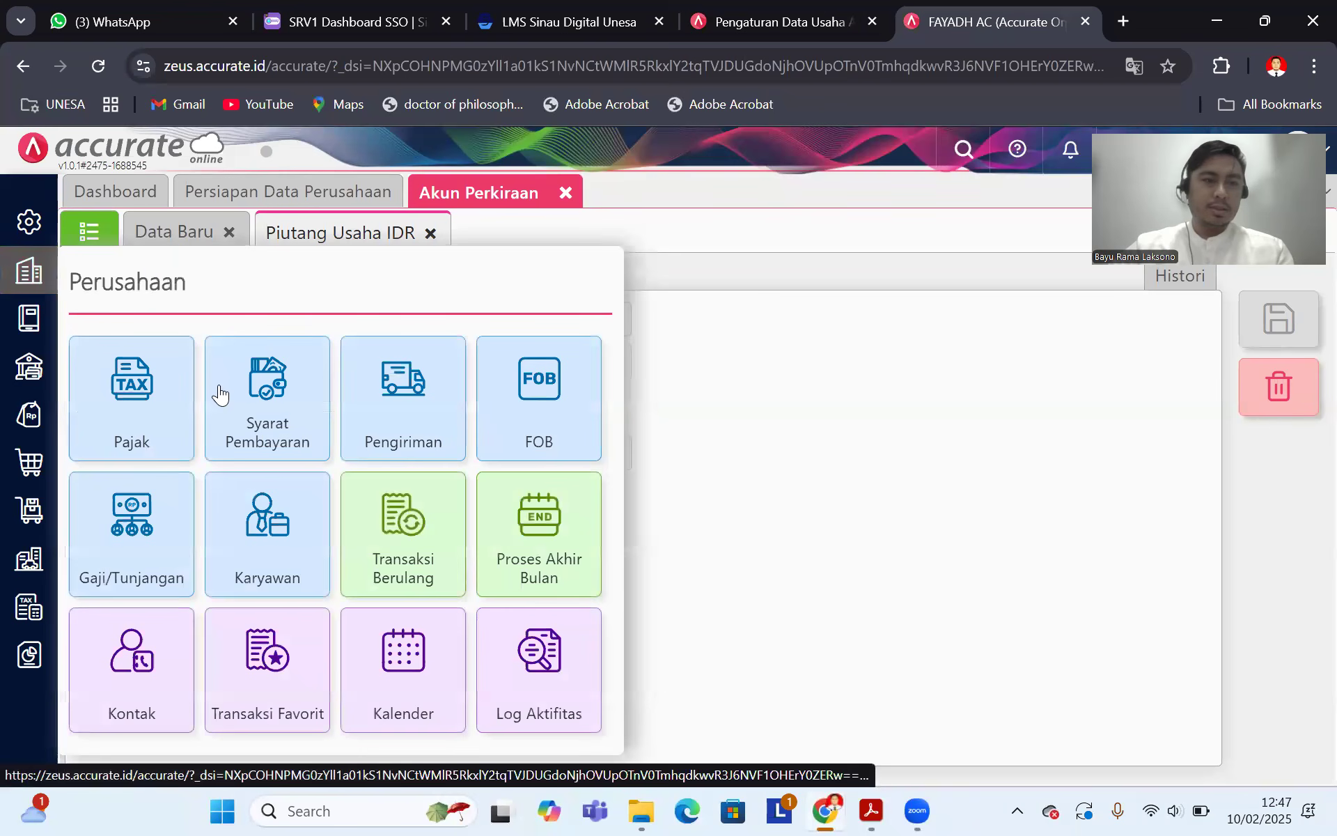
{"action": "left_click", "coordinate": [268, 404]}
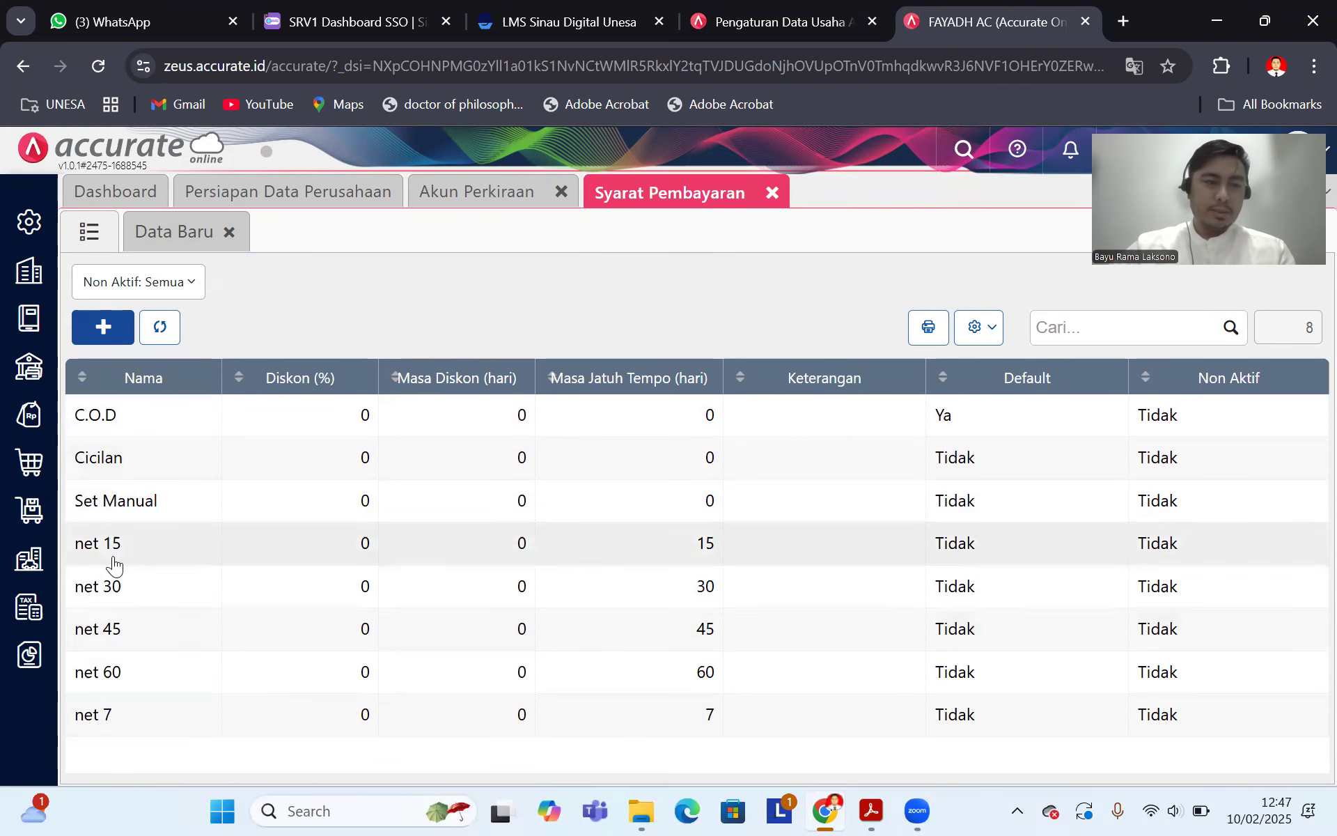
{"action": "left_click", "coordinate": [111, 585]}
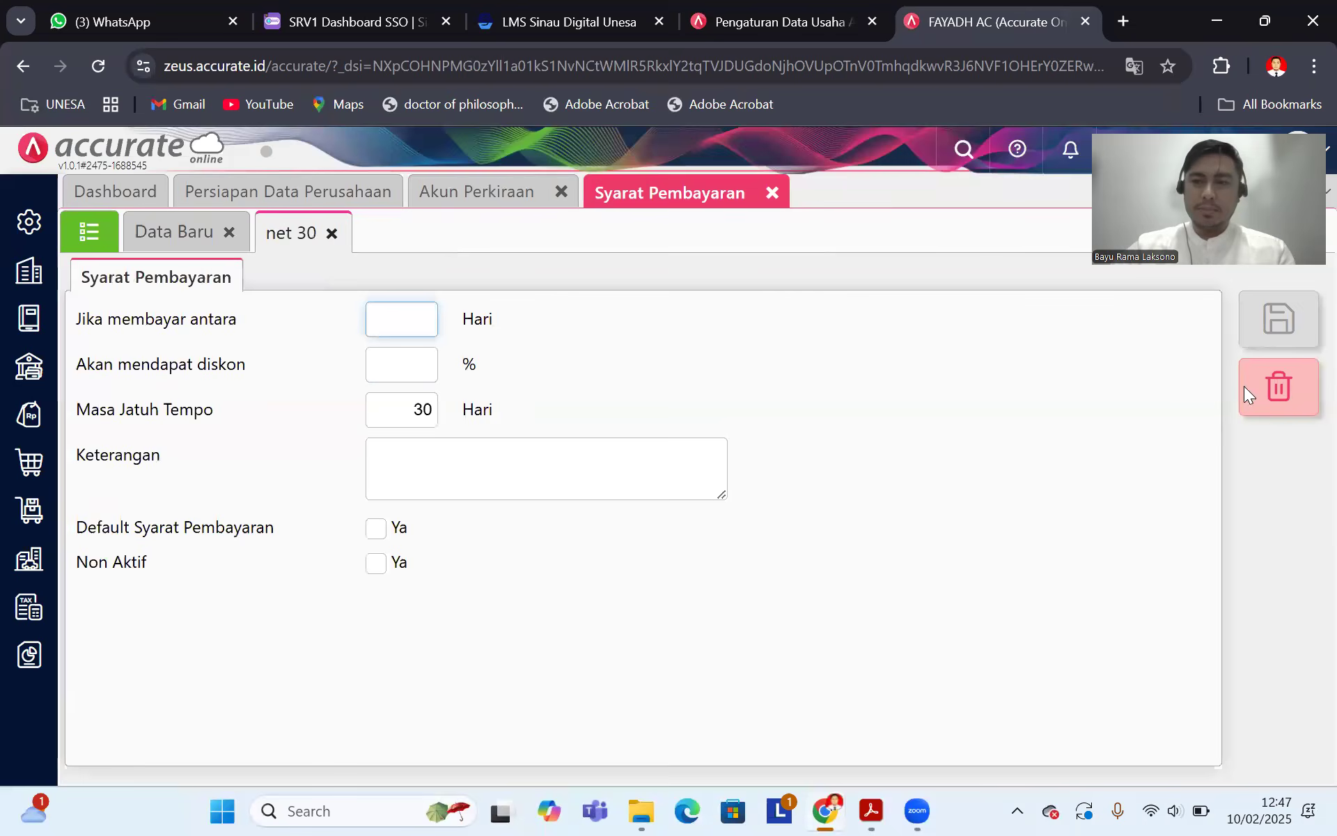
{"action": "left_click", "coordinate": [1253, 386]}
{"action": "key", "text": "Return"}
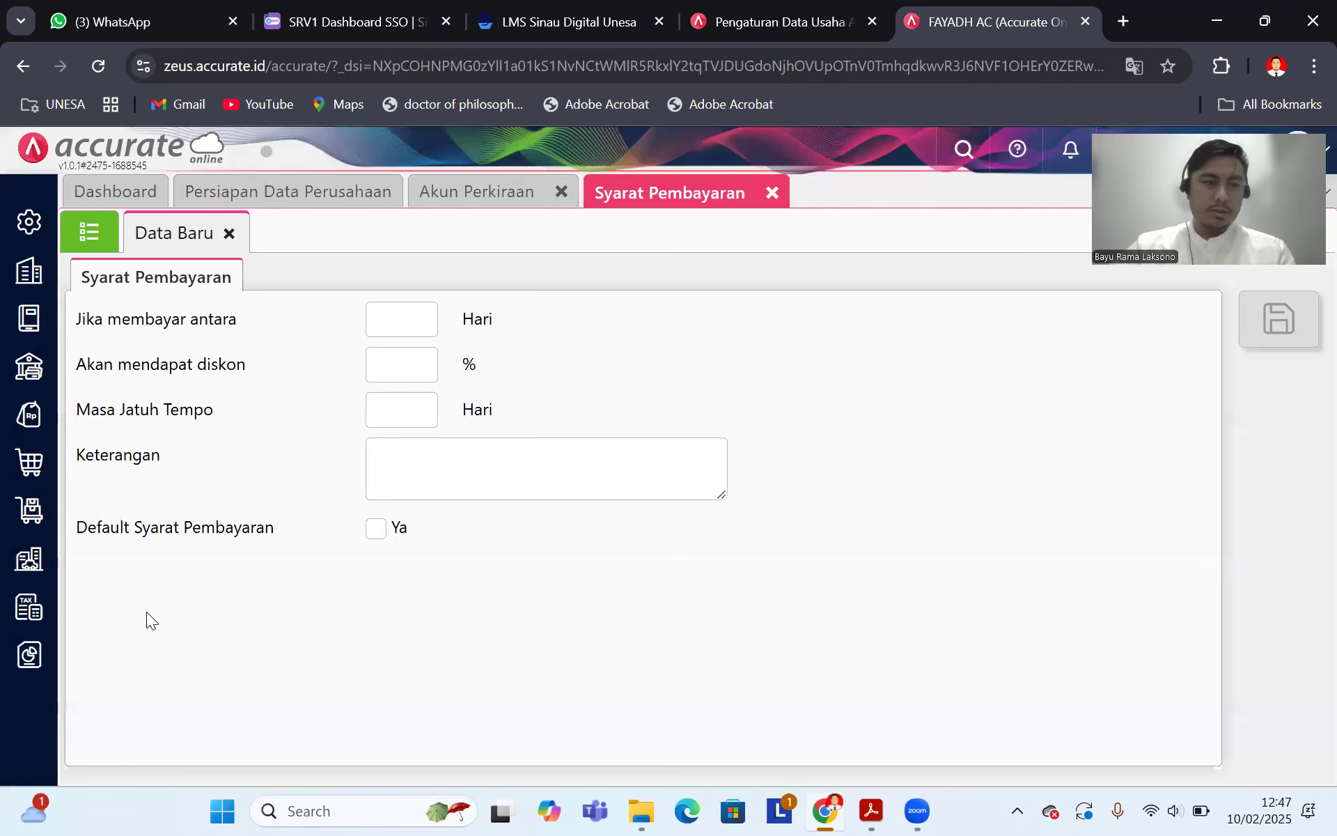
{"action": "left_click", "coordinate": [87, 233]}
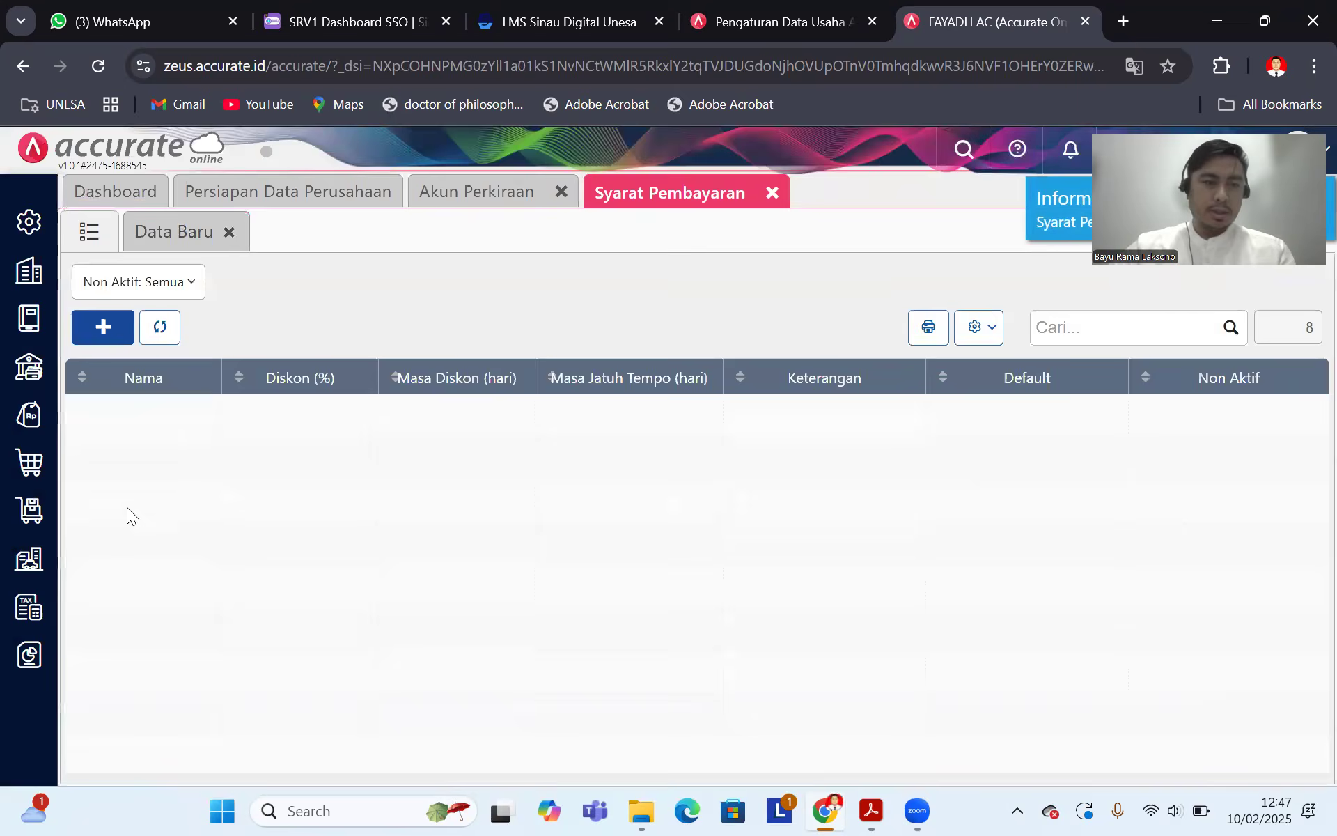
{"action": "left_click", "coordinate": [119, 587]}
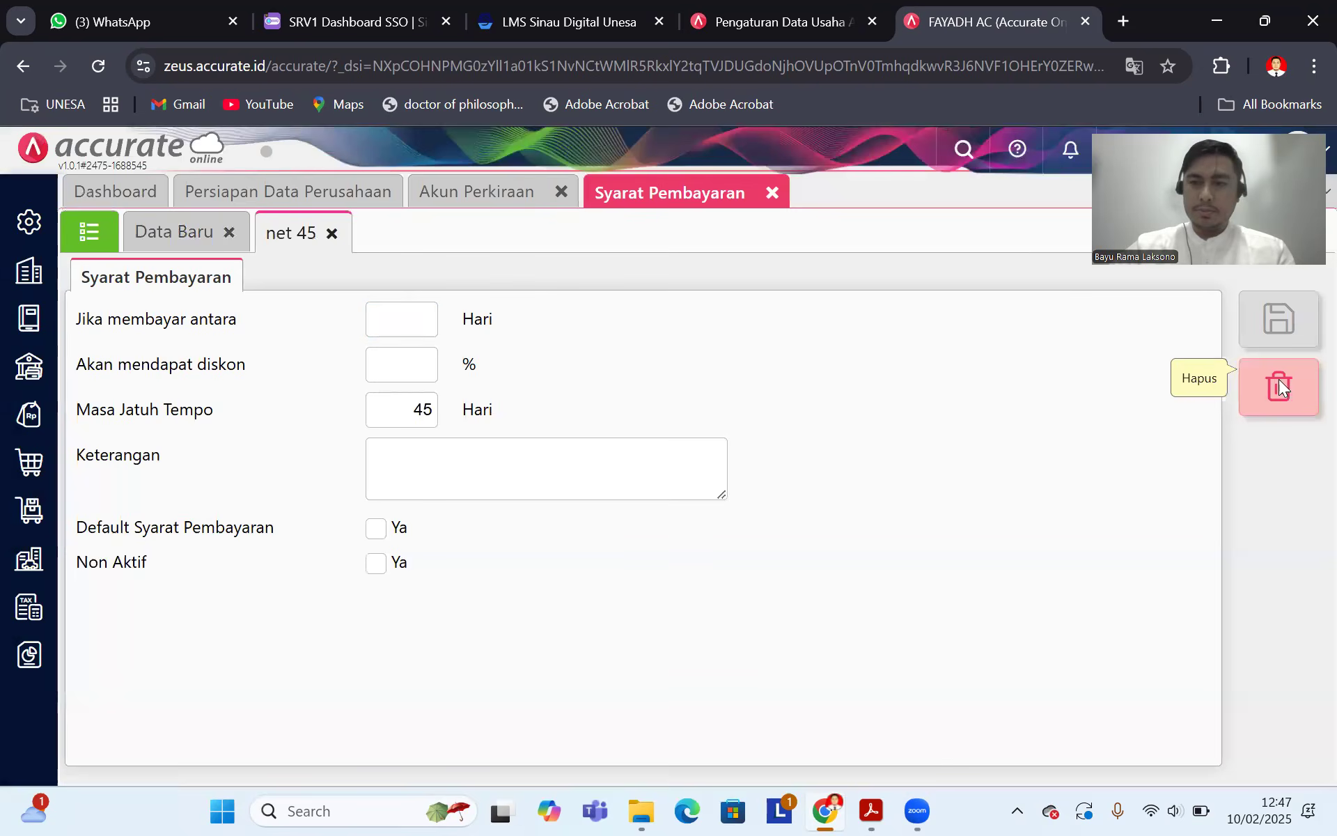
{"action": "left_click", "coordinate": [1279, 383]}
{"action": "key", "text": "Return"}
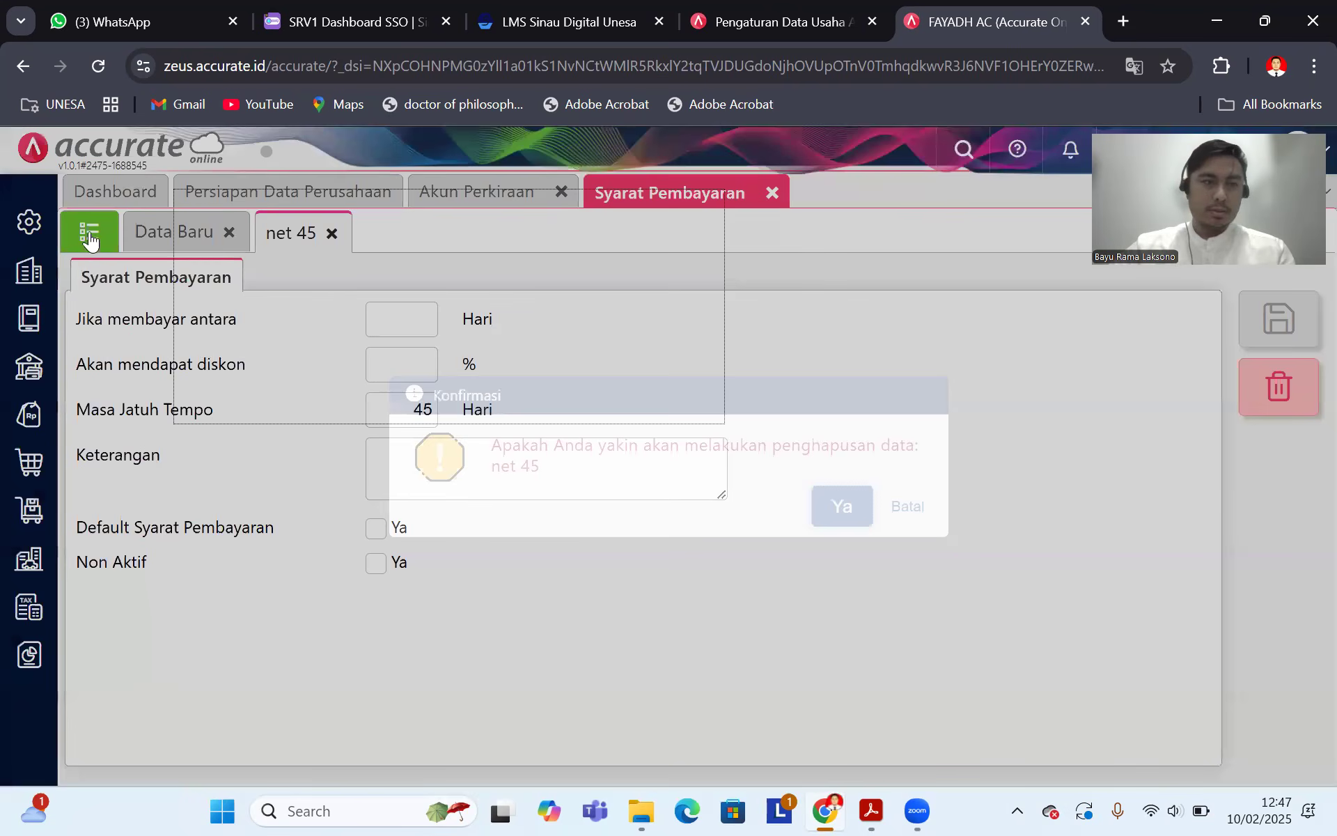
Step: Delete the net 60 and net 7 payment terms, leaving C.O.D, Cicilan, Set Manual and net 15
{"action": "left_click", "coordinate": [89, 232]}
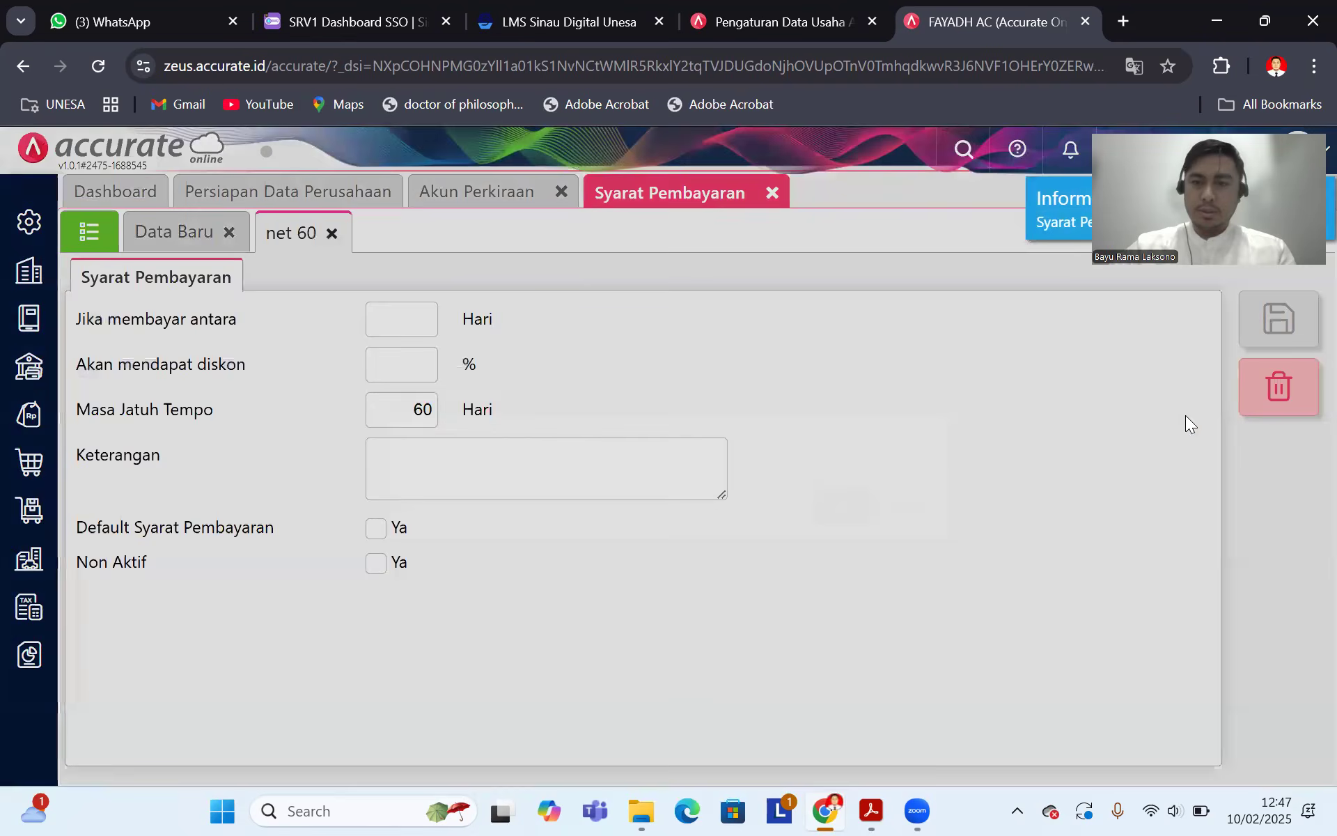
{"action": "left_click", "coordinate": [1279, 386]}
{"action": "key", "text": "Return"}
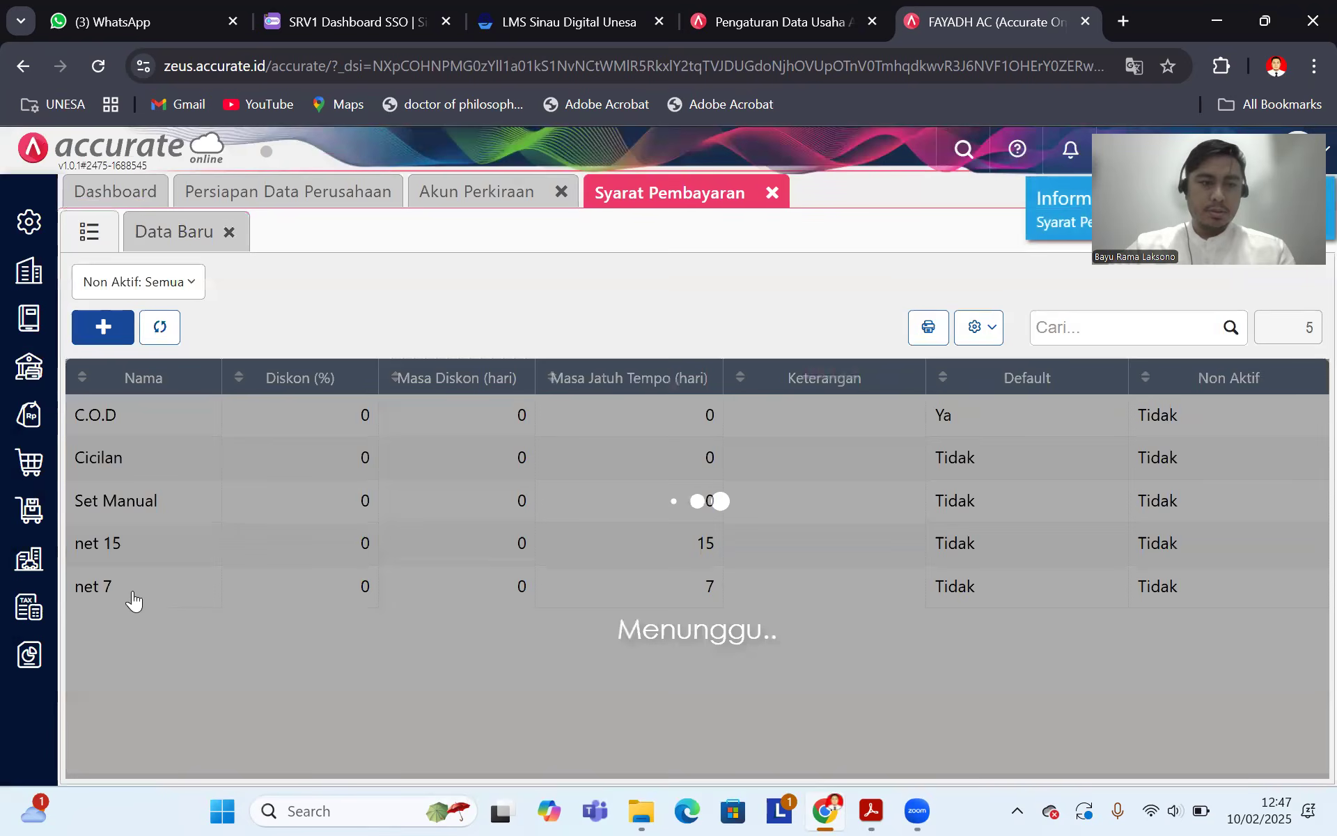
{"action": "left_click", "coordinate": [134, 601]}
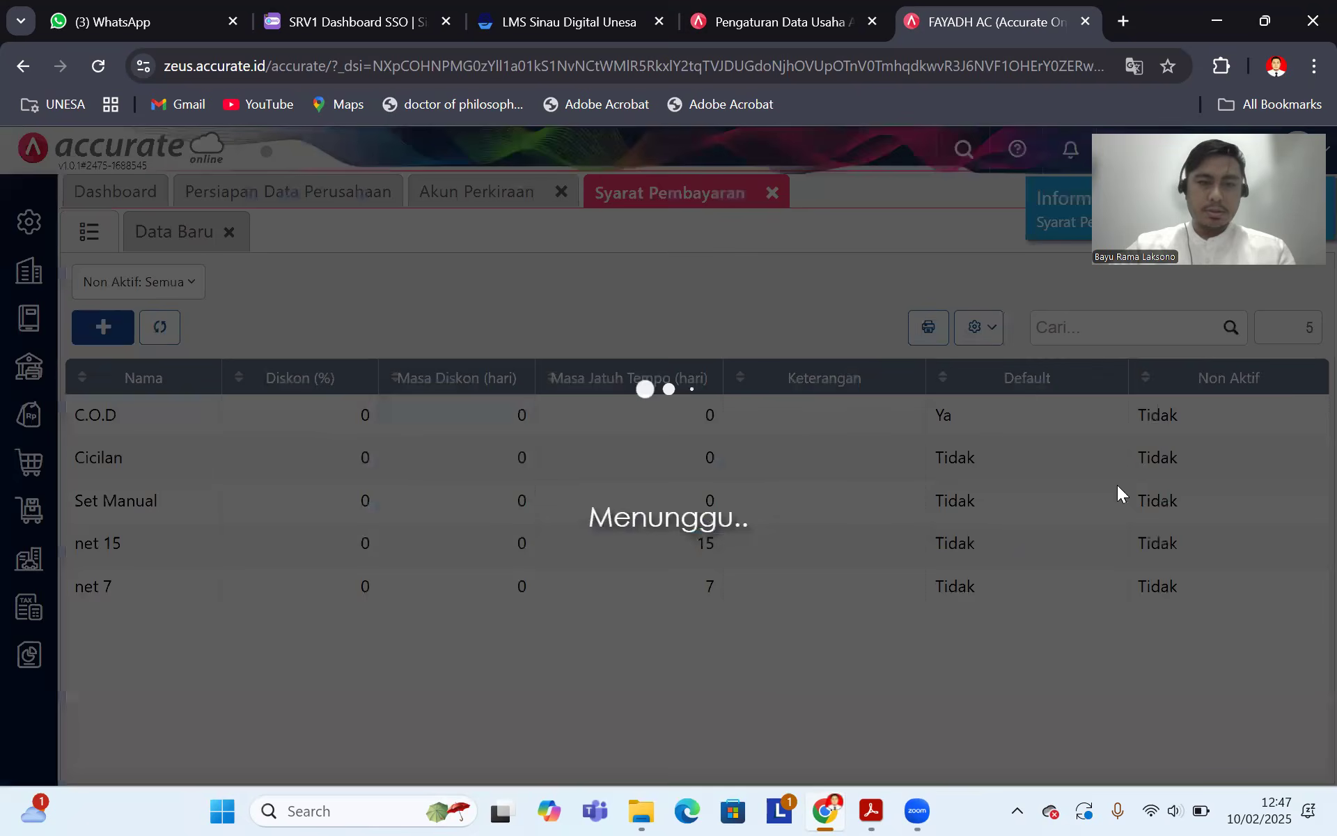
{"action": "left_click", "coordinate": [1279, 386]}
{"action": "left_click", "coordinate": [808, 519]}
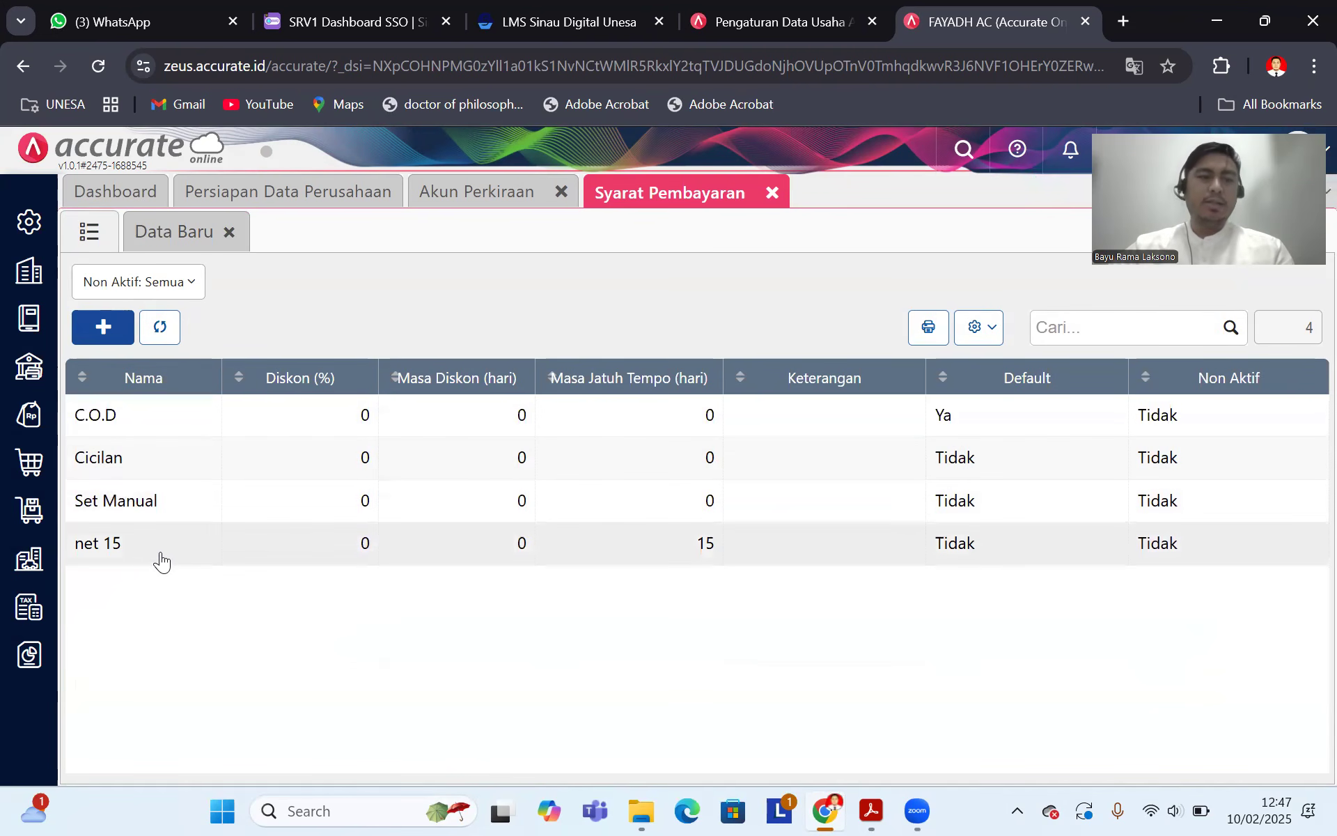
{"action": "left_click", "coordinate": [872, 811]}
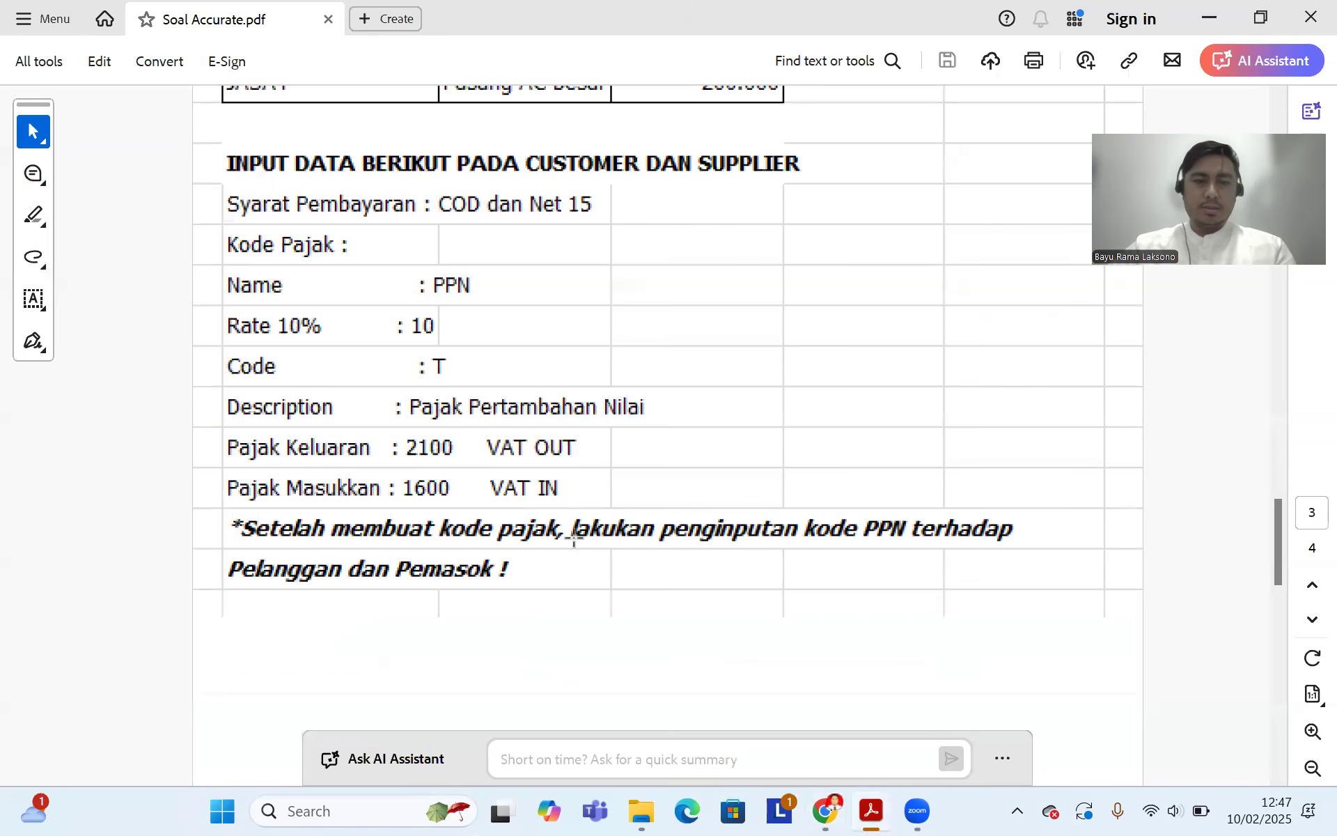
Step: Review the PDF's COD, Net 15 and PPN instructions, then go back to Accurate Online
{"action": "scroll", "coordinate": [574, 537], "scroll_direction": "up", "scroll_amount": 2}
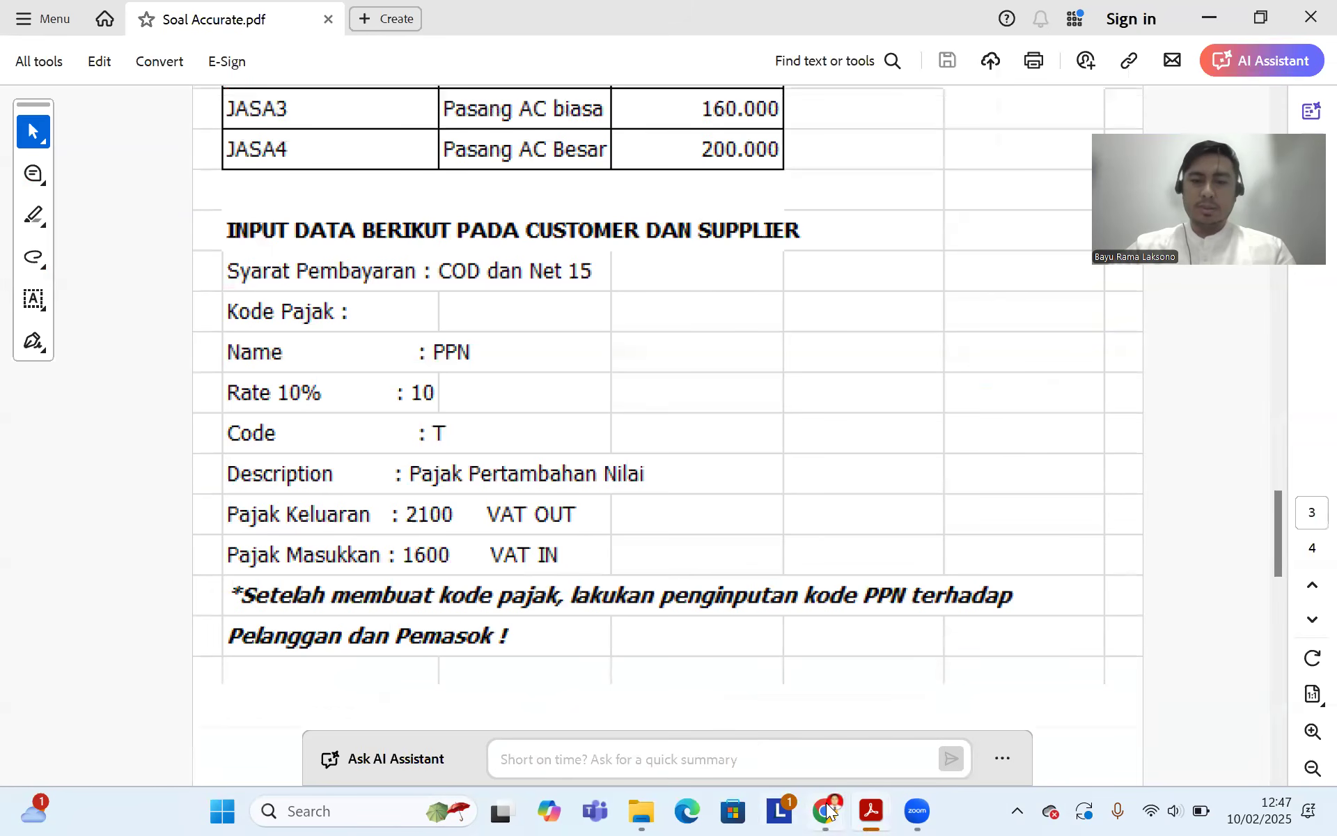
{"action": "left_click", "coordinate": [827, 811]}
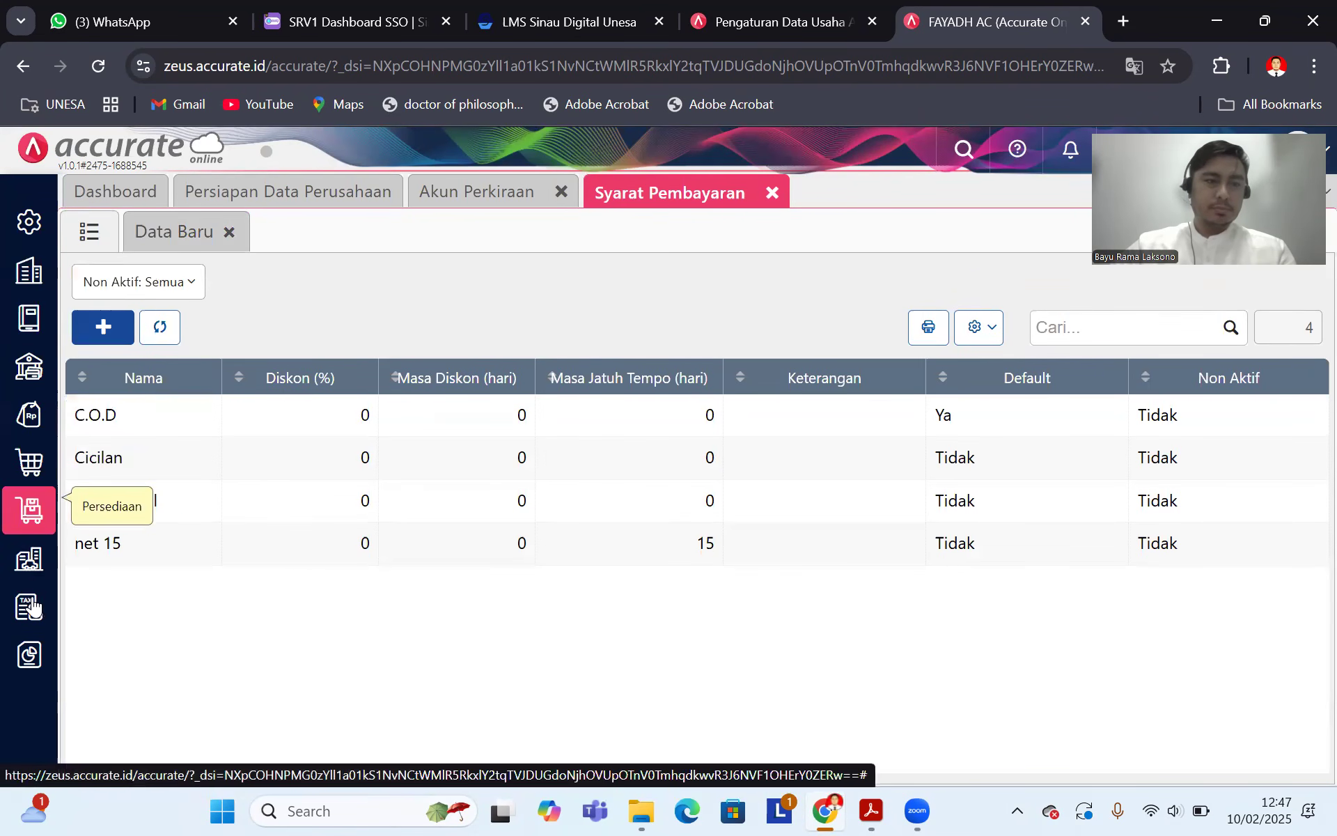
Step: Open Perusahaan > Pajak and list the existing tax codes, showing Pajak Pertambahan Nilai at 10 percent
{"action": "left_click", "coordinate": [34, 275]}
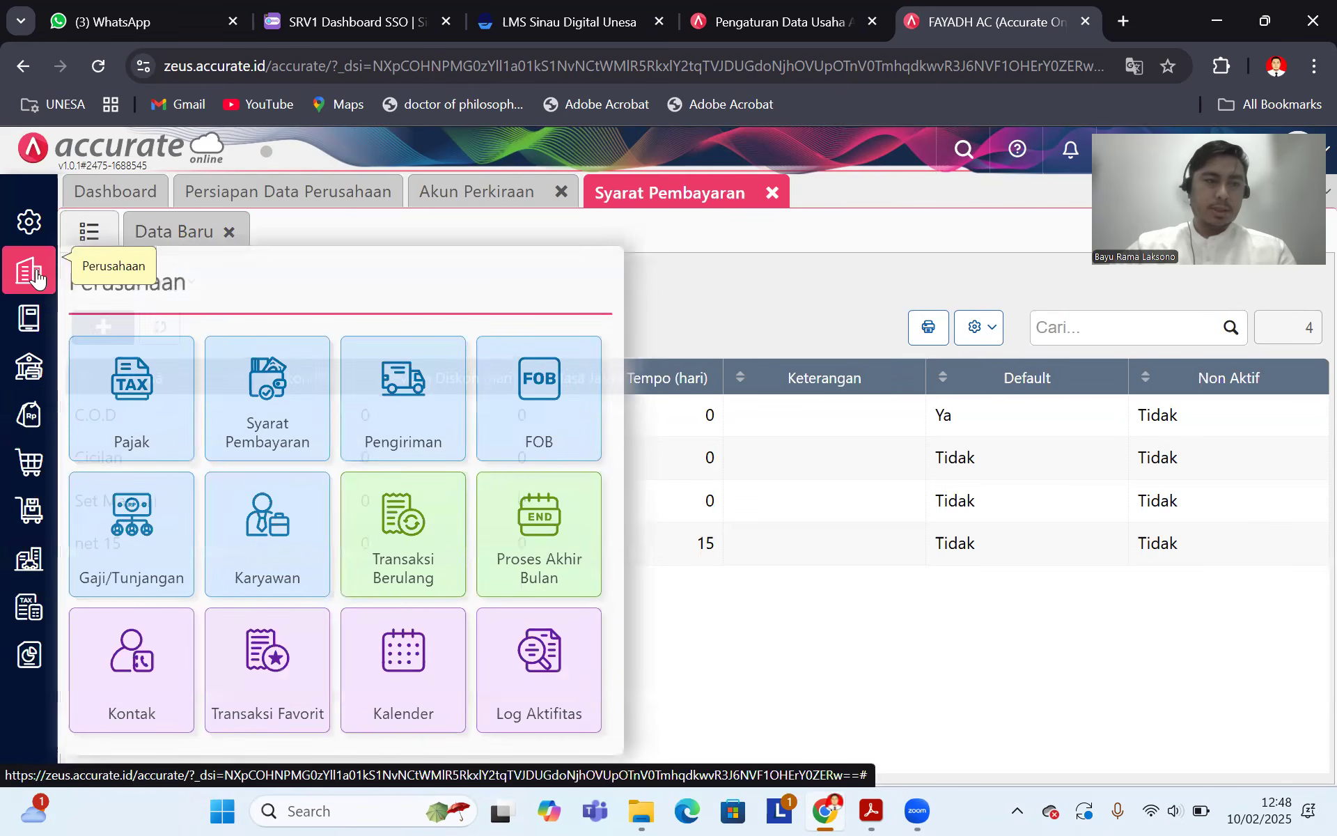
{"action": "left_click", "coordinate": [149, 405]}
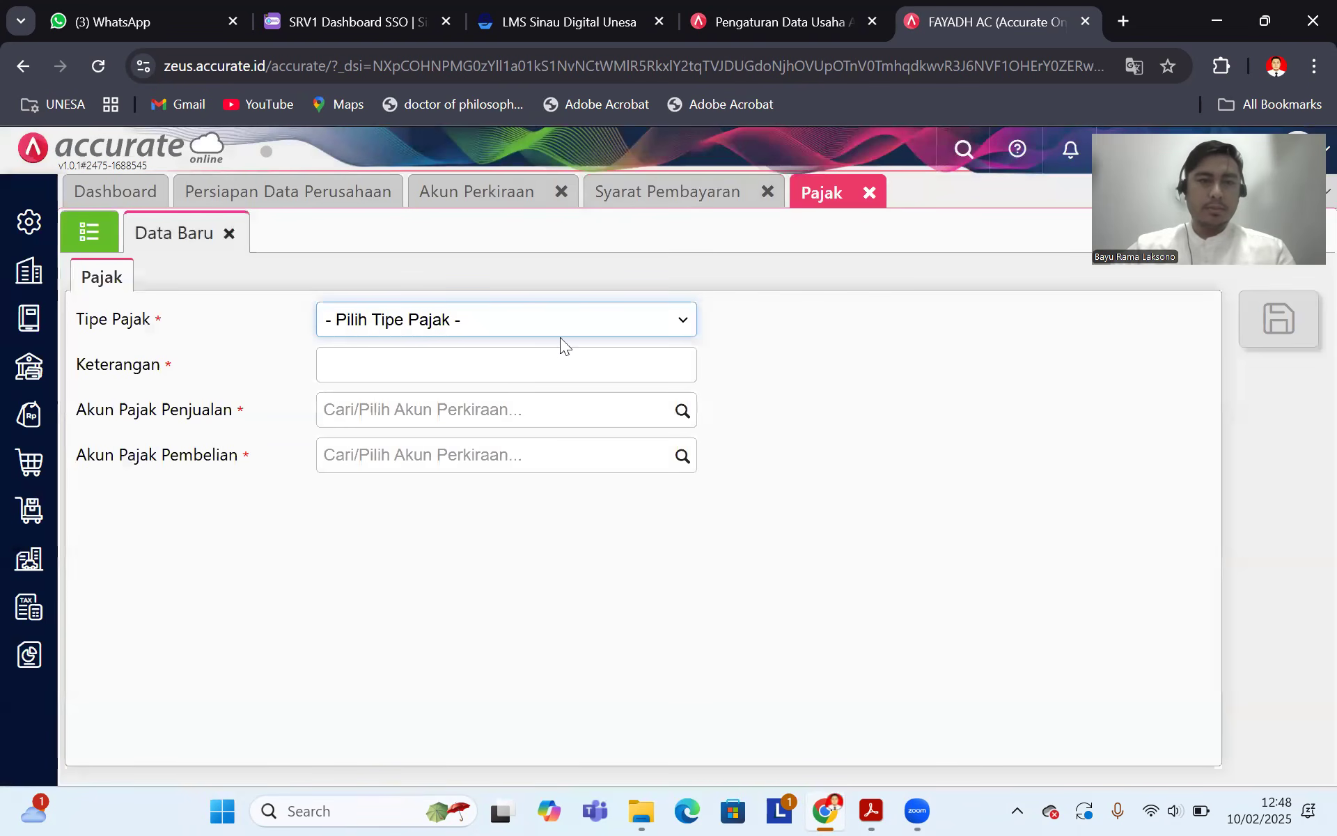
{"action": "left_click", "coordinate": [644, 325]}
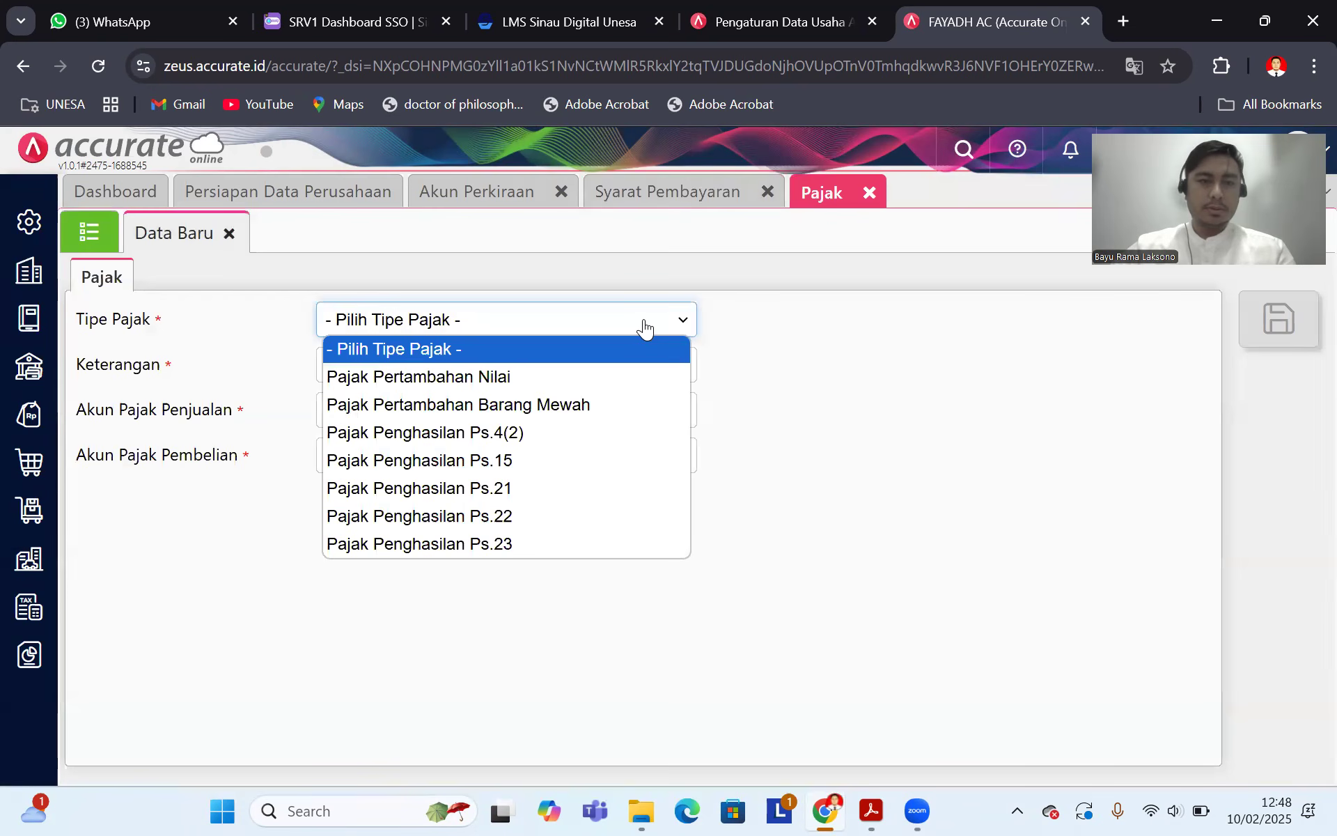
{"action": "left_click", "coordinate": [645, 324]}
{"action": "left_click", "coordinate": [94, 235]}
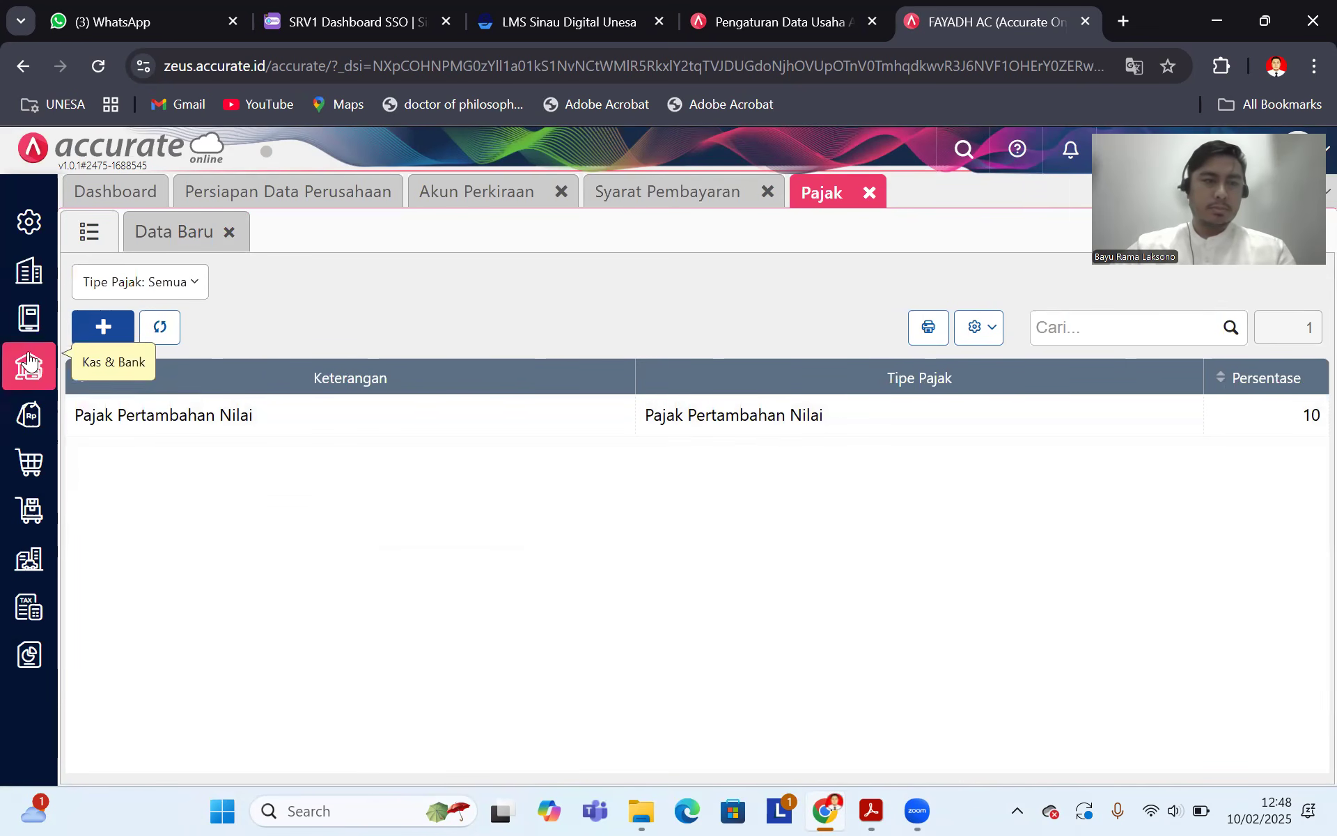
{"action": "left_click", "coordinate": [28, 320]}
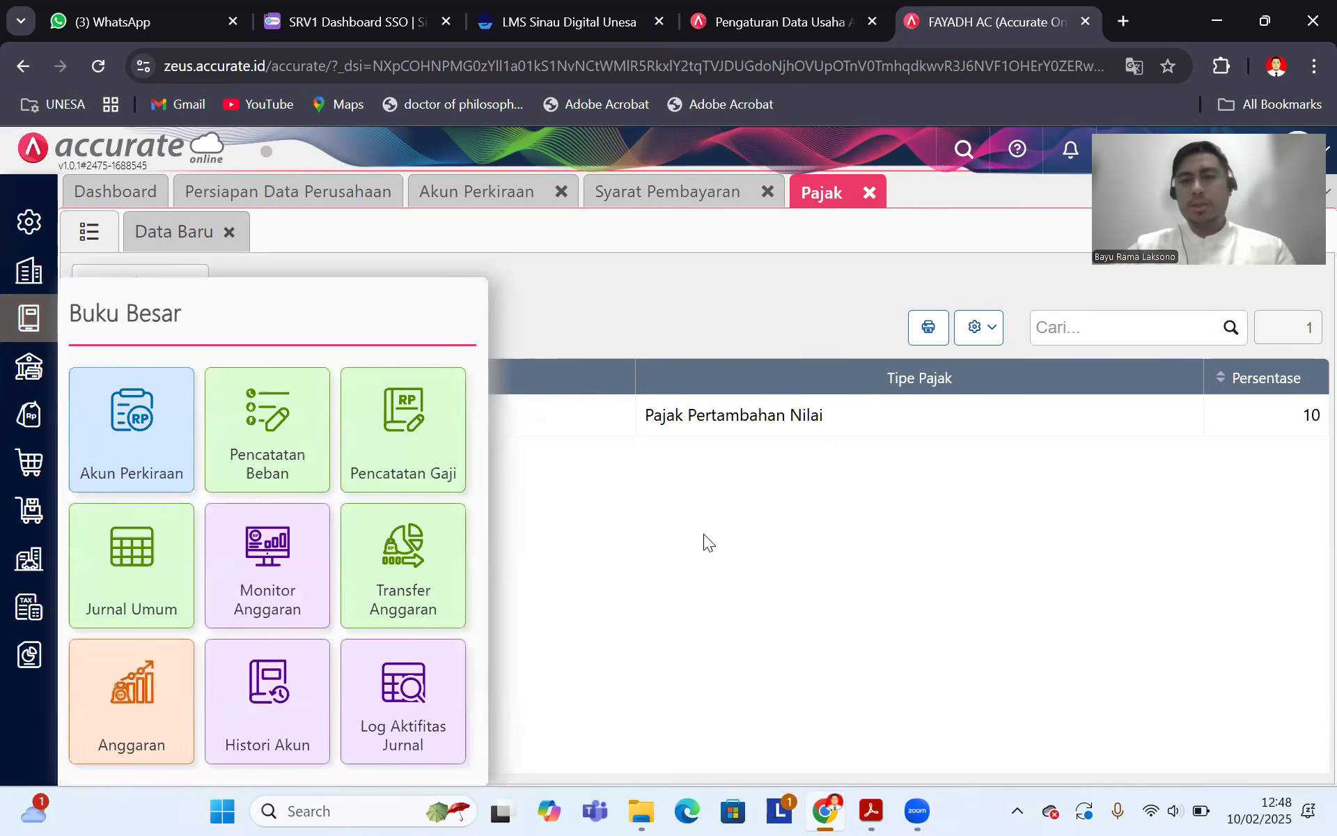
{"action": "left_click", "coordinate": [871, 811]}
Step: Scroll the PDF up to the Trial Balance totalling 189.500.000, then return to Accurate Online
{"action": "scroll", "coordinate": [789, 504], "scroll_direction": "up", "scroll_amount": 15}
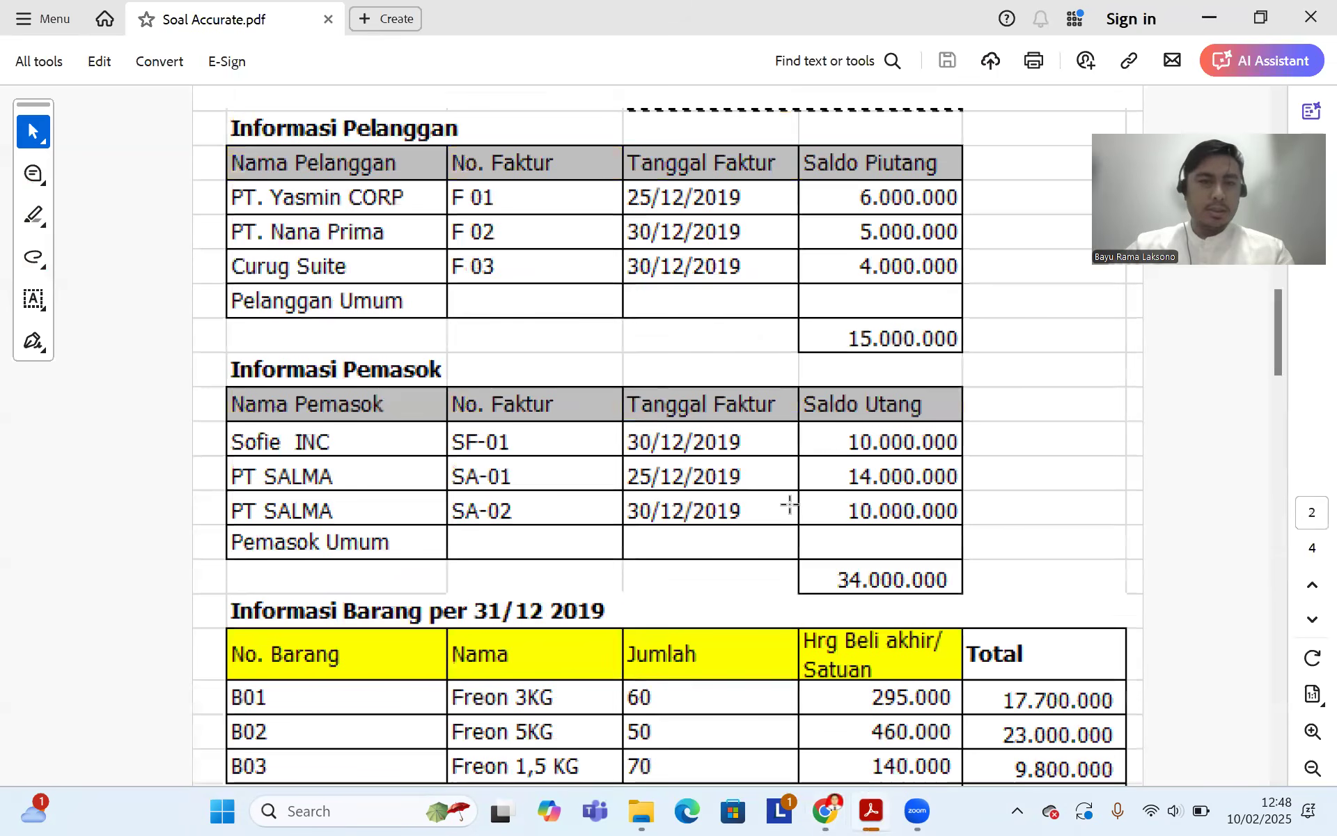
{"action": "scroll", "coordinate": [627, 362], "scroll_direction": "up", "scroll_amount": 10}
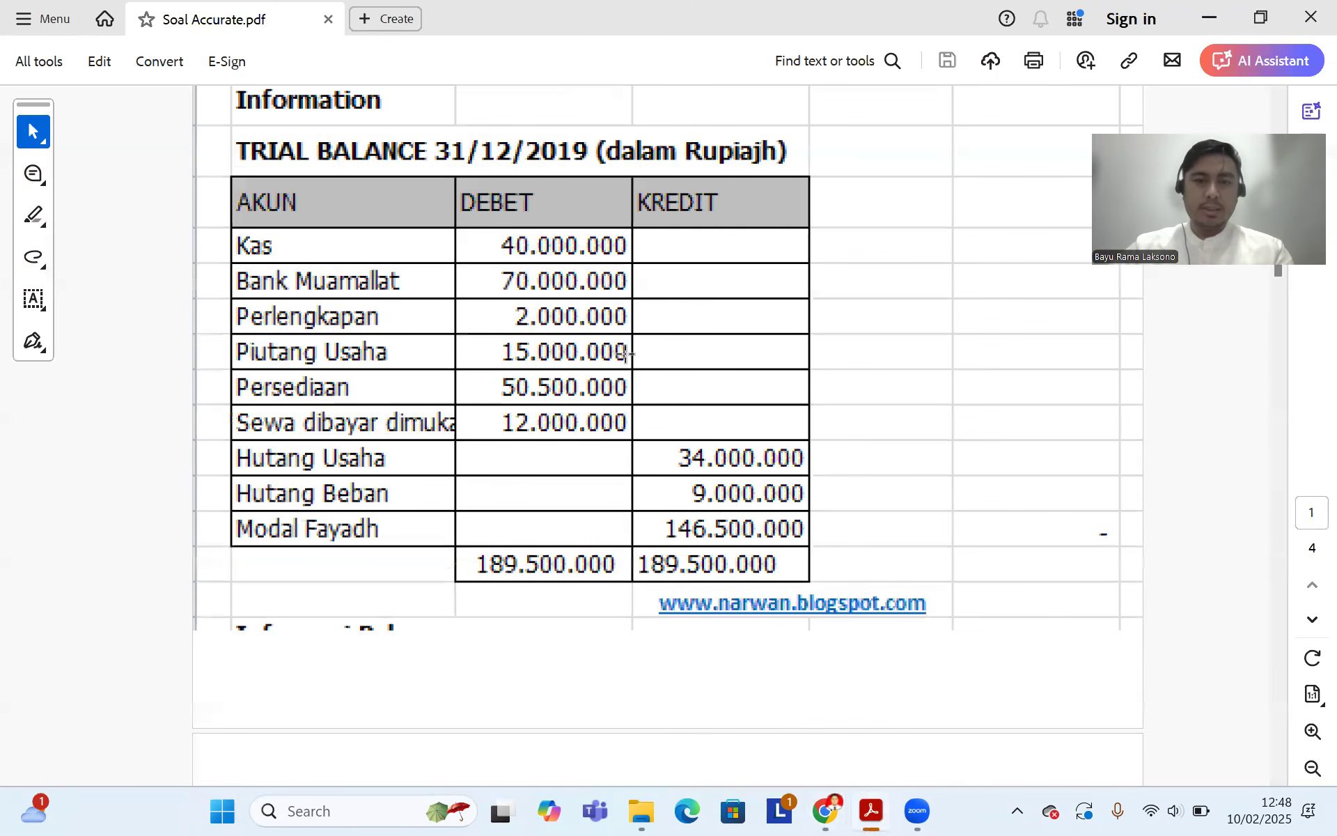
{"action": "scroll", "coordinate": [677, 587], "scroll_direction": "up", "scroll_amount": 2}
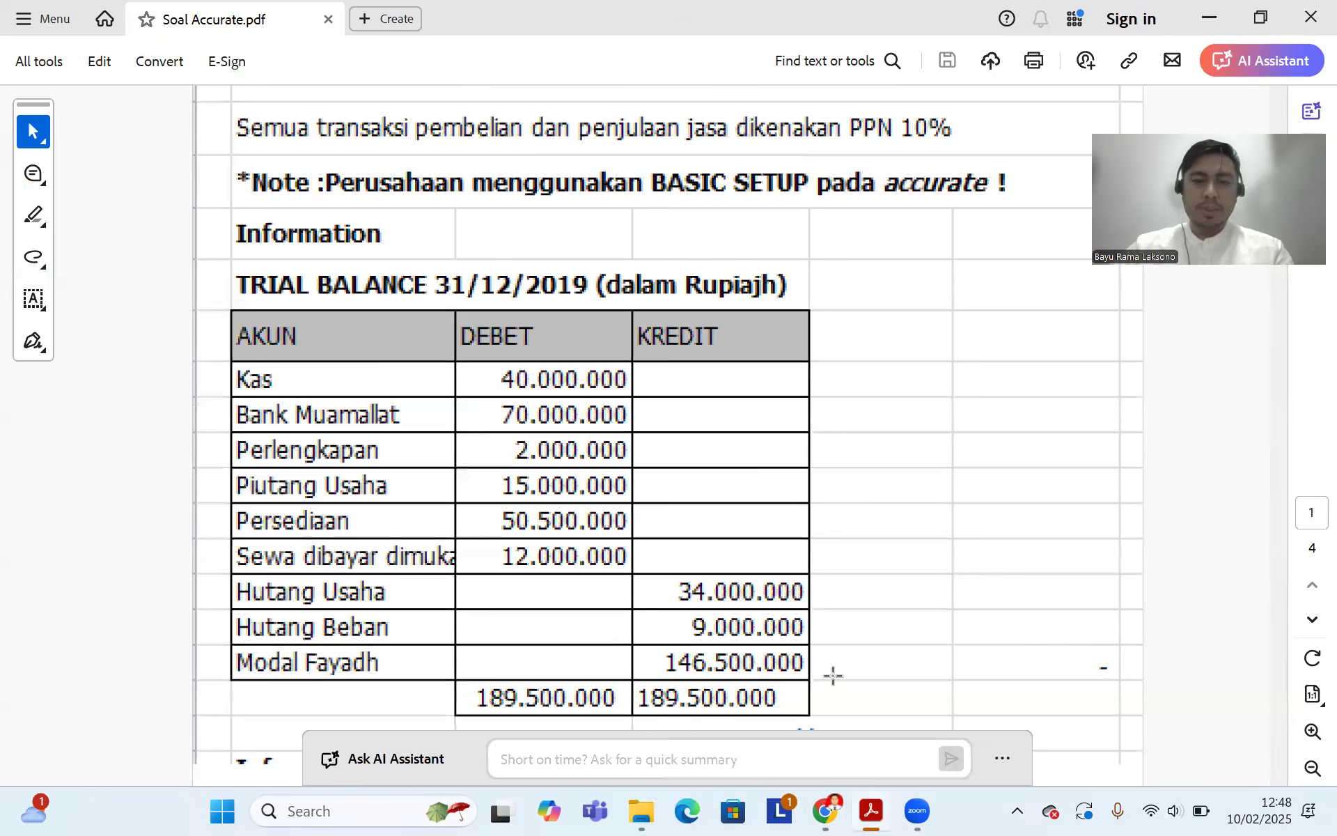
{"action": "left_click", "coordinate": [828, 808]}
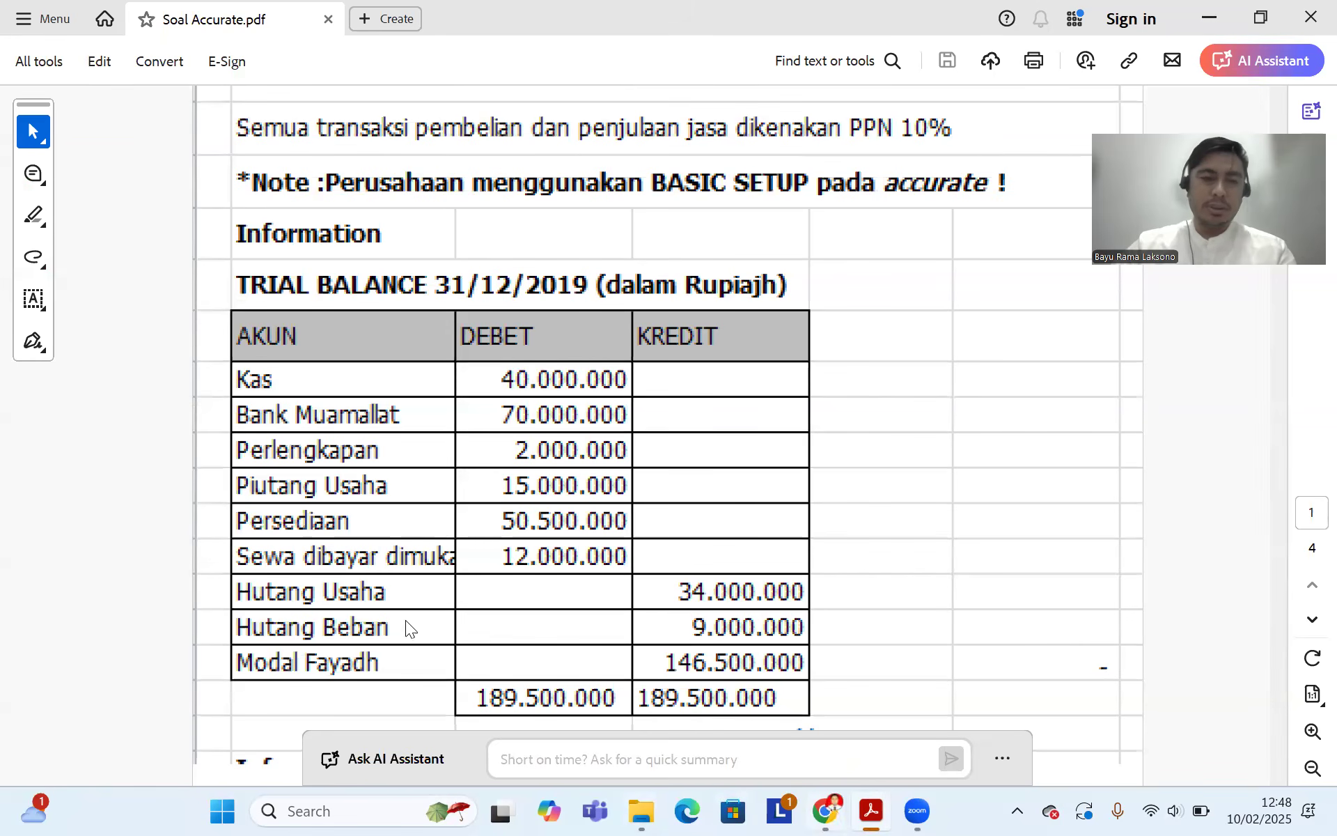
{"action": "left_click", "coordinate": [38, 668]}
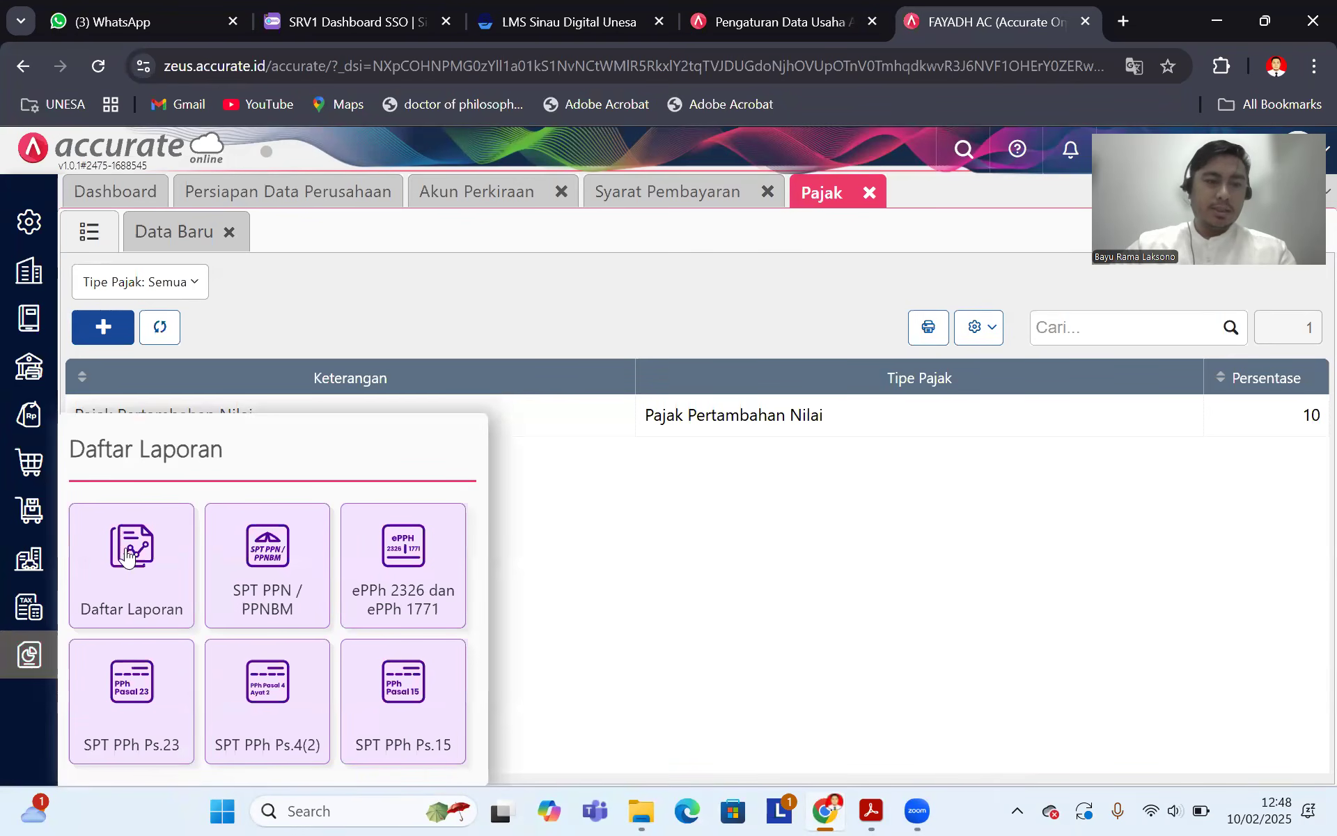
Step: Open Daftar Laporan and browse the Keuangan reports to locate Neraca (Standar)
{"action": "left_click", "coordinate": [127, 557]}
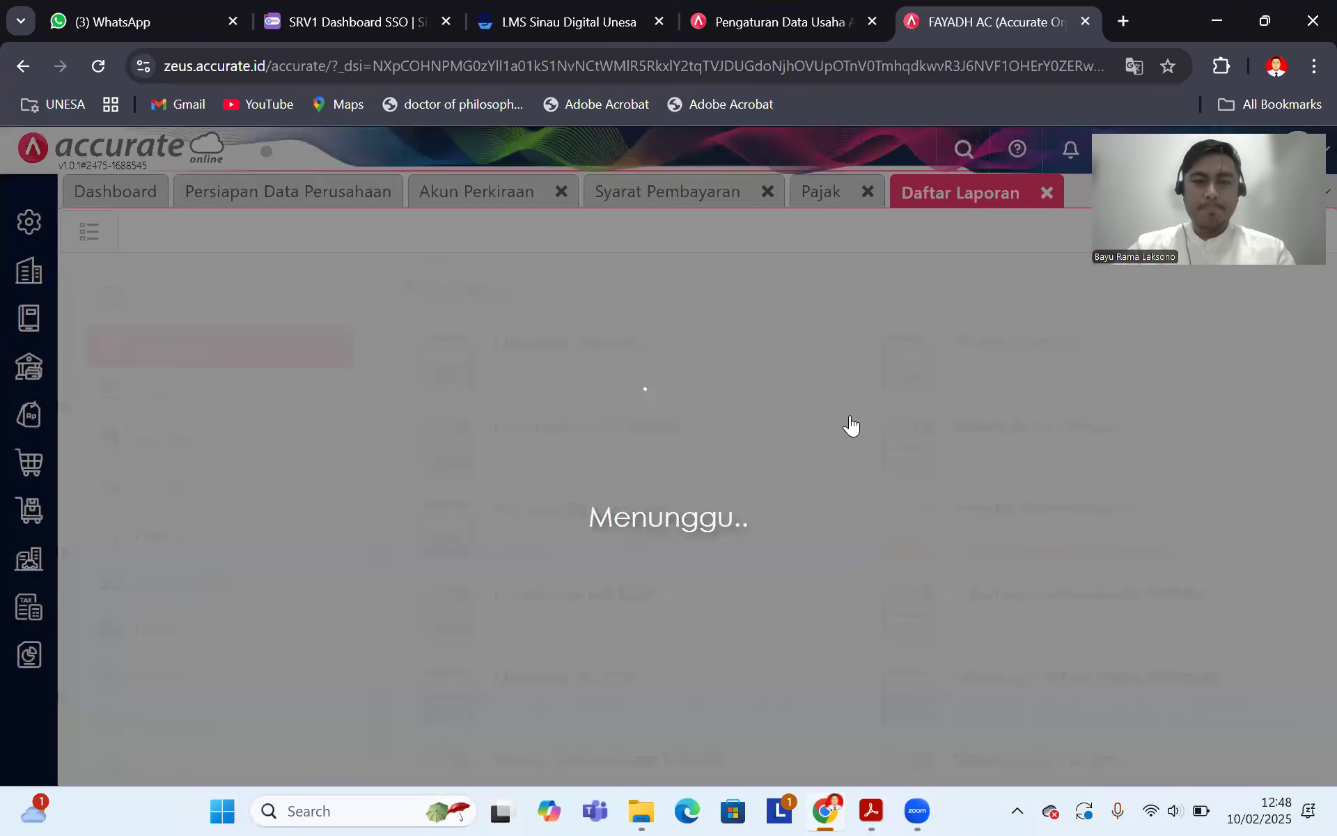
{"action": "scroll", "coordinate": [707, 407], "scroll_direction": "down", "scroll_amount": 1}
{"action": "scroll", "coordinate": [706, 407], "scroll_direction": "down", "scroll_amount": 5}
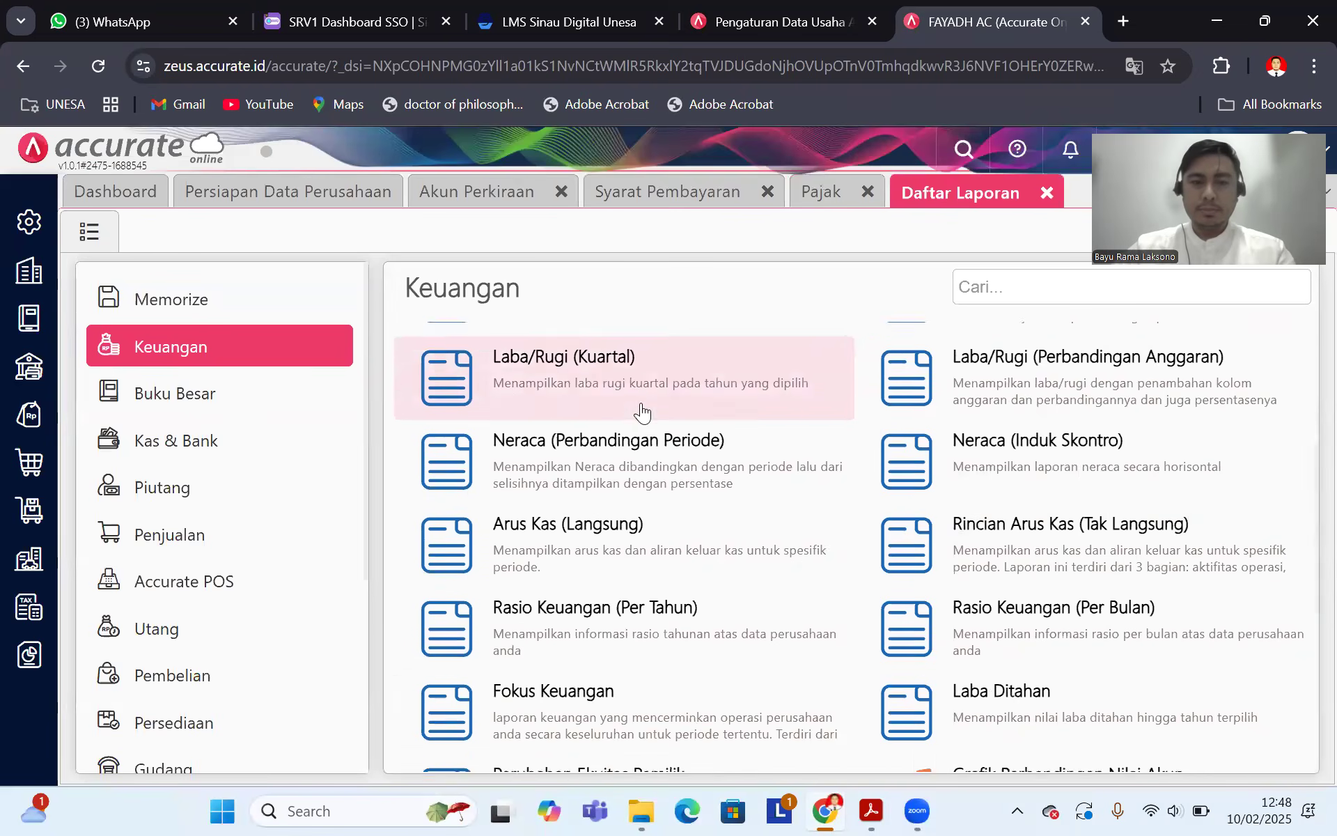
{"action": "scroll", "coordinate": [620, 448], "scroll_direction": "up", "scroll_amount": 4}
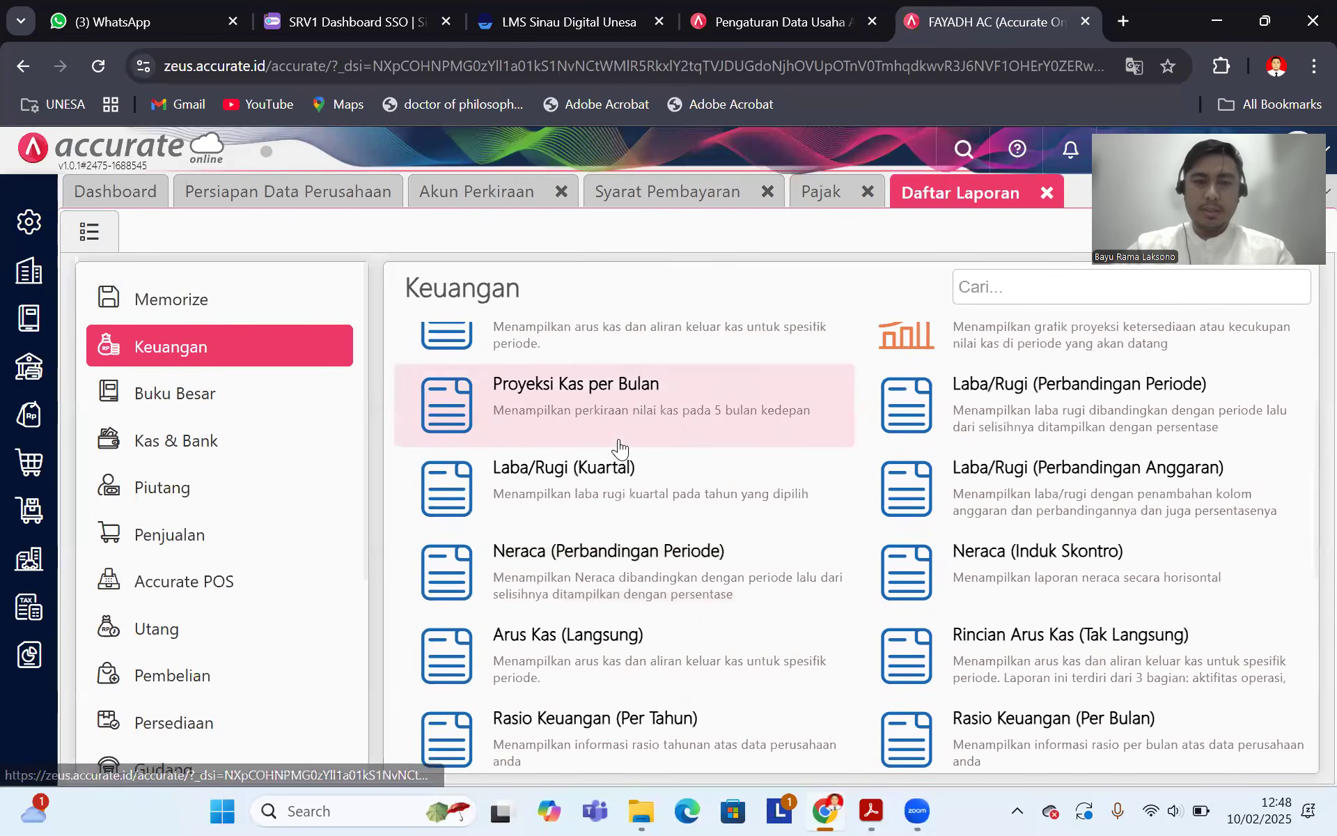
{"action": "scroll", "coordinate": [620, 448], "scroll_direction": "up", "scroll_amount": 3}
{"action": "scroll", "coordinate": [620, 448], "scroll_direction": "down", "scroll_amount": 1}
{"action": "scroll", "coordinate": [620, 448], "scroll_direction": "down", "scroll_amount": 5}
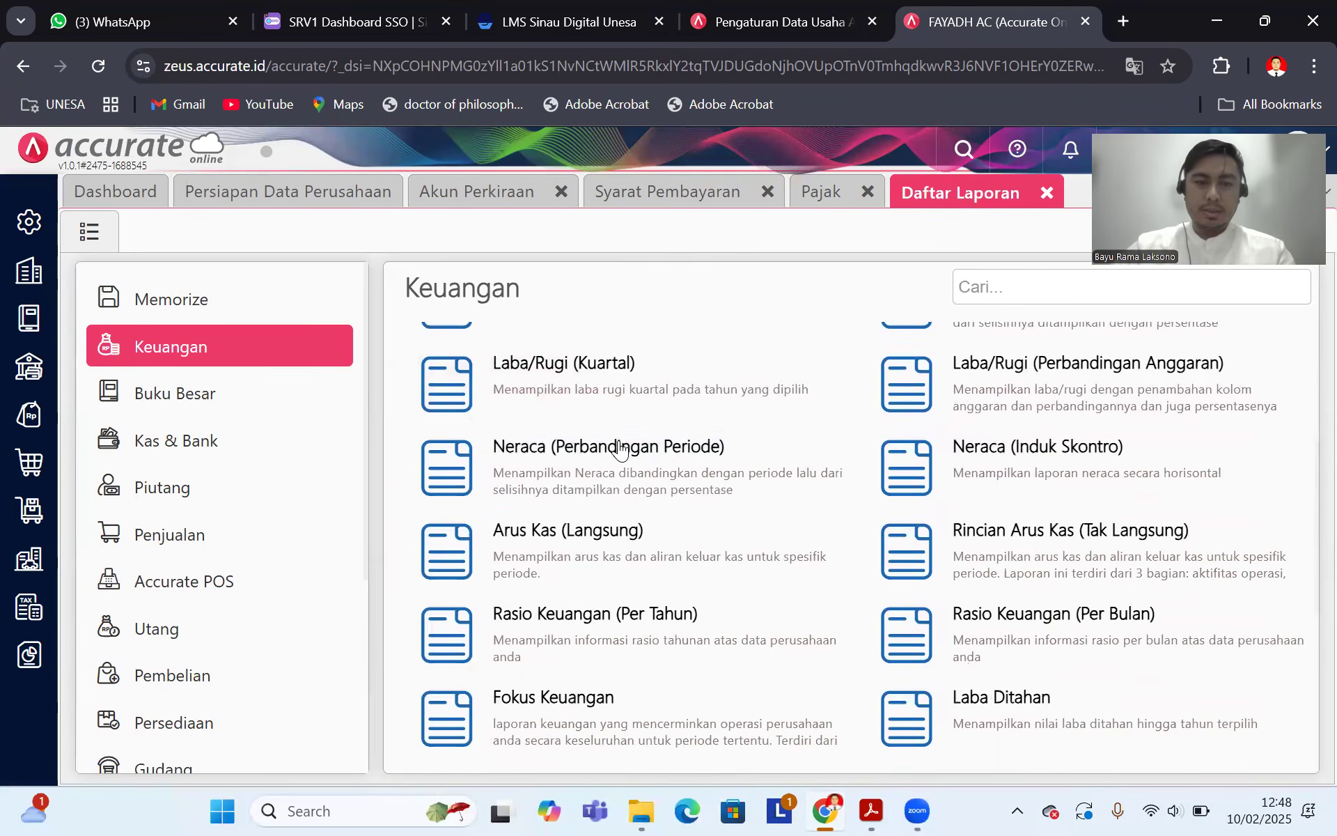
{"action": "scroll", "coordinate": [622, 461], "scroll_direction": "down", "scroll_amount": 2}
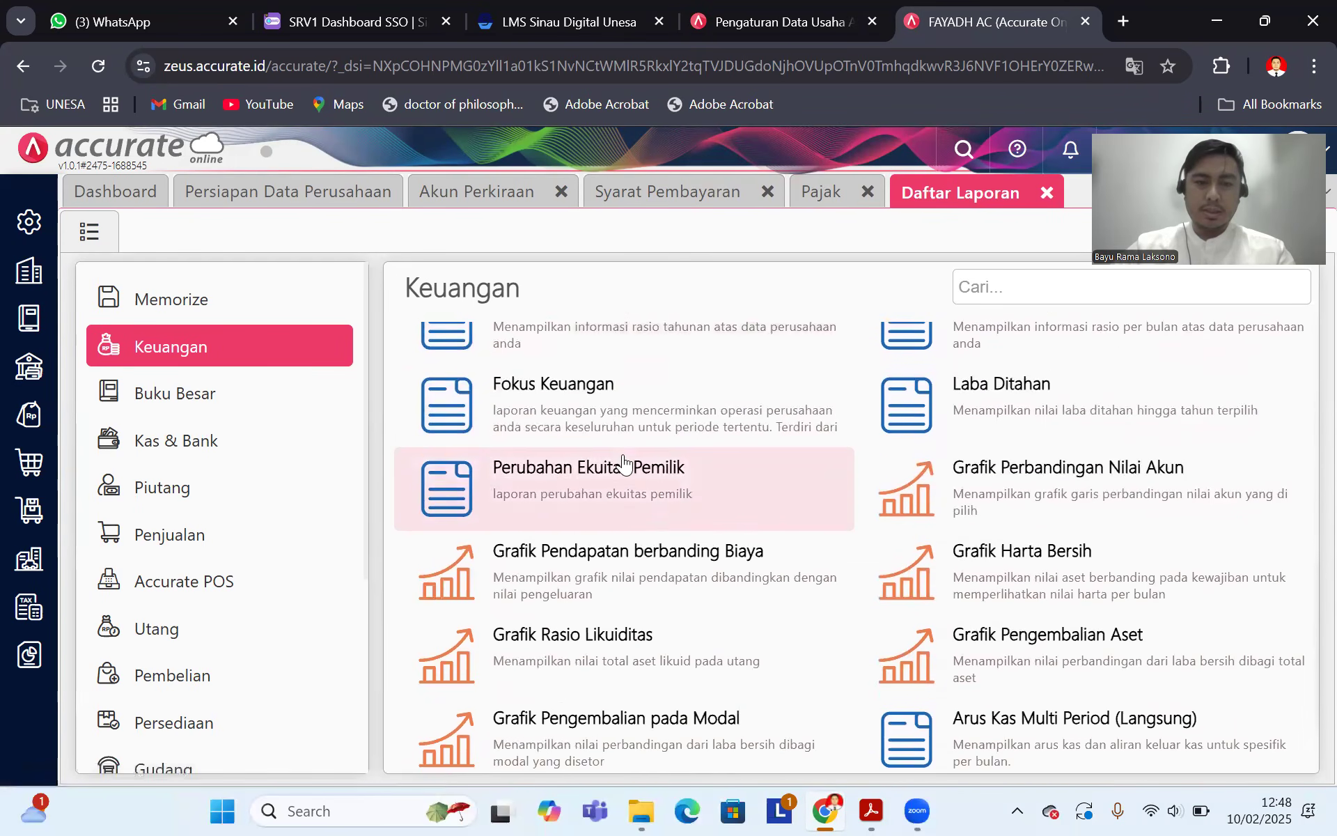
{"action": "scroll", "coordinate": [627, 464], "scroll_direction": "up", "scroll_amount": 4}
{"action": "scroll", "coordinate": [700, 481], "scroll_direction": "up", "scroll_amount": 3}
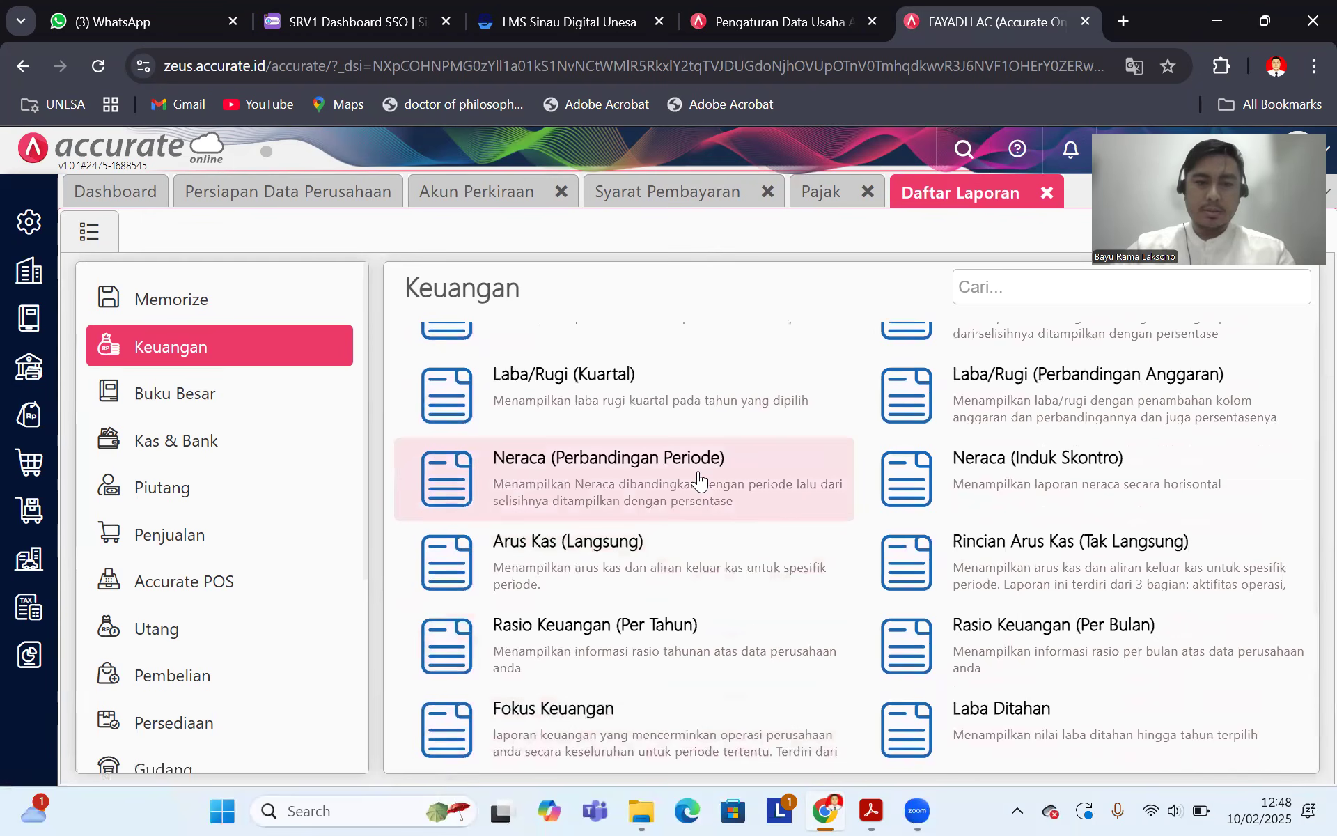
{"action": "scroll", "coordinate": [700, 481], "scroll_direction": "up", "scroll_amount": 2}
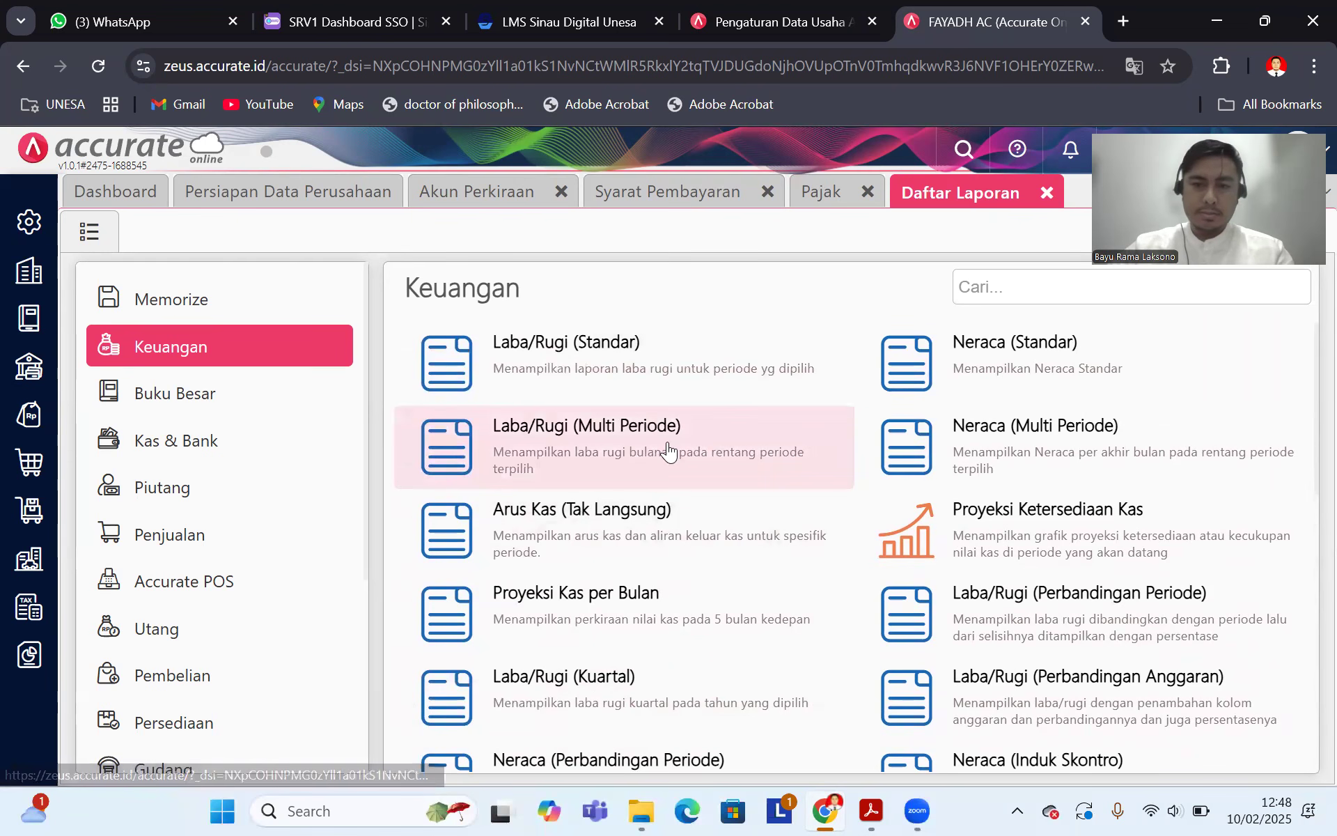
{"action": "scroll", "coordinate": [653, 465], "scroll_direction": "down", "scroll_amount": 2}
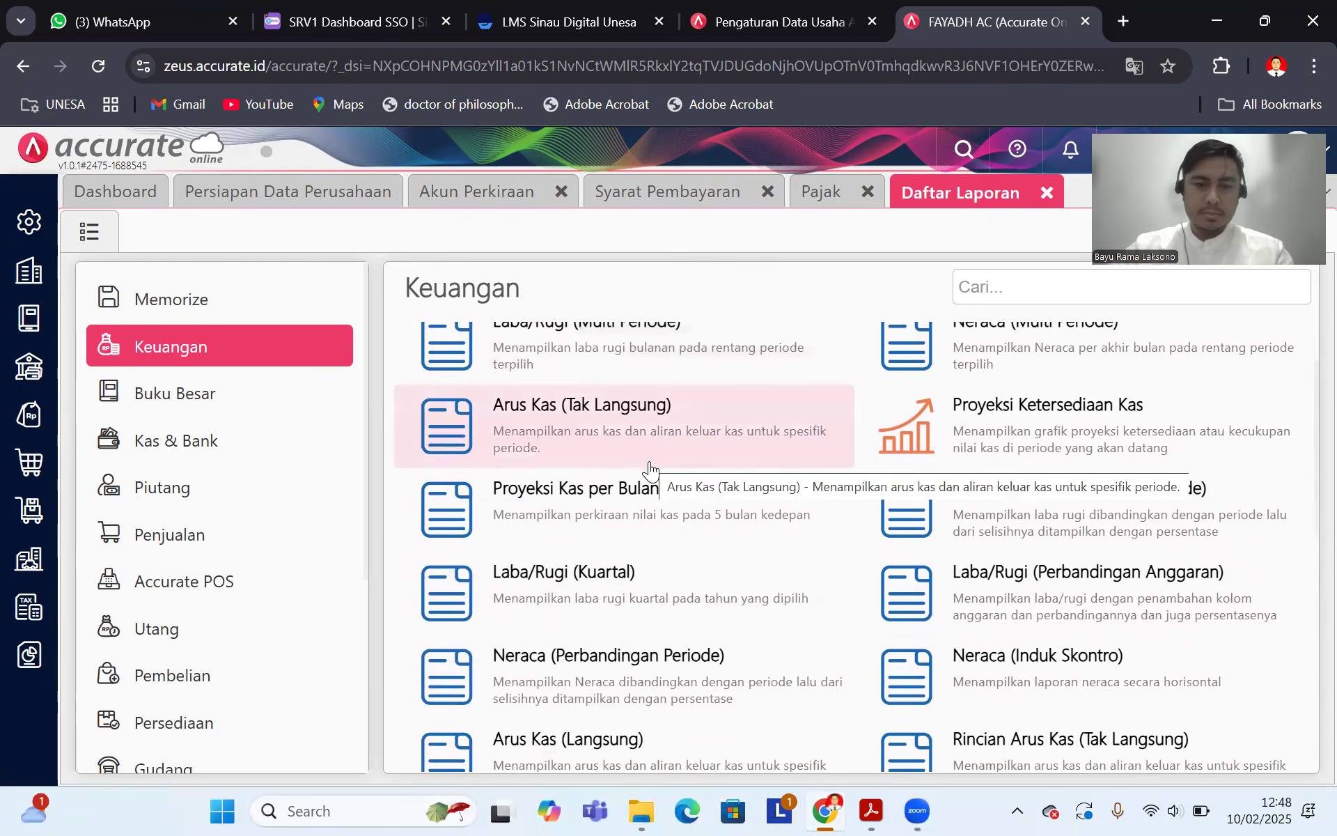
{"action": "scroll", "coordinate": [651, 474], "scroll_direction": "down", "scroll_amount": 1}
{"action": "scroll", "coordinate": [651, 474], "scroll_direction": "down", "scroll_amount": 6}
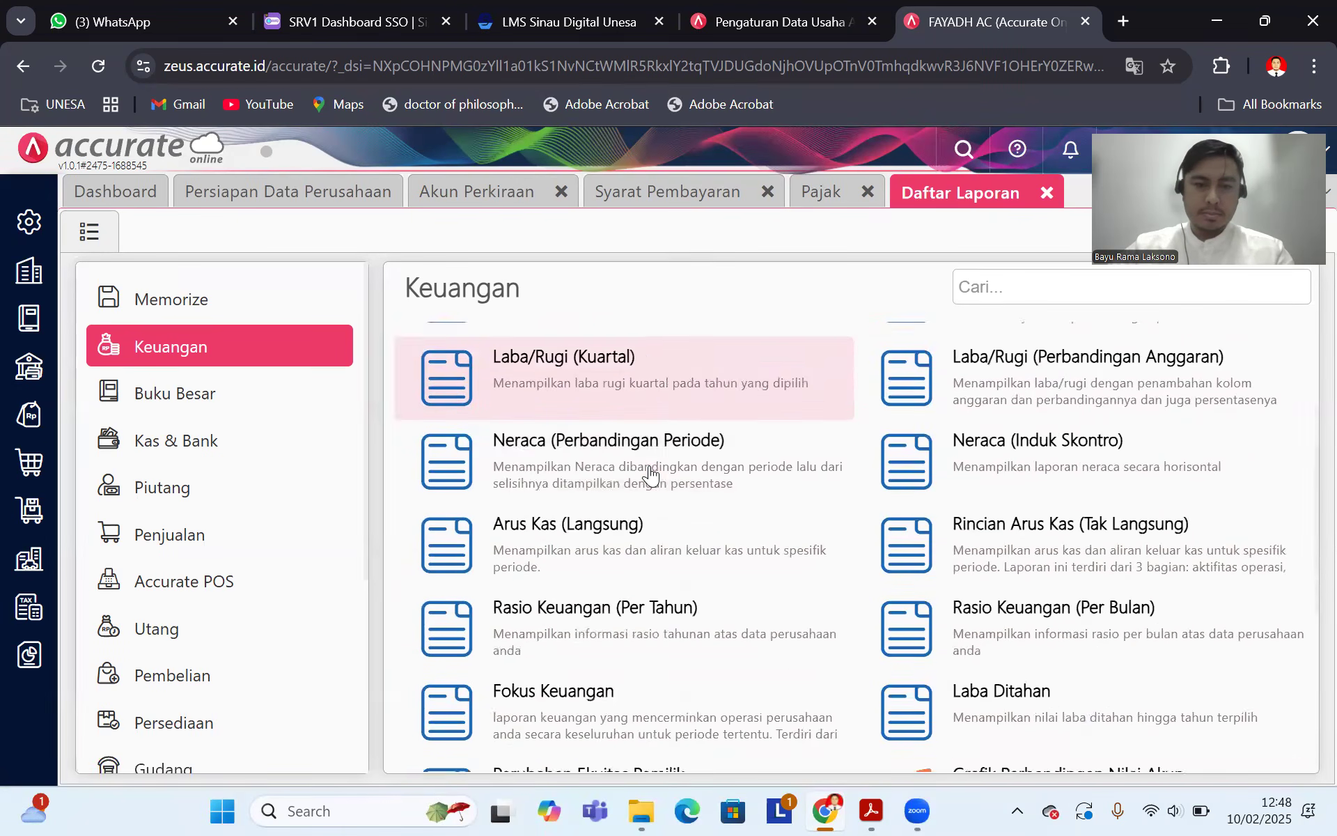
{"action": "scroll", "coordinate": [650, 475], "scroll_direction": "down", "scroll_amount": 2}
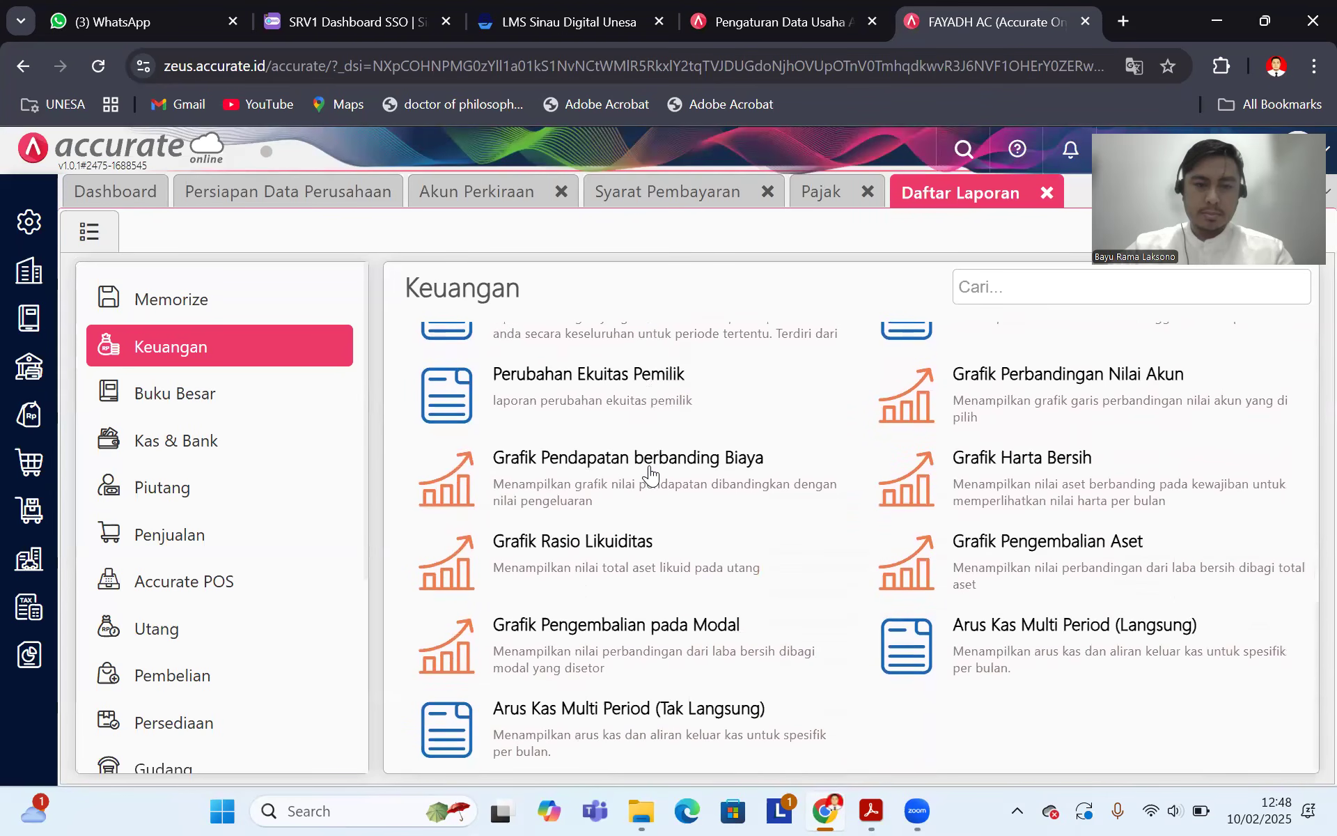
{"action": "scroll", "coordinate": [650, 473], "scroll_direction": "up", "scroll_amount": 10}
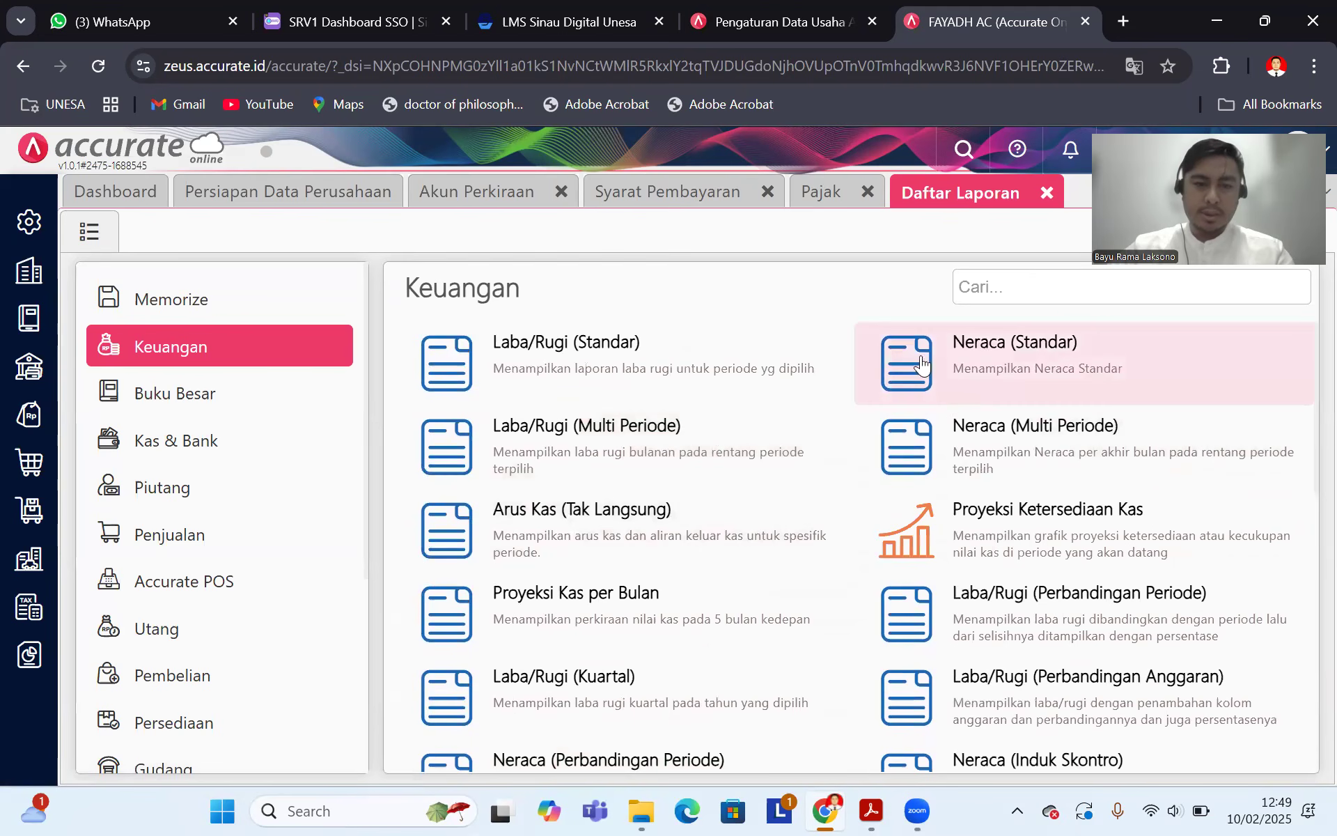
{"action": "scroll", "coordinate": [720, 448], "scroll_direction": "down", "scroll_amount": 4}
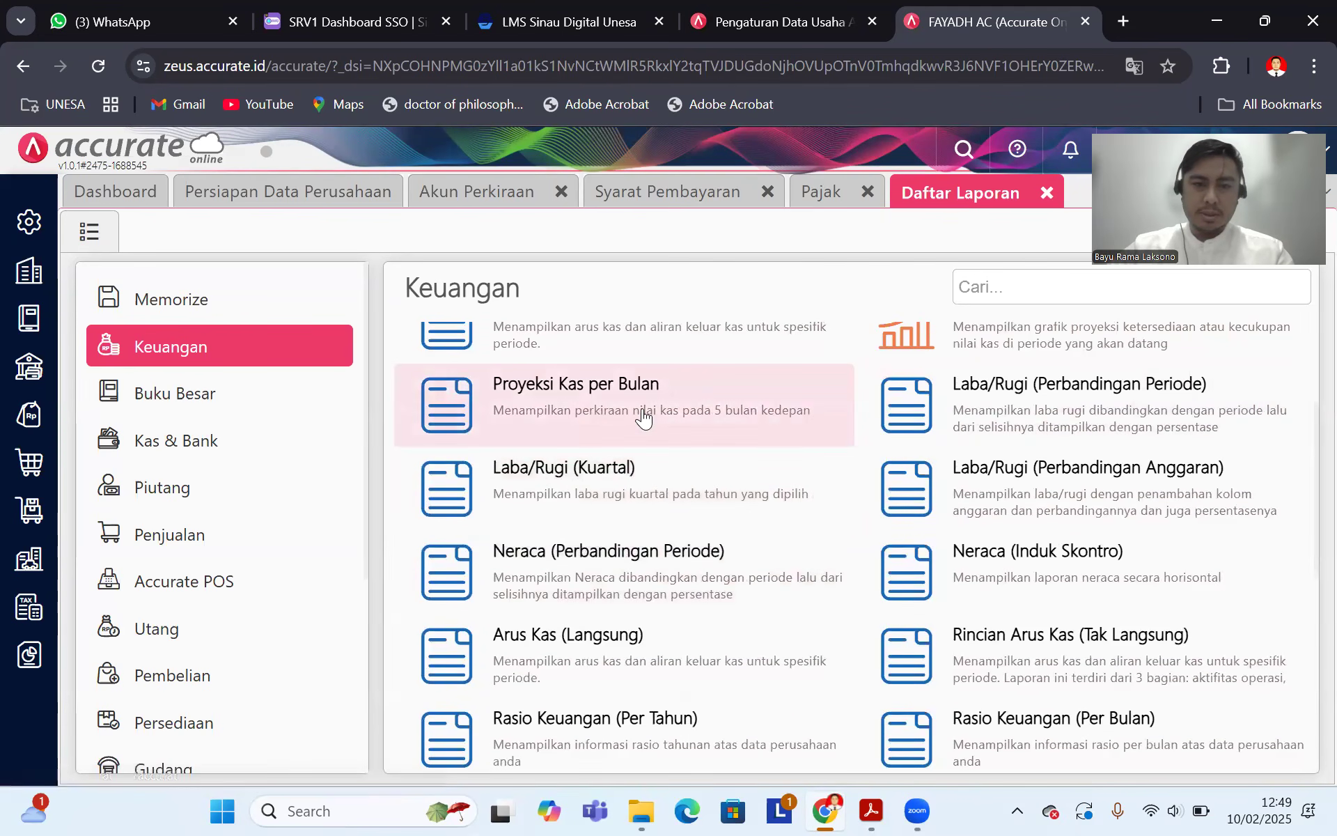
{"action": "scroll", "coordinate": [644, 418], "scroll_direction": "up", "scroll_amount": 4}
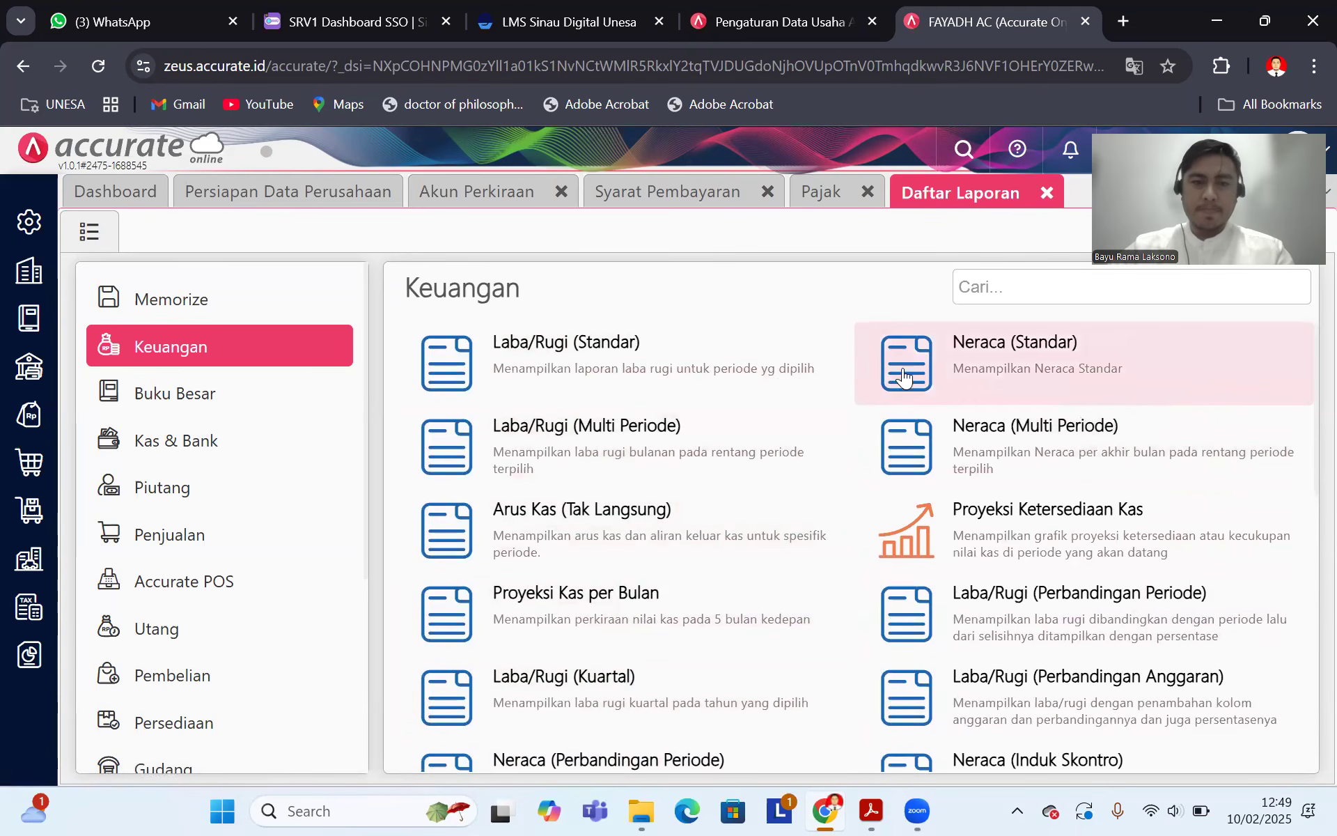
Step: Run Neraca (Standar) as of 31/12/2019 with Tampilkan Akun Induk ticked
{"action": "left_click", "coordinate": [967, 358]}
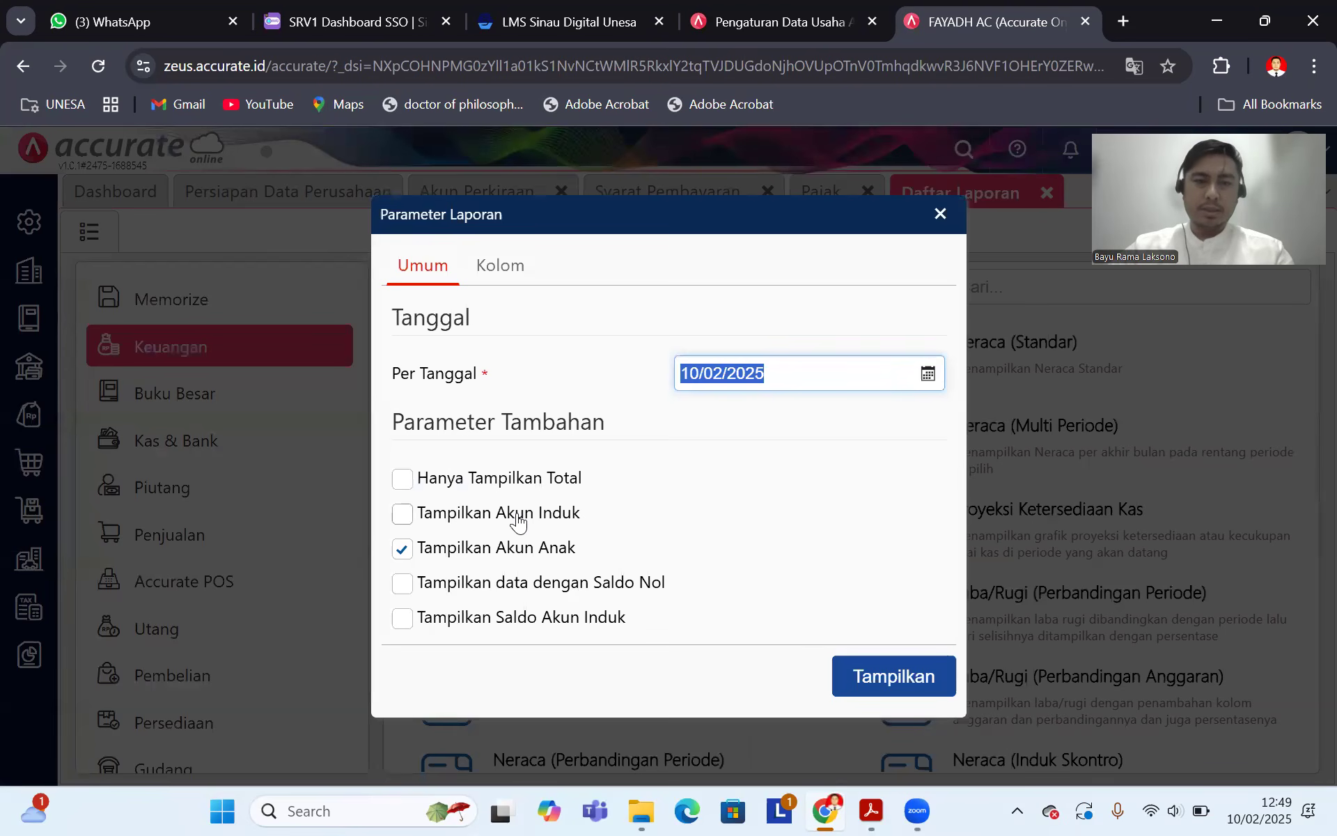
{"action": "left_click", "coordinate": [519, 519]}
{"action": "left_click", "coordinate": [927, 383]}
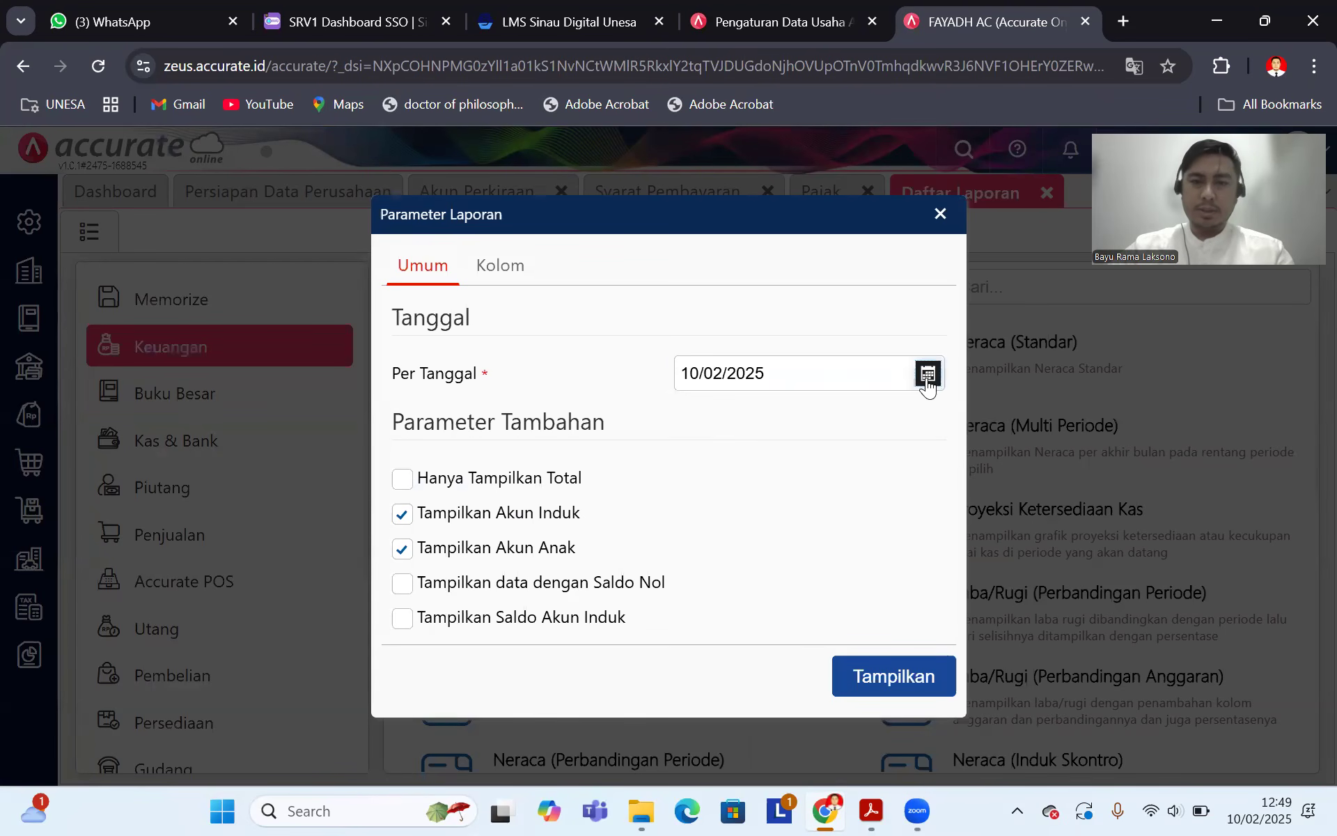
{"action": "left_click", "coordinate": [787, 374]}
{"action": "type", "text": "31/1"}
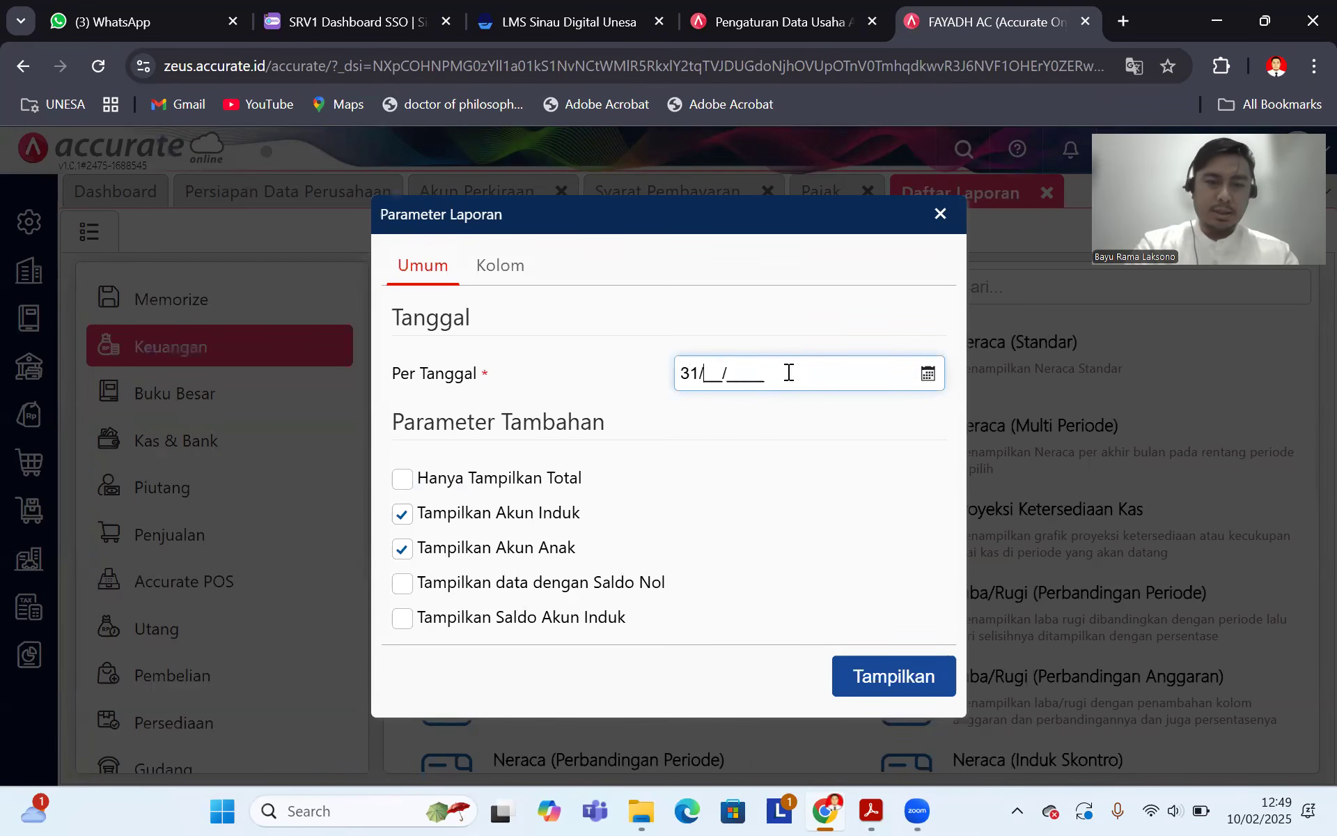
{"action": "type", "text": "2/2019"}
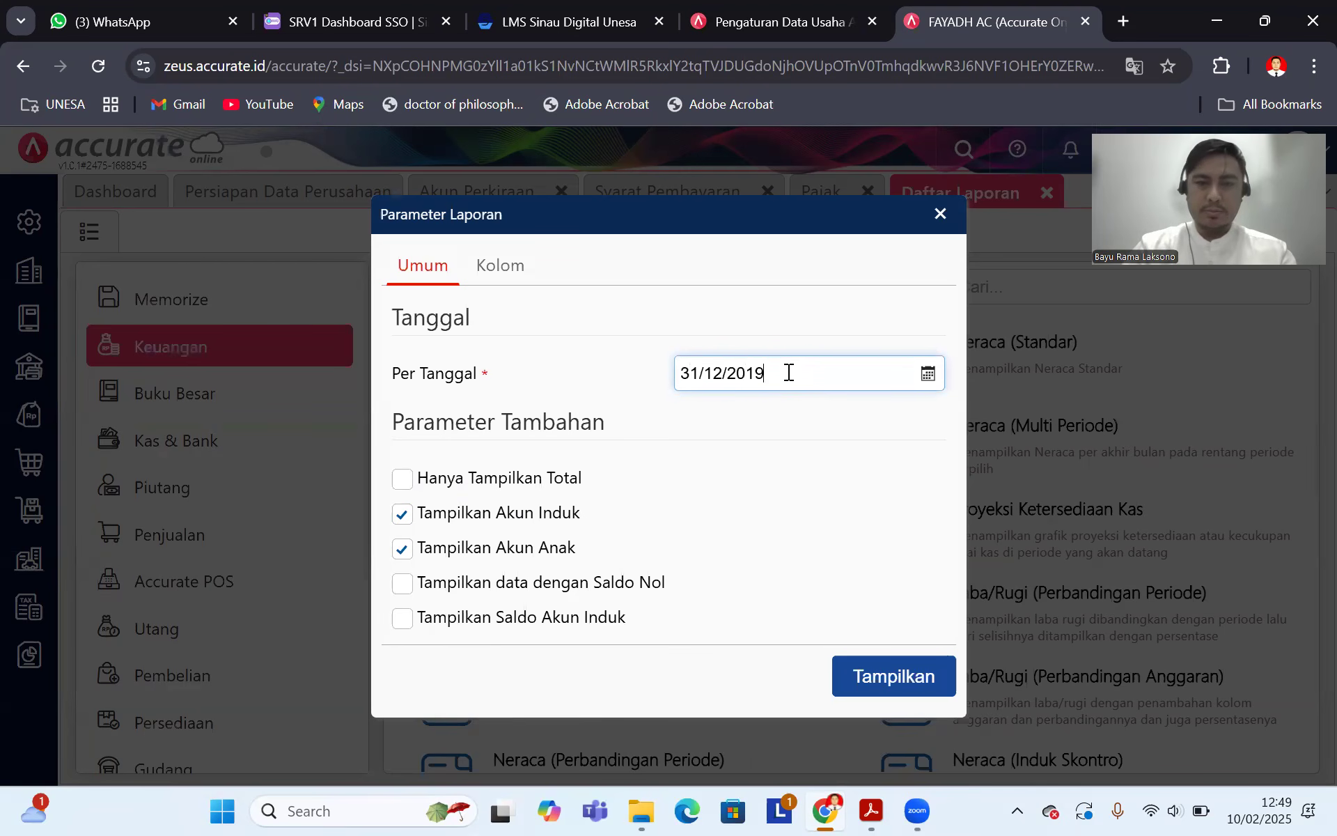
{"action": "left_click", "coordinate": [880, 679]}
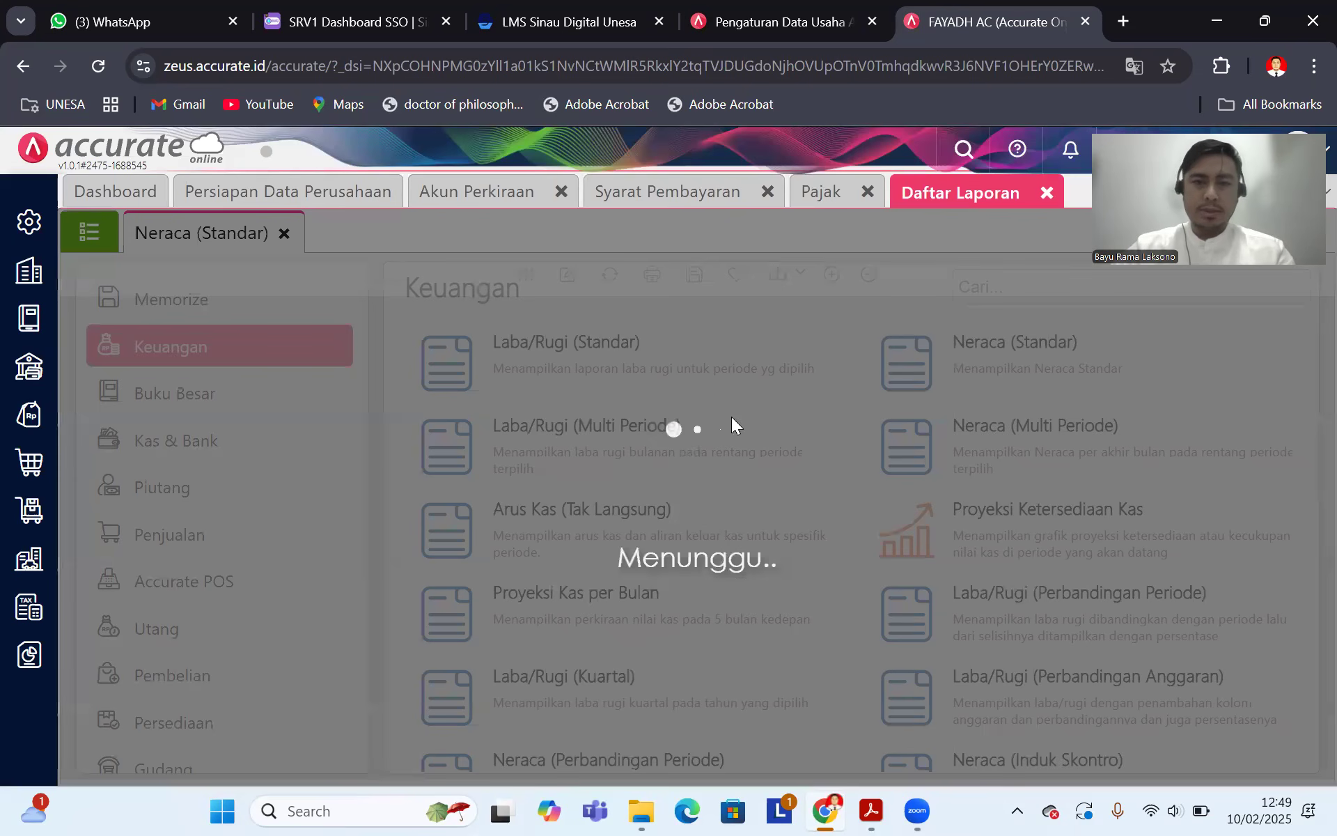
Step: Scroll the balance sheet to confirm JUMLAH ASET and JUMLAH LIABILITAS DAN EKUITAS both equal 189.500.000
{"action": "scroll", "coordinate": [838, 464], "scroll_direction": "down", "scroll_amount": 5}
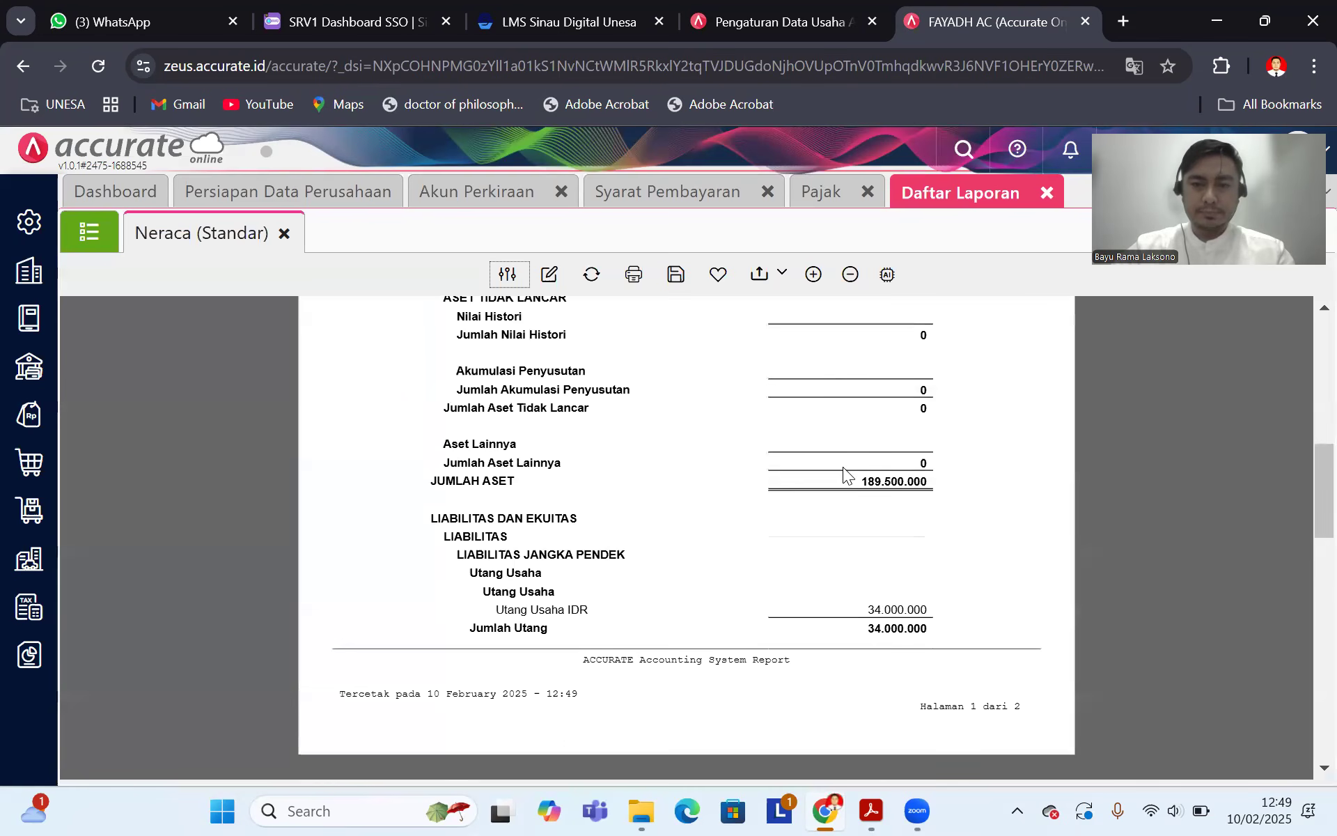
{"action": "scroll", "coordinate": [843, 474], "scroll_direction": "down", "scroll_amount": 2}
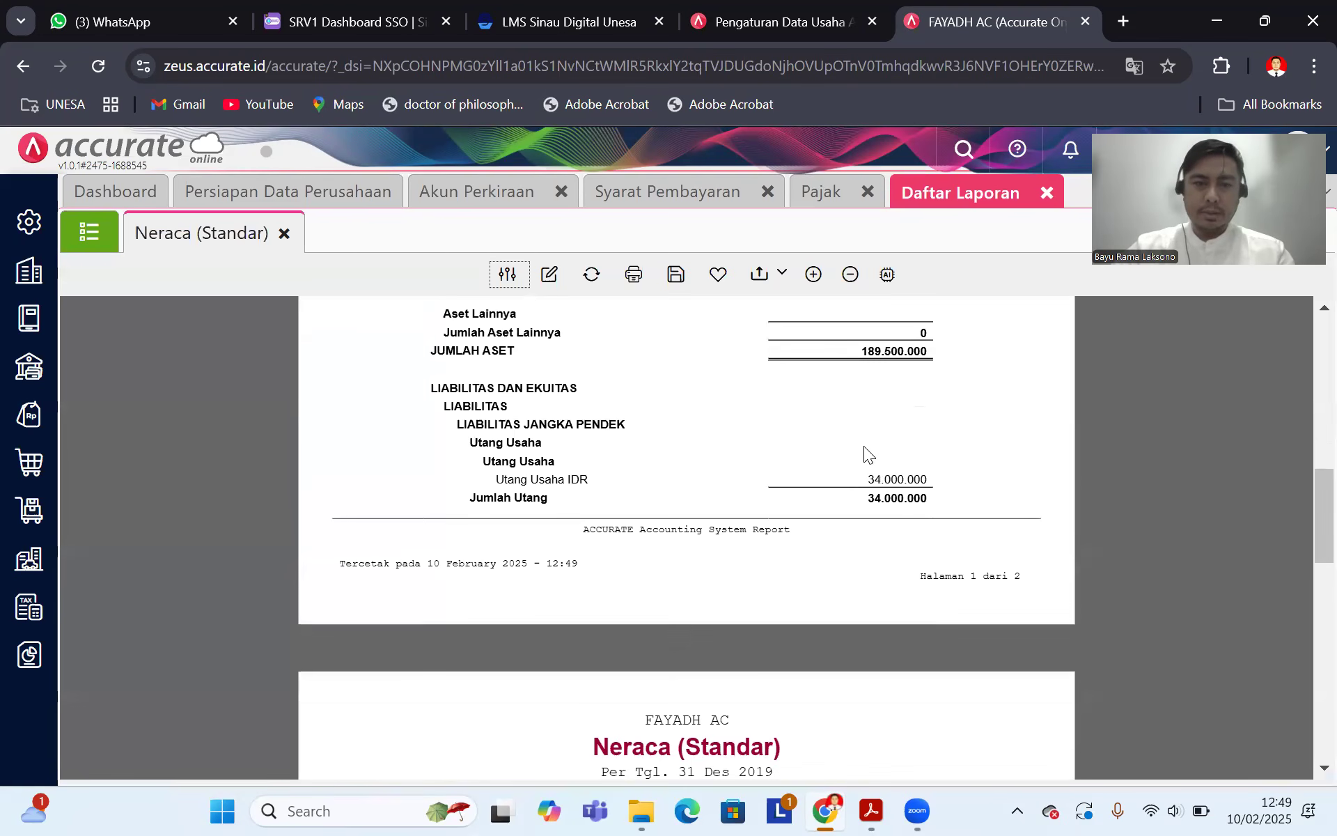
{"action": "scroll", "coordinate": [863, 453], "scroll_direction": "up", "scroll_amount": 2}
{"action": "scroll", "coordinate": [760, 484], "scroll_direction": "down", "scroll_amount": 6}
{"action": "scroll", "coordinate": [840, 450], "scroll_direction": "up", "scroll_amount": 15}
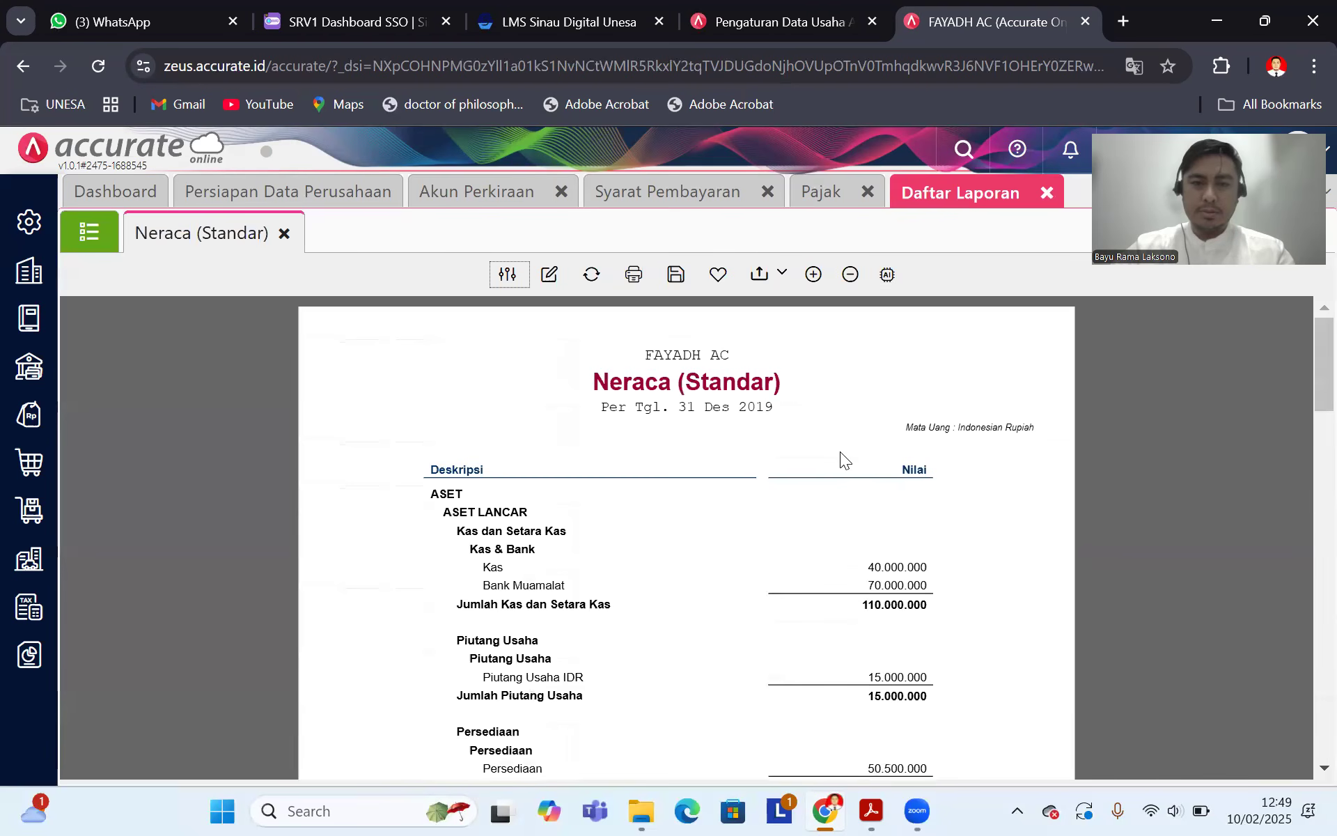
{"action": "scroll", "coordinate": [840, 451], "scroll_direction": "down", "scroll_amount": 7}
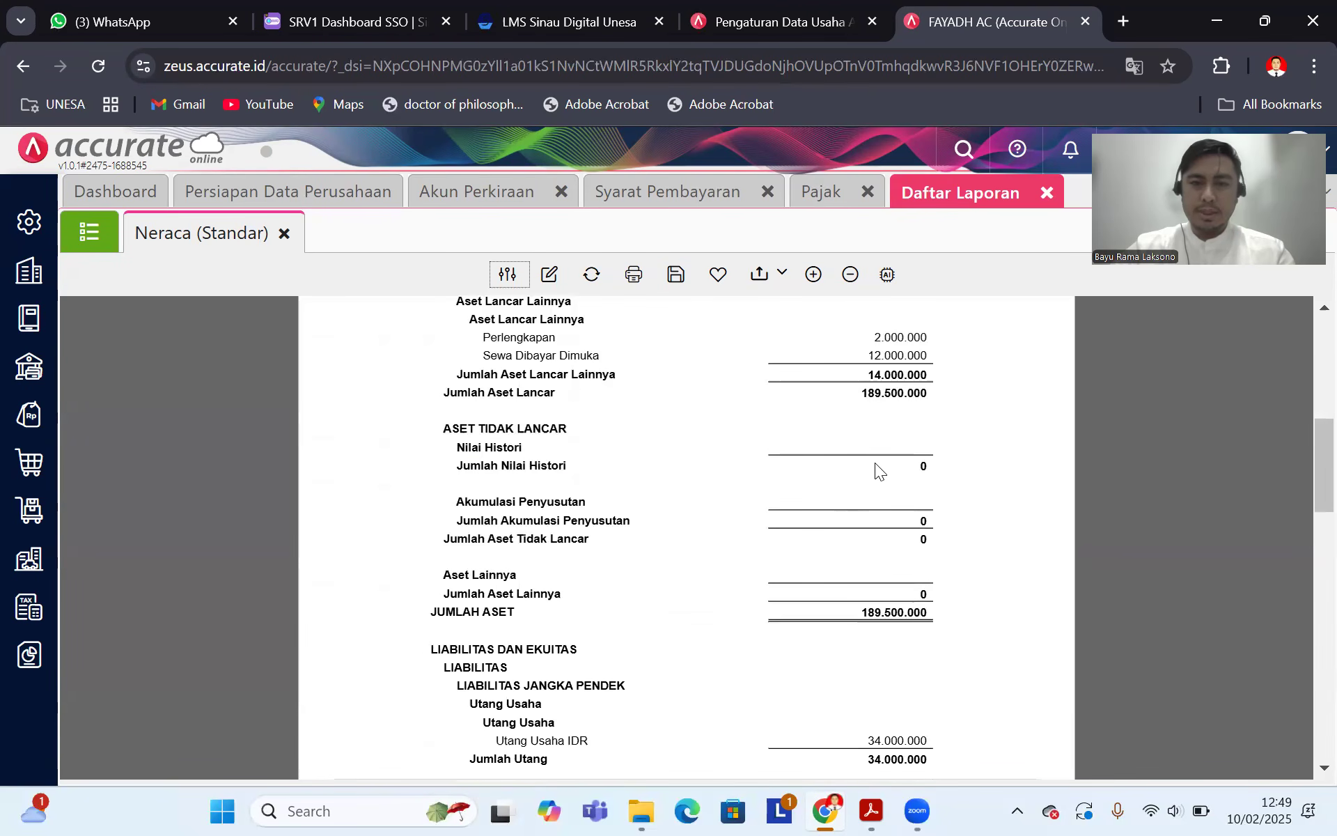
{"action": "scroll", "coordinate": [892, 440], "scroll_direction": "down", "scroll_amount": 6}
{"action": "scroll", "coordinate": [714, 438], "scroll_direction": "up", "scroll_amount": 2}
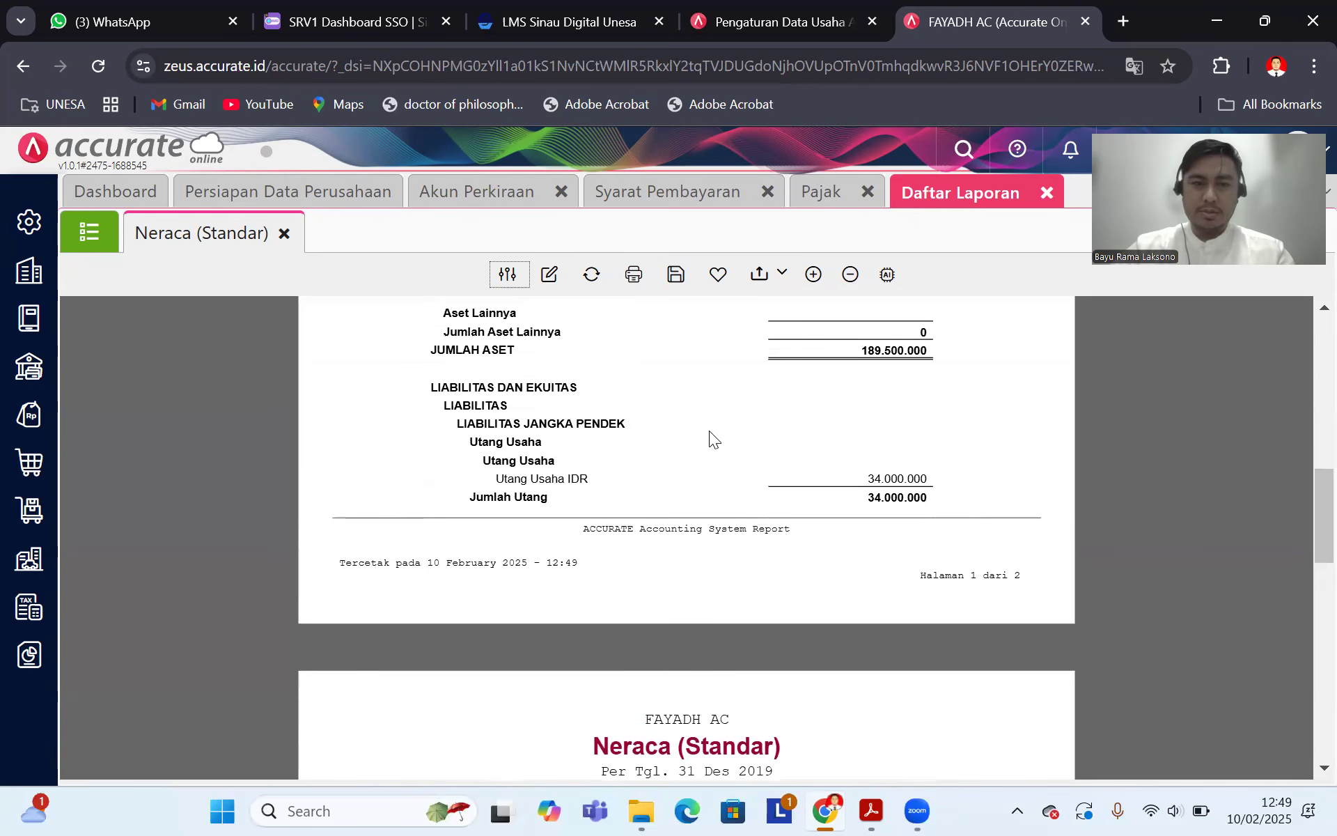
{"action": "scroll", "coordinate": [738, 443], "scroll_direction": "down", "scroll_amount": 6}
{"action": "scroll", "coordinate": [794, 466], "scroll_direction": "down", "scroll_amount": 2}
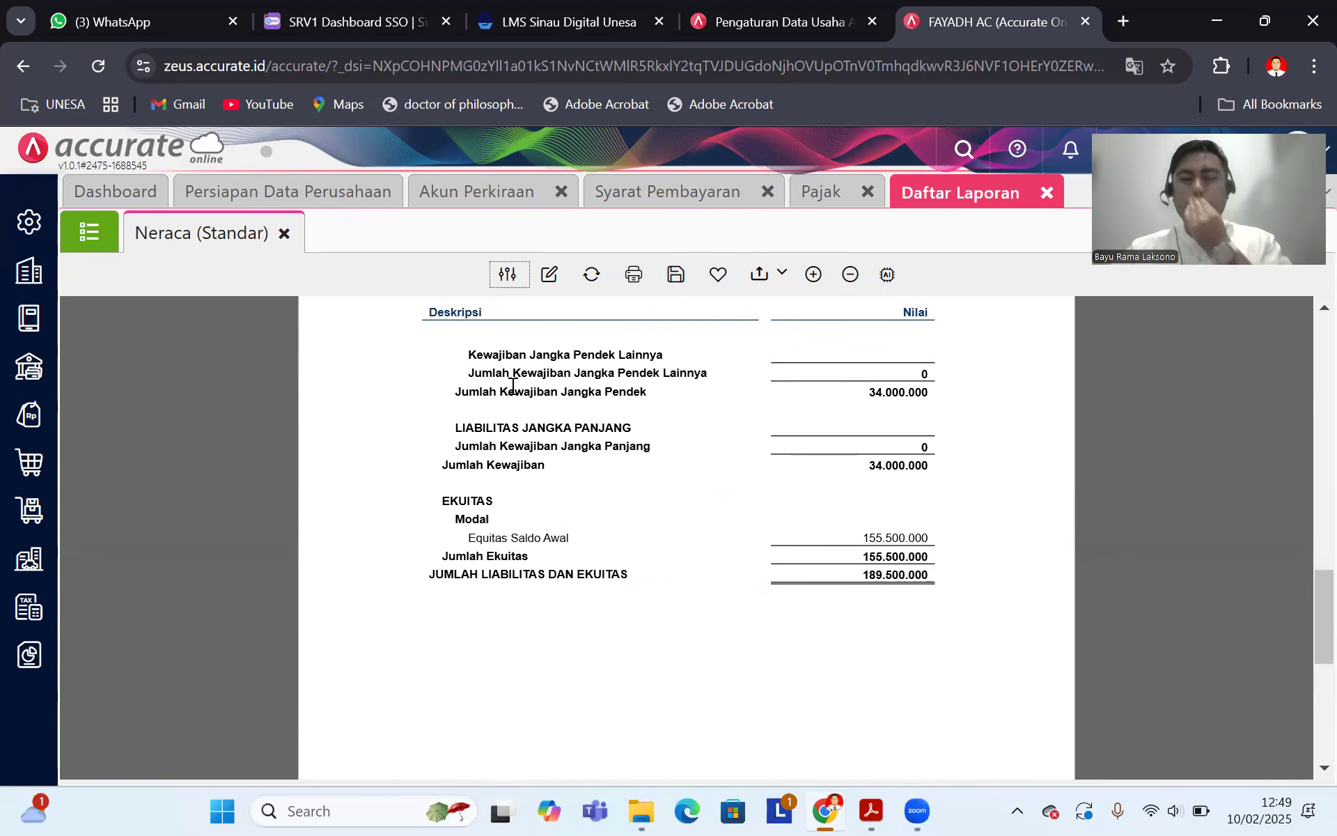
{"action": "scroll", "coordinate": [628, 525], "scroll_direction": "up", "scroll_amount": 15}
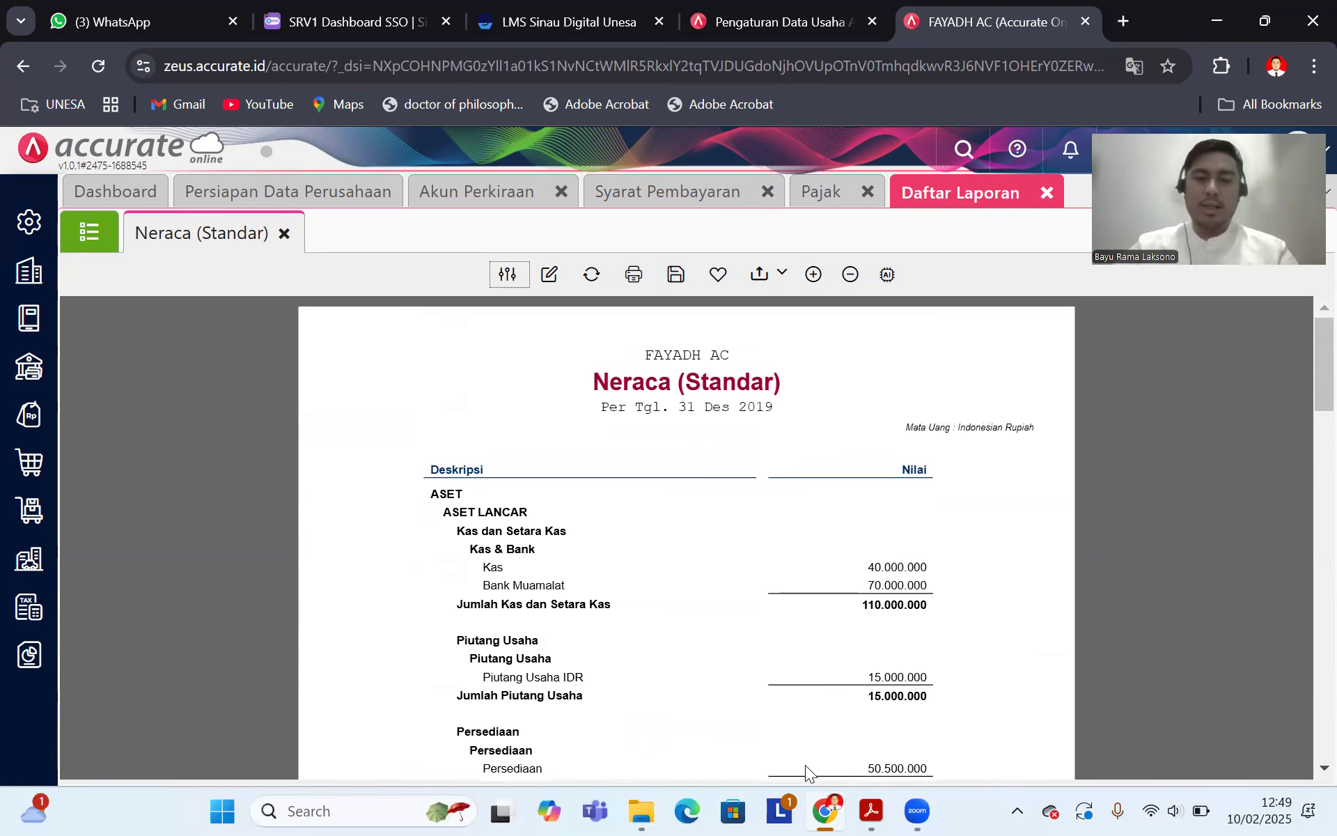
Step: Bring up Soal Accurate.pdf and scroll between its Trial Balance and customer/supplier tables
{"action": "left_click", "coordinate": [870, 811]}
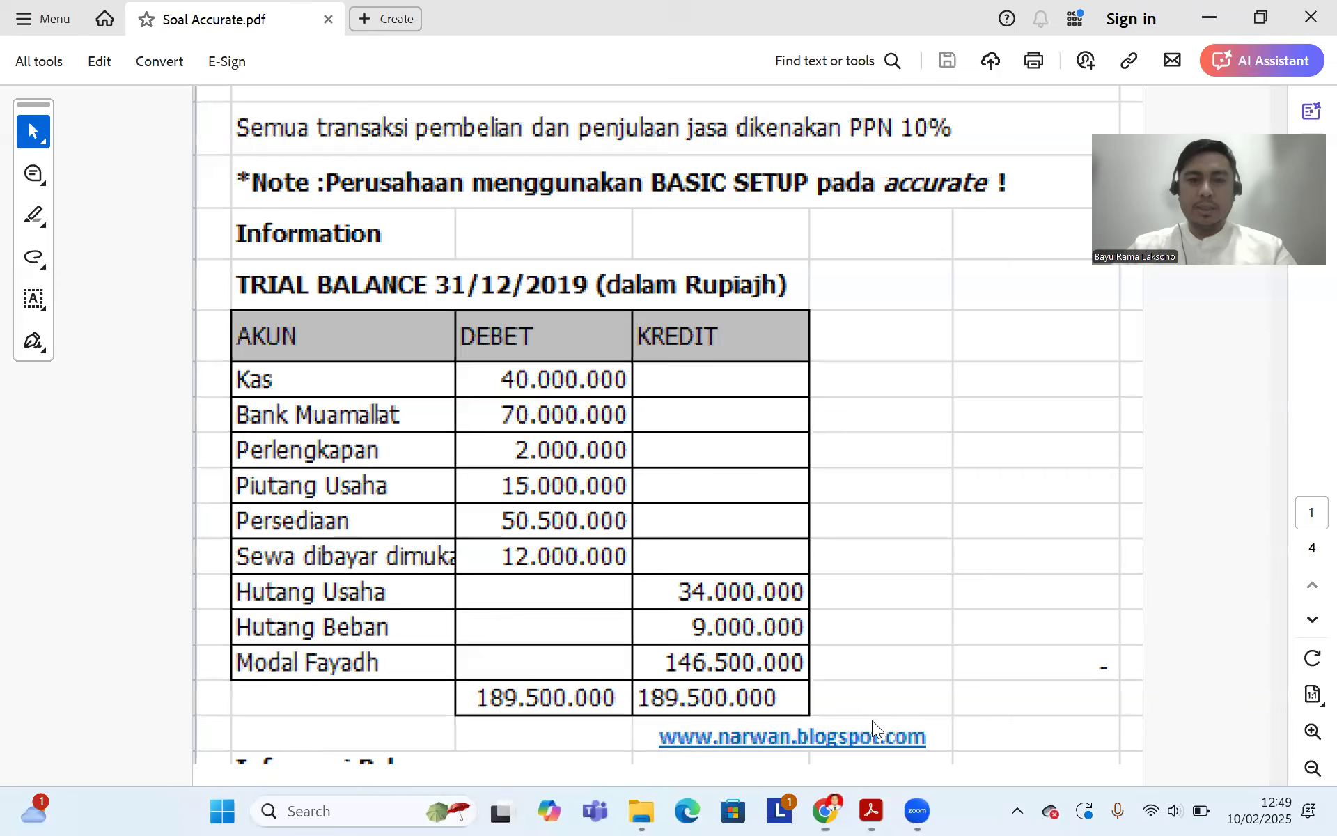
{"action": "scroll", "coordinate": [773, 543], "scroll_direction": "up", "scroll_amount": 2}
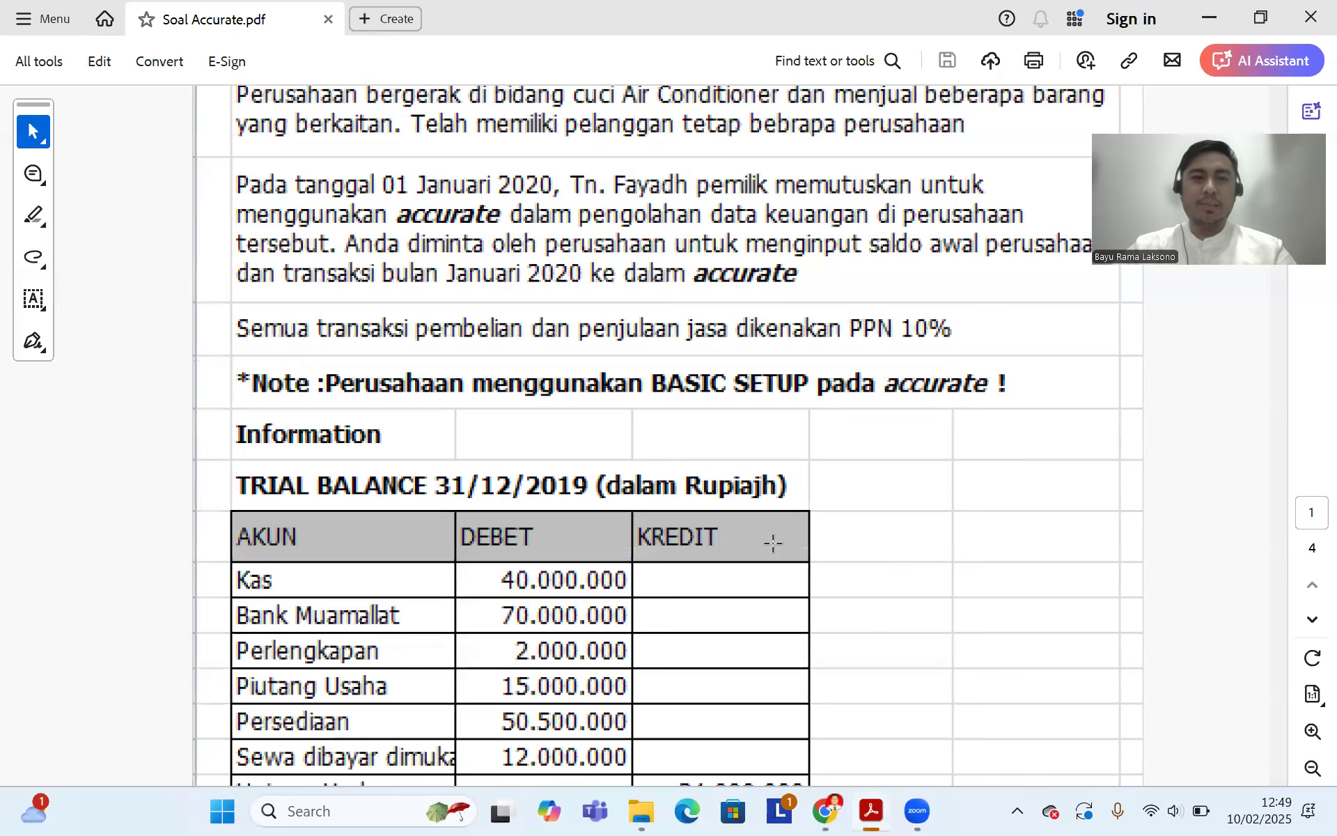
{"action": "scroll", "coordinate": [773, 543], "scroll_direction": "up", "scroll_amount": 5}
{"action": "scroll", "coordinate": [787, 582], "scroll_direction": "down", "scroll_amount": 3}
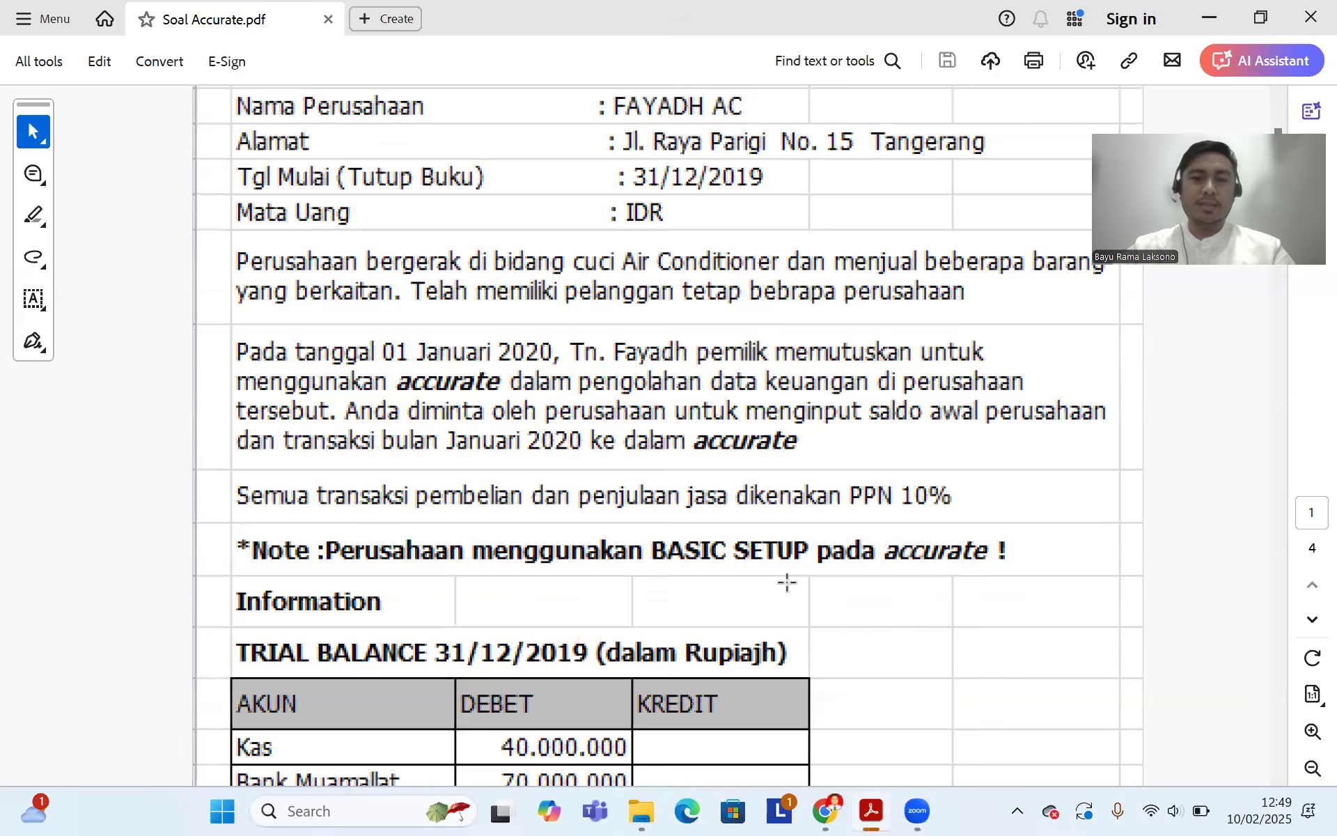
{"action": "scroll", "coordinate": [787, 582], "scroll_direction": "down", "scroll_amount": 1}
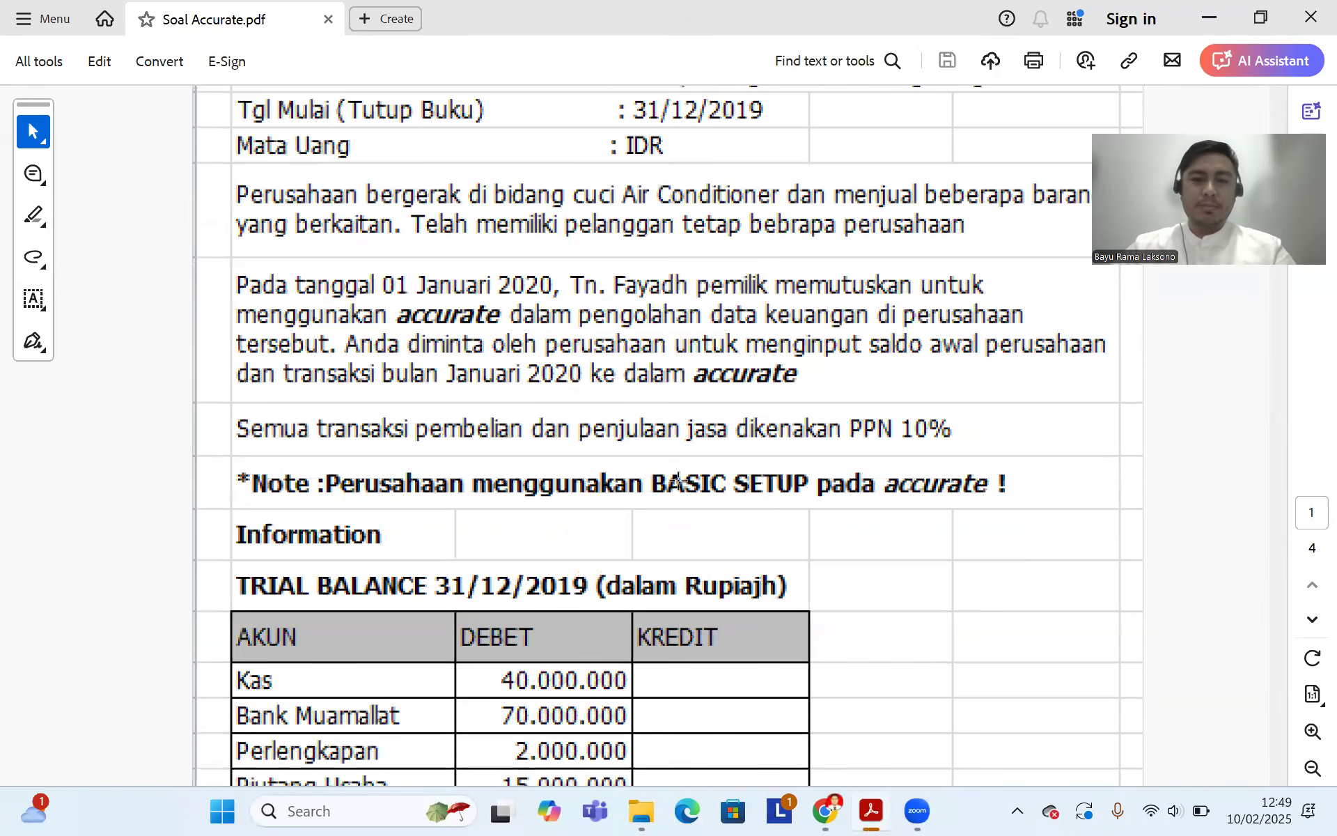
{"action": "scroll", "coordinate": [675, 488], "scroll_direction": "down", "scroll_amount": 4}
{"action": "scroll", "coordinate": [673, 503], "scroll_direction": "down", "scroll_amount": 12}
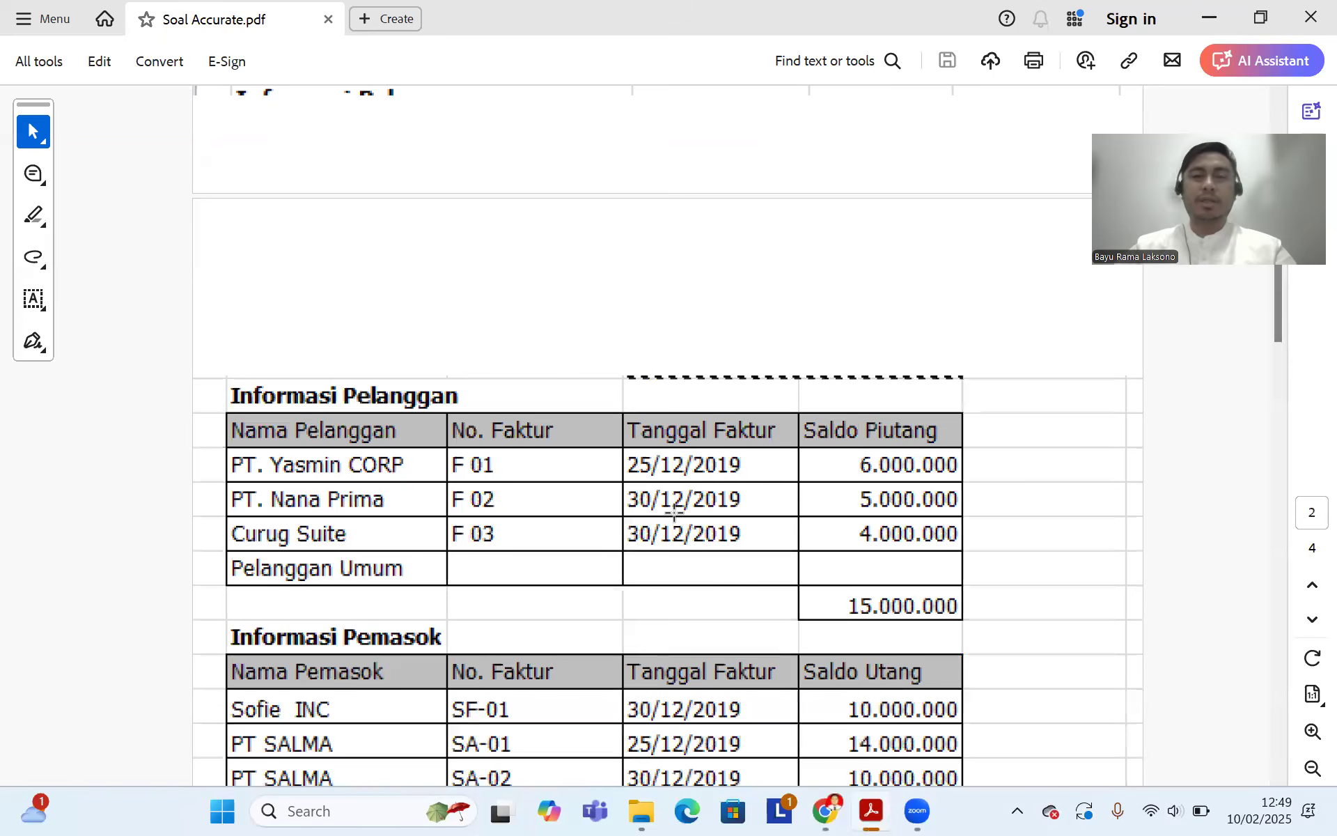
Step: Bring the Neraca (Standar) report back to its top to check Piutang Usaha IDR 15.000.000
{"action": "left_click", "coordinate": [802, 677]}
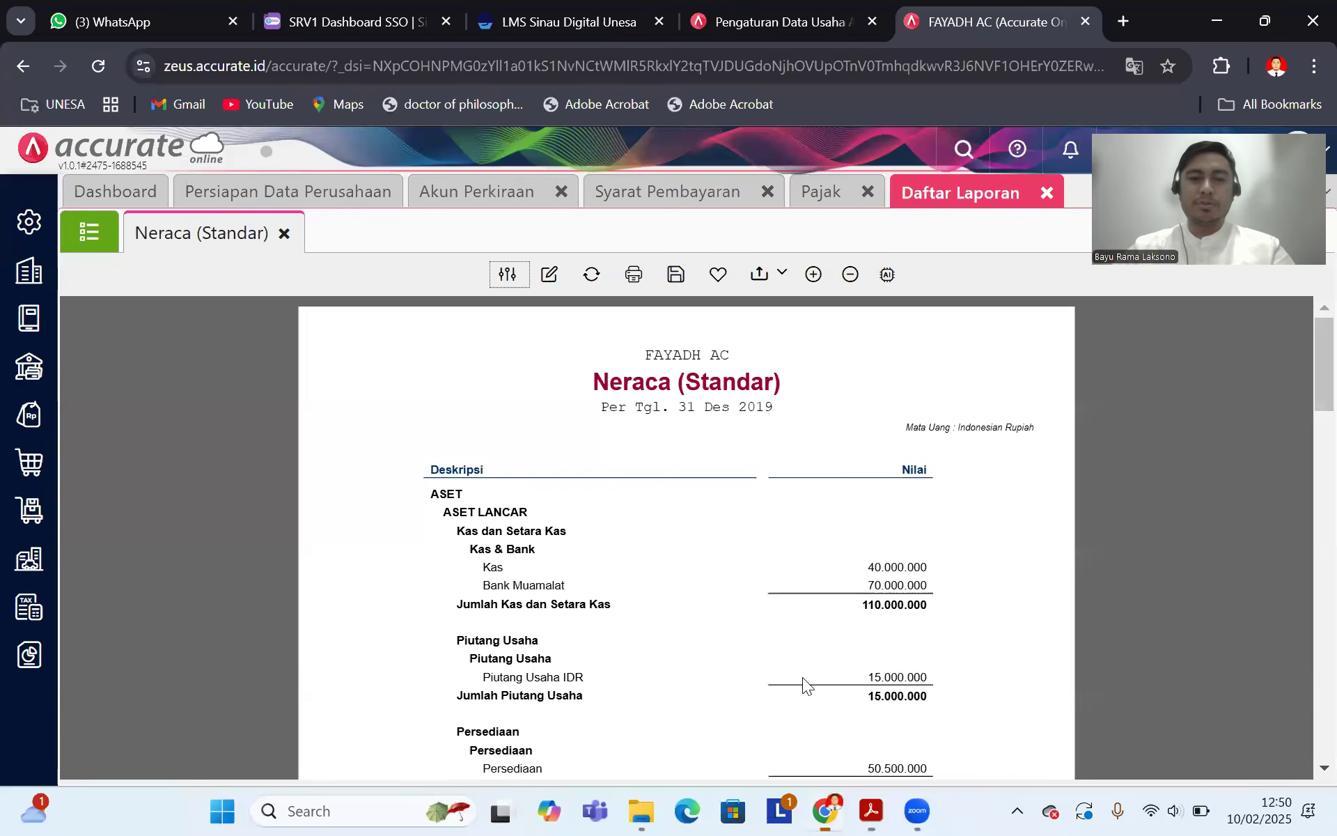
{"action": "scroll", "coordinate": [759, 509], "scroll_direction": "down", "scroll_amount": 15}
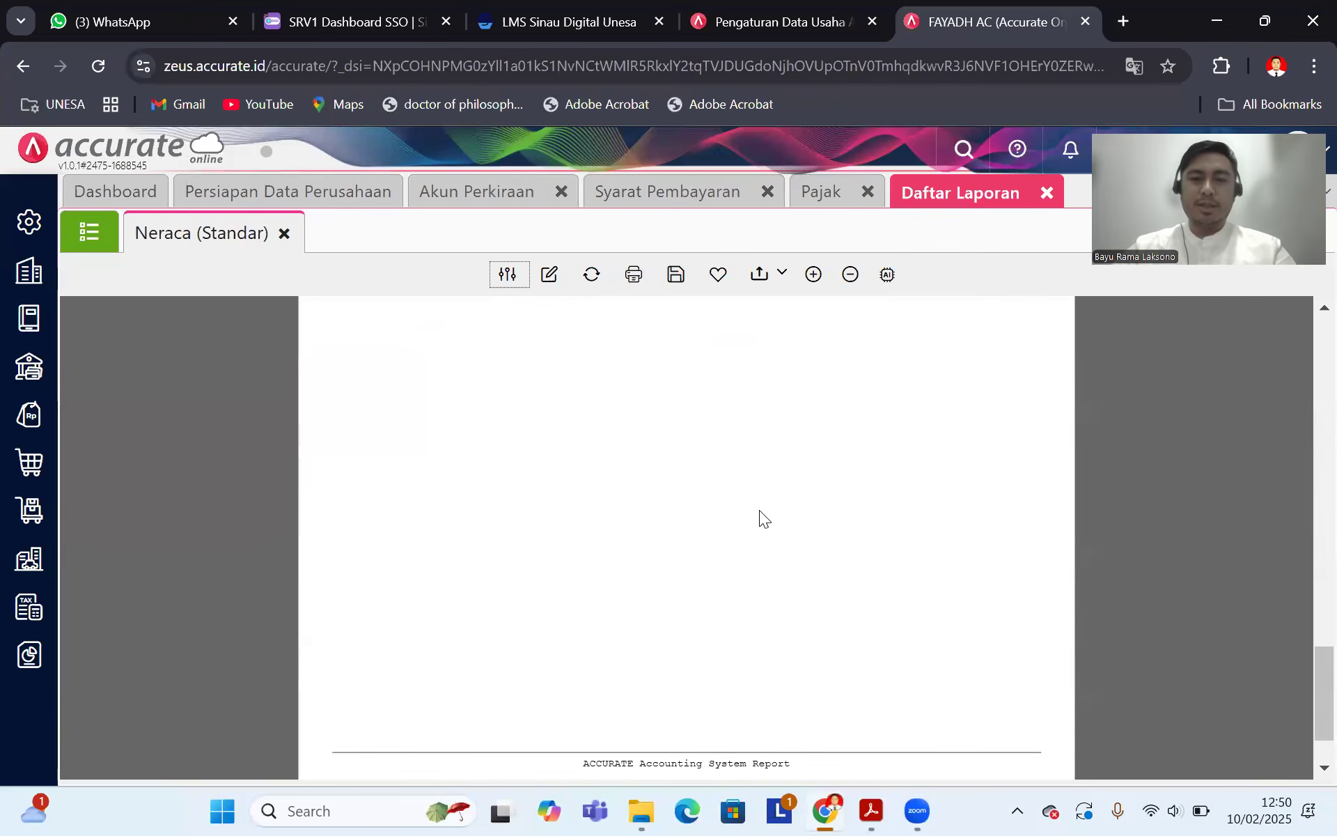
{"action": "scroll", "coordinate": [759, 510], "scroll_direction": "up", "scroll_amount": 8}
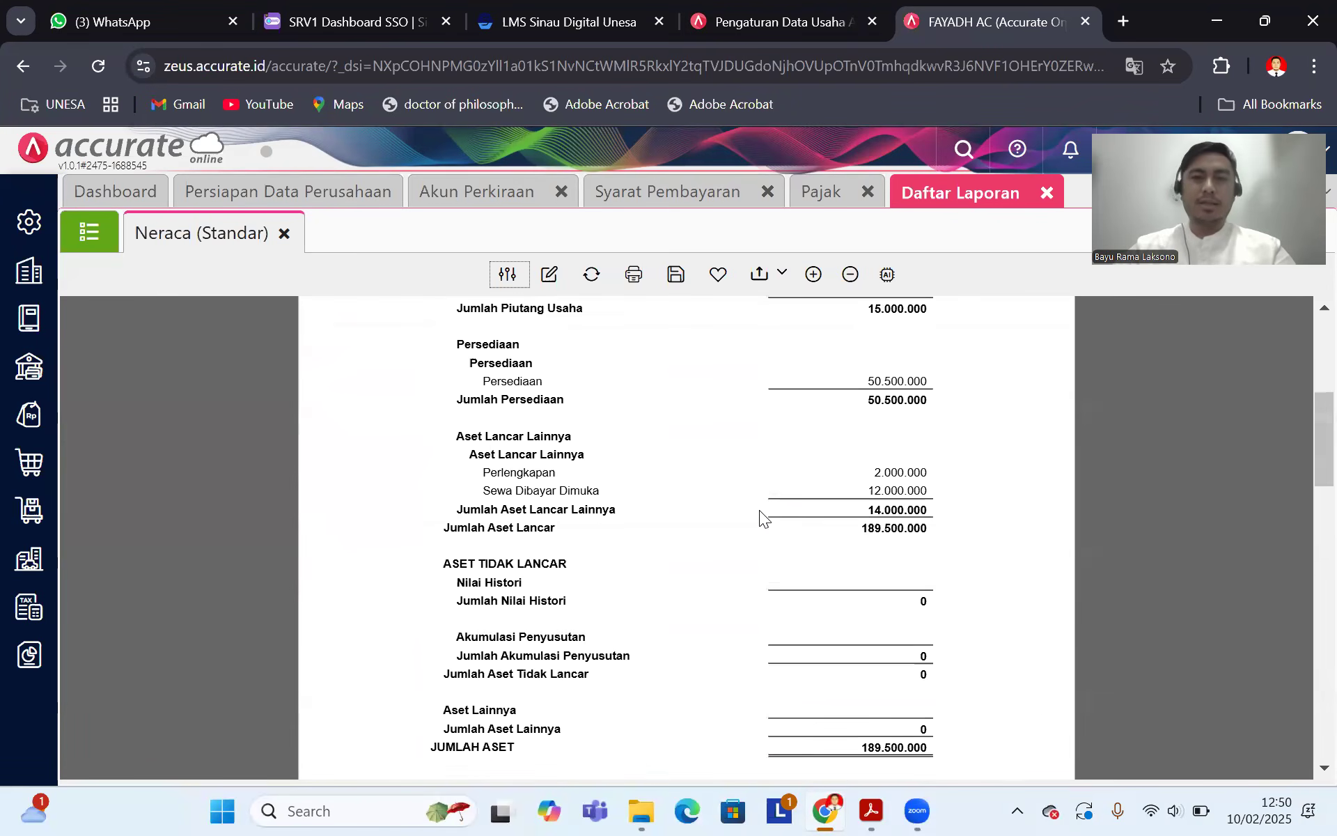
{"action": "scroll", "coordinate": [759, 518], "scroll_direction": "up", "scroll_amount": 5}
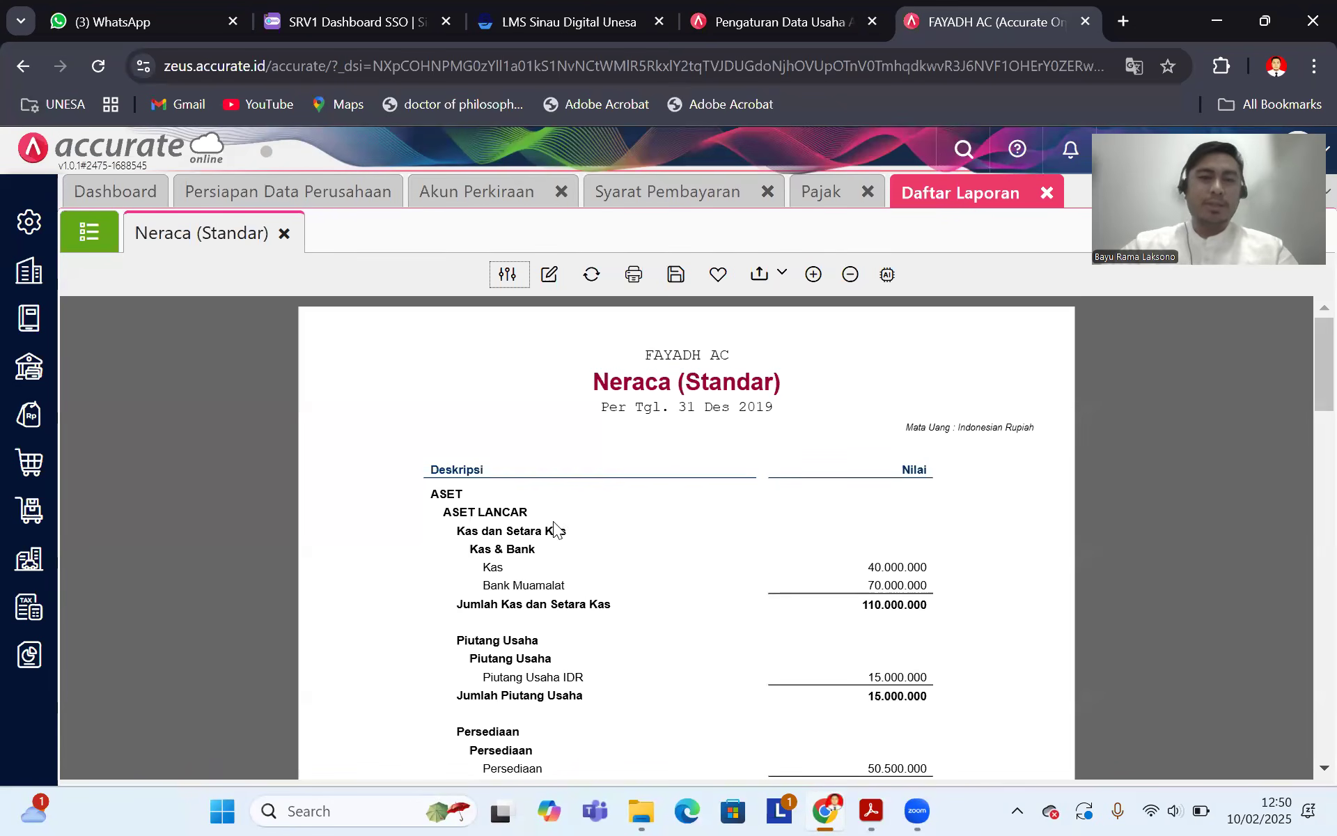